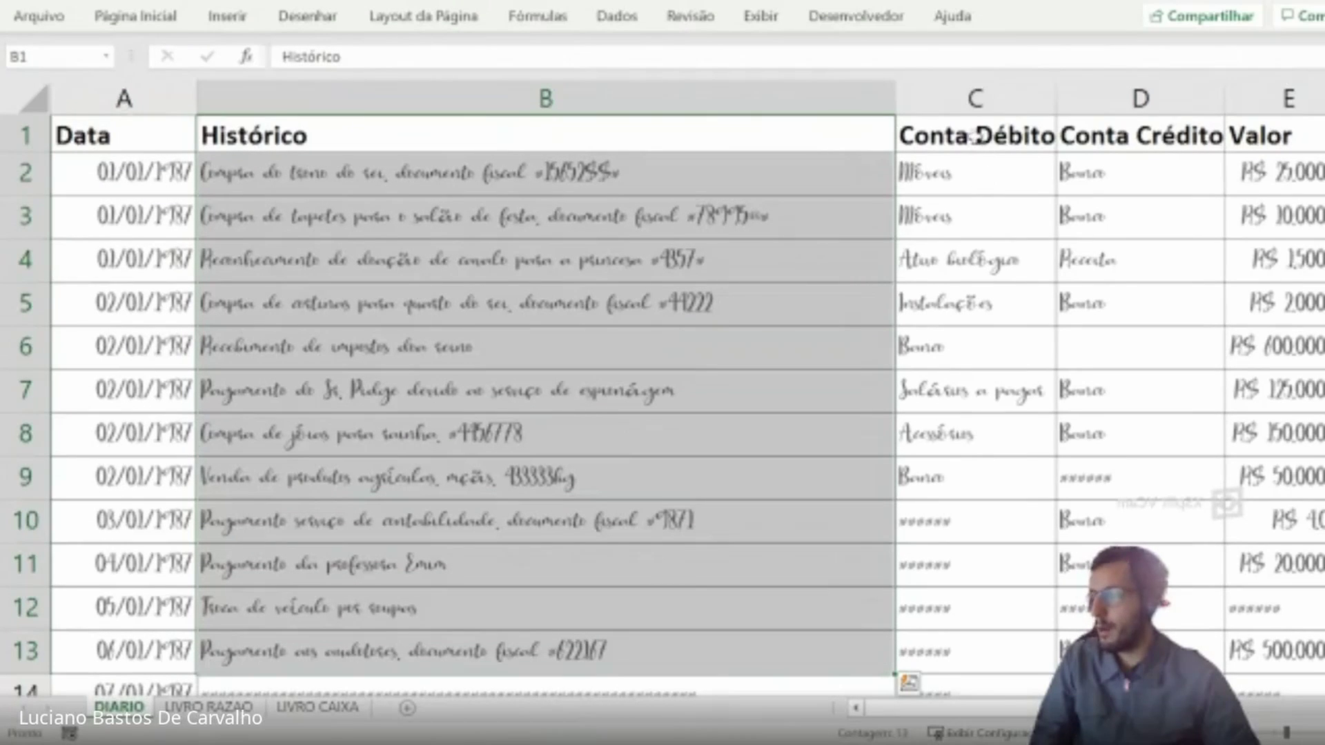
# - Examine the Conta Débito, Conta Crédito and Valor columns of the DIARIO sheet, plus its entries through row 7
pyautogui.moveTo(971, 133); pyautogui.dragTo(957, 555)
pyautogui.moveTo(987, 138); pyautogui.dragTo(897, 551)
pyautogui.moveTo(998, 141); pyautogui.dragTo(904, 518)
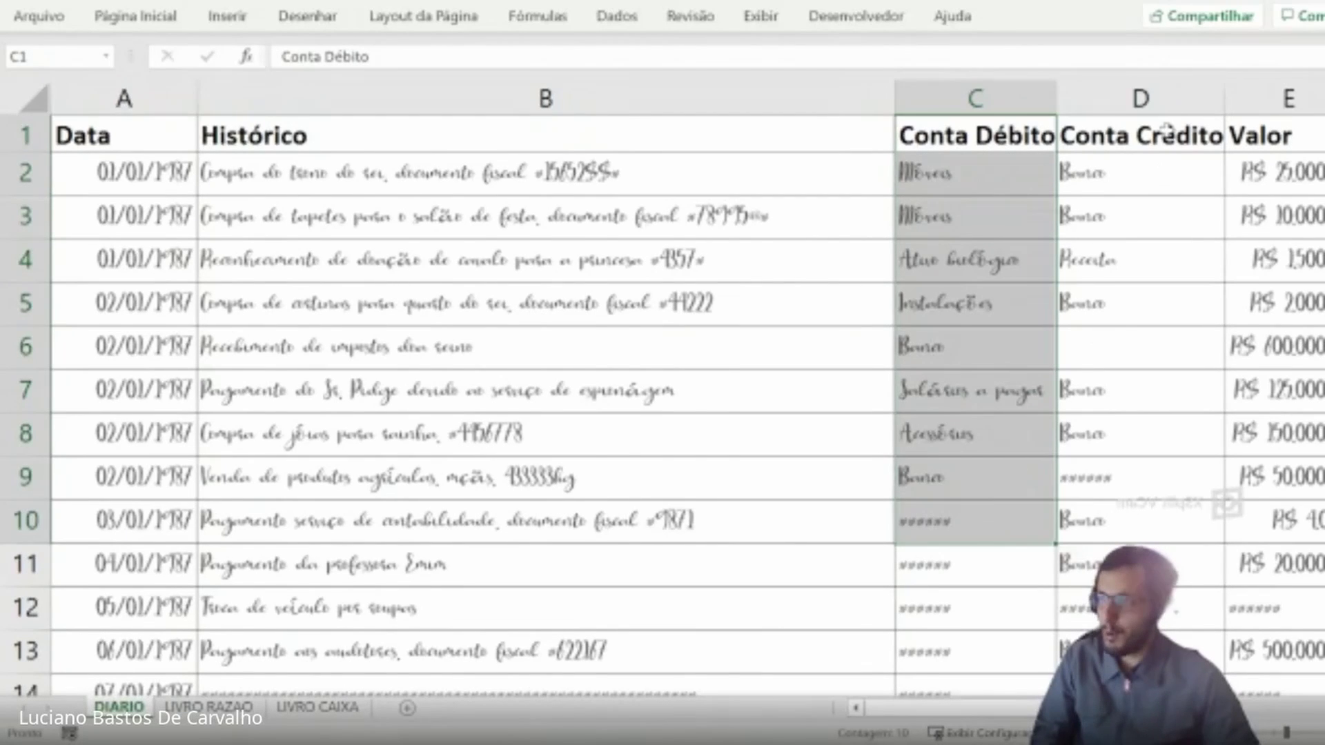
pyautogui.moveTo(1166, 132); pyautogui.dragTo(1161, 305)
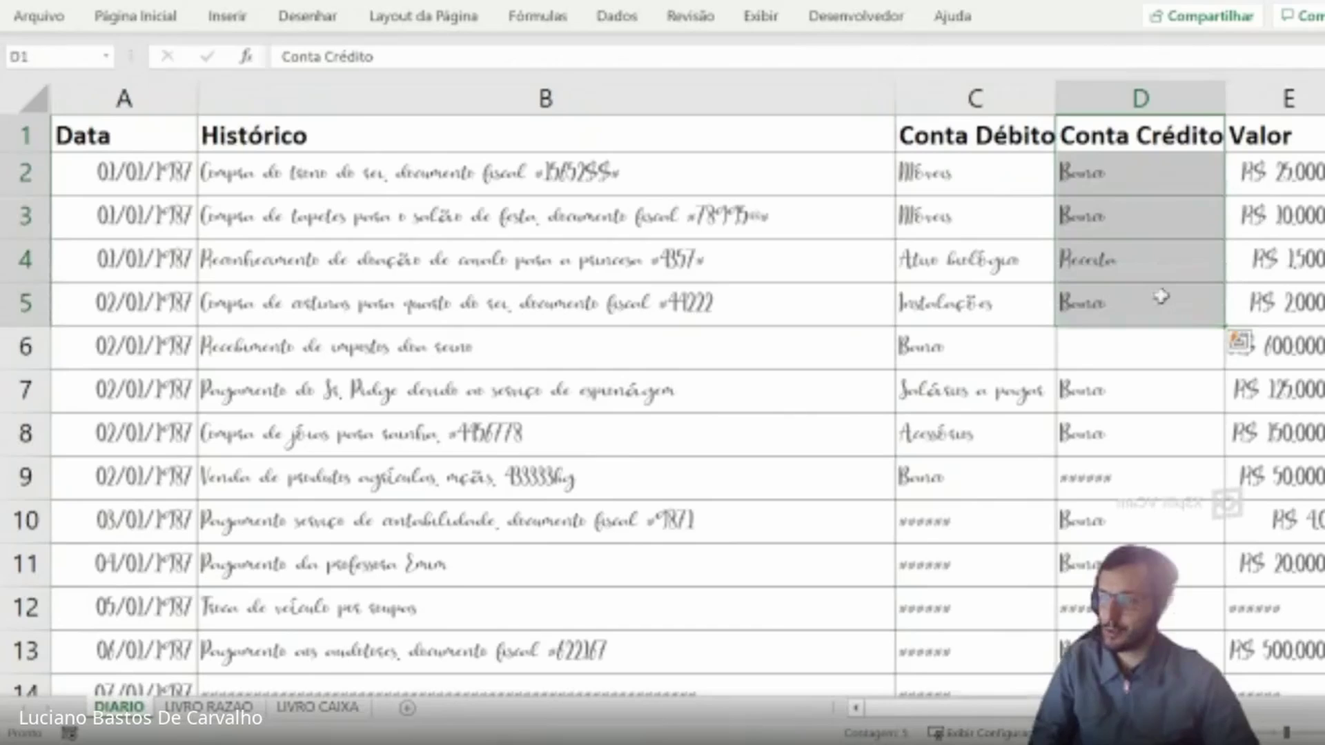
pyautogui.moveTo(1262, 135); pyautogui.dragTo(1253, 404)
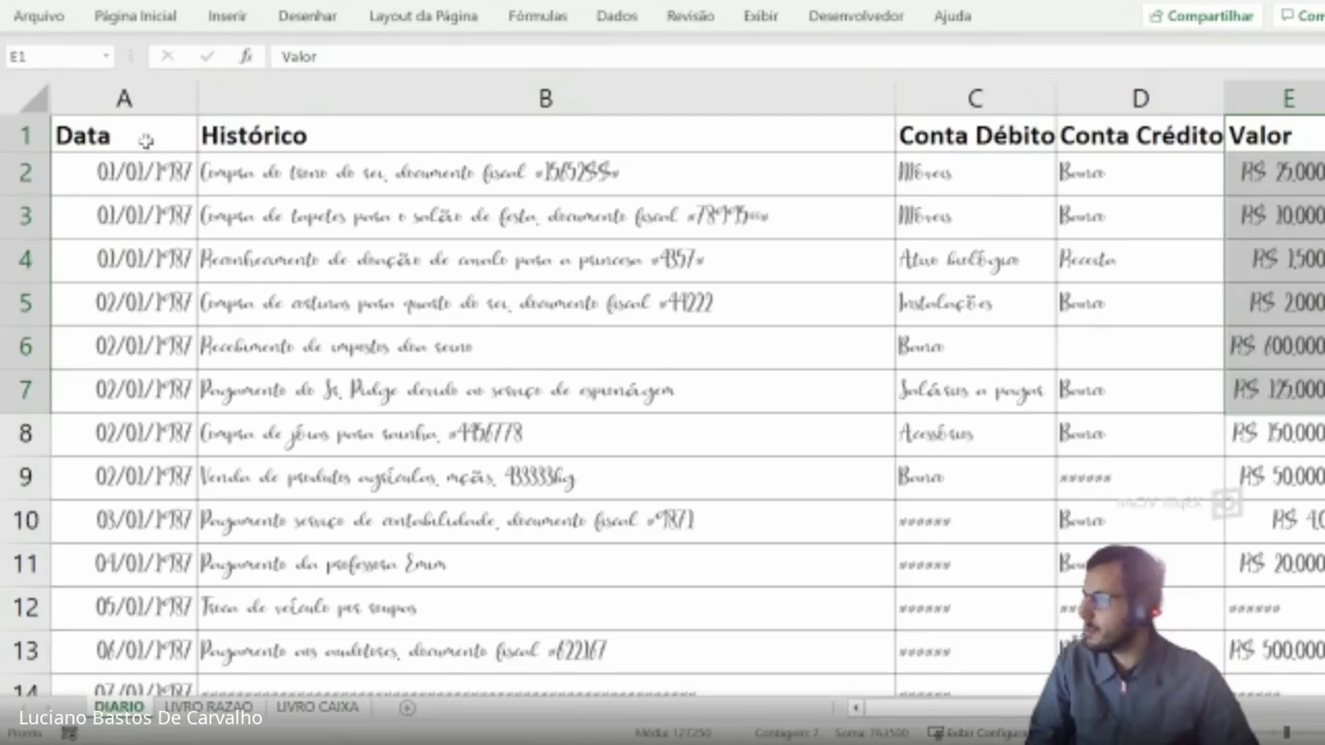
pyautogui.moveTo(116, 141); pyautogui.dragTo(1197, 409)
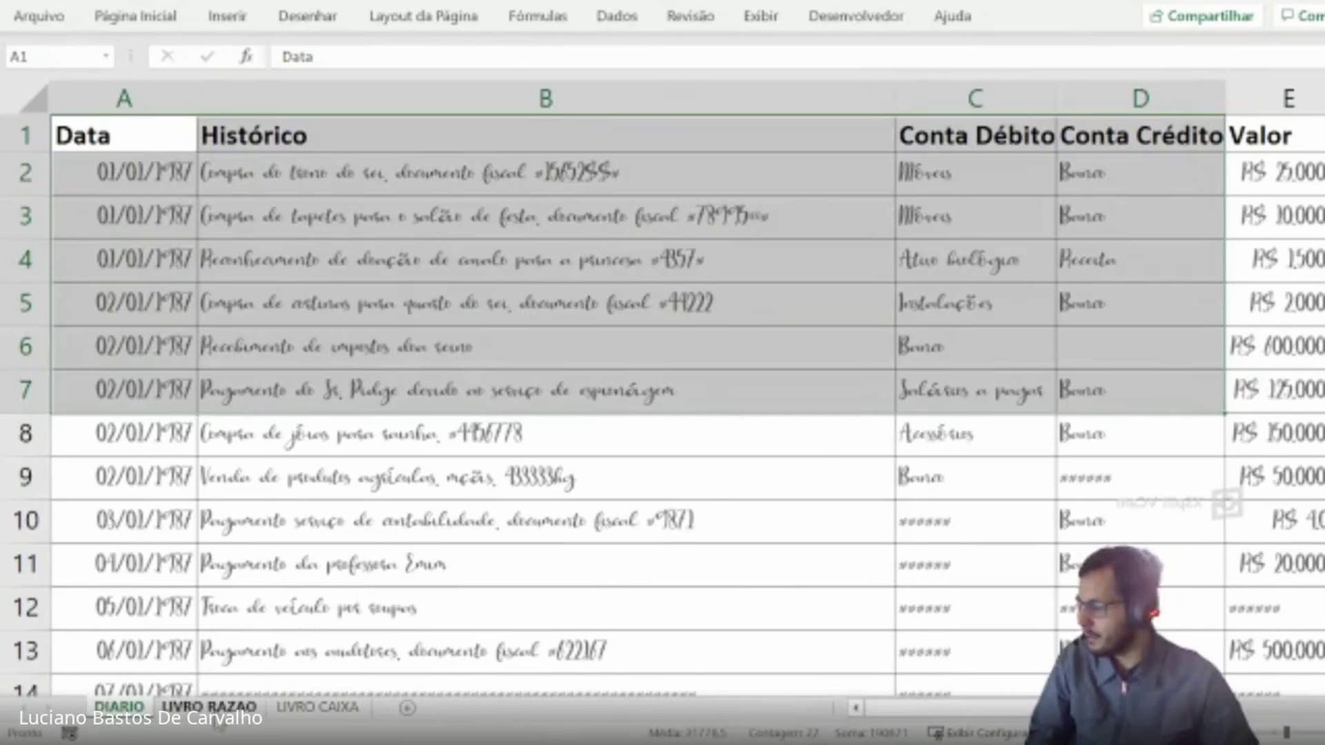
# - Open the LIVRO RAZAO sheet and examine the Conta contábil field and the ledger table from DATA to Crédito
pyautogui.click(209, 706)
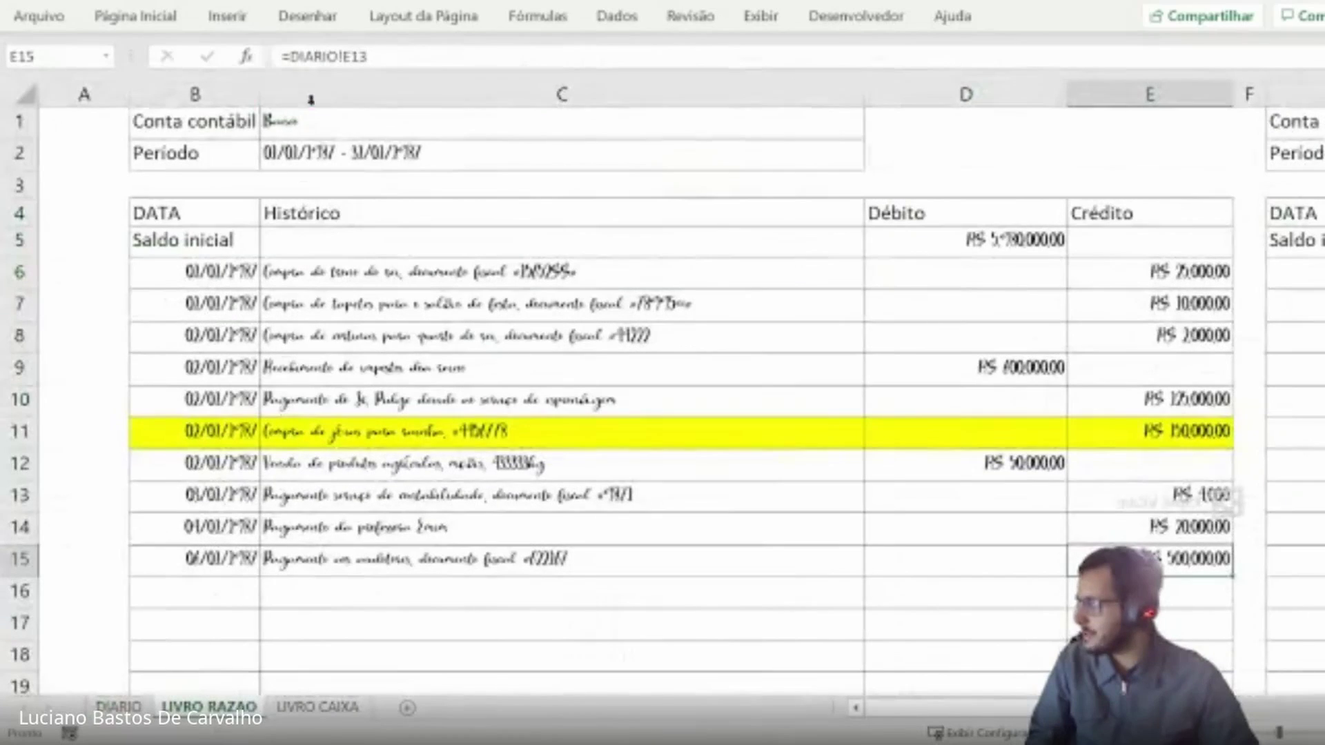
pyautogui.click(303, 126)
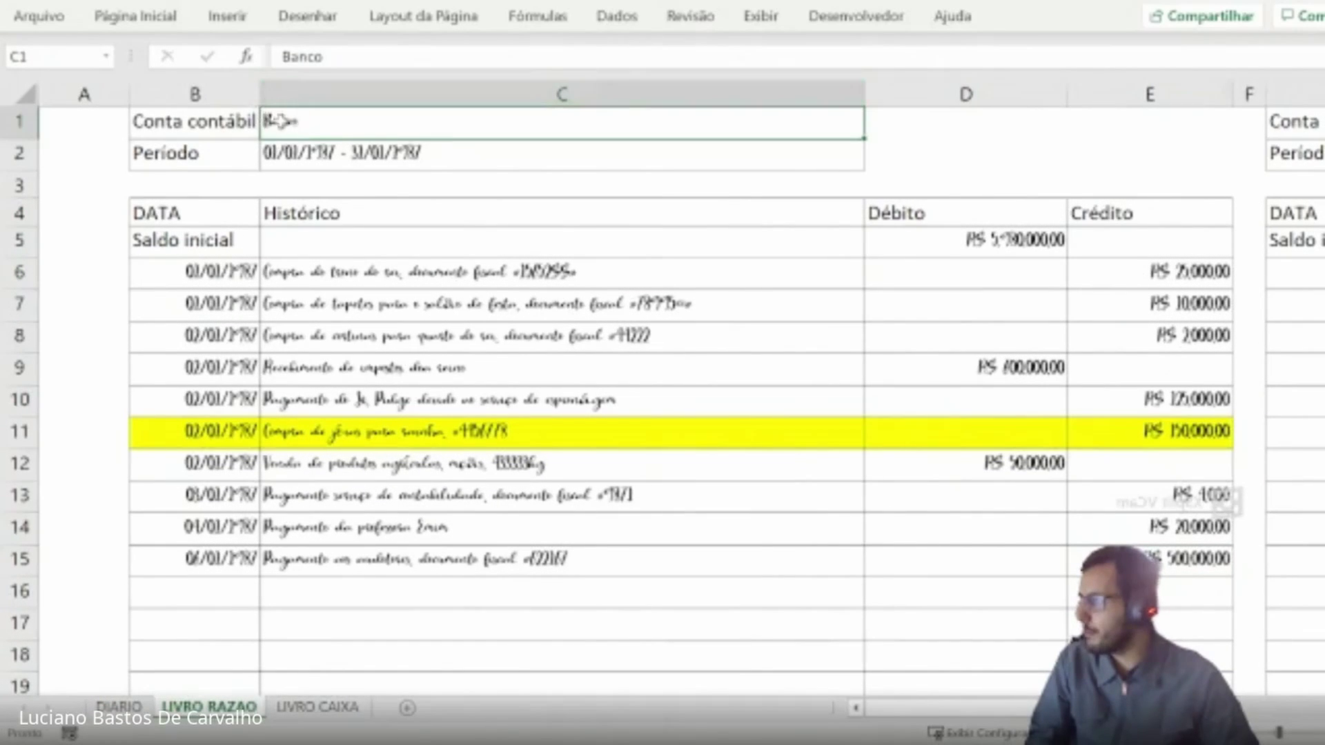
pyautogui.moveTo(228, 213)
pyautogui.mouseDown()
pyautogui.moveTo(384, 242)
pyautogui.moveTo(912, 508)
pyautogui.moveTo(1145, 655)
pyautogui.moveTo(1142, 621)
pyautogui.mouseUp()
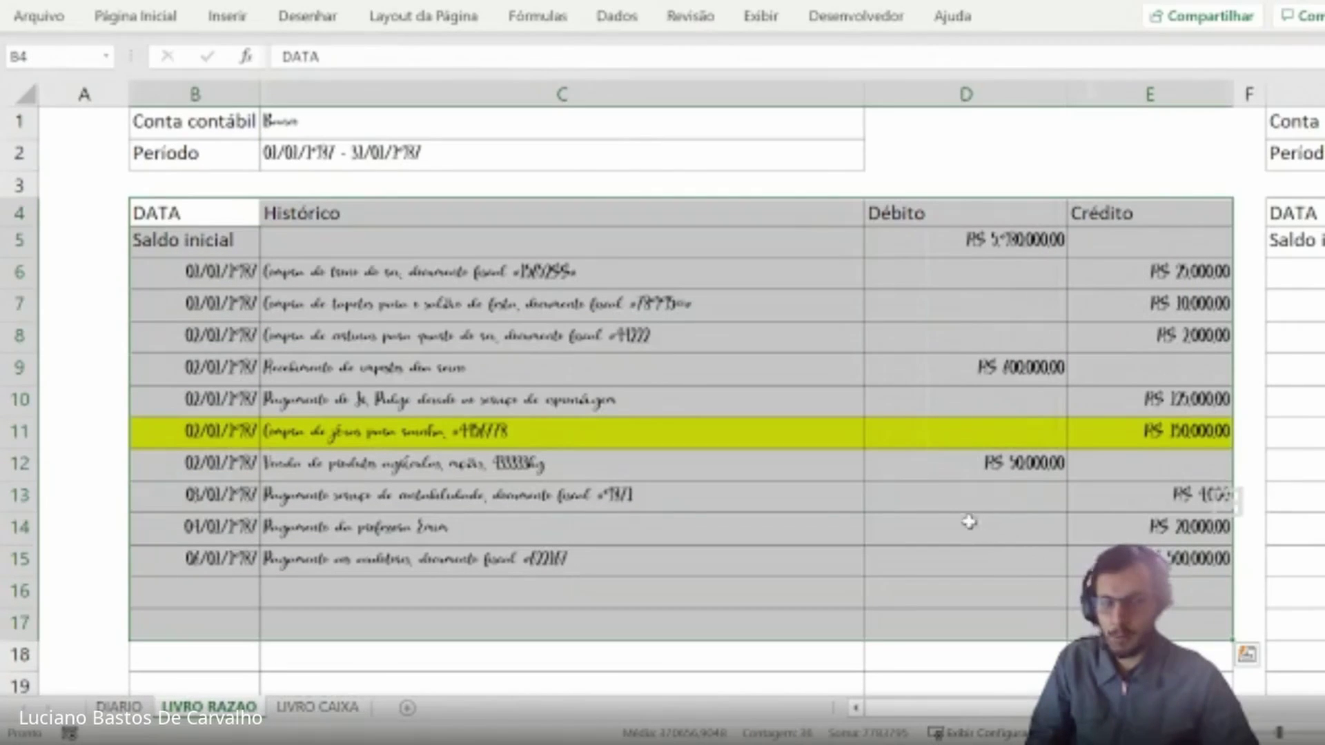
# - Return to the DIARIO sheet and examine the row 3 carpet purchase entry and its credit account
pyautogui.click(121, 707)
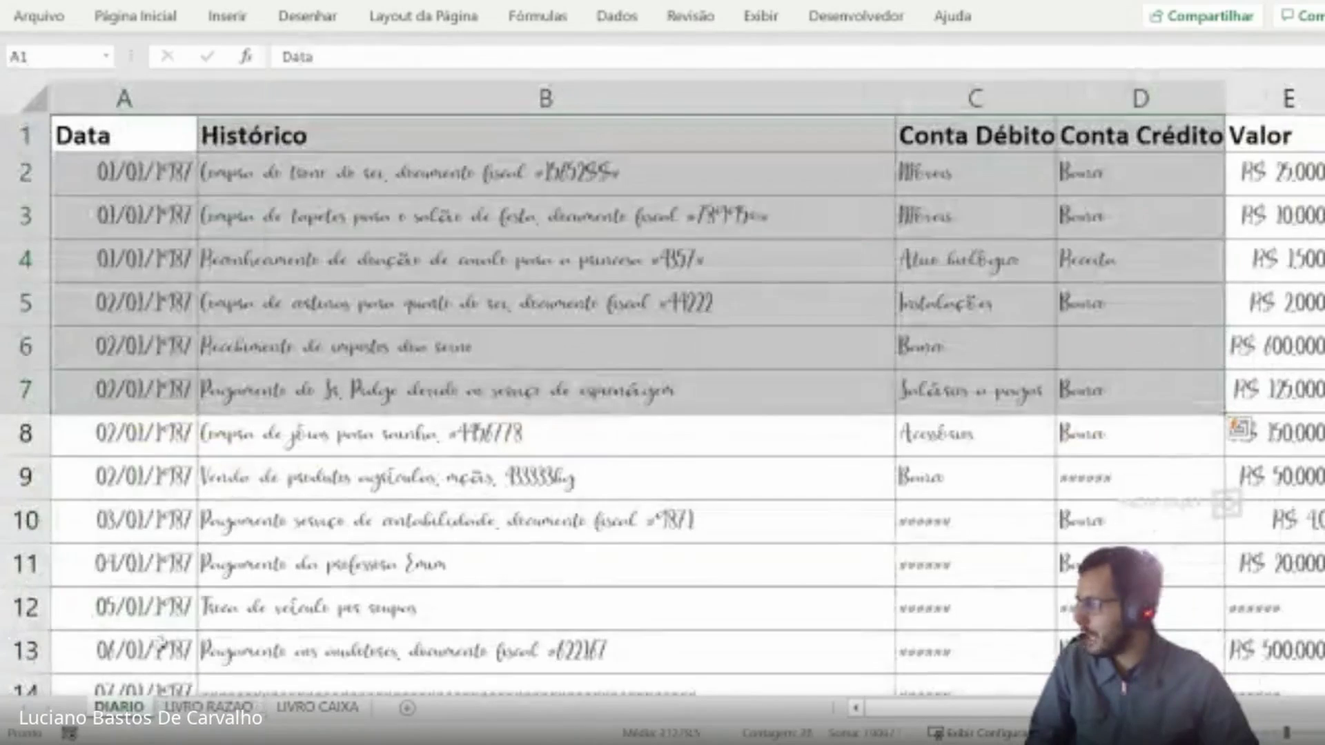
pyautogui.press('Down')
pyautogui.press('Down')
pyautogui.hotkey('shift', 'space')
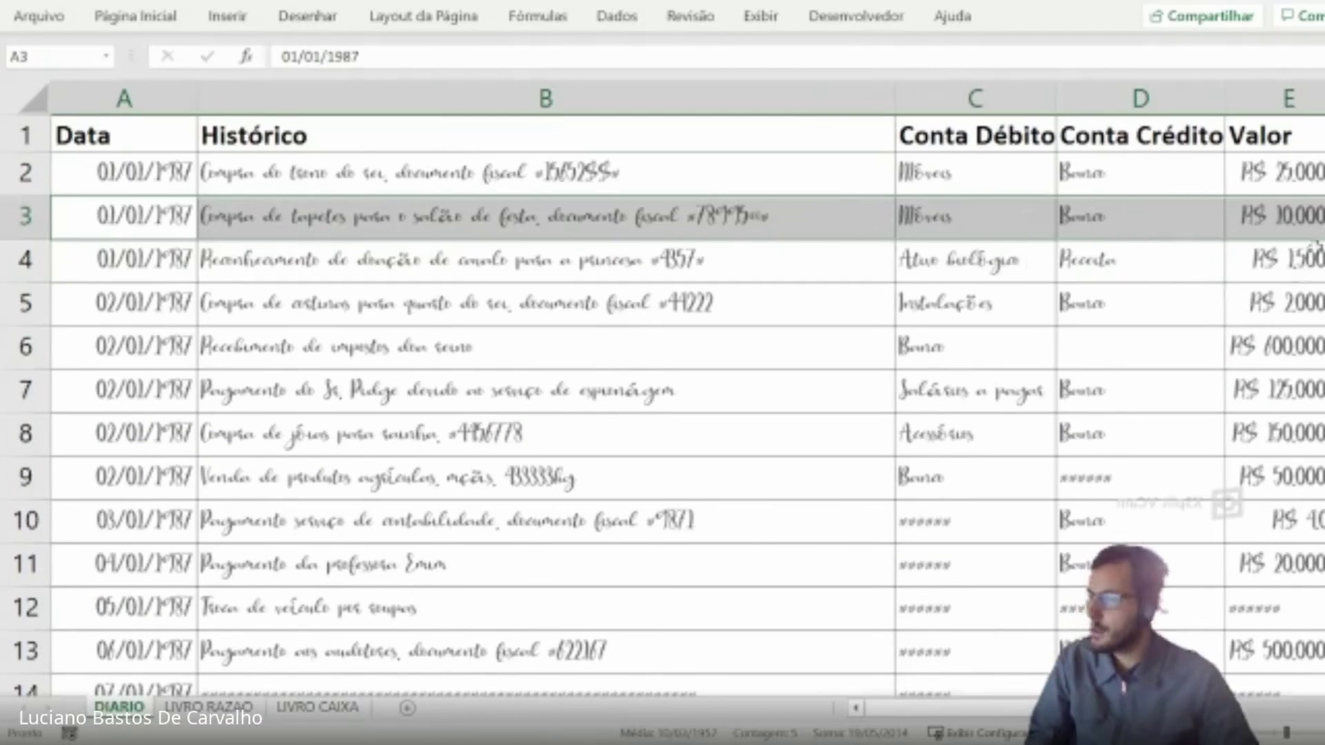
pyautogui.click(1125, 216)
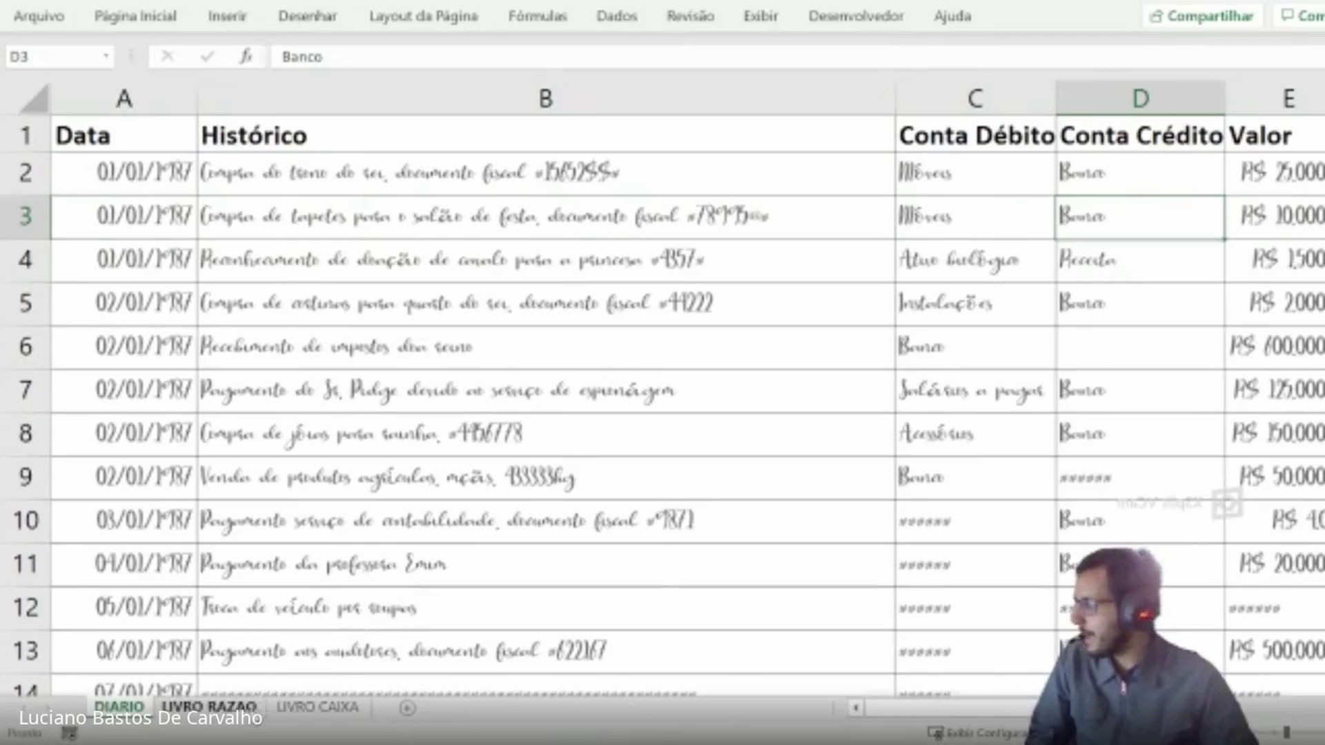
# - Review the Banco entries on the LIVRO RAZAO sheet from row 6 down, focusing on the credits in E6:E8
pyautogui.click(209, 706)
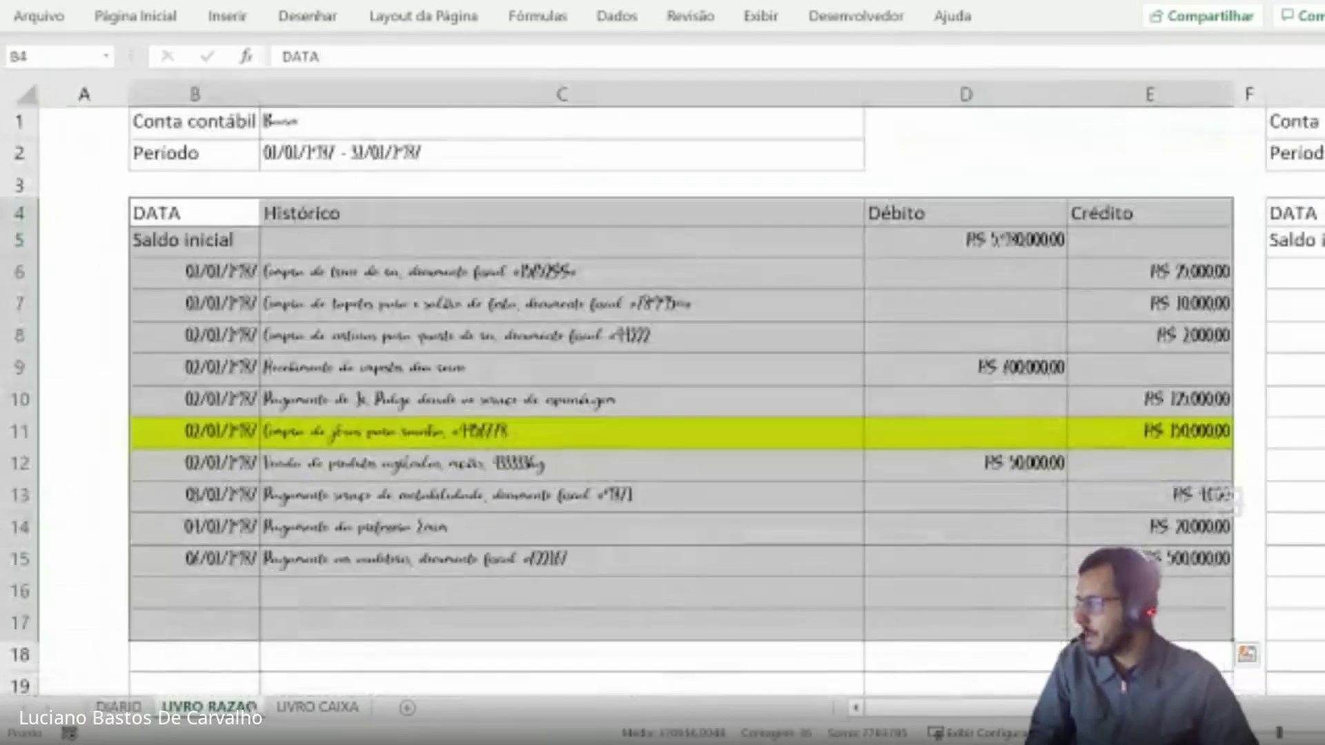
pyautogui.click(660, 290)
pyautogui.moveTo(231, 304); pyautogui.dragTo(1161, 308)
pyautogui.moveTo(216, 276); pyautogui.dragTo(1221, 621)
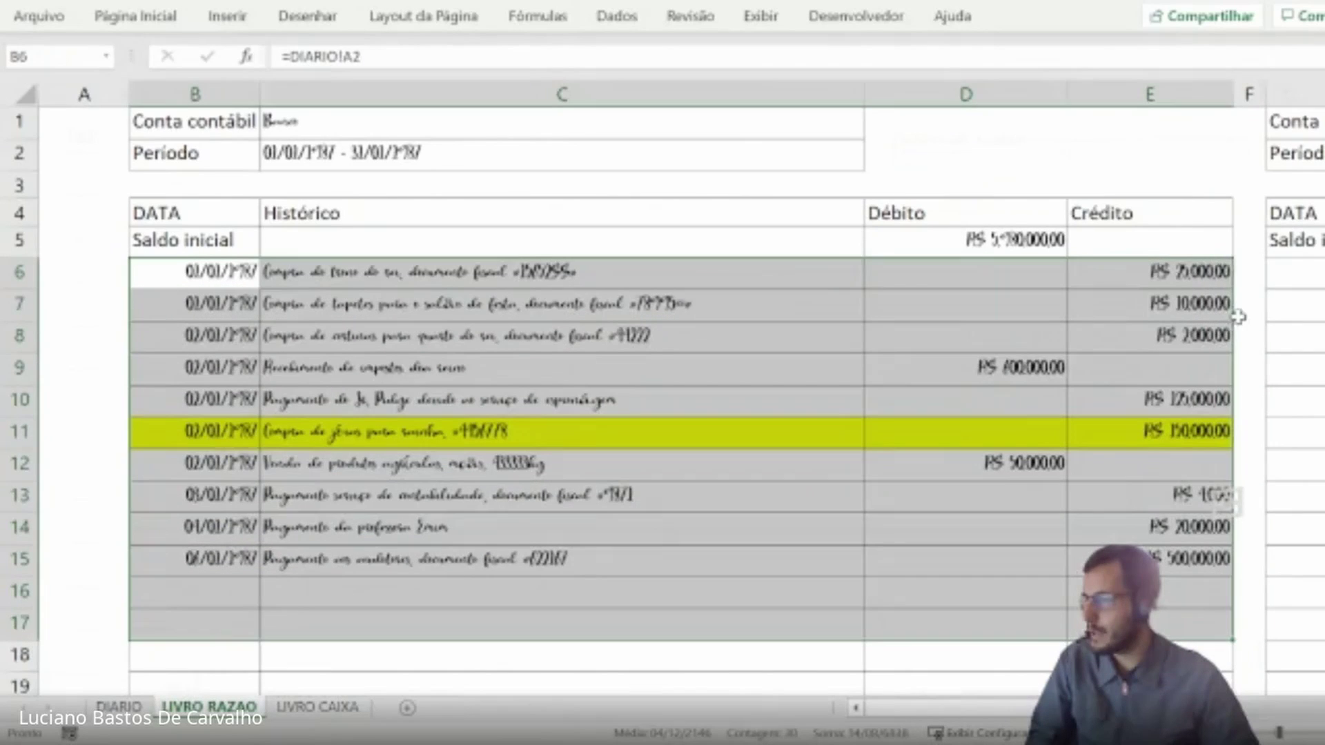
pyautogui.click(1162, 269)
pyautogui.click(1142, 305)
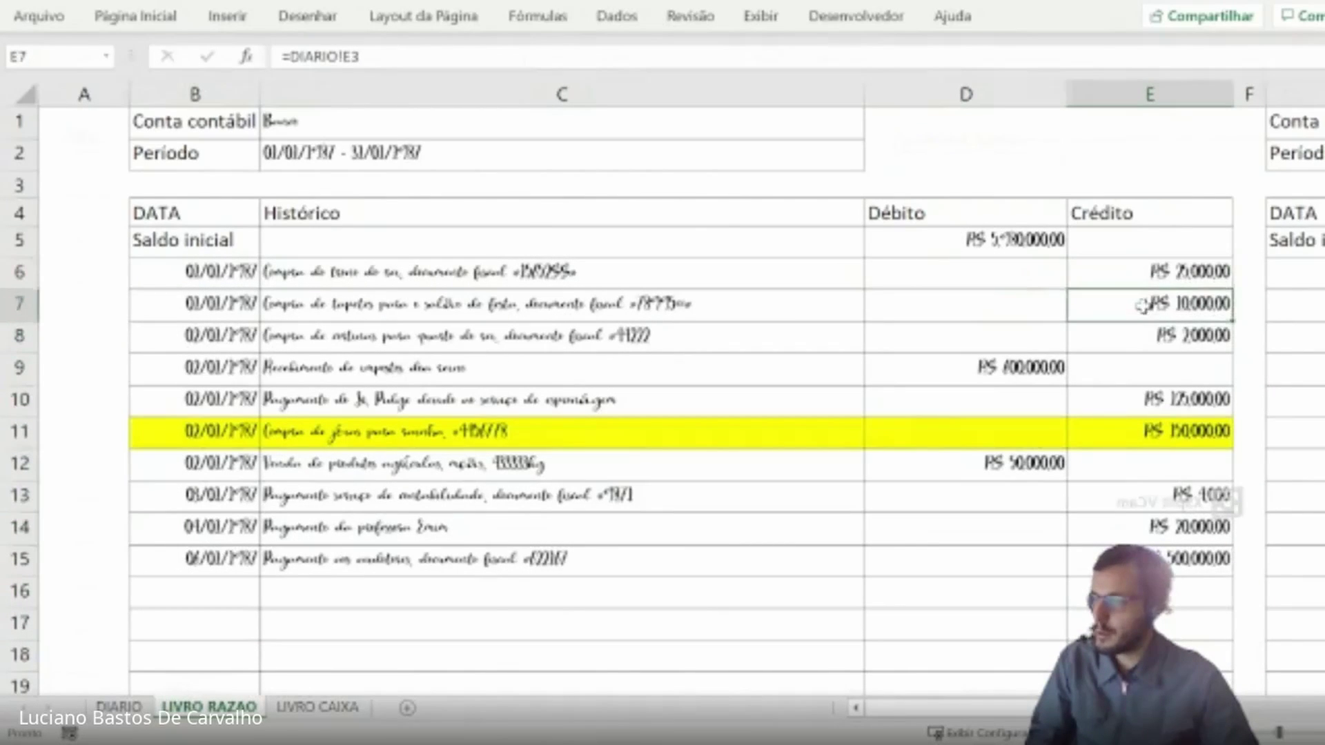
pyautogui.click(1142, 336)
pyautogui.moveTo(1126, 275); pyautogui.dragTo(1117, 339)
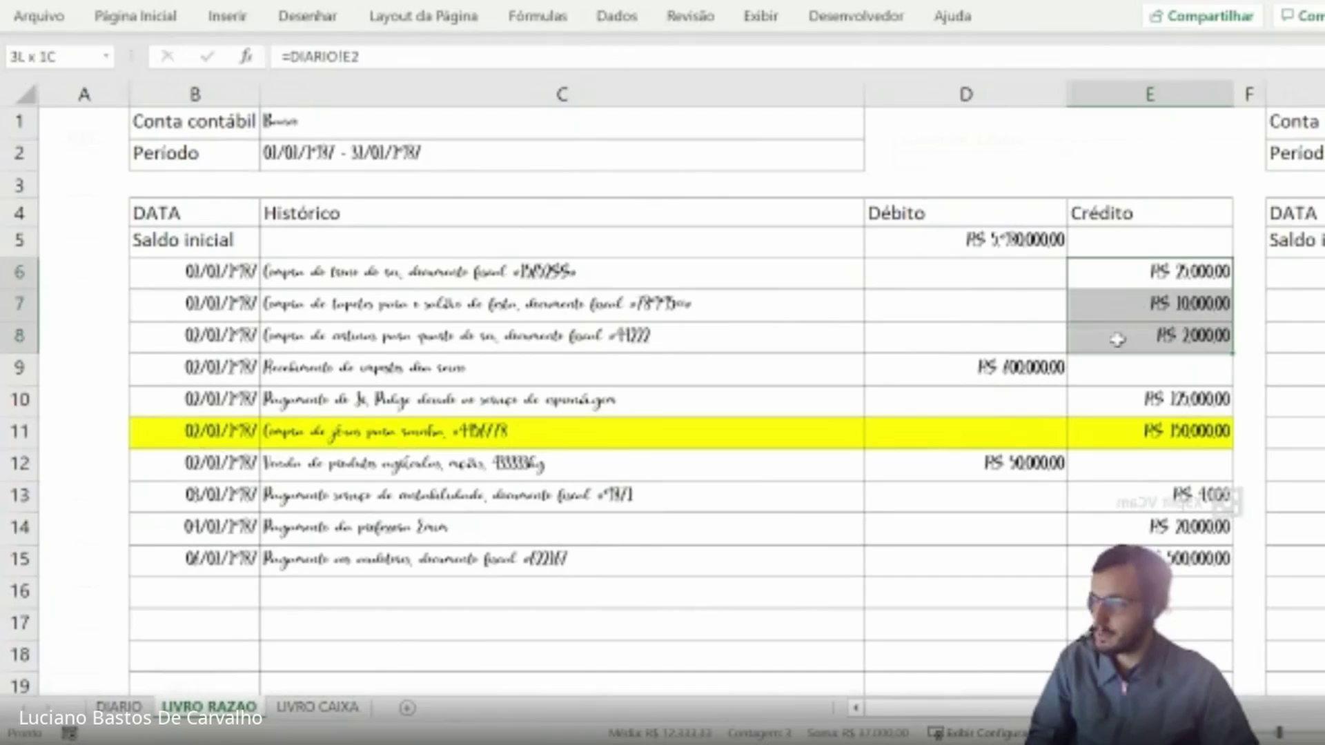
# - Check the values in E3 and E5 on the DIARIO sheet and examine the entries in rows 4 and 6
pyautogui.click(119, 707)
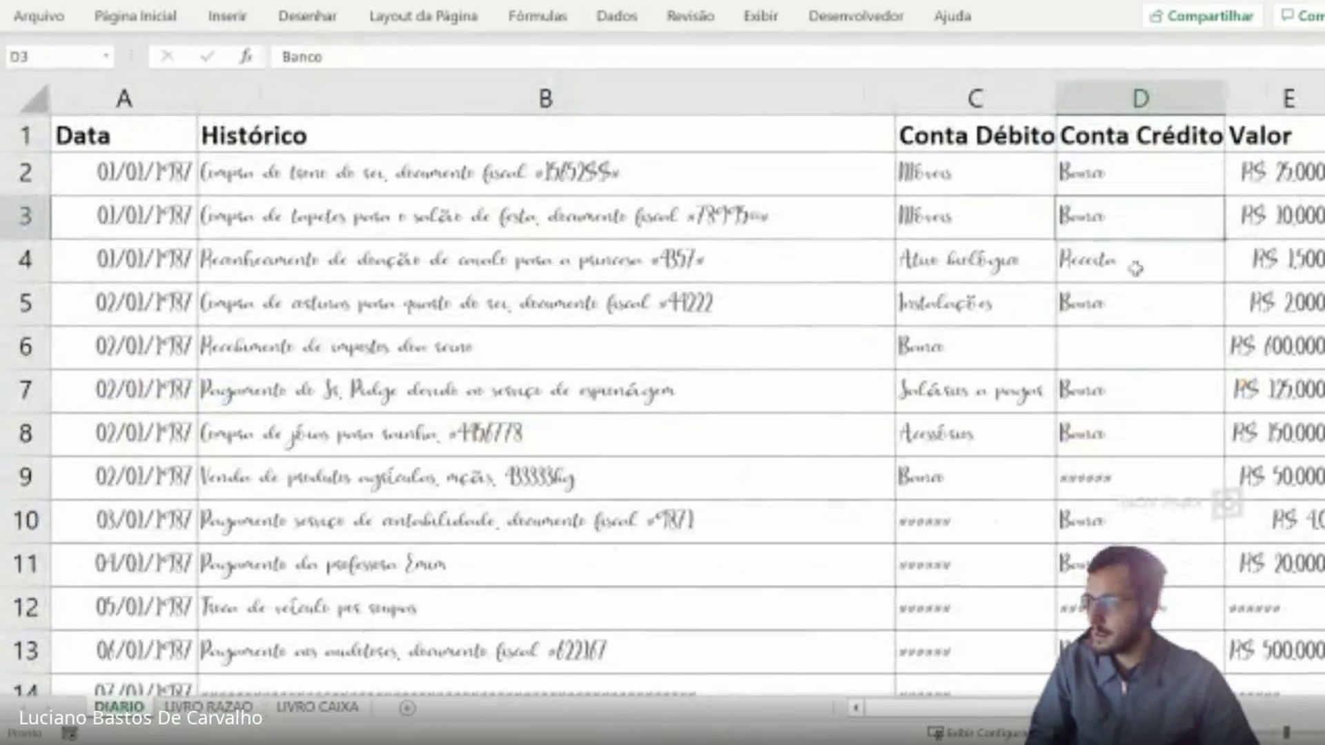
pyautogui.click(1249, 207)
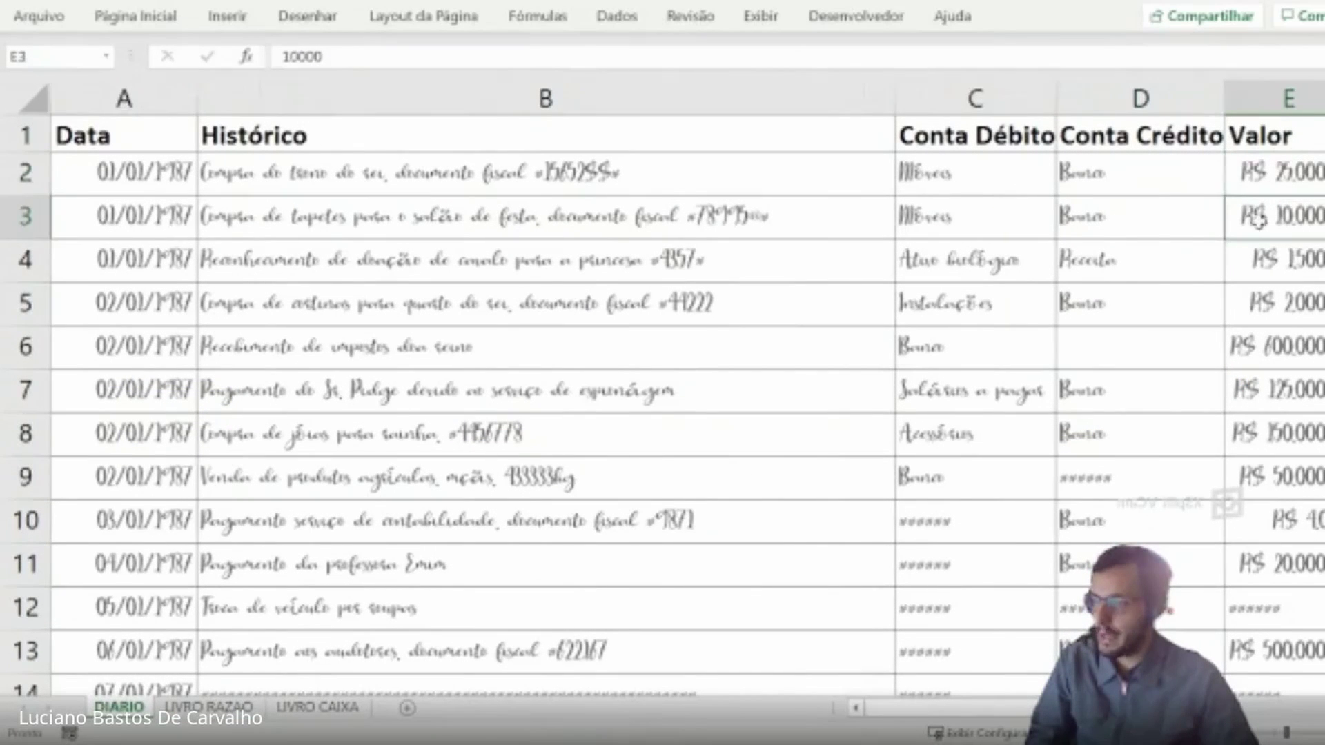
pyautogui.click(1277, 307)
pyautogui.moveTo(1276, 261); pyautogui.dragTo(118, 271)
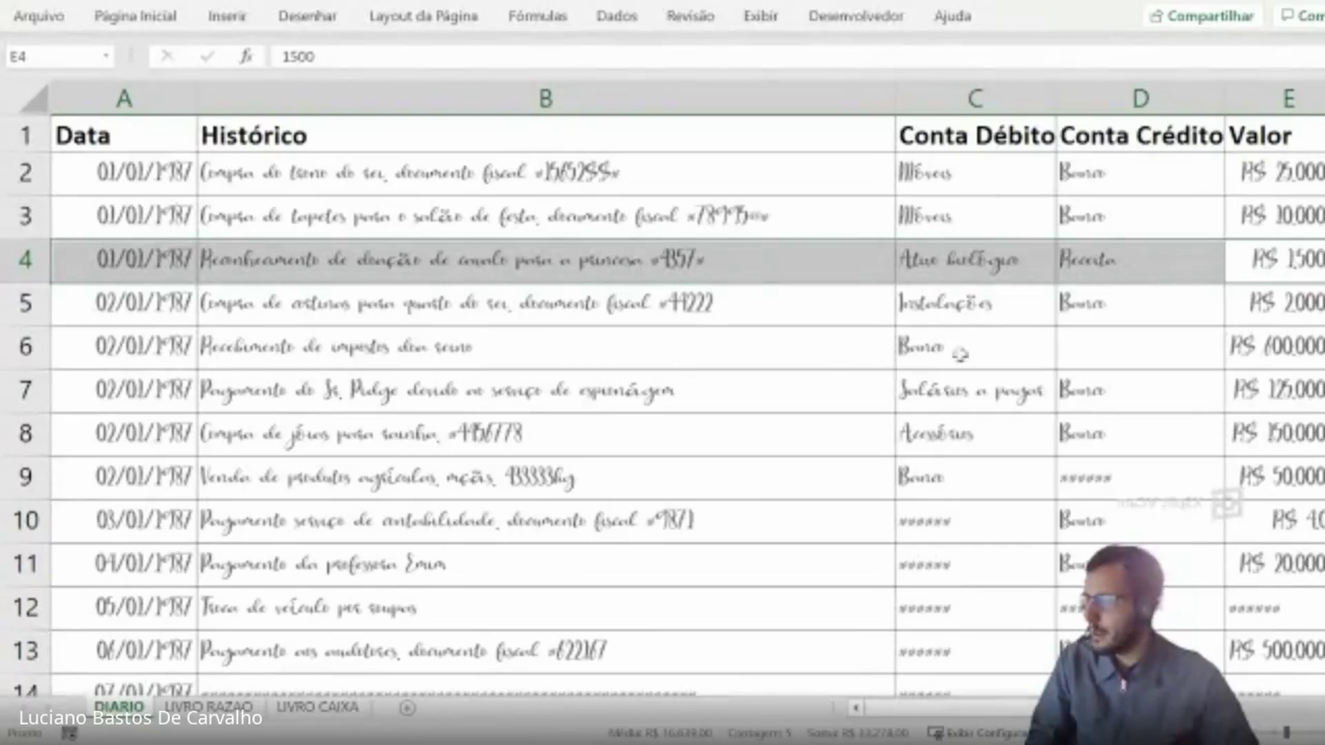
pyautogui.moveTo(1281, 342); pyautogui.dragTo(142, 335)
# - Compare the tax receipt's debit in D9 with the credits in E6:E8 on the LIVRO RAZAO sheet
pyautogui.click(228, 707)
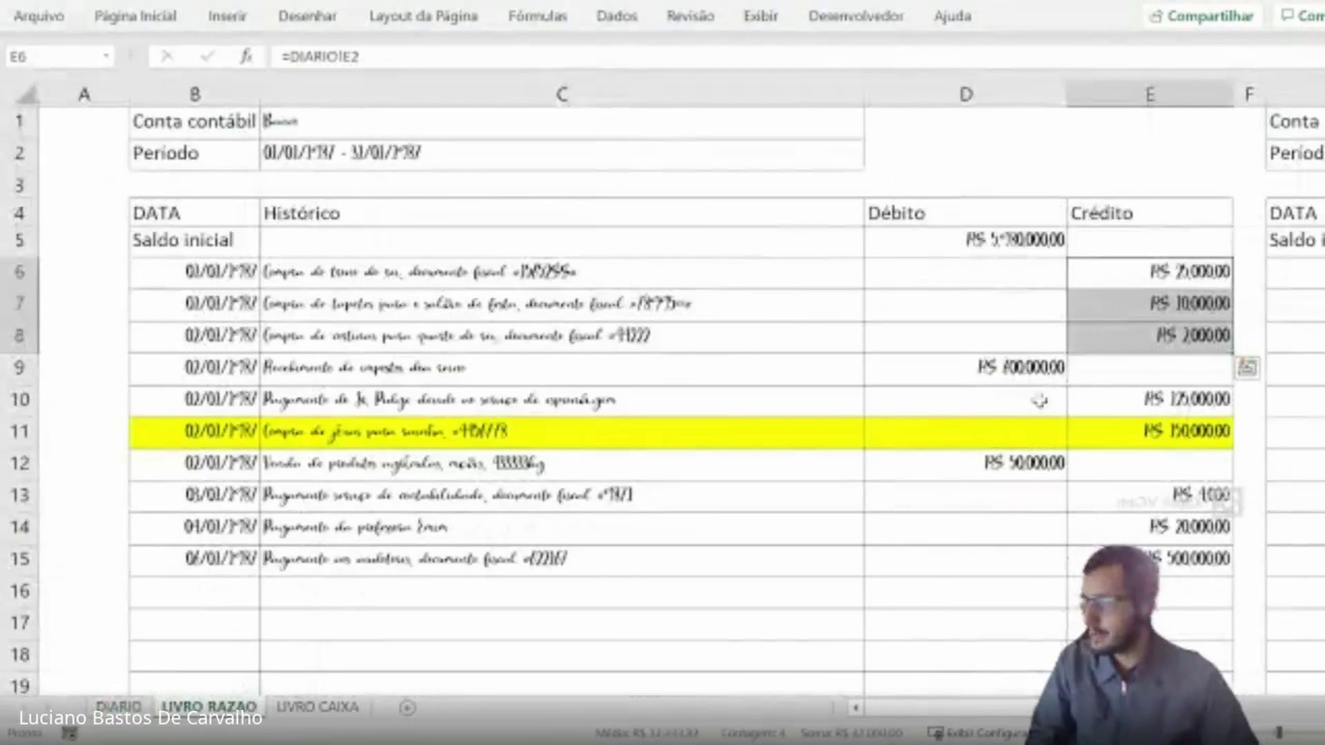
pyautogui.click(963, 366)
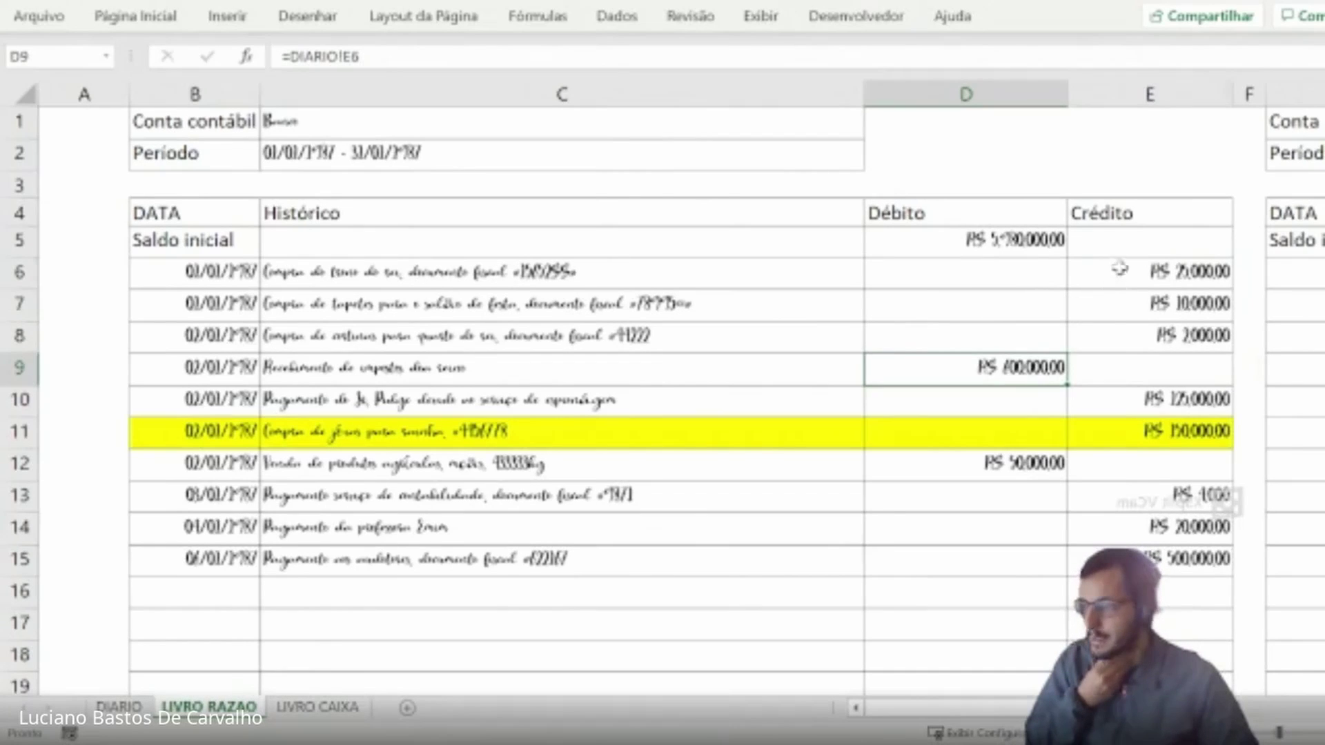
pyautogui.moveTo(1119, 269); pyautogui.dragTo(1102, 338)
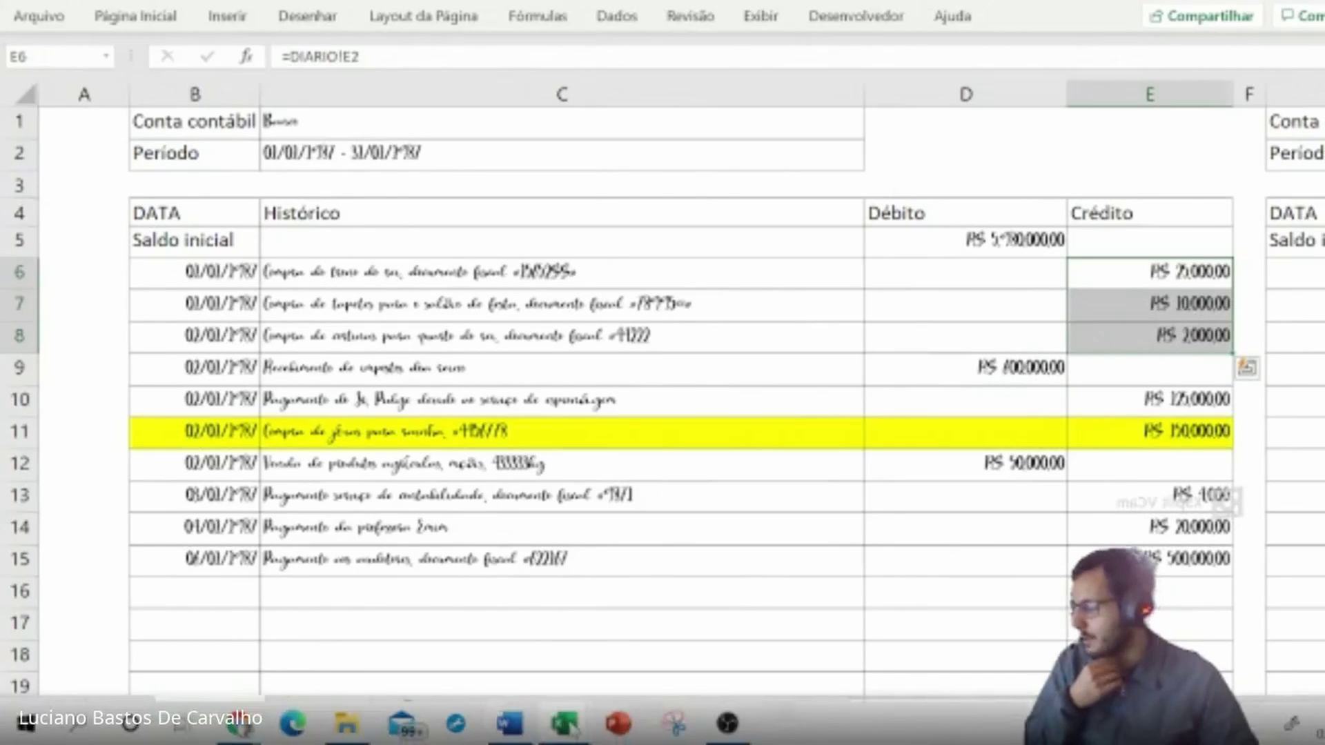
# - Switch to the balance sheet diagram workbook and examine its DÉBITO and CRÉDITO halves
pyautogui.moveTo(574, 729)
pyautogui.click(871, 673)
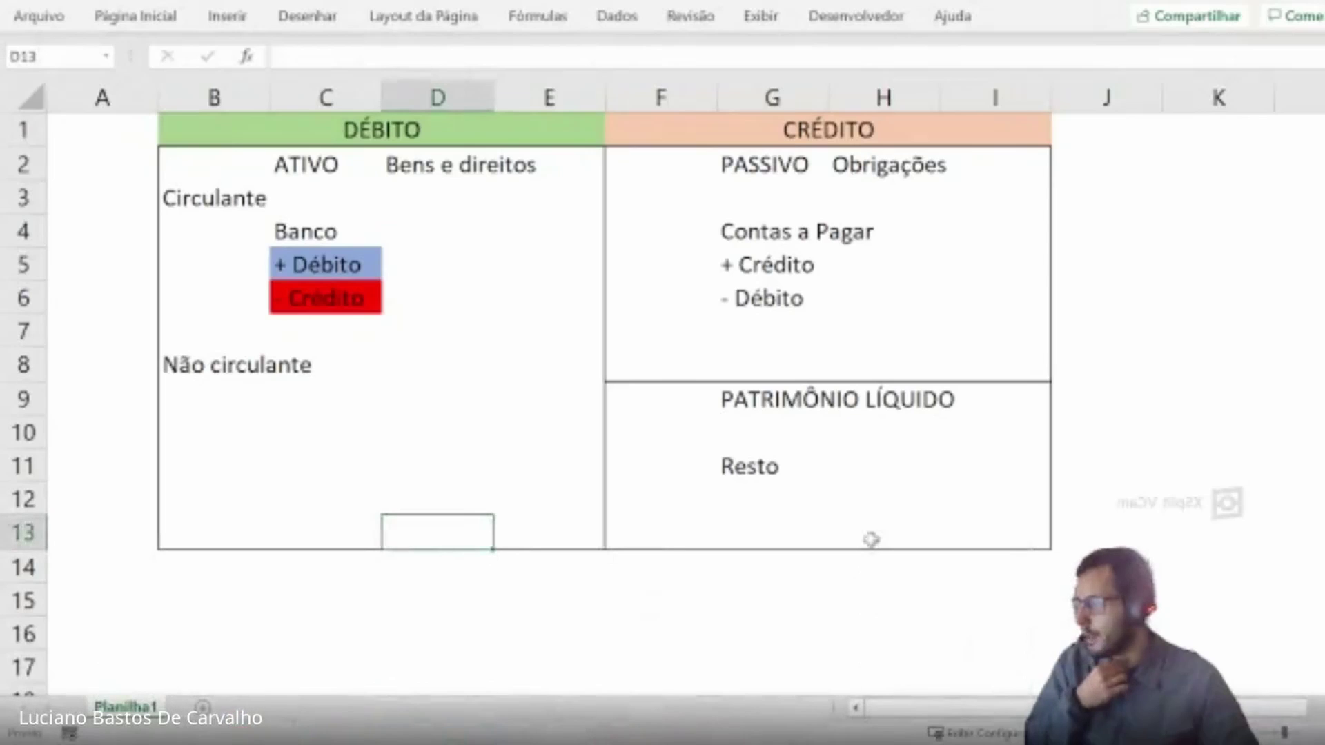
pyautogui.moveTo(449, 129); pyautogui.dragTo(429, 570)
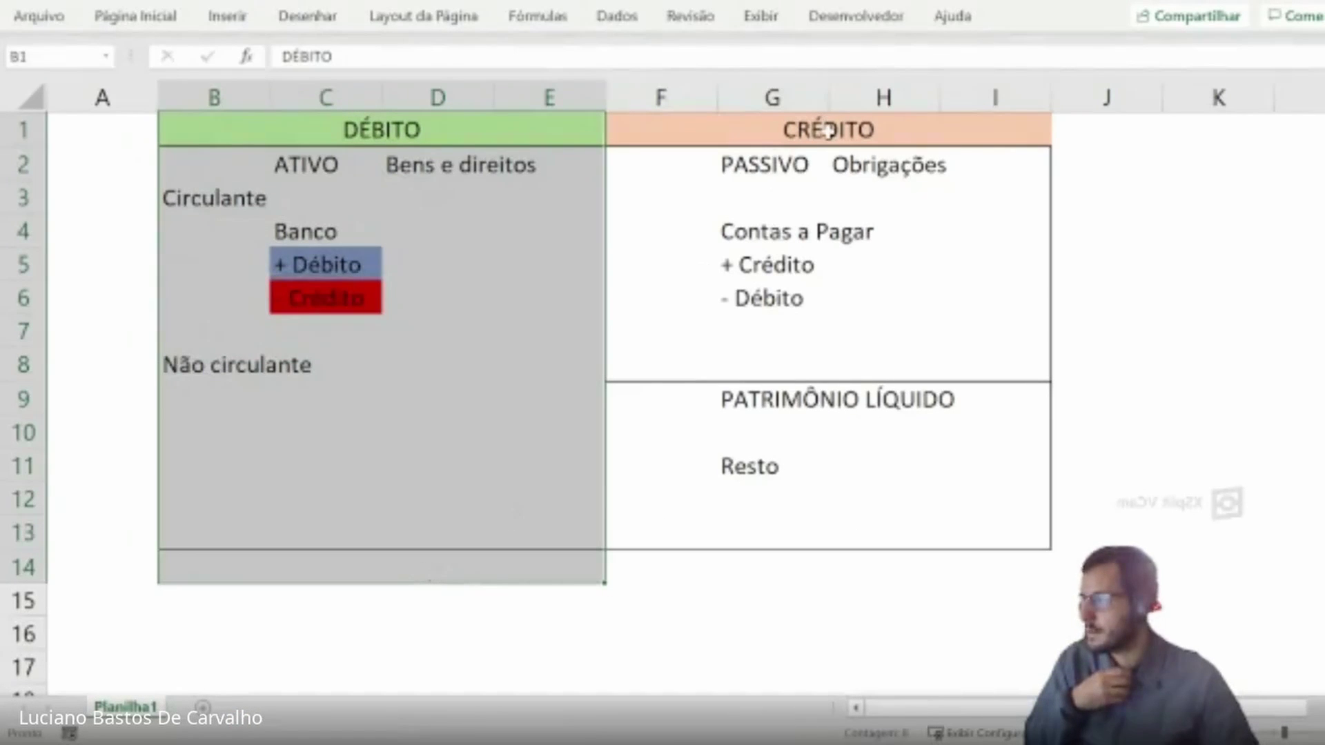
pyautogui.moveTo(828, 131); pyautogui.dragTo(805, 559)
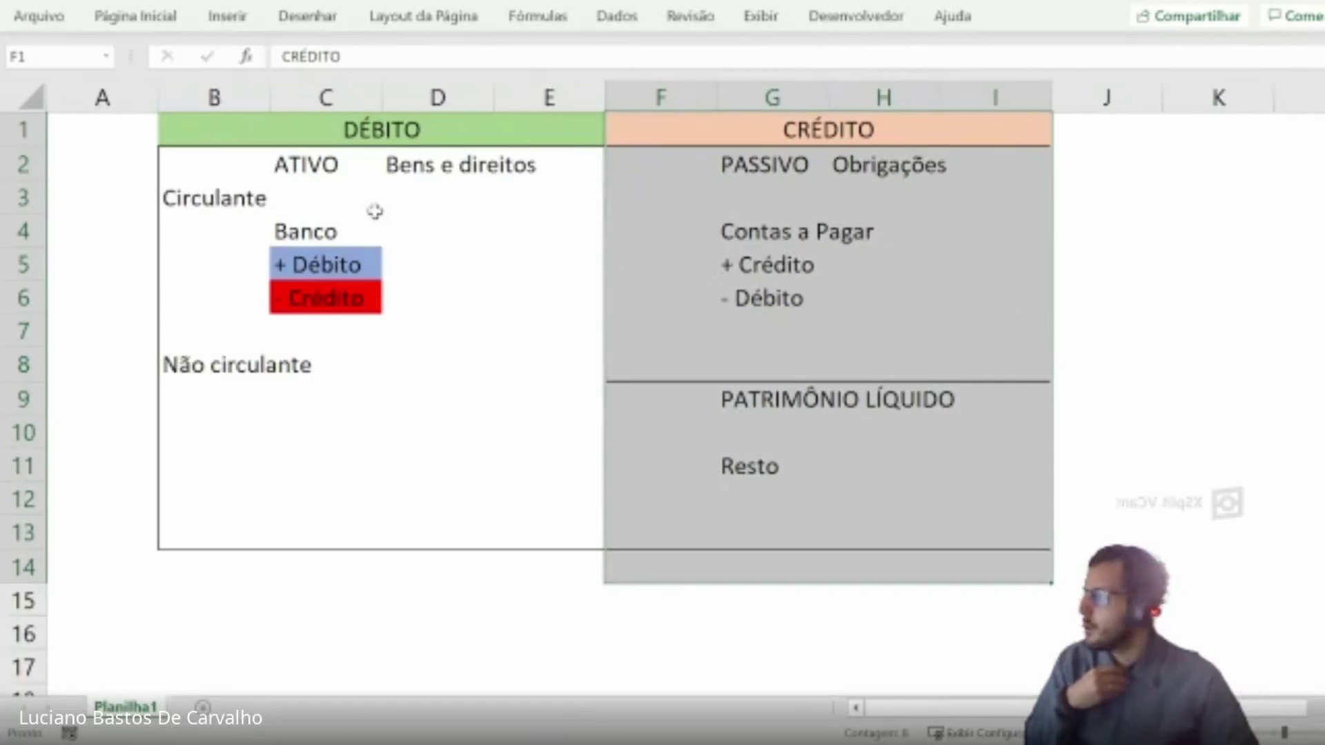
# - Examine the ATIVO side's Bens e direitos and Banco rules for + Débito and - Crédito, comparing it with the PASSIVO block
pyautogui.click(325, 165)
pyautogui.click(425, 163)
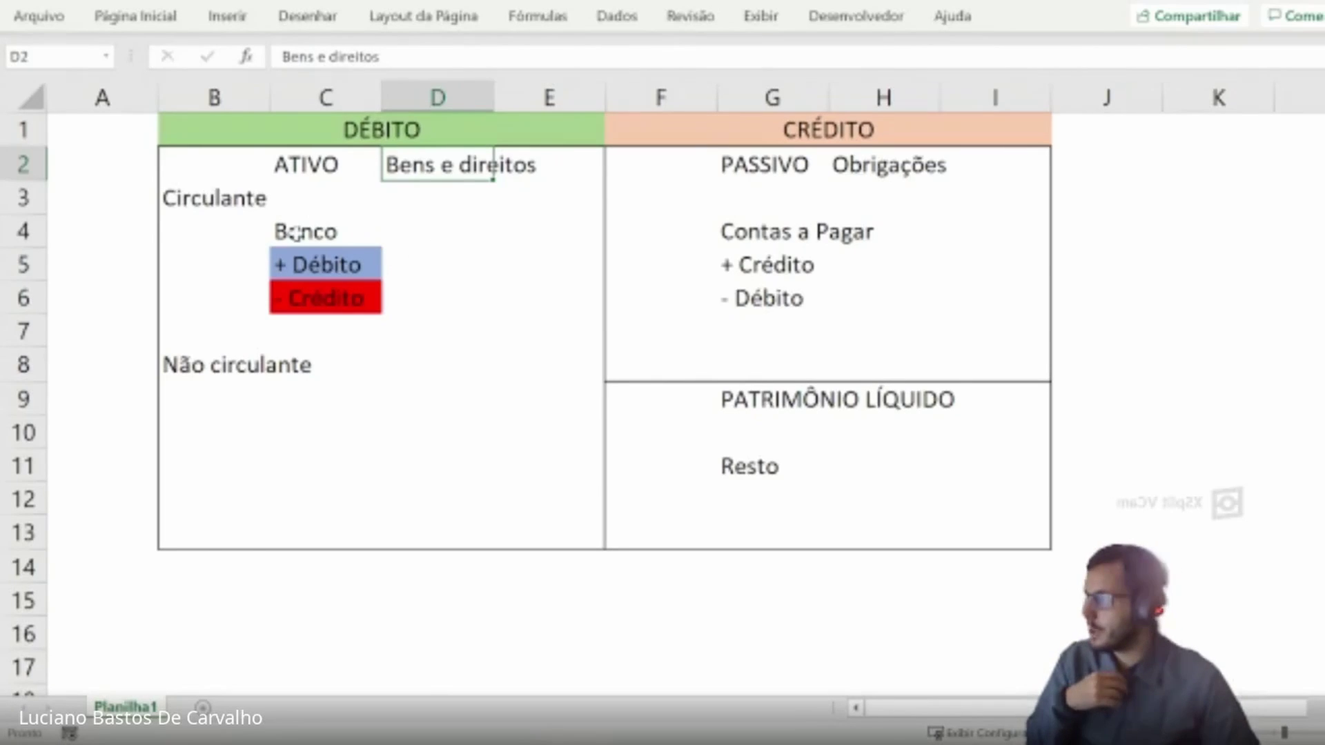
pyautogui.click(298, 234)
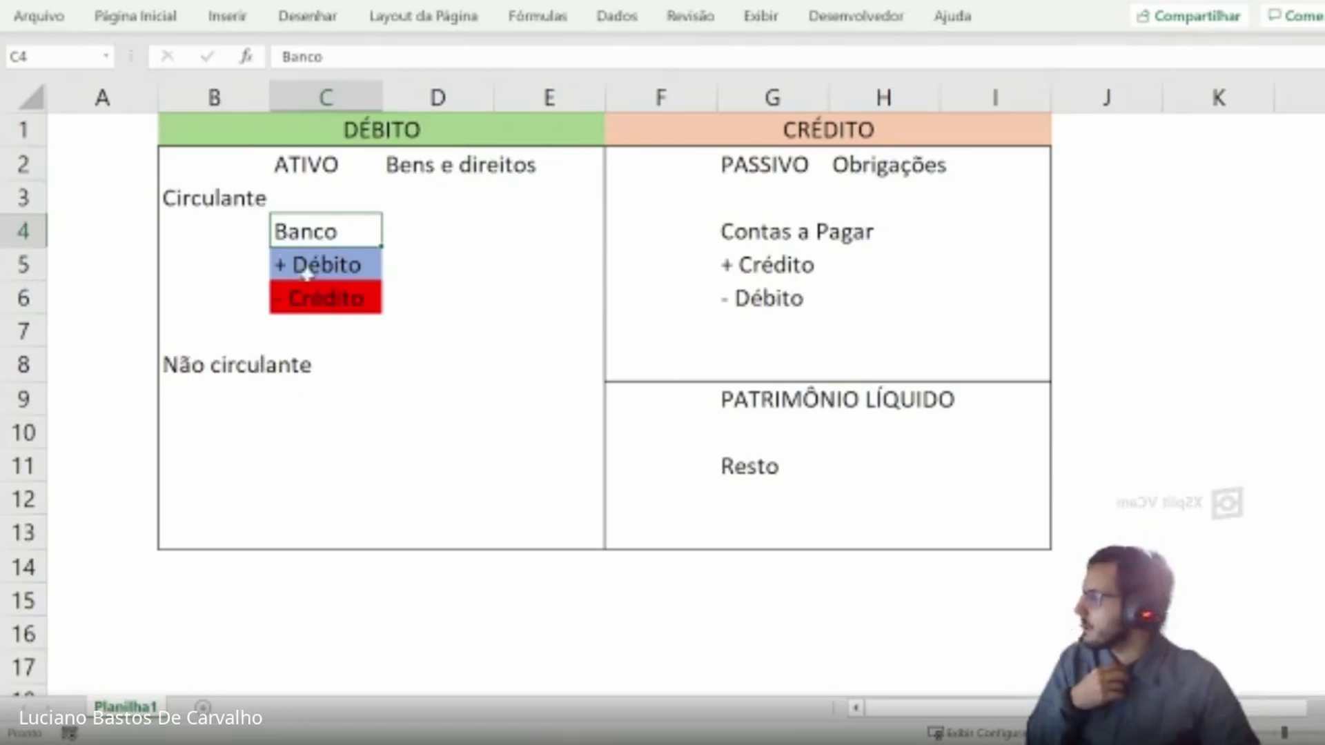
pyautogui.moveTo(237, 163); pyautogui.dragTo(476, 535)
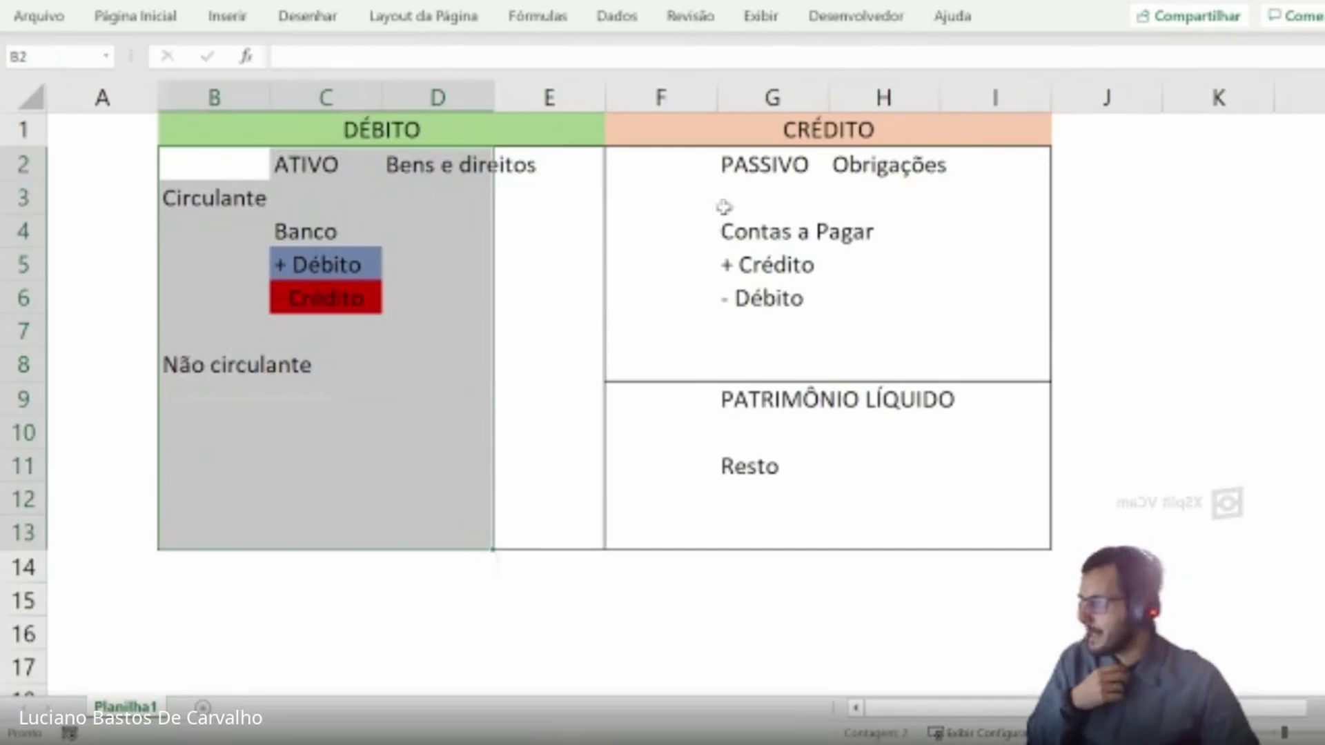
pyautogui.moveTo(671, 165); pyautogui.dragTo(996, 373)
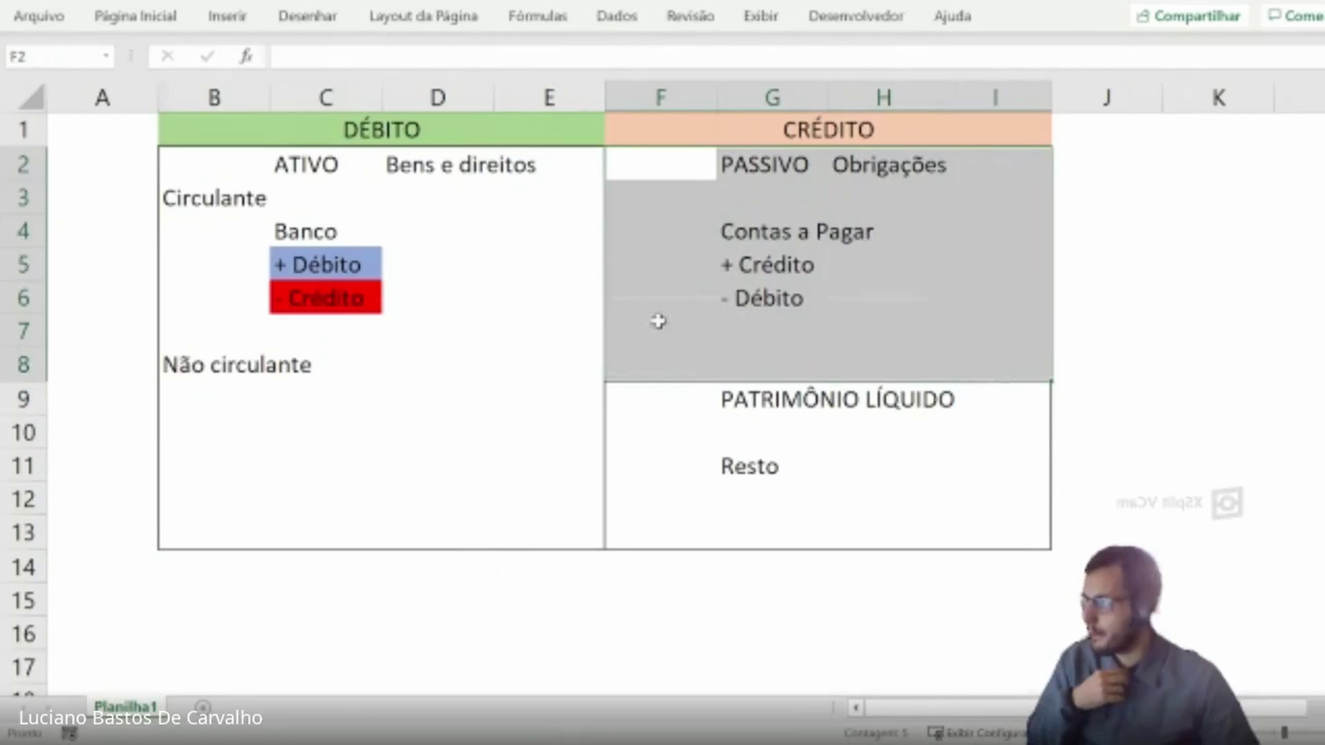
pyautogui.click(358, 267)
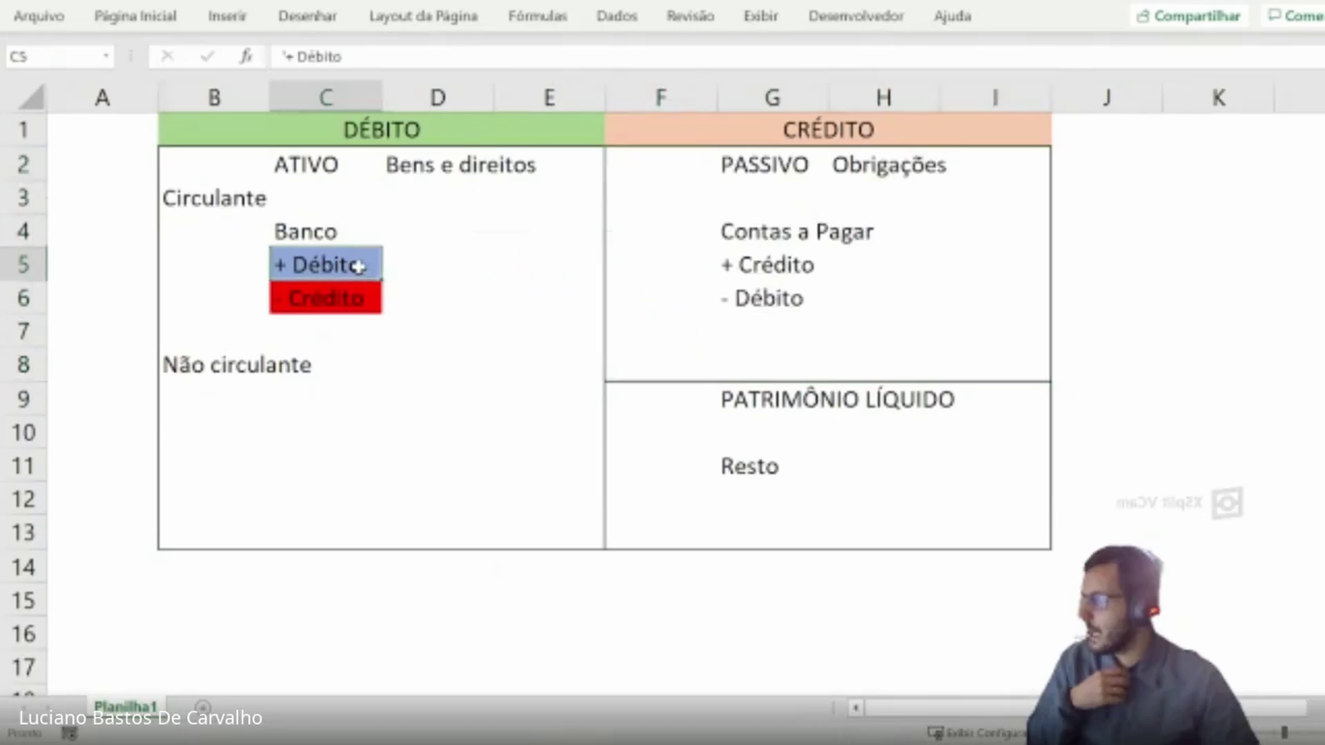
pyautogui.click(354, 302)
pyautogui.click(383, 122)
pyautogui.moveTo(383, 122); pyautogui.dragTo(373, 549)
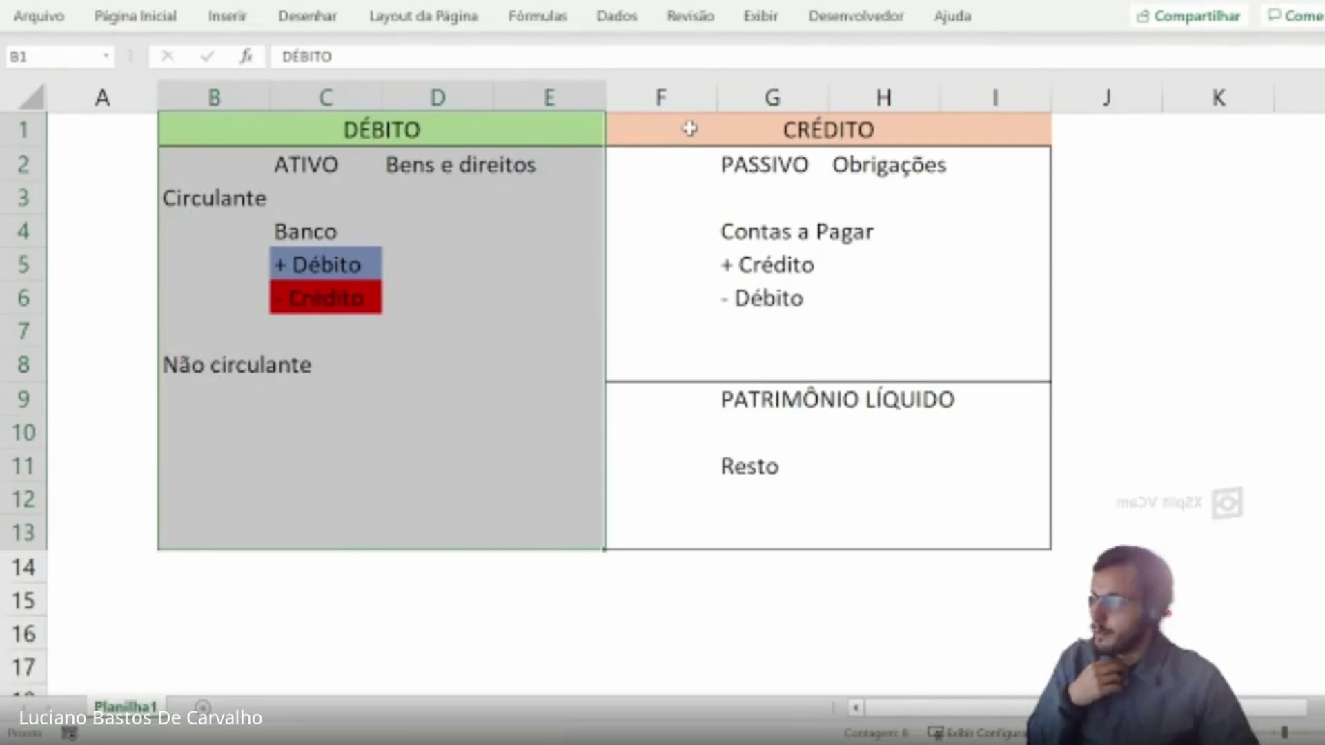
# - Examine the Contas a Pagar account under PASSIVO and its + Crédito and - Débito rules
pyautogui.click(759, 232)
pyautogui.moveTo(881, 242); pyautogui.dragTo(729, 234)
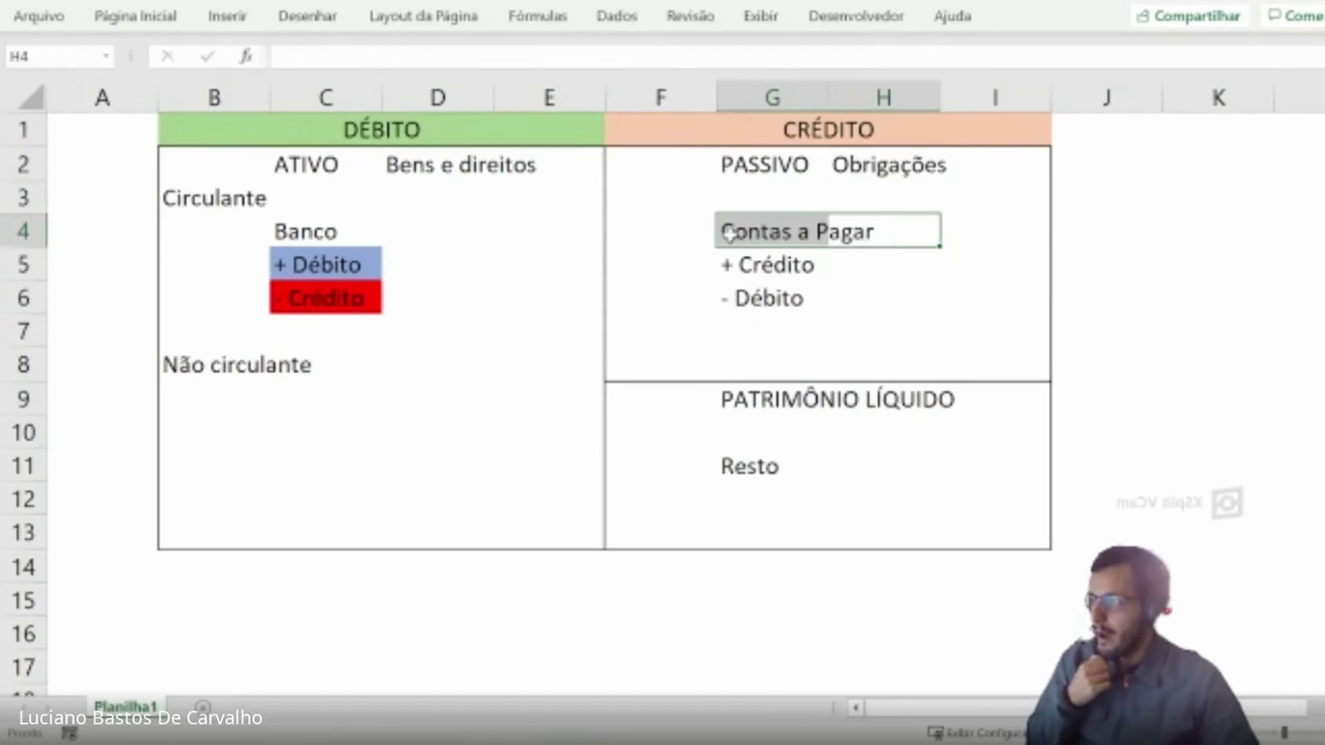
pyautogui.click(738, 261)
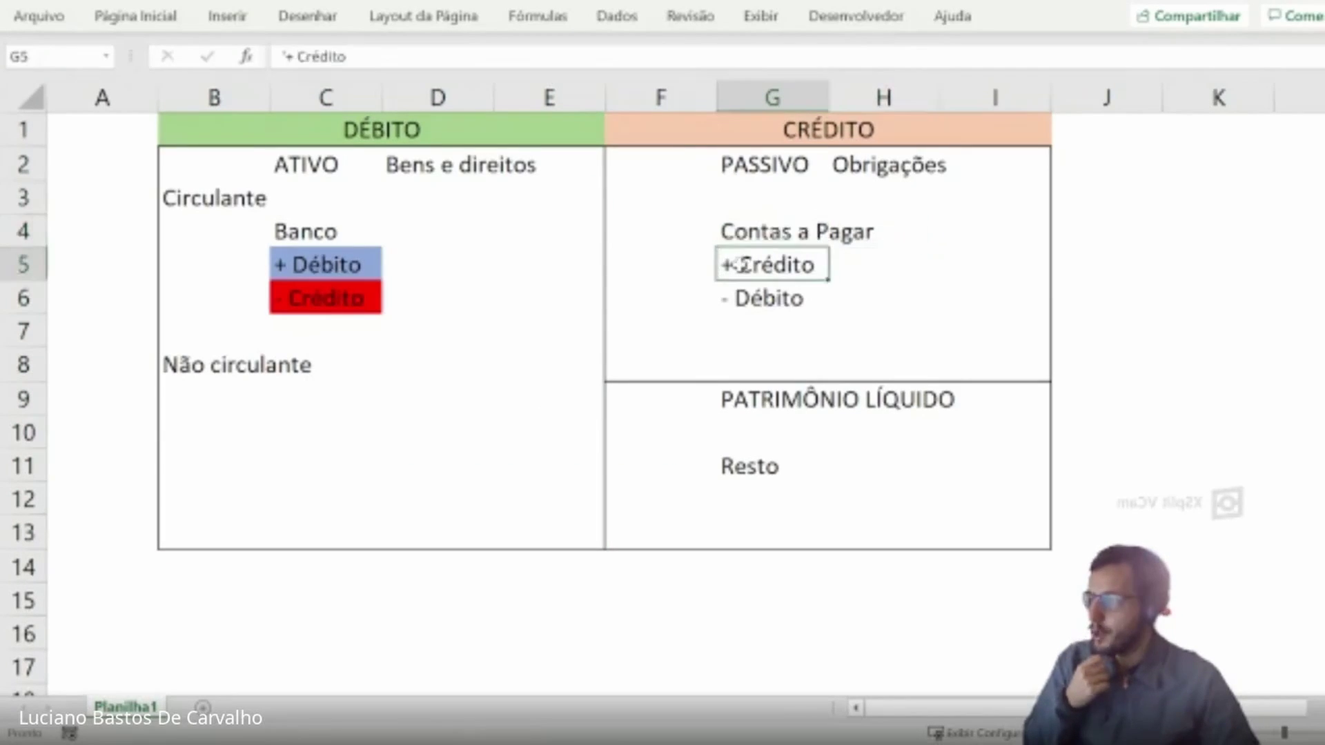
pyautogui.click(768, 298)
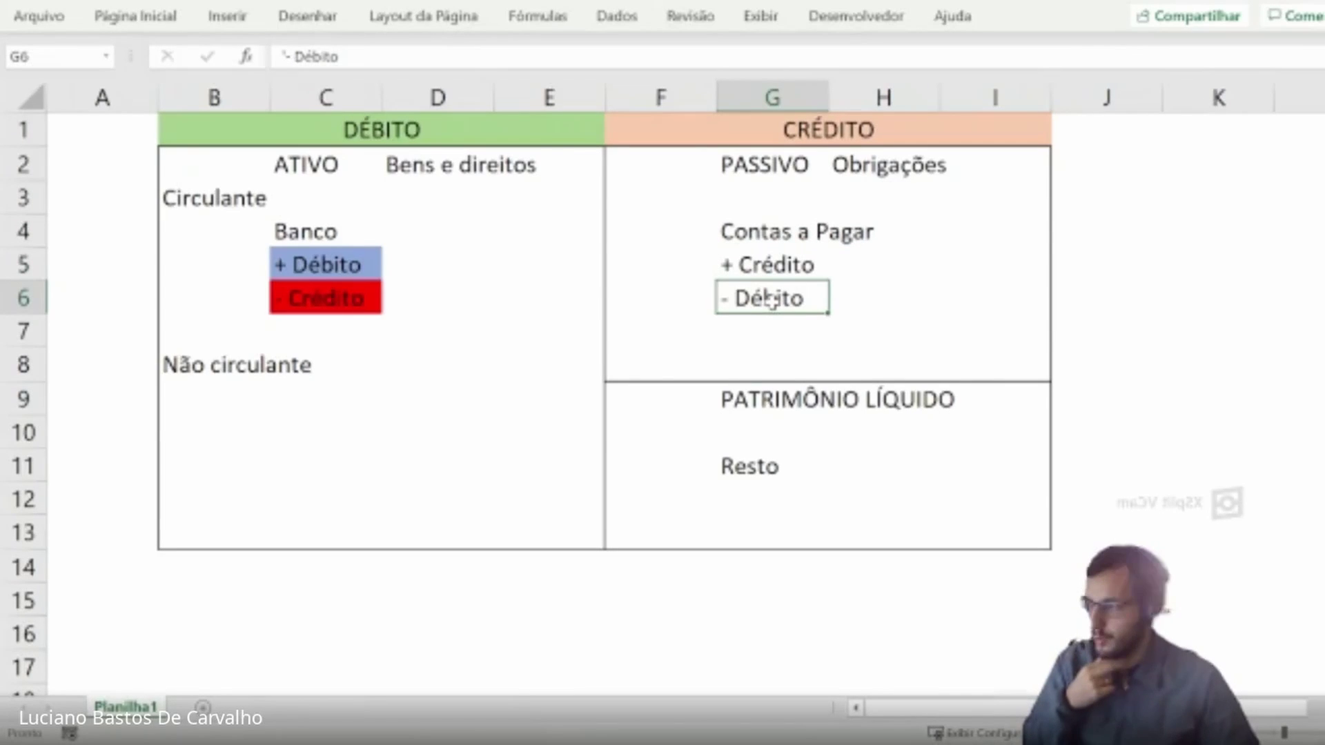
# - Compare the PATRIMÔNIO LÍQUIDO block with the ATIVO and PASSIVO blocks of the diagram
pyautogui.moveTo(644, 399); pyautogui.dragTo(1010, 530)
pyautogui.moveTo(210, 173); pyautogui.dragTo(539, 535)
pyautogui.moveTo(683, 172); pyautogui.dragTo(1021, 369)
pyautogui.click(1014, 399)
pyautogui.moveTo(946, 400); pyautogui.dragTo(609, 541)
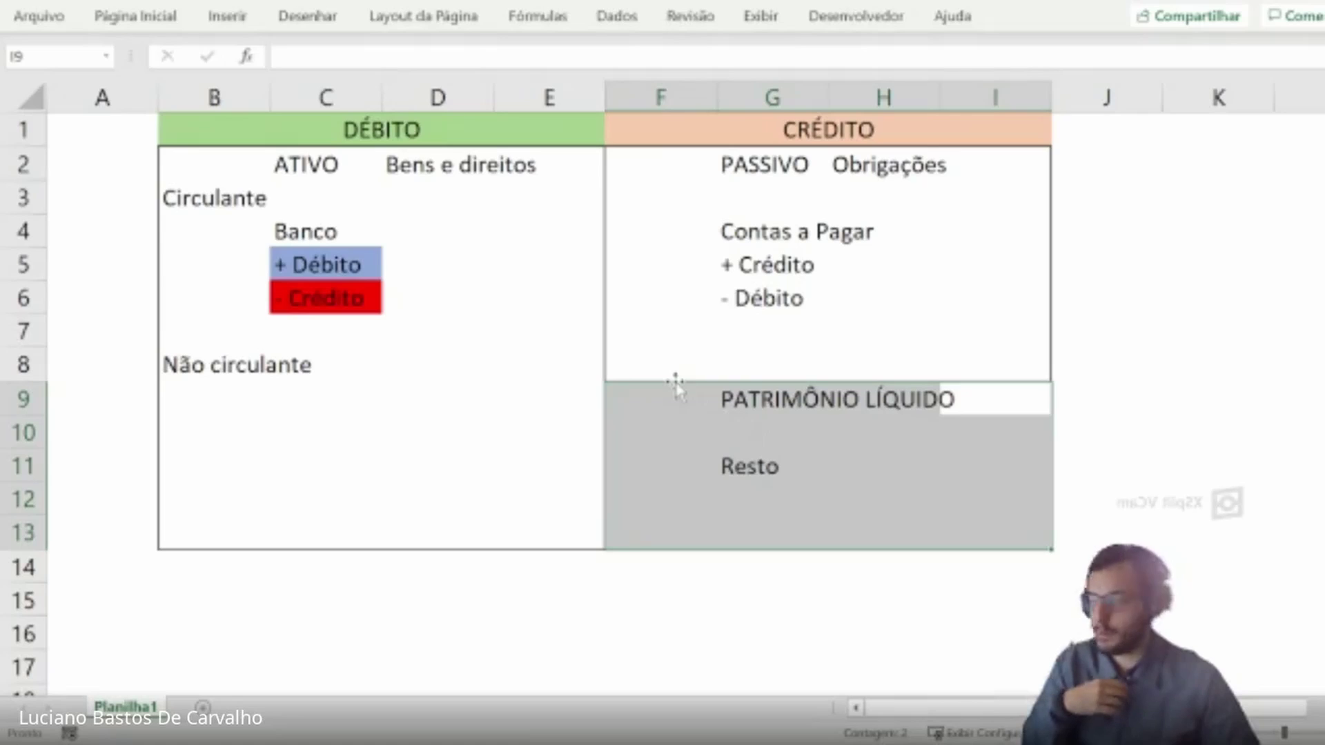
pyautogui.moveTo(268, 165); pyautogui.dragTo(586, 538)
pyautogui.moveTo(683, 172); pyautogui.dragTo(1021, 372)
# - Switch back to the accounting workbook showing the LIVRO RAZAO sheet
pyautogui.click(563, 723)
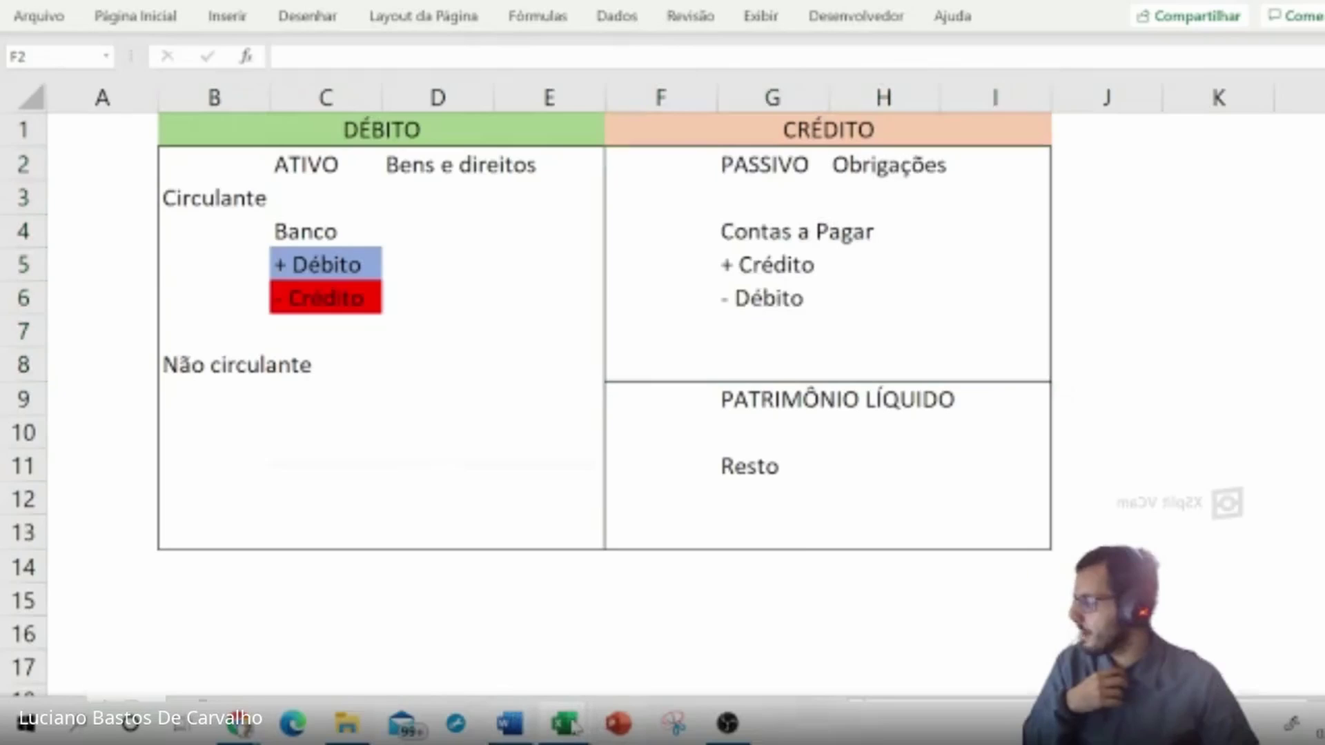
pyautogui.click(427, 645)
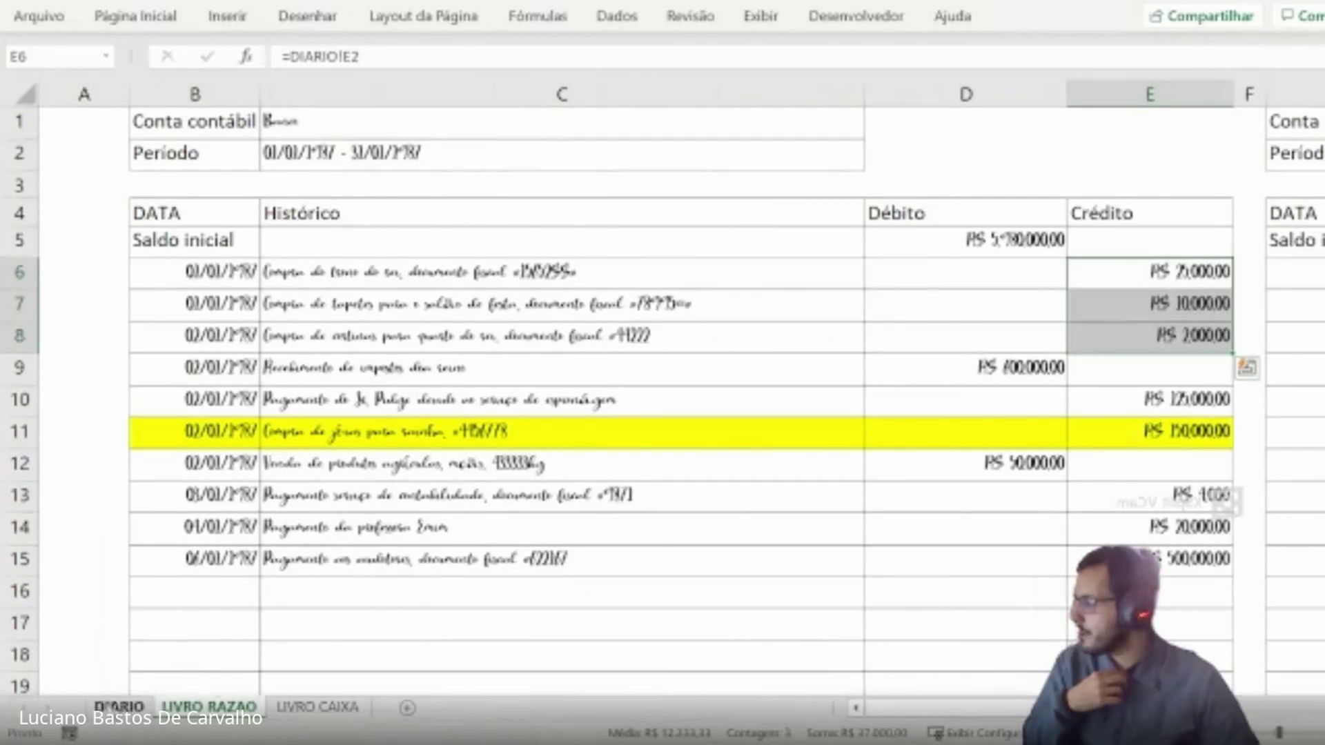
# - Switch to the Pasta1 workbook and review the whole DÉBITO and CRÉDITO diagram
pyautogui.click(119, 707)
pyautogui.moveTo(563, 723)
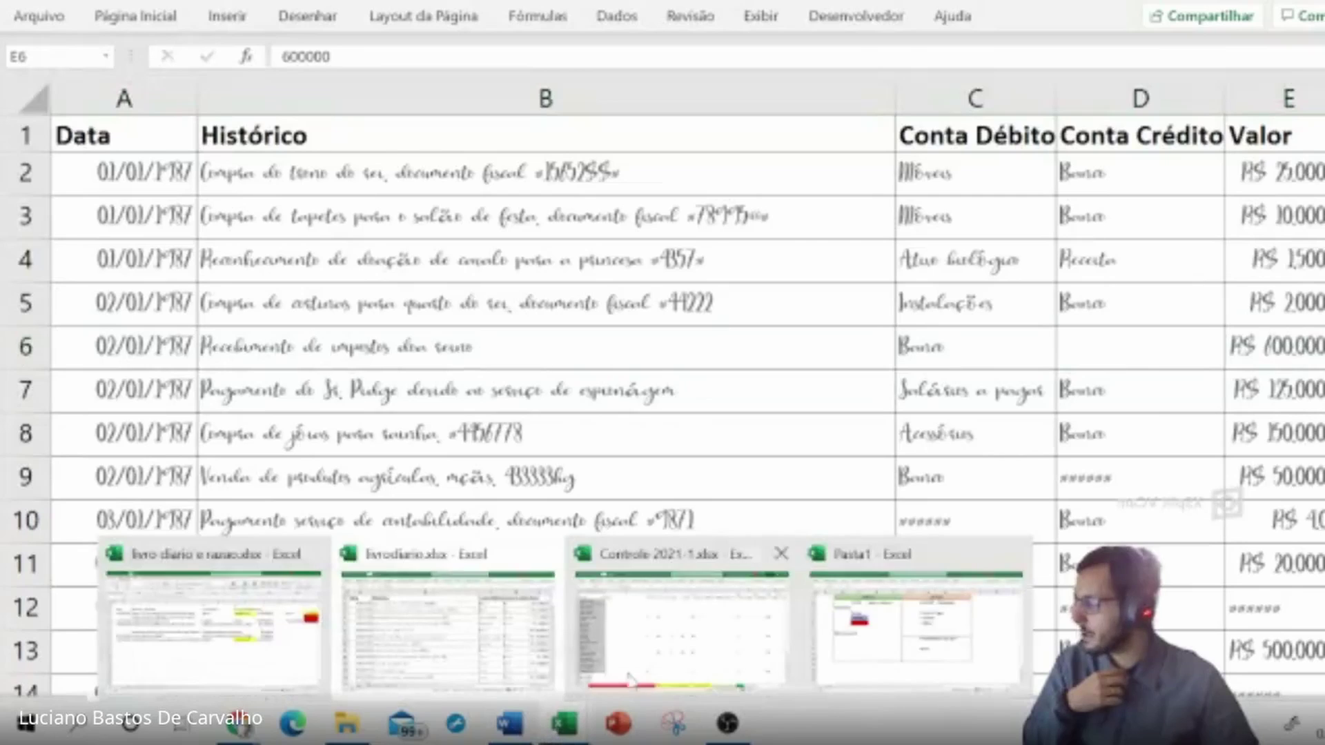
pyautogui.click(866, 637)
pyautogui.moveTo(405, 119); pyautogui.dragTo(896, 535)
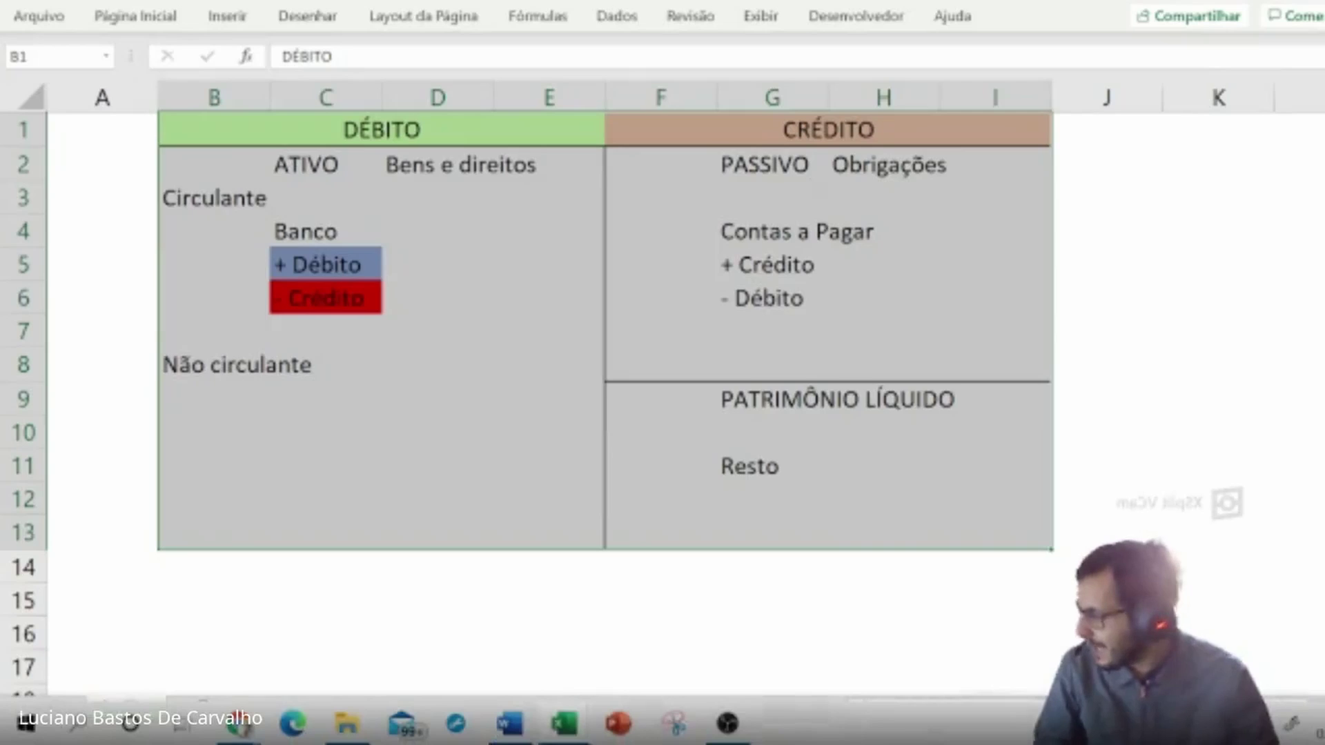
# - Return to the livrodiario workbook and review the DIARIO entries with their Conta Débito, Conta Crédito and Valor columns
pyautogui.click(563, 723)
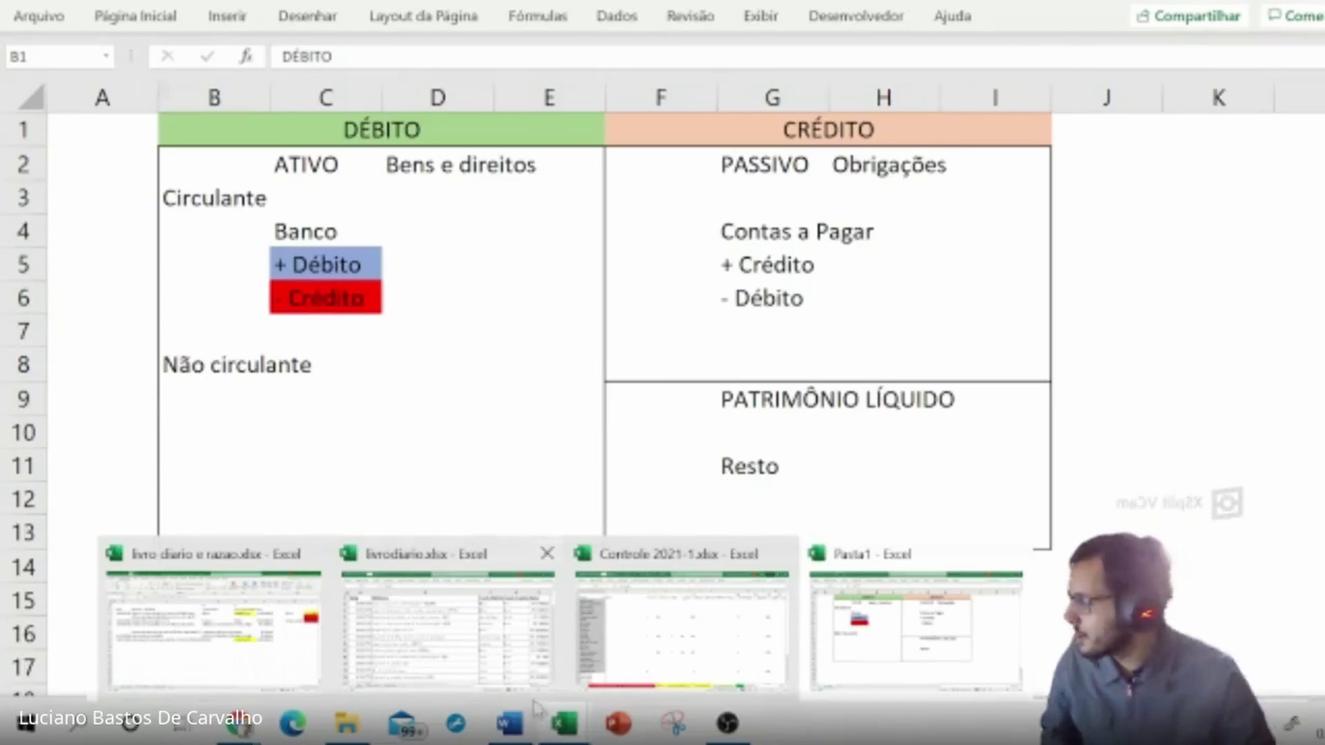
pyautogui.click(499, 662)
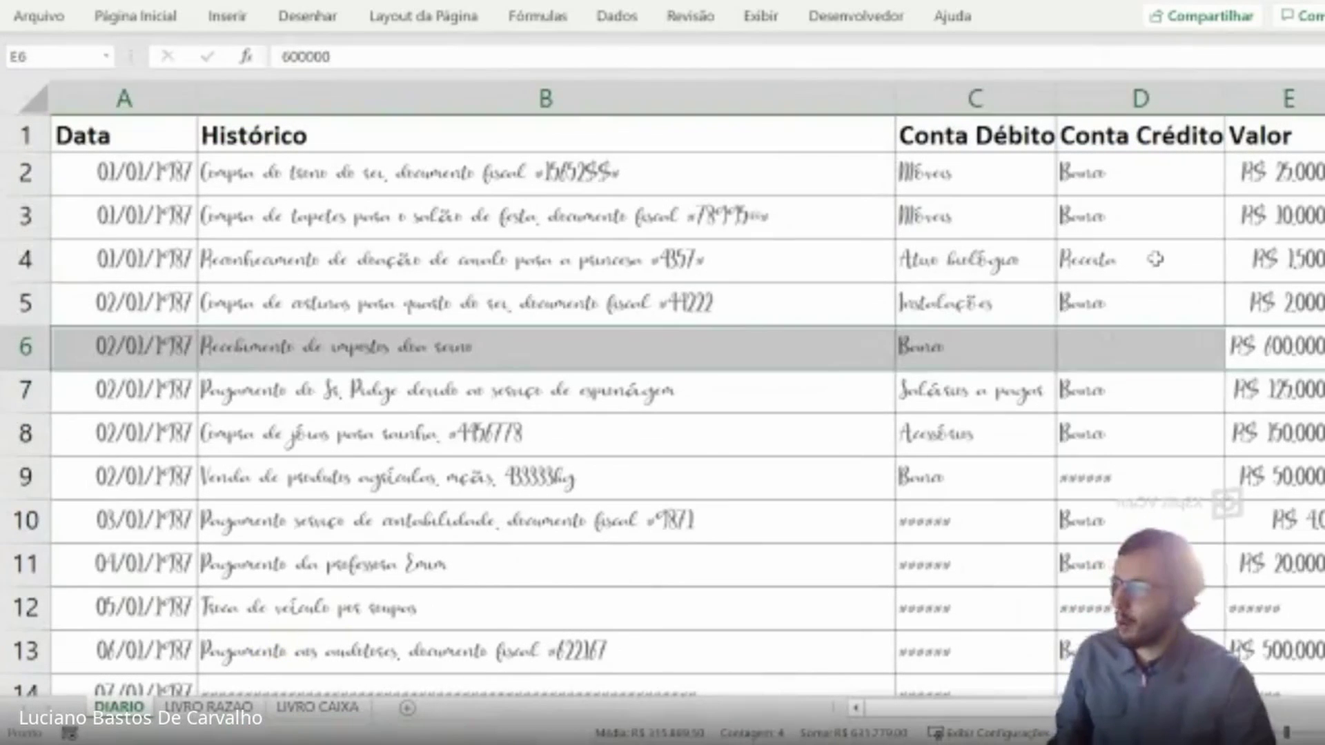
pyautogui.click(1141, 279)
pyautogui.click(1097, 304)
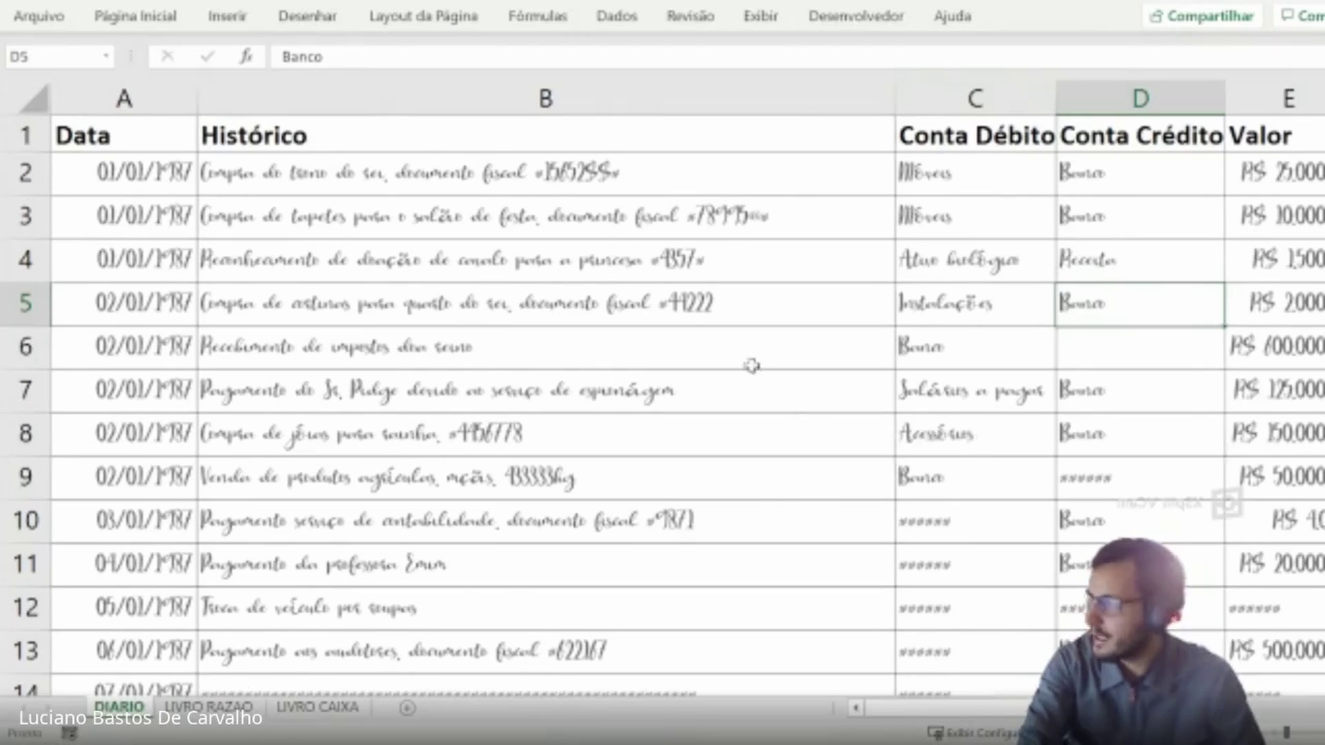
pyautogui.moveTo(168, 136); pyautogui.dragTo(1263, 683)
pyautogui.scroll(-1, 1262, 683)
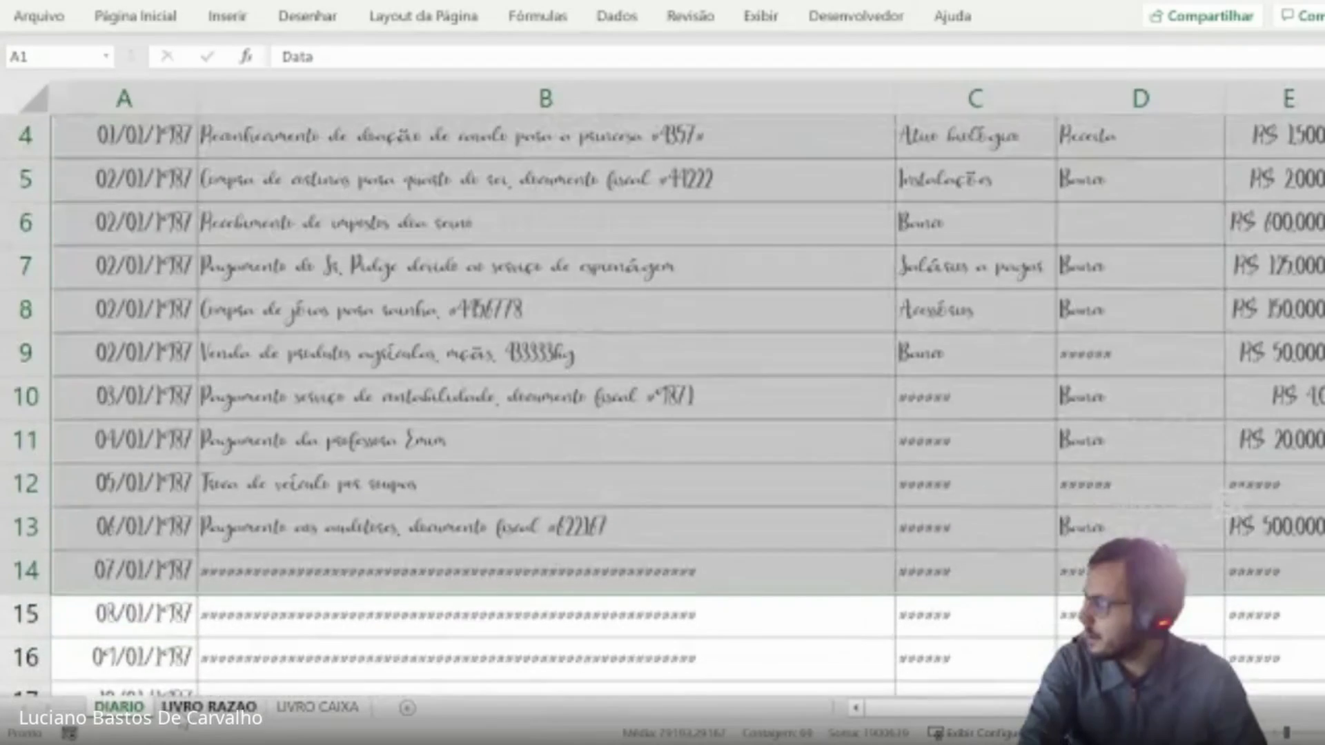
# - Examine the Banco ledger on the LIVRO RAZAO sheet, including its account header, Histórico, Débito and Crédito columns
pyautogui.click(208, 707)
pyautogui.moveTo(216, 126); pyautogui.dragTo(1058, 611)
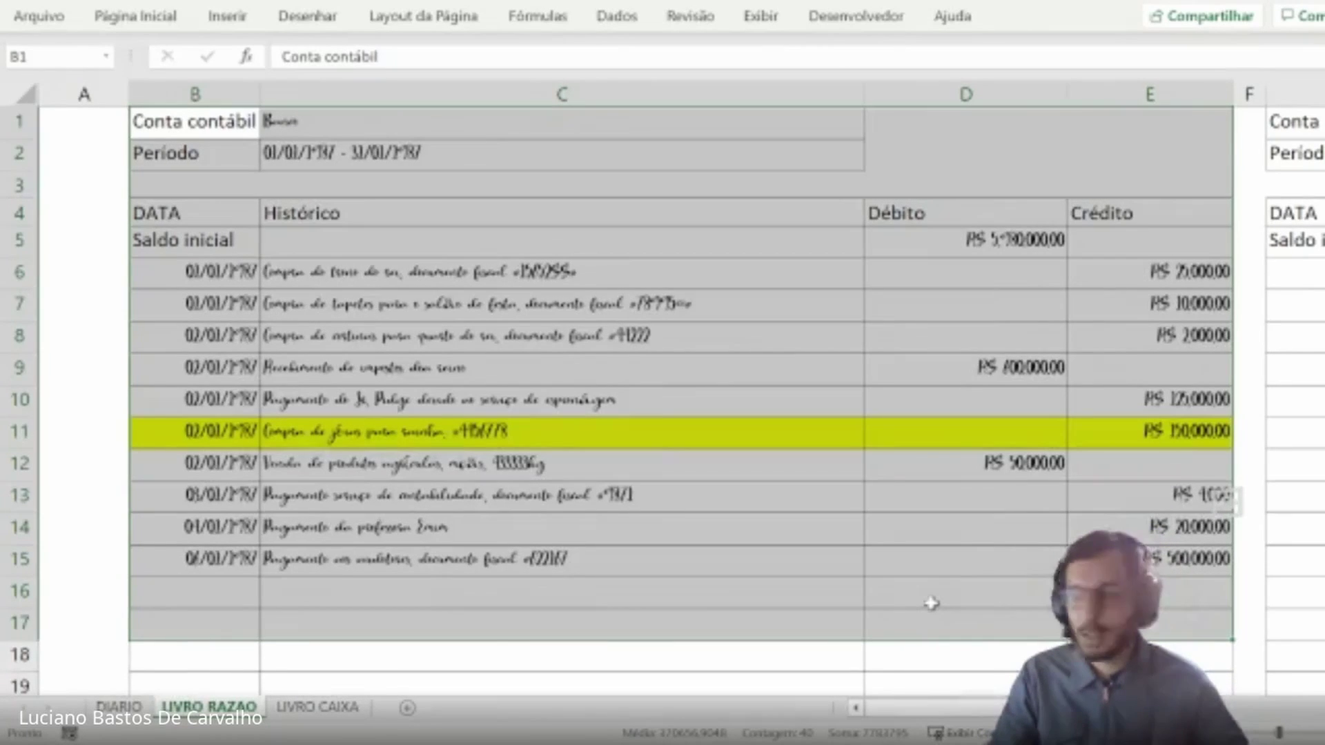
pyautogui.click(969, 526)
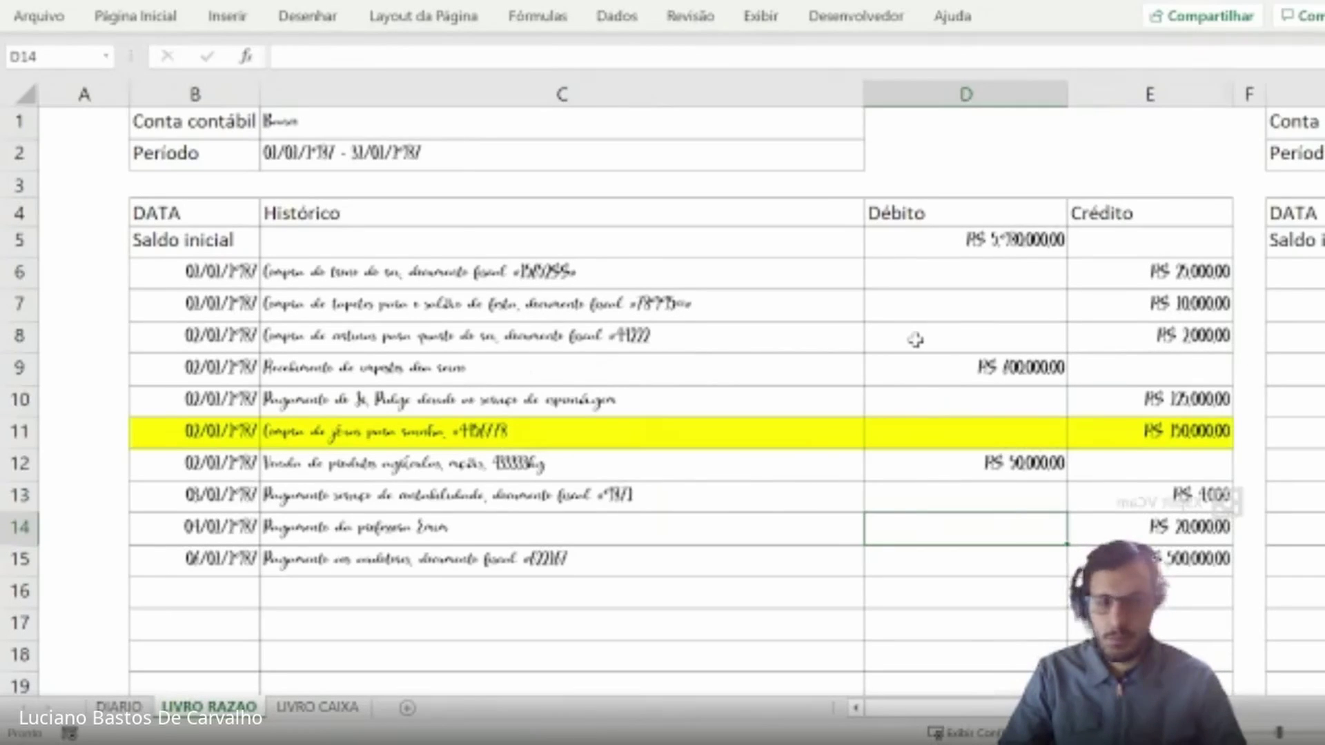
pyautogui.moveTo(807, 88); pyautogui.dragTo(668, 94)
pyautogui.moveTo(274, 101); pyautogui.dragTo(239, 107)
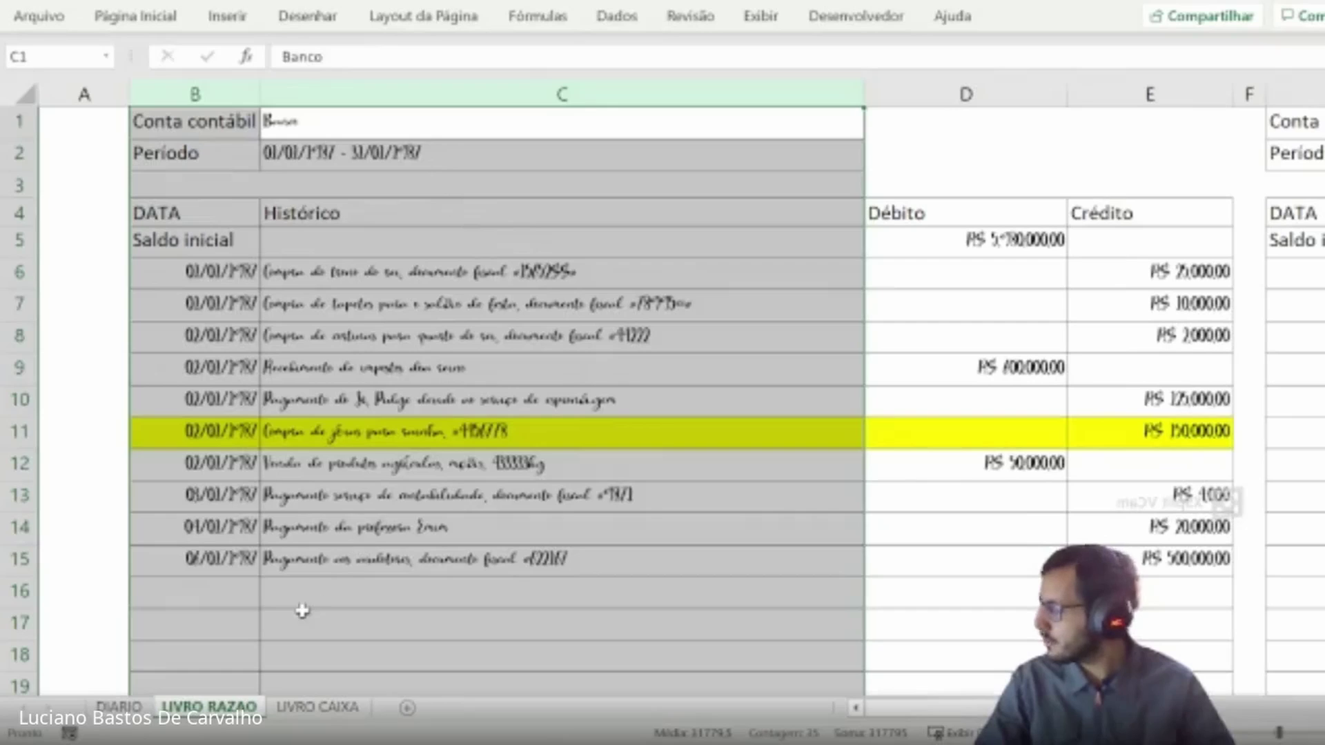
pyautogui.click(281, 645)
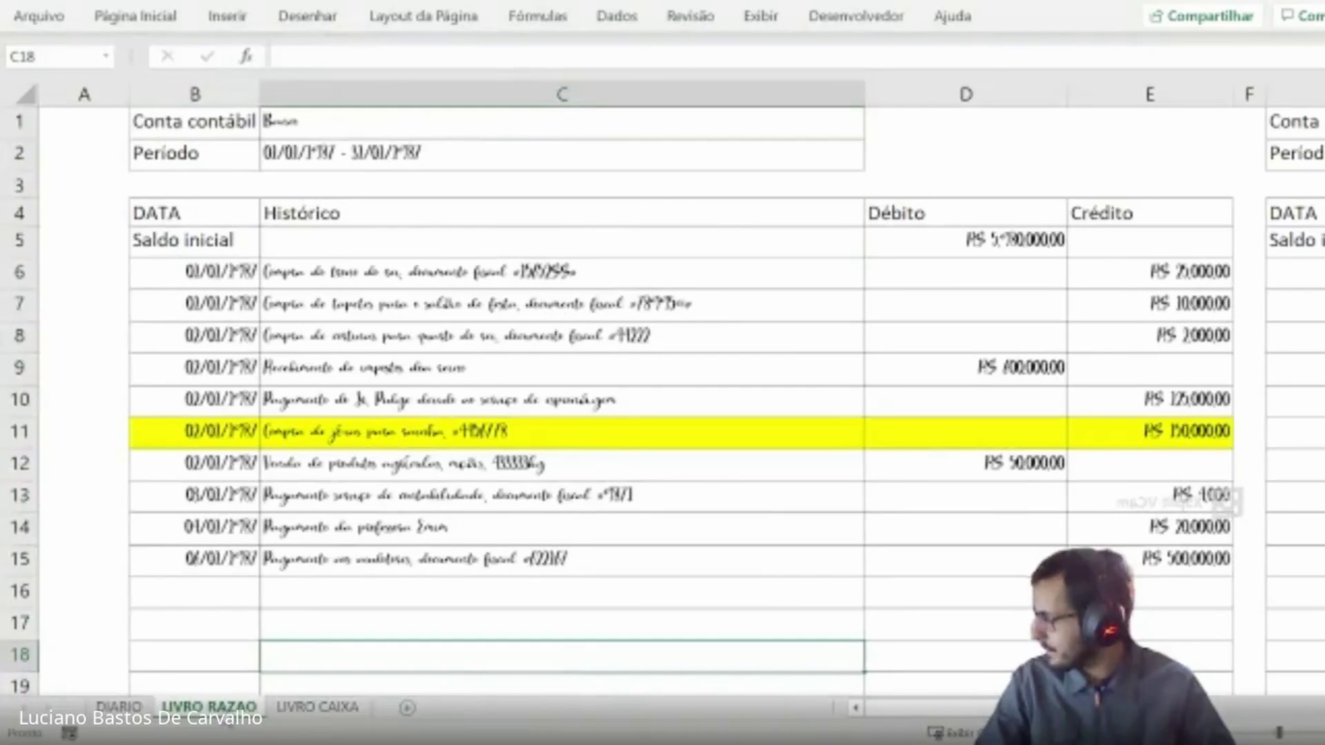
# - Duplicate the LIVRO RAZAO sheet and rename the copy RAZONETE
pyautogui.moveTo(293, 709); pyautogui.dragTo(297, 714)
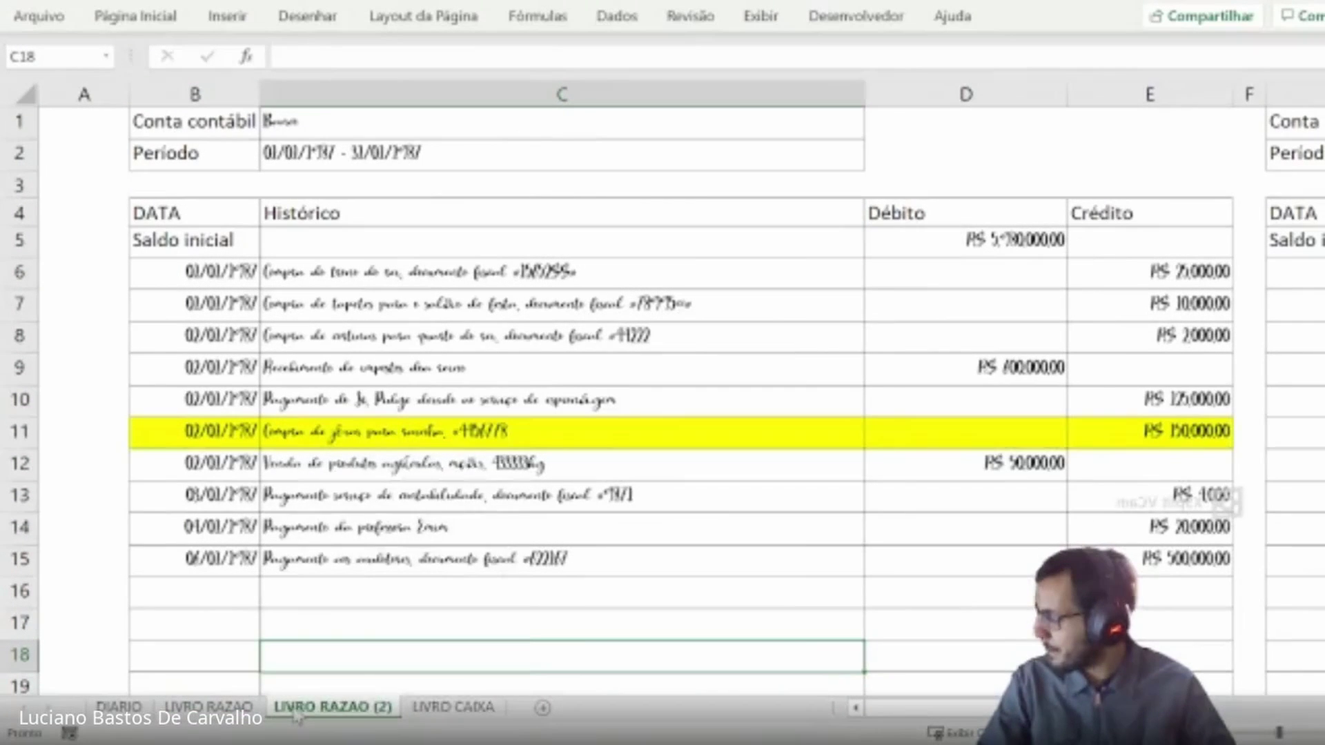
pyautogui.rightClick(297, 714)
pyautogui.click(381, 460)
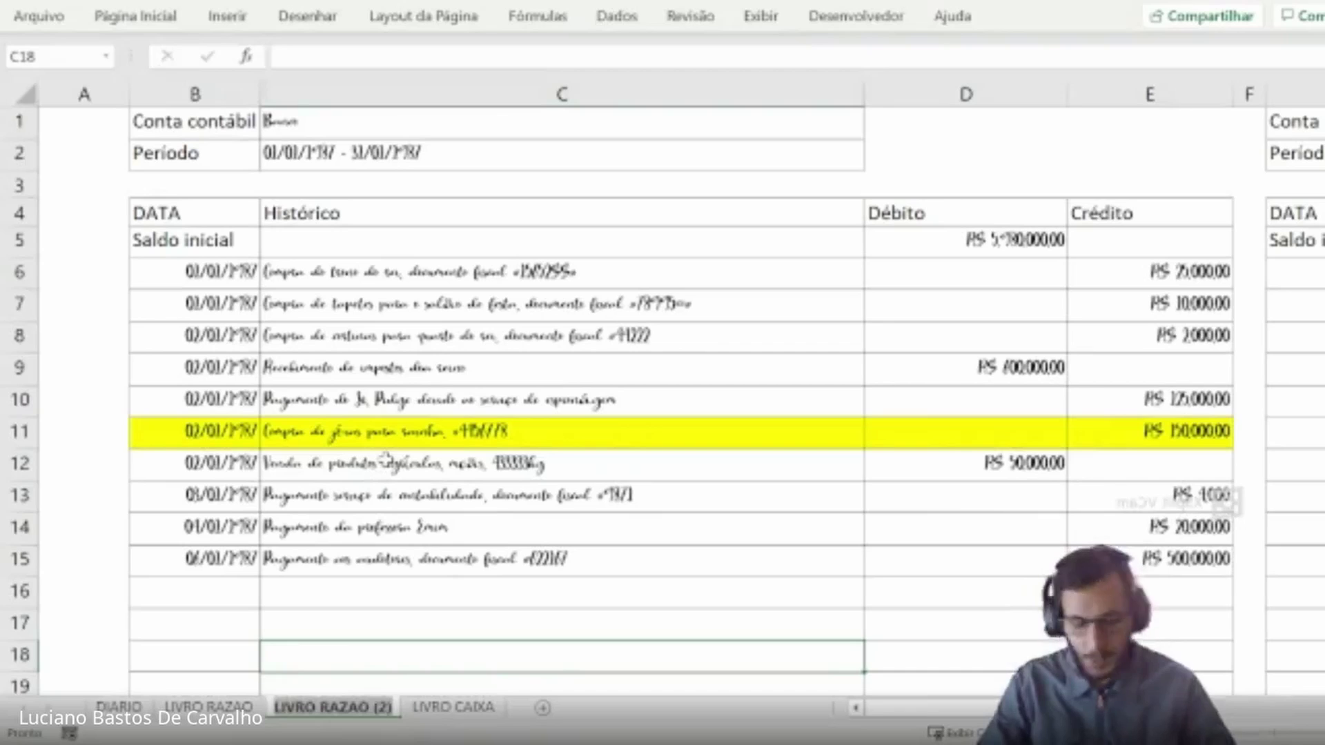
pyautogui.write('R')
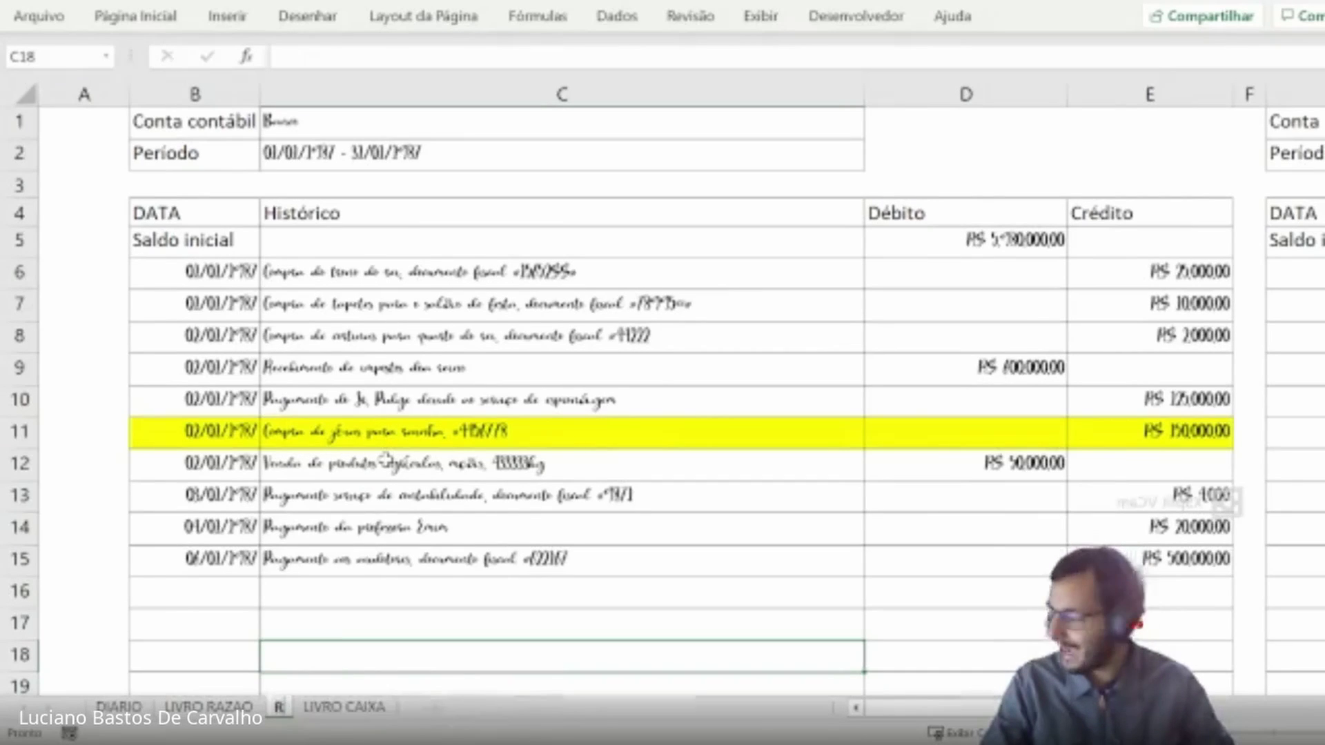
pyautogui.write('AZONETE')
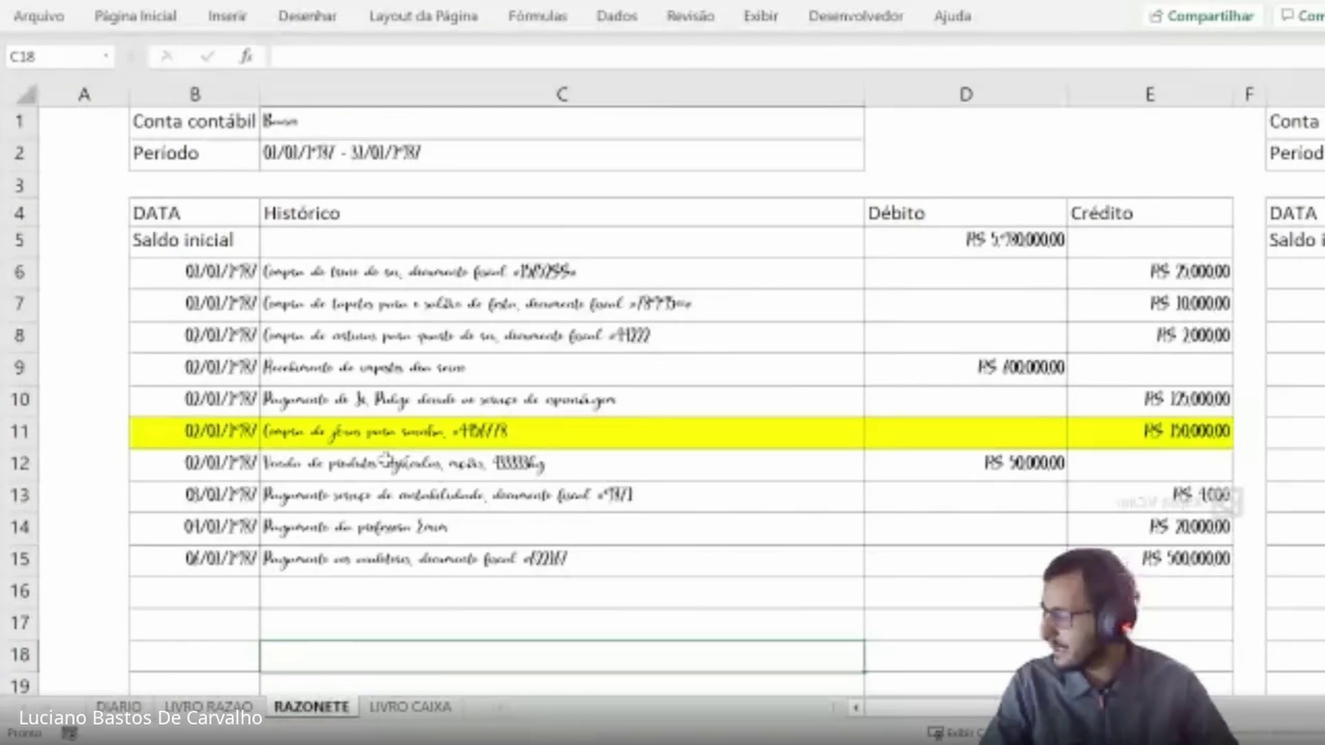
pyautogui.press('Return')
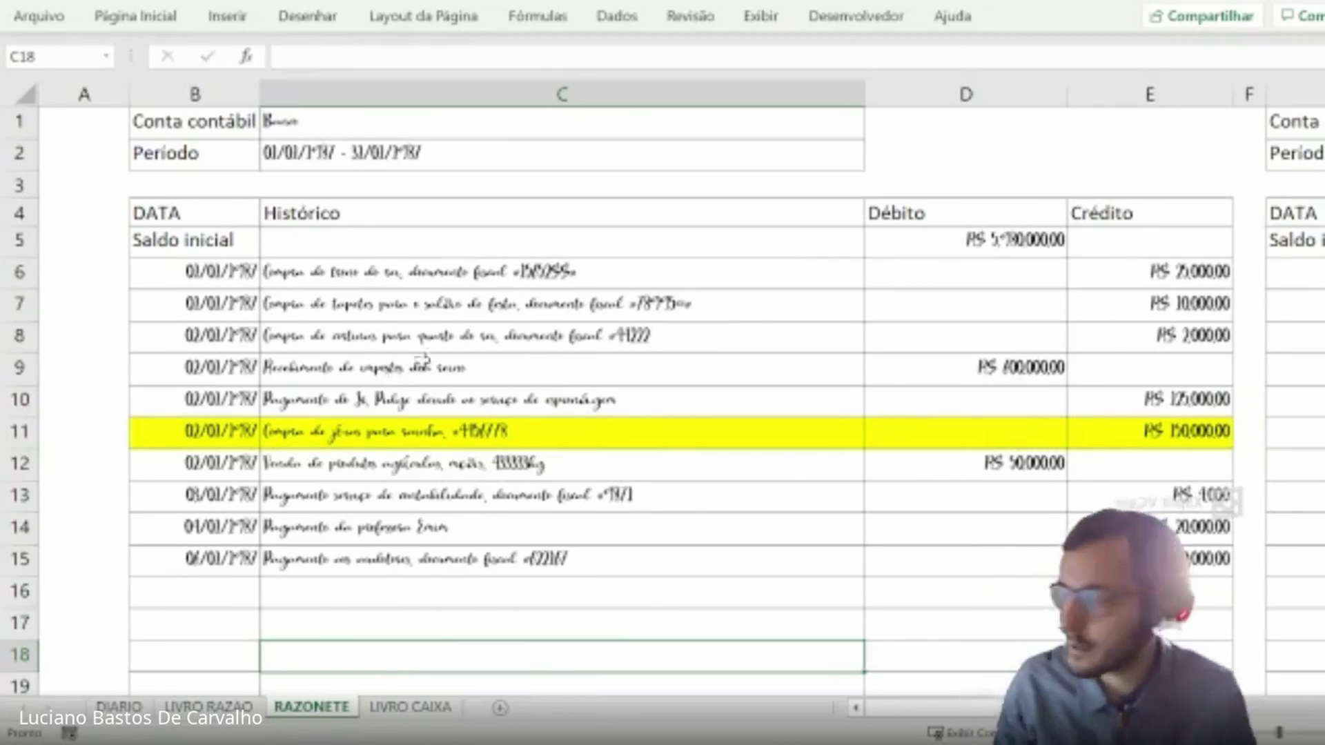
# - Hide columns B:C and G:N on the RAZONETE sheet, leaving the bank ledger's Débito and Crédito columns
pyautogui.click(190, 117)
pyautogui.hotkey('ctrl', 'shift', 'Down')
pyautogui.hotkey('shift', 'Right')
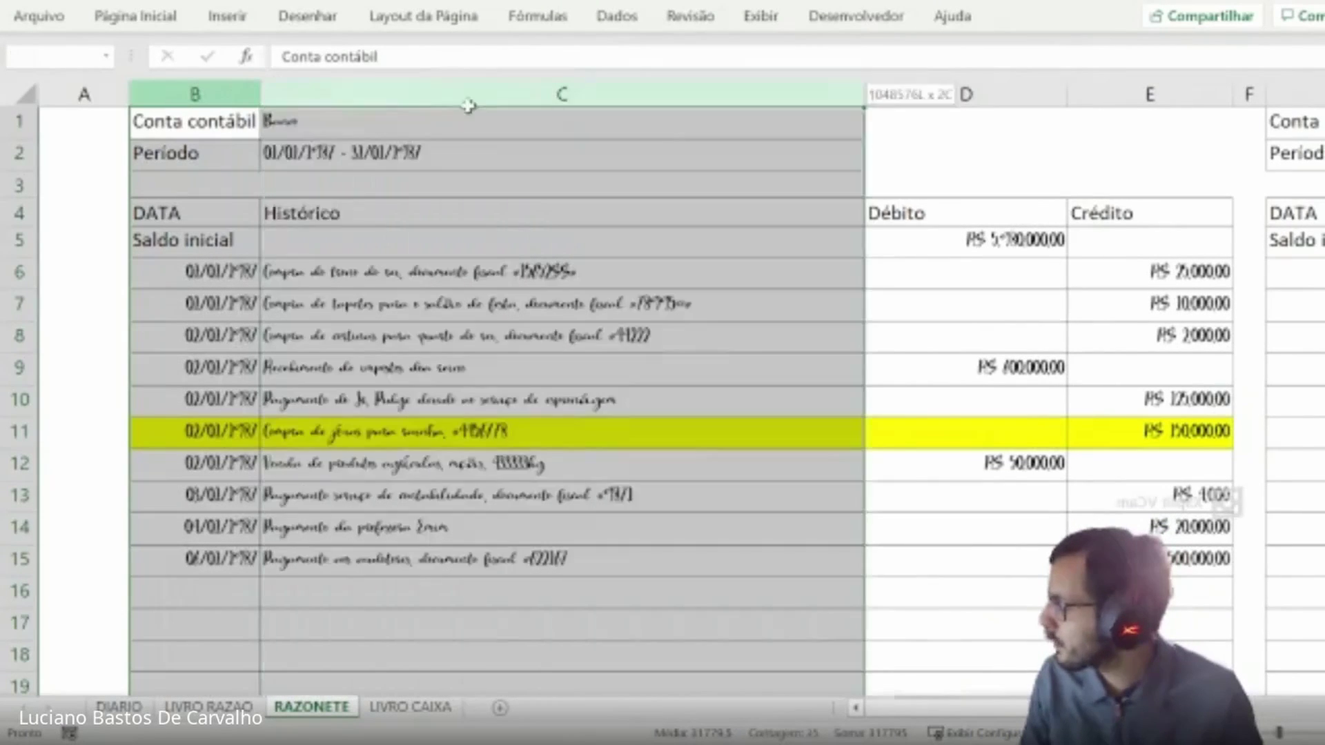
pyautogui.rightClick(542, 95)
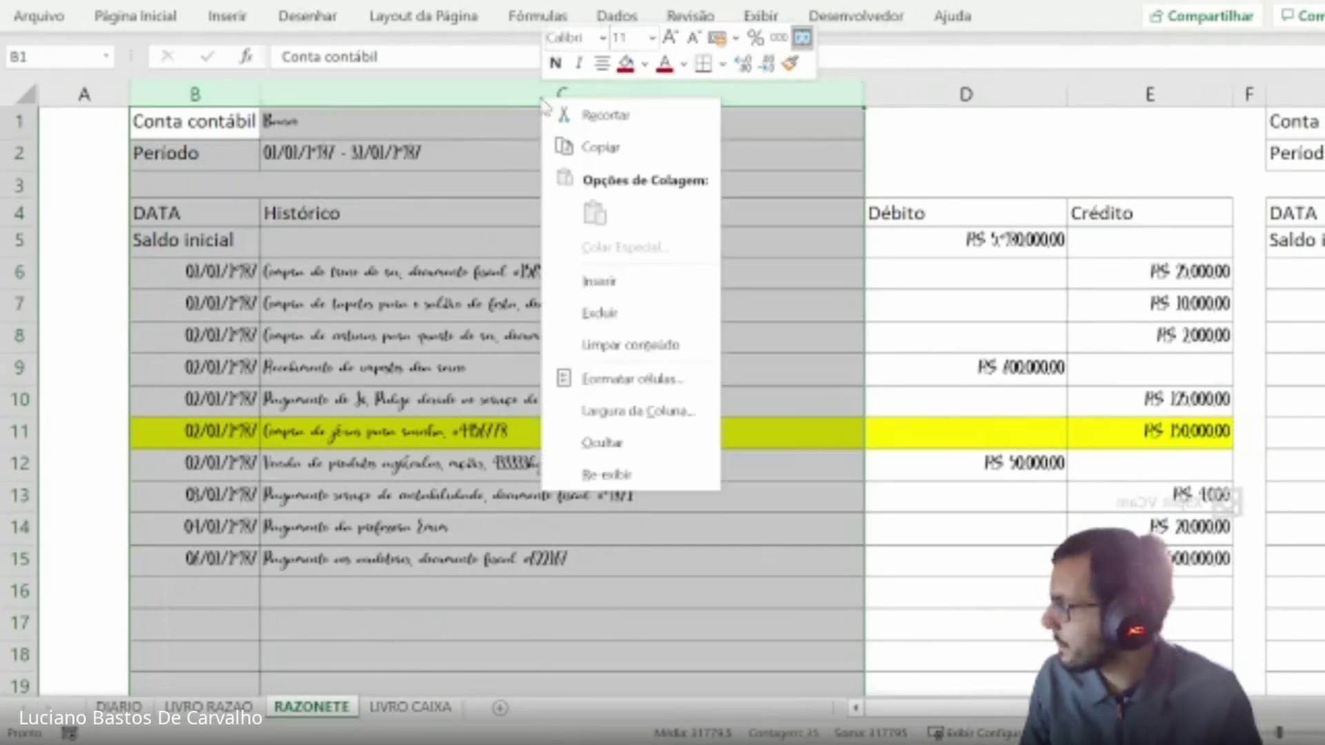
pyautogui.click(632, 453)
pyautogui.moveTo(570, 93); pyautogui.dragTo(1138, 91)
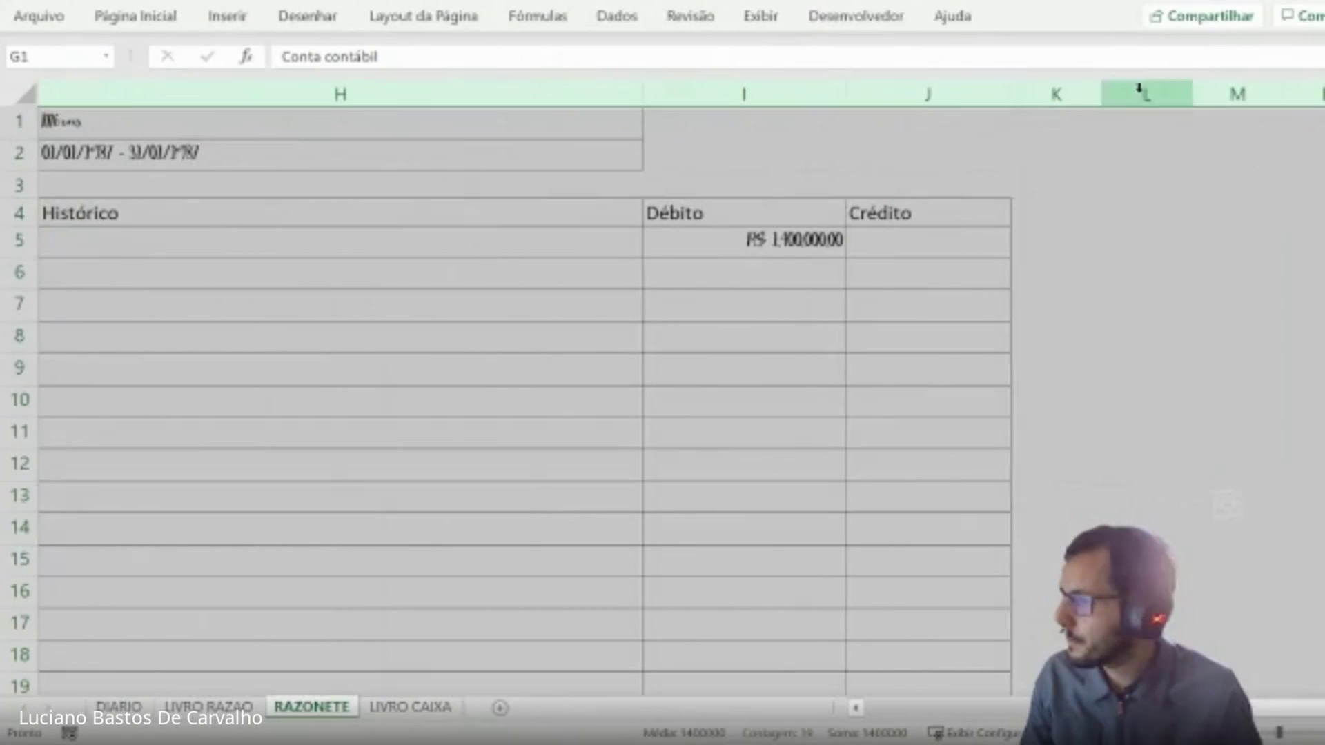
pyautogui.rightClick(1142, 93)
pyautogui.click(1204, 435)
pyautogui.click(787, 552)
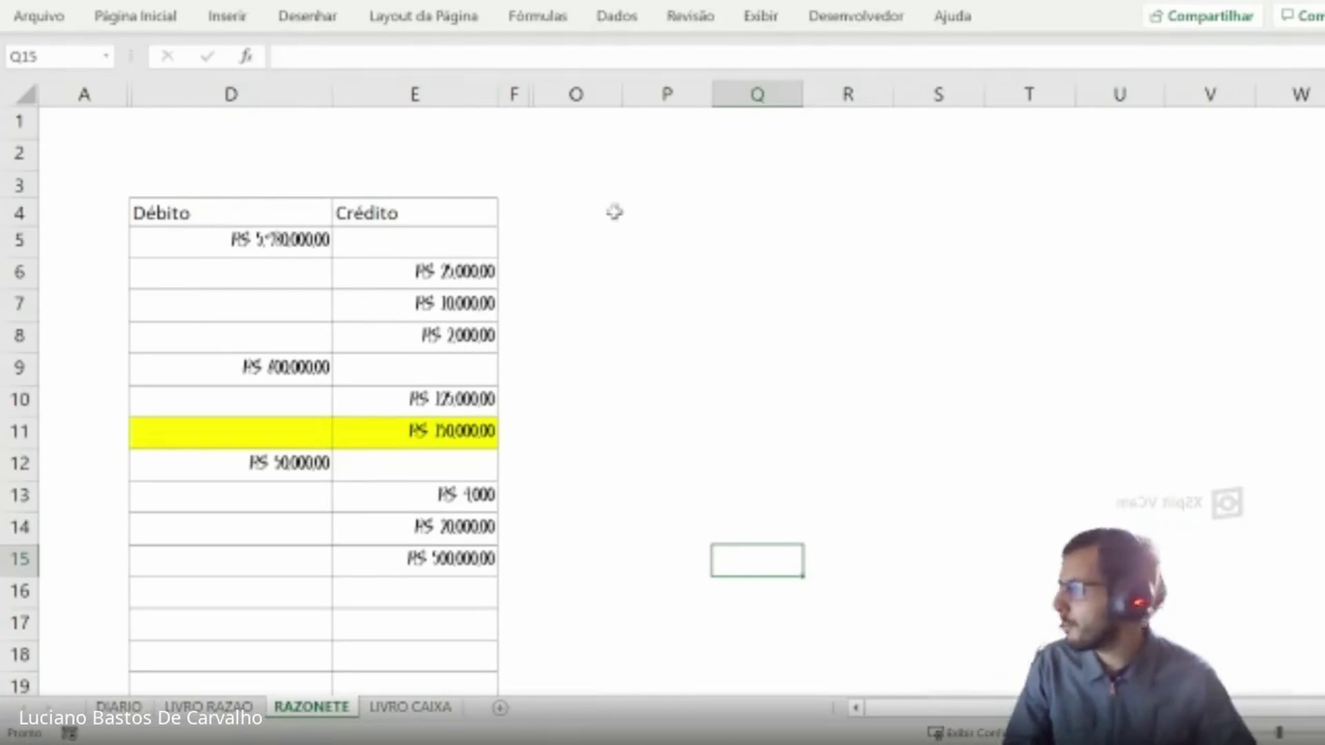
pyautogui.moveTo(847, 213); pyautogui.dragTo(914, 210)
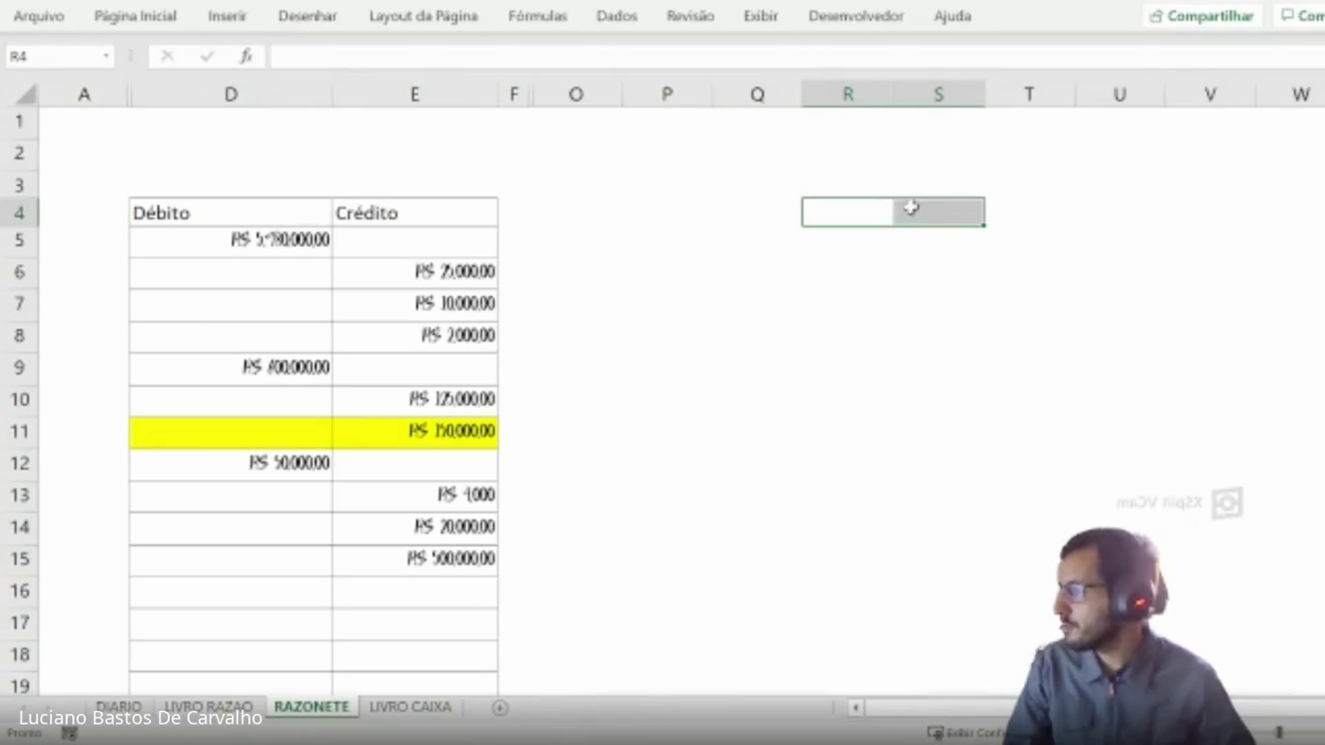
pyautogui.click(151, 18)
pyautogui.click(769, 287)
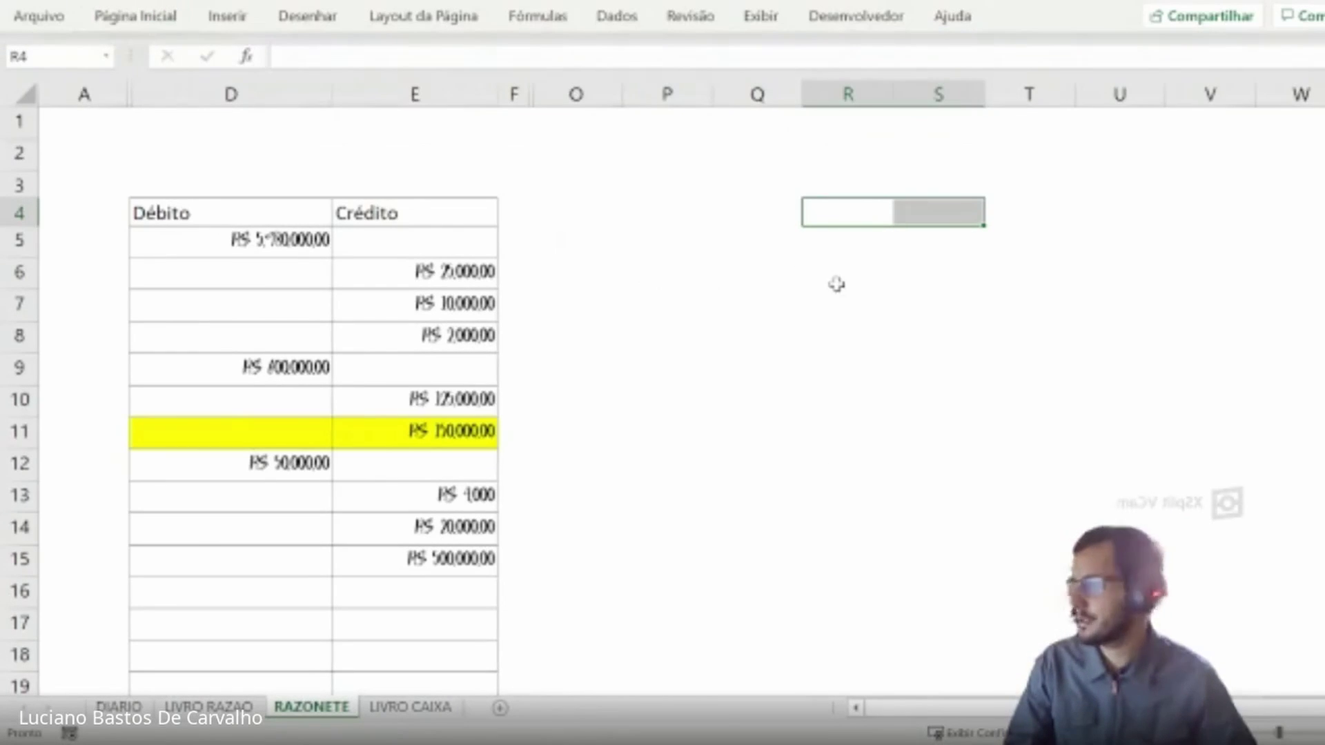
pyautogui.click(1053, 339)
# - Draw a T-account outline with a horizontal border between rows 3 and 4 across S:T and a left border on T4:T9
pyautogui.moveTo(935, 194); pyautogui.dragTo(1007, 190)
pyautogui.click(135, 16)
pyautogui.click(1014, 207)
pyautogui.moveTo(1018, 210); pyautogui.dragTo(1028, 376)
pyautogui.click(157, 26)
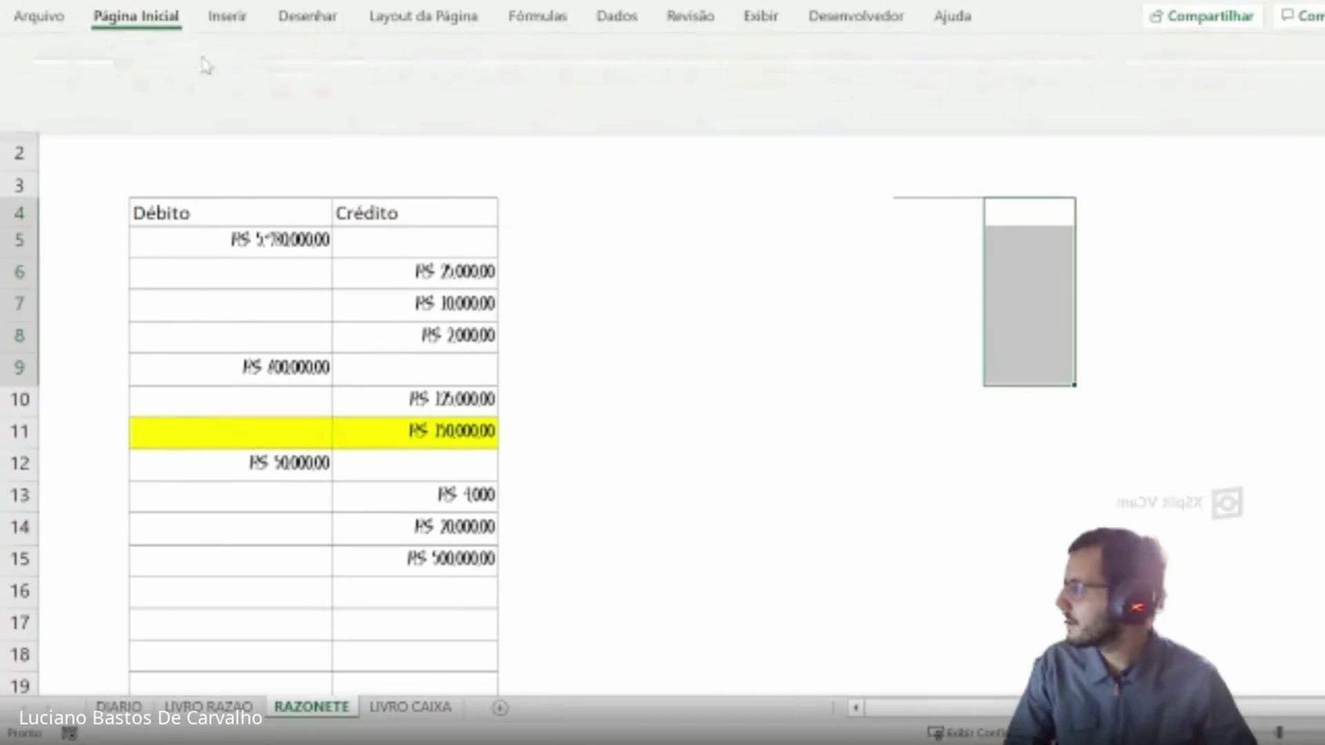
pyautogui.click(265, 92)
pyautogui.click(314, 236)
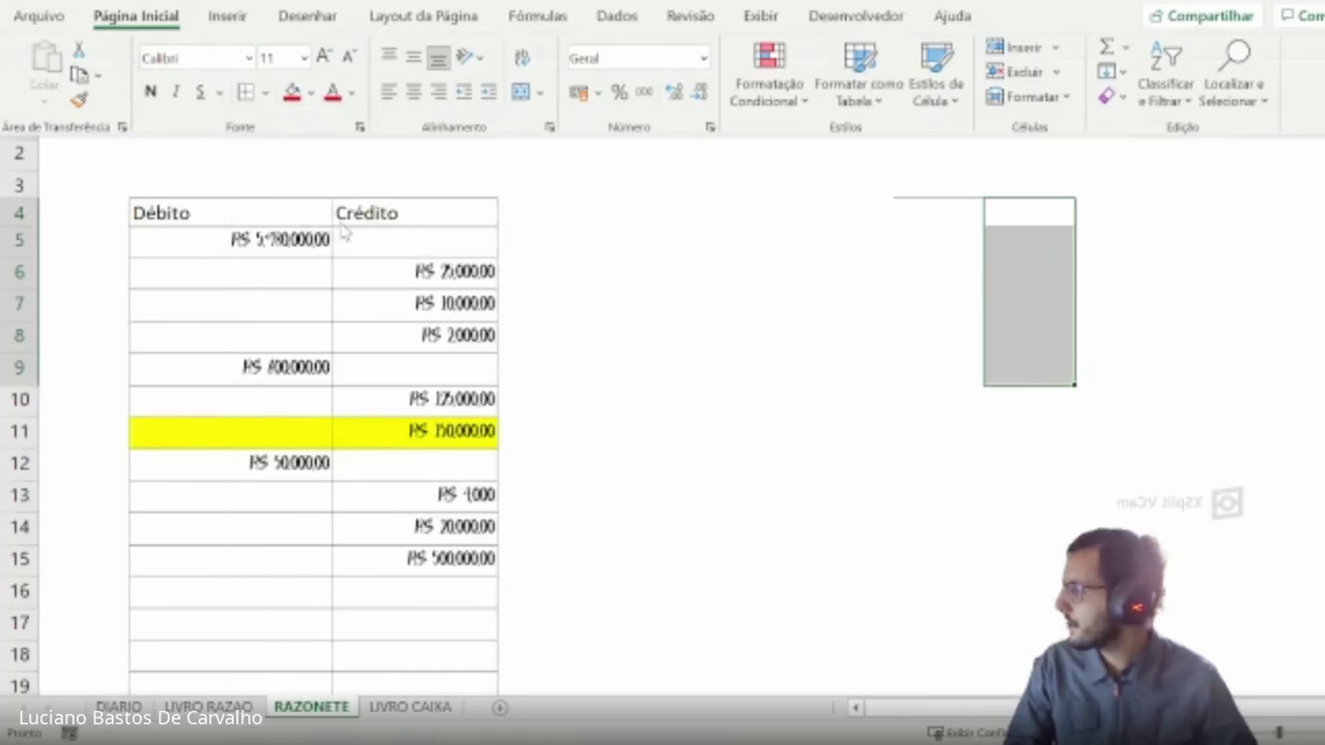
pyautogui.click(1119, 464)
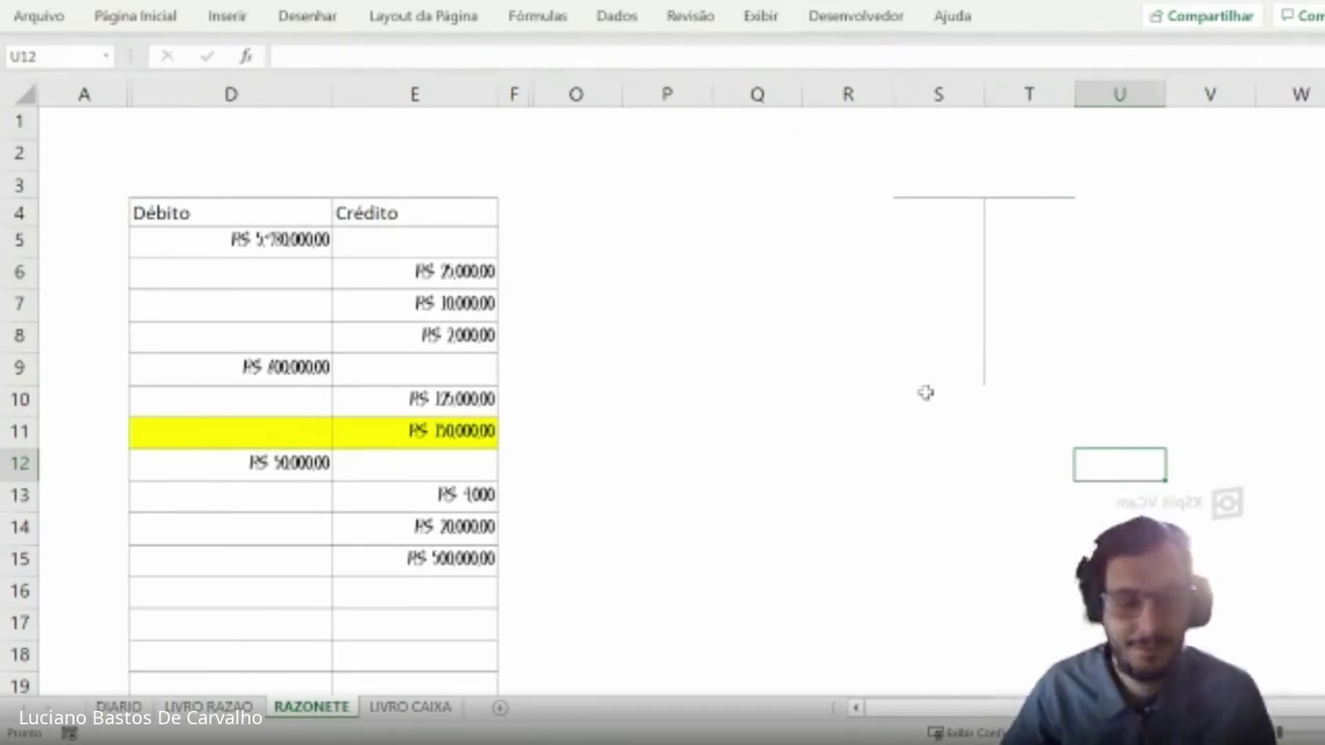
# - Label the T-account's sides D in S2 and C in T2, and centre both labels
pyautogui.moveTo(258, 217); pyautogui.dragTo(266, 339)
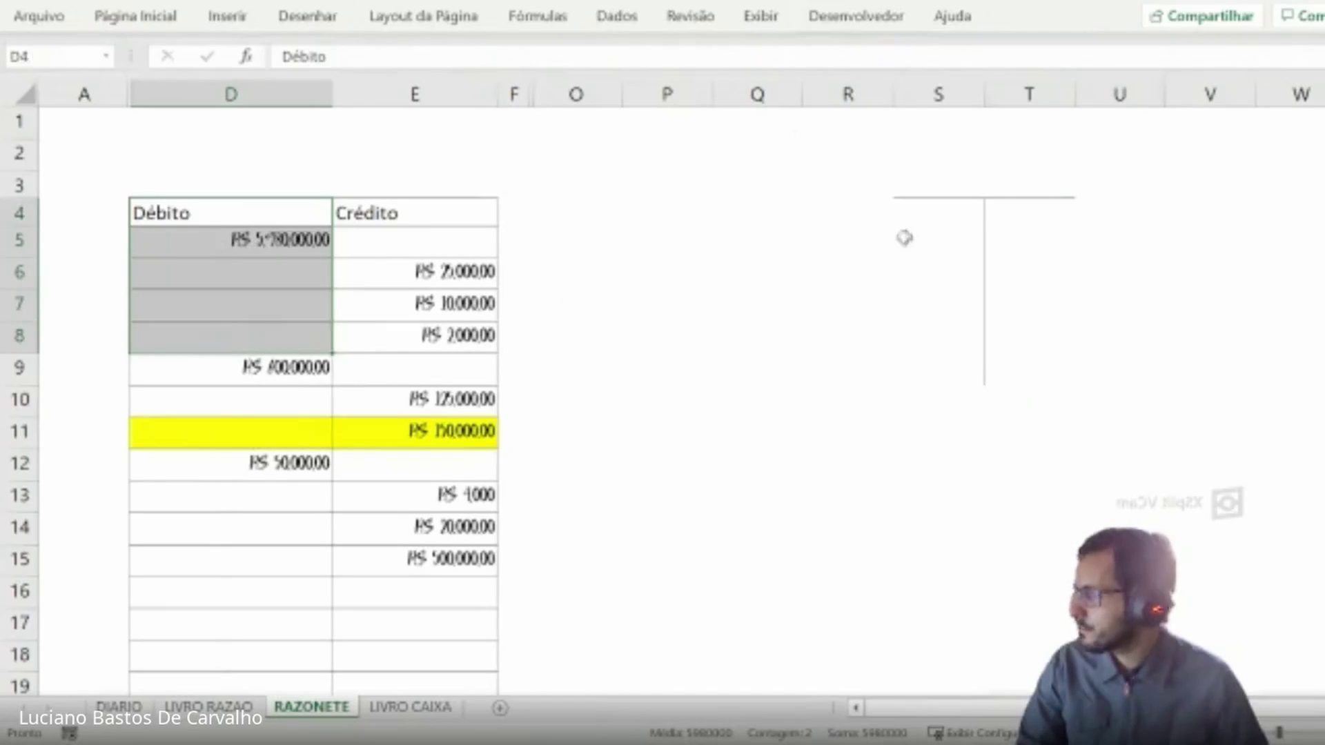
pyautogui.click(935, 149)
pyautogui.write('D')
pyautogui.press('Return')
pyautogui.press('Up')
pyautogui.press('Right')
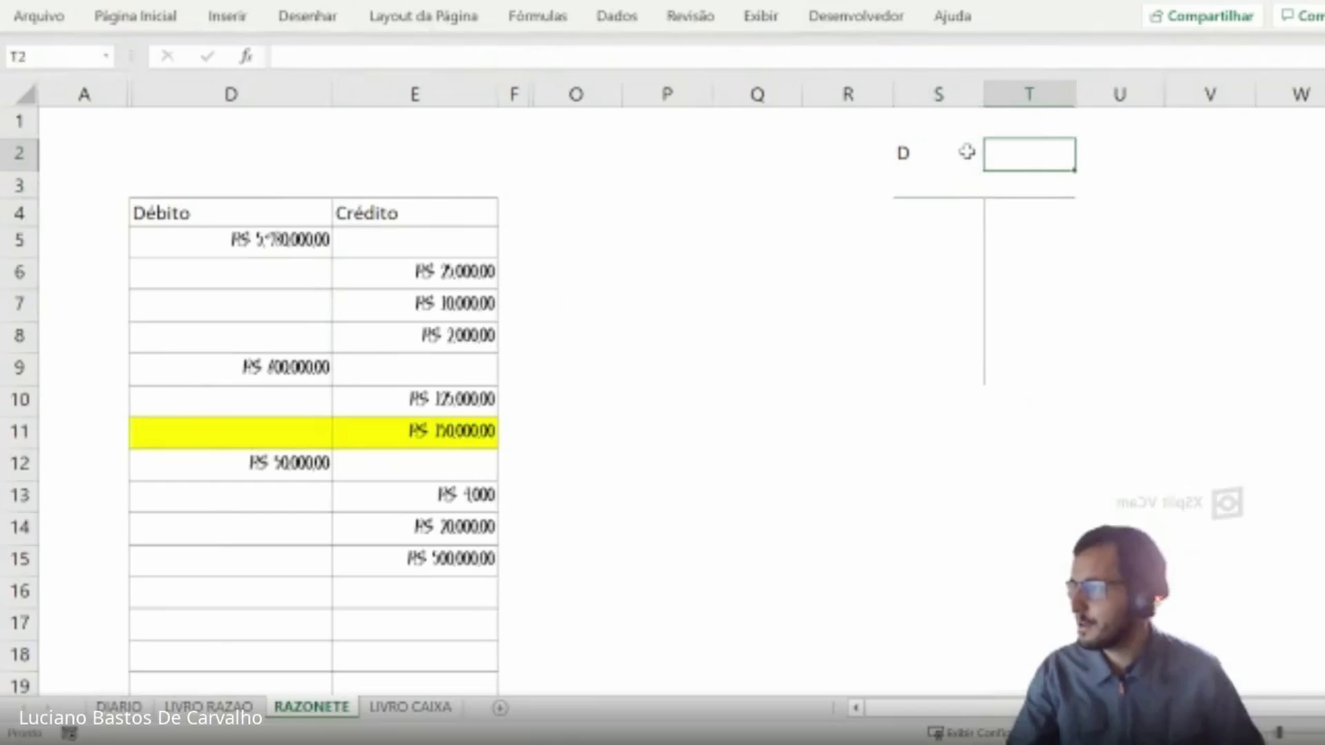
pyautogui.write('C')
pyautogui.hotkey('shift', 'Left')
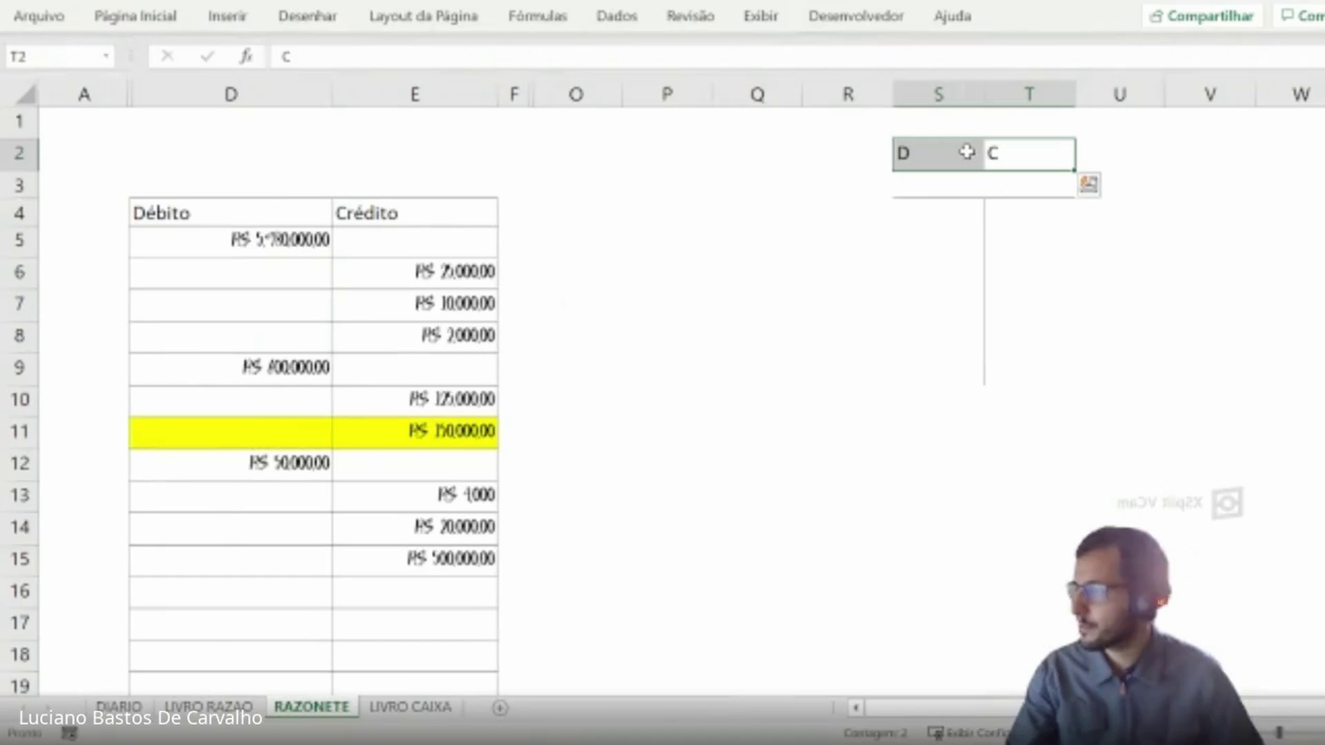
pyautogui.click(136, 15)
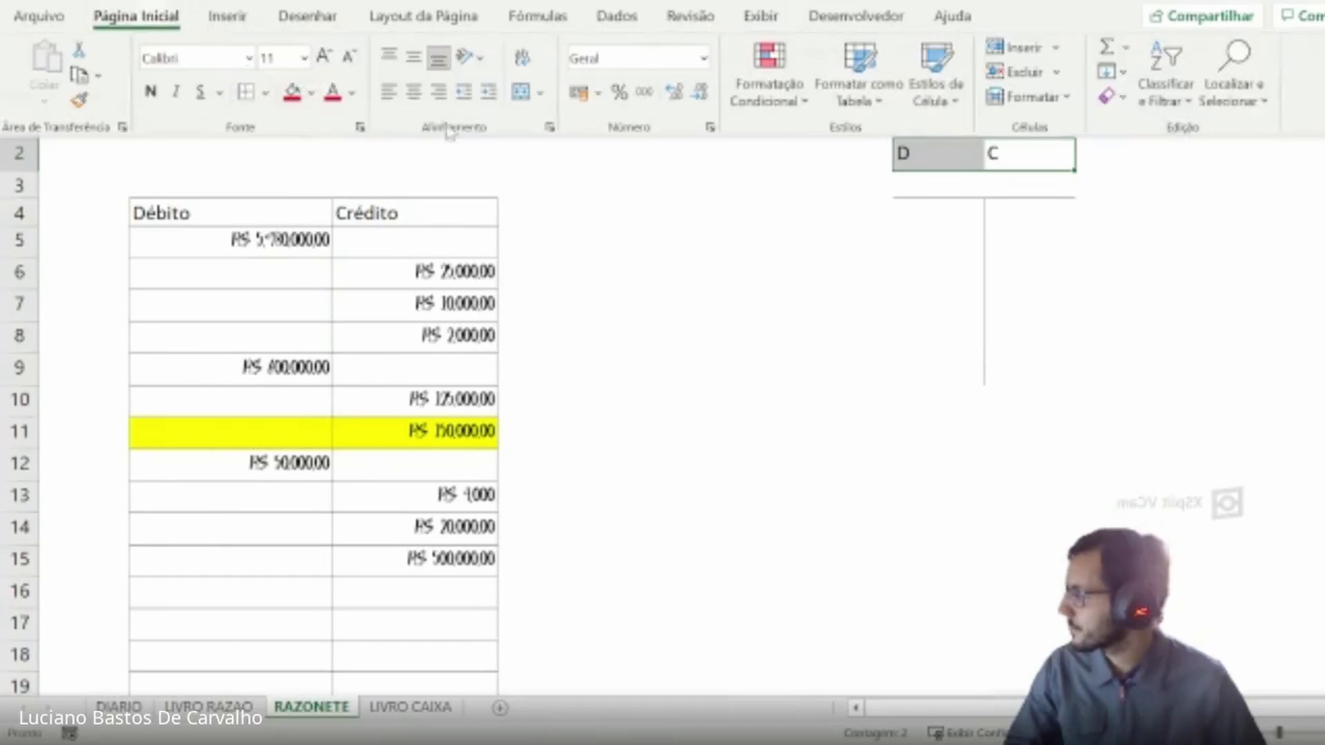
pyautogui.click(414, 92)
pyautogui.click(992, 401)
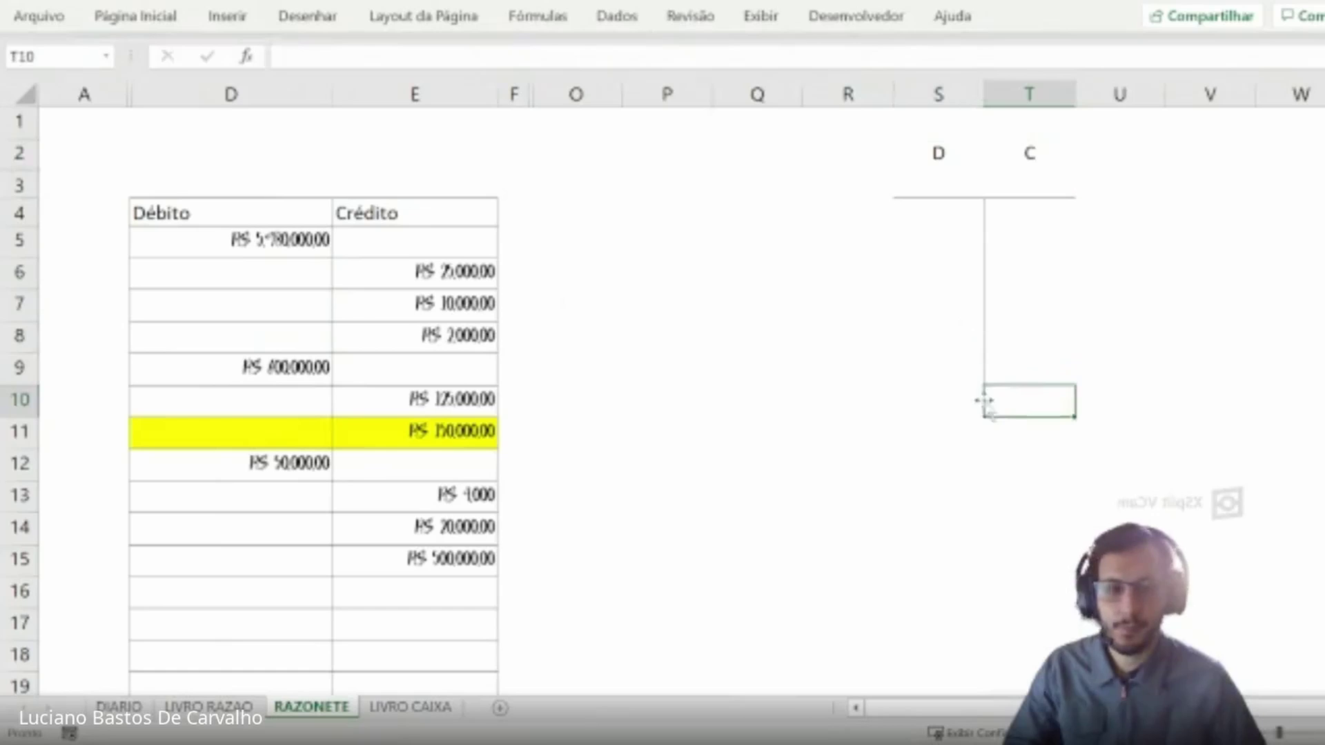
# - Compare the two sides of the T-account with the Débito and Crédito columns of the ledger
pyautogui.moveTo(946, 201); pyautogui.dragTo(964, 382)
pyautogui.moveTo(1035, 212); pyautogui.dragTo(1017, 370)
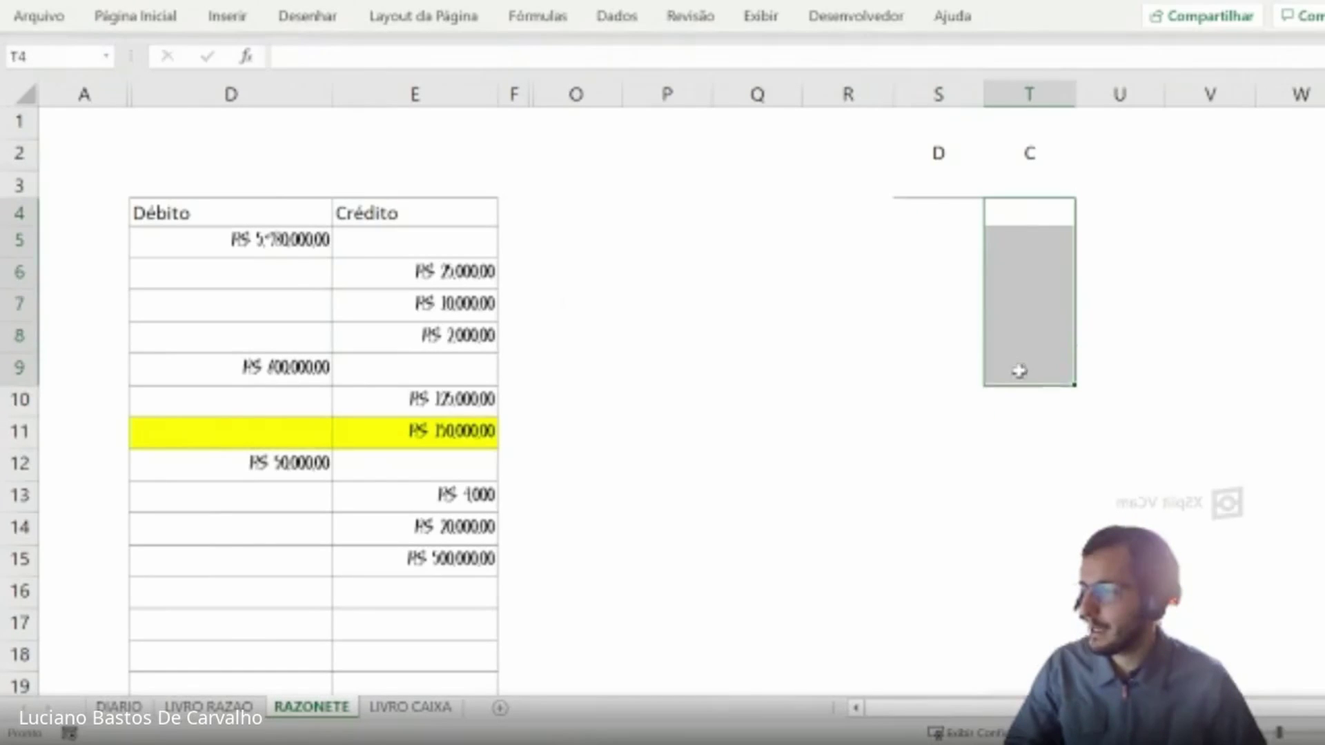
pyautogui.click(975, 187)
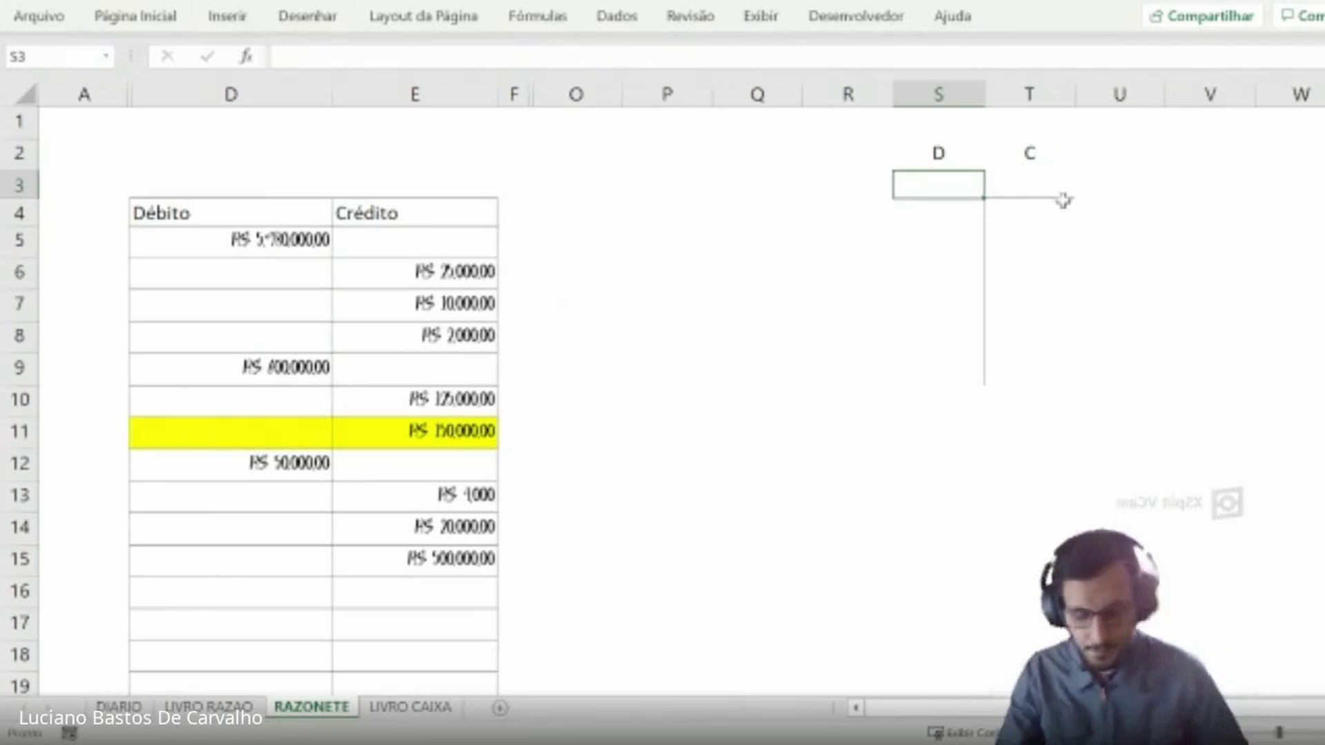
pyautogui.moveTo(249, 222); pyautogui.dragTo(231, 528)
pyautogui.moveTo(421, 228); pyautogui.dragTo(423, 303)
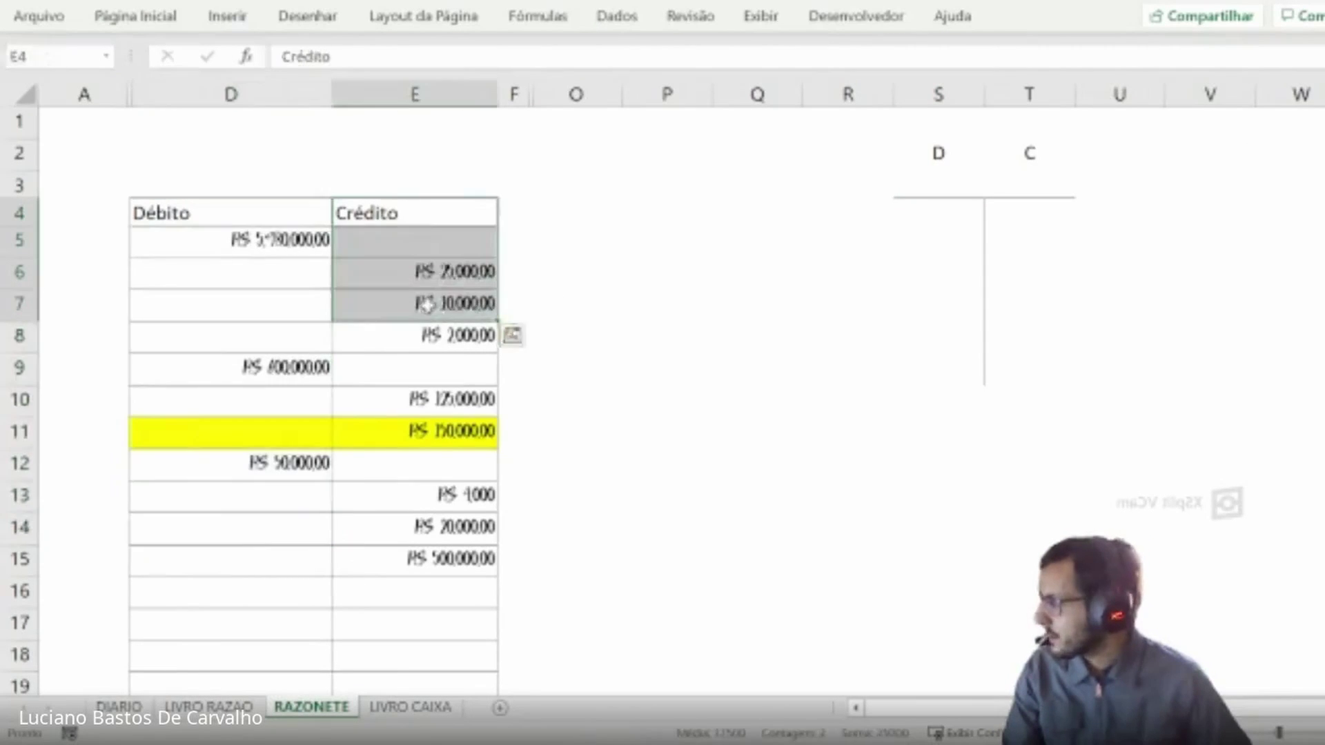
pyautogui.click(938, 193)
pyautogui.moveTo(257, 216); pyautogui.dragTo(373, 366)
# - Check the Conta contábil heading on the LIVRO RAZAO sheet and return to the RAZONETE sheet
pyautogui.click(208, 707)
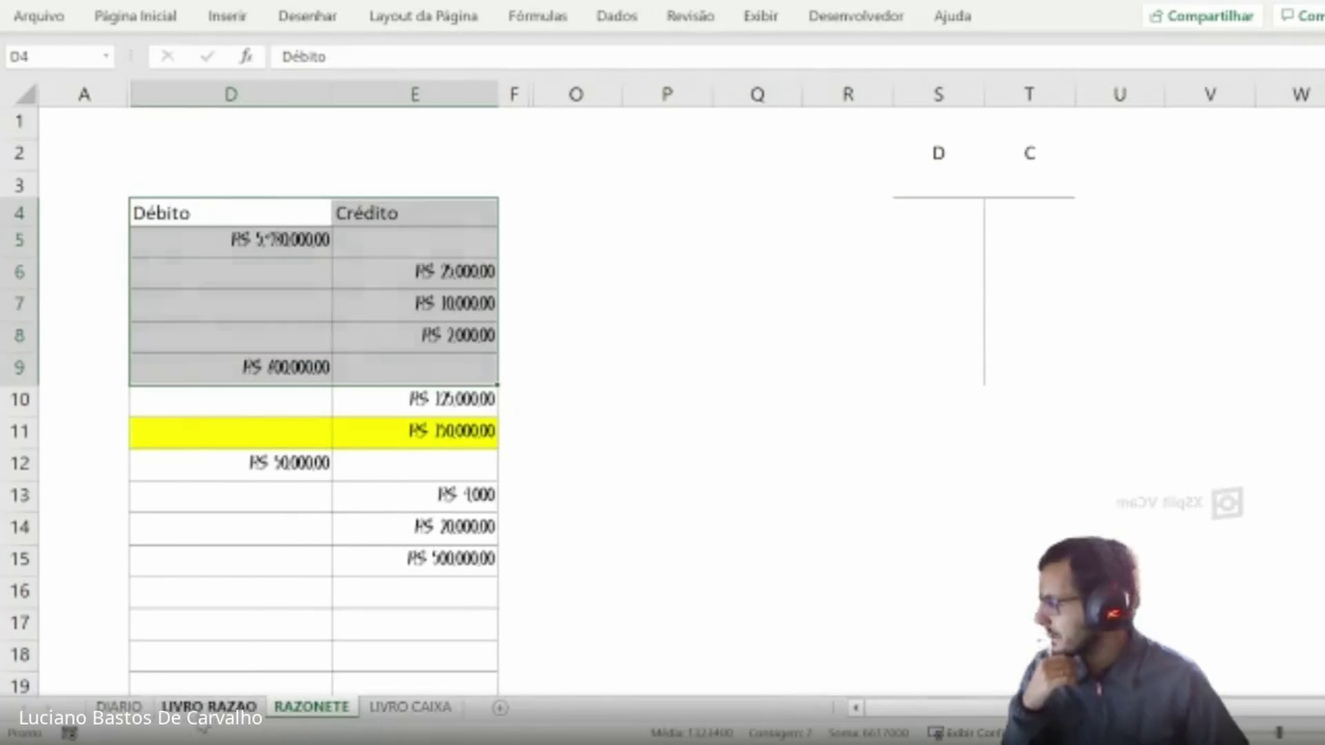
pyautogui.click(293, 123)
pyautogui.moveTo(208, 131); pyautogui.dragTo(296, 120)
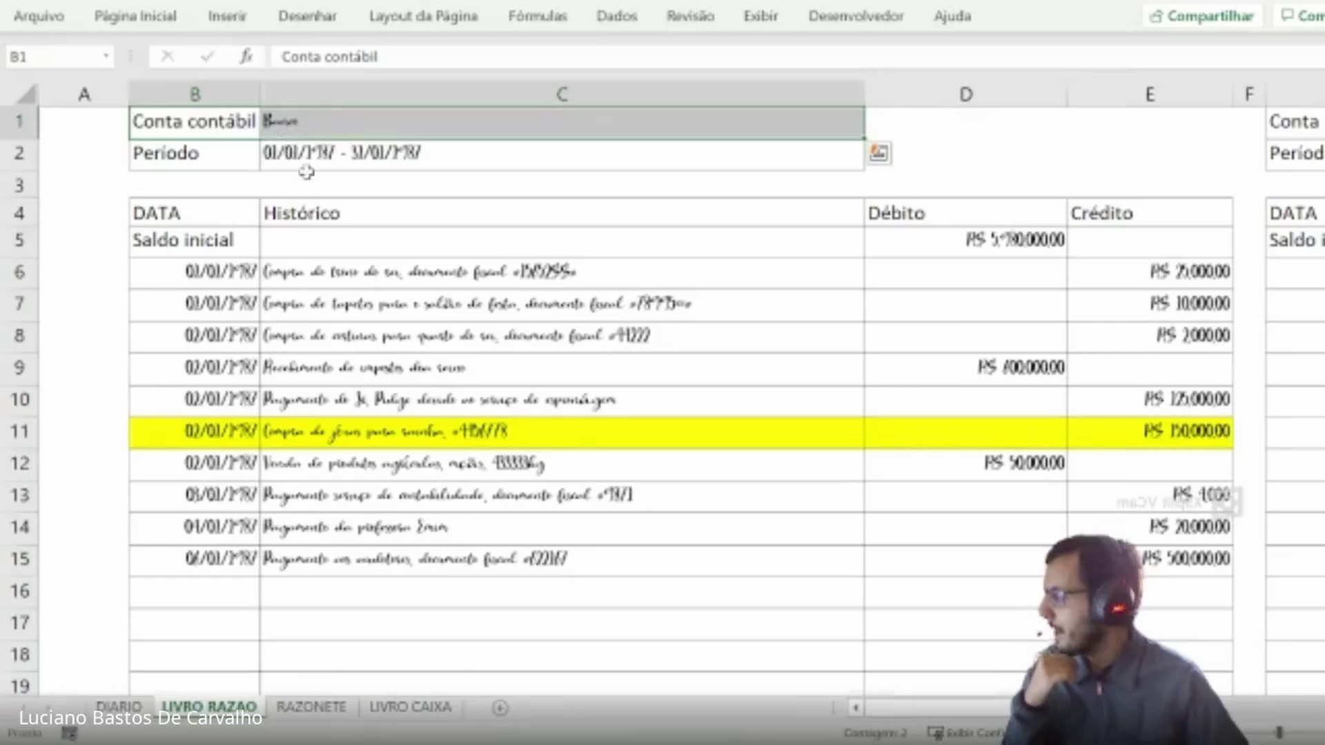
pyautogui.click(311, 706)
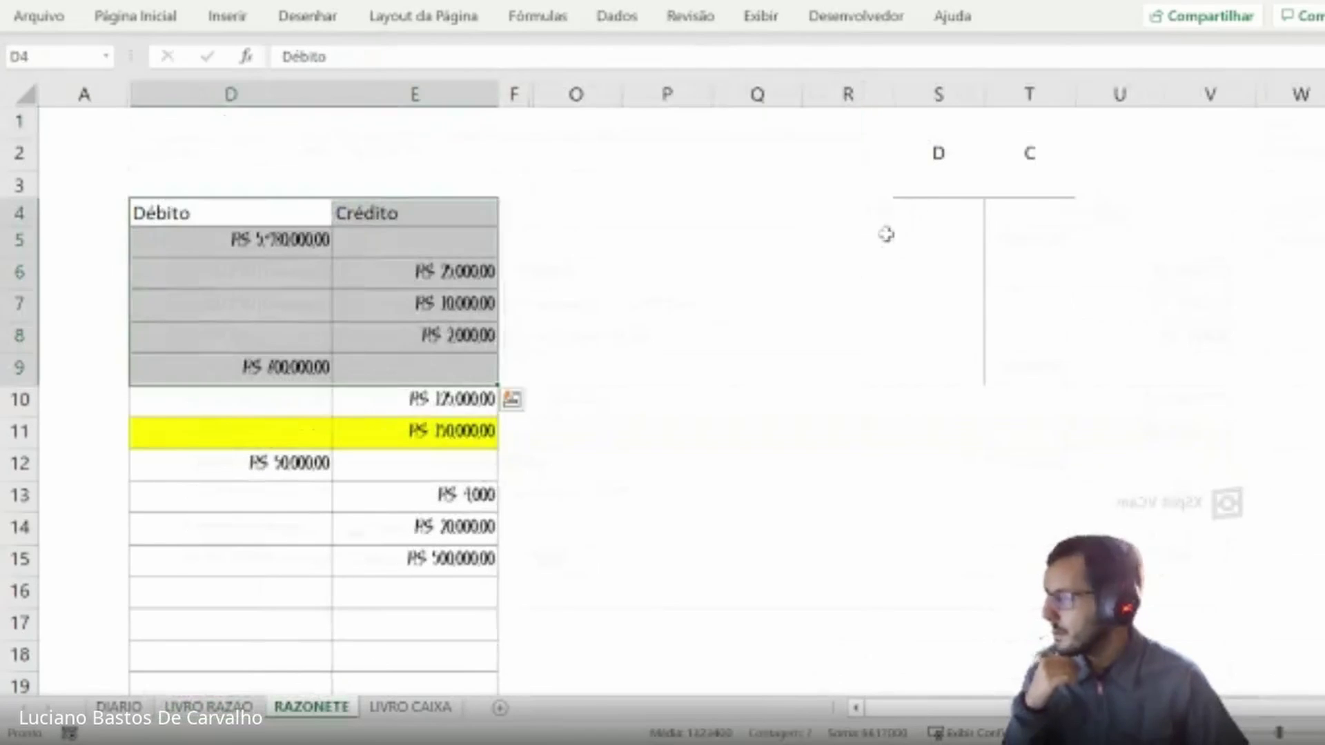
# - Check the account name beside Conta contábil on the LIVRO RAZAO sheet and return to the RAZONETE sheet
pyautogui.click(943, 183)
pyautogui.moveTo(943, 184); pyautogui.dragTo(997, 177)
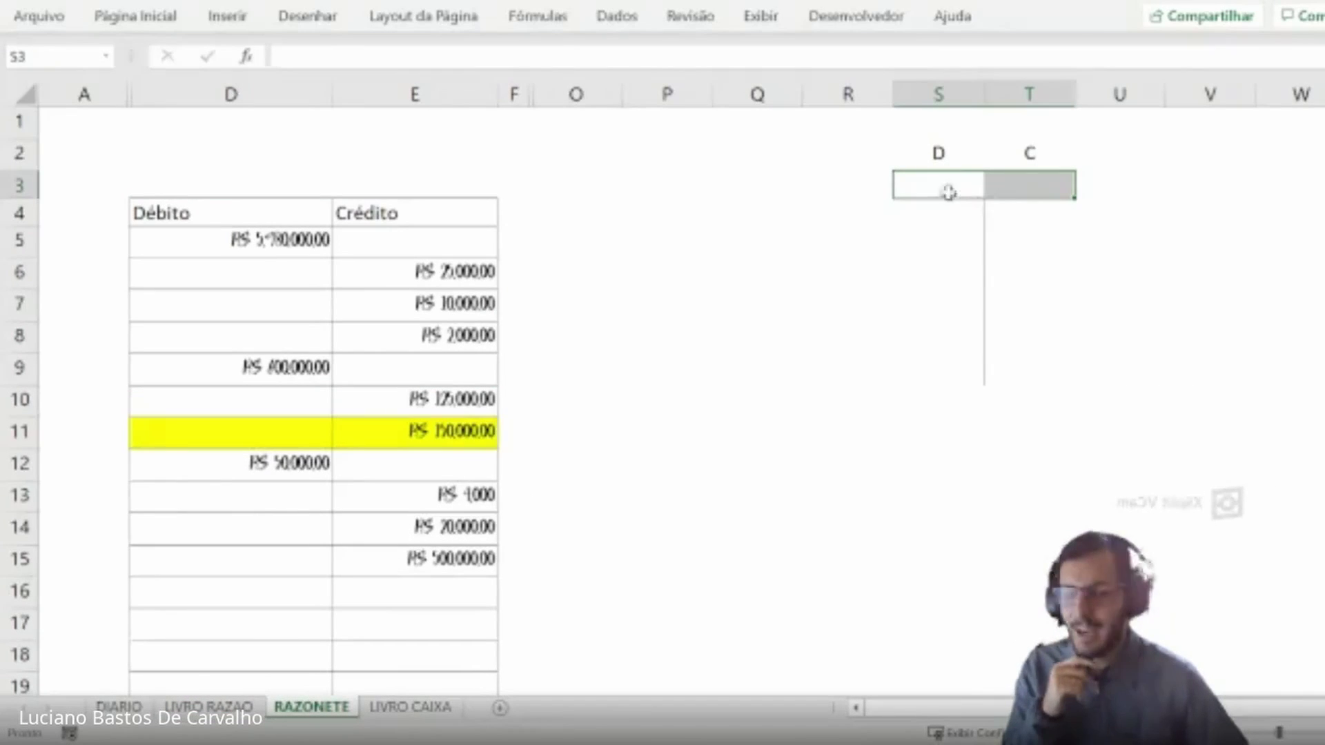
pyautogui.click(227, 706)
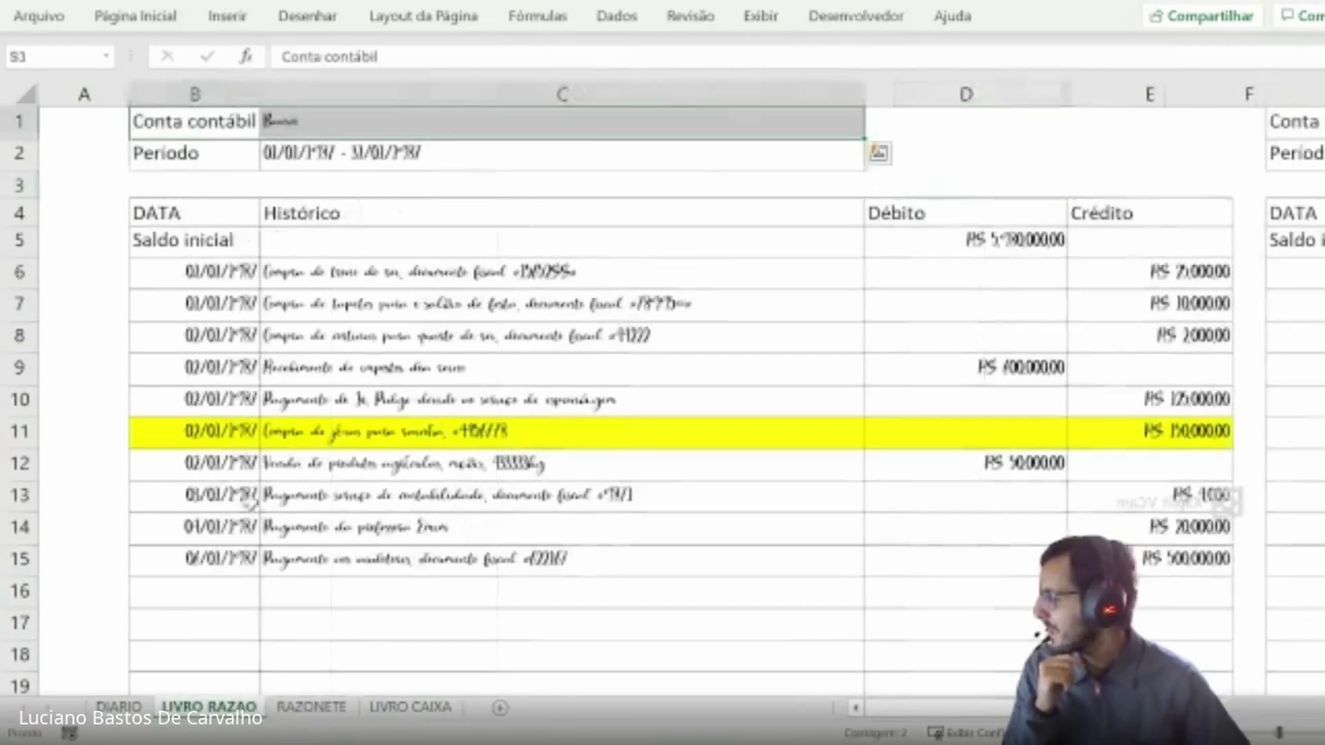
pyautogui.click(285, 128)
pyautogui.click(311, 707)
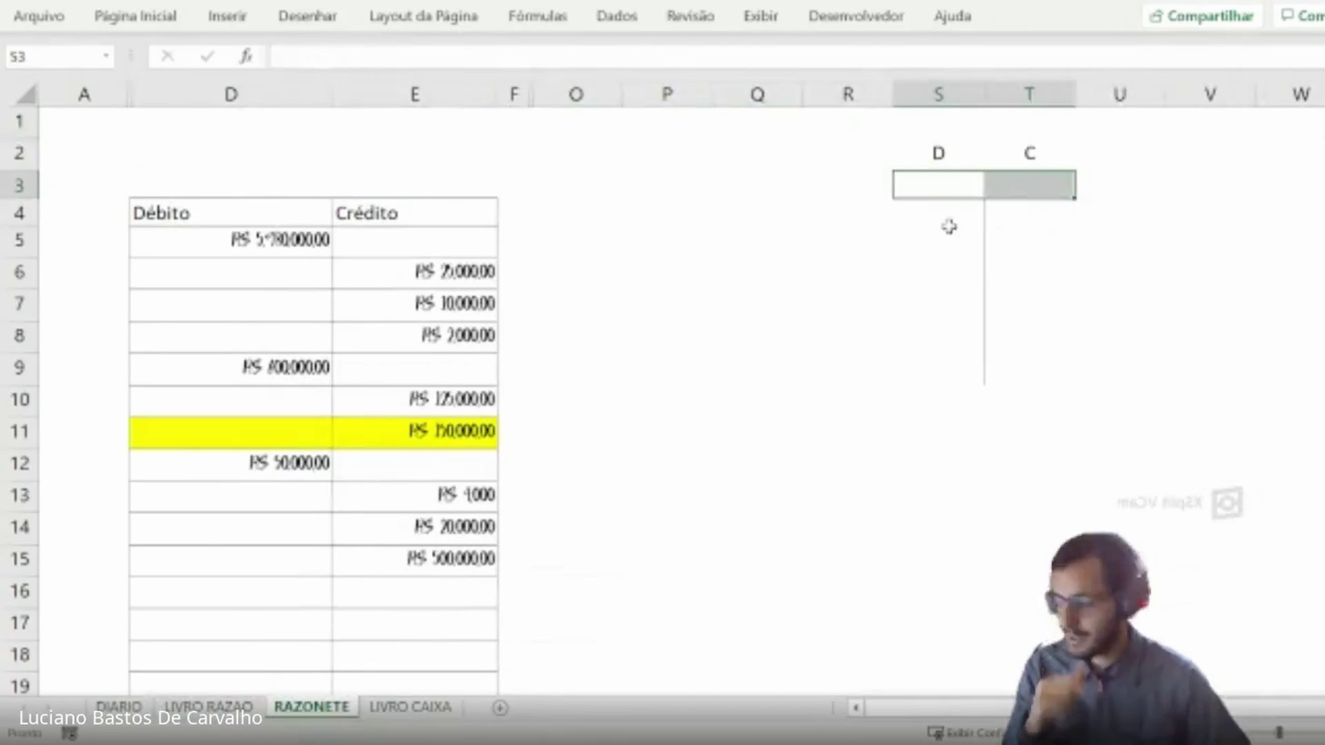
# - Title the T-account Banco in S3 and merge and centre the title across S3:T3
pyautogui.press('Left')
pyautogui.press('Right')
pyautogui.write('bANCO')
pyautogui.press('Return')
pyautogui.press('Up')
pyautogui.hotkey('shift', 'Right')
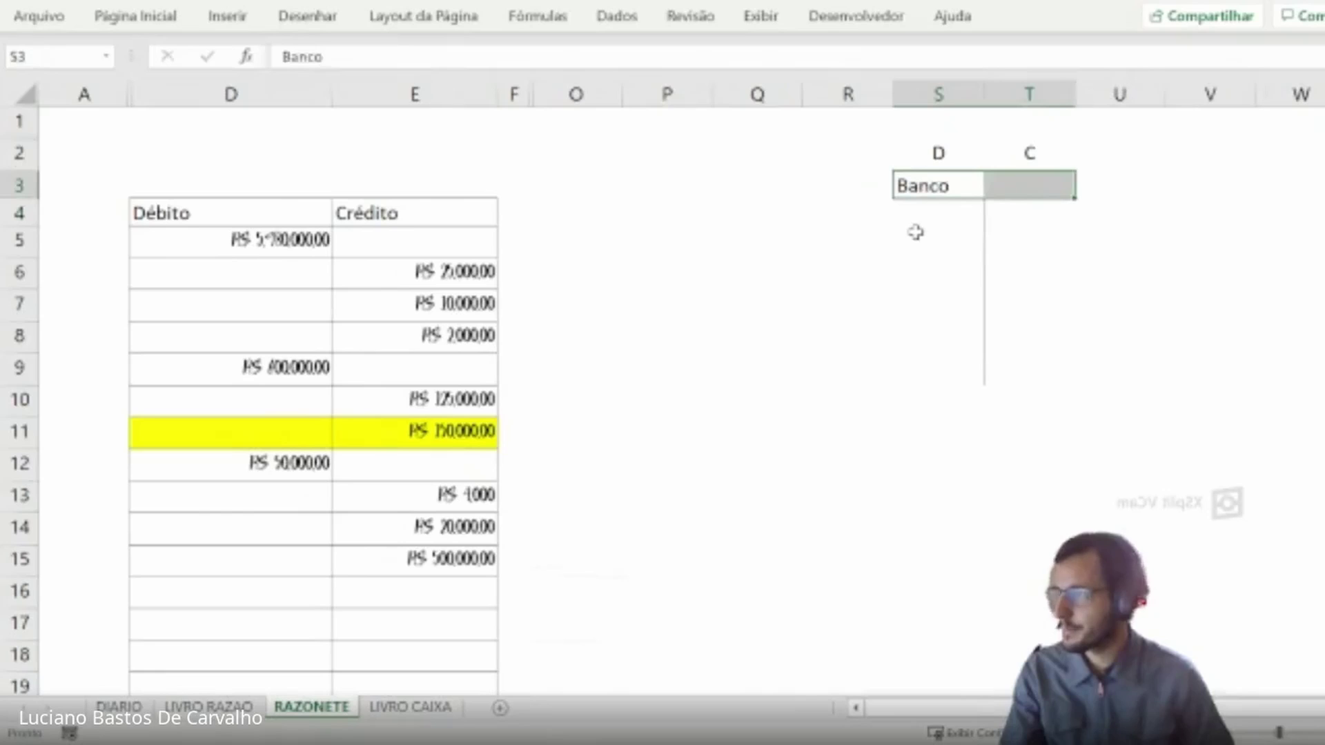
pyautogui.click(136, 15)
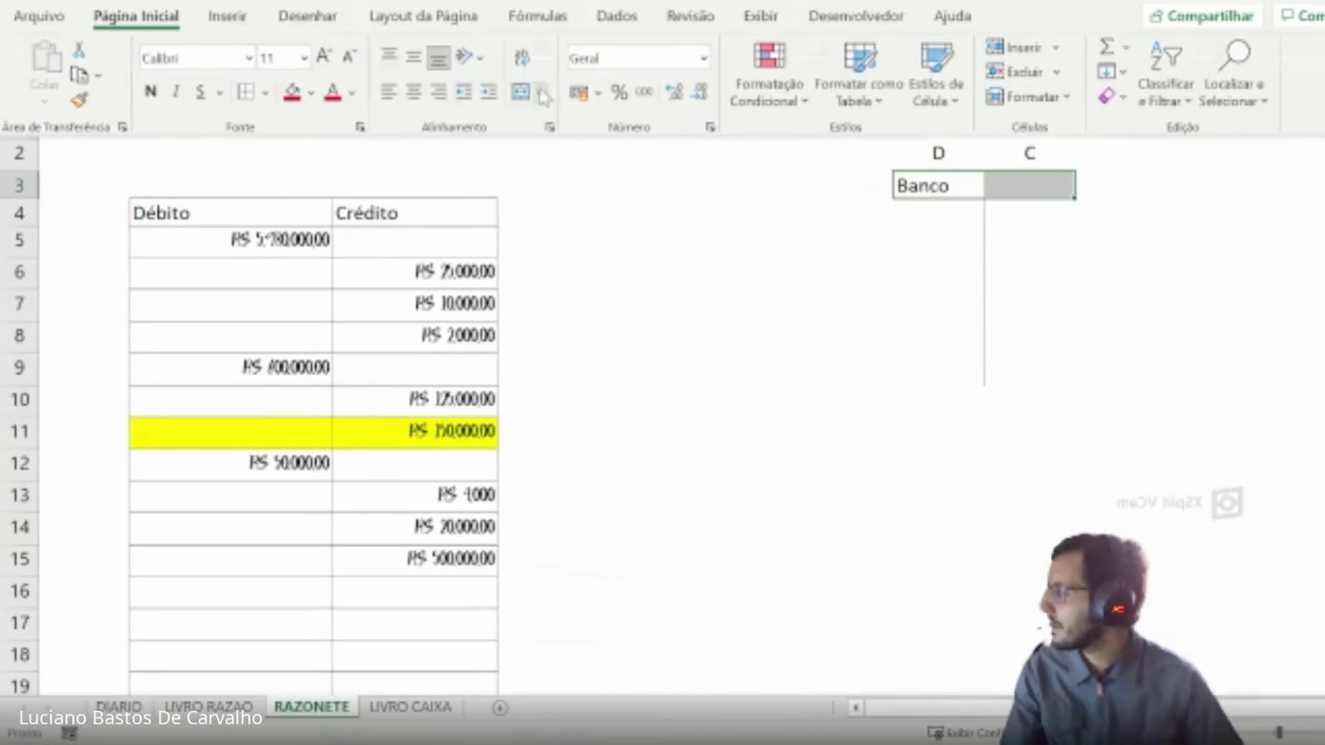
pyautogui.click(519, 93)
pyautogui.click(961, 526)
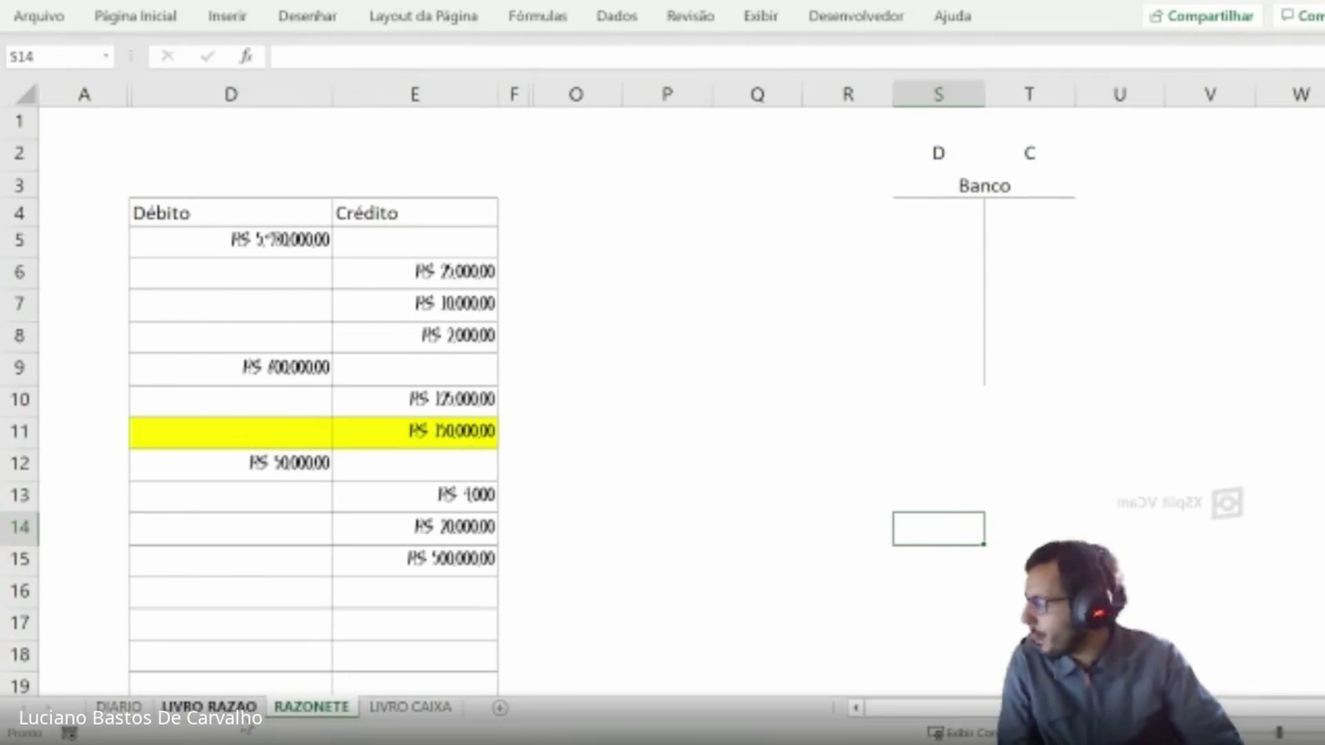
# - Compare the Banco T-account on the RAZONETE sheet with its account on the LIVRO RAZAO sheet
pyautogui.click(208, 706)
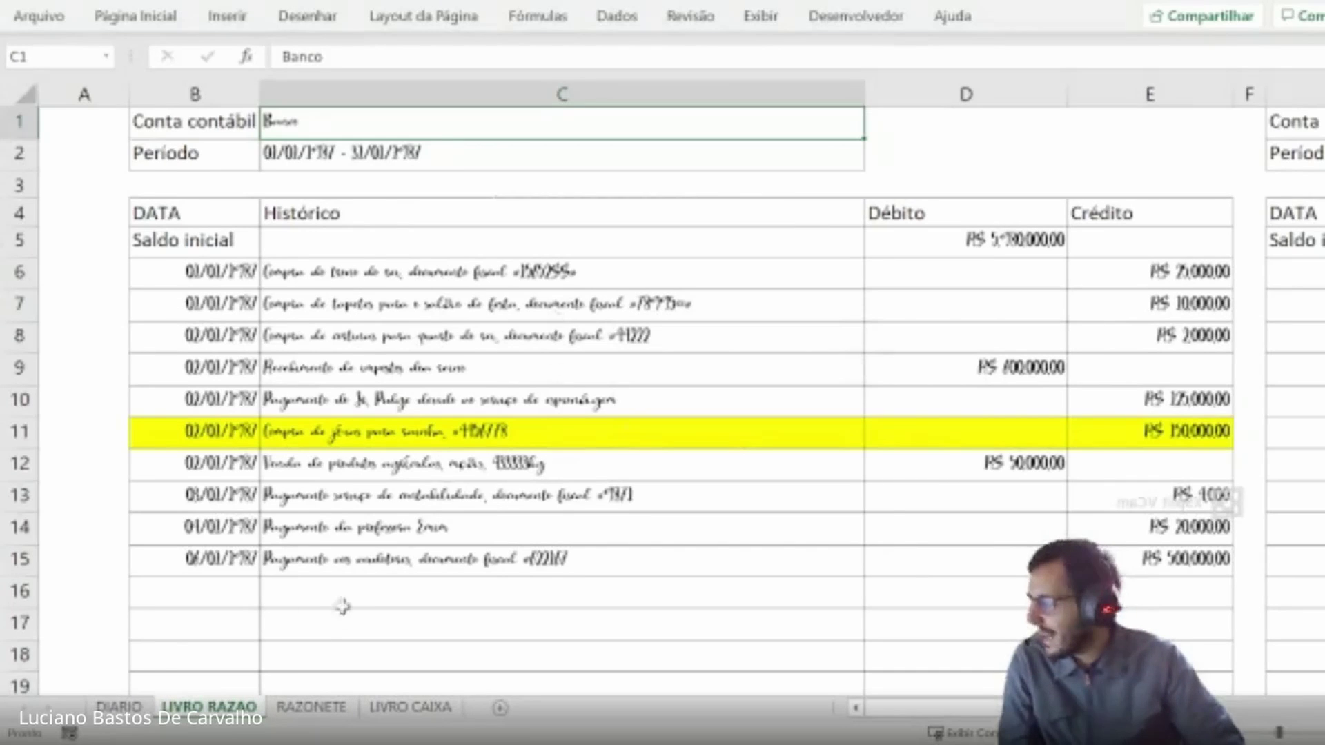
pyautogui.click(309, 707)
pyautogui.moveTo(937, 178); pyautogui.dragTo(1082, 413)
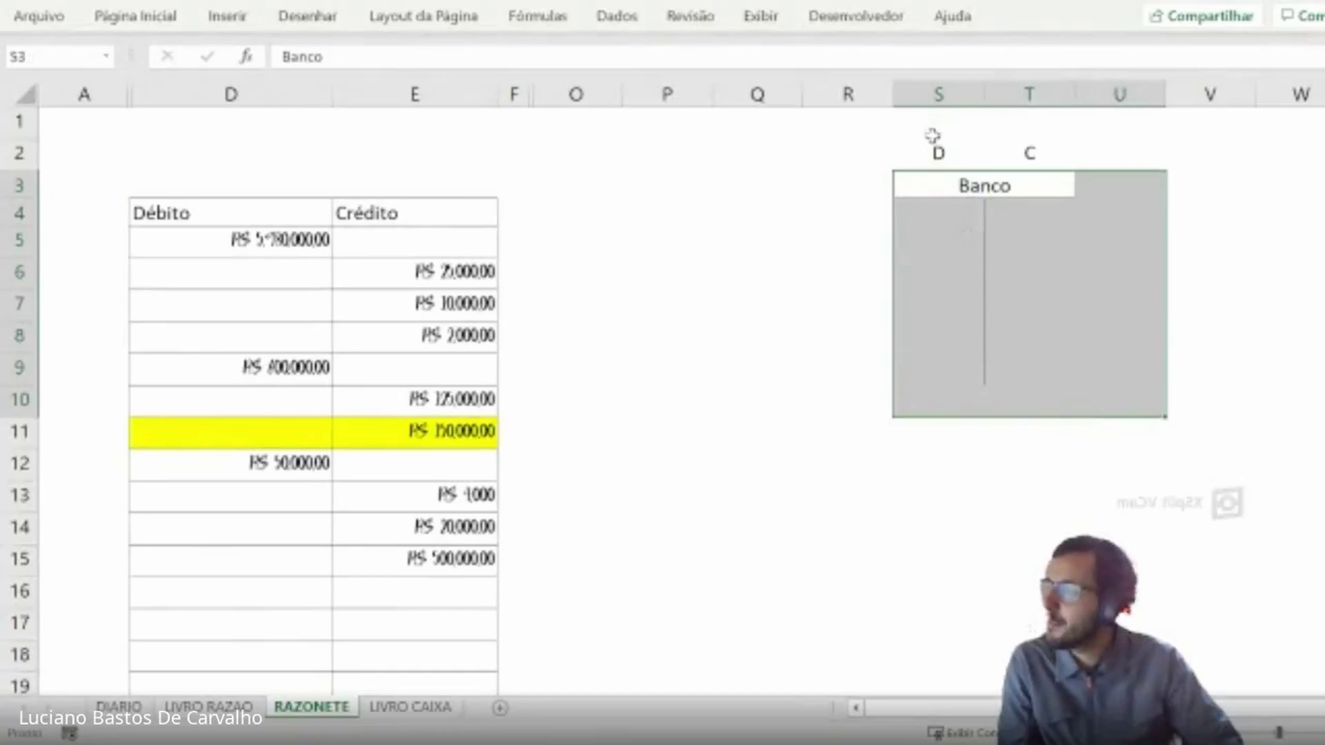
pyautogui.click(946, 188)
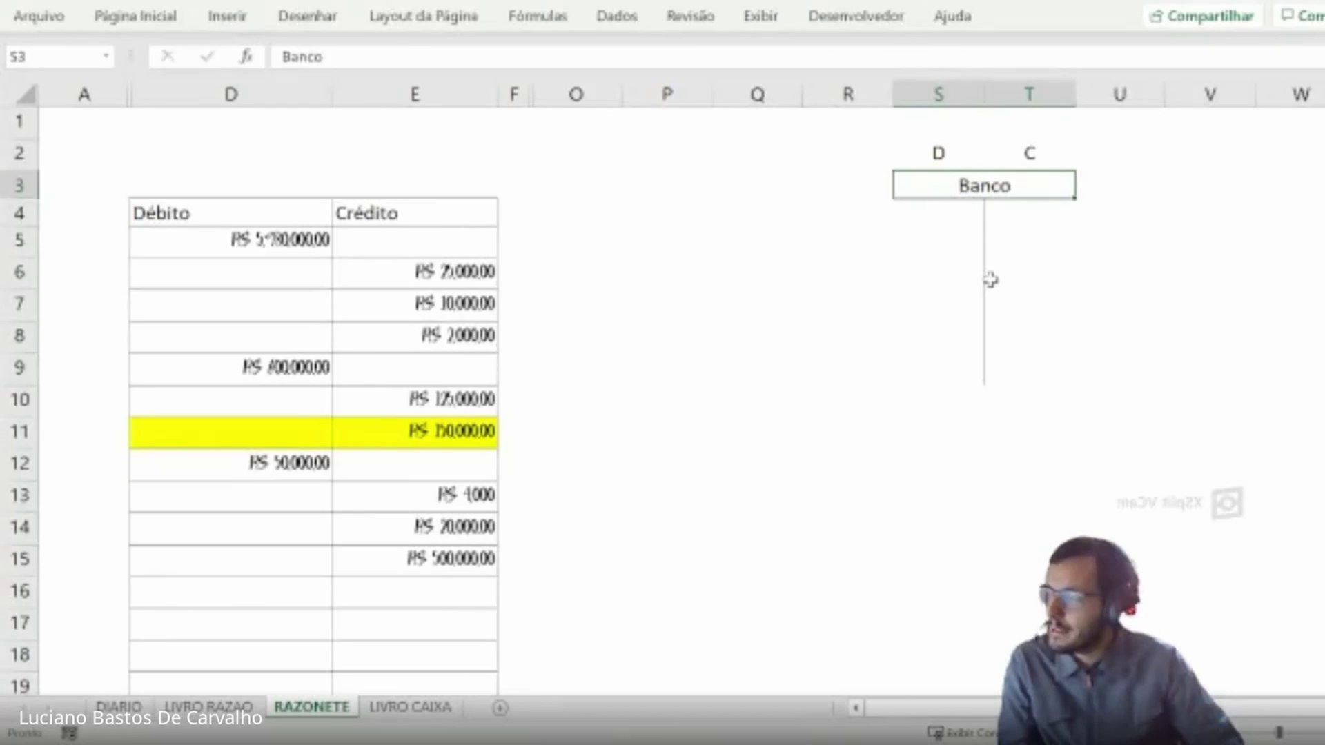
pyautogui.click(882, 204)
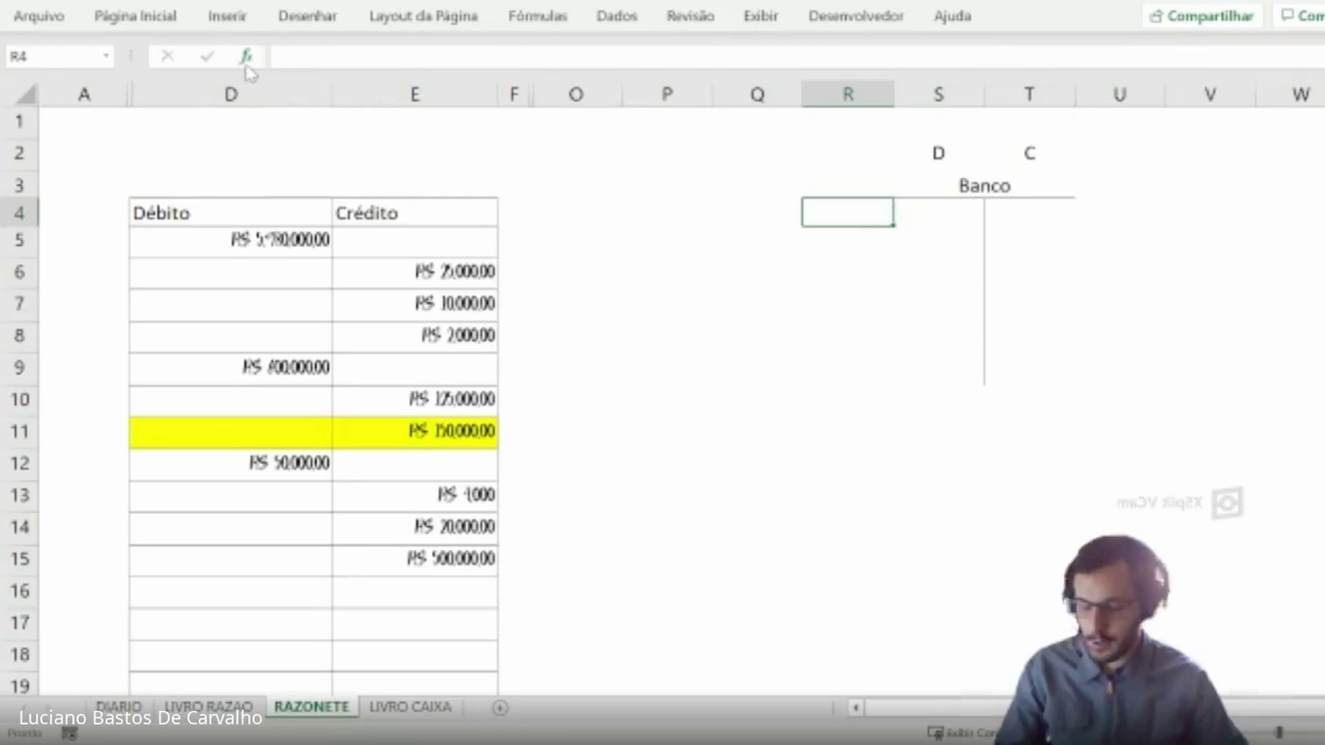
# - Enter the ledger's opening debit balance, 5980000, on the debit side of the T-account in S4
pyautogui.click(255, 247)
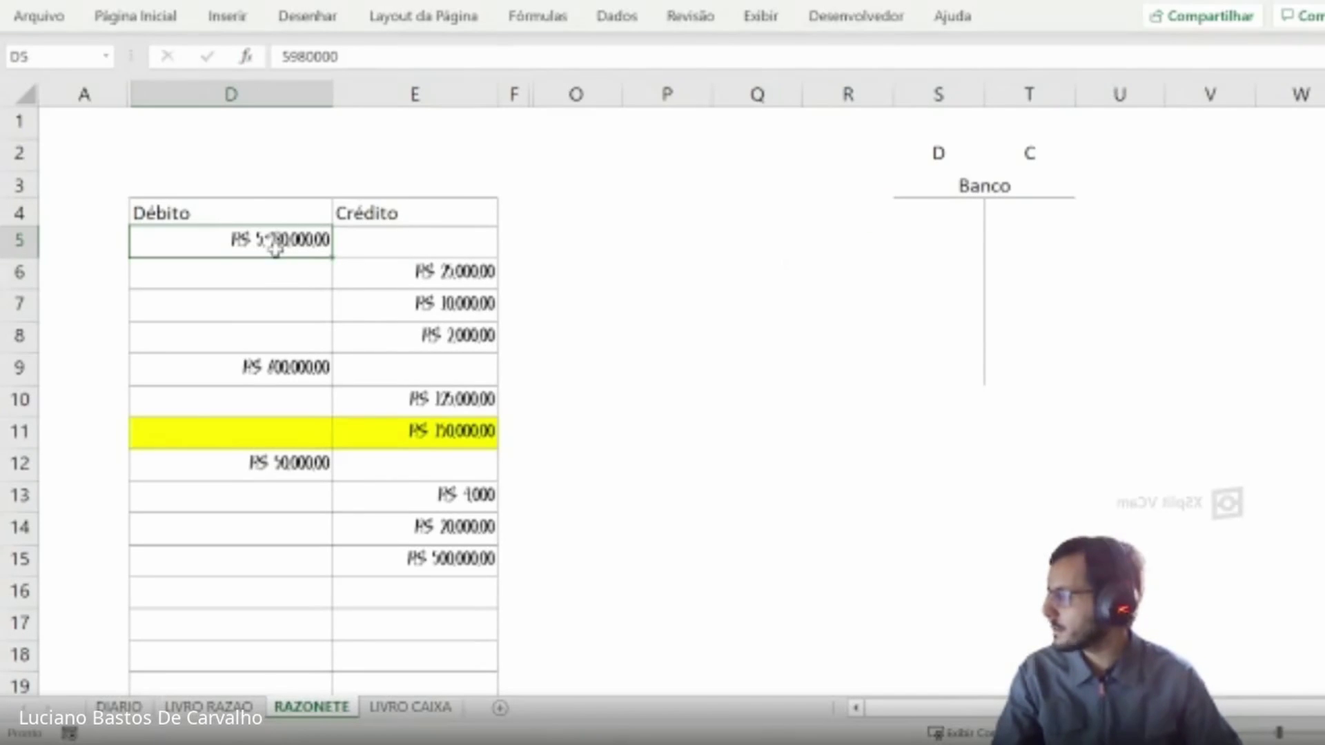
pyautogui.click(956, 202)
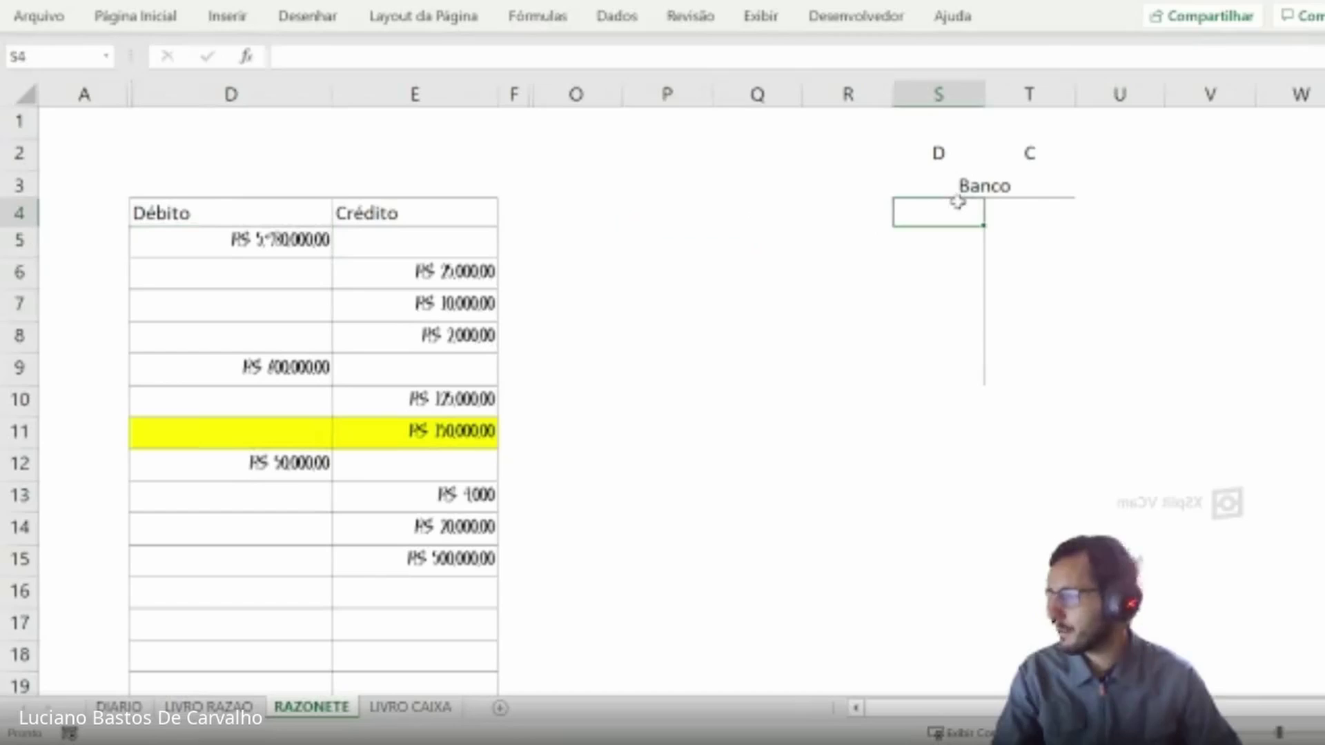
pyautogui.write('598')
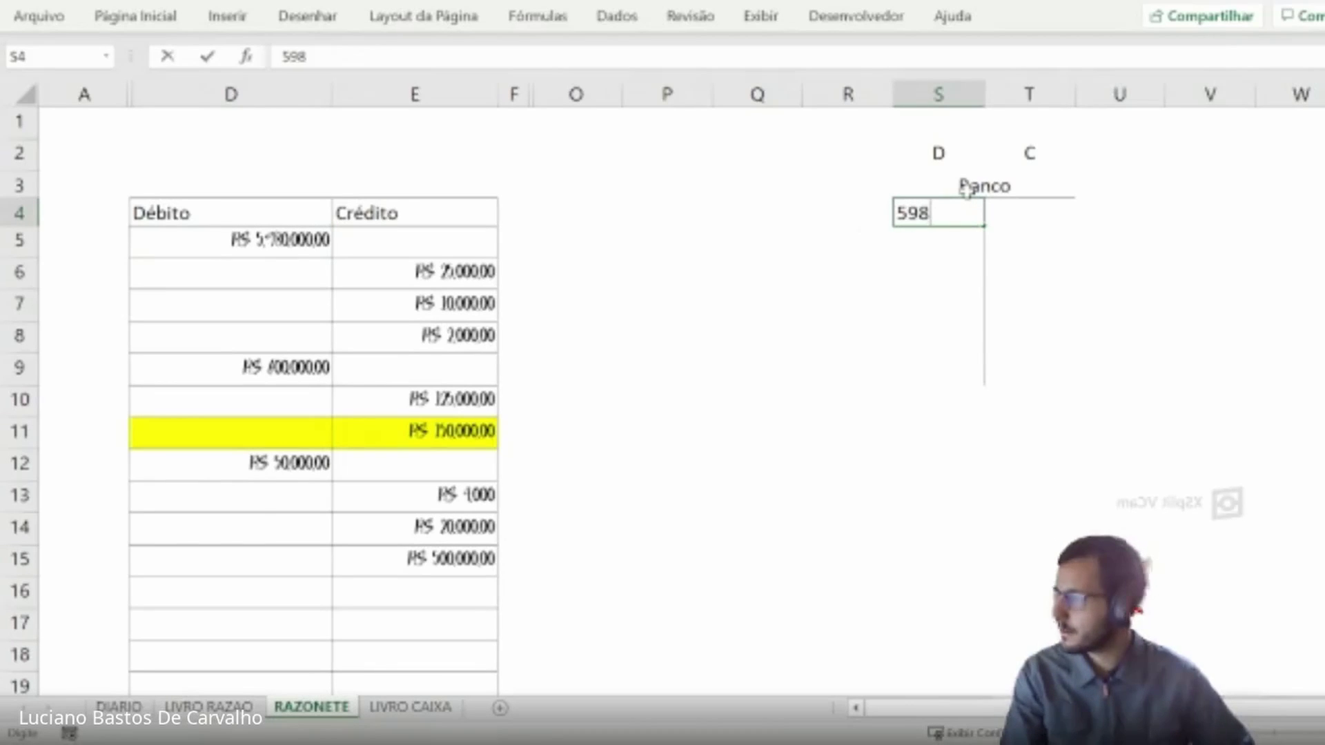
pyautogui.write('0000')
pyautogui.press('Return')
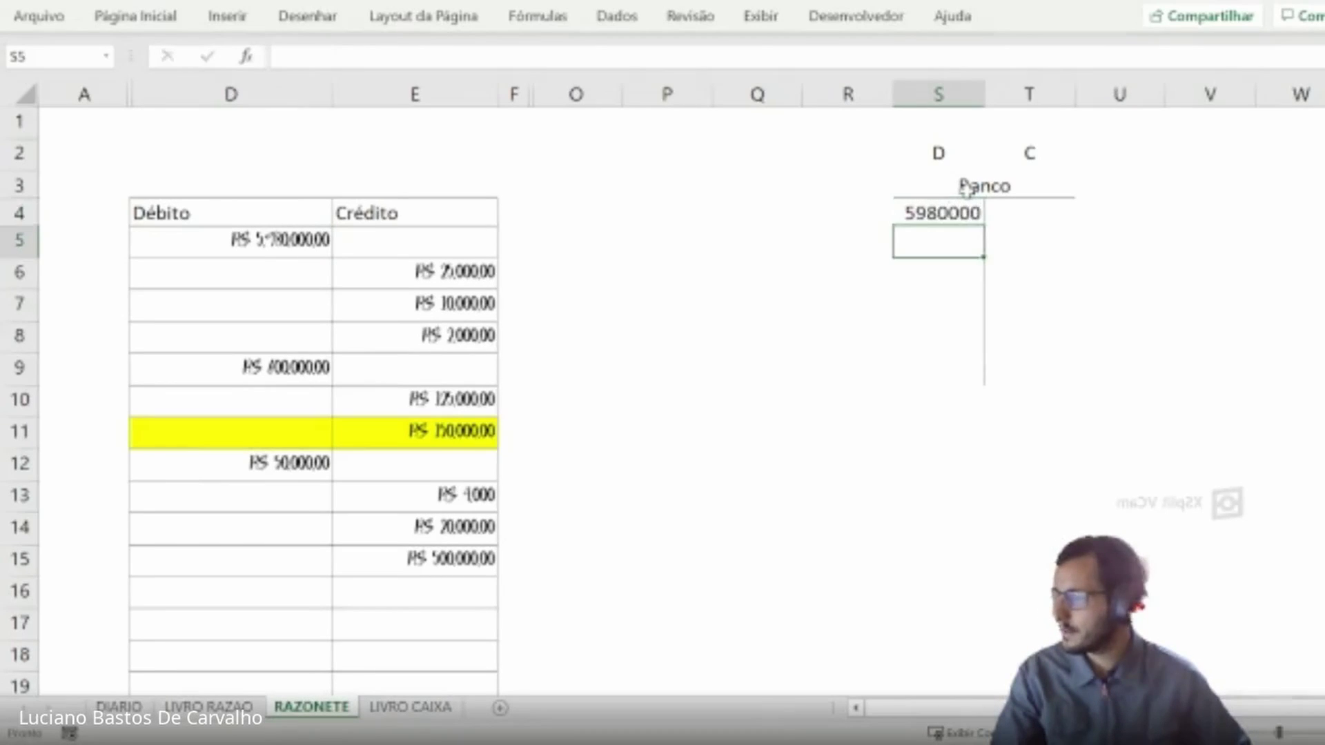
# - Format S4 as a number with thousands separators and two decimals, and widen column T
pyautogui.click(951, 207)
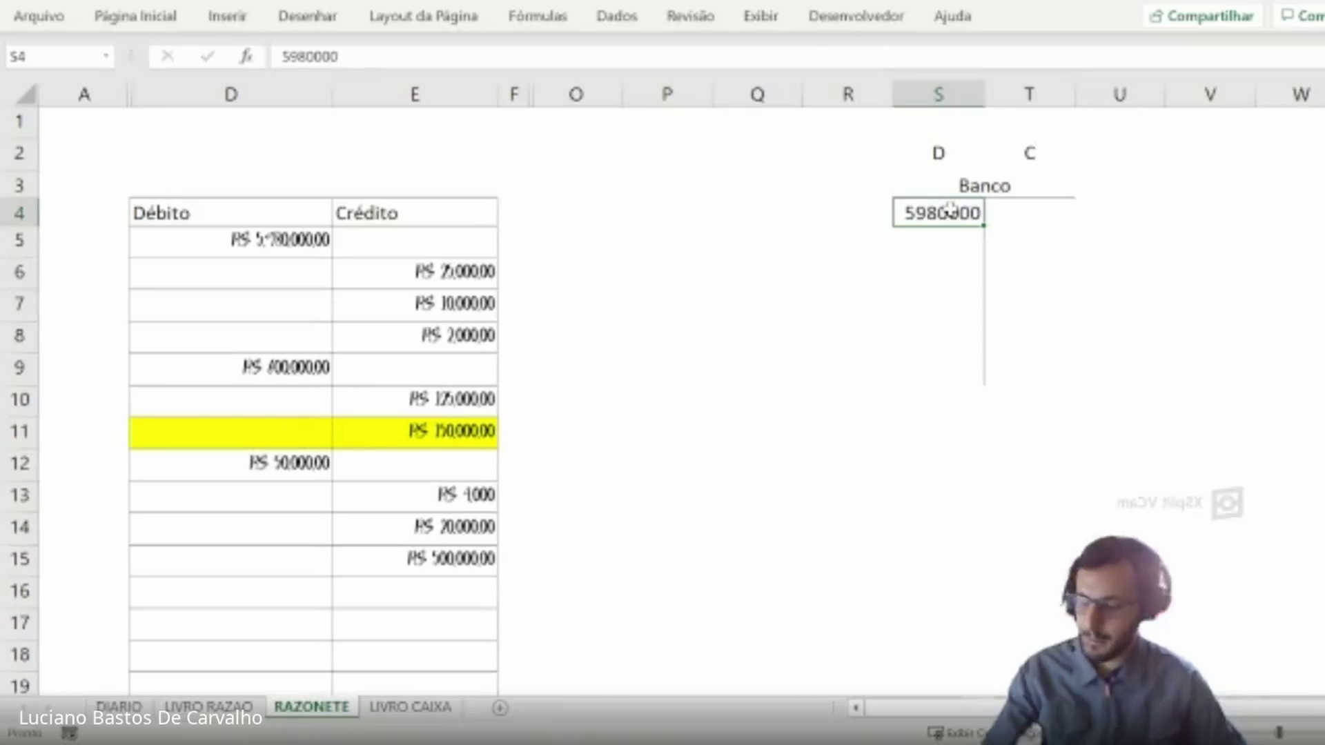
pyautogui.hotkey('ctrl', 'shift', '1')
pyautogui.moveTo(1106, 97); pyautogui.dragTo(1130, 97)
pyautogui.click(1070, 246)
# - Compare the T-account's debit and credit sides with the ledger's Débito column
pyautogui.moveTo(980, 273); pyautogui.dragTo(976, 379)
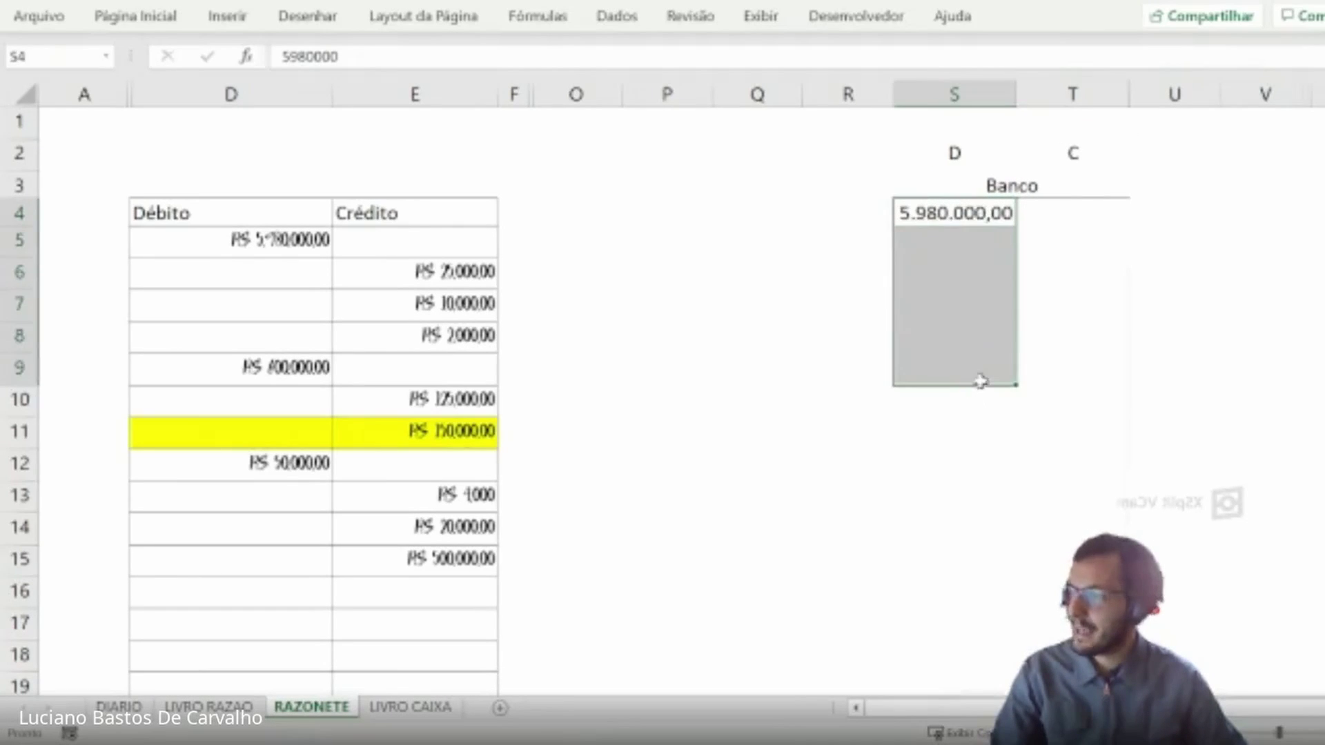
pyautogui.moveTo(1064, 213); pyautogui.dragTo(1056, 416)
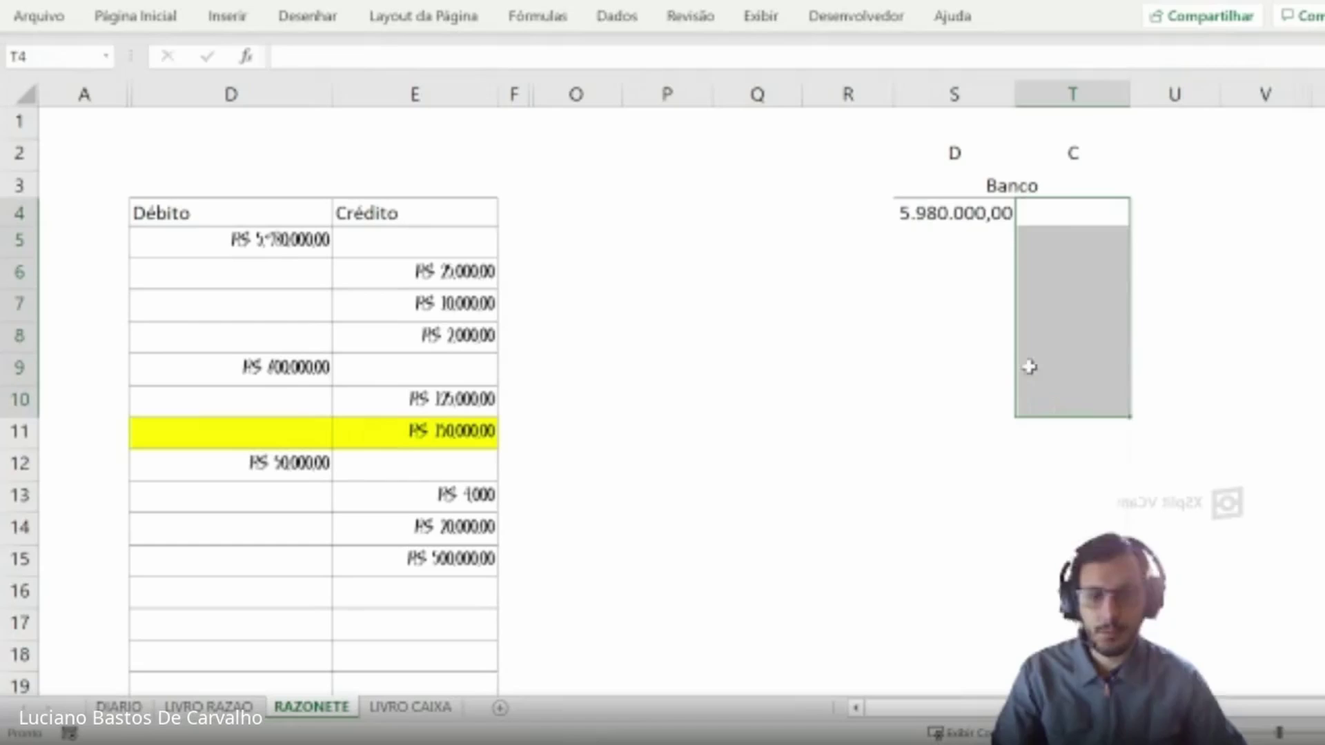
pyautogui.moveTo(946, 214); pyautogui.dragTo(950, 351)
pyautogui.moveTo(275, 239); pyautogui.dragTo(298, 315)
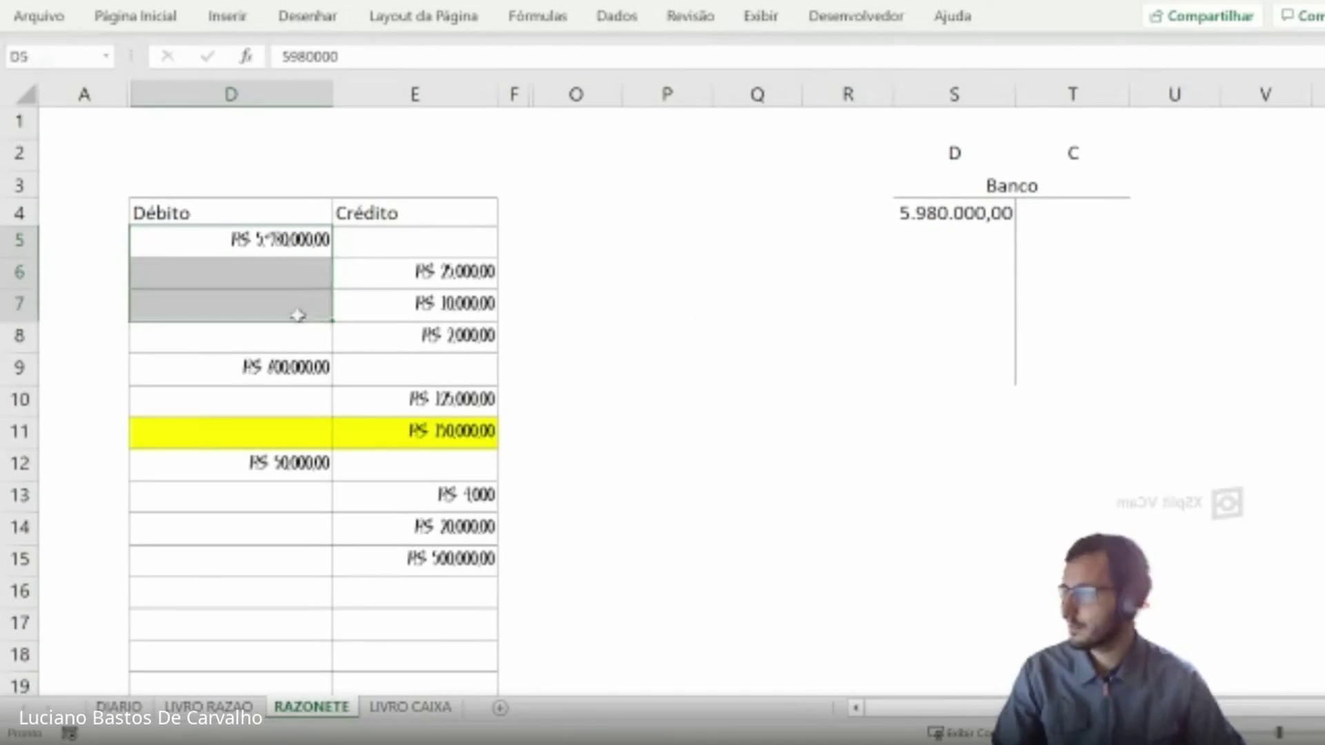
# - Link T5:T7 on the credit side to ledger cells E6:E8, and autofit column T
pyautogui.click(1048, 232)
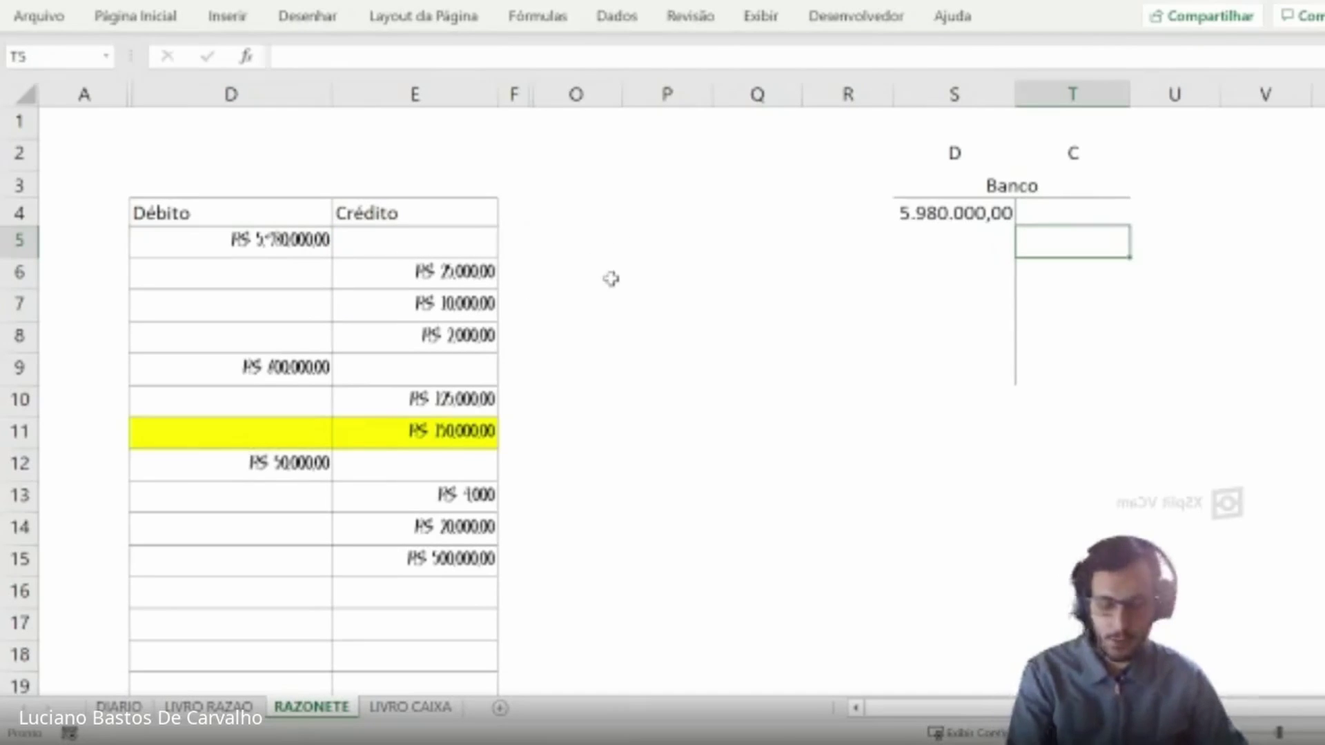
pyautogui.write('=')
pyautogui.click(448, 272)
pyautogui.press('Return')
pyautogui.write('=')
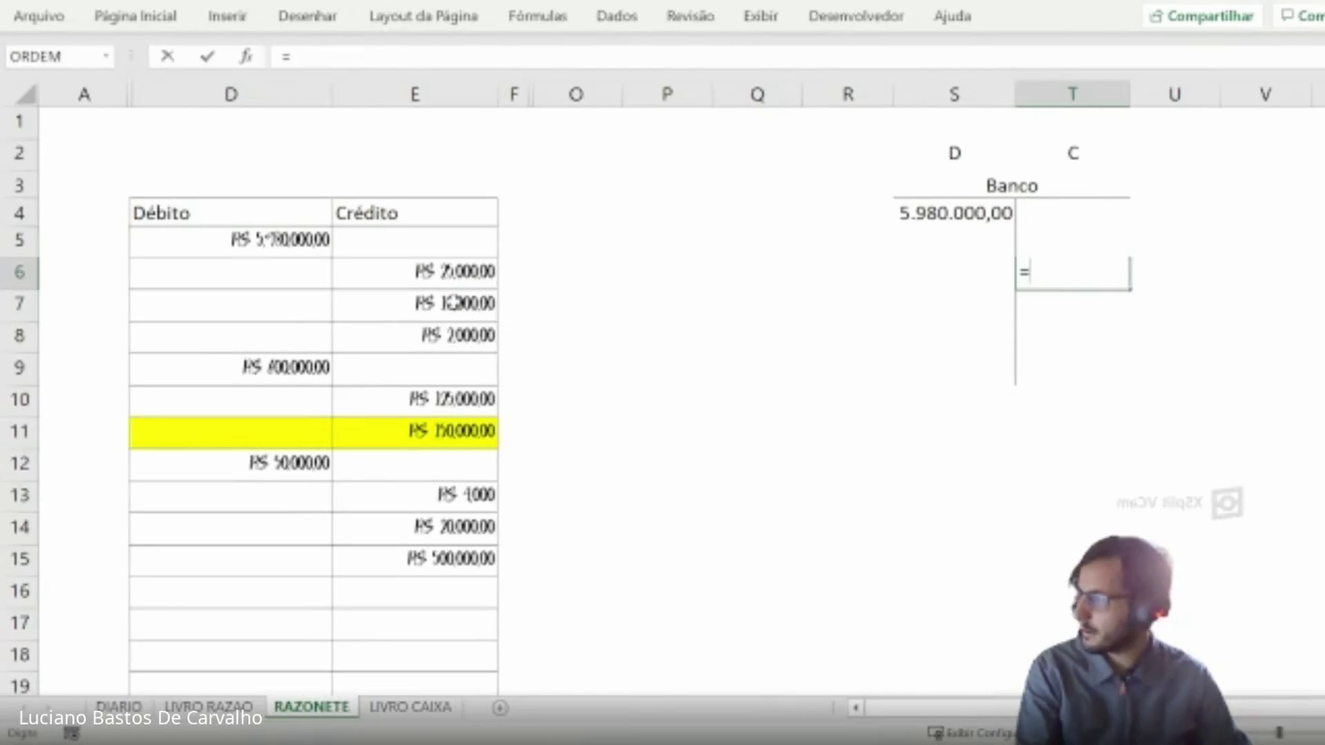
pyautogui.click(448, 303)
pyautogui.press('Return')
pyautogui.write('=')
pyautogui.click(455, 335)
pyautogui.press('Return')
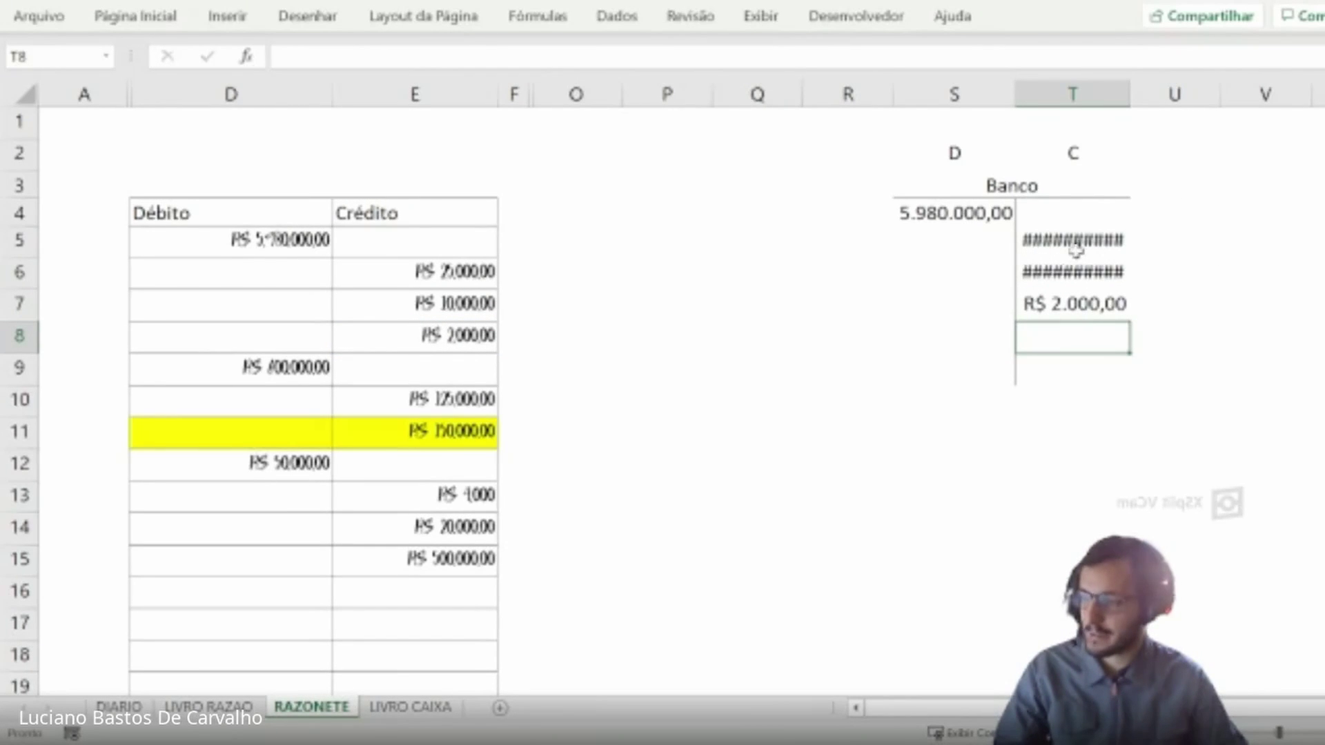
pyautogui.doubleClick(1133, 98)
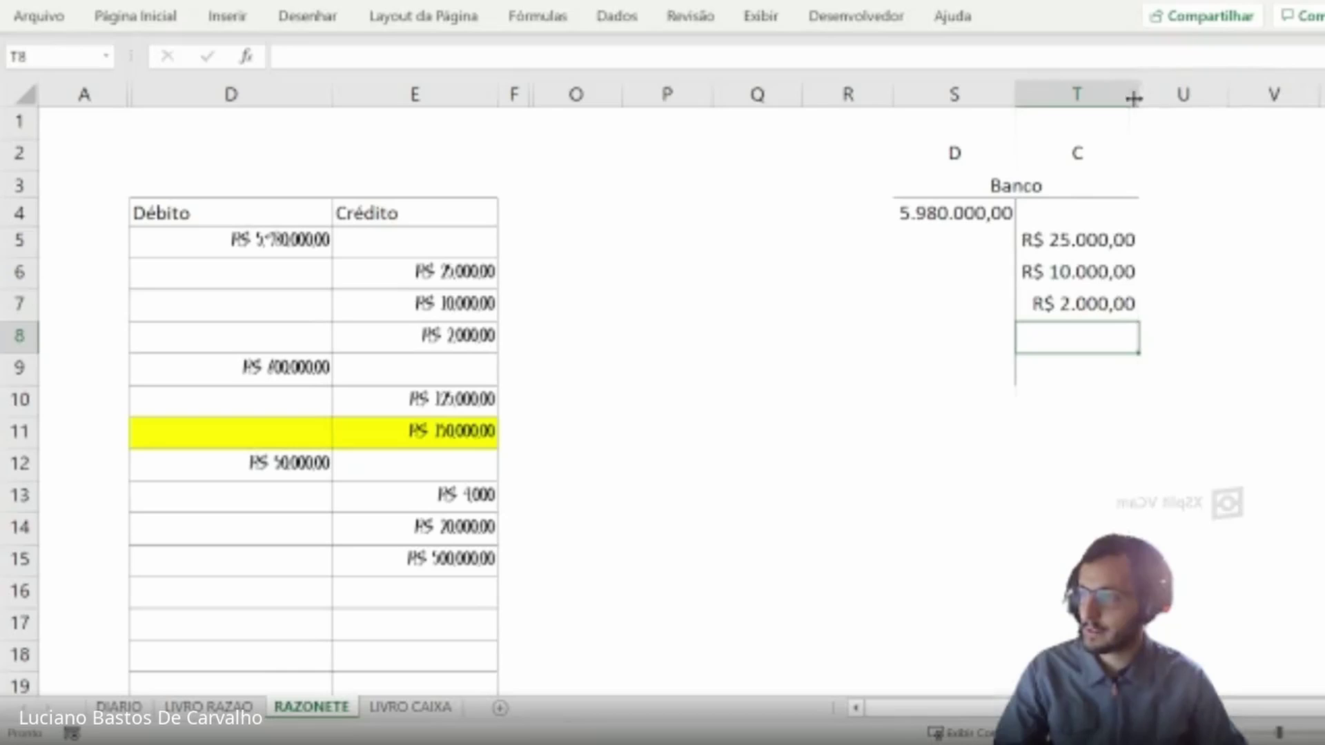
# - Link S8 on the debit side to the ledger debit in D9
pyautogui.click(984, 334)
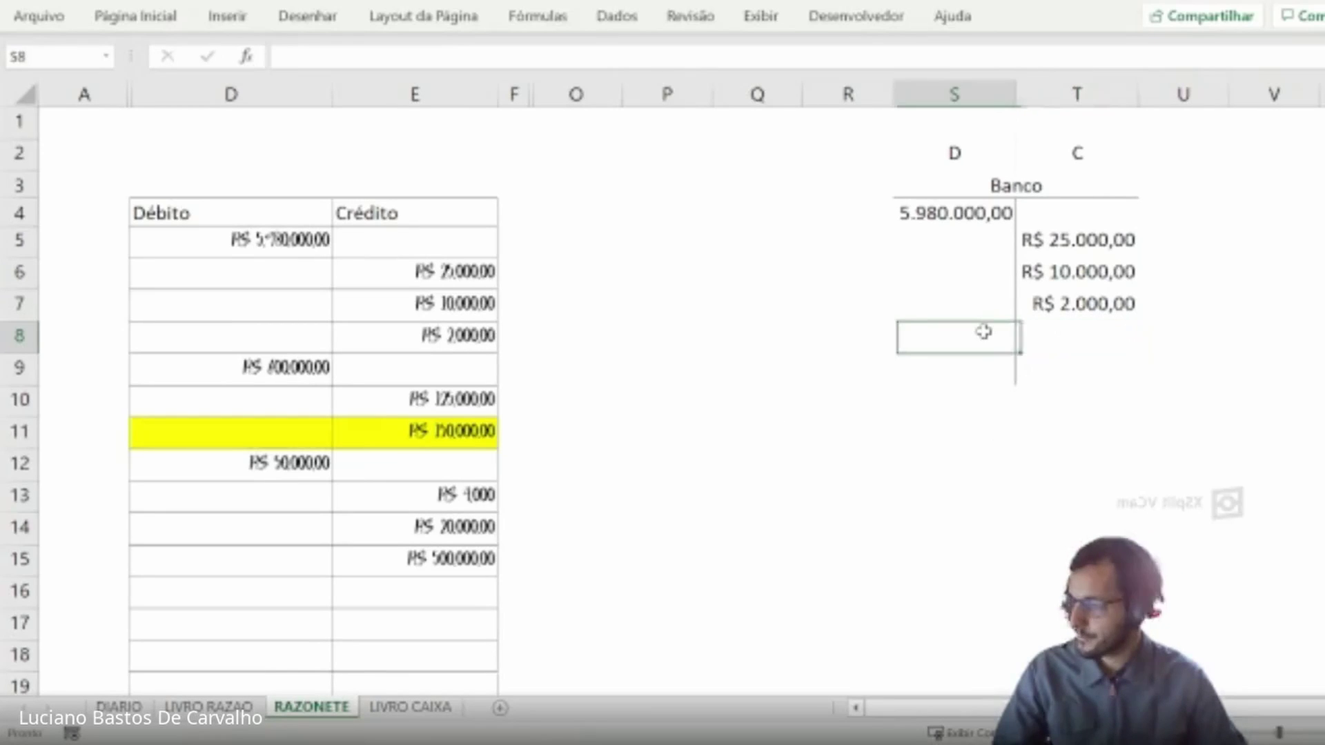
pyautogui.write('=')
pyautogui.click(325, 366)
pyautogui.press('Return')
# - Link T9 and T10 on the credit side to the ledger credits in E10 and E11
pyautogui.click(1088, 359)
pyautogui.write('=')
pyautogui.click(442, 399)
pyautogui.press('Return')
pyautogui.write('=')
pyautogui.click(441, 430)
pyautogui.press('Return')
# - Link S11 on the debit side to the ledger debit in D12
pyautogui.click(960, 427)
pyautogui.write('=')
pyautogui.click(290, 456)
pyautogui.press('Return')
# - Link T12:T14 on the credit side to the ledger credits in E13:E15
pyautogui.click(1158, 465)
pyautogui.write('=')
pyautogui.click(447, 494)
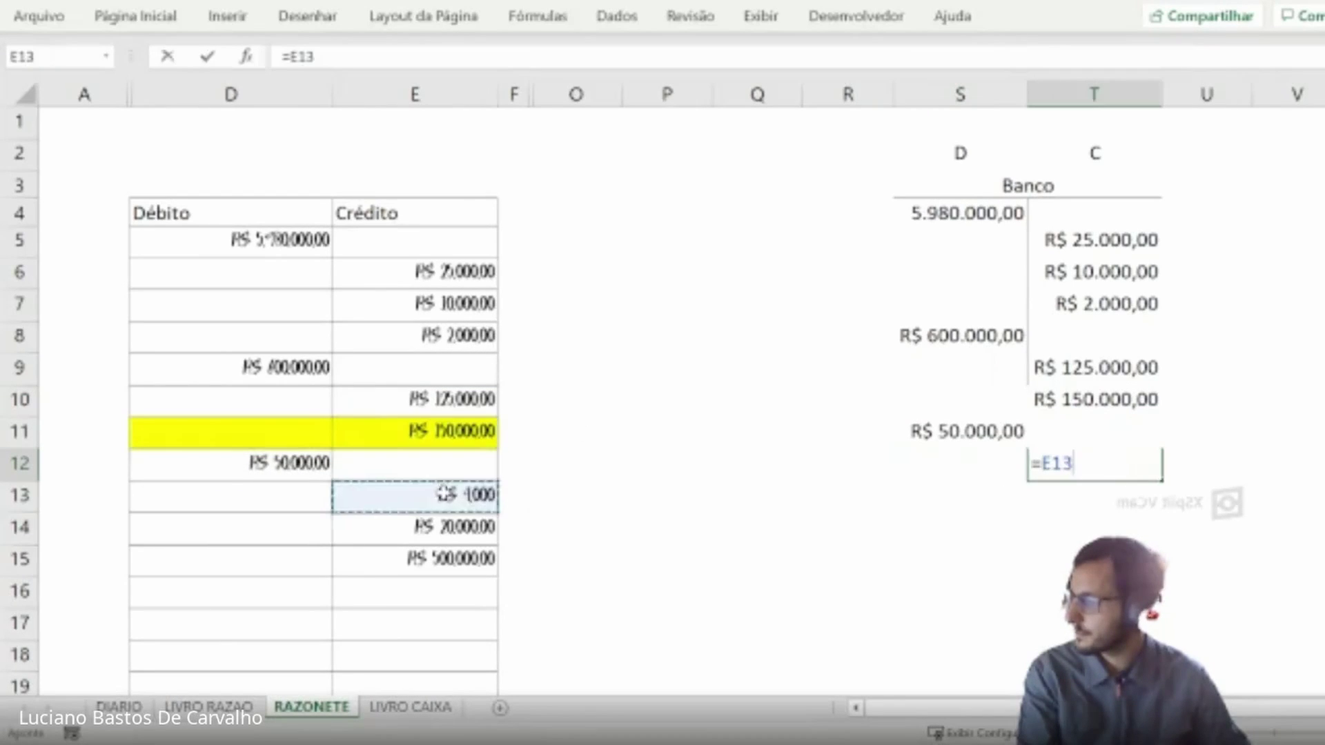
pyautogui.press('Return')
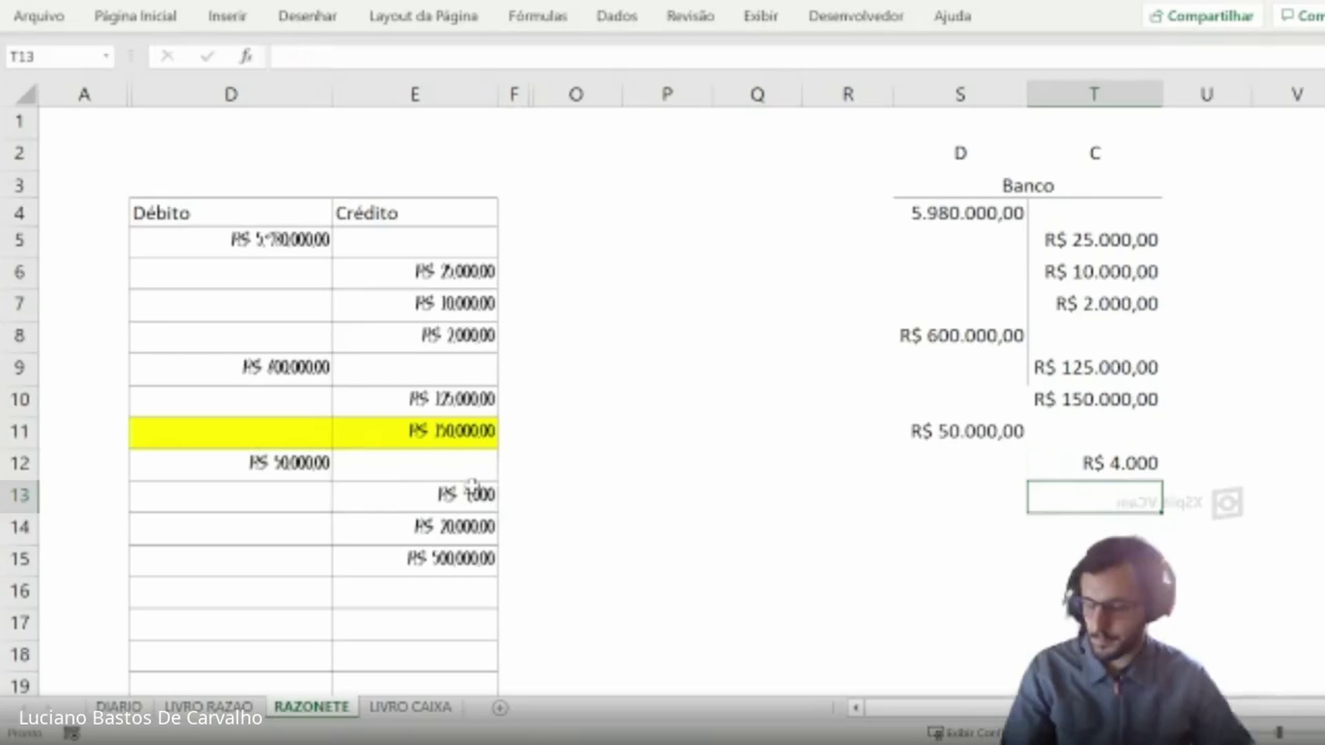
pyautogui.write('=')
pyautogui.click(464, 526)
pyautogui.press('Return')
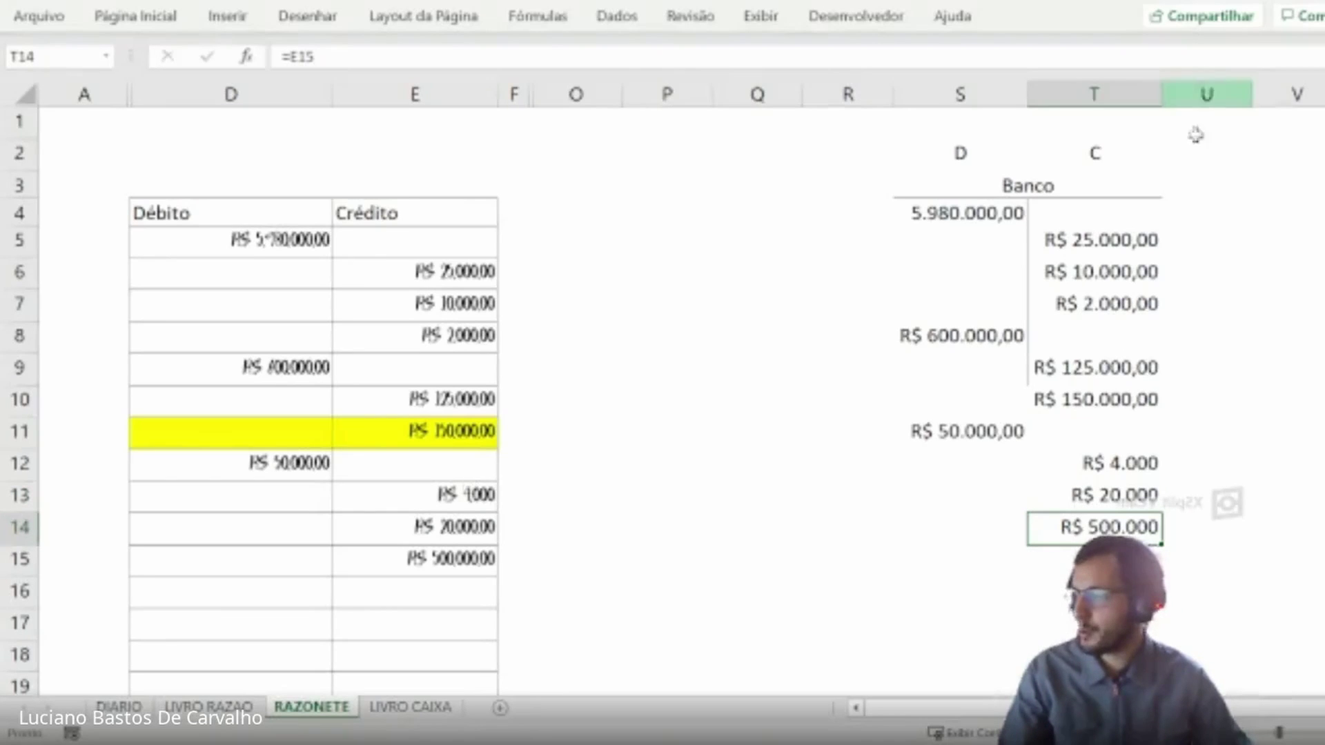
# - Extend the T-account's vertical line with a left border on T10:T14
pyautogui.moveTo(1082, 399); pyautogui.dragTo(1075, 528)
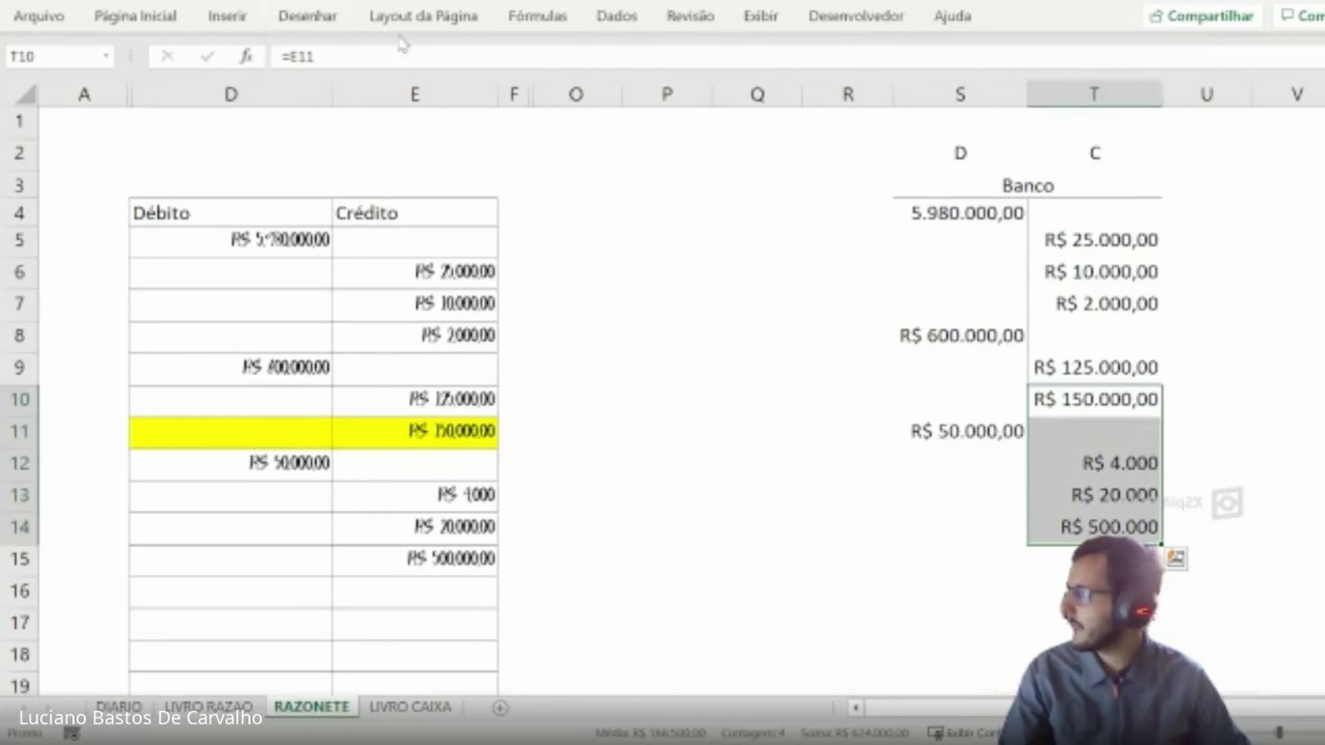
pyautogui.click(153, 13)
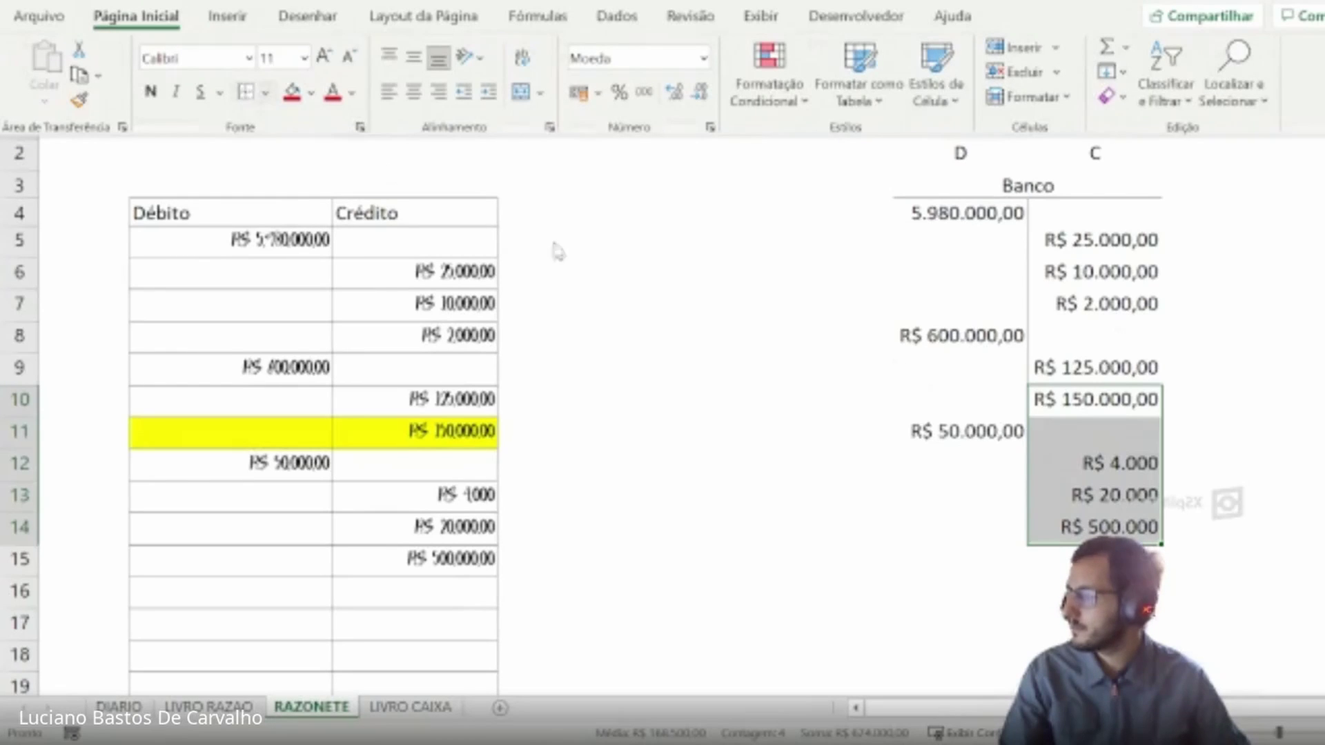
pyautogui.click(1044, 526)
pyautogui.click(949, 614)
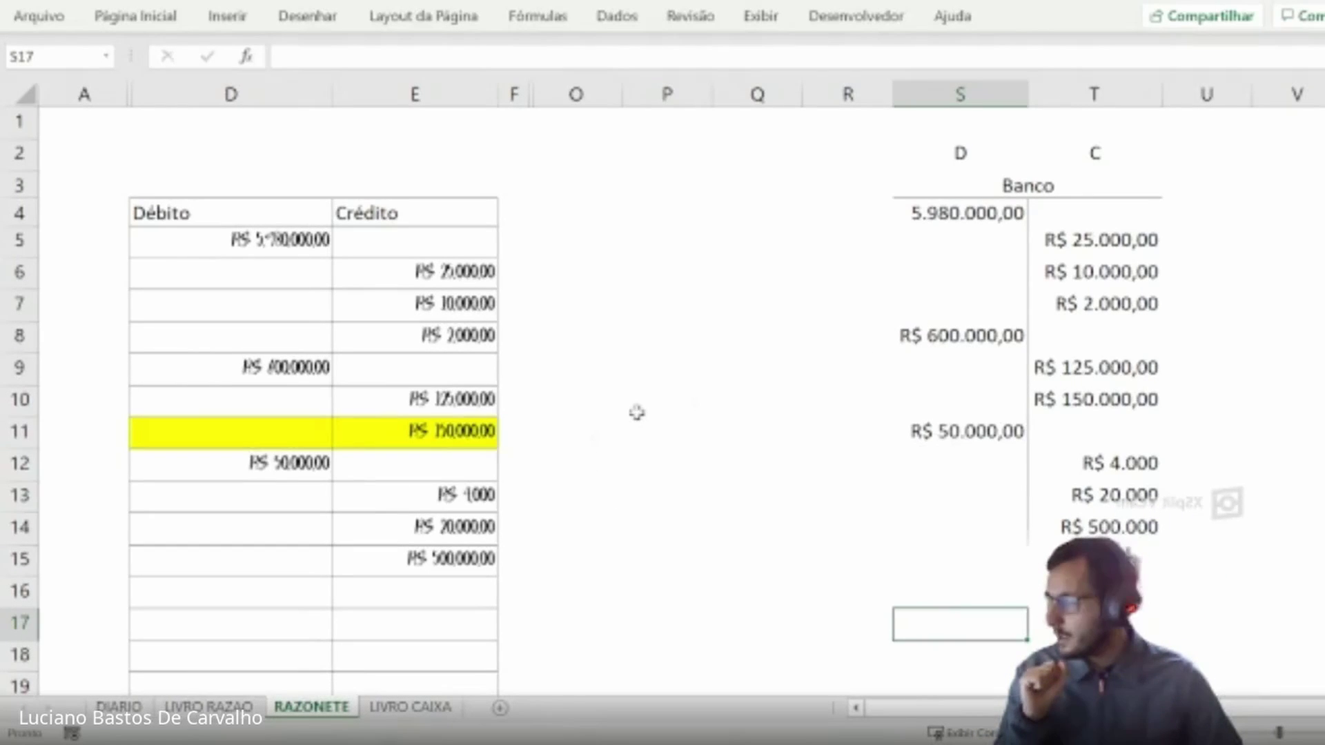
# - Review the DIARIO and LIVRO RAZAO sheets and return to the RAZONETE sheet
pyautogui.click(122, 705)
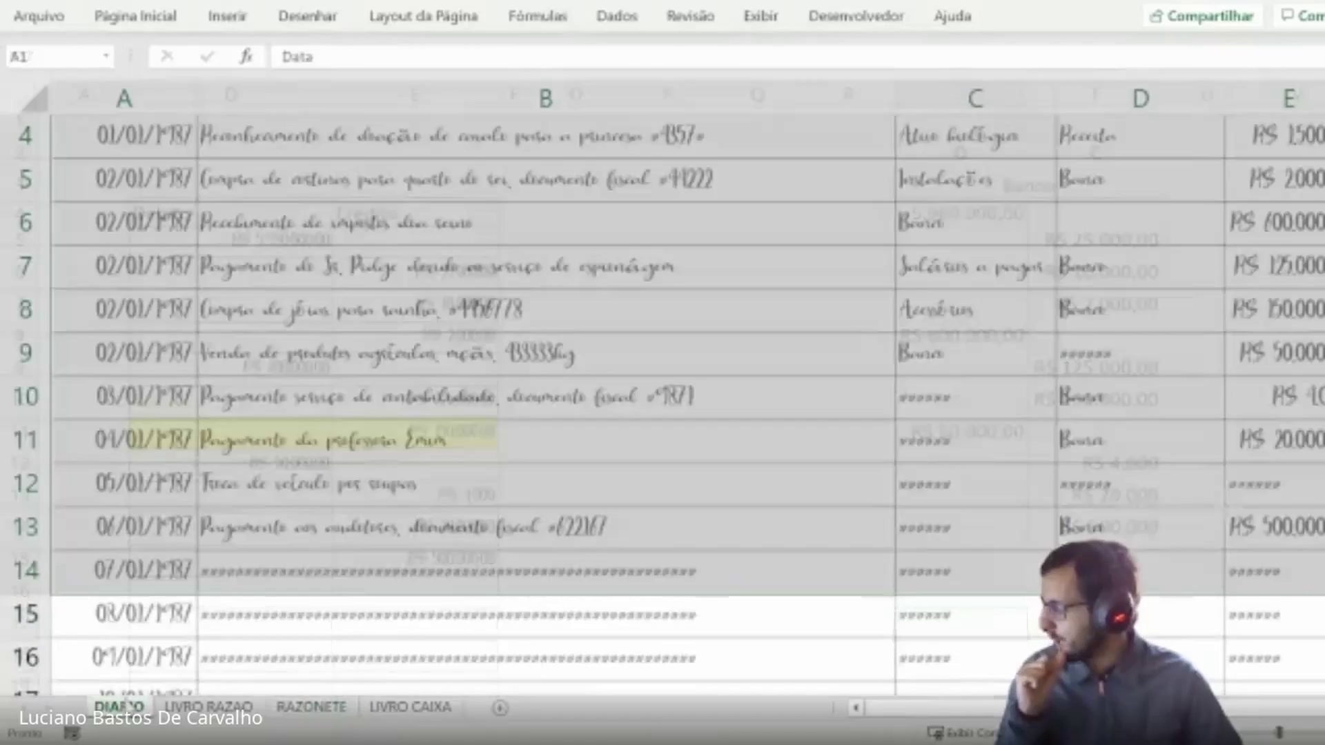
pyautogui.click(208, 707)
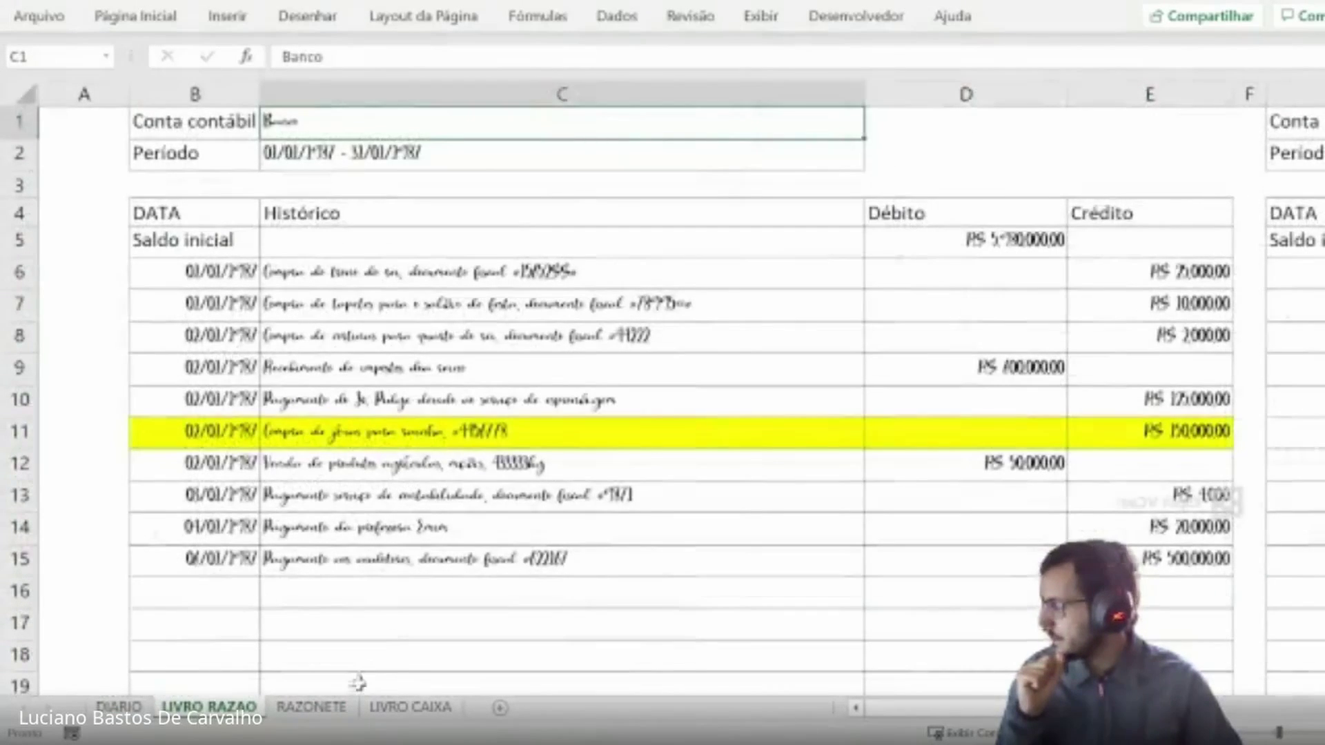
pyautogui.click(311, 706)
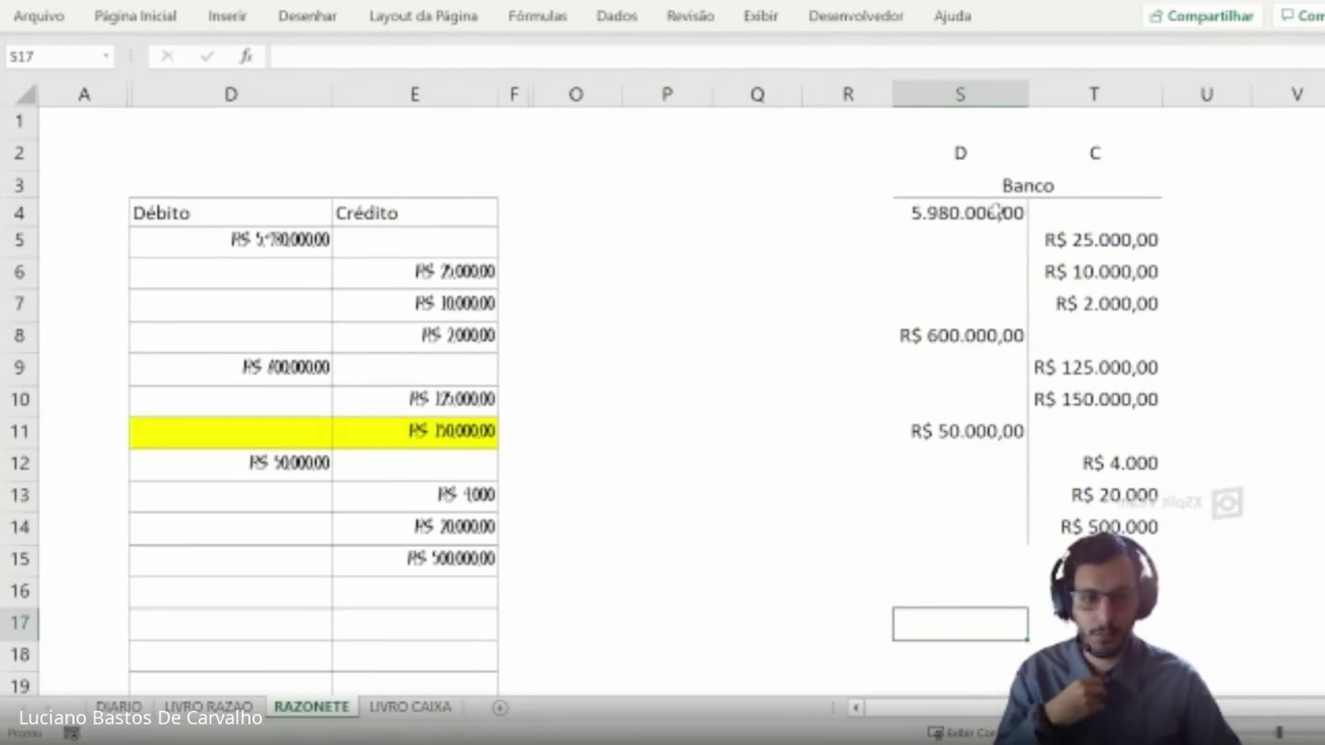
# - Create a new blank workbook and hide the gridlines on its sheet
pyautogui.click(39, 15)
pyautogui.click(266, 156)
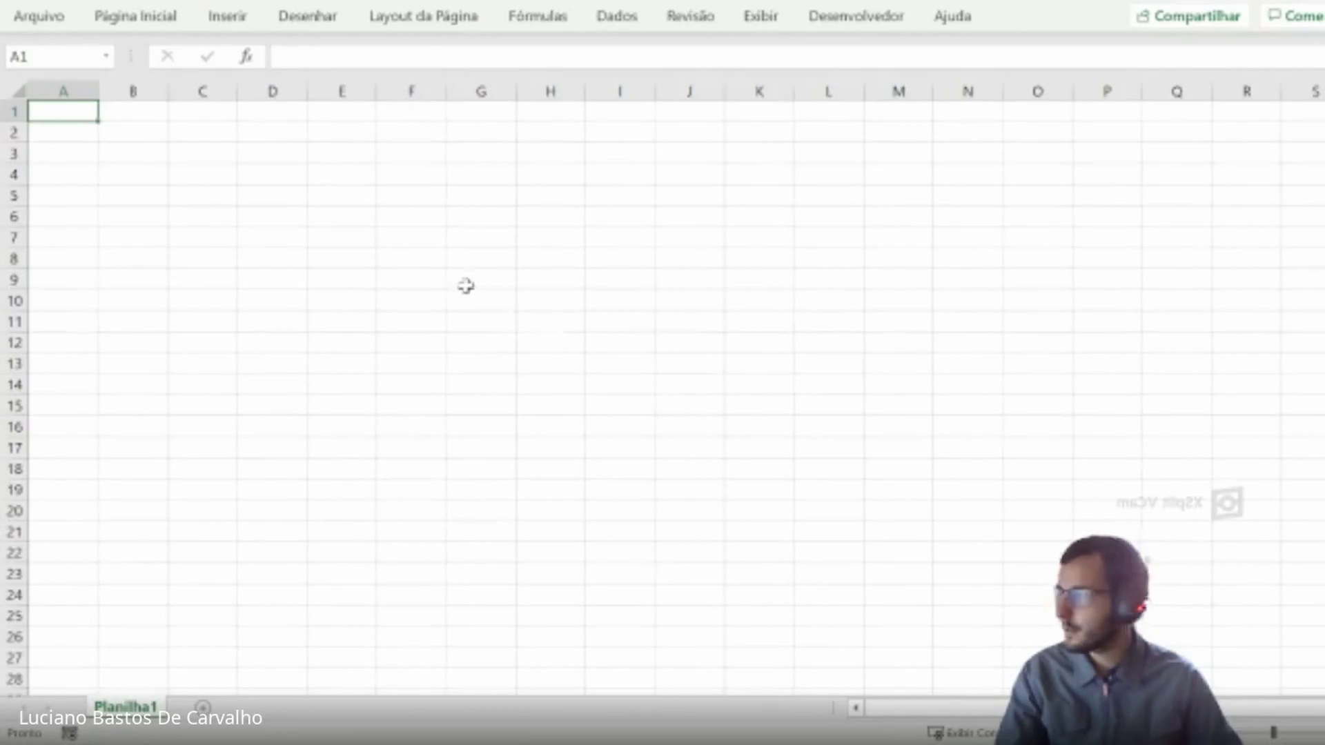
pyautogui.scroll(3, 444, 284)
pyautogui.click(621, 19)
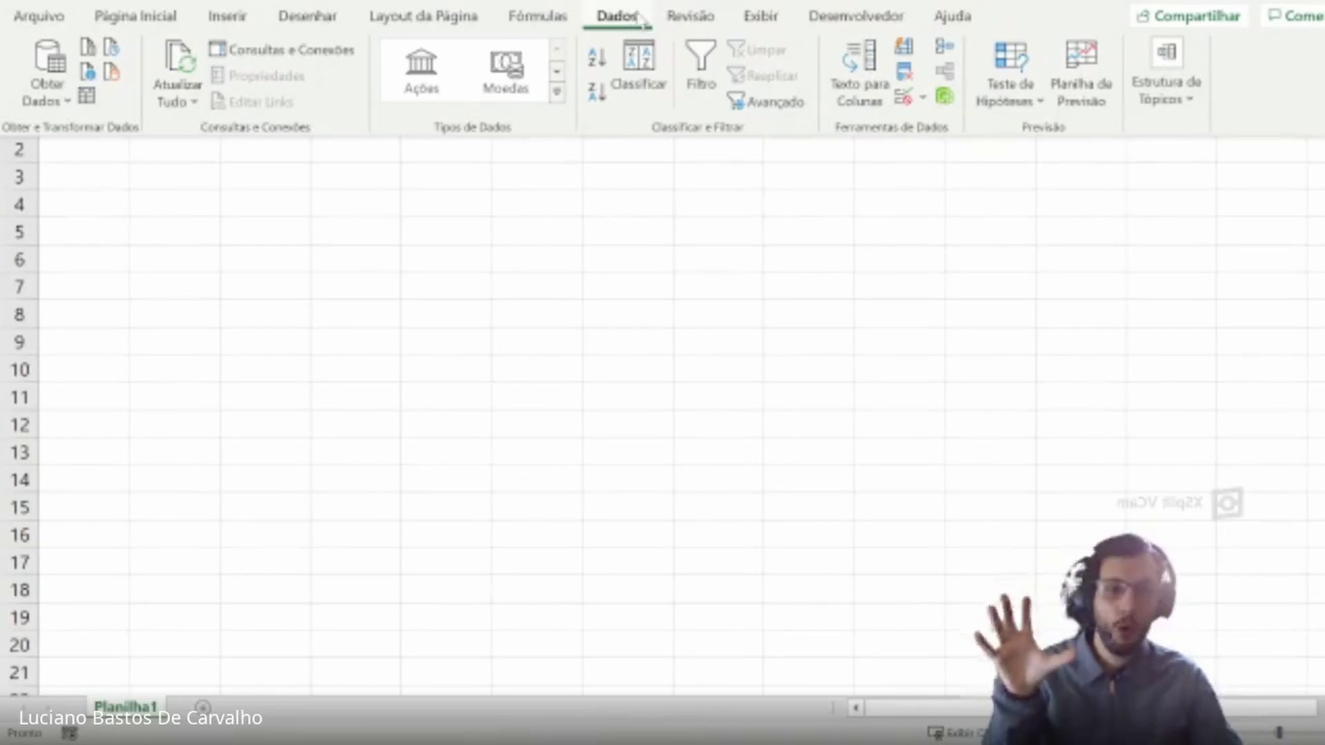
pyautogui.click(761, 15)
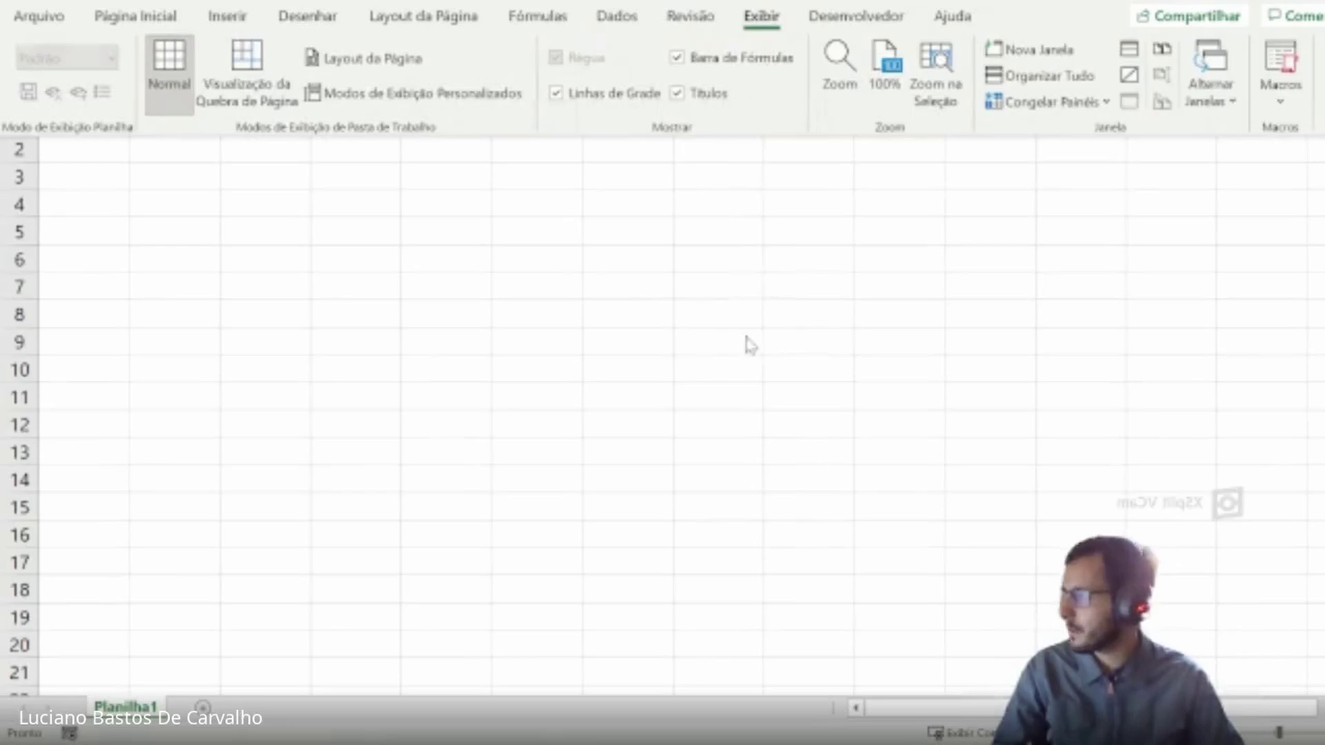
pyautogui.click(579, 94)
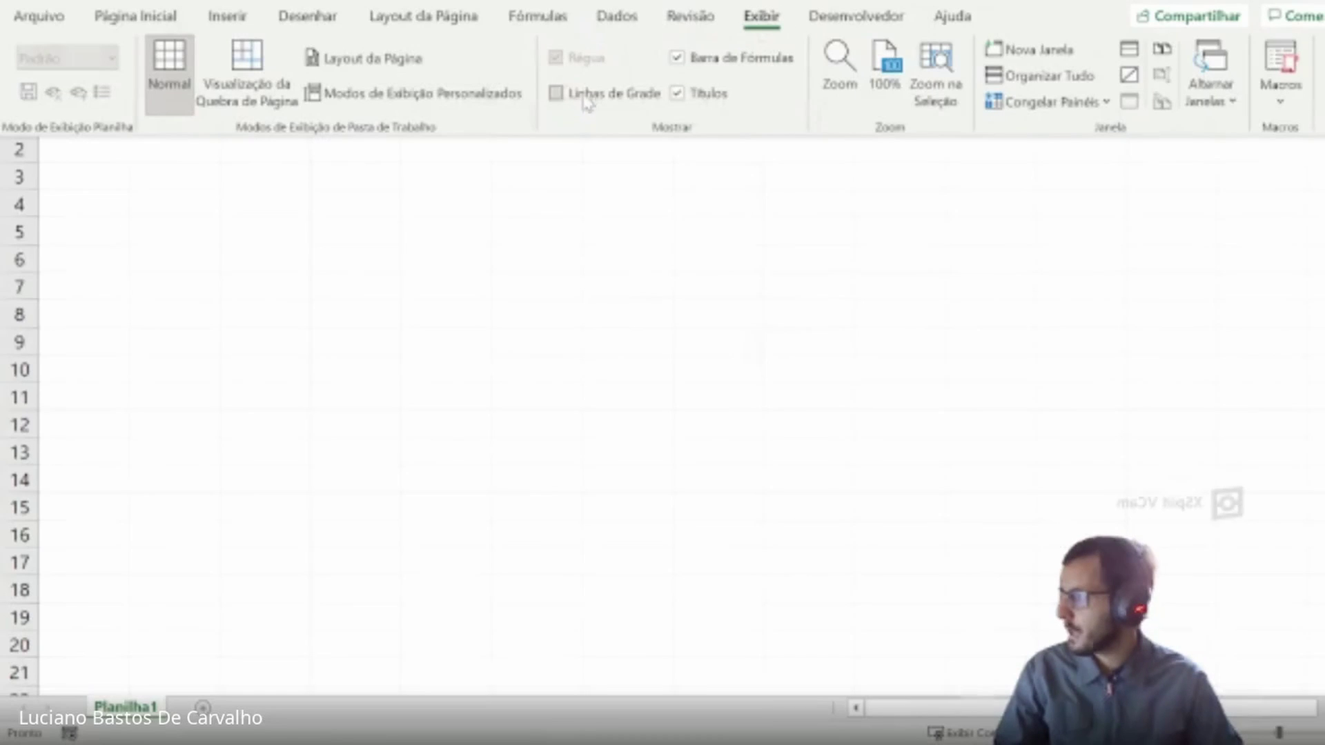
pyautogui.click(383, 246)
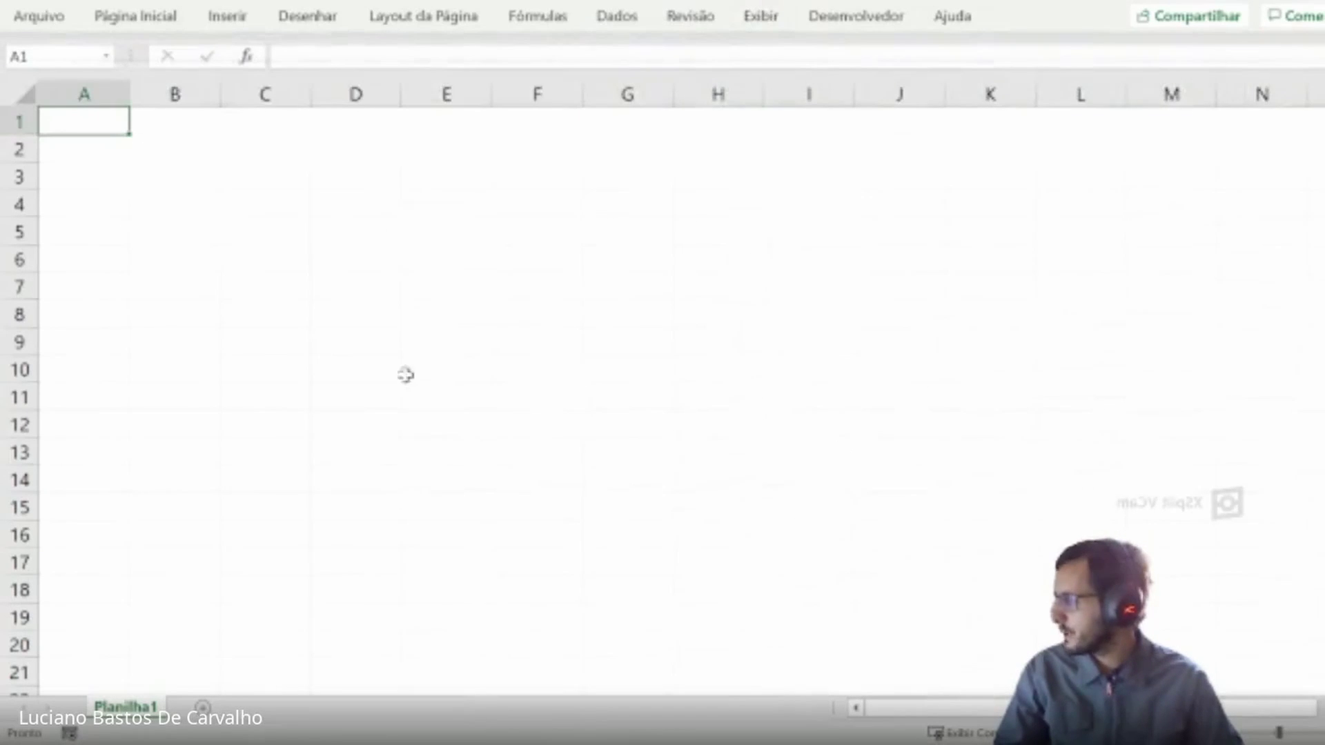
# - Draw a blank T-account with a bottom border on B2:C2 and a left border on C3:C7
pyautogui.moveTo(180, 139); pyautogui.dragTo(236, 145)
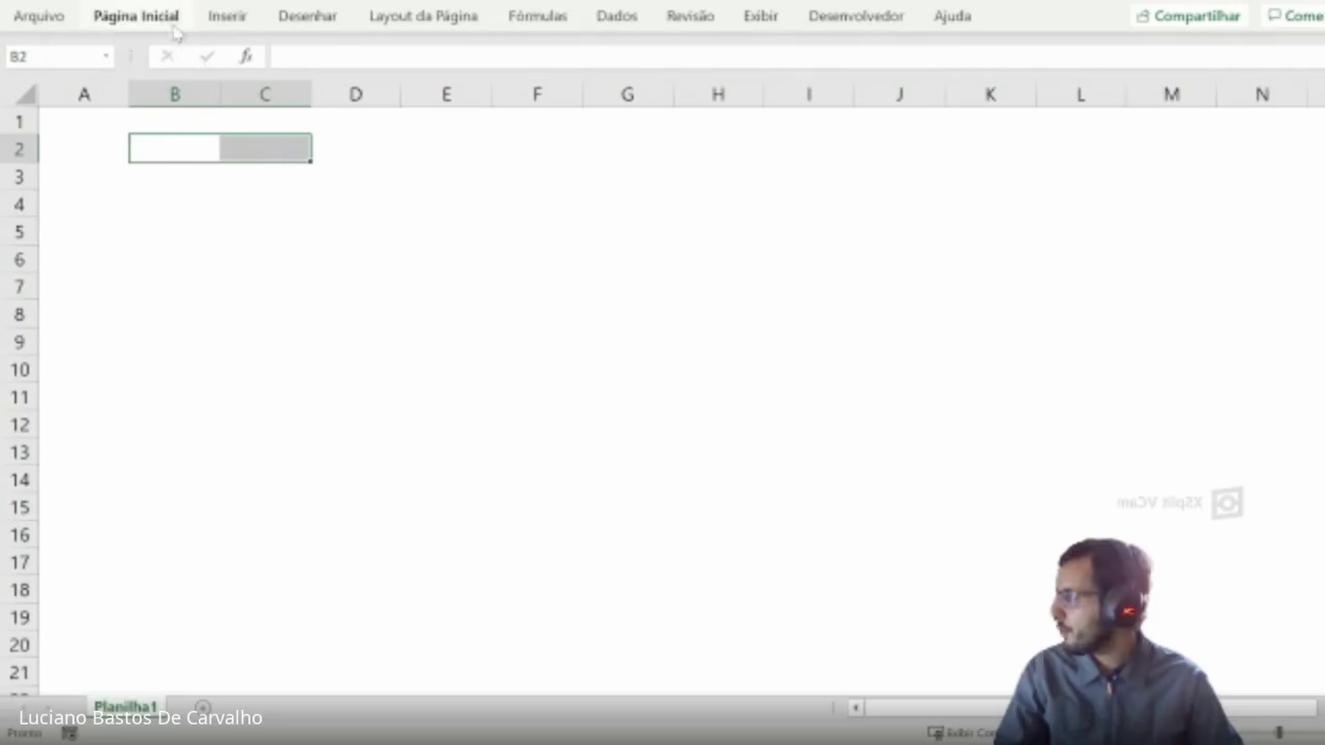
pyautogui.click(136, 15)
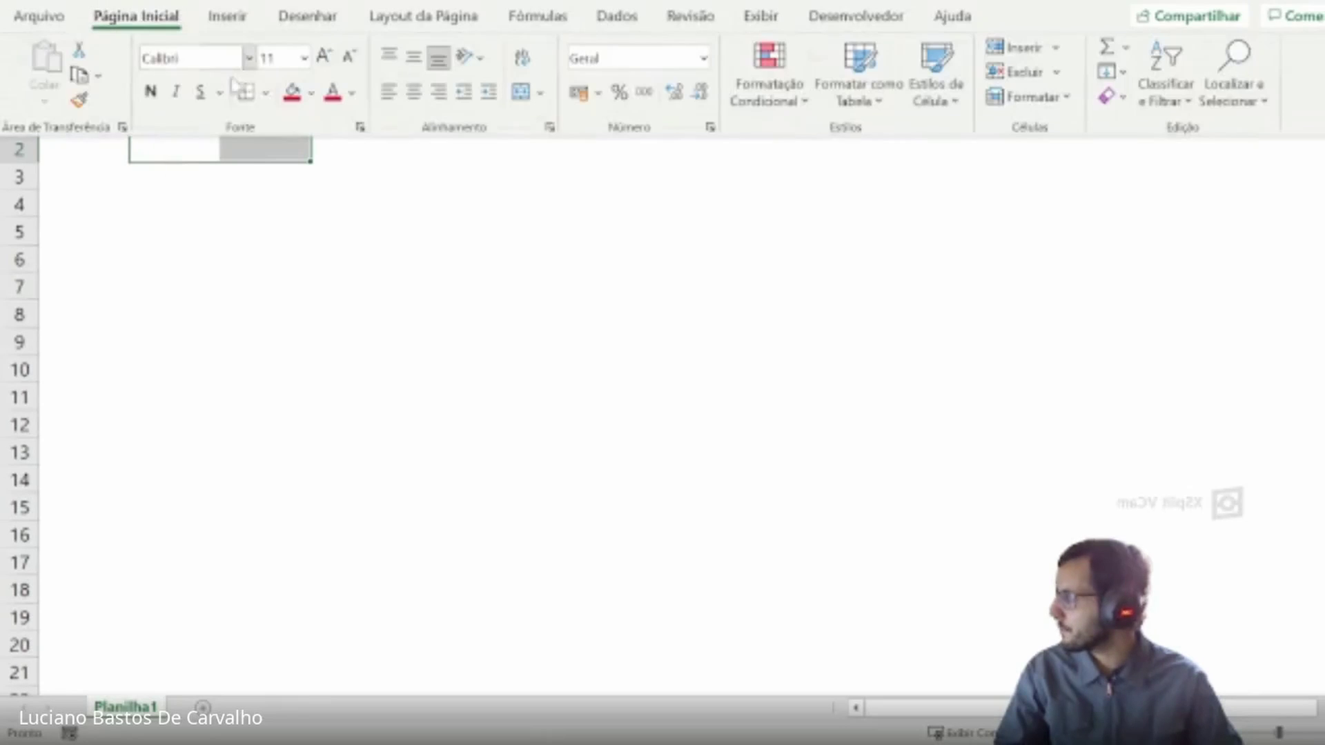
pyautogui.click(245, 97)
pyautogui.moveTo(267, 172); pyautogui.dragTo(249, 230)
pyautogui.click(136, 16)
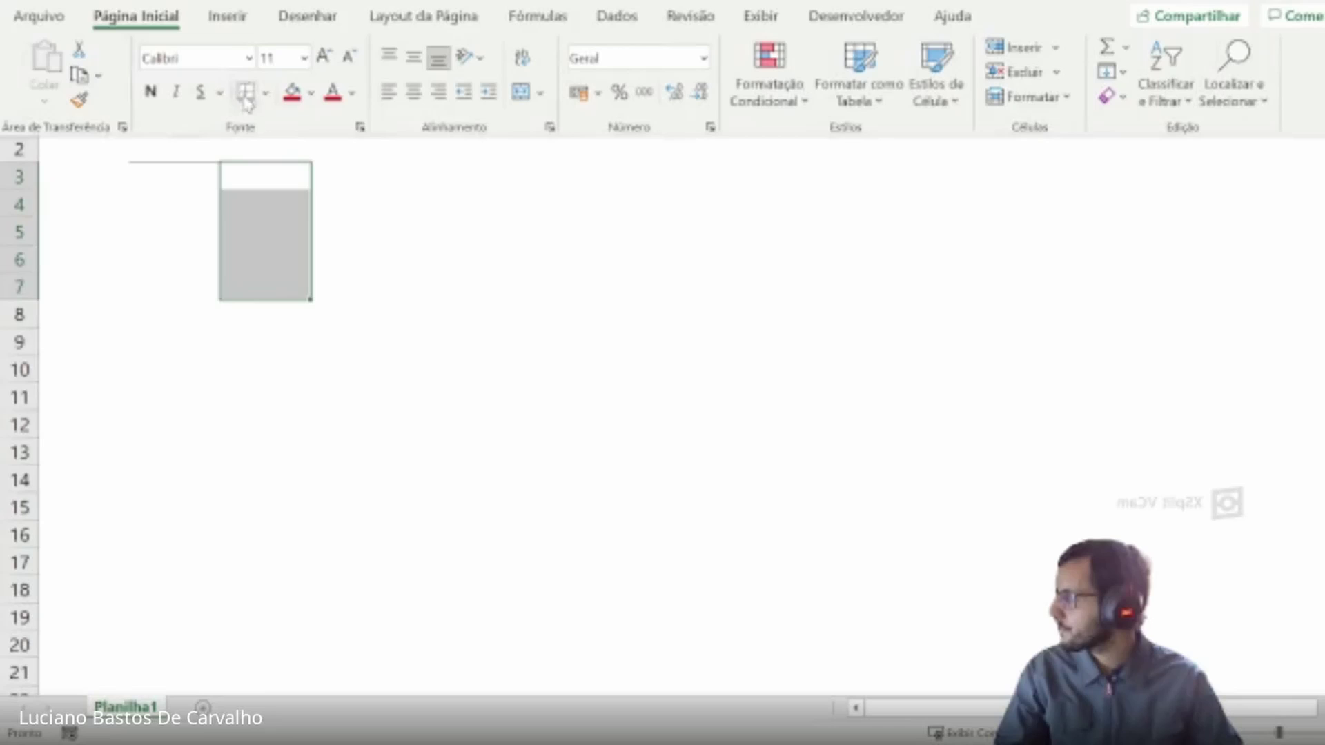
pyautogui.click(266, 92)
pyautogui.click(297, 220)
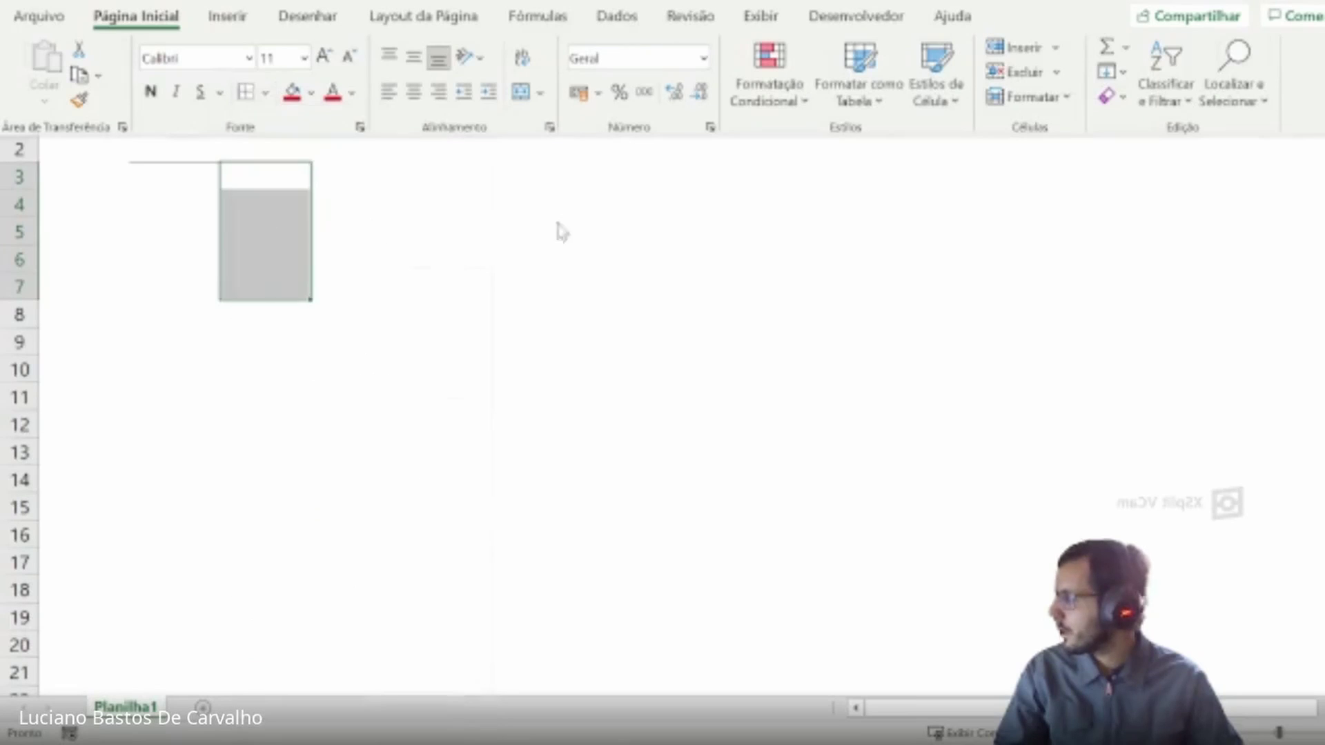
# - Copy the T-account in B2:C7 and paste it at F2 and J2
pyautogui.click(182, 148)
pyautogui.moveTo(182, 149); pyautogui.dragTo(256, 288)
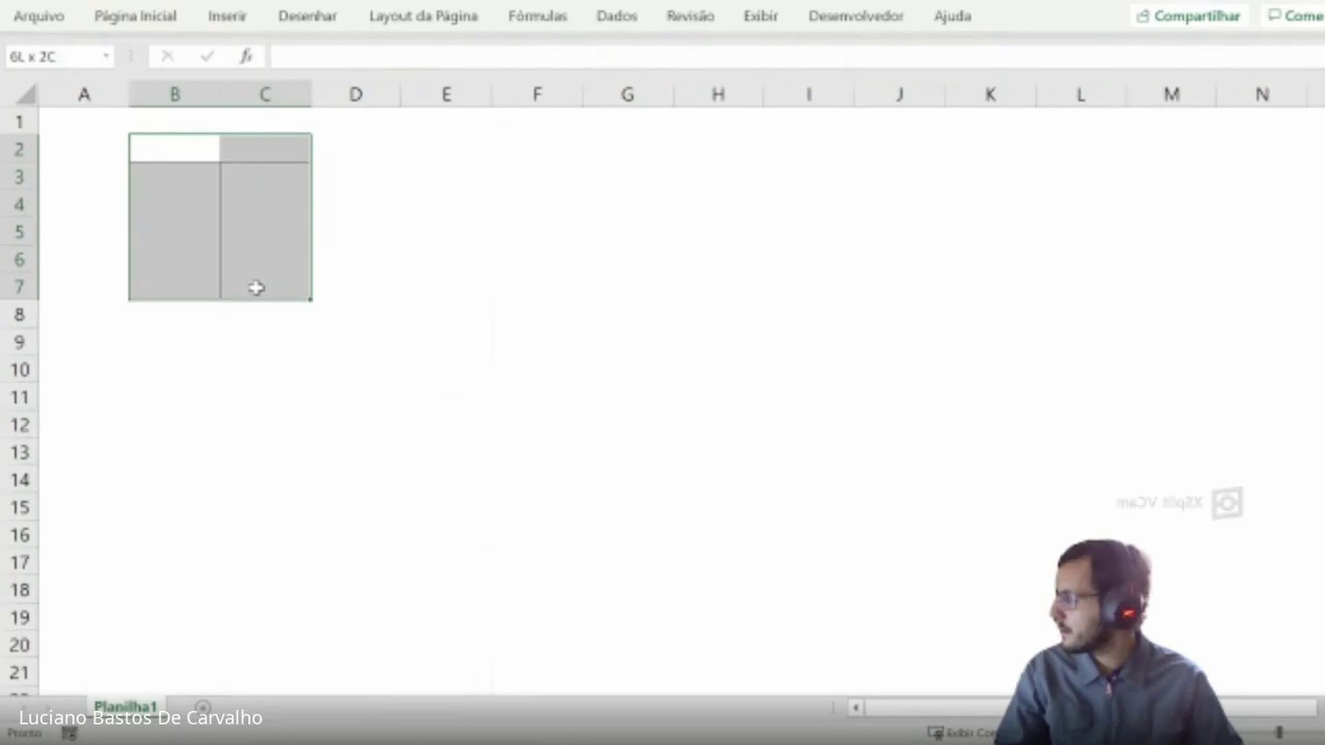
pyautogui.hotkey('ctrl', 'c')
pyautogui.moveTo(540, 127); pyautogui.dragTo(554, 175)
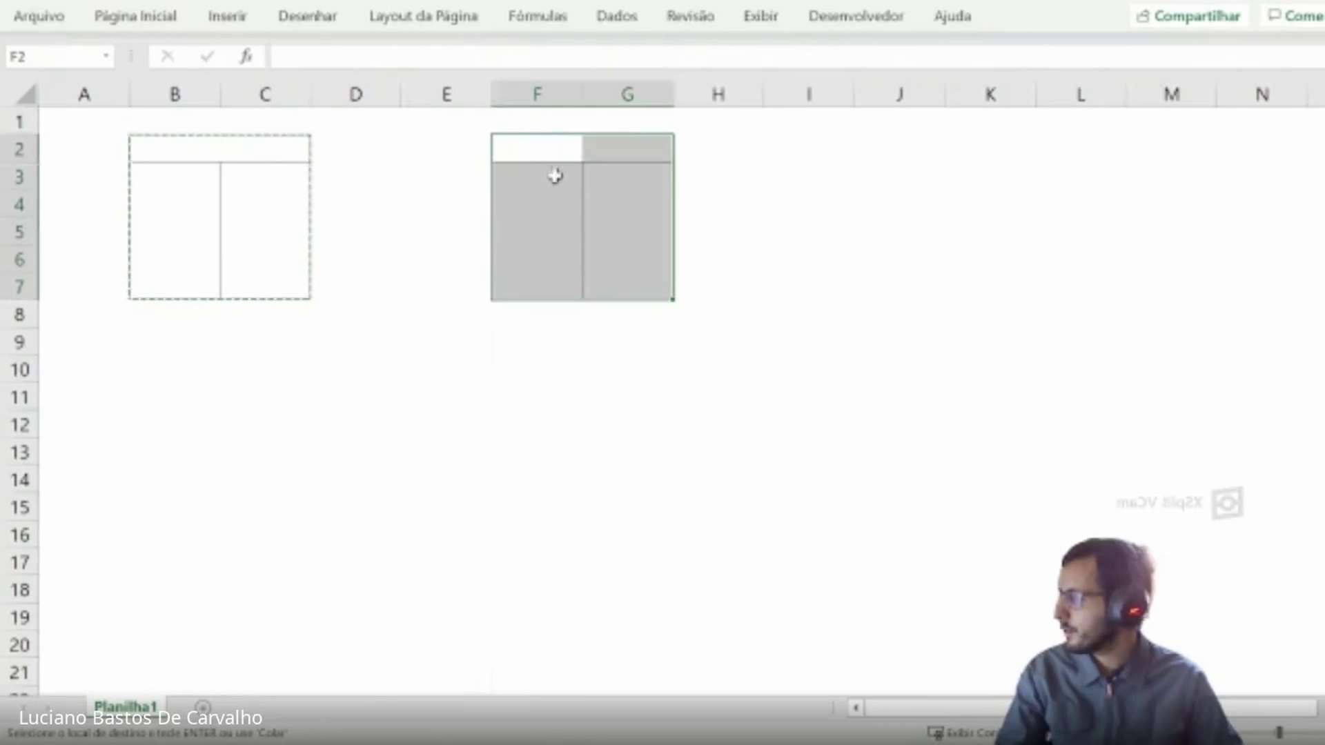
pyautogui.click(893, 142)
pyautogui.hotkey('ctrl', 'v')
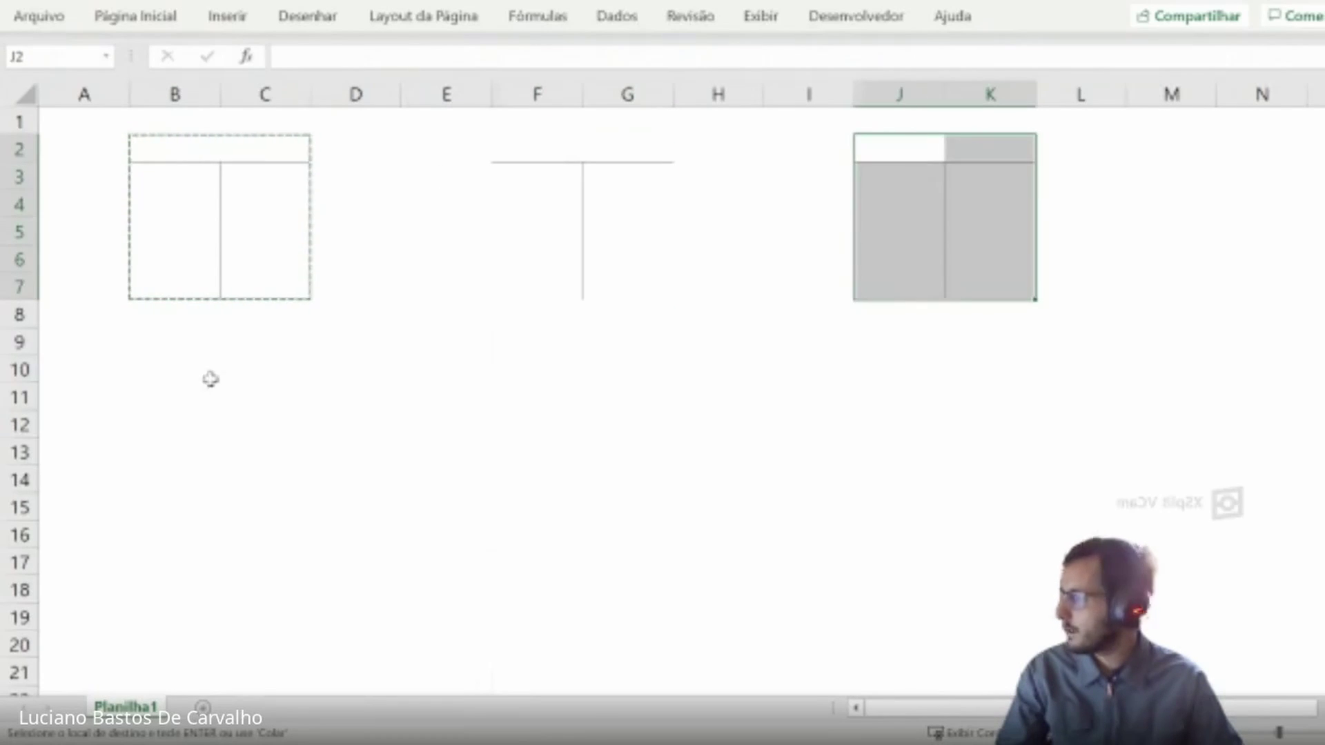
# - Paste a second row of T-accounts at B10, F10 and J10
pyautogui.click(140, 372)
pyautogui.hotkey('ctrl', 'v')
pyautogui.click(530, 369)
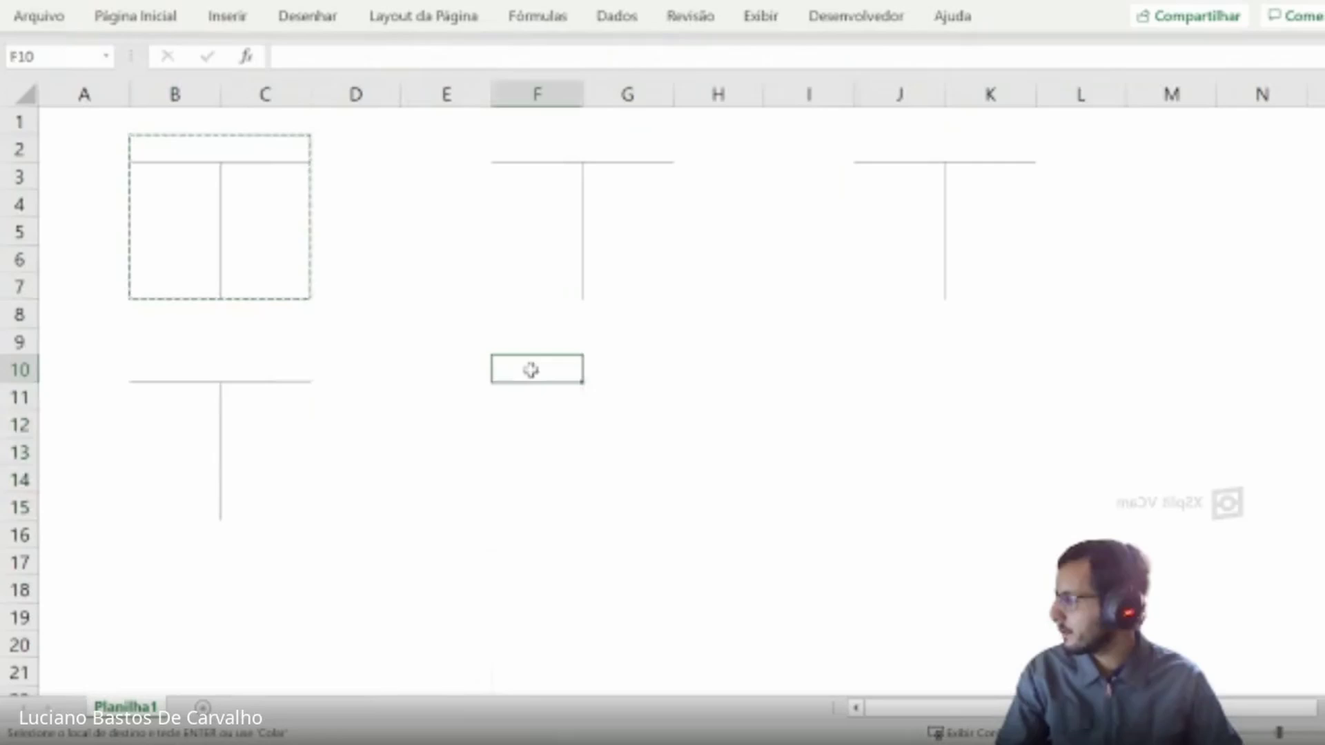
pyautogui.hotkey('ctrl', 'v')
pyautogui.click(895, 360)
pyautogui.hotkey('ctrl', 'v')
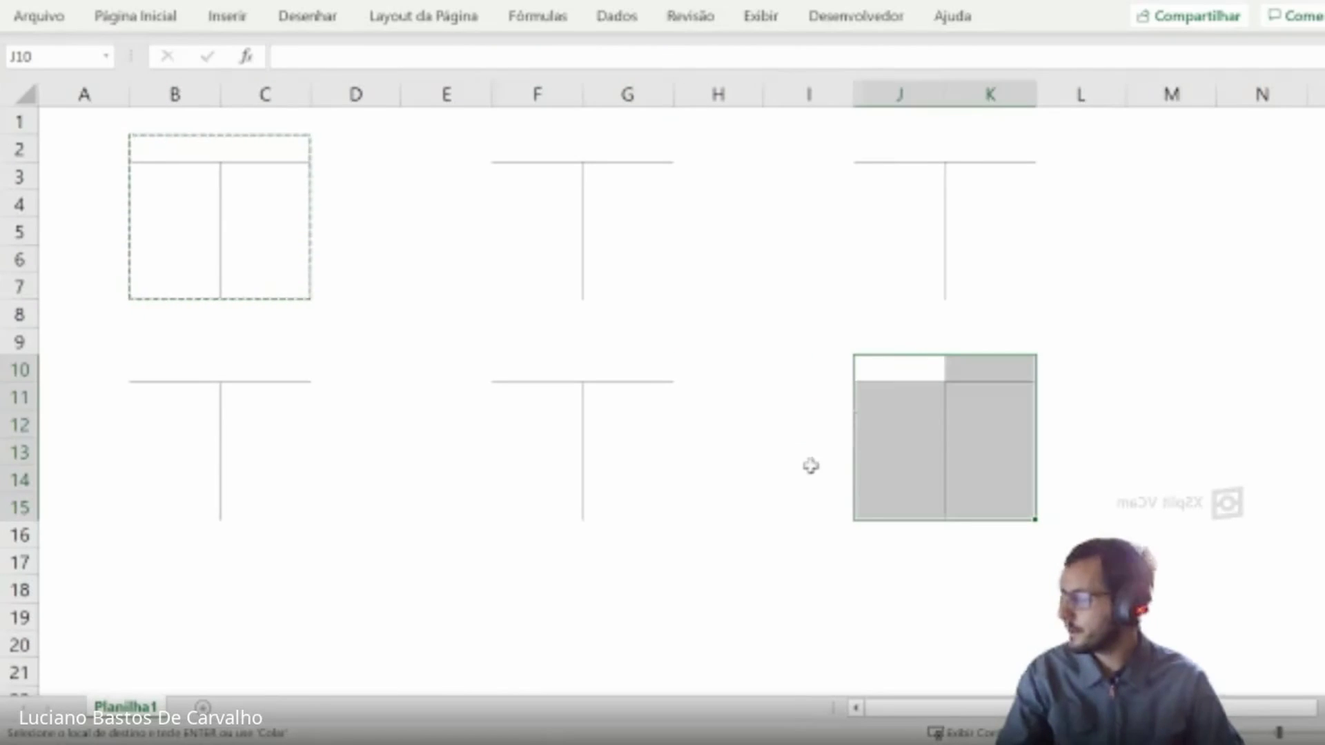
# - Paste a third row of T-accounts at B18, F18 and J18
pyautogui.click(158, 560)
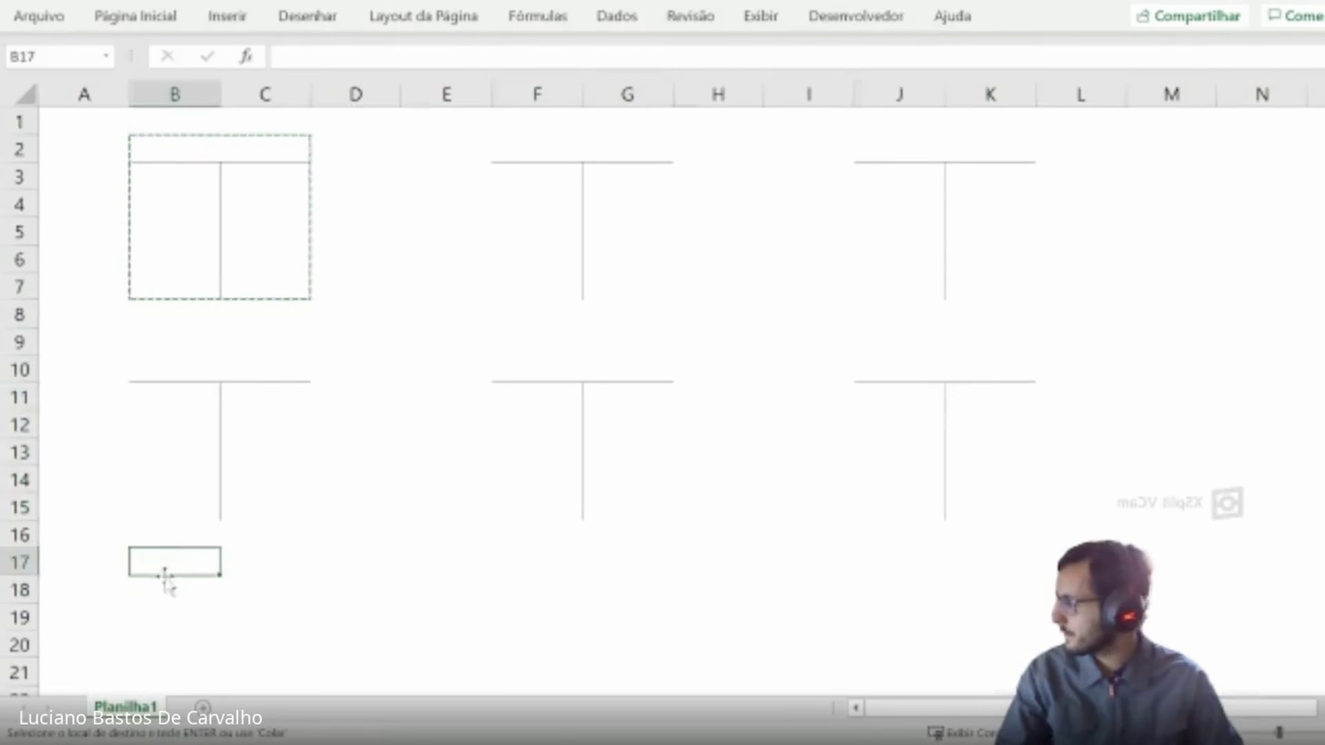
pyautogui.click(170, 588)
pyautogui.hotkey('ctrl', 'v')
pyautogui.click(545, 585)
pyautogui.hotkey('ctrl', 'v')
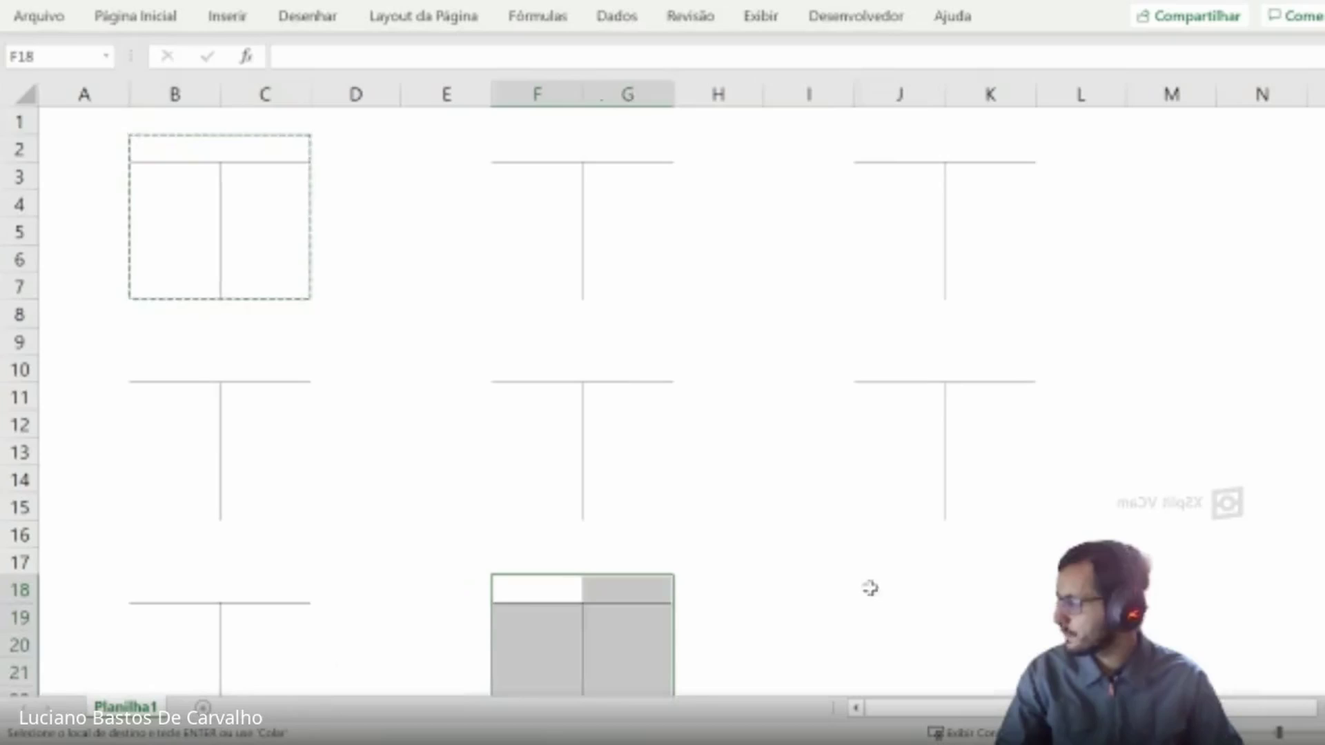
pyautogui.click(893, 586)
pyautogui.hotkey('ctrl', 'v')
# - Add a fourth column of T-accounts by pasting copies at N2, N10 and N18
pyautogui.click(1273, 151)
pyautogui.hotkey('ctrl', 'v')
pyautogui.click(1235, 367)
pyautogui.hotkey('ctrl', 'v')
pyautogui.click(1257, 591)
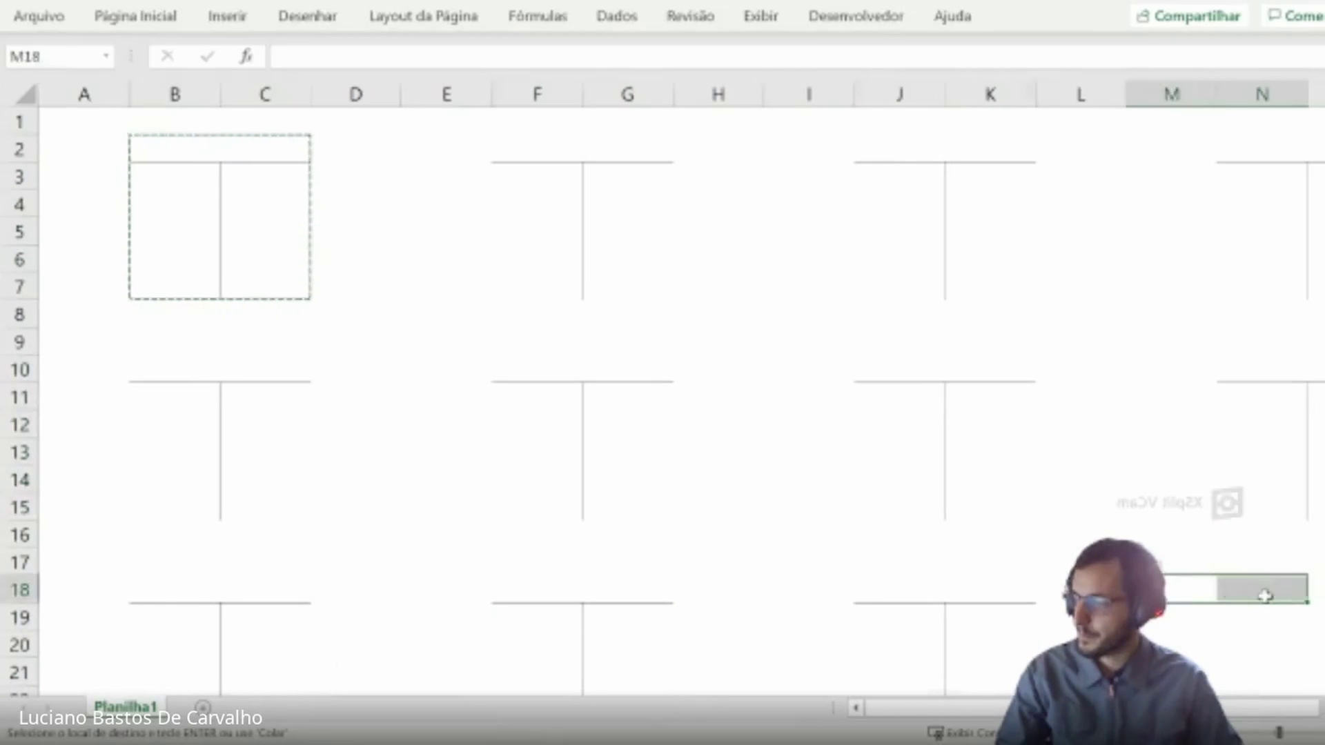
pyautogui.hotkey('ctrl', 'v')
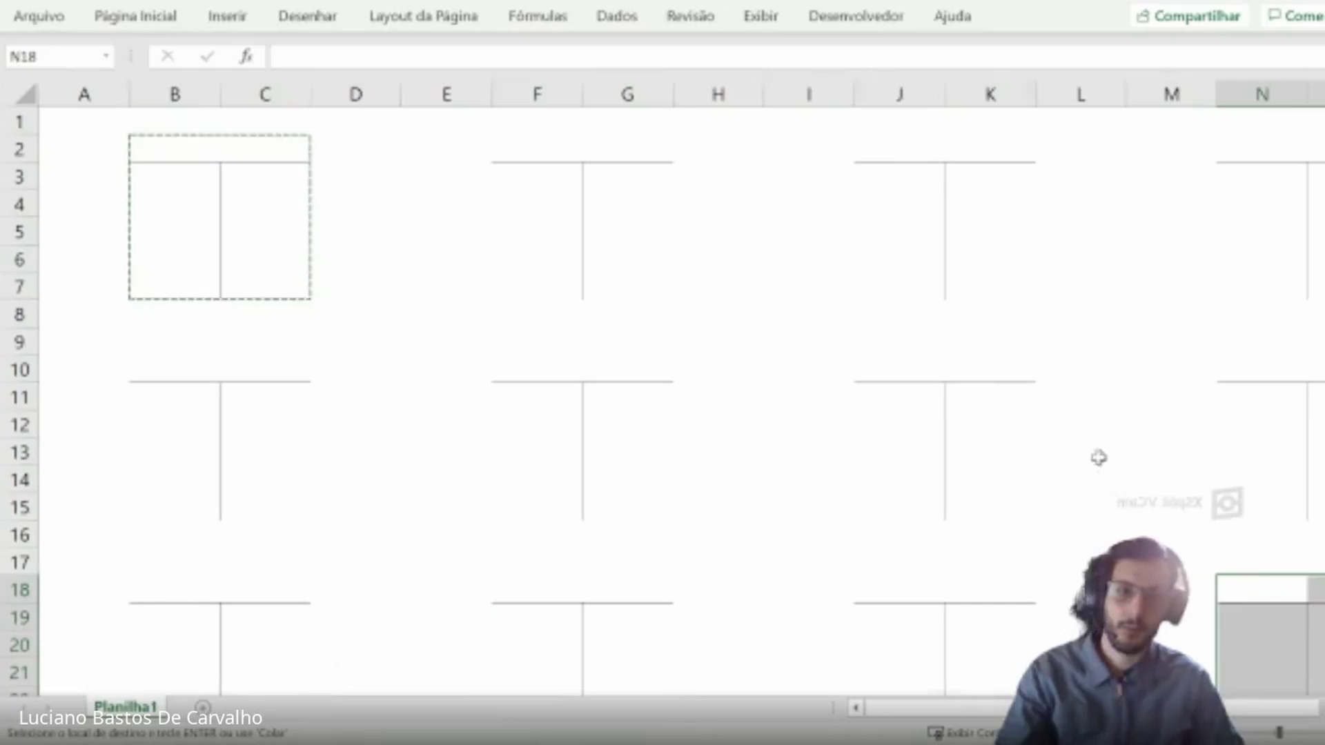
pyautogui.press('Escape')
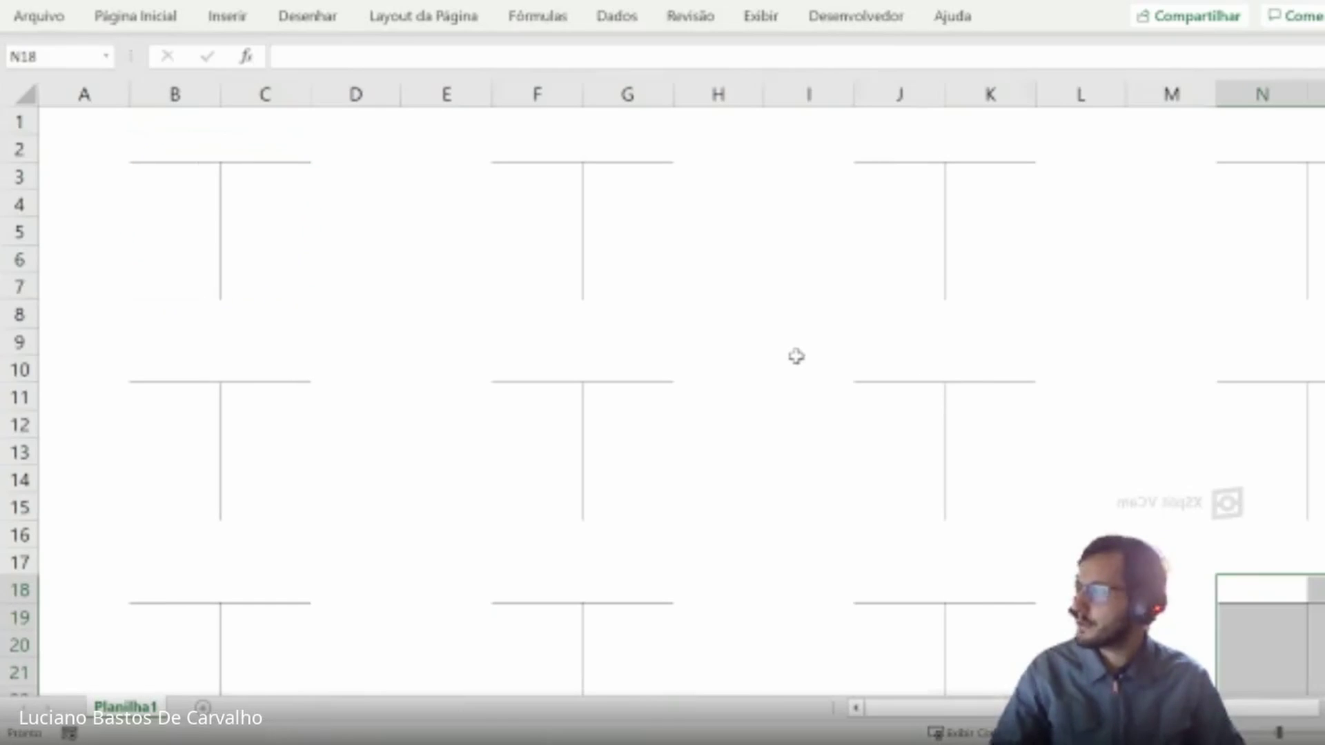
pyautogui.scroll(-1, 796, 356)
pyautogui.click(779, 333)
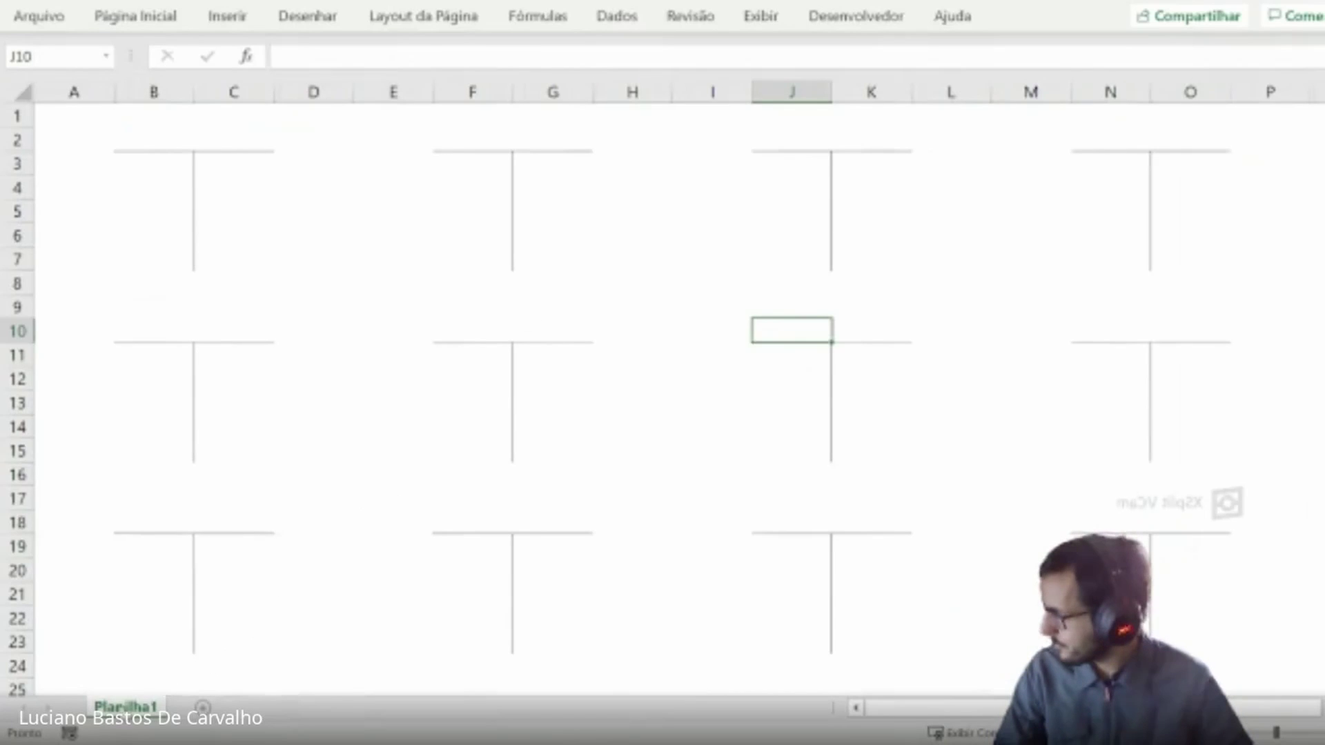
# - Rename the sheet with the T-accounts as razonete
pyautogui.rightClick(124, 707)
pyautogui.click(207, 462)
pyautogui.write('Razonete')
pyautogui.press('Return')
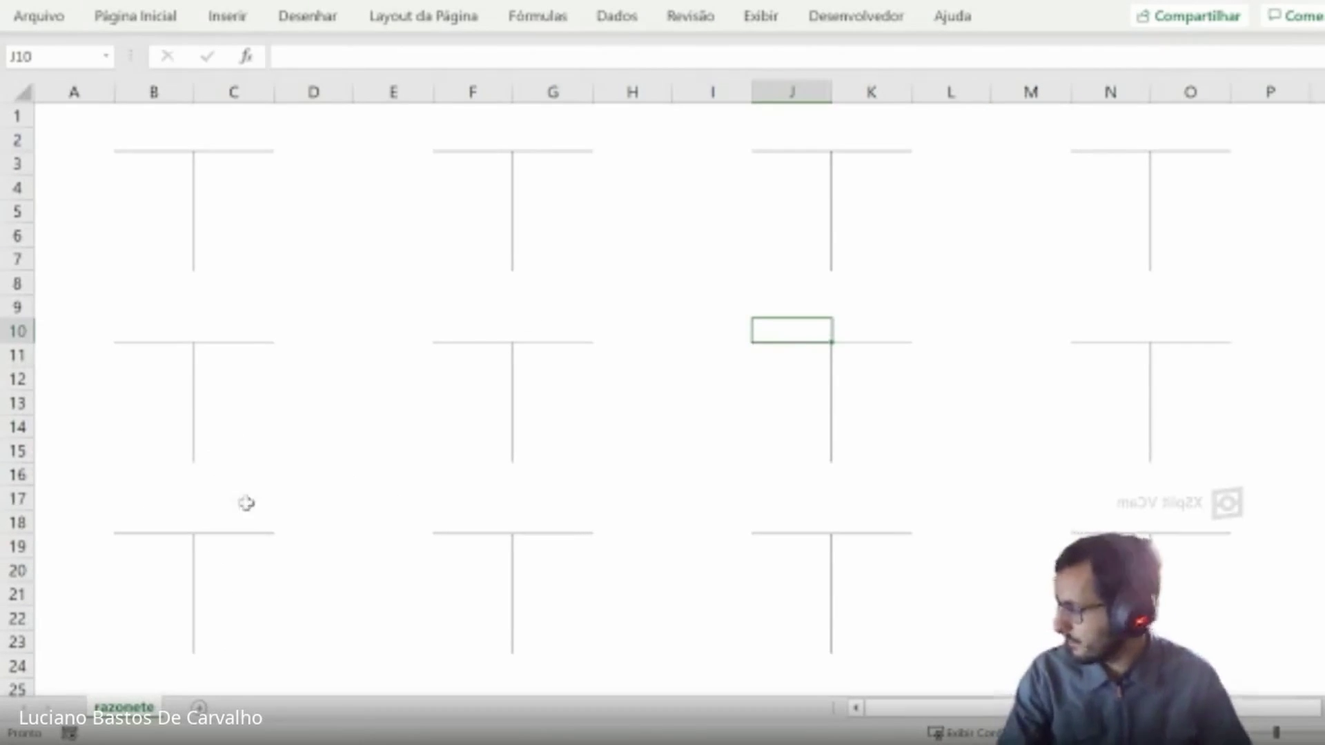
# - Add a new sheet and name it fatos contabeis
pyautogui.click(206, 707)
pyautogui.rightClick(203, 708)
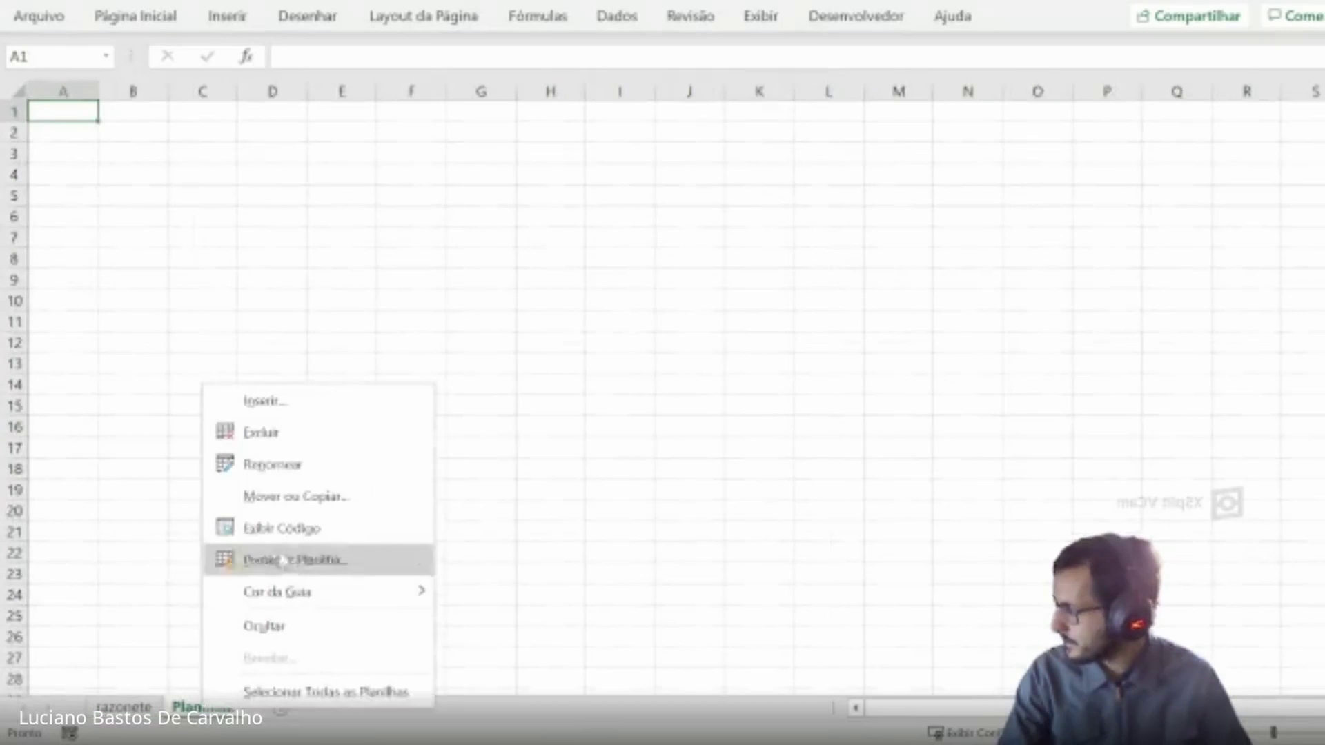
pyautogui.click(310, 461)
pyautogui.write('fatos contabeis')
pyautogui.press('Return')
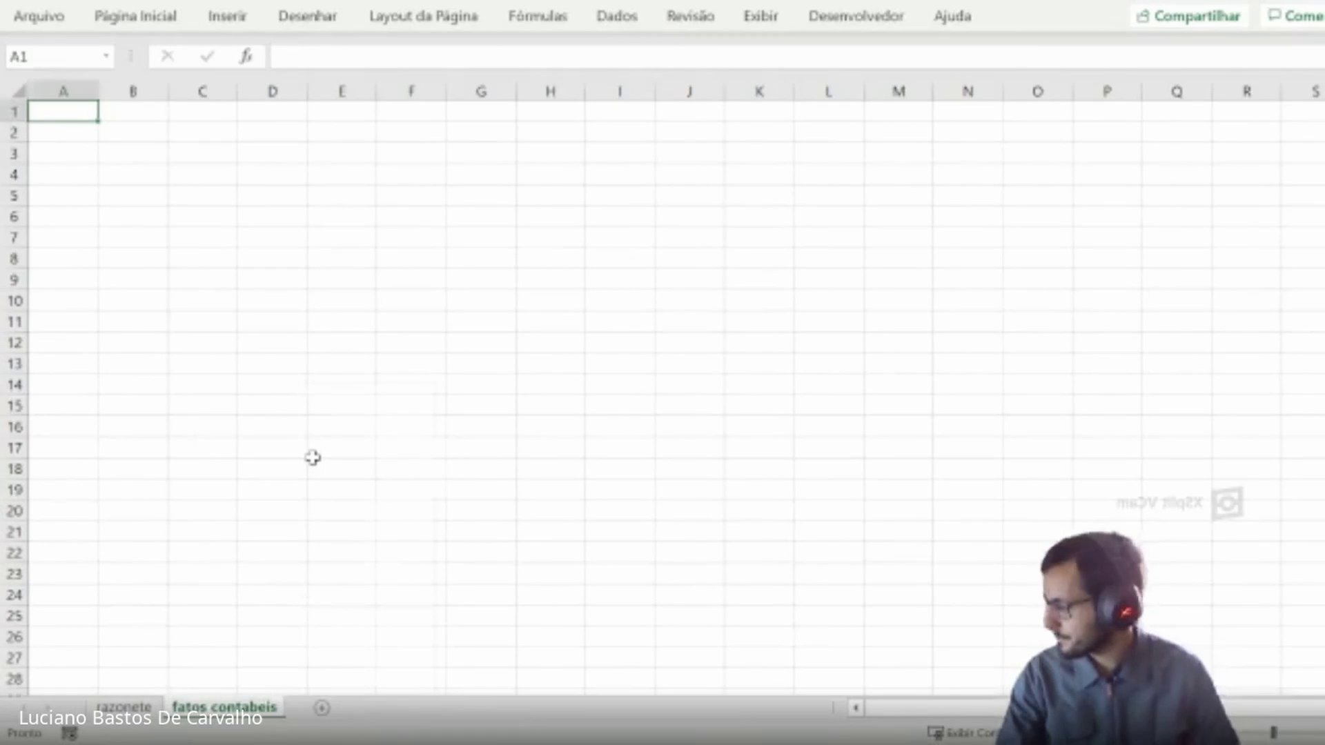
# - Enter "Compra de veículo à vista por R$ 25.000" in B2 and fit column B to its text
pyautogui.click(149, 136)
pyautogui.write('Compra de')
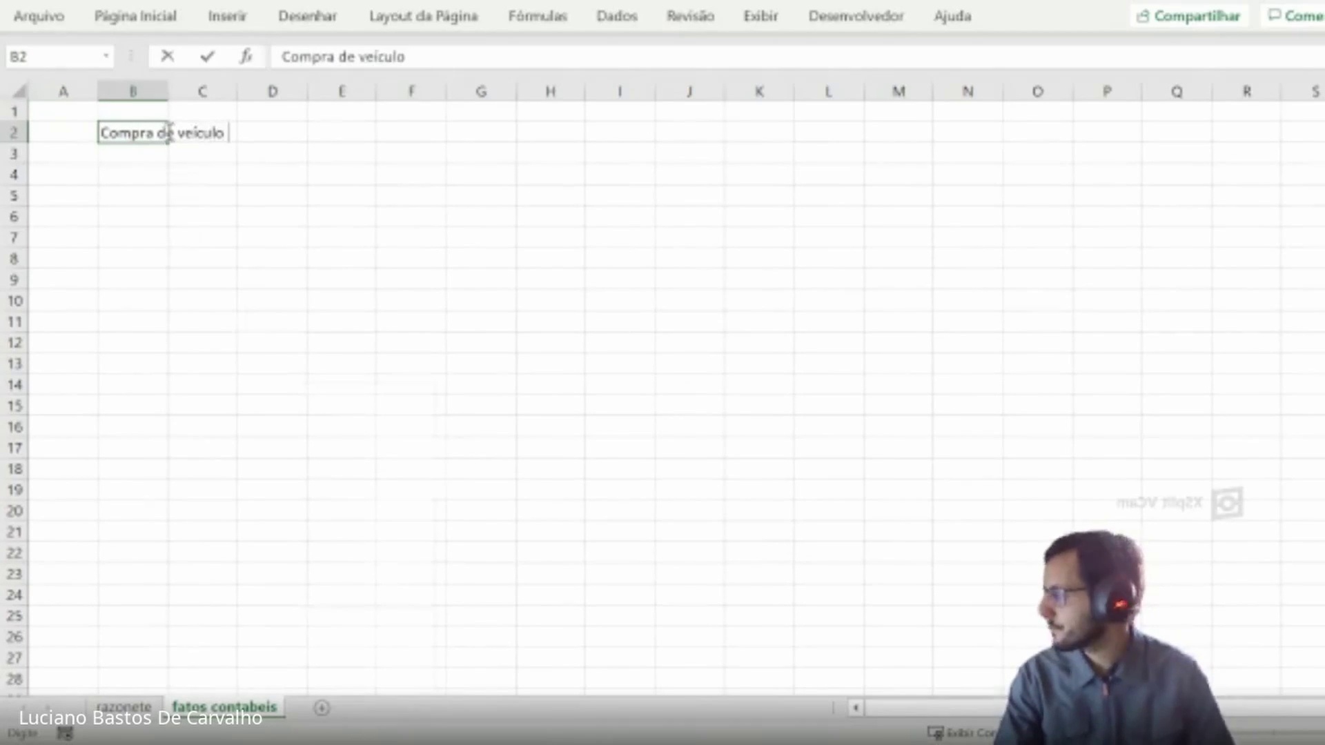
pyautogui.write('veículo à vista por R$ 25.')
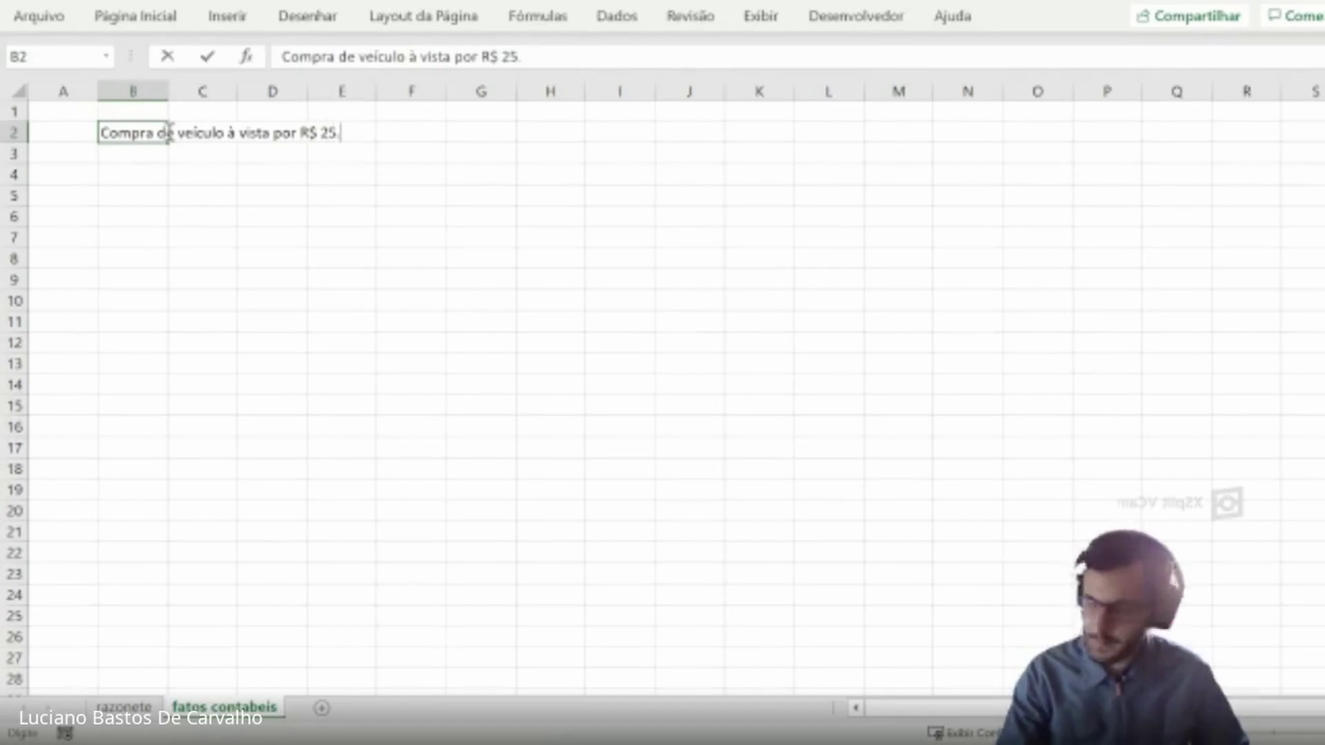
pyautogui.write('000')
pyautogui.press('Return')
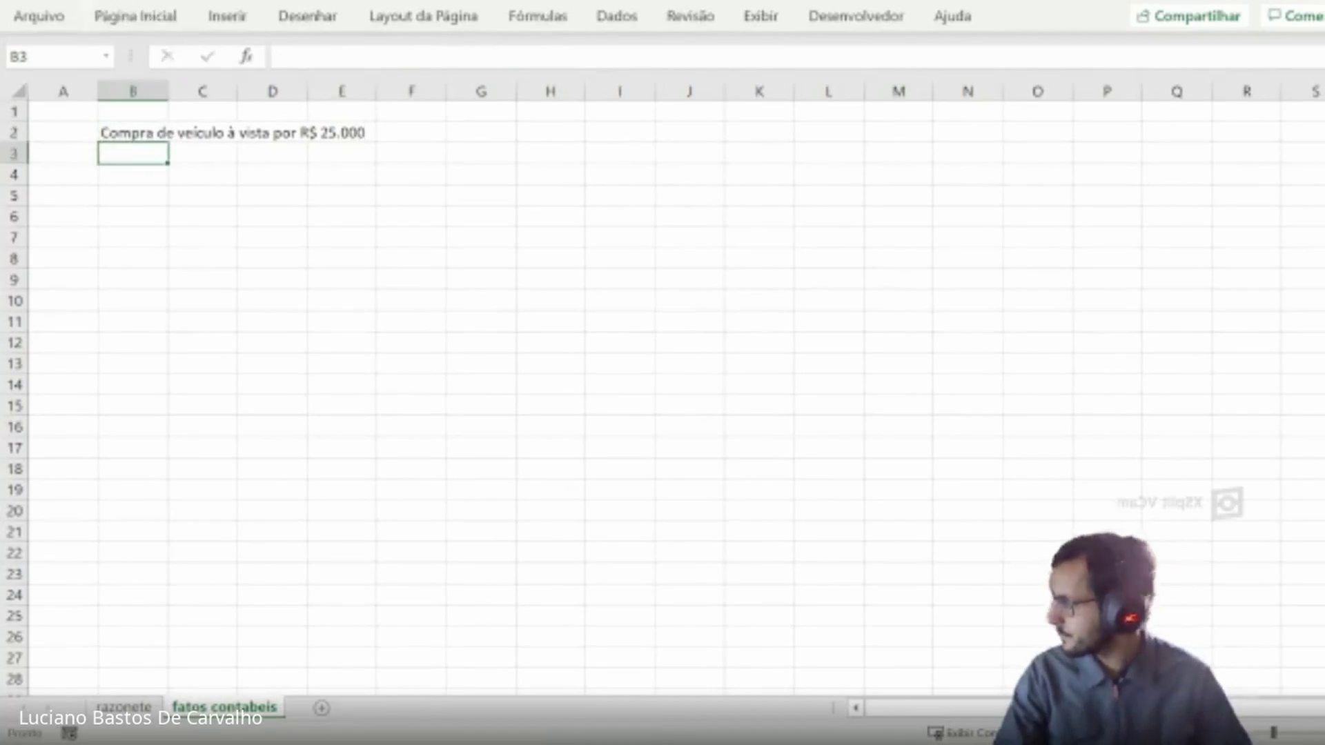
pyautogui.doubleClick(168, 97)
# - Number the cells A2:A4 as 1, 2 and 3
pyautogui.click(82, 134)
pyautogui.write('1')
pyautogui.press('Return')
pyautogui.write('2')
pyautogui.press('Return')
pyautogui.write('3')
pyautogui.press('Return')
# - Enter "Compra de estoque por R$ 5.000 a prazo" in B3
pyautogui.press('Up')
pyautogui.press('Up')
pyautogui.press('Right')
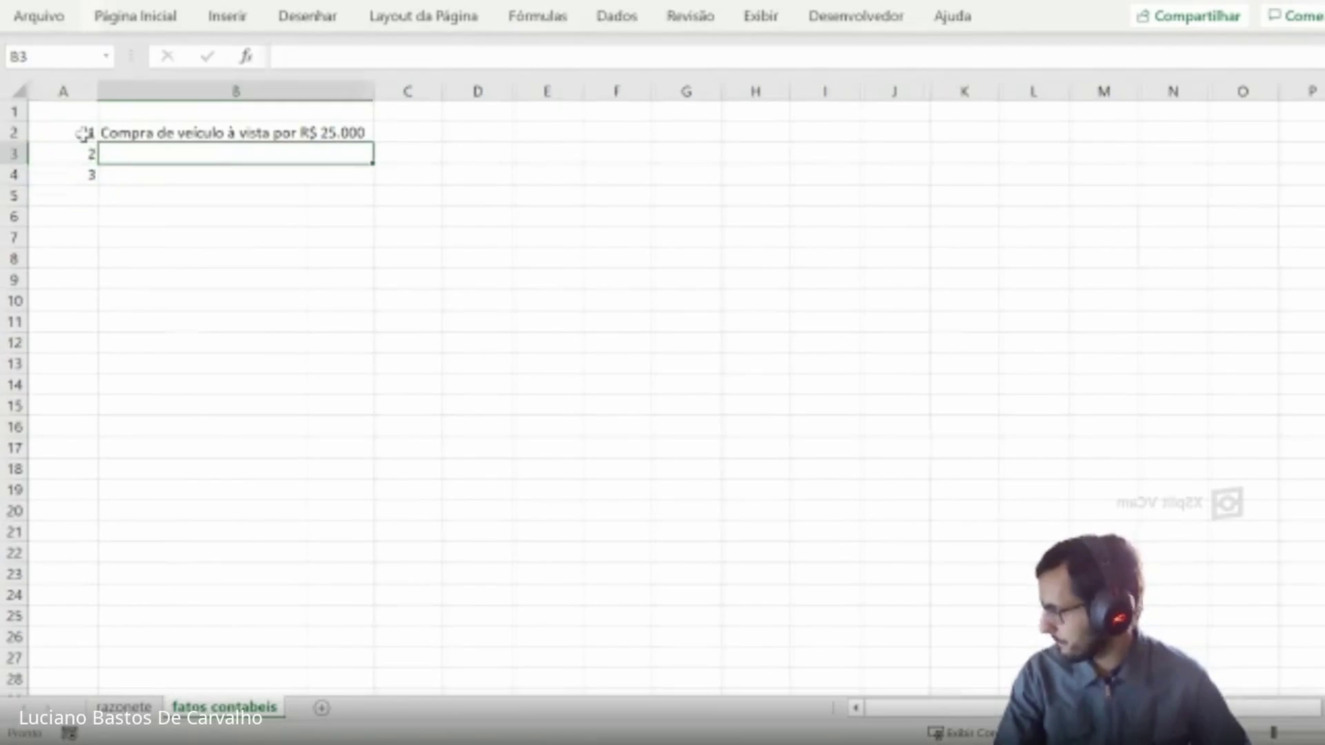
pyautogui.write('Com')
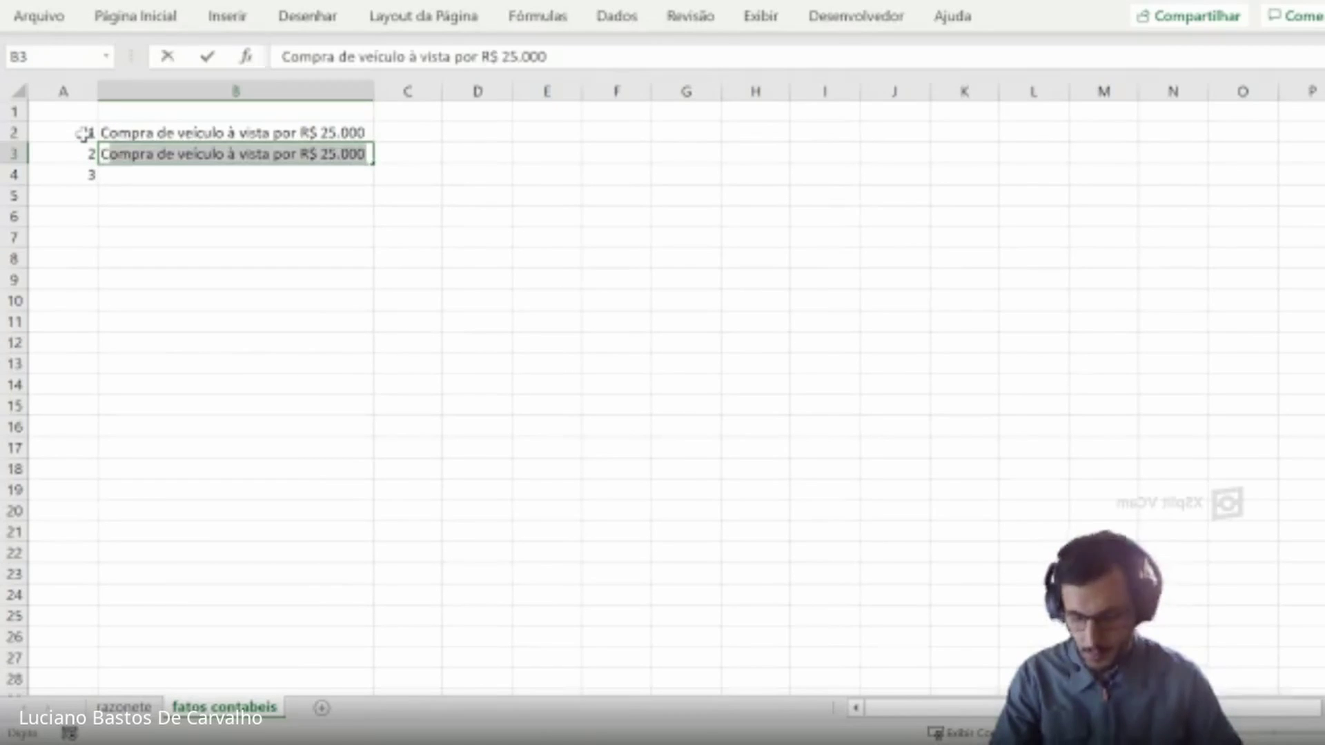
pyautogui.write('pra de fo')
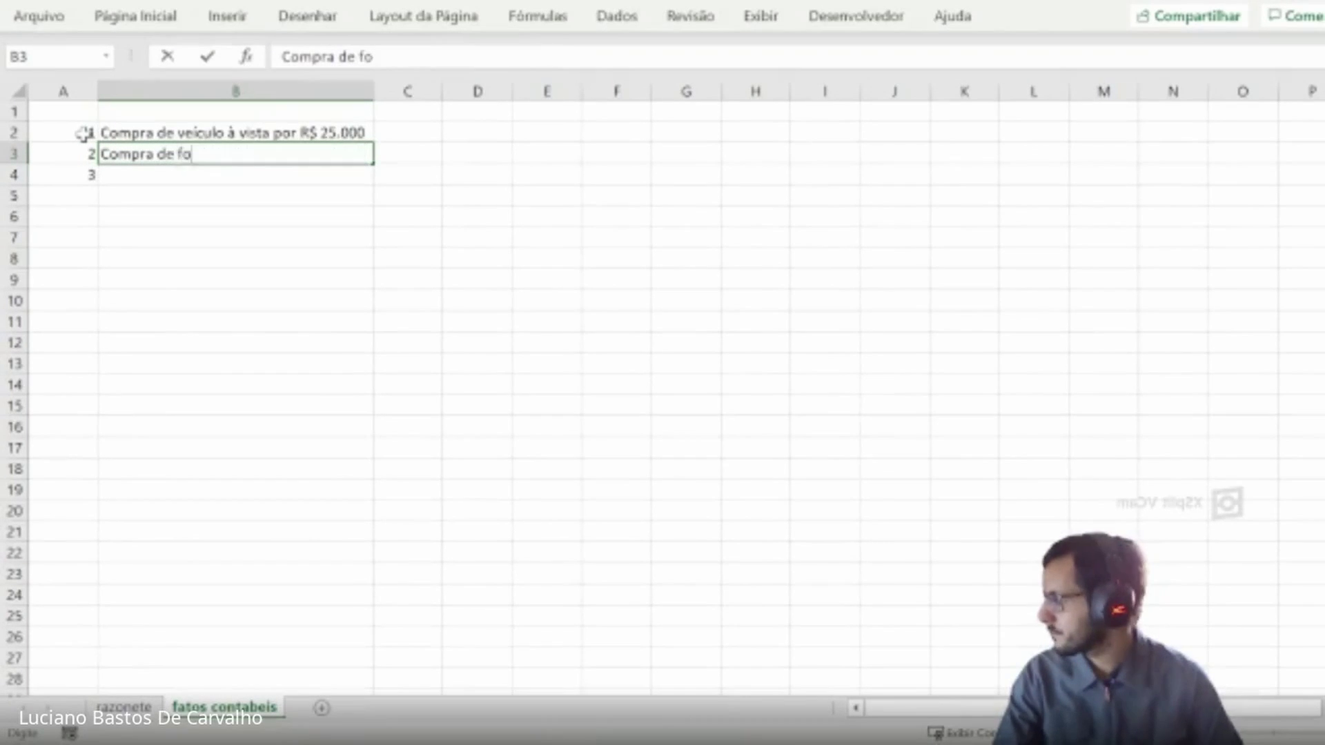
pyautogui.write('oque')
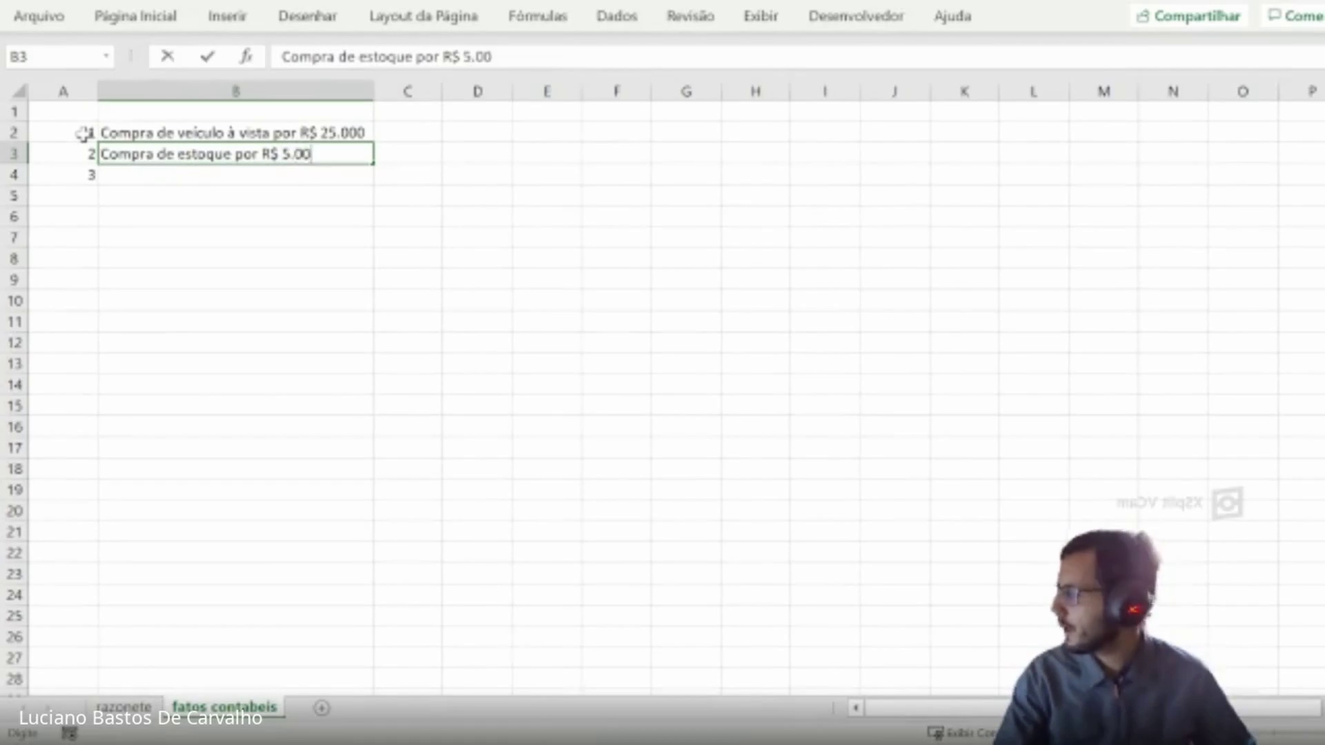
pyautogui.write('por R$ 5.000 a p')
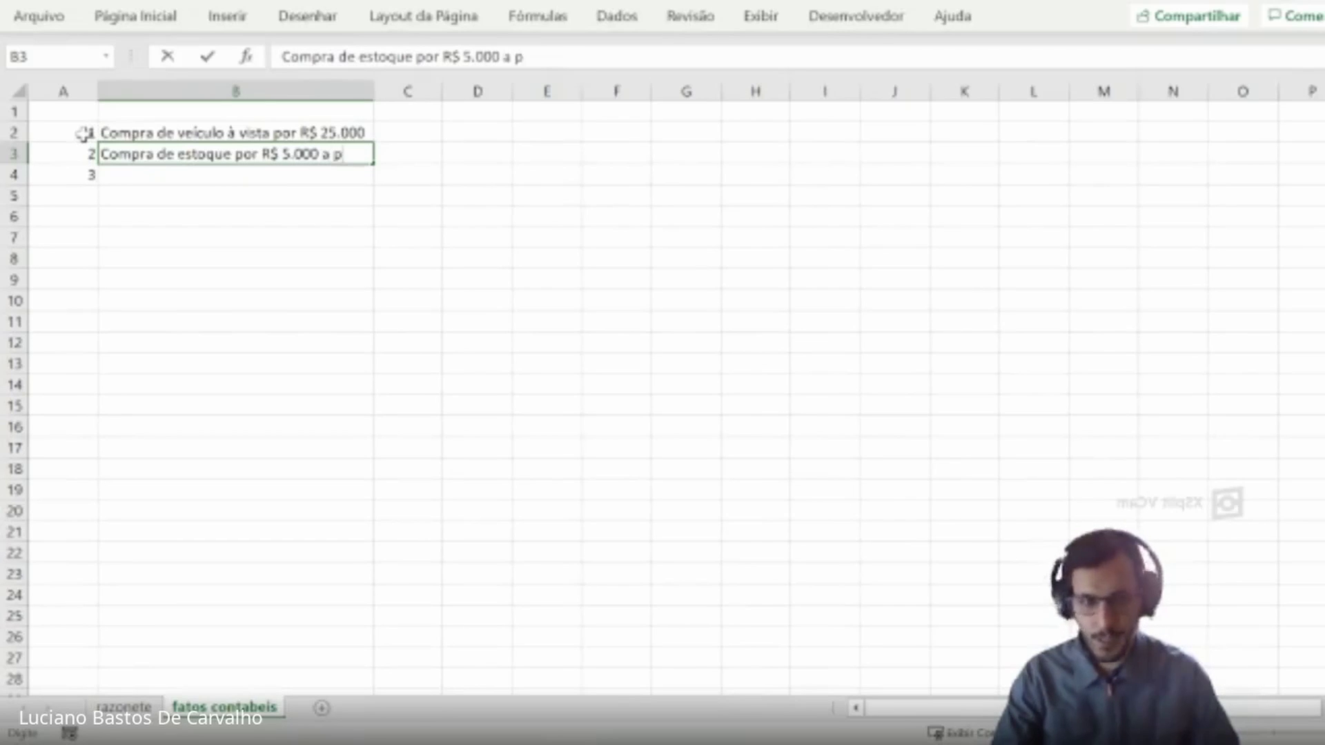
pyautogui.write('razo')
pyautogui.press('Return')
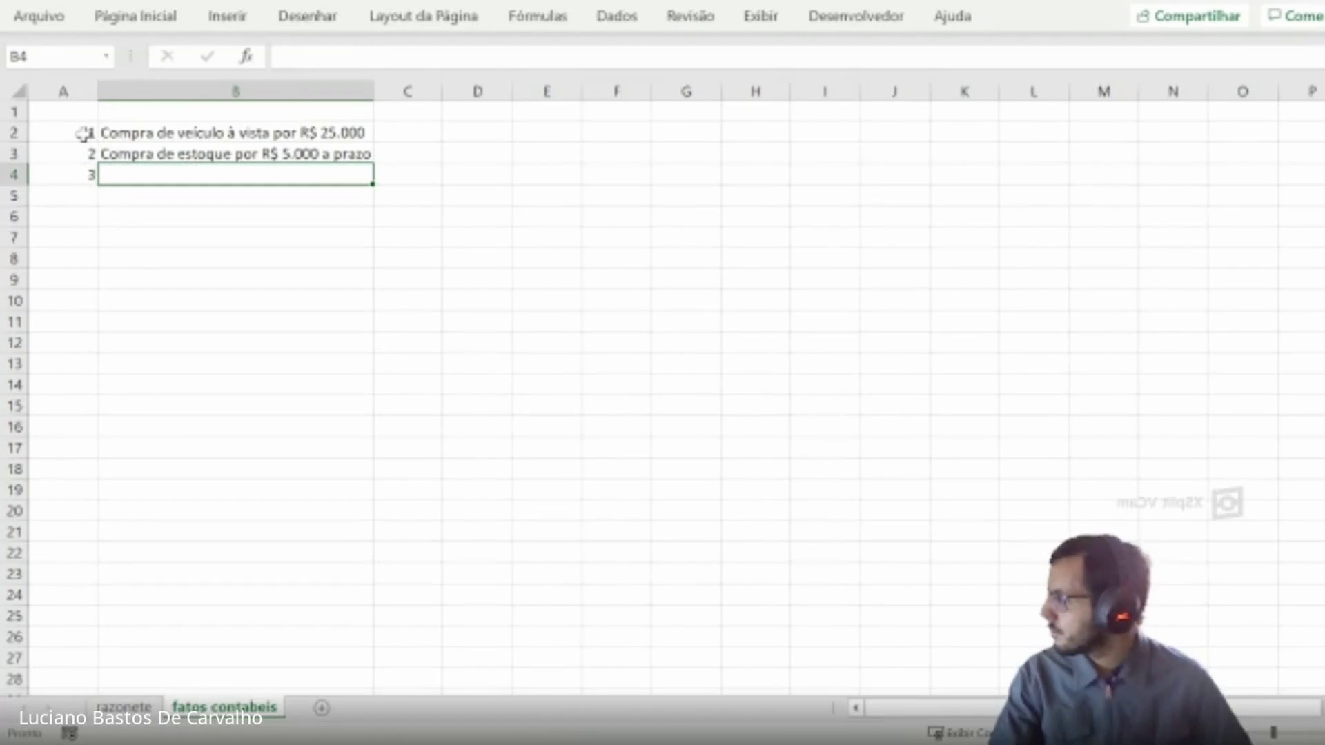
# - Renumber the accounting facts so that A1:A3 hold 1, 2 and 3, leaving A4 empty
pyautogui.press('Left')
pyautogui.click(82, 133)
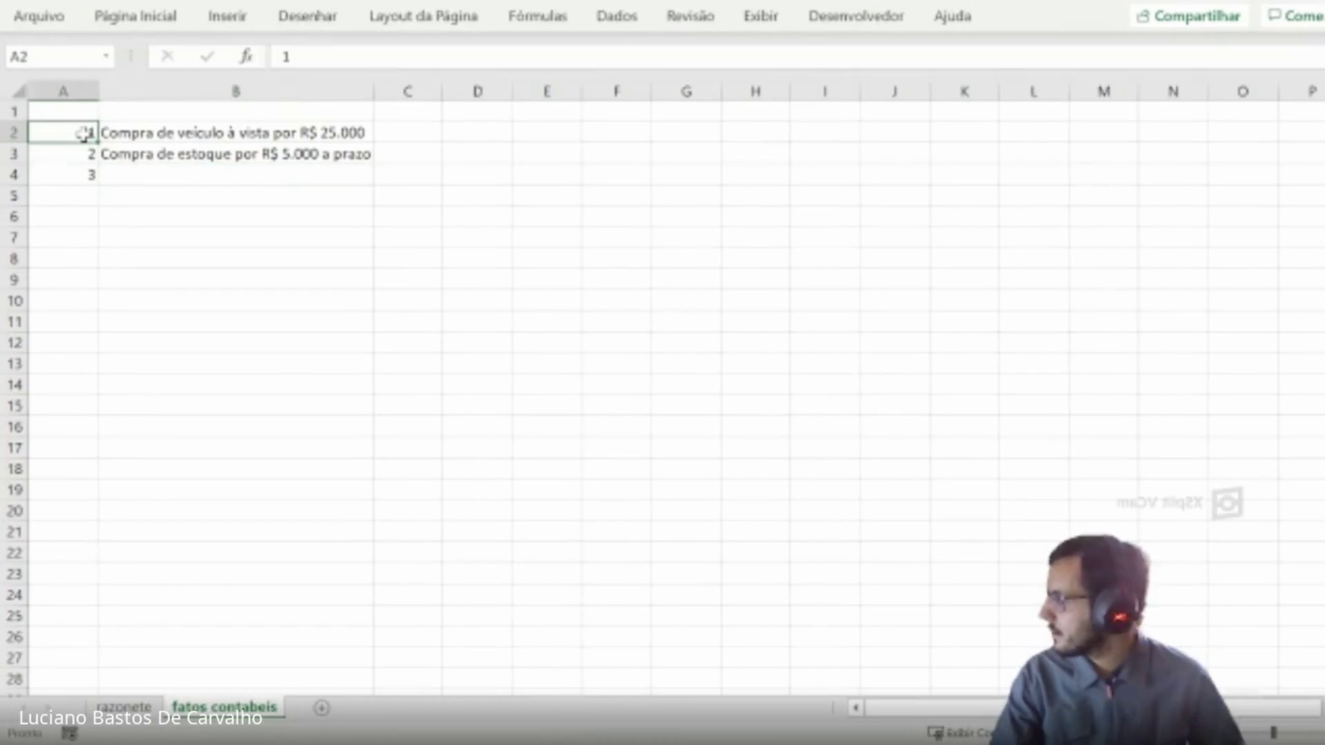
pyautogui.write('3')
pyautogui.press('Return')
pyautogui.press('Return')
pyautogui.press('Up')
pyautogui.press('Up')
pyautogui.write('2')
pyautogui.press('Return')
pyautogui.write('3')
pyautogui.press('Return')
pyautogui.press('Up')
pyautogui.press('Up')
pyautogui.press('Up')
pyautogui.write('1')
# - Enter "Abertura de empresa com depósito de R$ 100.000" in B1 as the first accounting fact
pyautogui.press('Tab')
pyautogui.write('Abertura de empresa com dep')
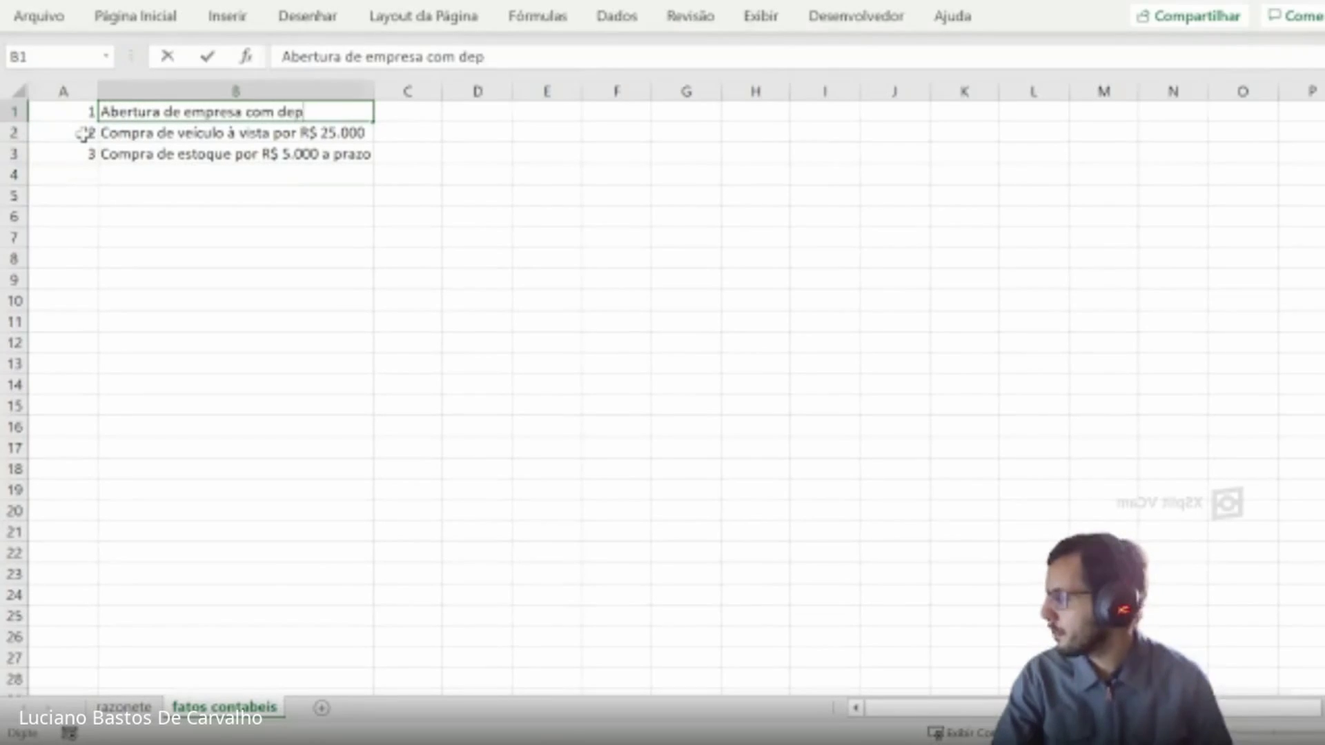
pyautogui.write('ito d')
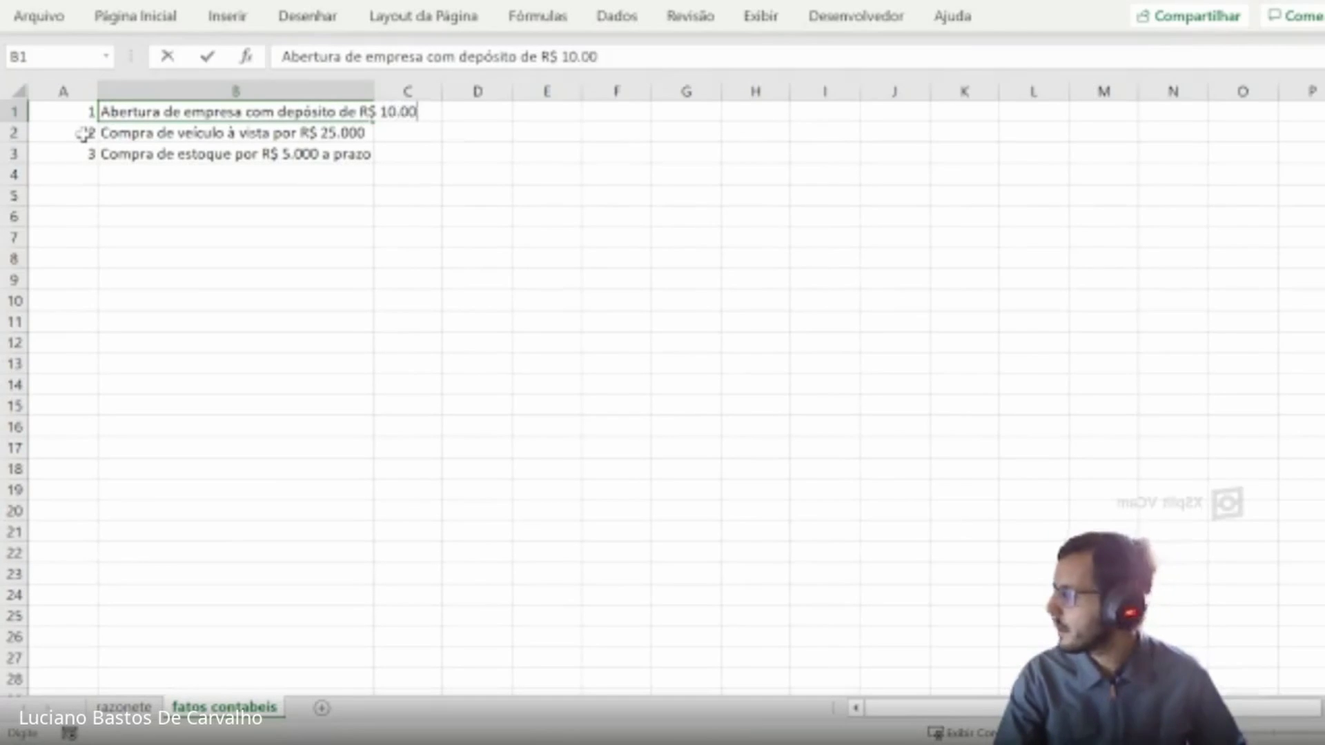
pyautogui.write('e R$ 100.000')
pyautogui.press('Return')
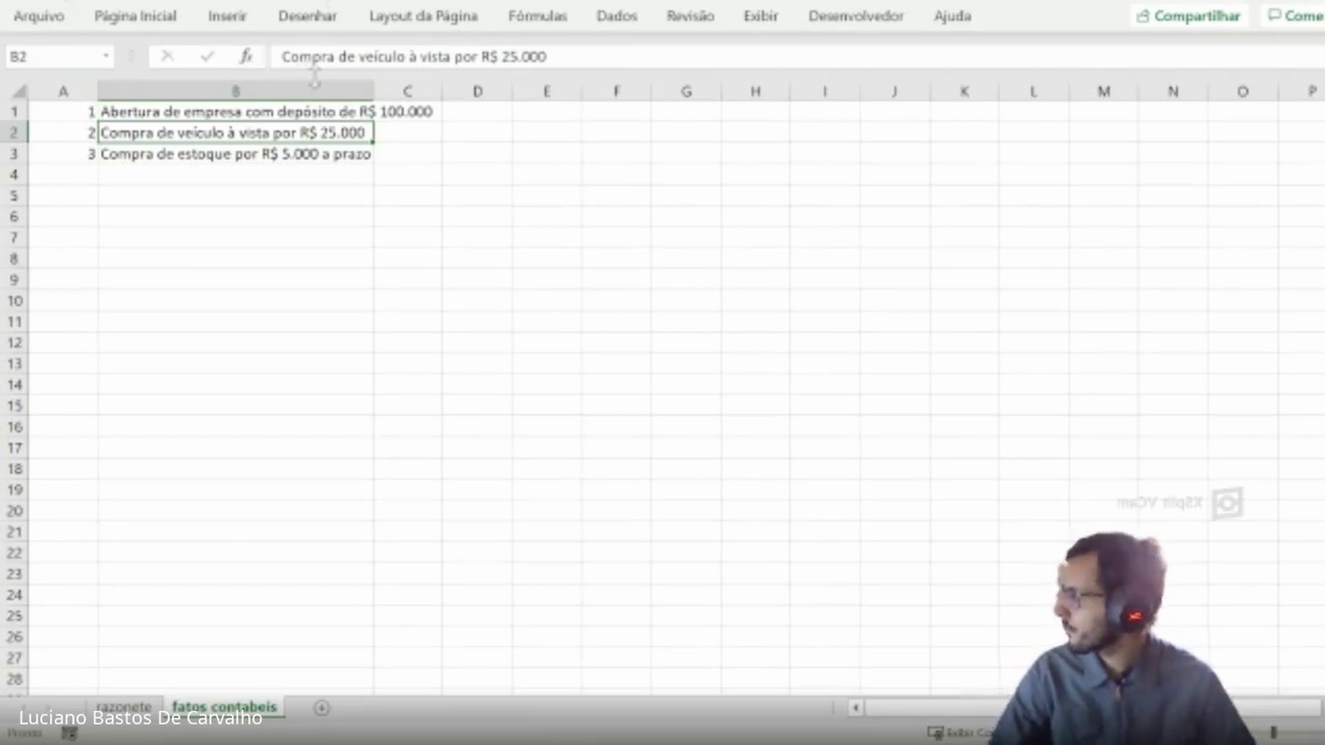
# - Fit the widths of columns A and B to their contents
pyautogui.doubleClick(374, 92)
pyautogui.scroll(2, 349, 283)
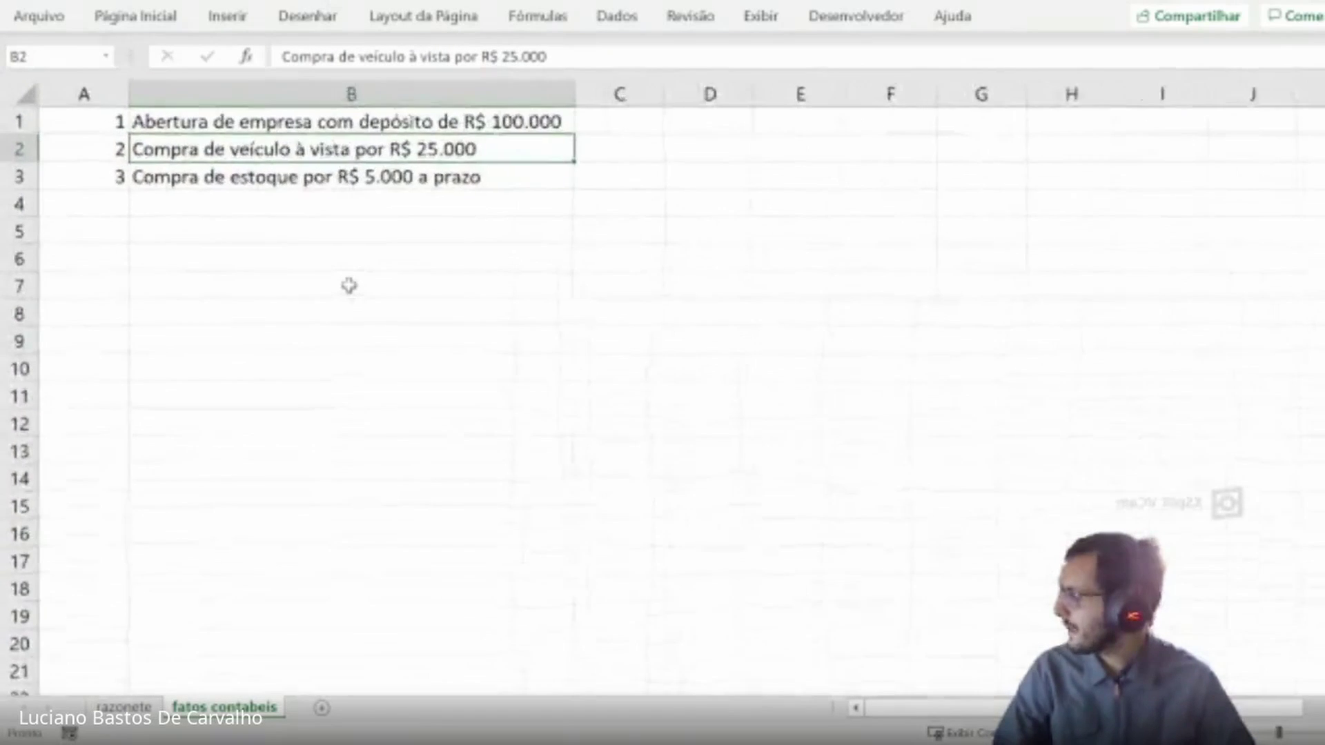
pyautogui.scroll(5, 350, 286)
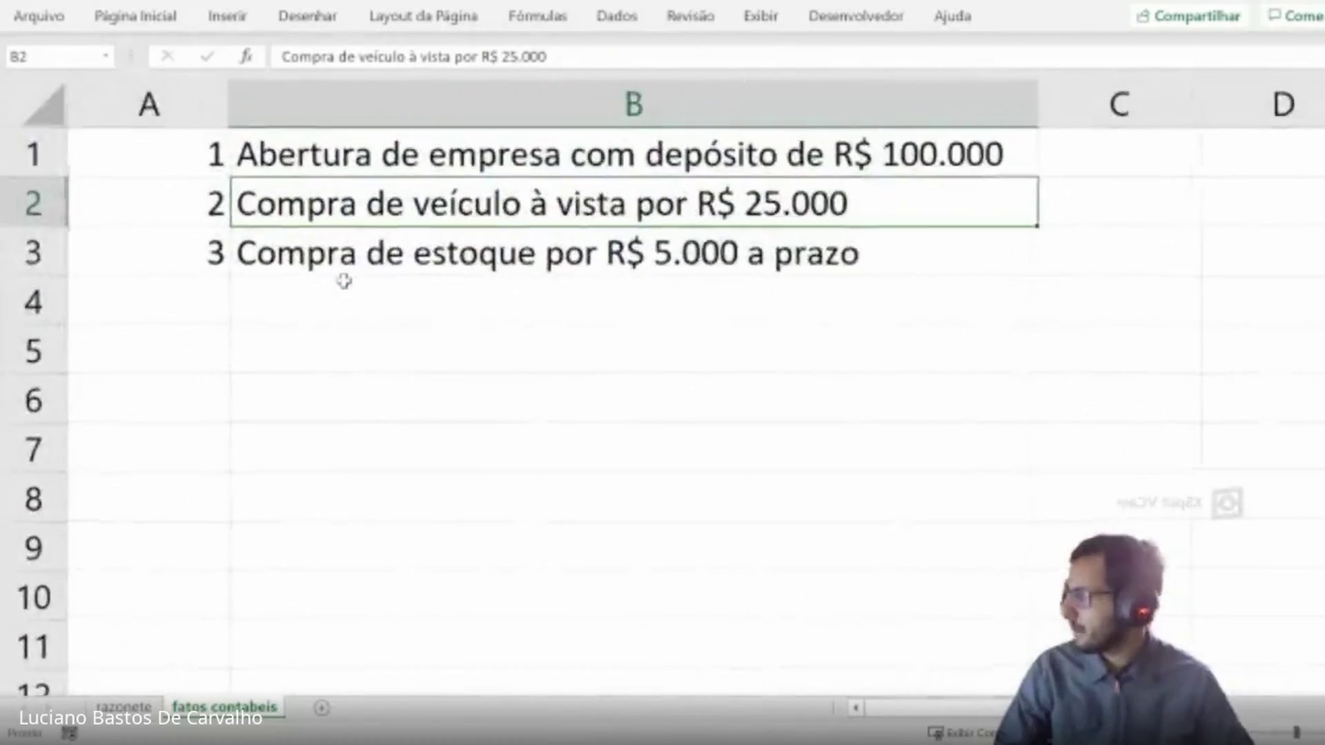
pyautogui.scroll(1, 344, 281)
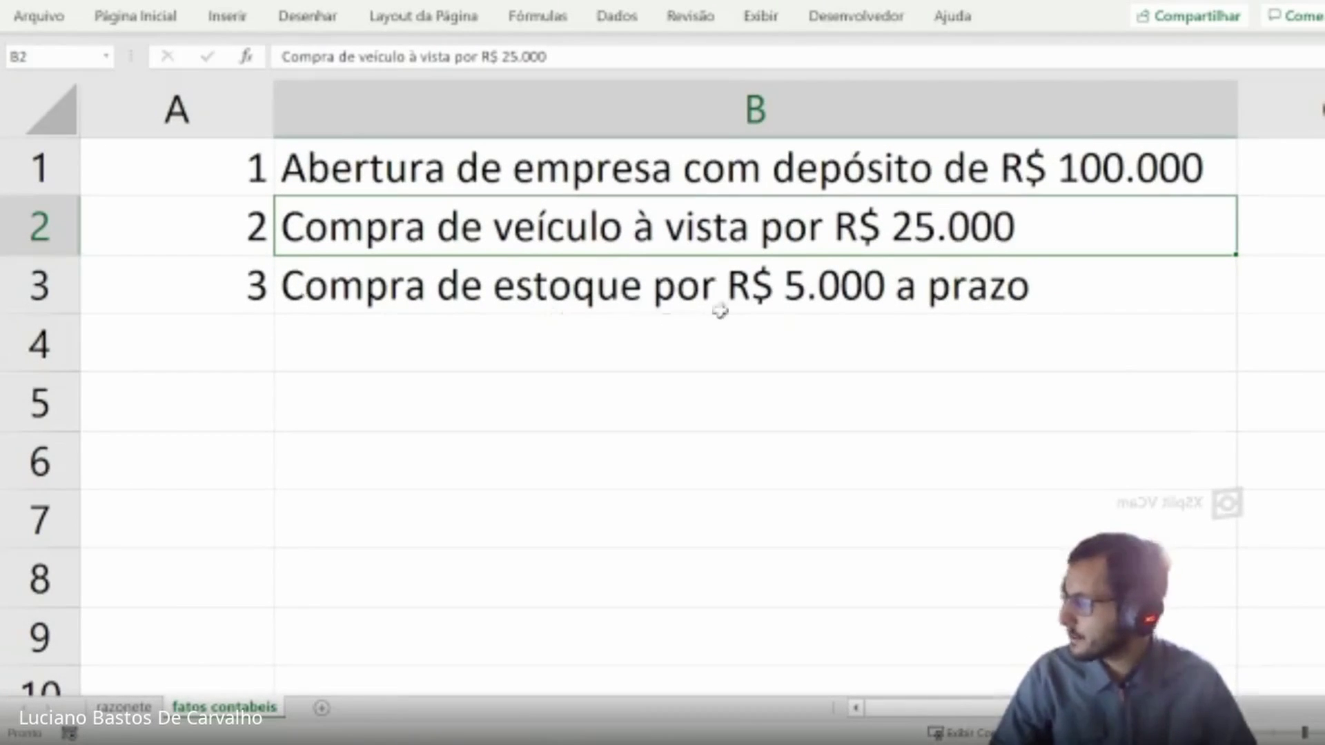
pyautogui.click(745, 298)
pyautogui.doubleClick(274, 109)
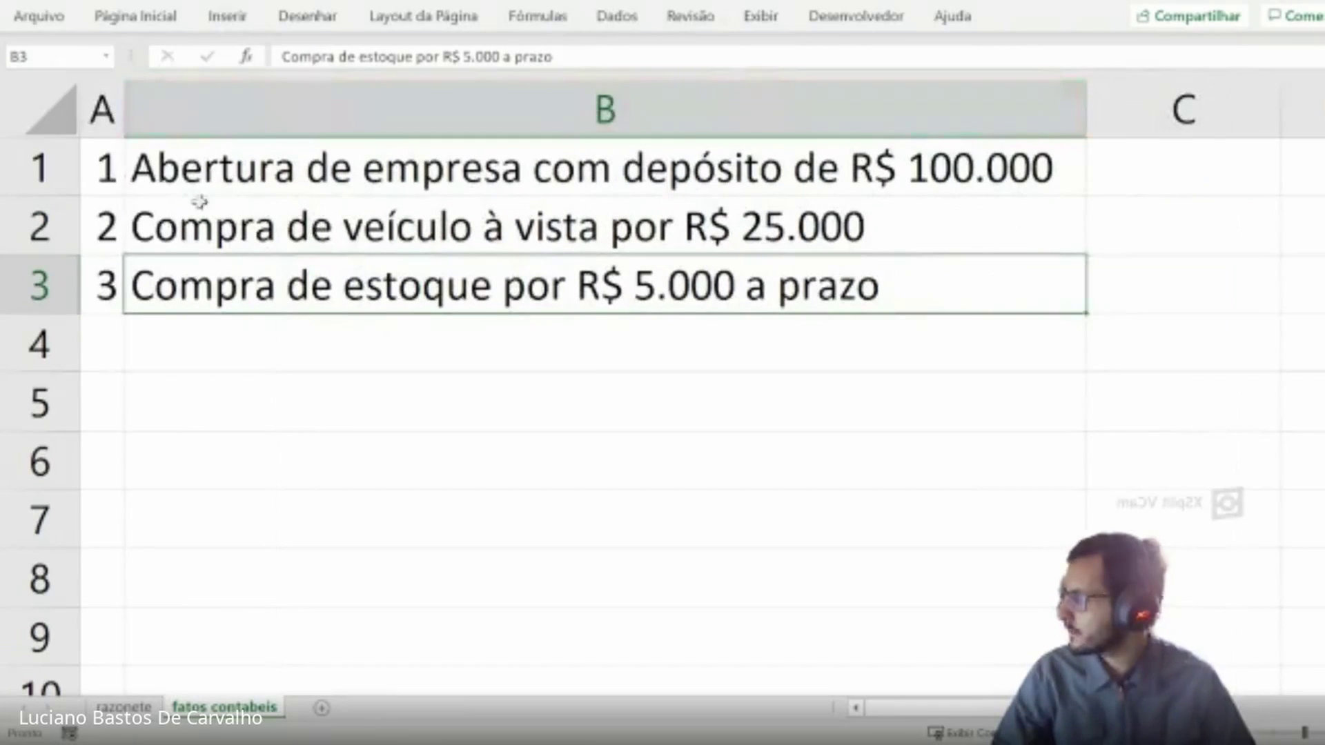
pyautogui.moveTo(96, 172); pyautogui.dragTo(452, 176)
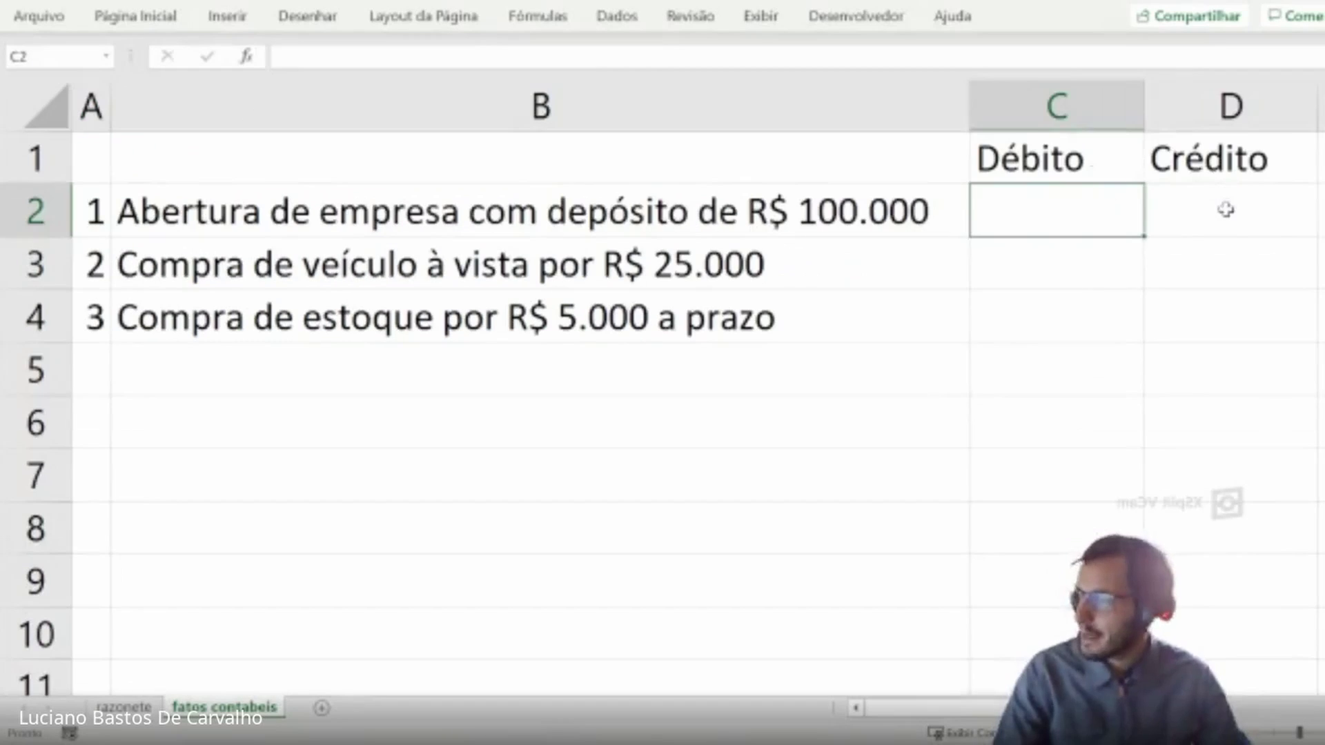
# - Classify the company-opening fact by entering "Capital social" as its credit in D2 and "Banco" as its debit in C2
pyautogui.click(1225, 211)
pyautogui.write('Capital social')
pyautogui.press('Return')
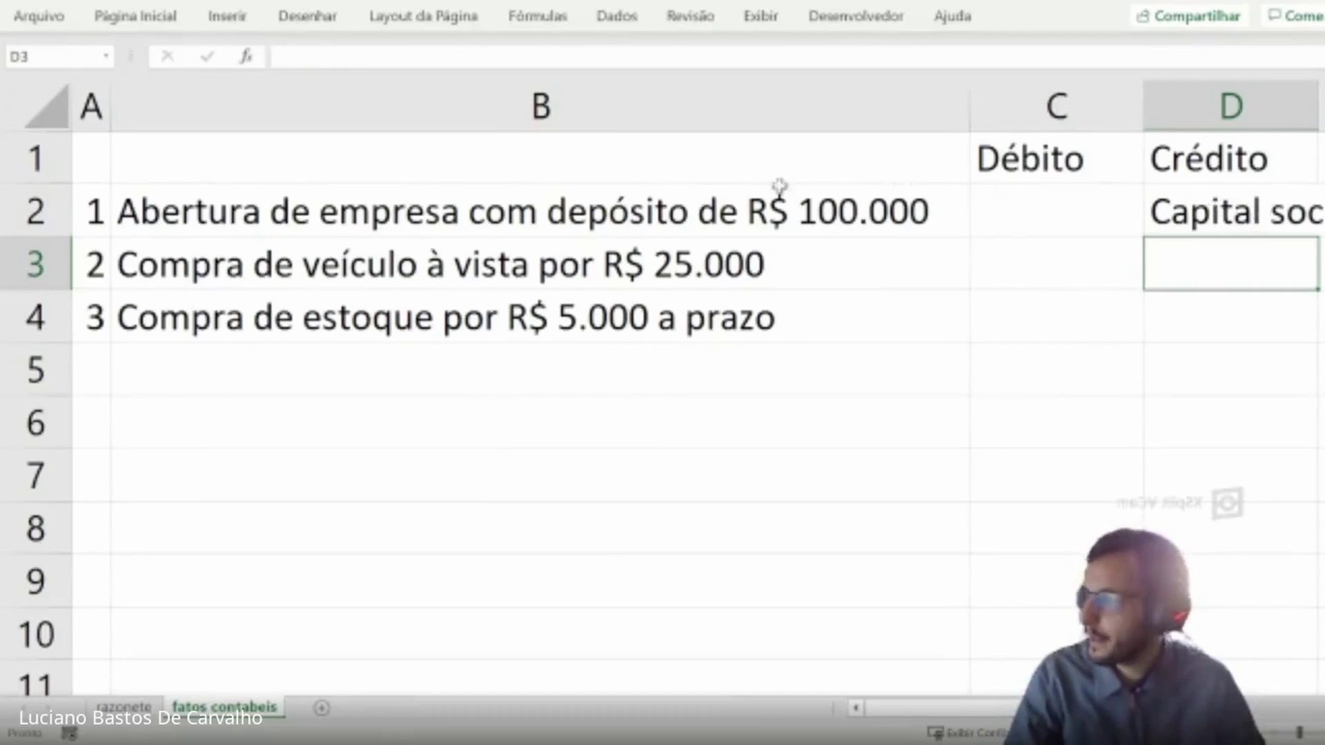
pyautogui.click(784, 219)
pyautogui.click(1083, 216)
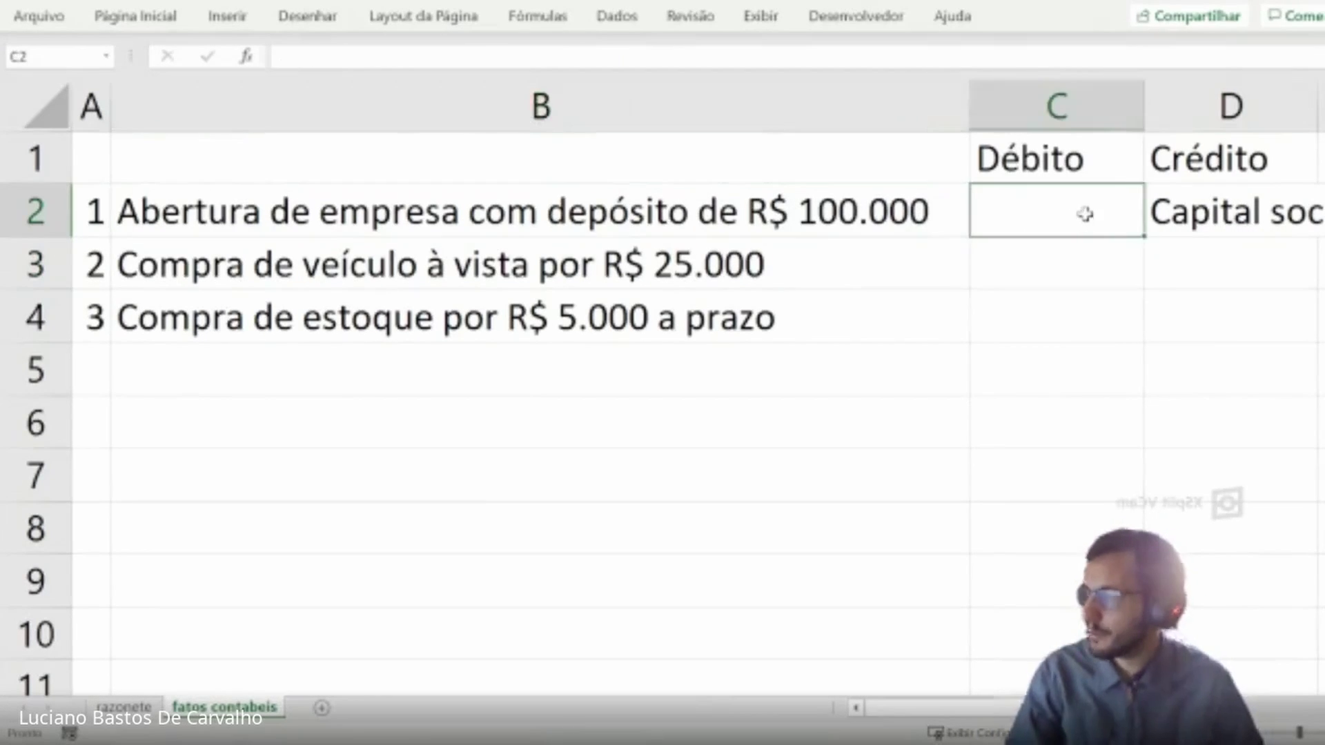
pyautogui.doubleClick(1084, 214)
pyautogui.write('Banco')
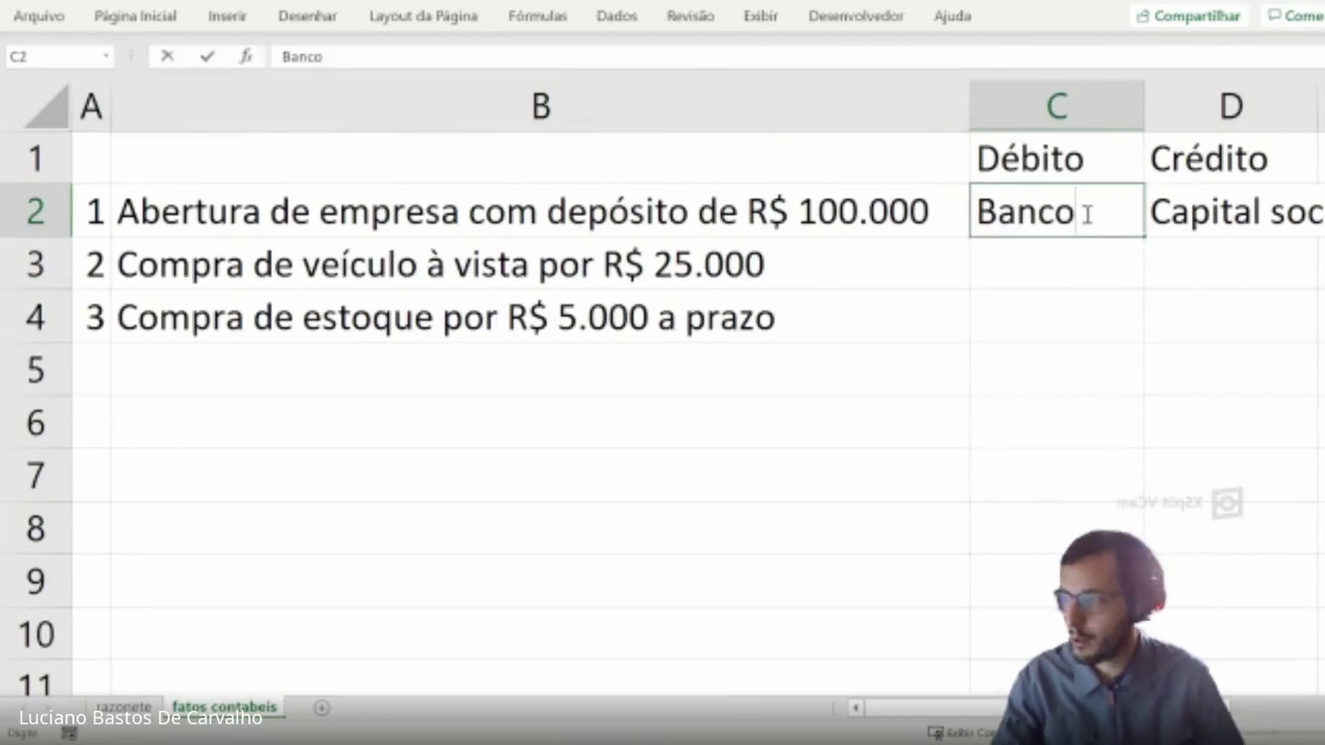
pyautogui.press('Return')
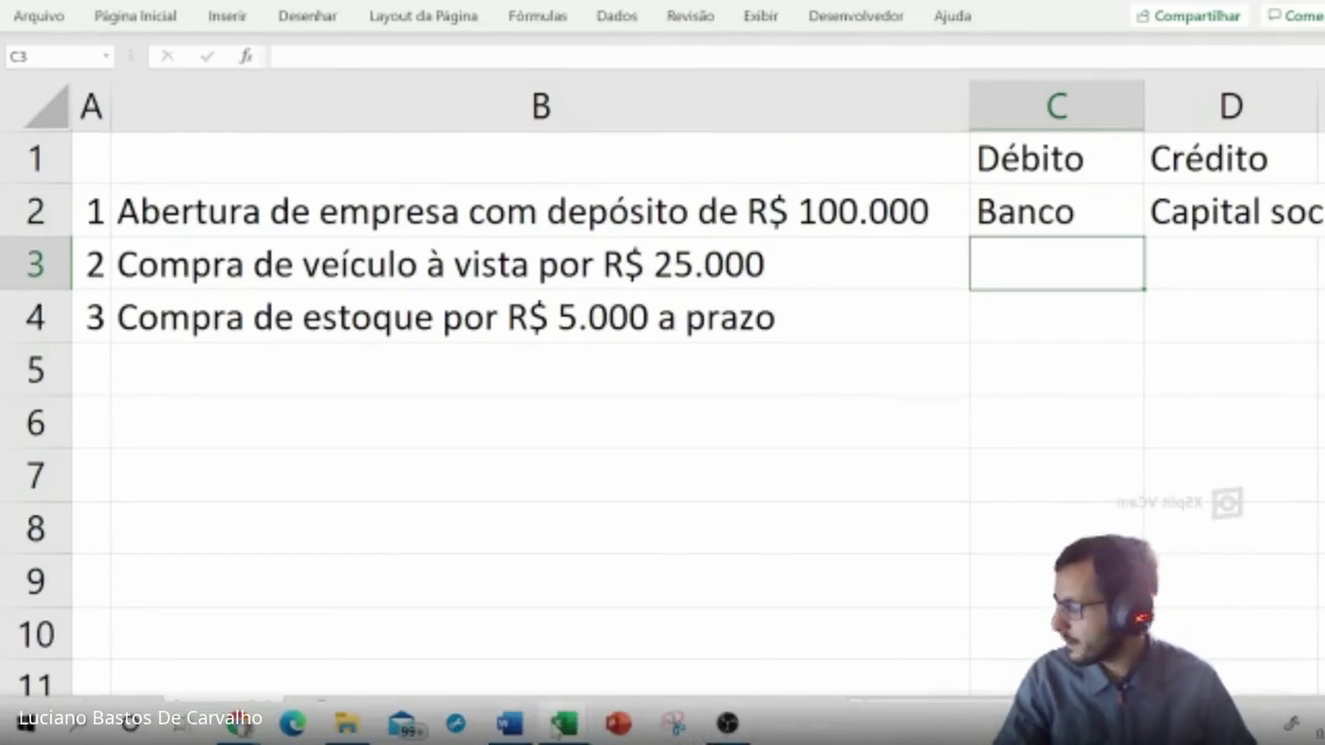
# - Switch to the balance sheet workbook and enter "Capital Social" in G10 under PATRIMÔNIO LÍQUIDO
pyautogui.moveTo(557, 730)
pyautogui.click(594, 608)
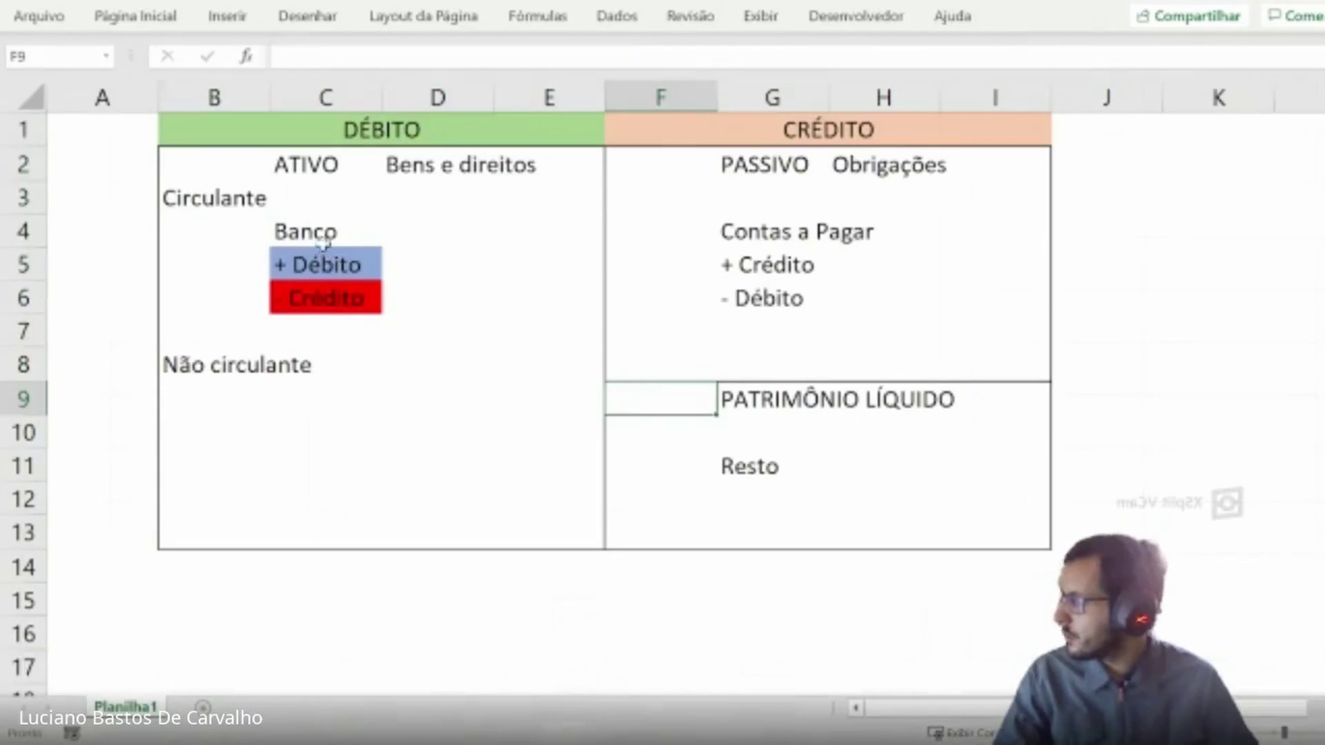
pyautogui.moveTo(318, 228); pyautogui.dragTo(314, 266)
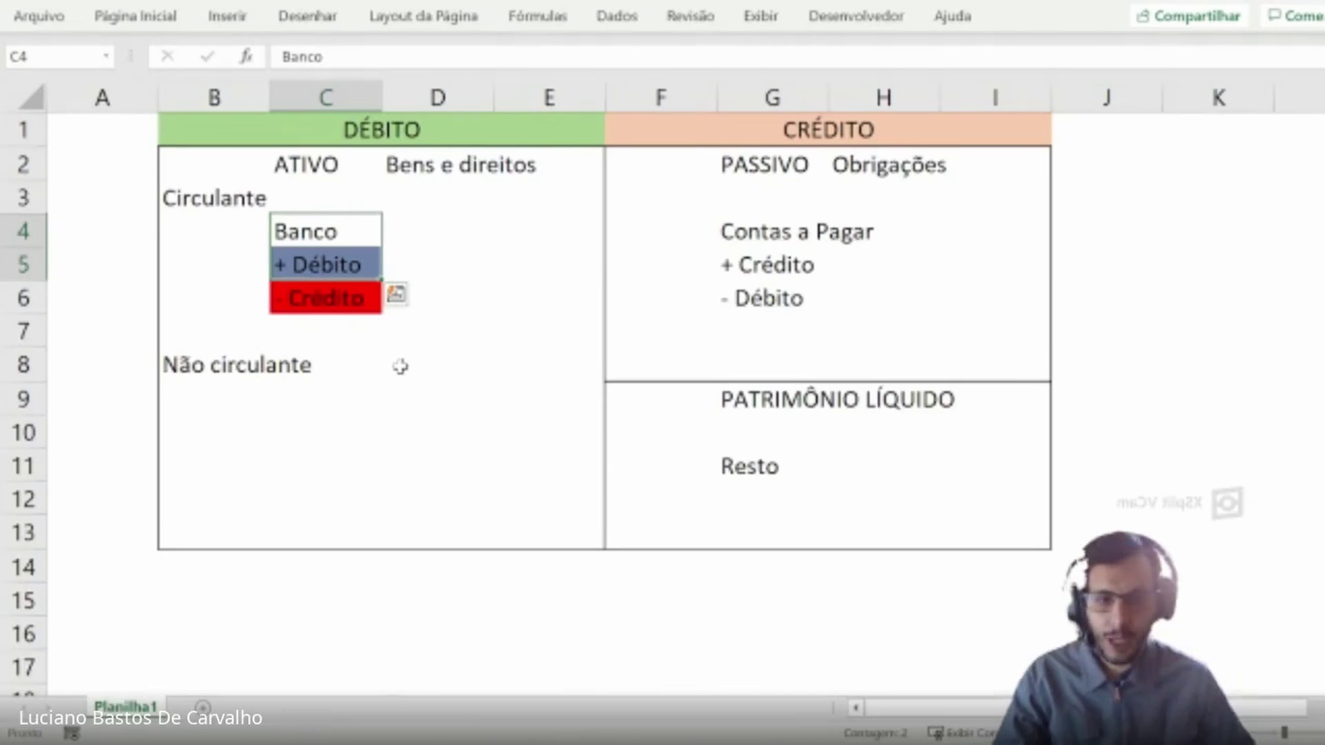
pyautogui.click(755, 425)
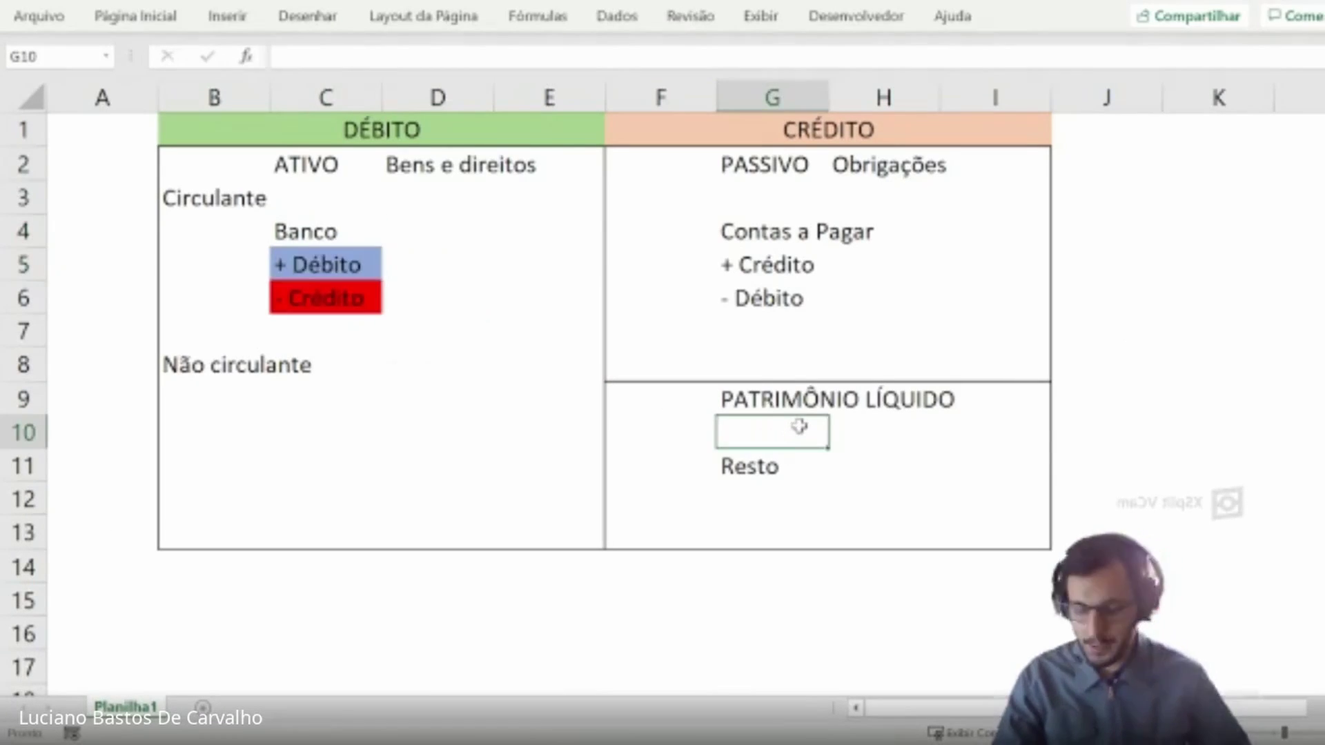
pyautogui.write('Capital Social')
pyautogui.press('Return')
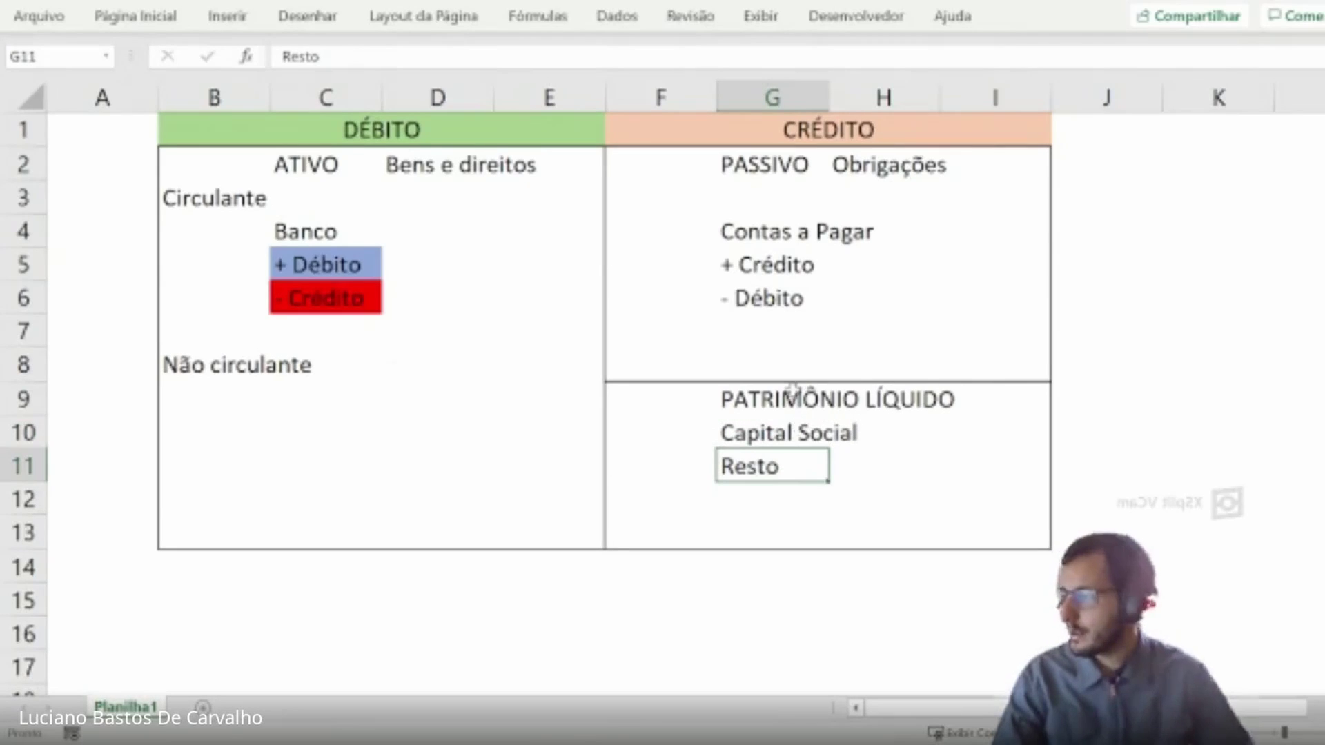
# - Compare the credit and debit rules in the balance sheet with the Banco and Capital social entries for fact 1
pyautogui.moveTo(821, 234); pyautogui.dragTo(827, 266)
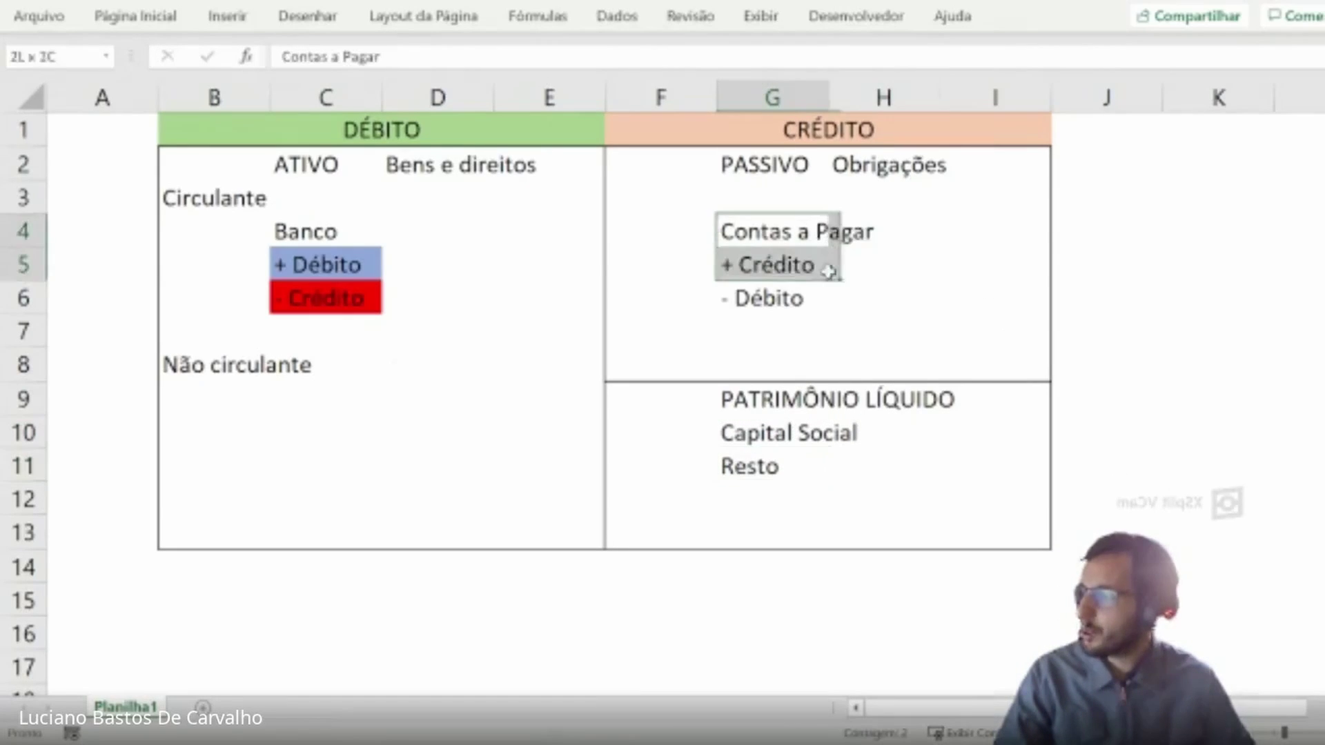
pyautogui.click(779, 263)
pyautogui.click(773, 297)
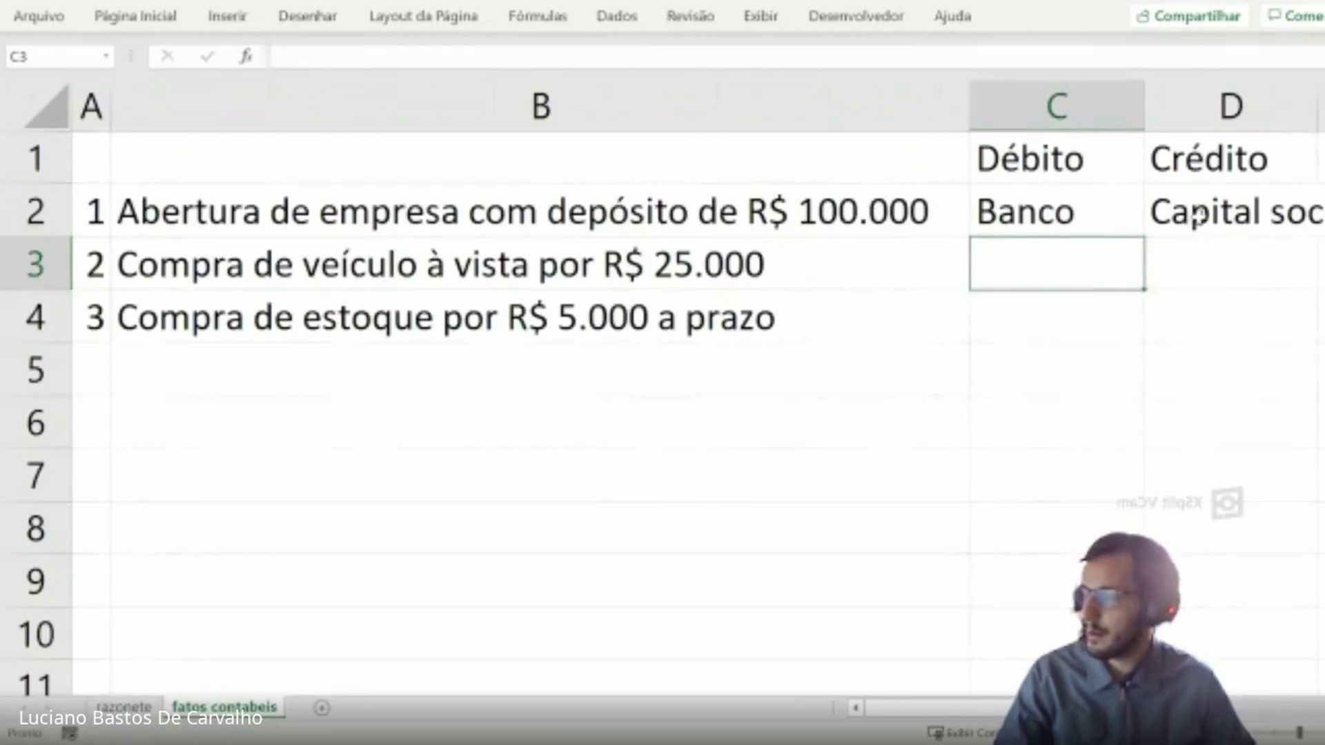
pyautogui.click(1198, 214)
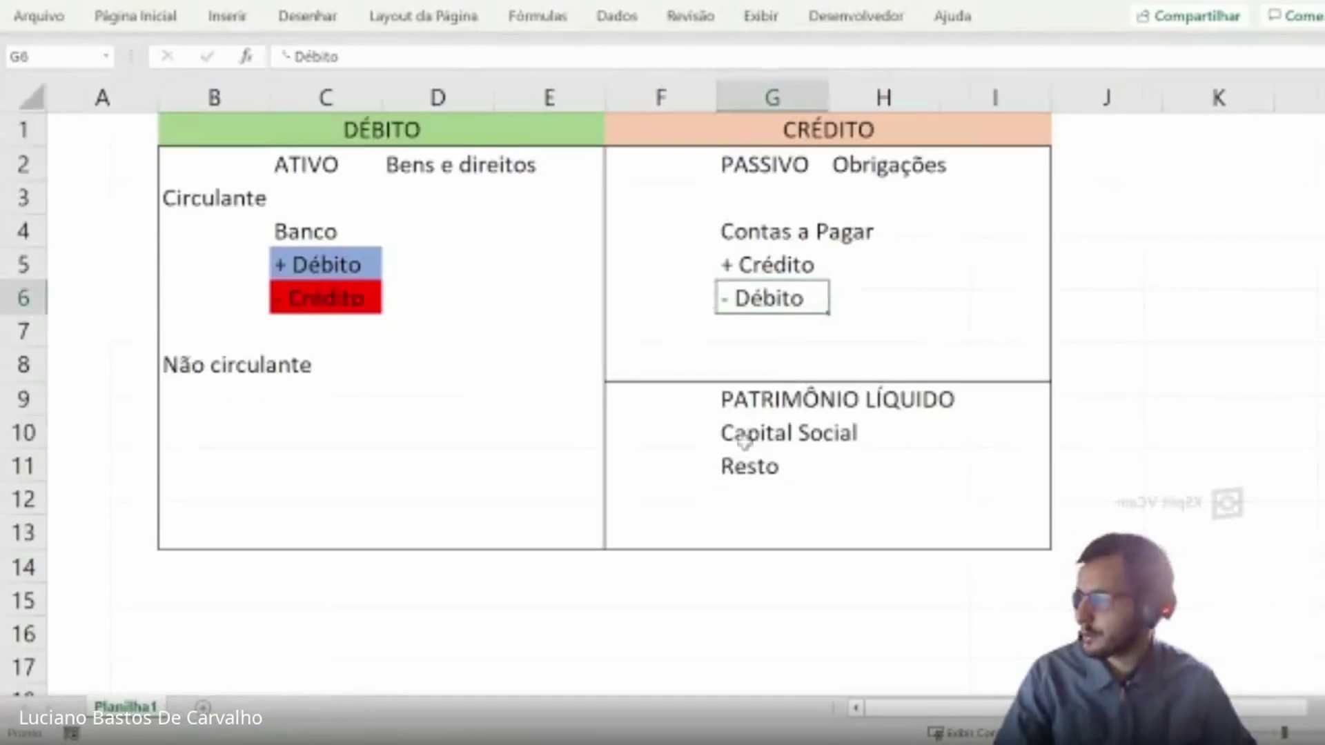
pyautogui.click(752, 442)
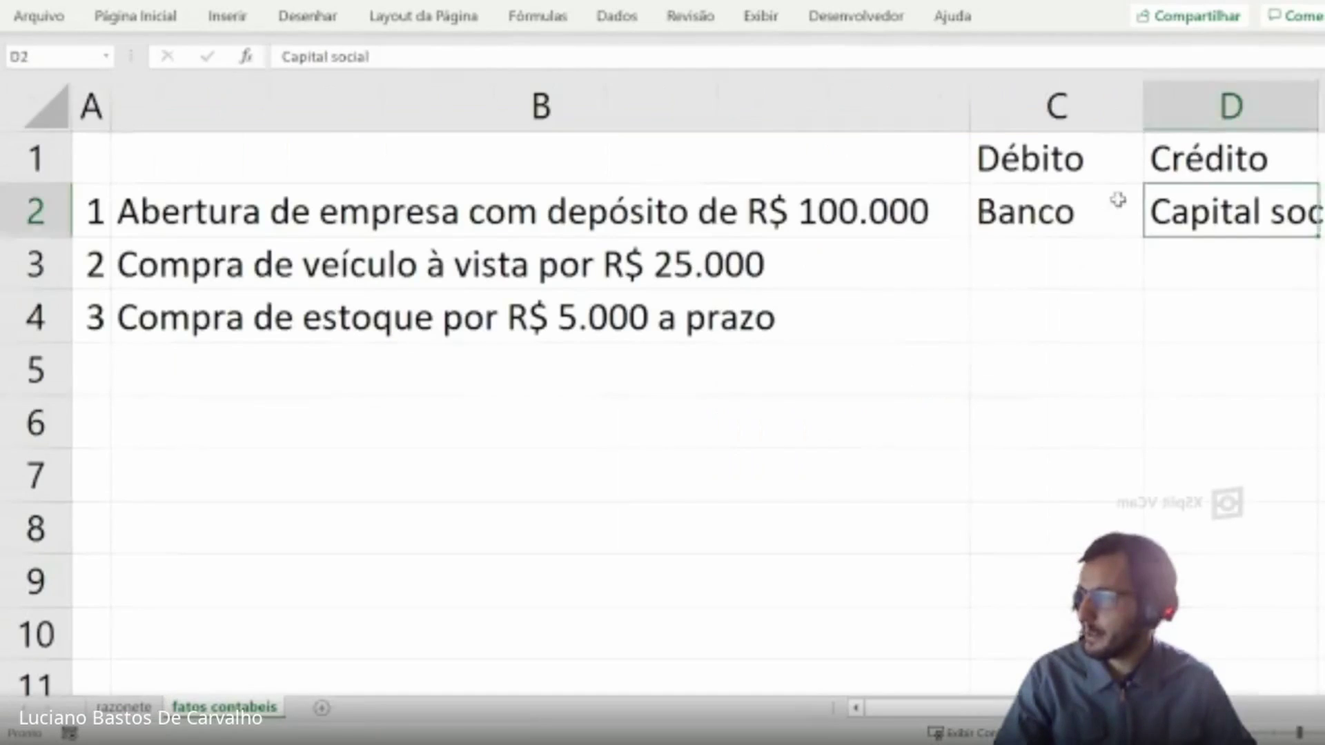
pyautogui.click(1085, 209)
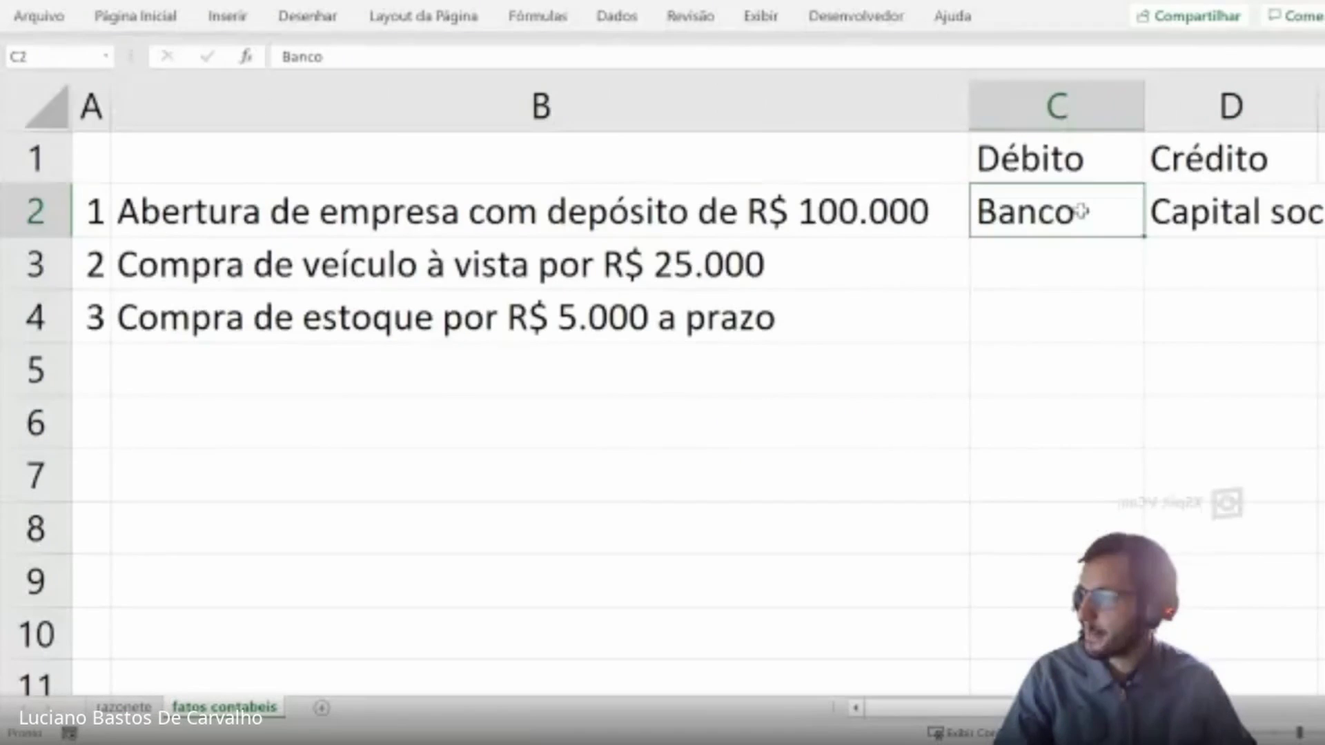
pyautogui.hotkey('alt', 'Tab')
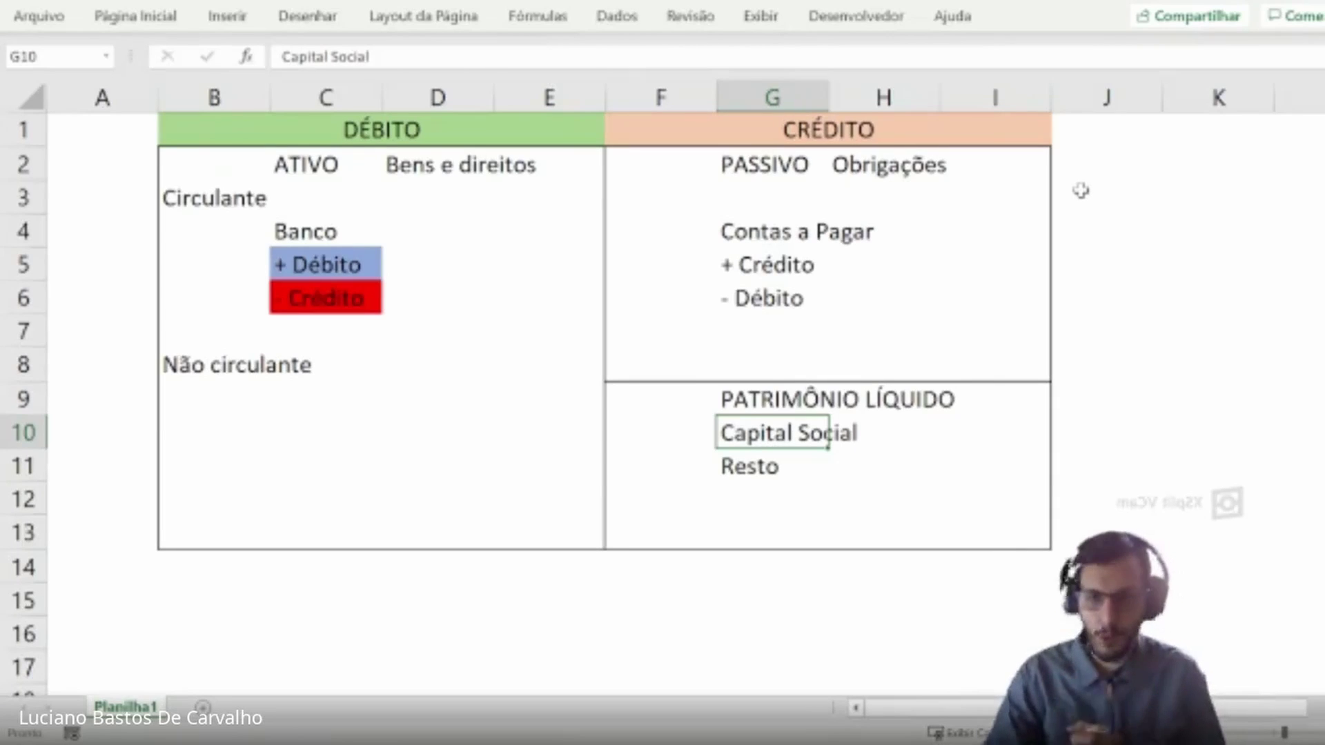
# - Return to the "fatos contabeis" sheet and widen column D to fit "Capital social"
pyautogui.hotkey('ctrl', 'pagedown')
pyautogui.click(997, 194)
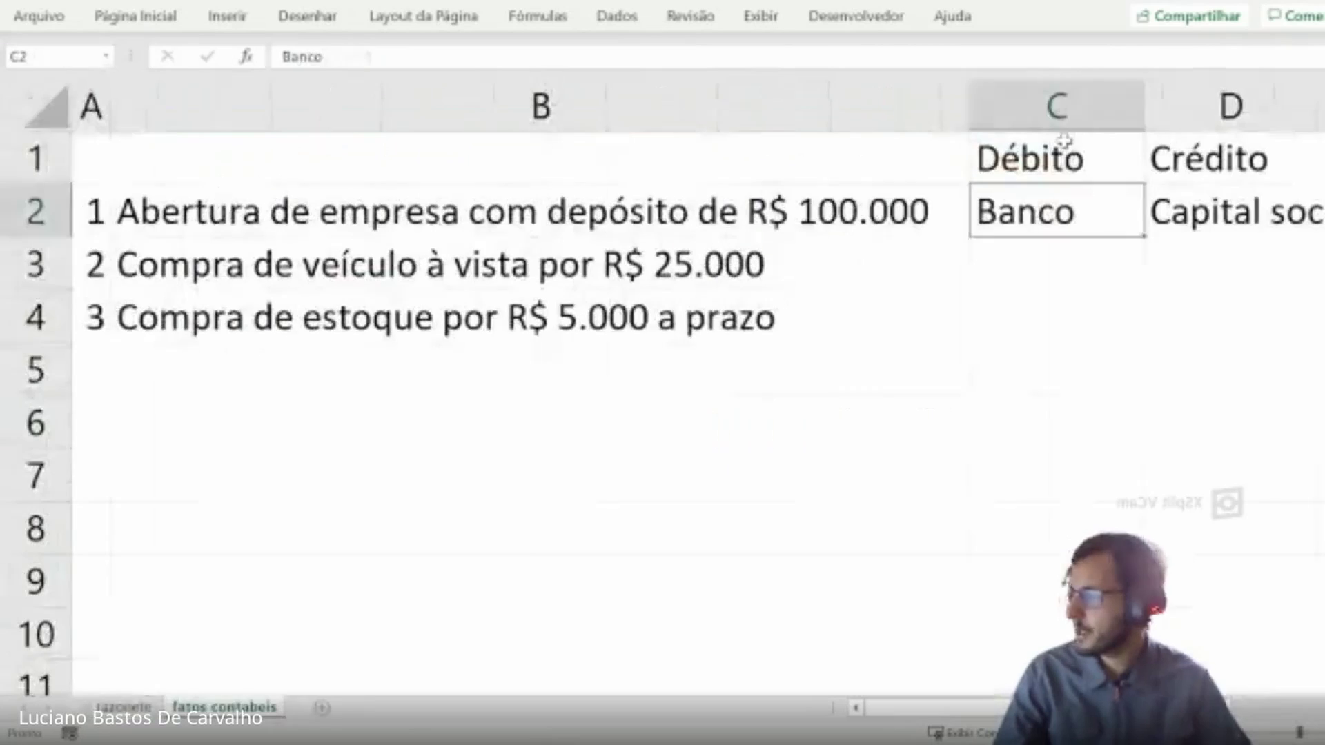
pyautogui.moveTo(1317, 119); pyautogui.dragTo(1324, 118)
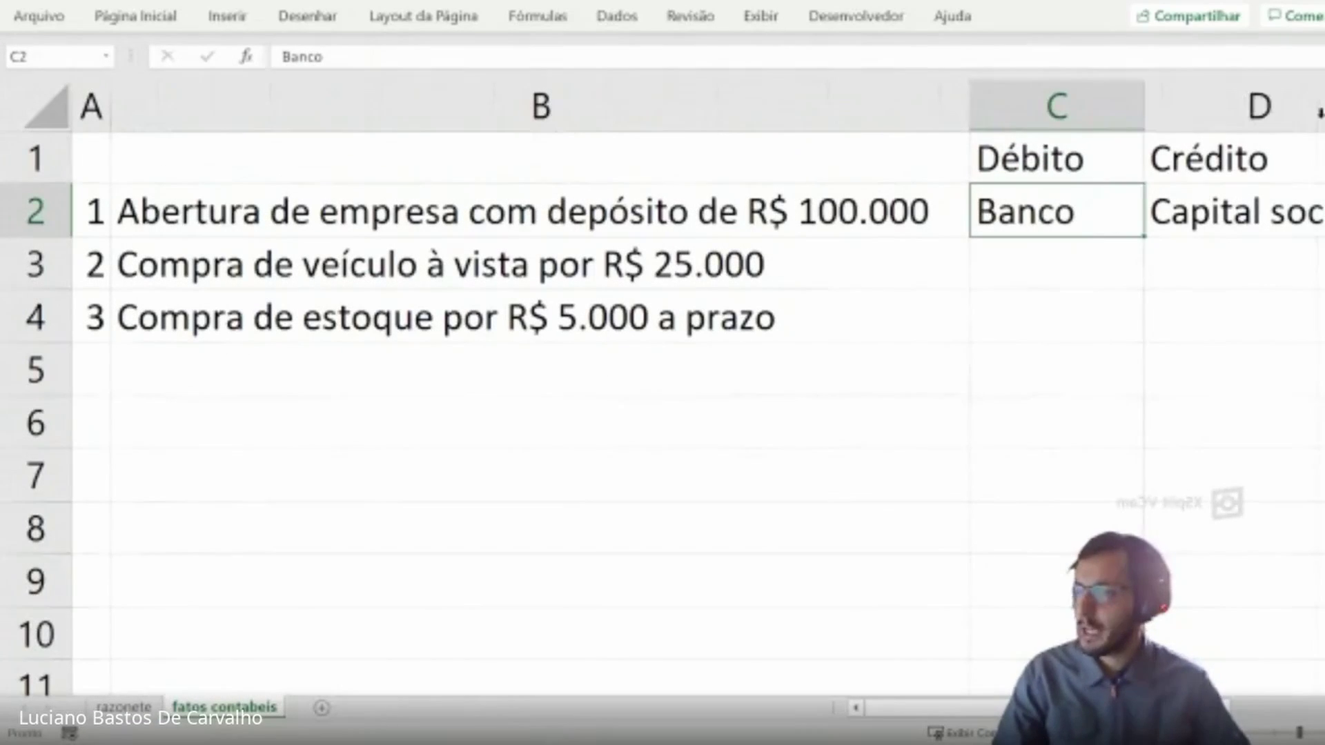
pyautogui.keyDown('ctrl'); pyautogui.scroll(-1, 1194, 652); pyautogui.keyUp('ctrl')
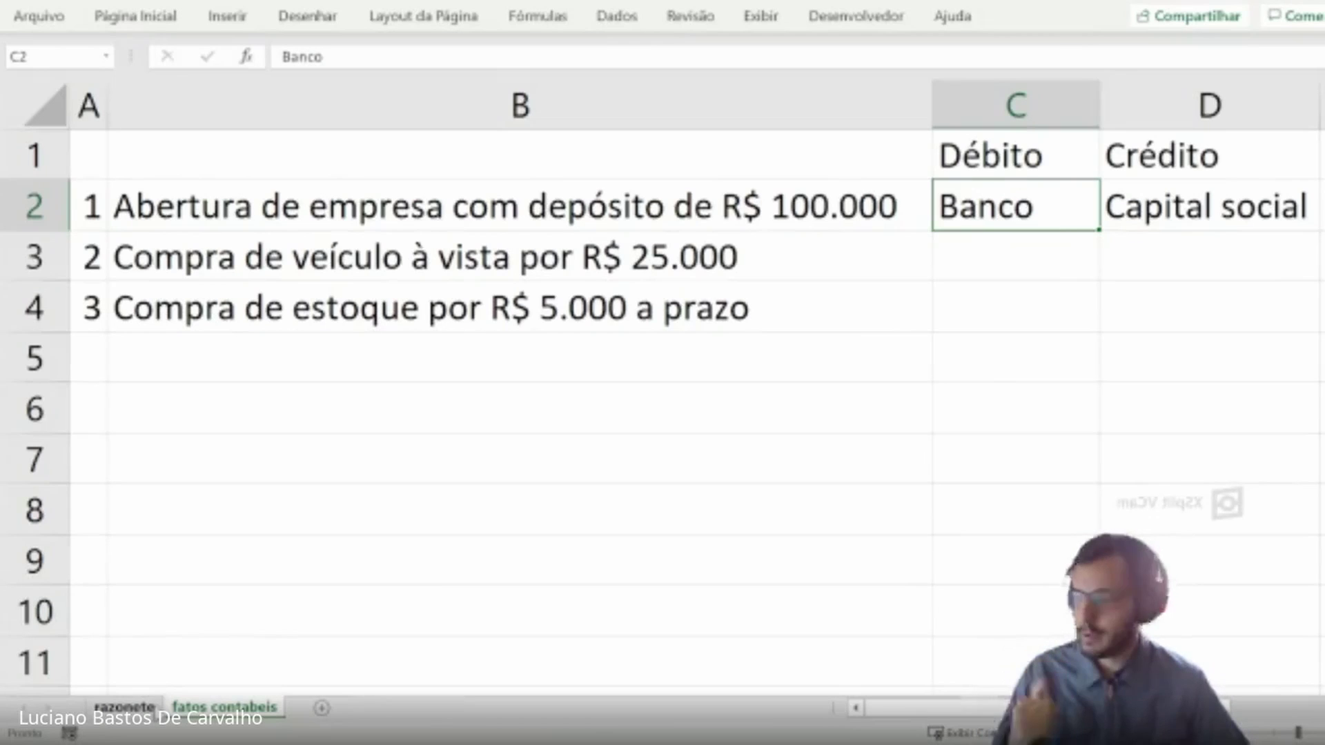
# - On the razonete sheet, title the first two T-accounts "Banco" in B2 and "Capital Social" in F2
pyautogui.click(131, 706)
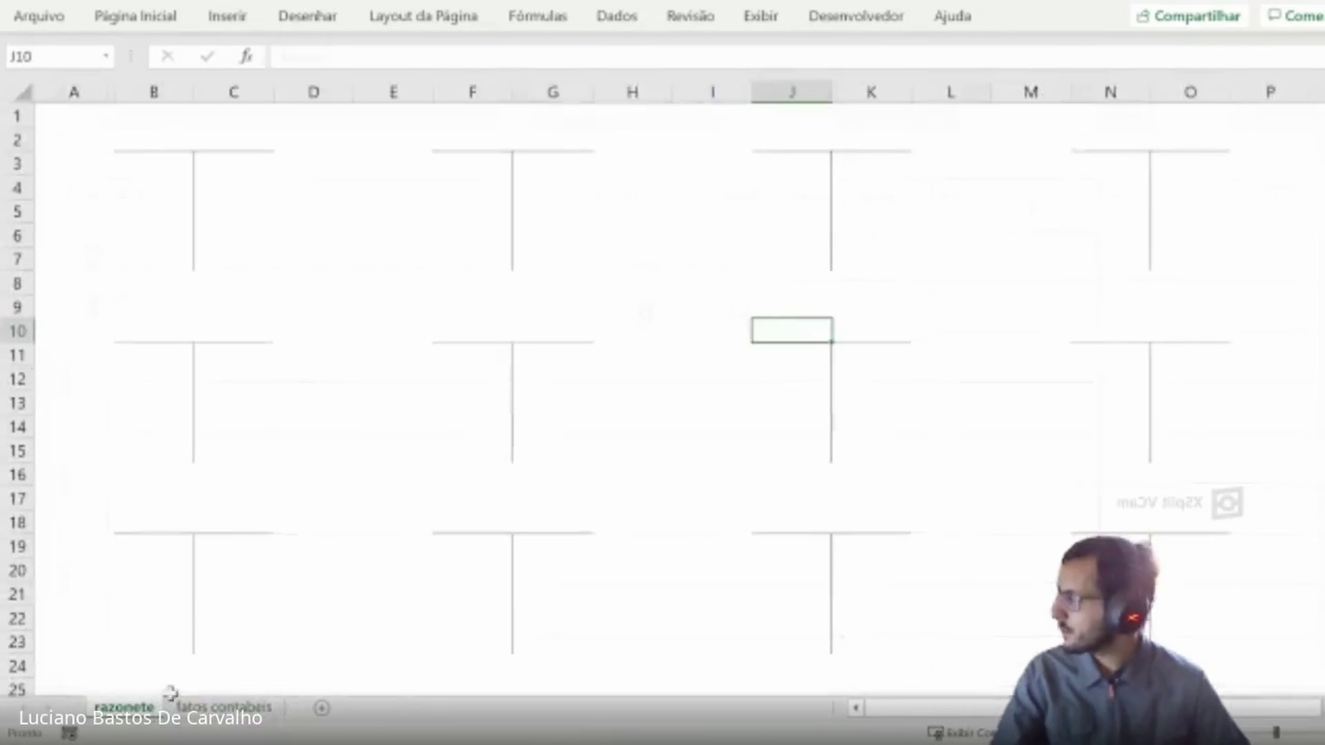
pyautogui.click(169, 138)
pyautogui.write('Banc')
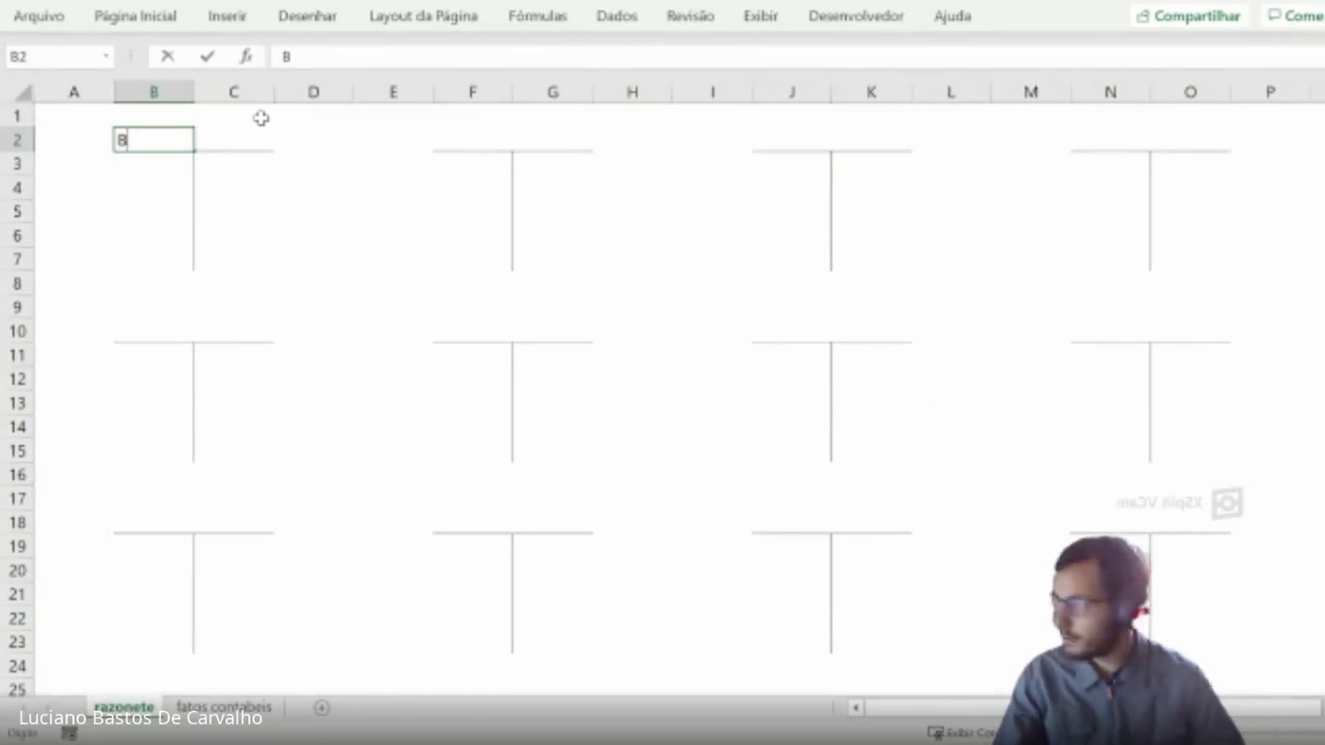
pyautogui.press('Tab')
pyautogui.press('Tab')
pyautogui.press('Tab')
pyautogui.press('Tab')
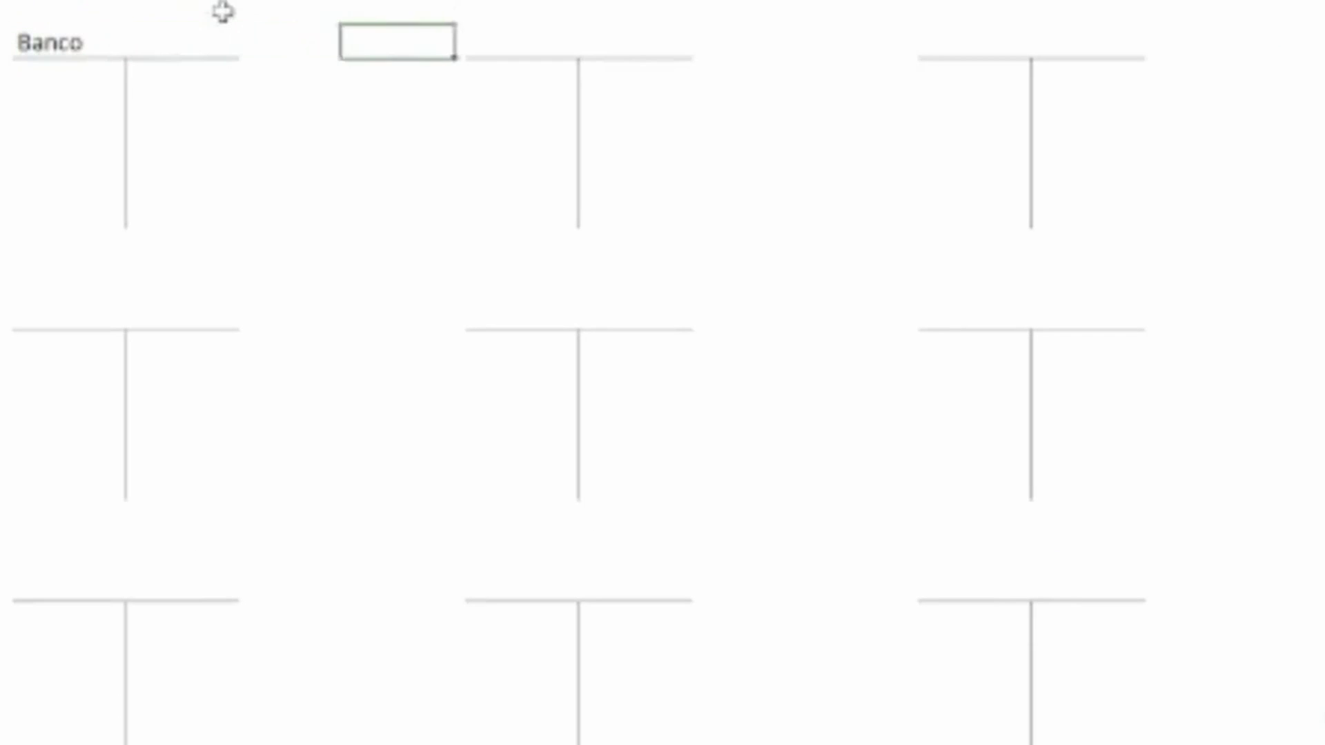
pyautogui.write('Capital Social')
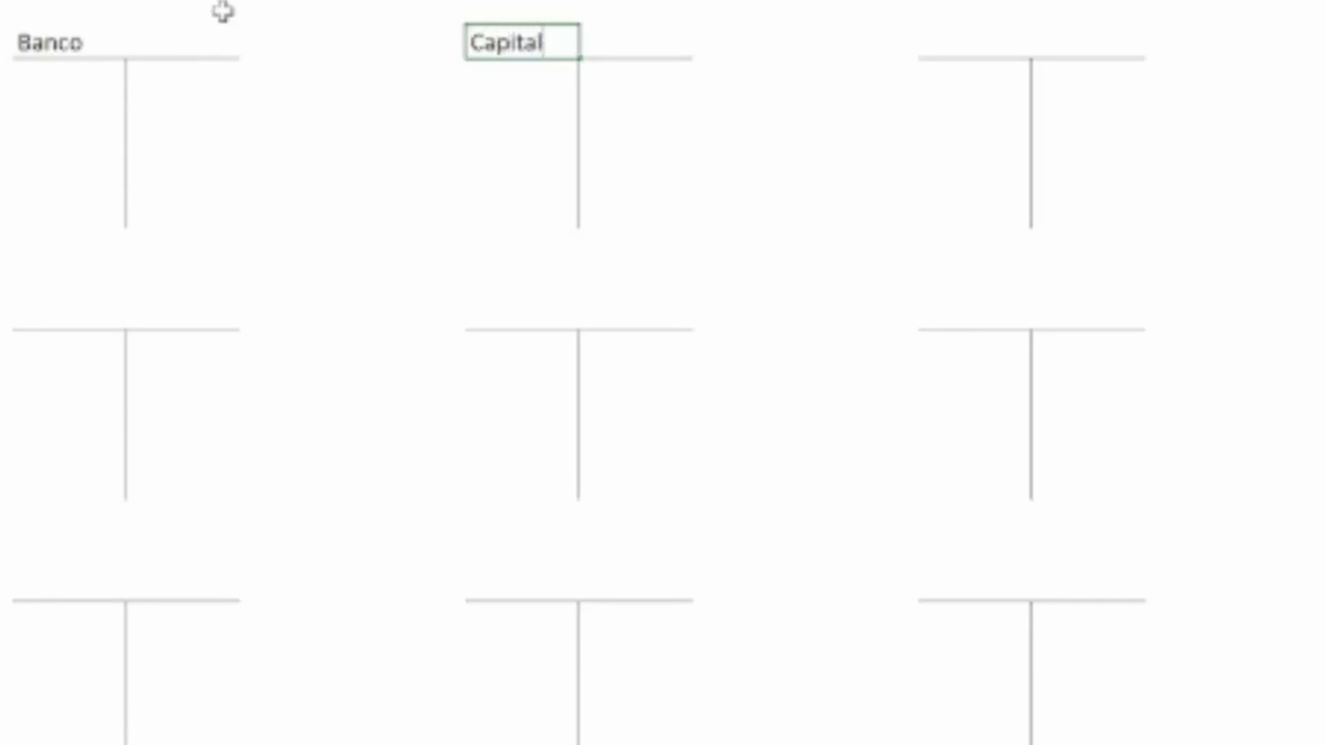
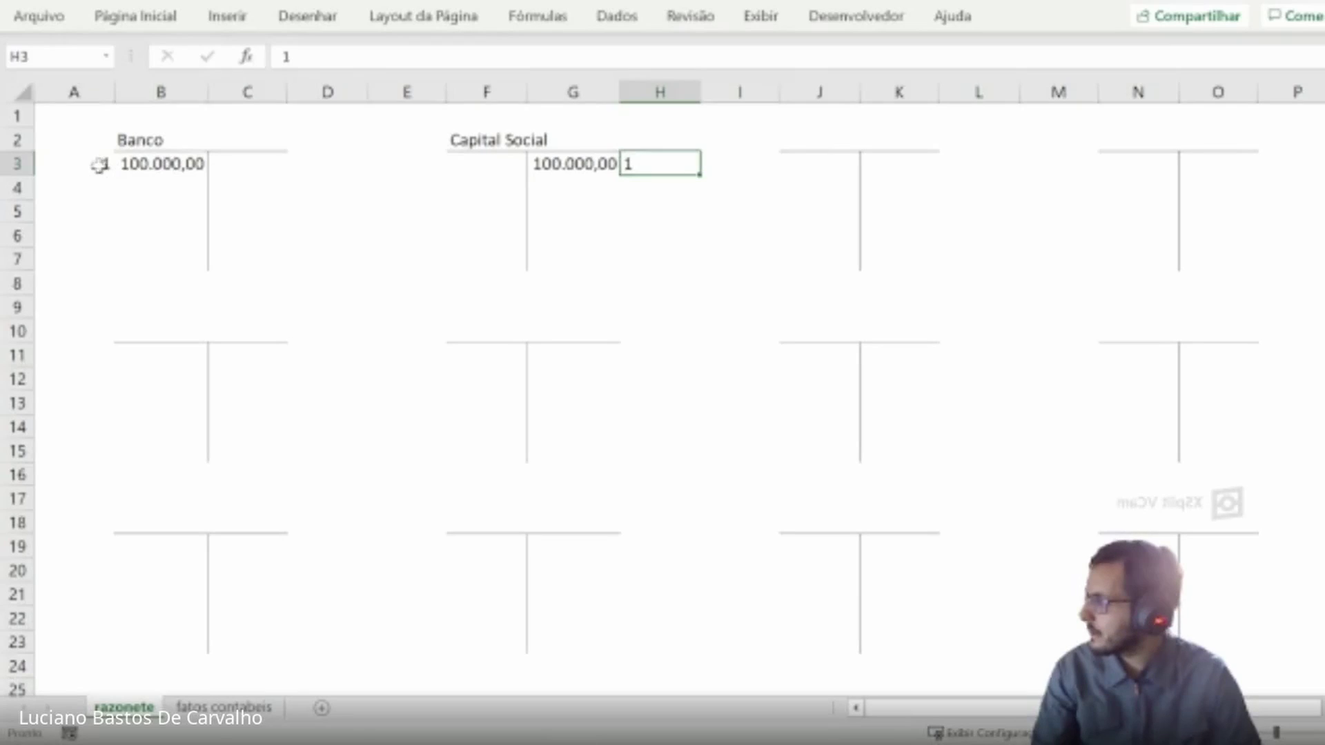
# - Check the Banco T-account's numbered debit against fact 1 on the "fatos contabeis" sheet
pyautogui.moveTo(97, 163); pyautogui.dragTo(180, 163)
pyautogui.click(196, 166)
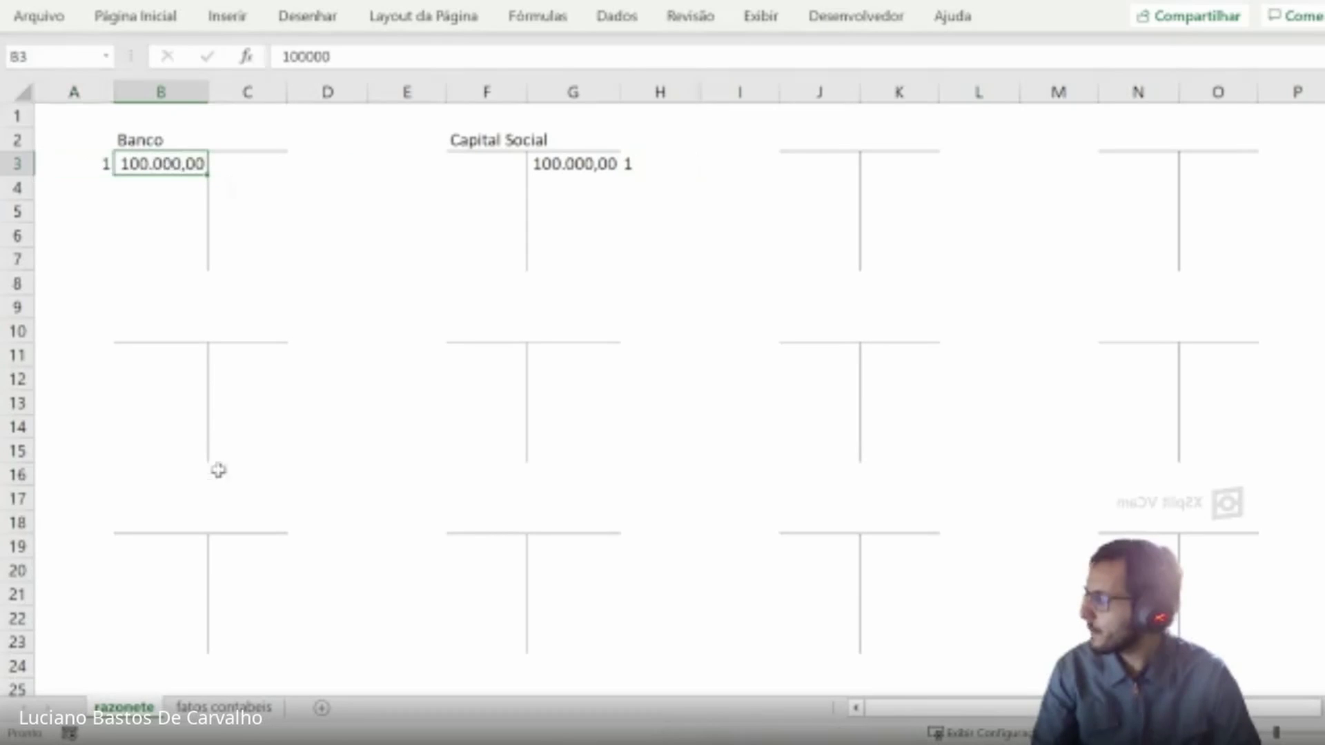
pyautogui.click(221, 709)
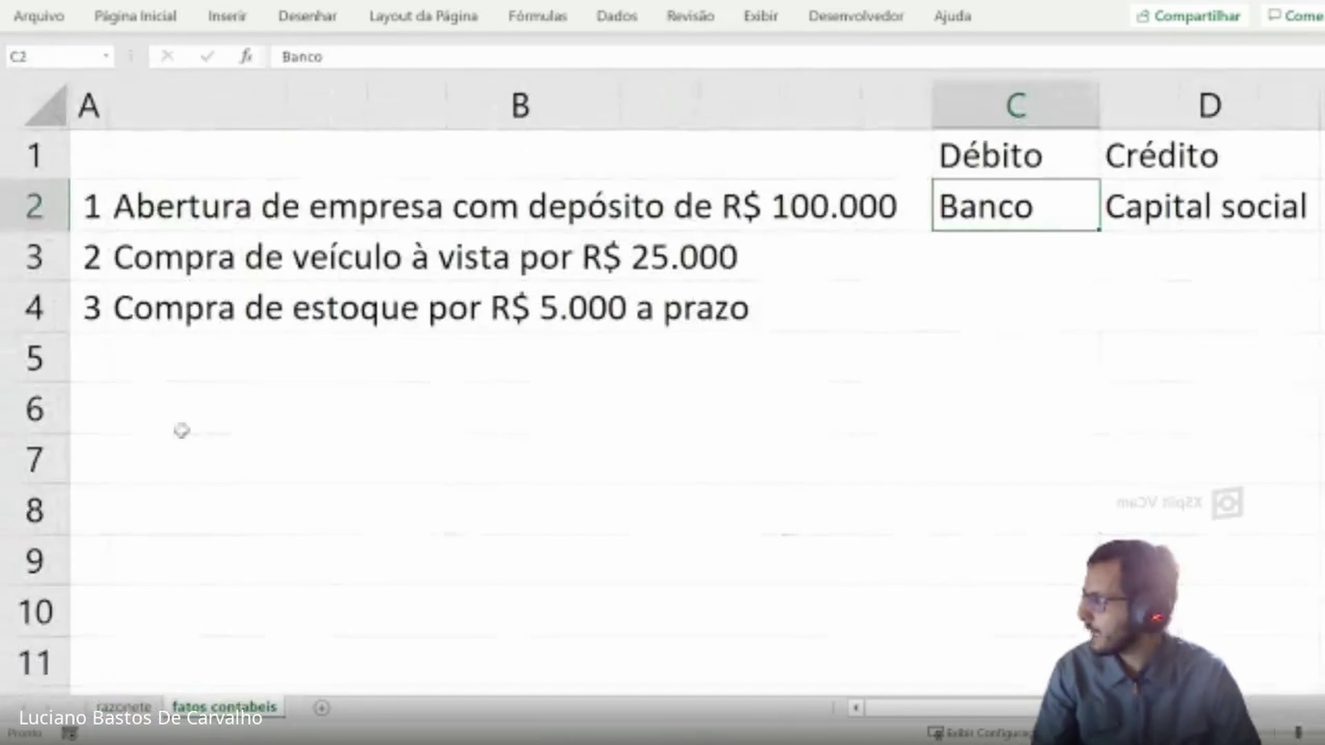
pyautogui.click(82, 207)
pyautogui.moveTo(93, 210); pyautogui.dragTo(657, 245)
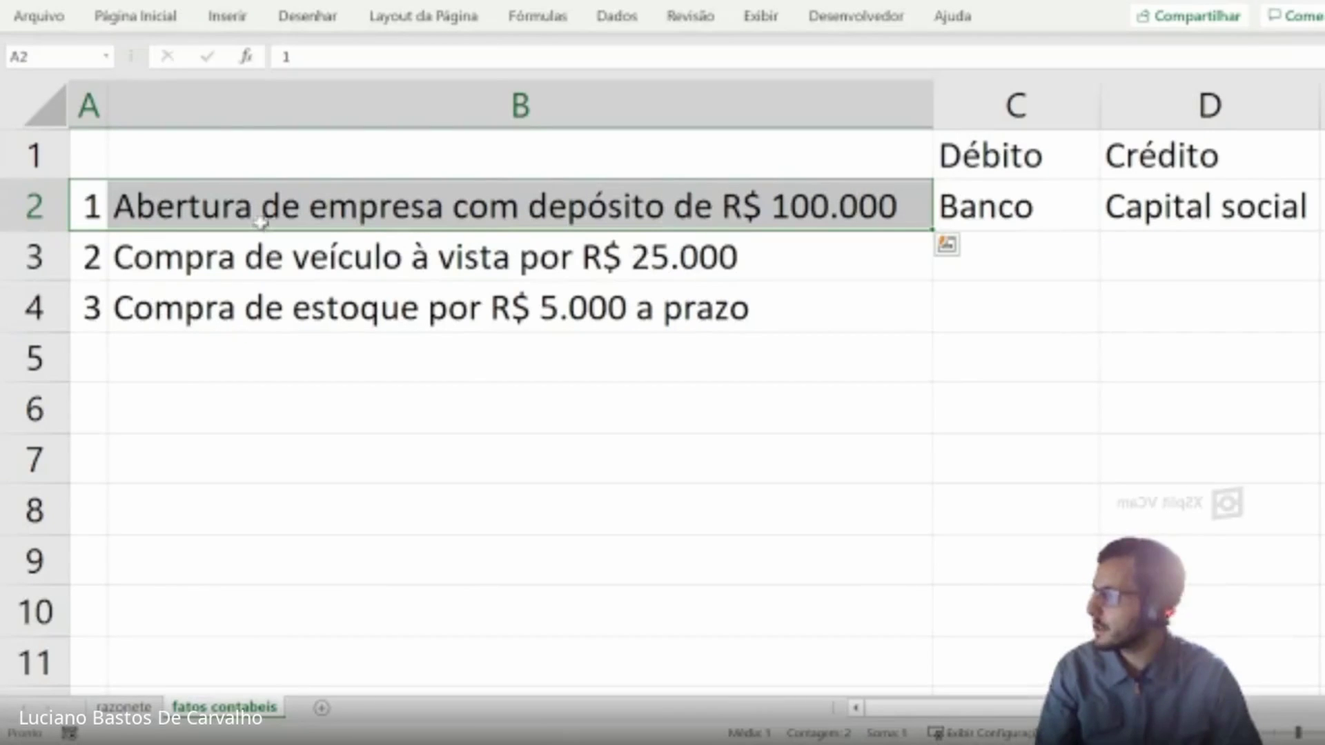
pyautogui.click(124, 707)
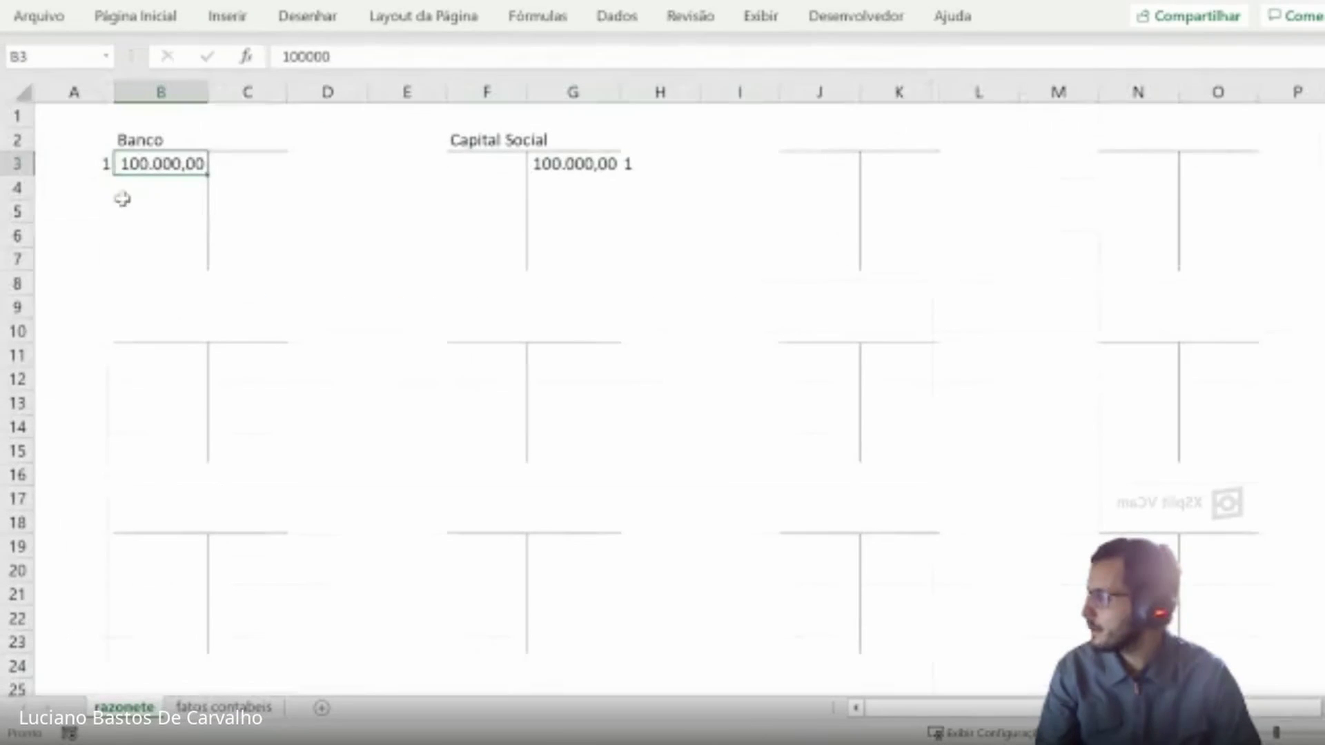
pyautogui.moveTo(93, 160); pyautogui.dragTo(131, 160)
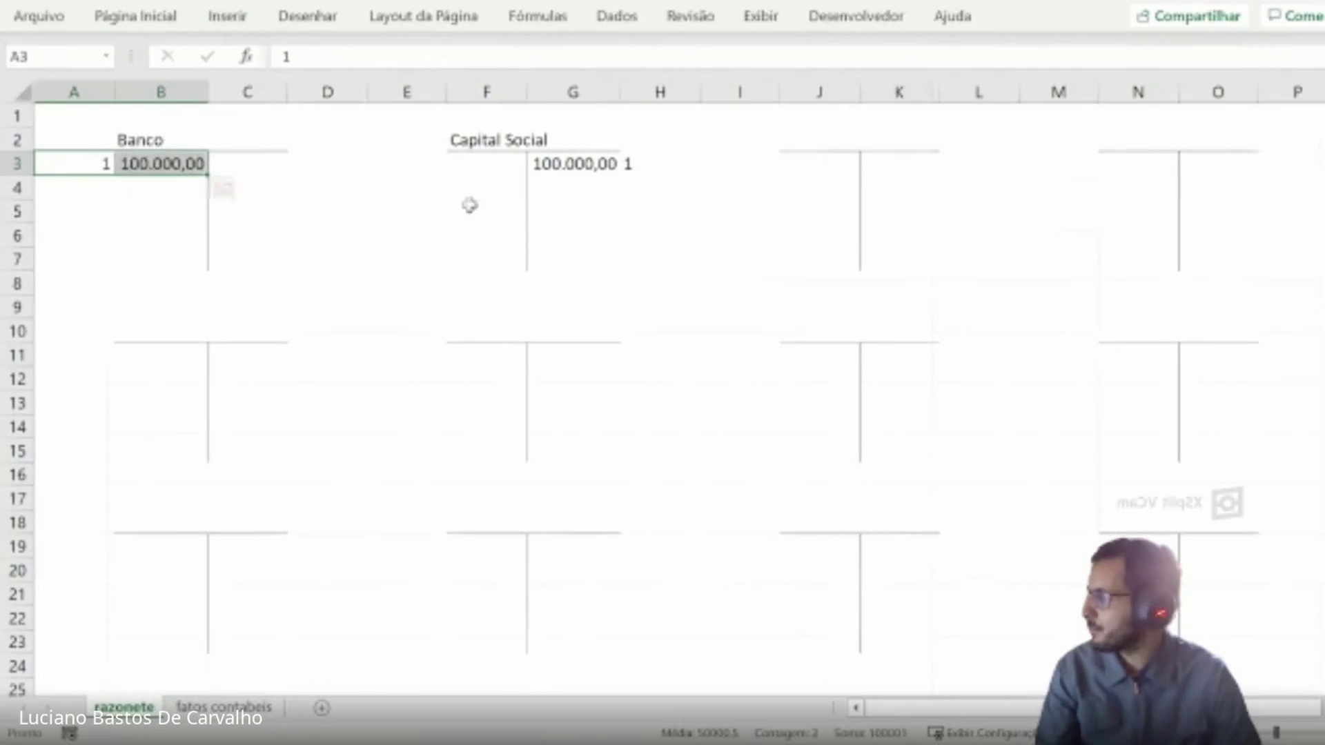
# - Examine the Banco and Capital Social T-accounts and the fact number beside each amount on the razonete sheet
pyautogui.click(646, 164)
pyautogui.moveTo(646, 164); pyautogui.dragTo(579, 166)
pyautogui.click(530, 325)
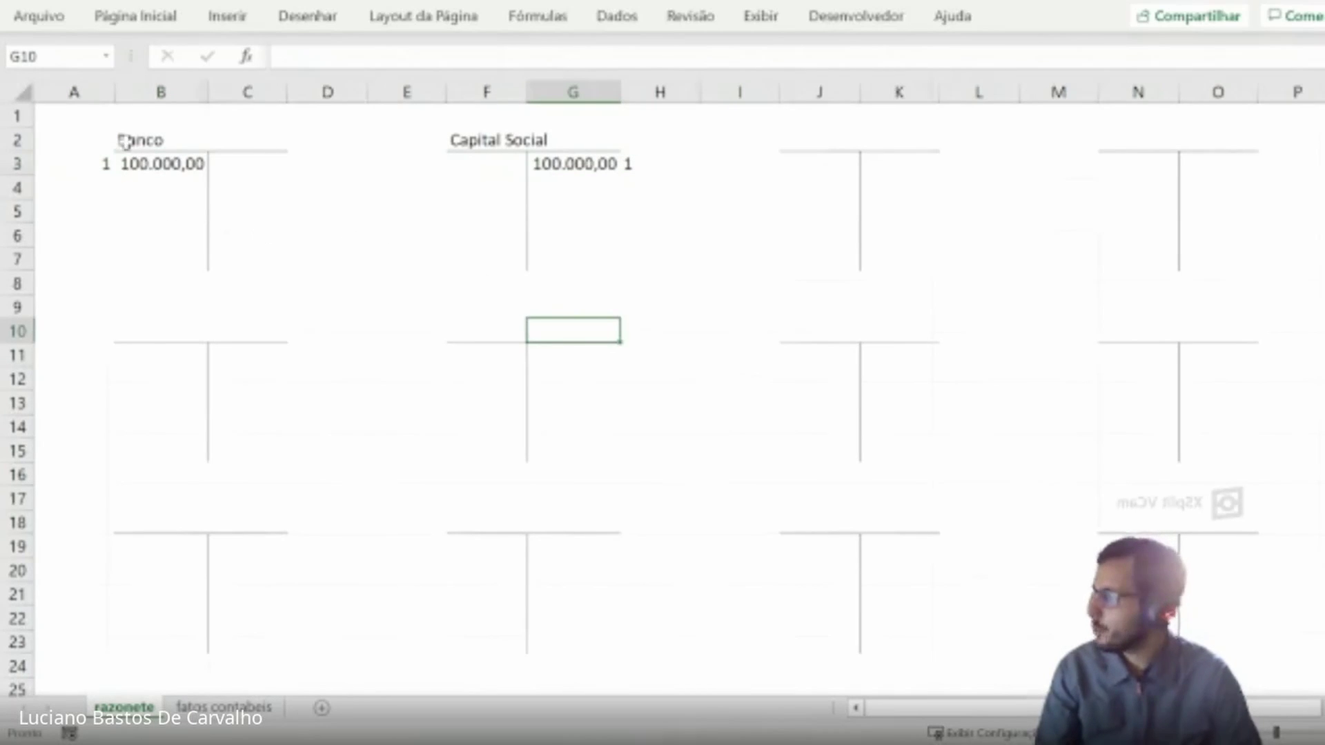
pyautogui.moveTo(148, 145); pyautogui.dragTo(226, 264)
pyautogui.moveTo(485, 142); pyautogui.dragTo(578, 263)
pyautogui.click(73, 164)
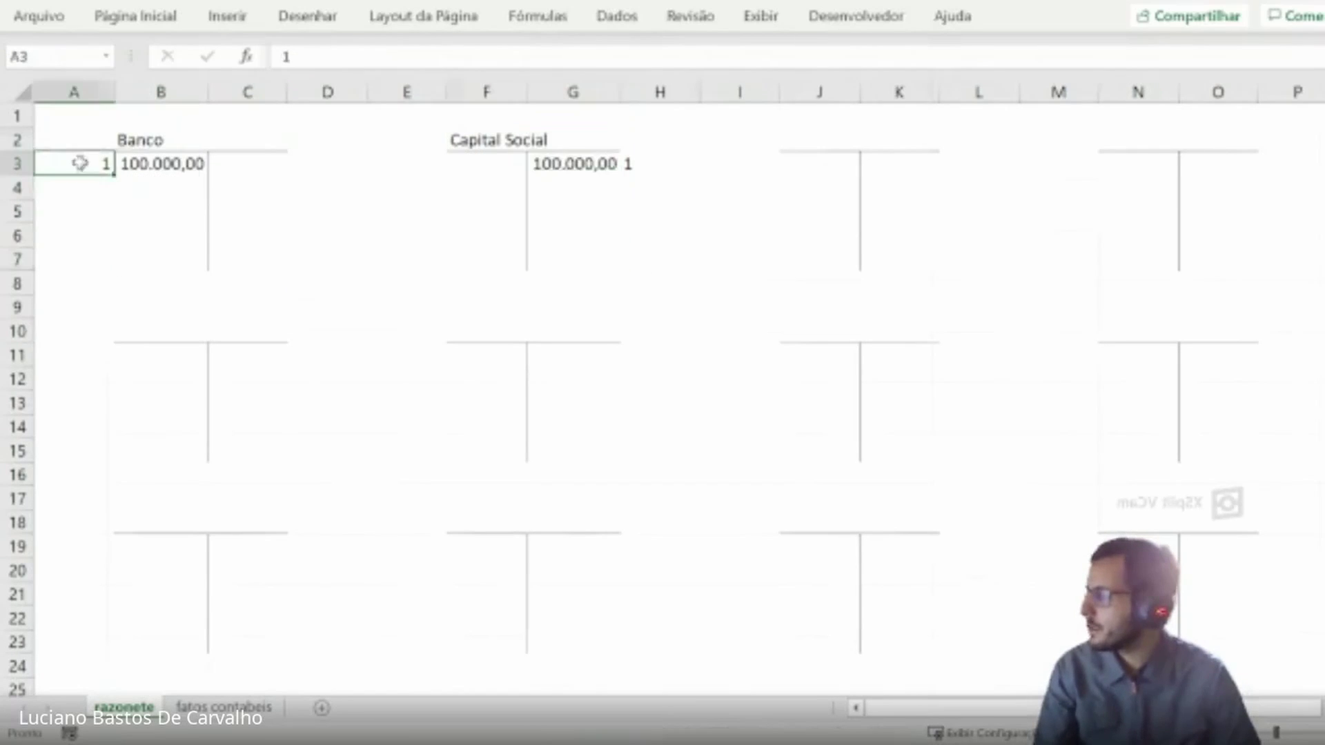
pyautogui.click(667, 169)
# - Compare facts 1 to 3 on the "fatos contabeis" sheet with the filled and empty T-accounts on the razonete sheet
pyautogui.click(224, 707)
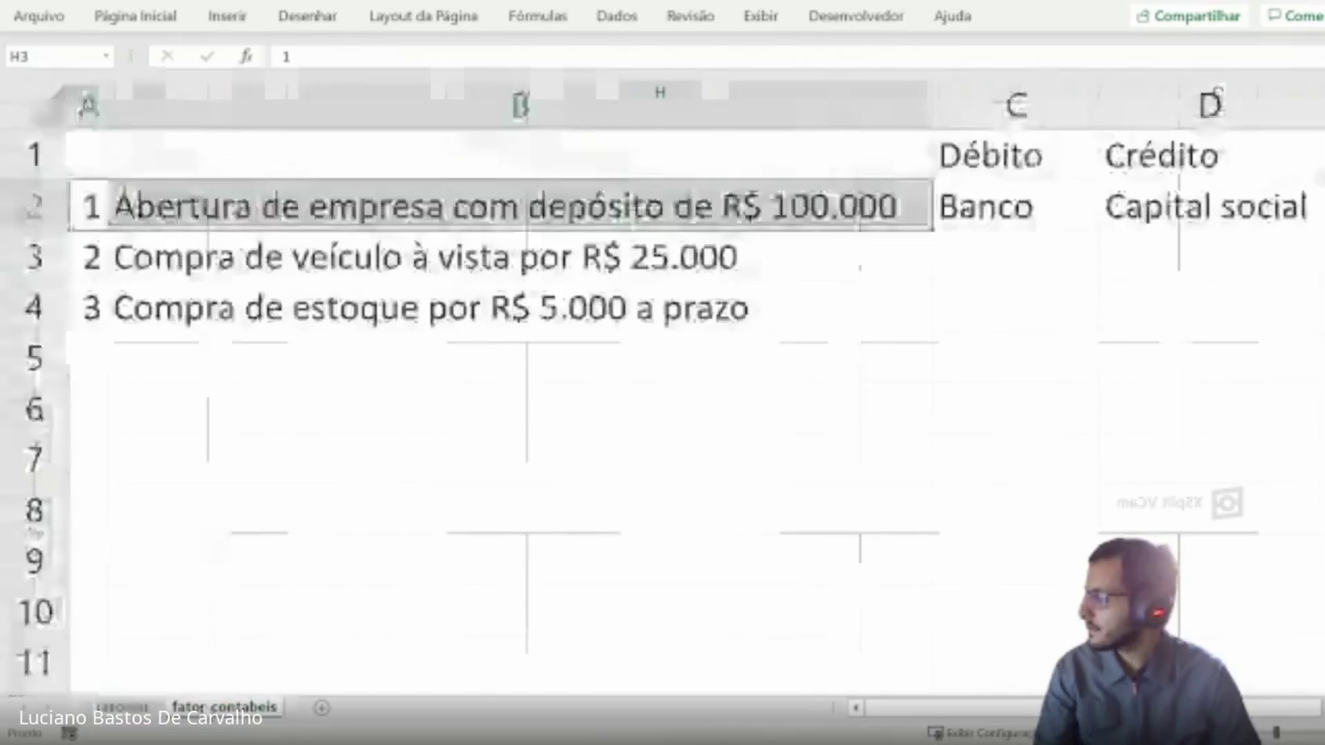
pyautogui.moveTo(81, 207); pyautogui.dragTo(333, 205)
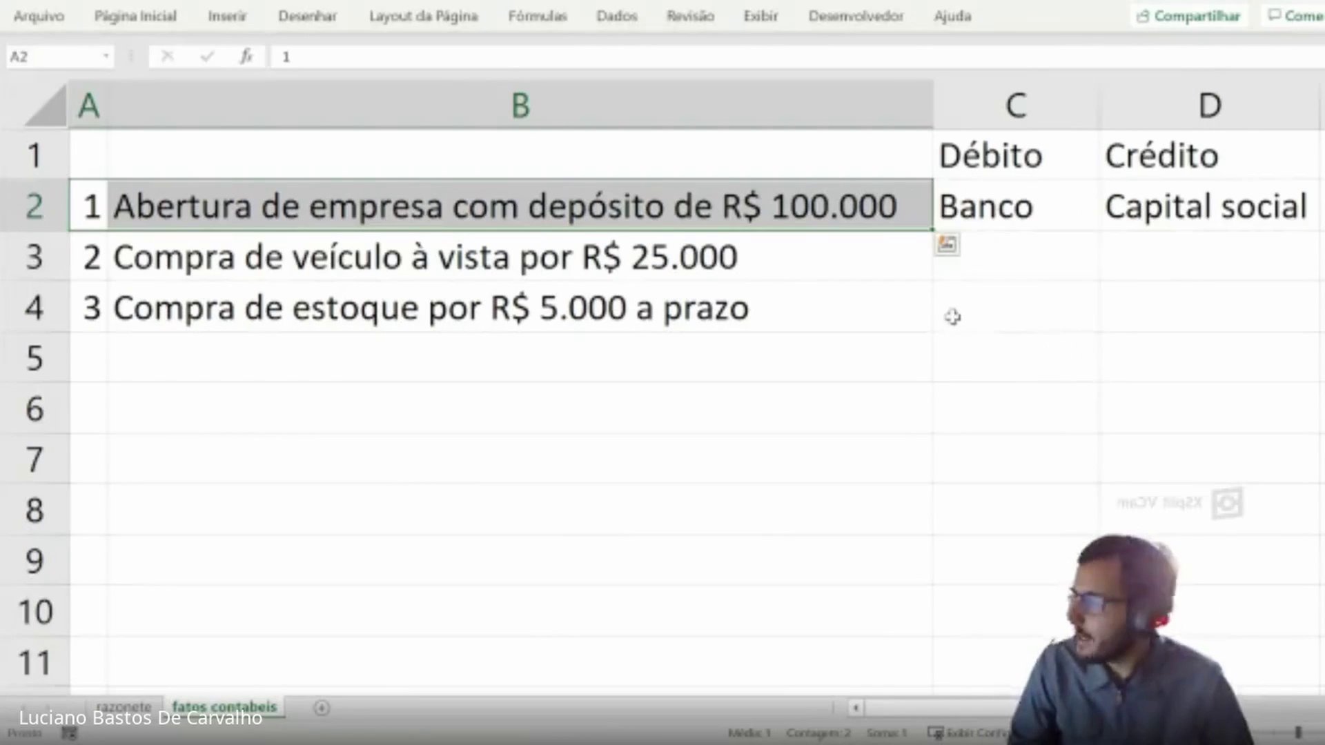
pyautogui.moveTo(93, 257)
pyautogui.mouseDown()
pyautogui.moveTo(297, 256)
pyautogui.moveTo(459, 307)
pyautogui.mouseUp()
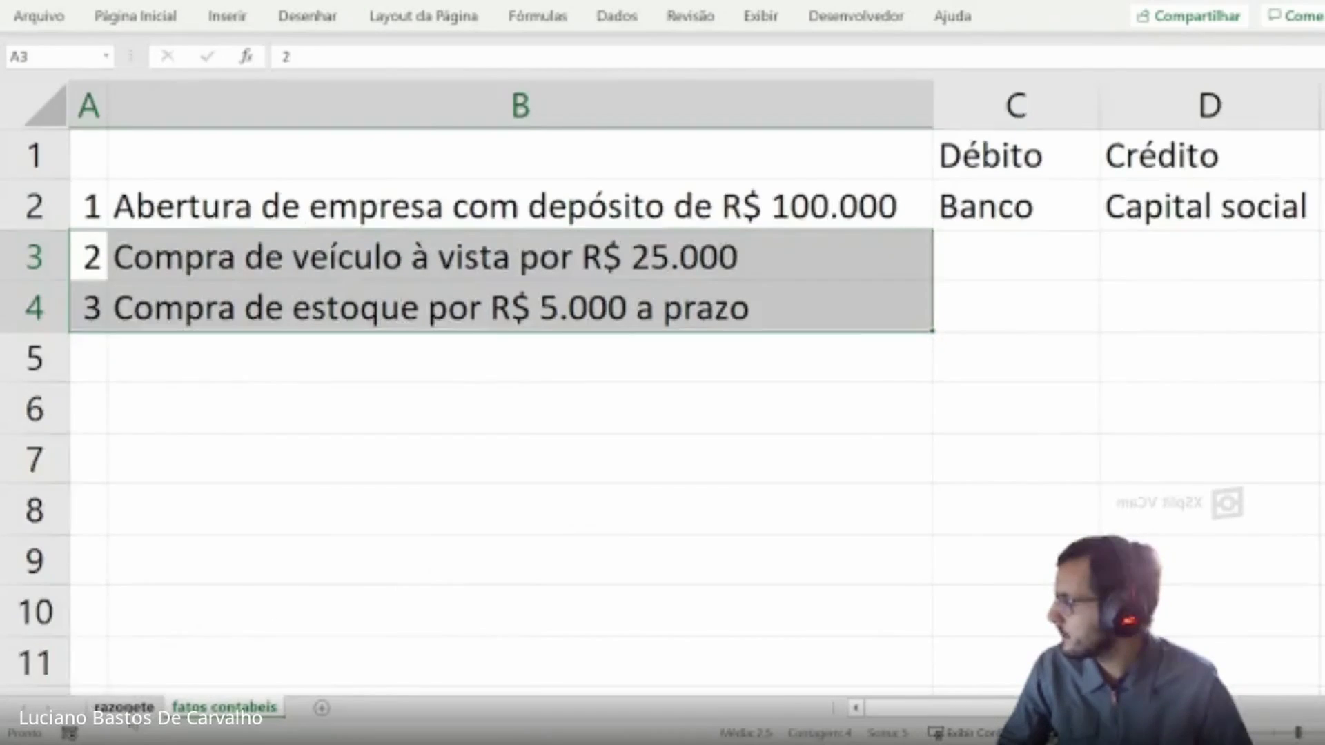
pyautogui.click(124, 706)
pyautogui.moveTo(162, 340); pyautogui.dragTo(556, 479)
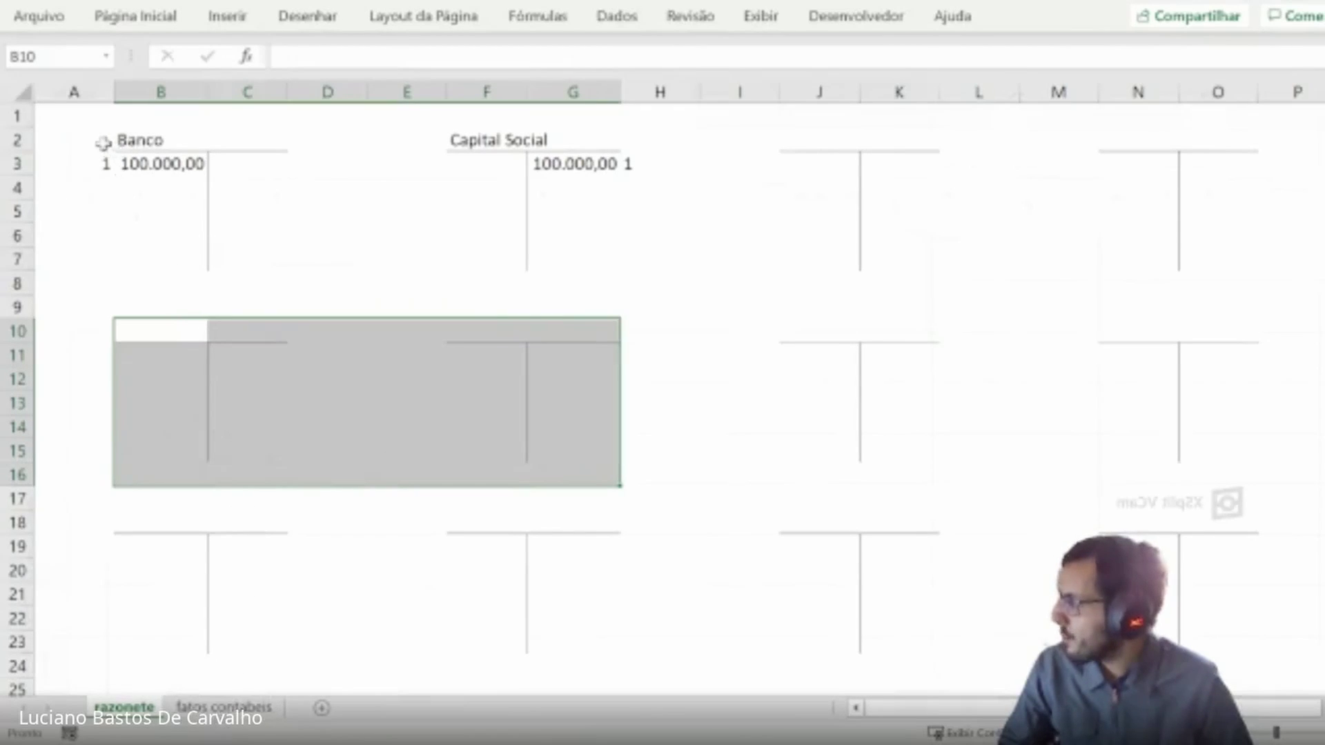
pyautogui.moveTo(100, 142); pyautogui.dragTo(320, 272)
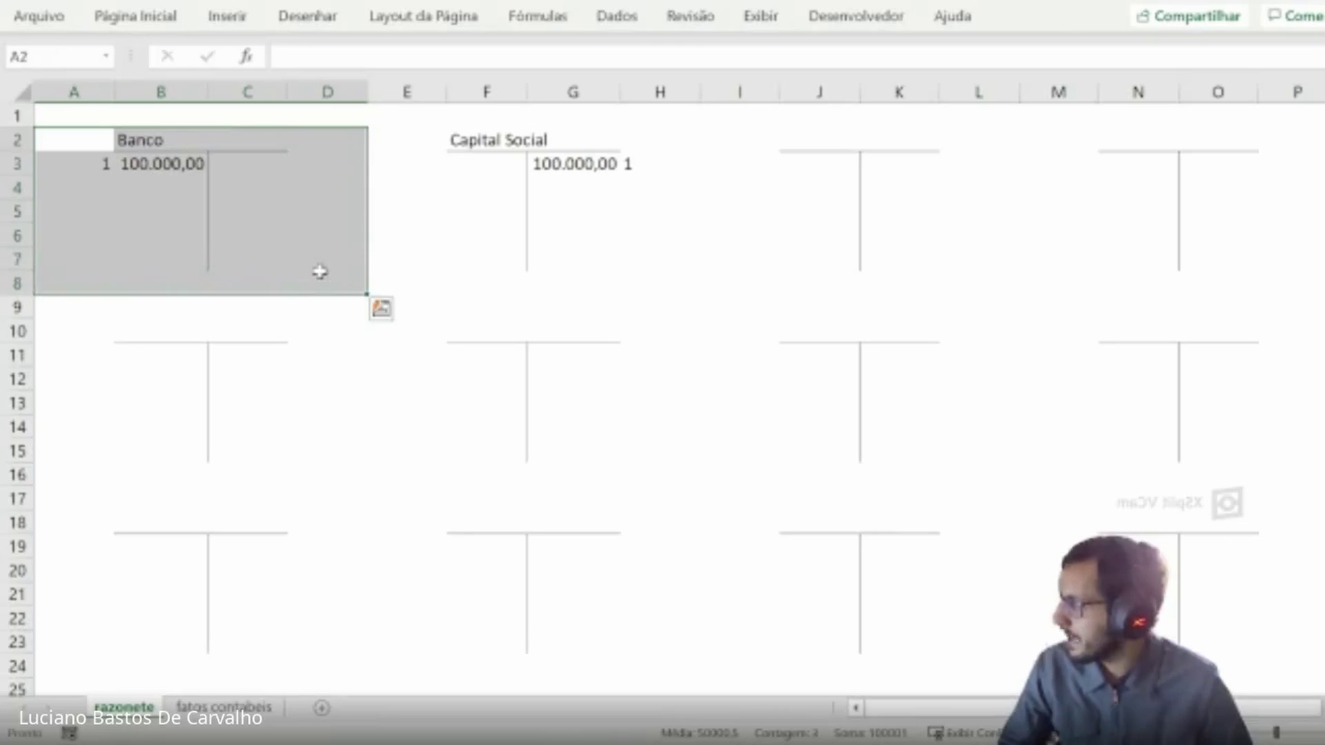
# - Enter example amounts in the Banco T-account: 500 as a credit in C4 and 100 as a debit in B5
pyautogui.click(237, 188)
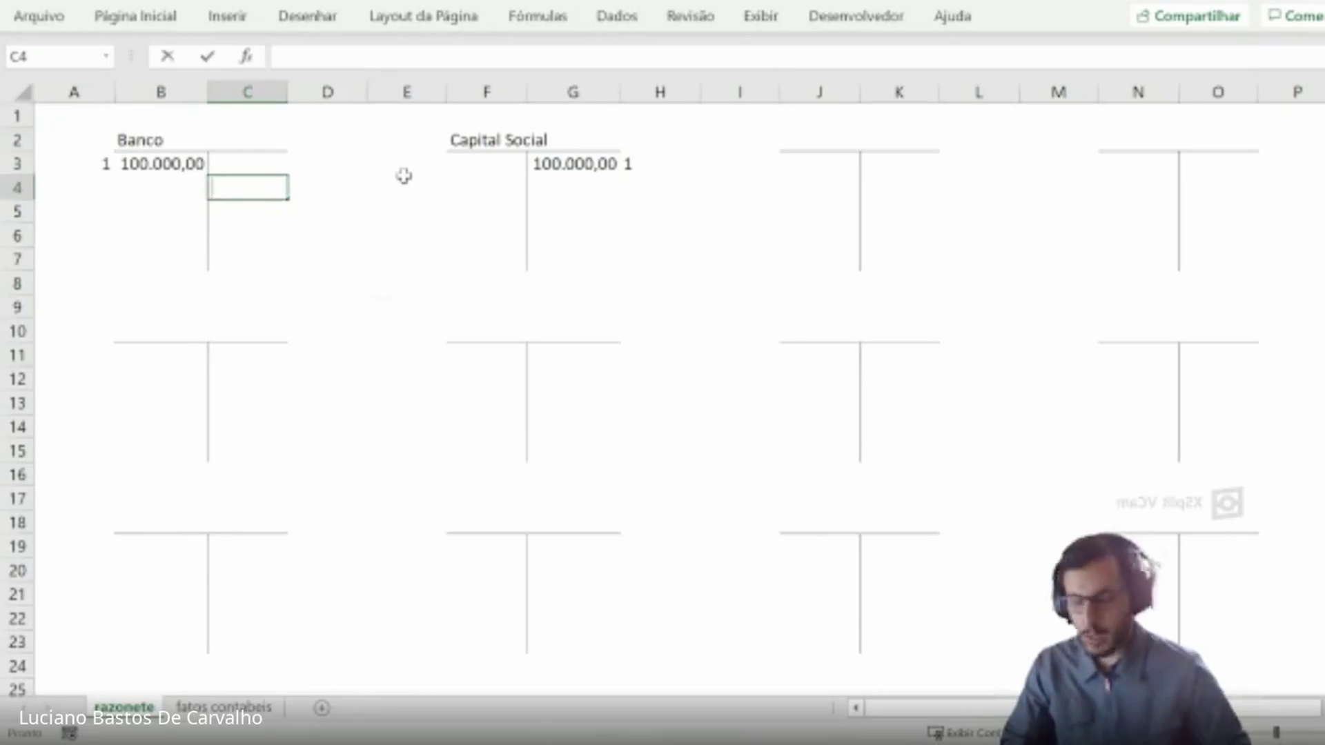
pyautogui.write('500')
pyautogui.press('Return')
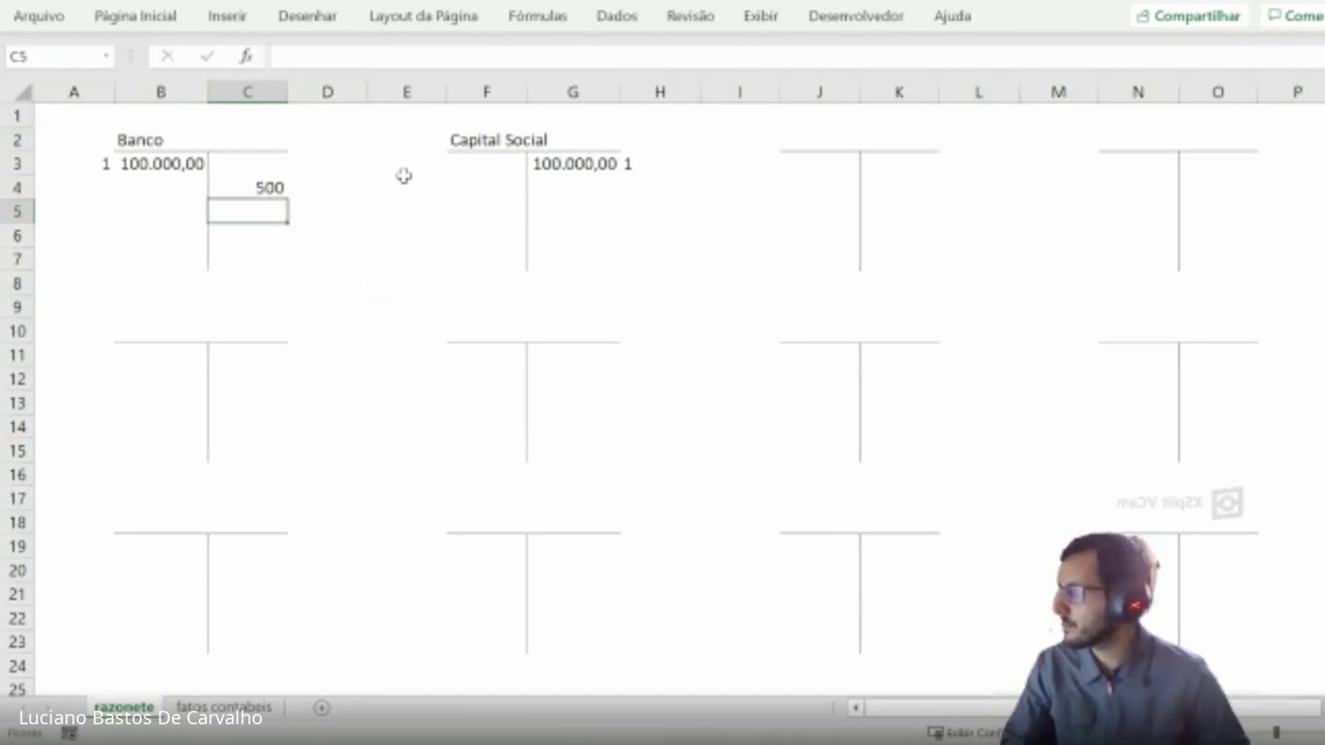
pyautogui.press('Left')
pyautogui.write('100')
pyautogui.press('Return')
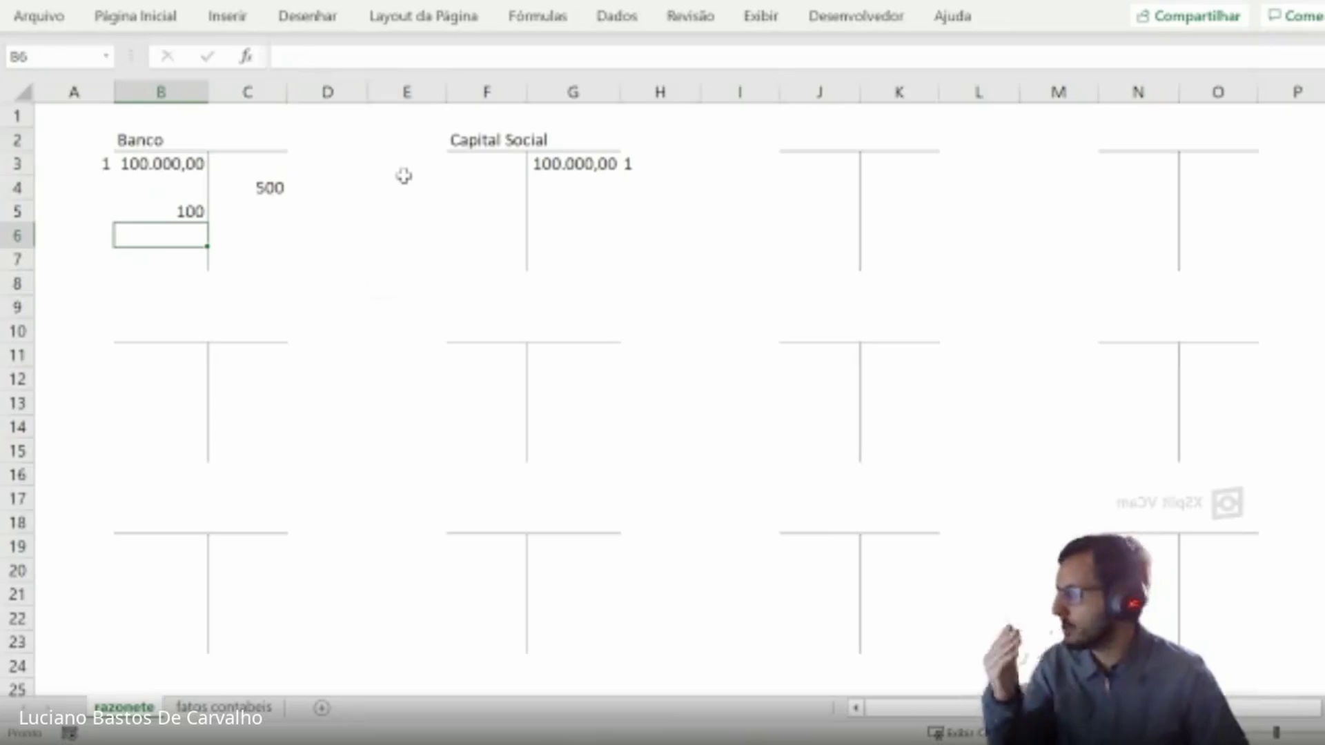
# - Clear the example amounts from B4:C5 in the Banco T-account
pyautogui.press('Up')
pyautogui.press('Up')
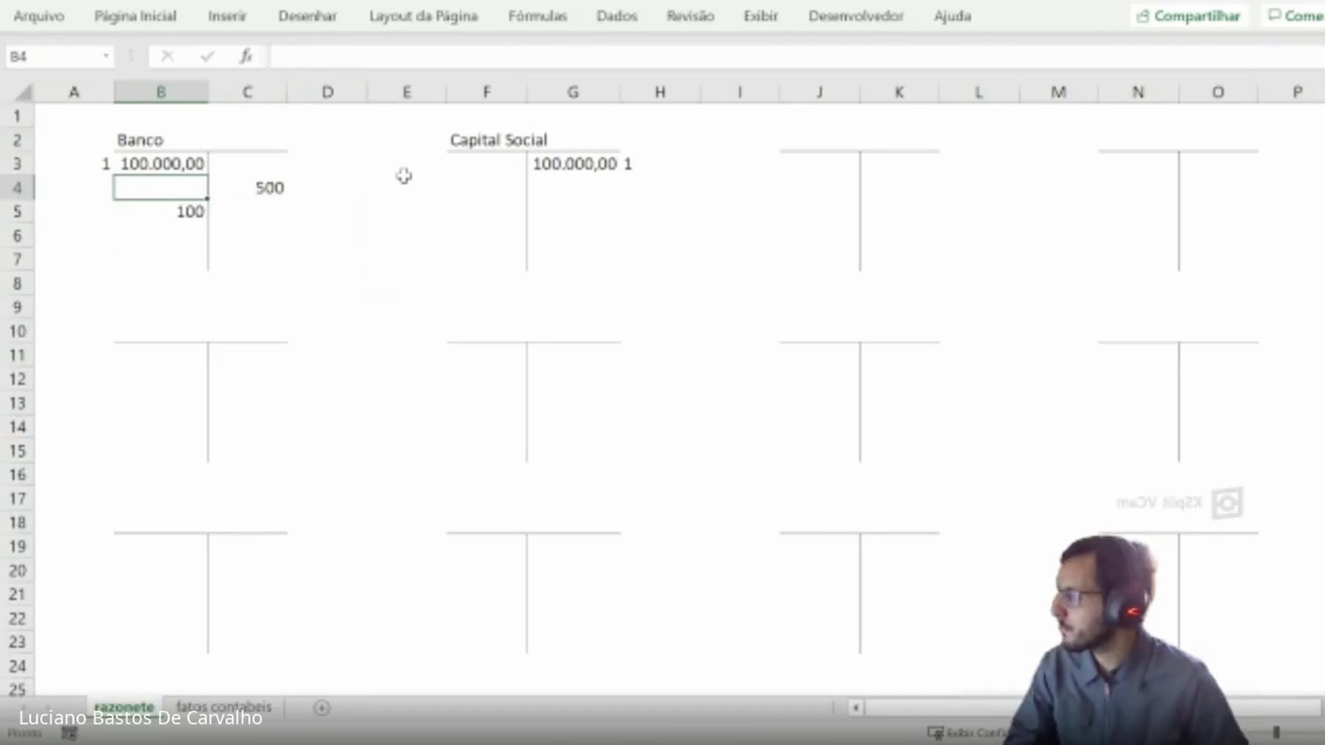
pyautogui.hotkey('shift', 'Down')
pyautogui.hotkey('shift', 'Right')
pyautogui.press('Delete')
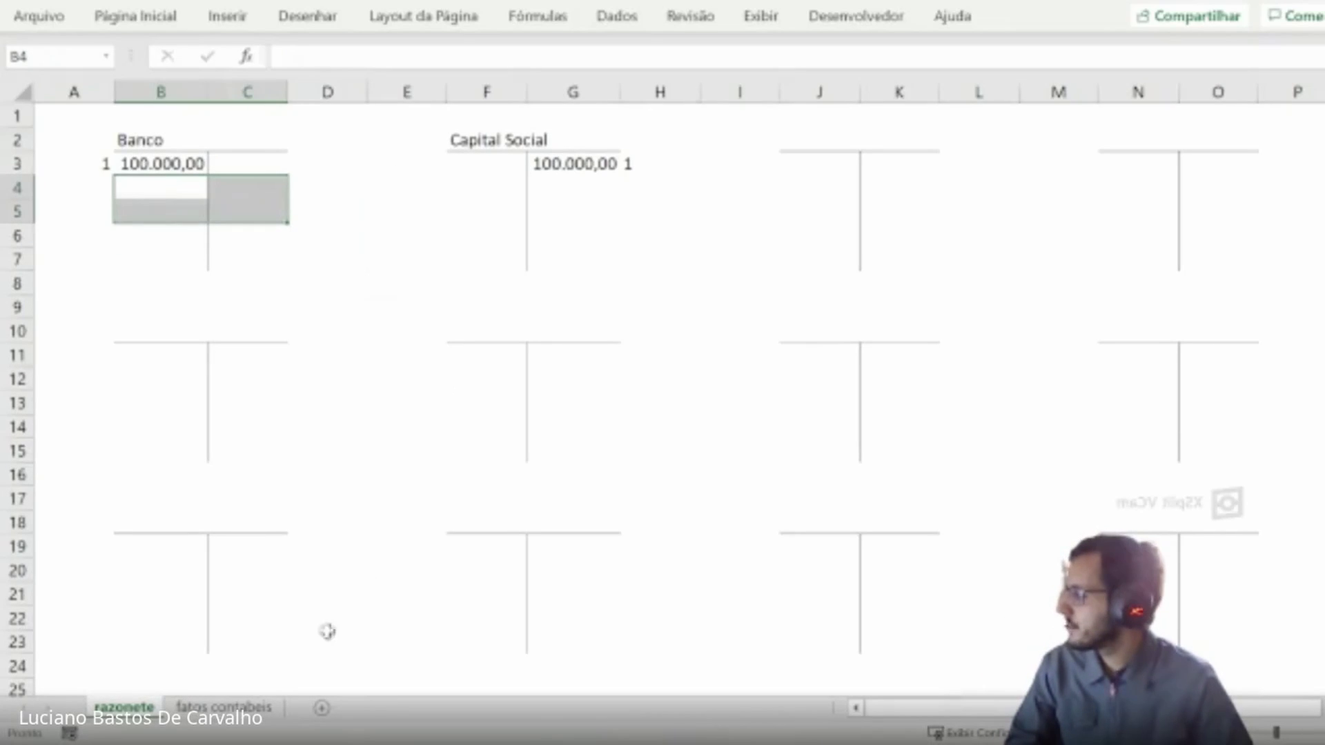
# - Compare the fact numbering on the "fatos contabeis" sheet with the reference beside the Banco debit on the razonete sheet
pyautogui.click(224, 706)
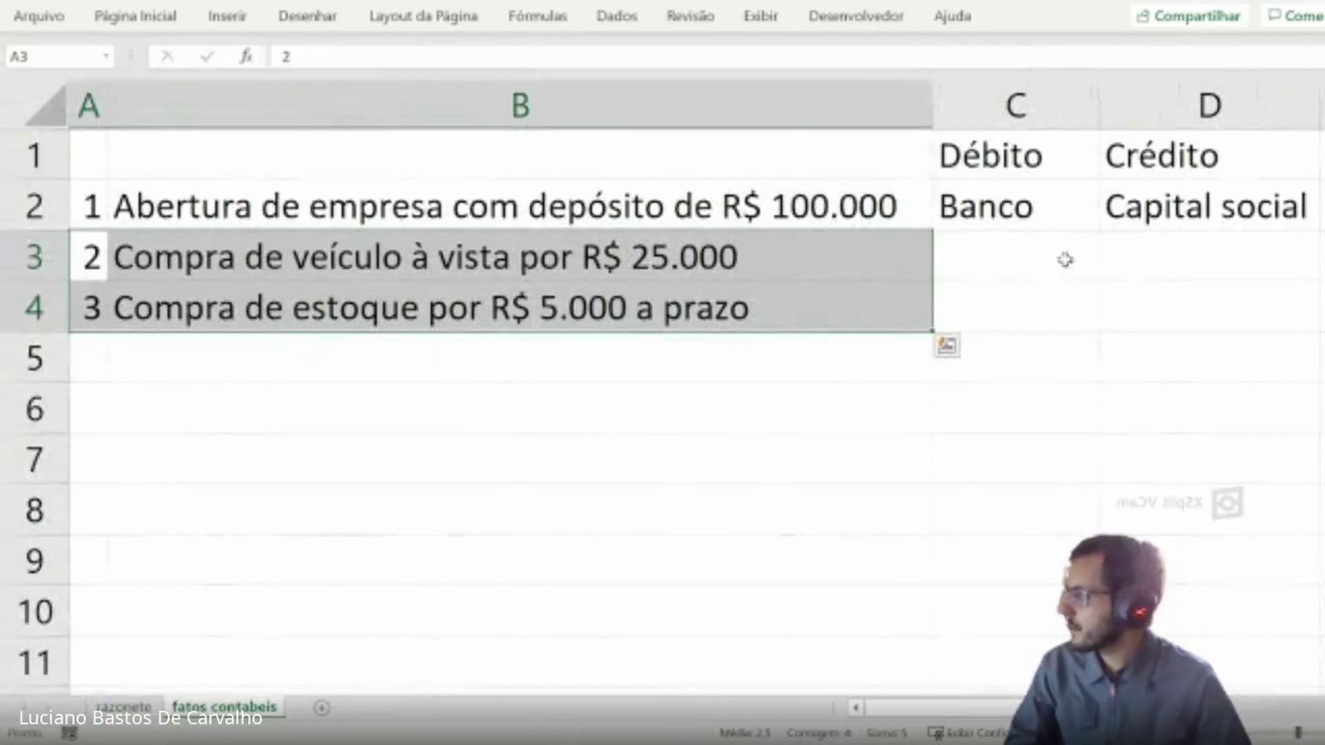
pyautogui.click(700, 467)
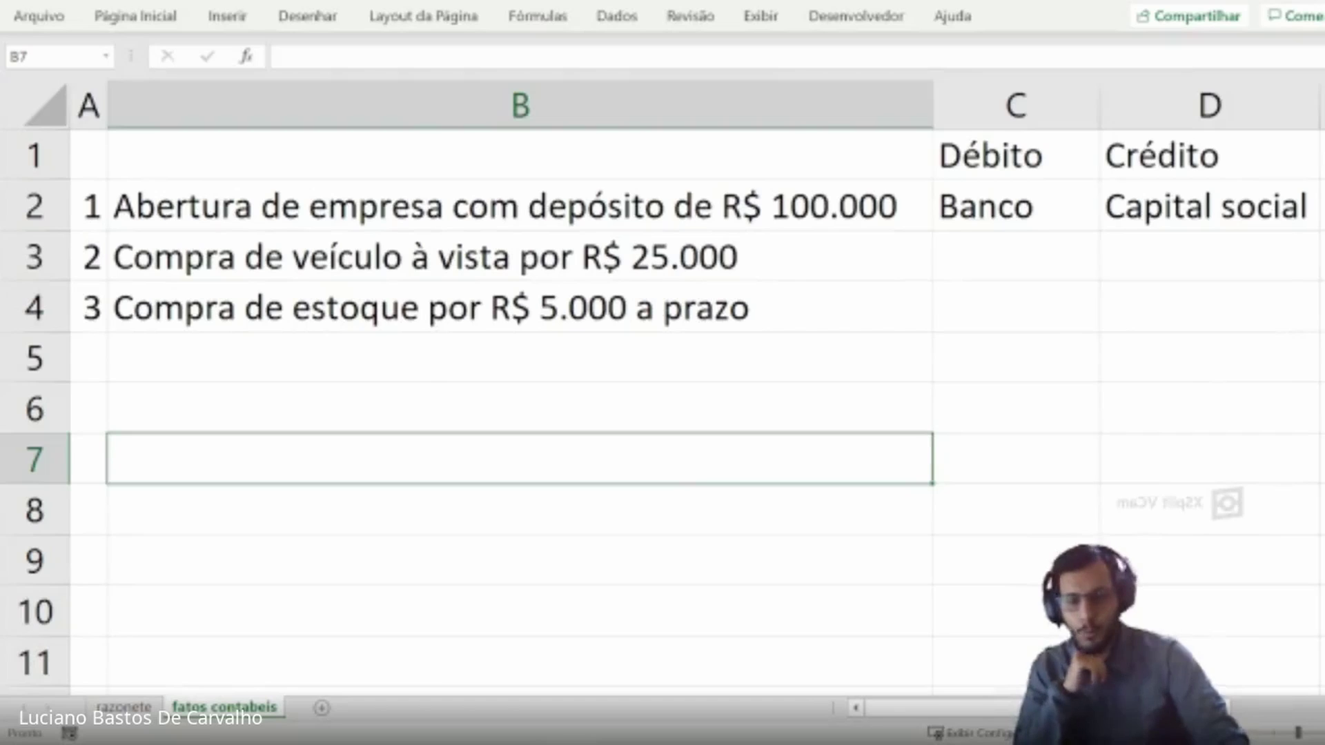
pyautogui.hotkey('ctrl', 'pageup')
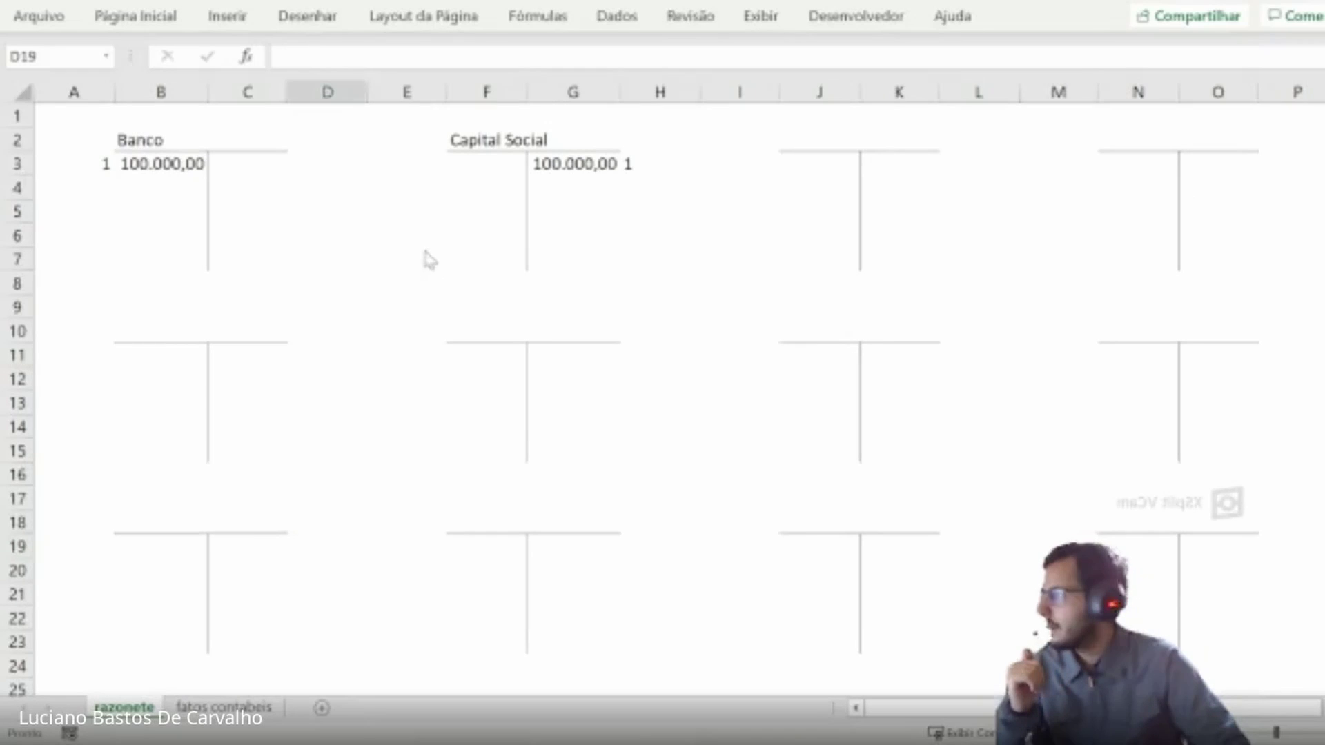
pyautogui.click(107, 168)
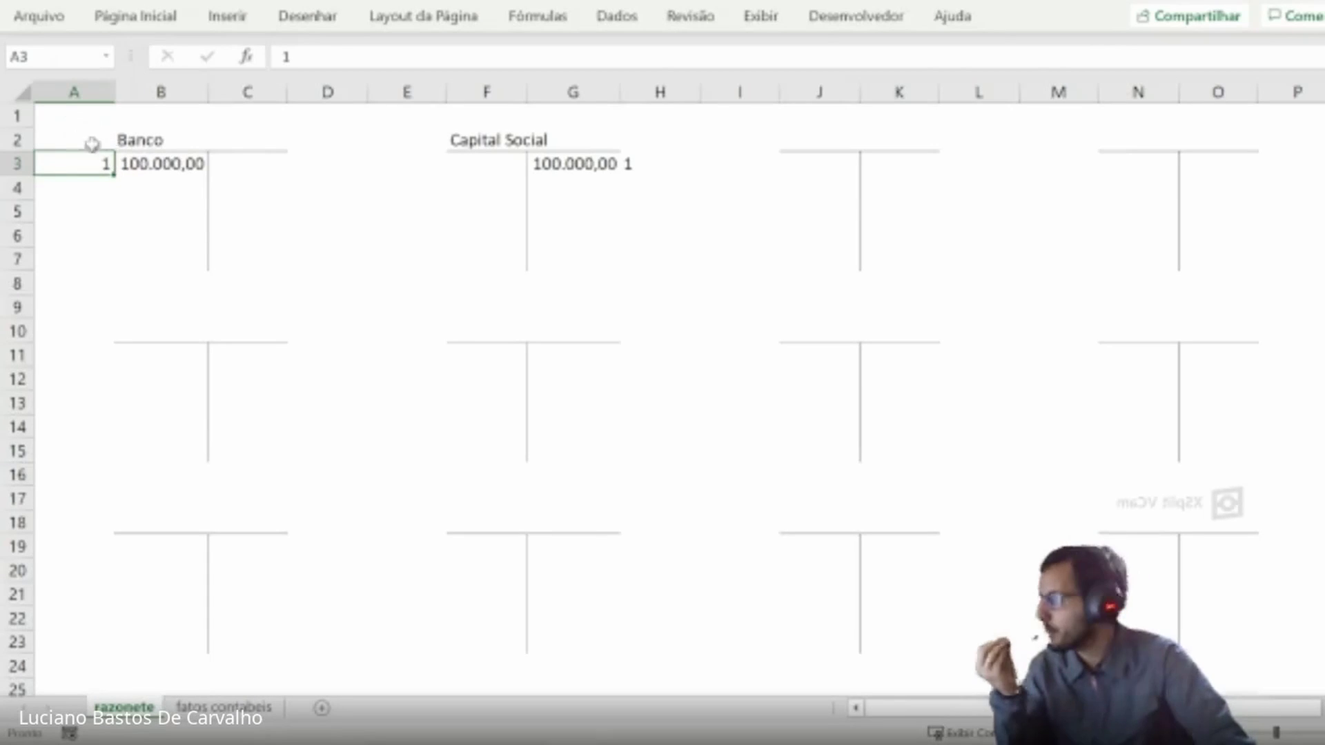
pyautogui.click(224, 706)
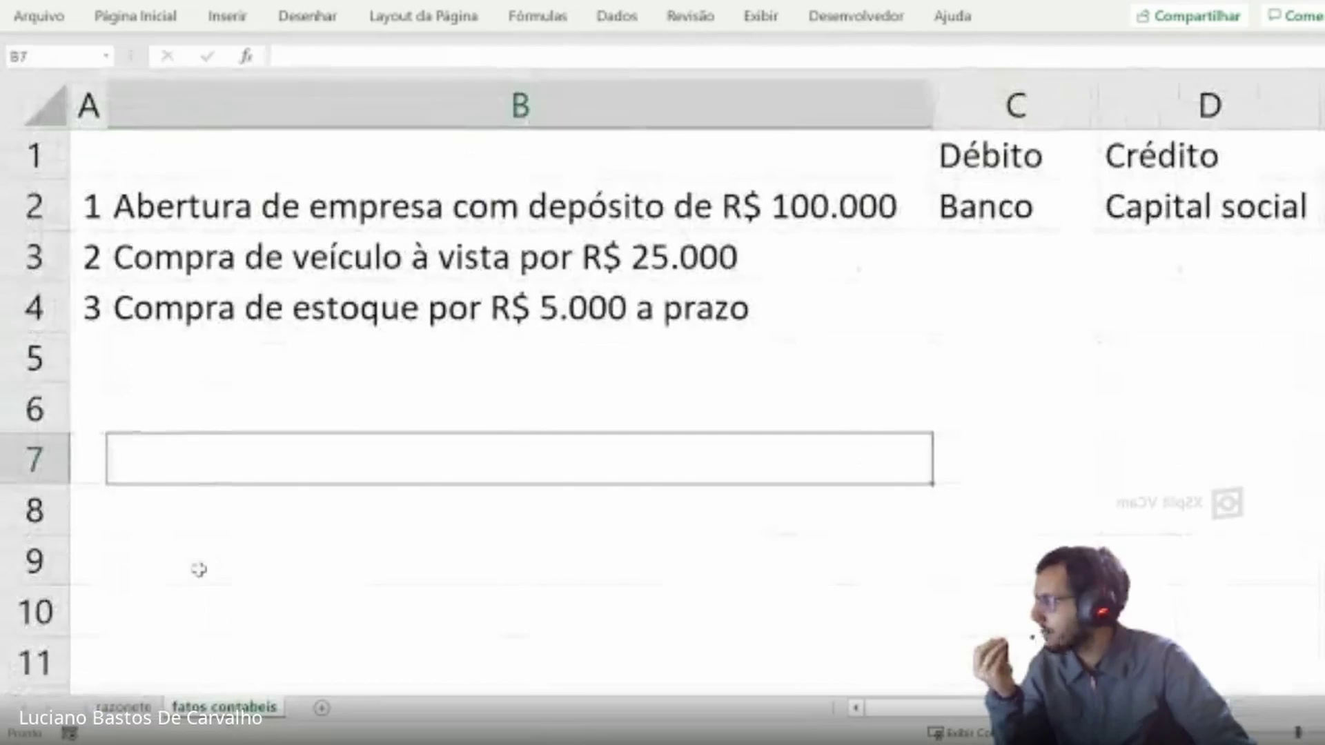
pyautogui.hotkey('ctrl', 'pageup')
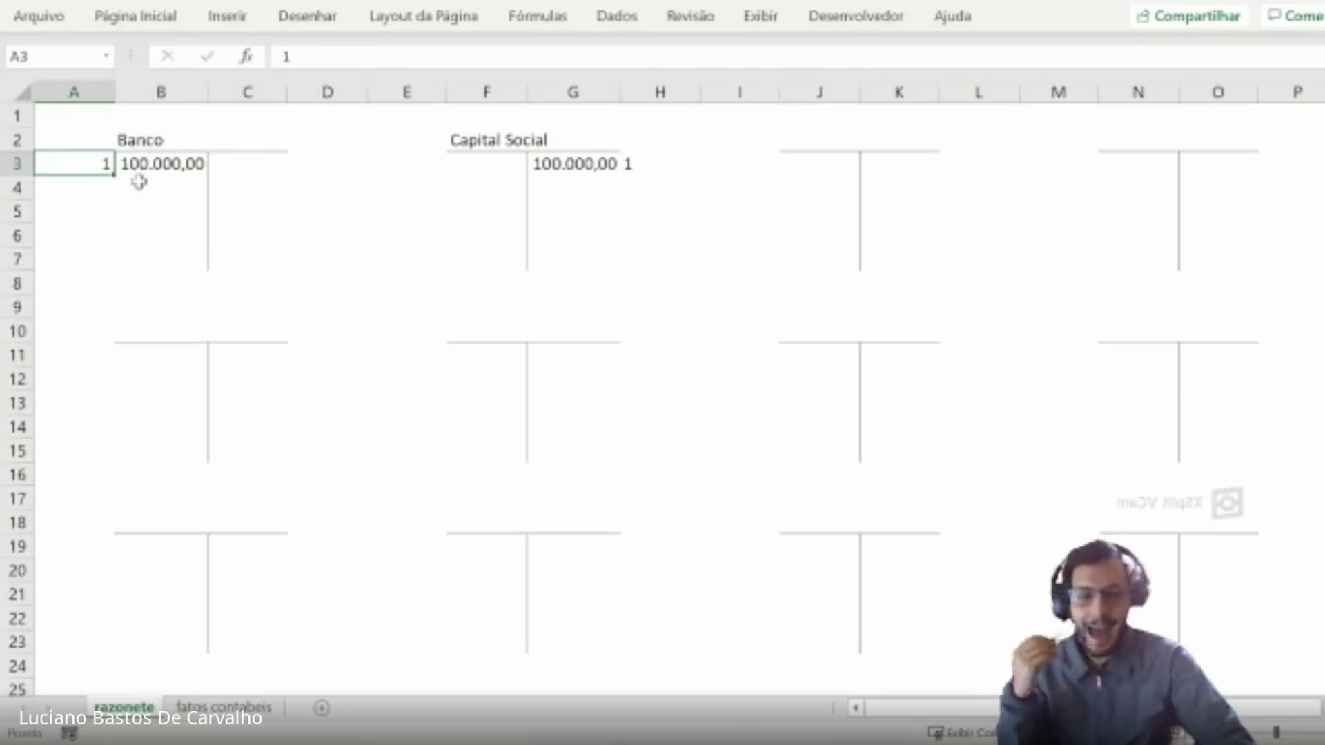
# - Replace the reference number with "a" beside the Banco debit in A3 and the Capital Social credit in H3, and right-align A3
pyautogui.press('Right')
pyautogui.press('Right')
pyautogui.press('Right')
pyautogui.press('Right')
pyautogui.press('Right')
pyautogui.press('Right')
pyautogui.press('Right')
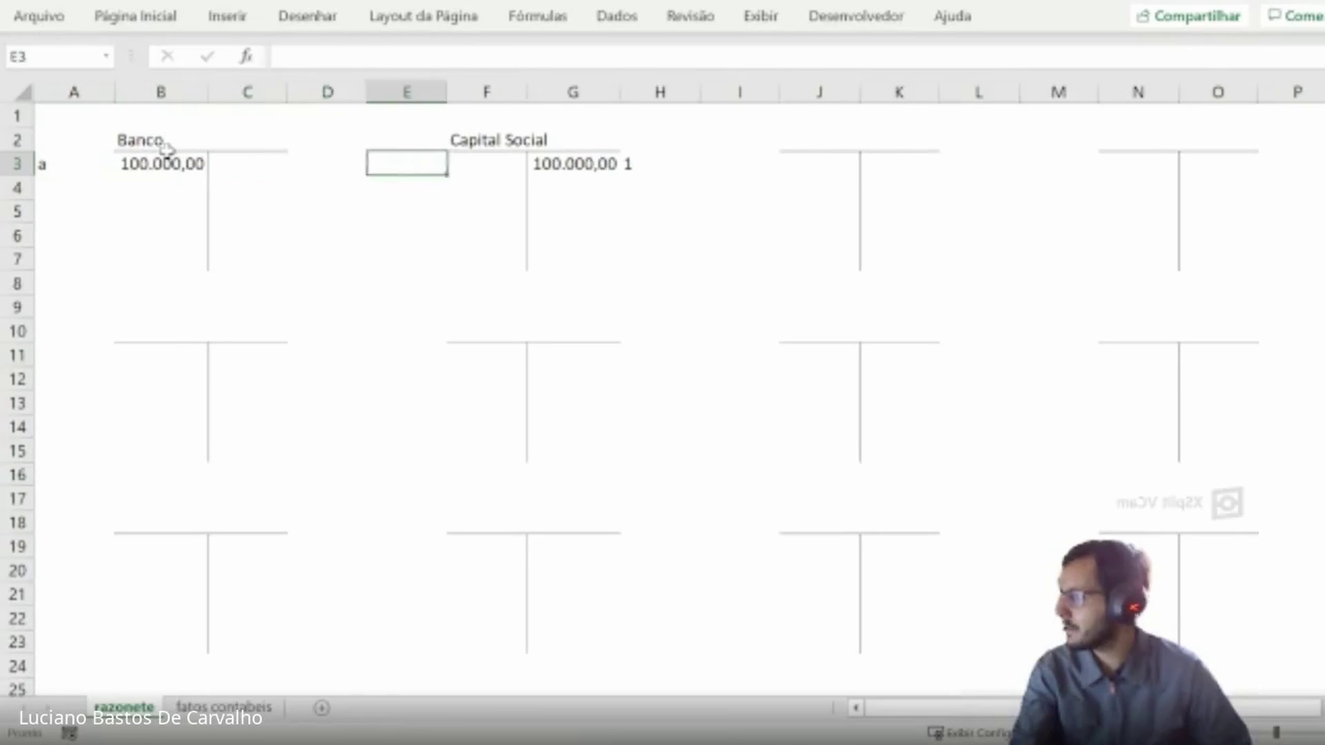
pyautogui.write('a')
pyautogui.press('Left')
pyautogui.press('Left')
pyautogui.press('Left')
pyautogui.press('Left')
pyautogui.press('Left')
pyautogui.press('Left')
pyautogui.press('Left')
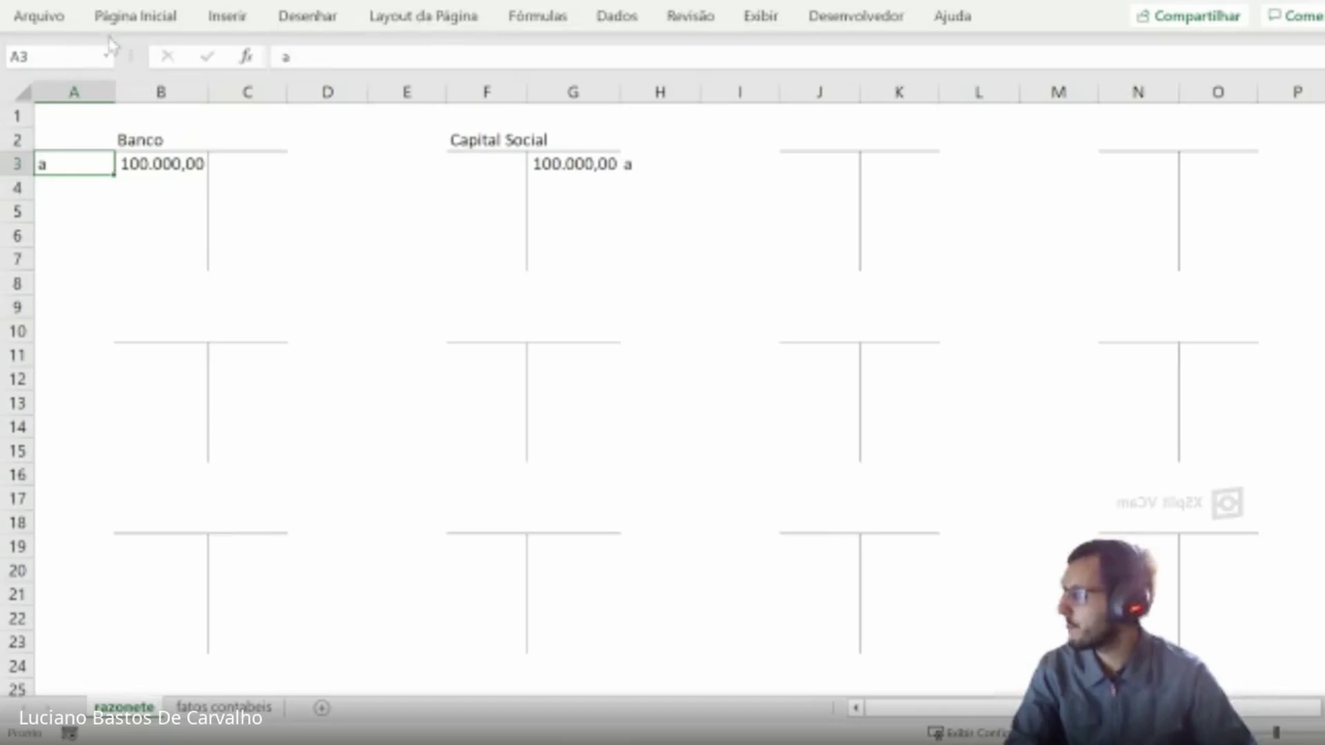
pyautogui.click(136, 15)
pyautogui.click(438, 92)
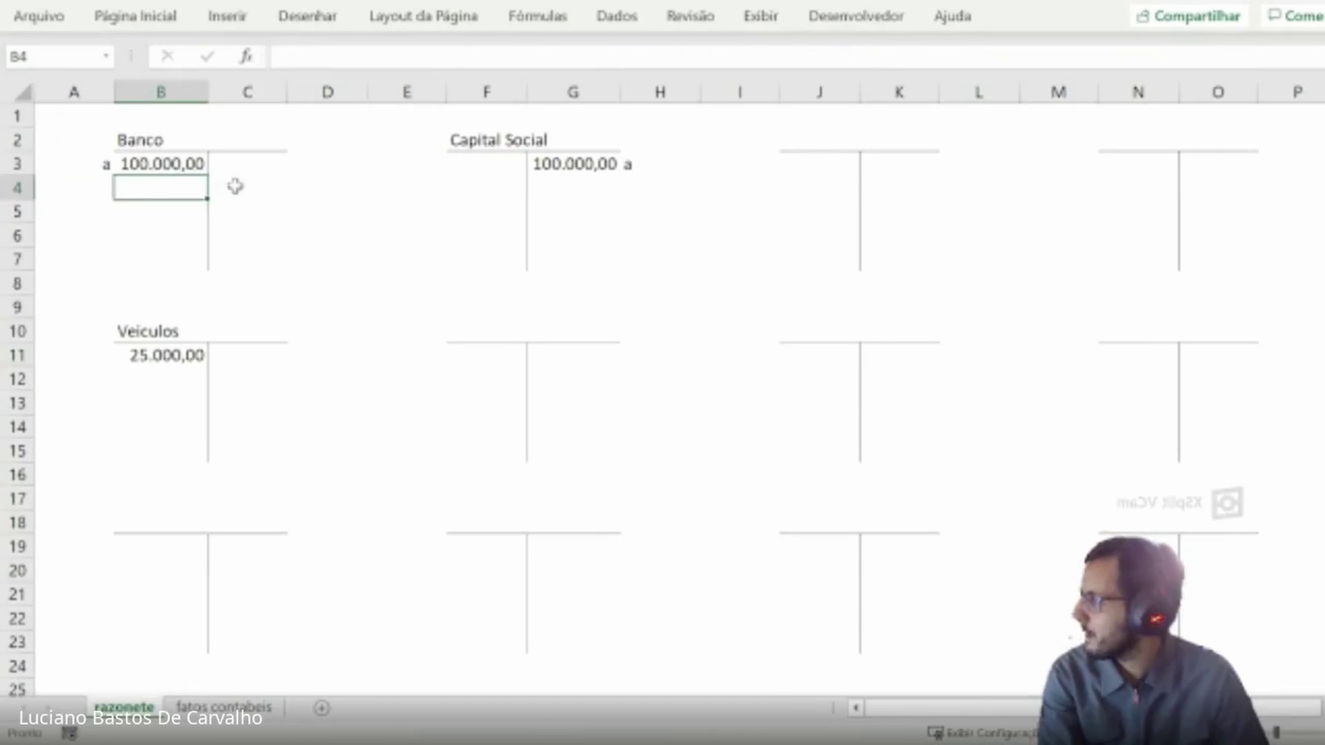
# - Post a 25.000,00 credit to the Banco T-account in C4 and label it "b" in D4
pyautogui.click(228, 184)
pyautogui.click(163, 184)
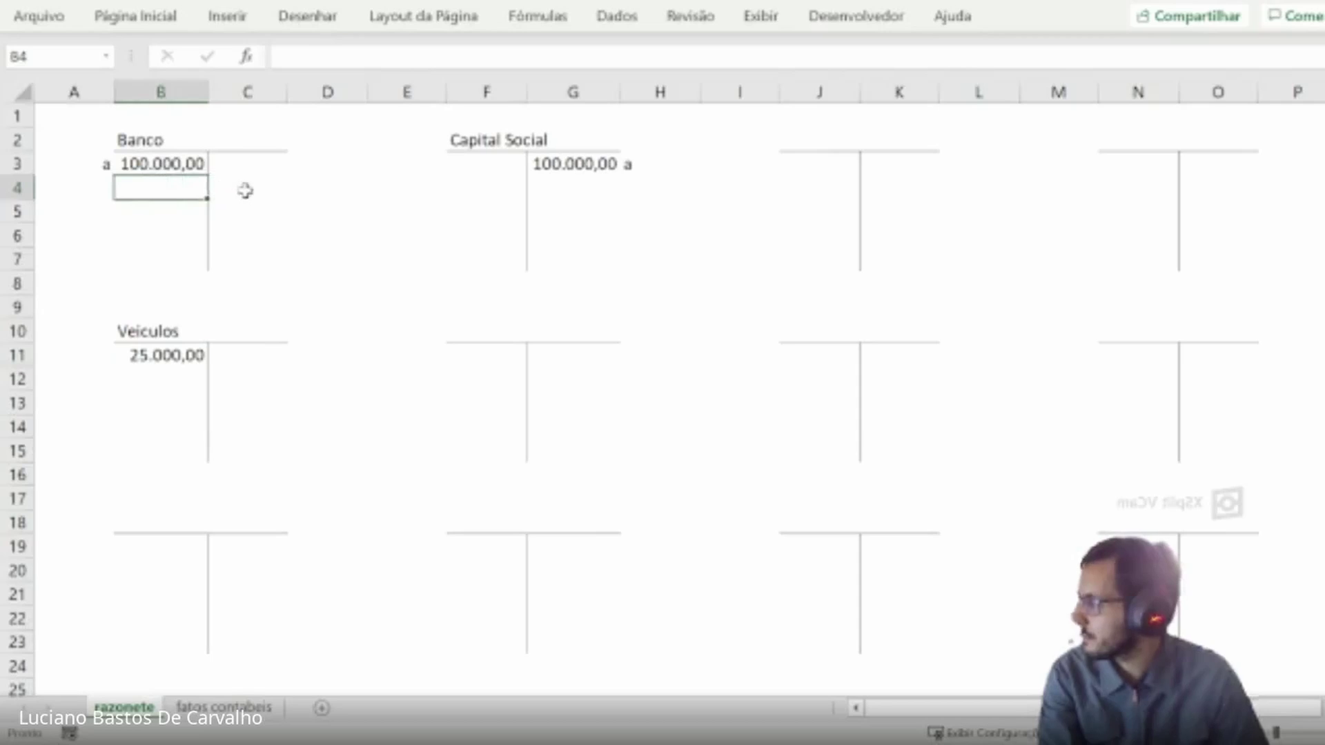
pyautogui.click(238, 188)
pyautogui.write('25000')
pyautogui.hotkey('ctrl', 'Return')
pyautogui.click(310, 195)
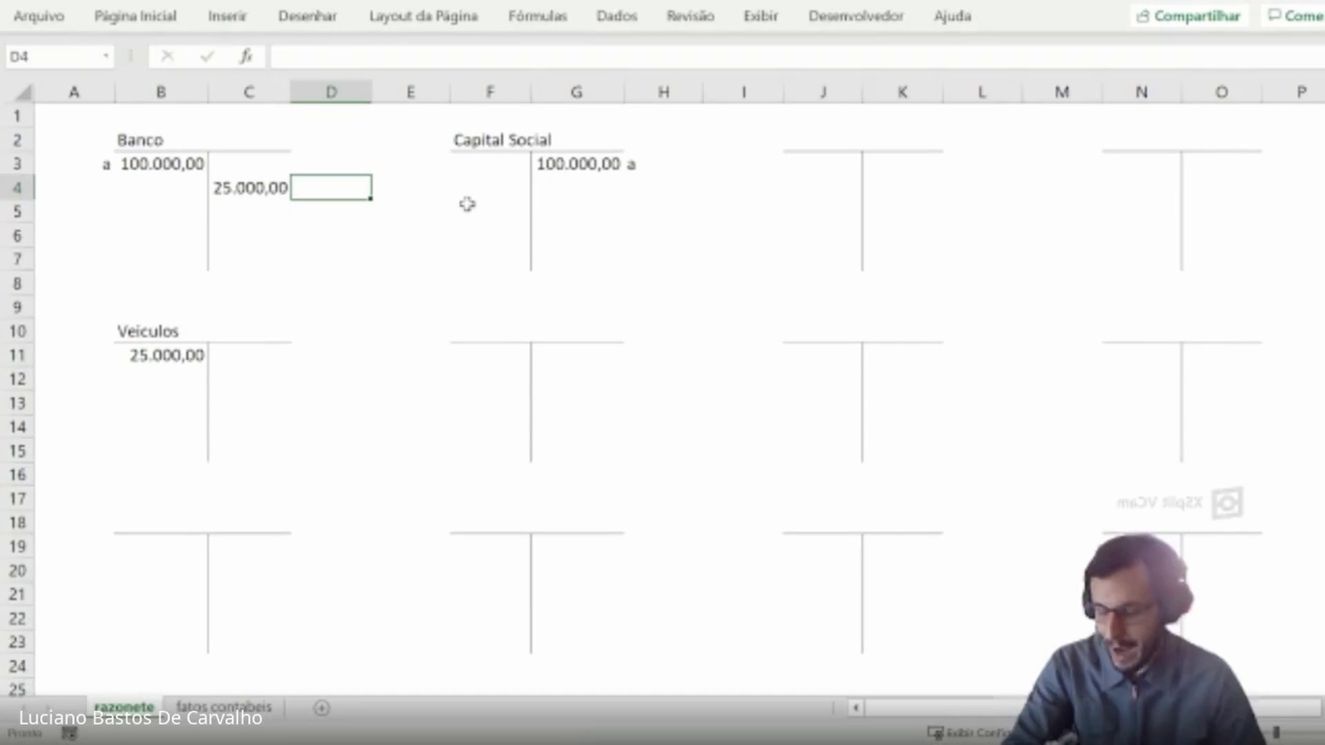
pyautogui.write('b')
# - Label the Veiculos debit "b" in A11 and right-align the label
pyautogui.click(349, 284)
pyautogui.click(95, 353)
pyautogui.write('b')
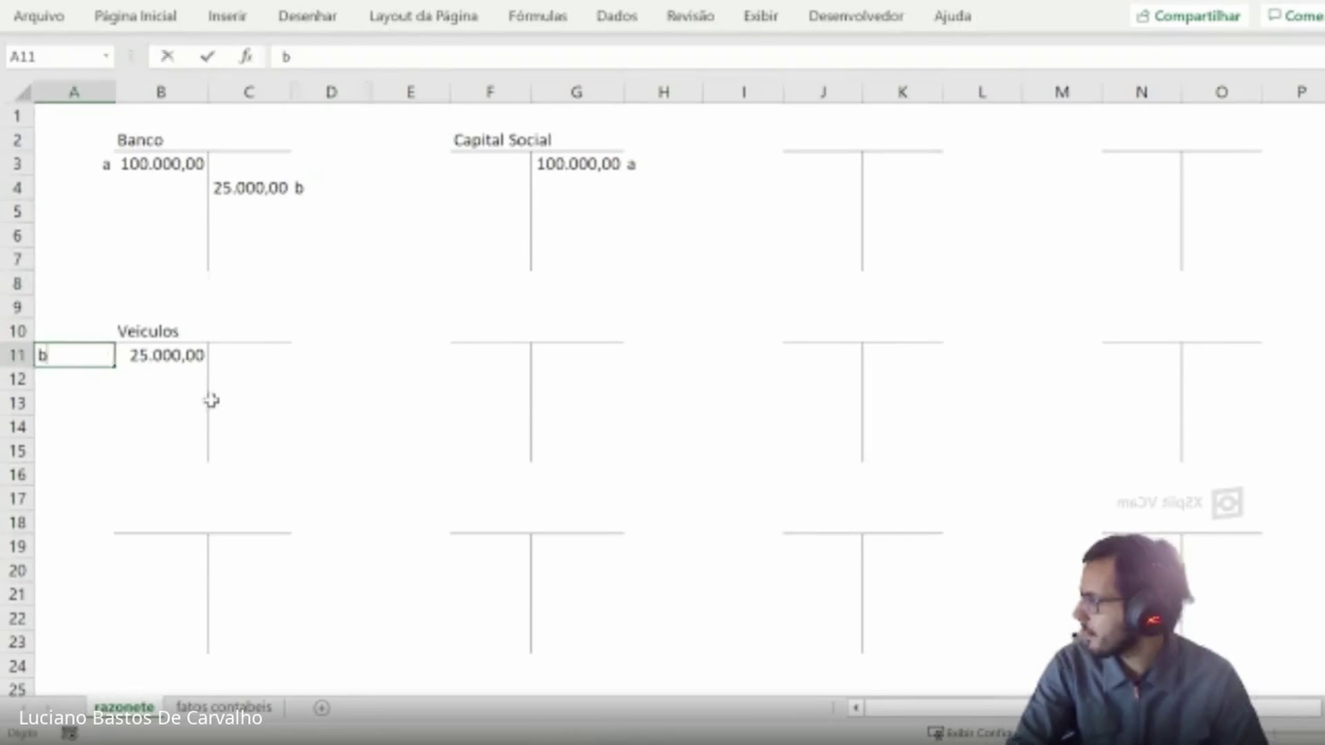
pyautogui.click(212, 399)
pyautogui.click(67, 355)
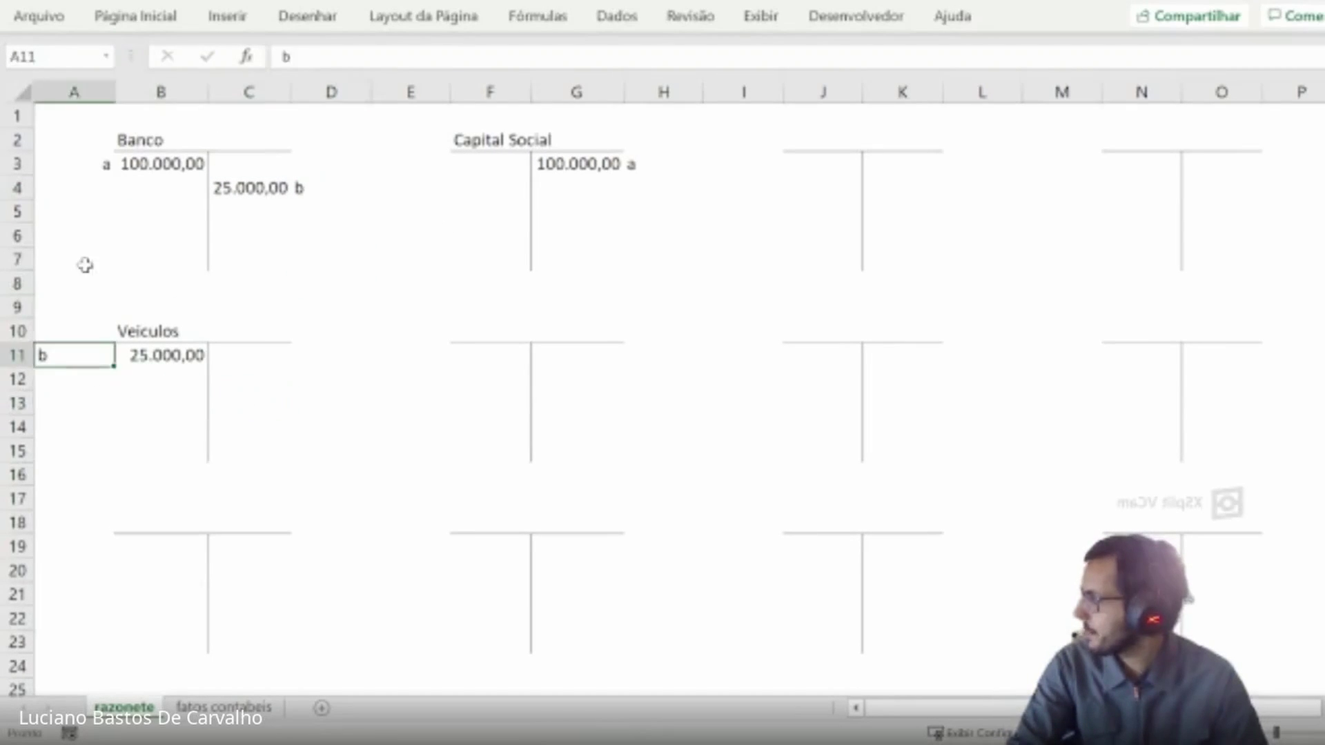
pyautogui.click(135, 16)
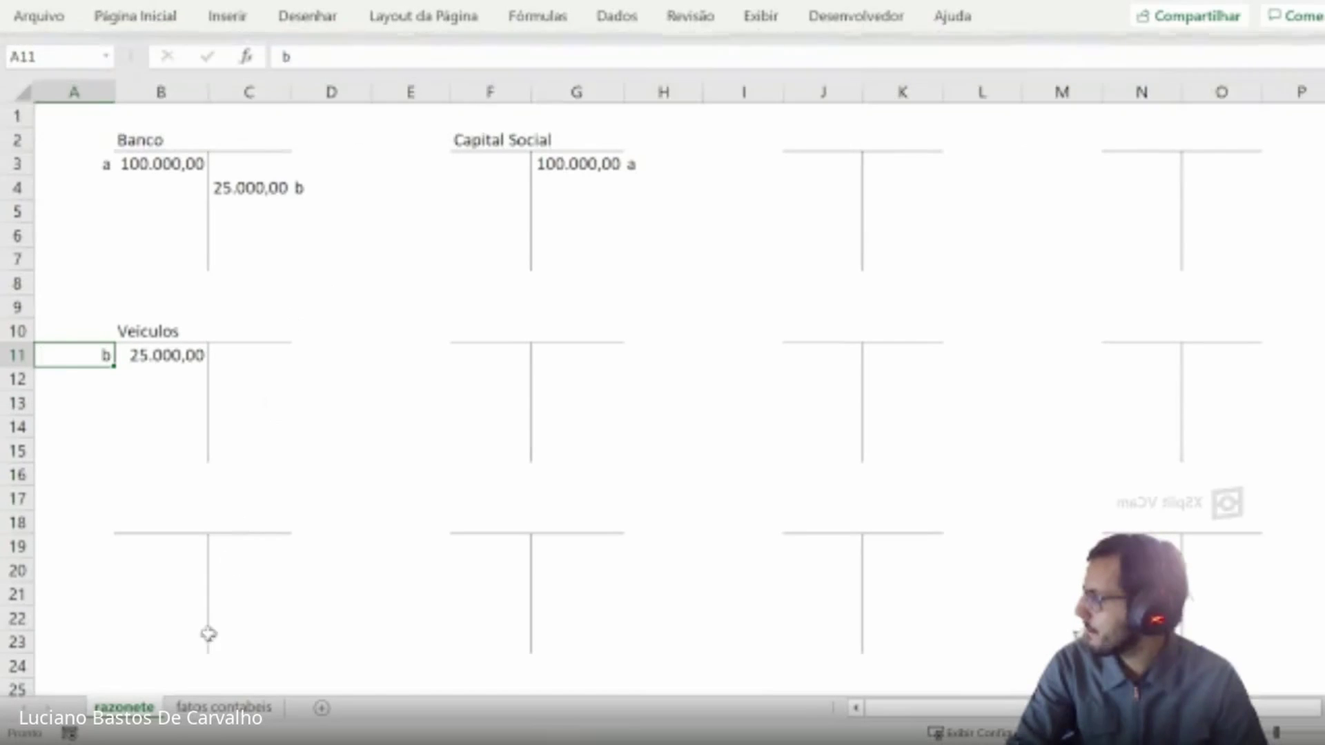
# - Review facts 2 and 3 and the empty Débito and Crédito cells on the "fatos contabeis" sheet against the posted T-accounts
pyautogui.click(222, 707)
pyautogui.moveTo(92, 257); pyautogui.dragTo(291, 252)
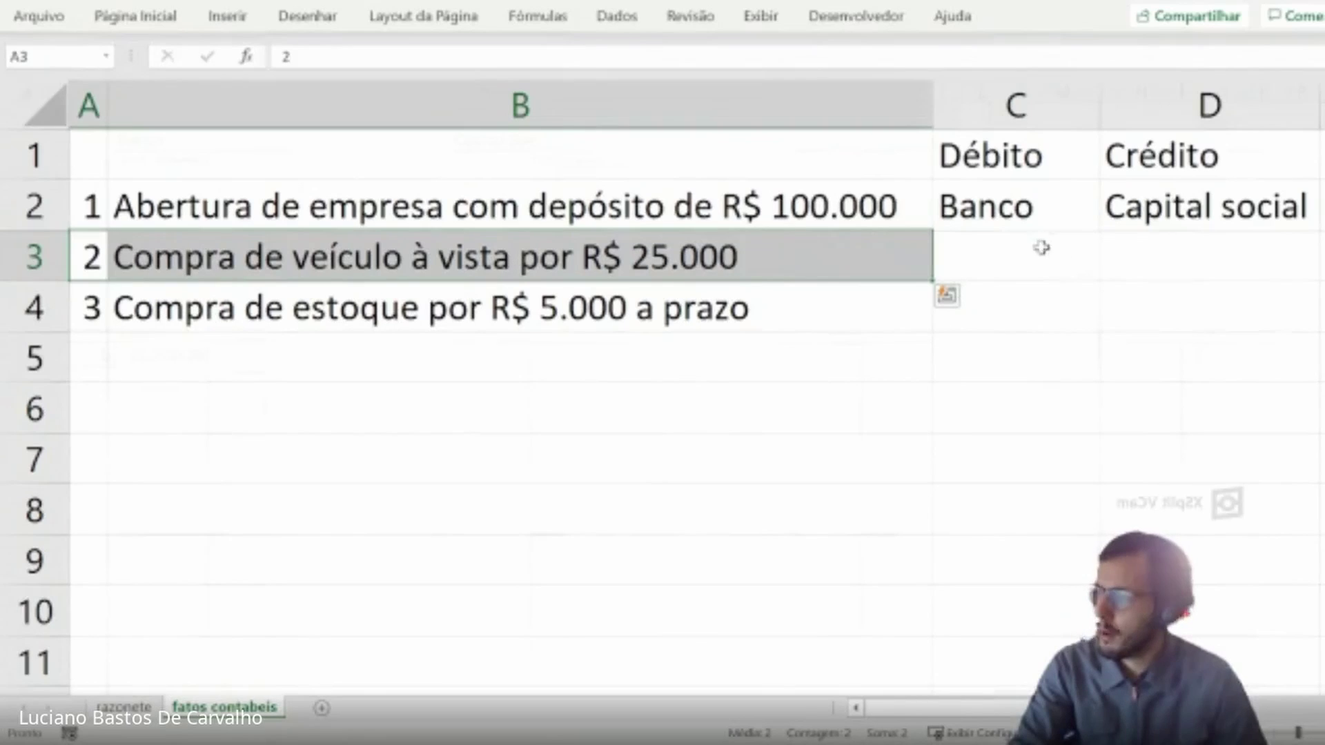
pyautogui.click(973, 206)
pyautogui.moveTo(966, 255); pyautogui.dragTo(1114, 275)
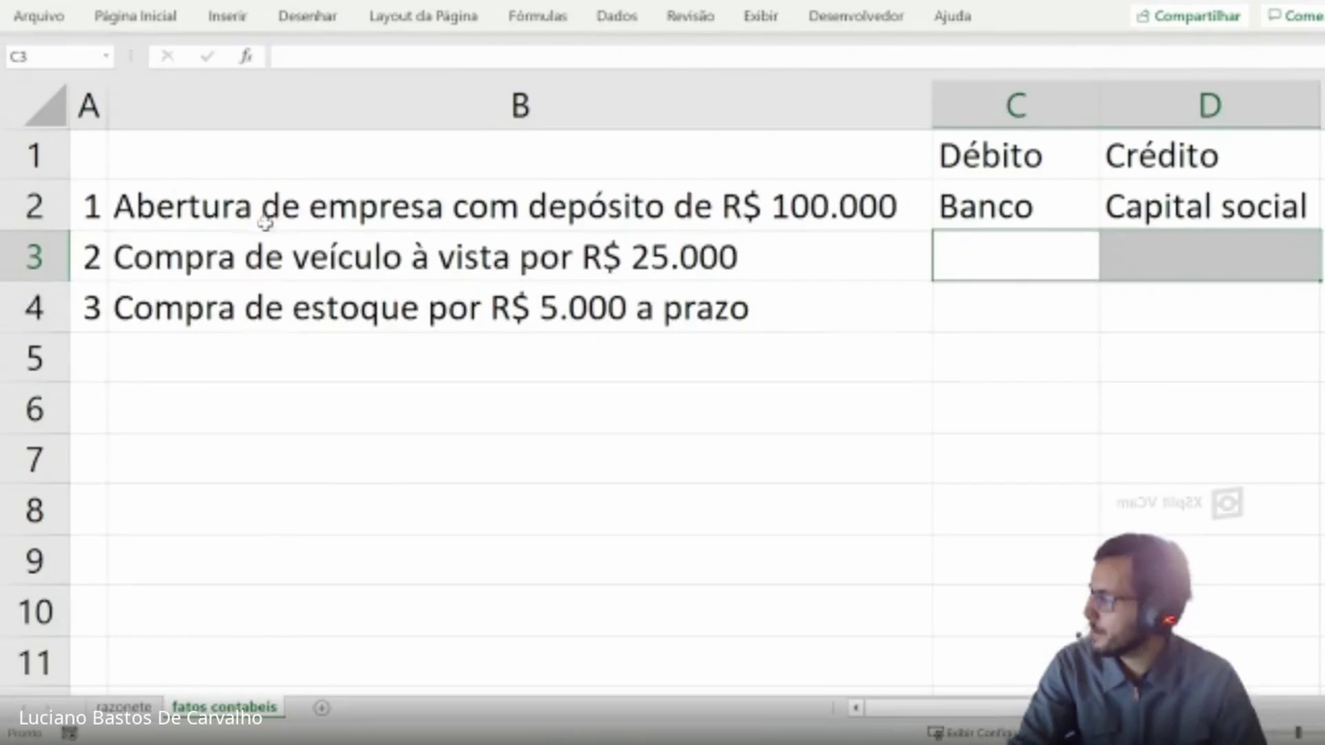
pyautogui.moveTo(265, 217); pyautogui.dragTo(228, 311)
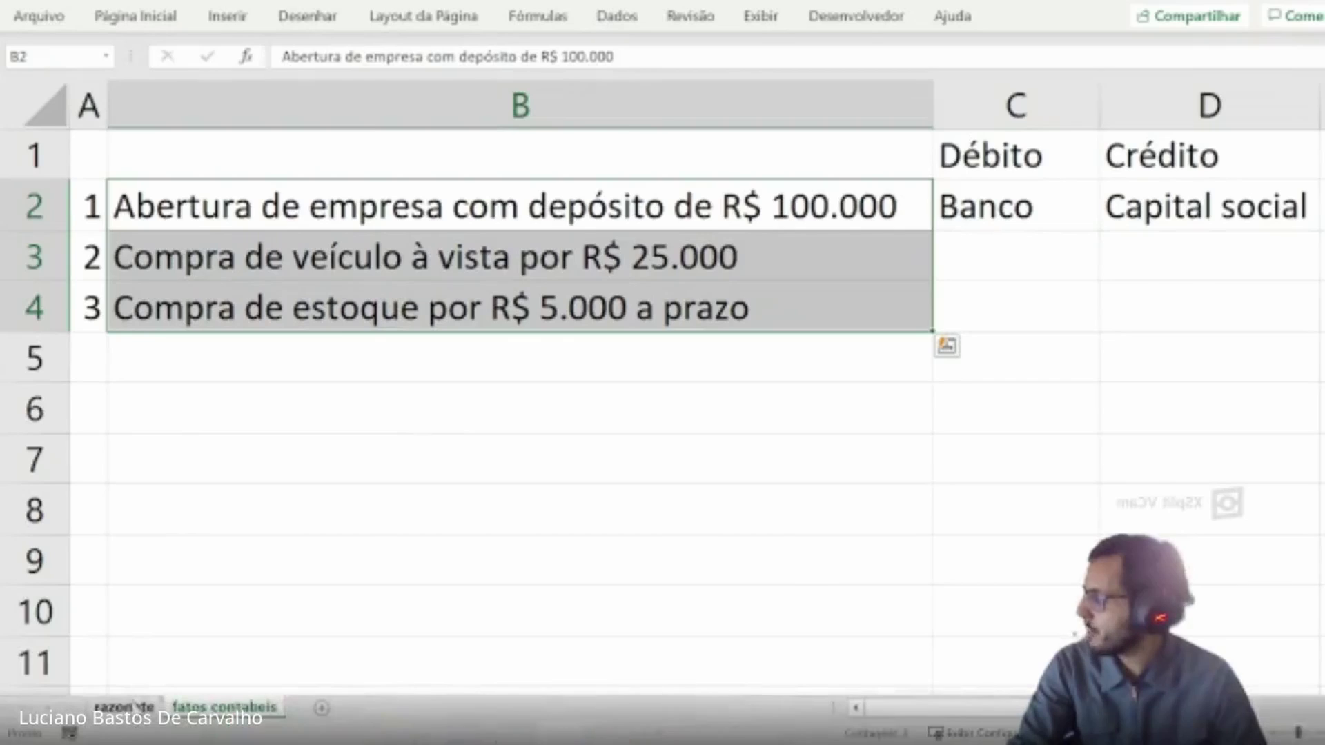
pyautogui.click(125, 707)
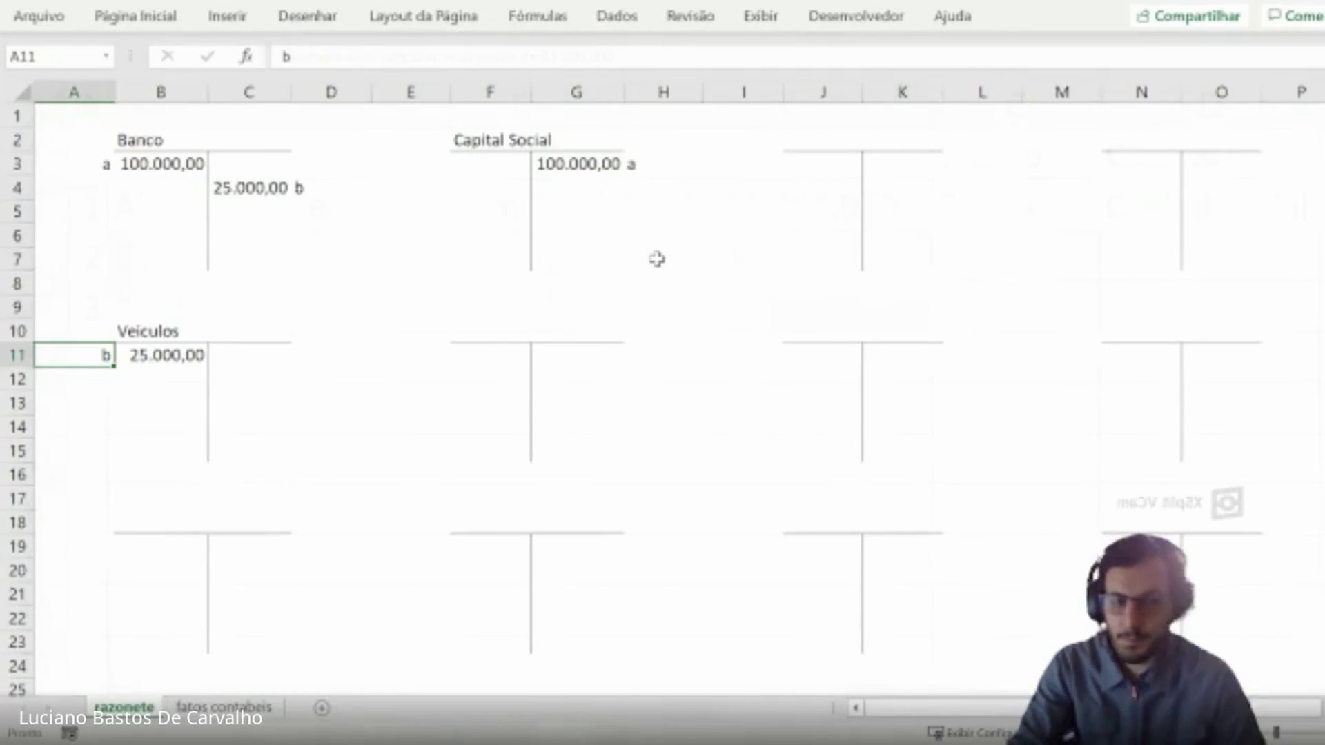
pyautogui.click(223, 706)
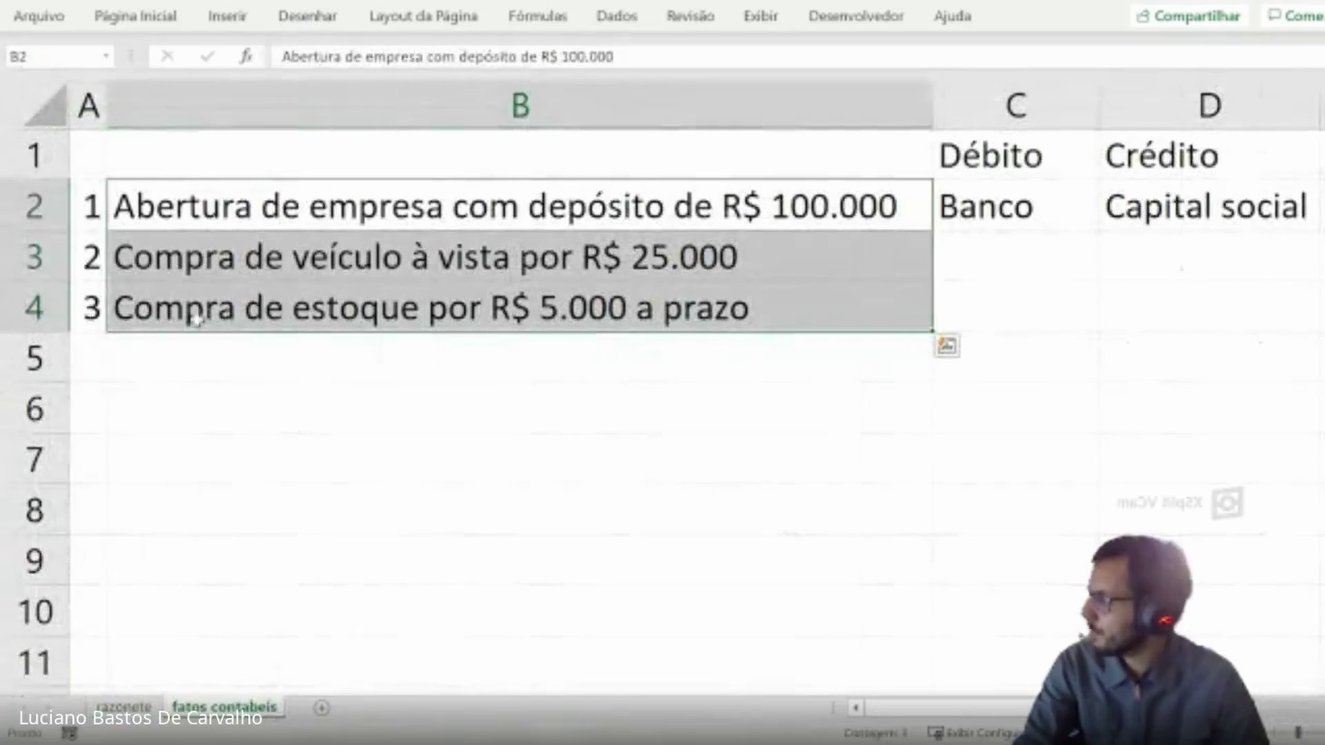
pyautogui.moveTo(85, 309); pyautogui.dragTo(471, 308)
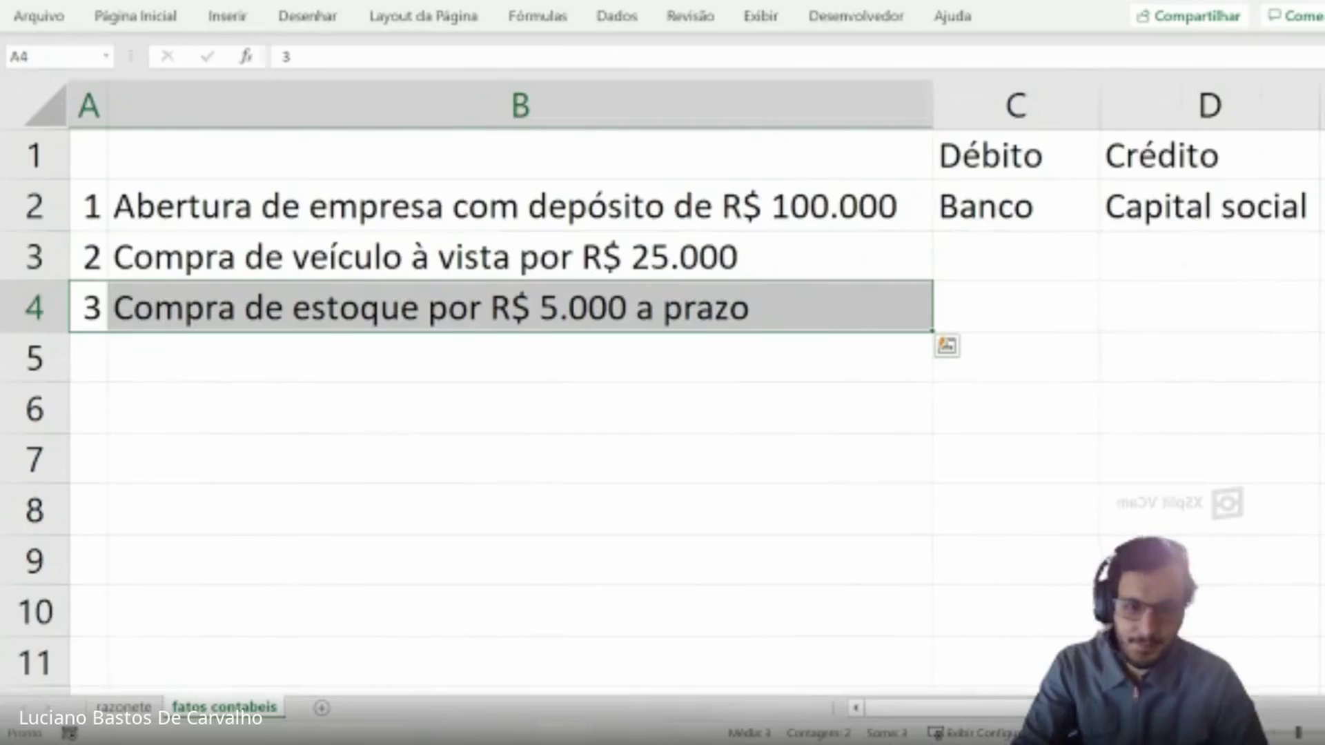
# - On the razonete sheet, title the empty T-account beside Capital Social "Fornecedores"
pyautogui.hotkey('ctrl', 'pageup')
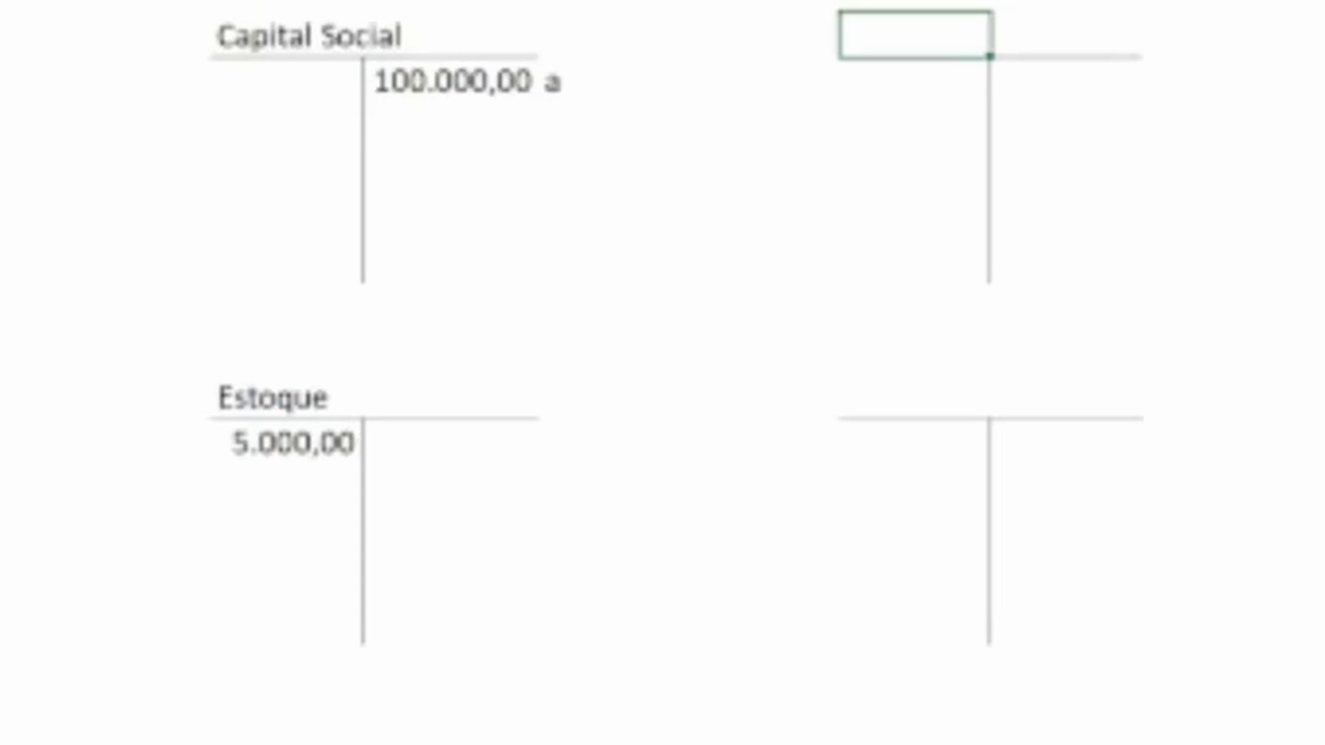
pyautogui.write('For')
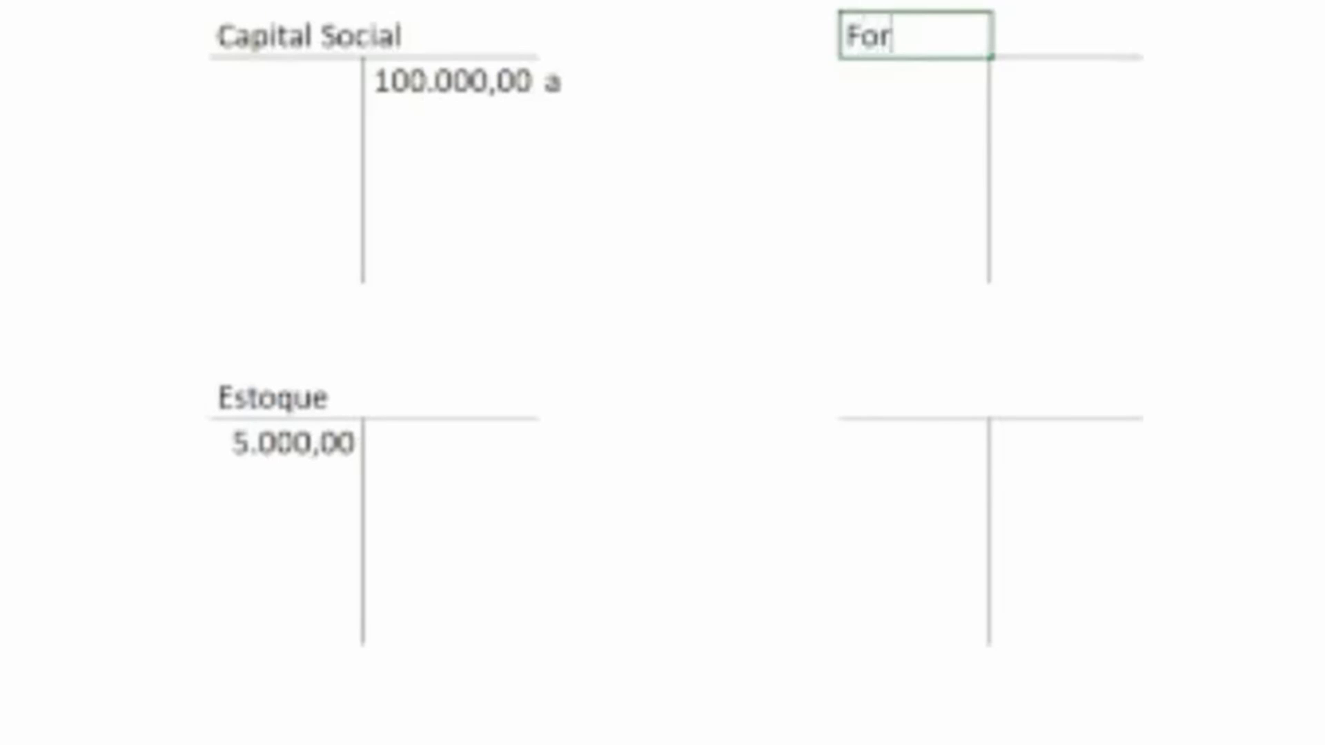
pyautogui.write('necedores')
pyautogui.press('Return')
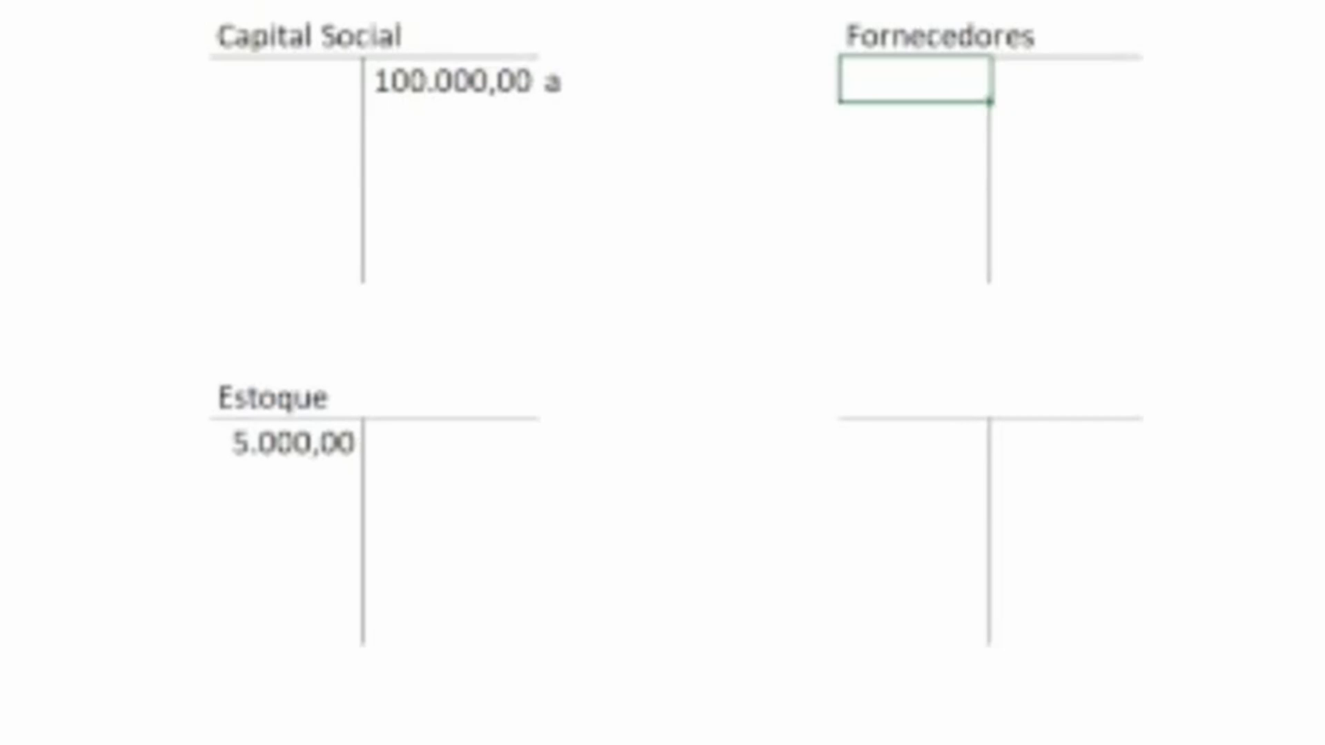
# - Record a credit of 5.000,00 in the Fornecedores account in number format and label it "c"
pyautogui.click(1065, 79)
pyautogui.write('5000')
pyautogui.press('Return')
pyautogui.click(1065, 79)
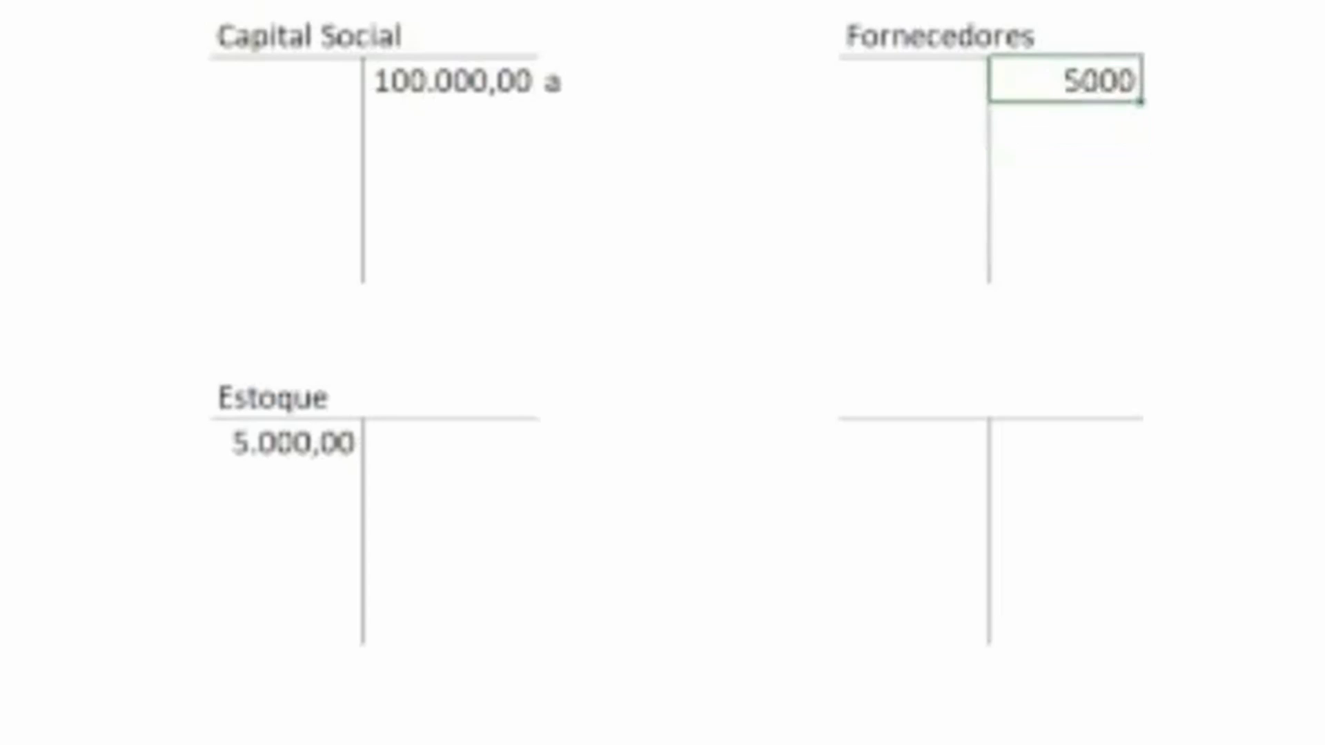
pyautogui.hotkey('ctrl', 'shift', '1')
pyautogui.click(1216, 79)
pyautogui.write('c')
pyautogui.click(697, 571)
# - Label the Estoque debit entry "c" in the cell beside it and right-align the label
pyautogui.click(195, 449)
pyautogui.write('c')
pyautogui.click(225, 553)
pyautogui.click(183, 450)
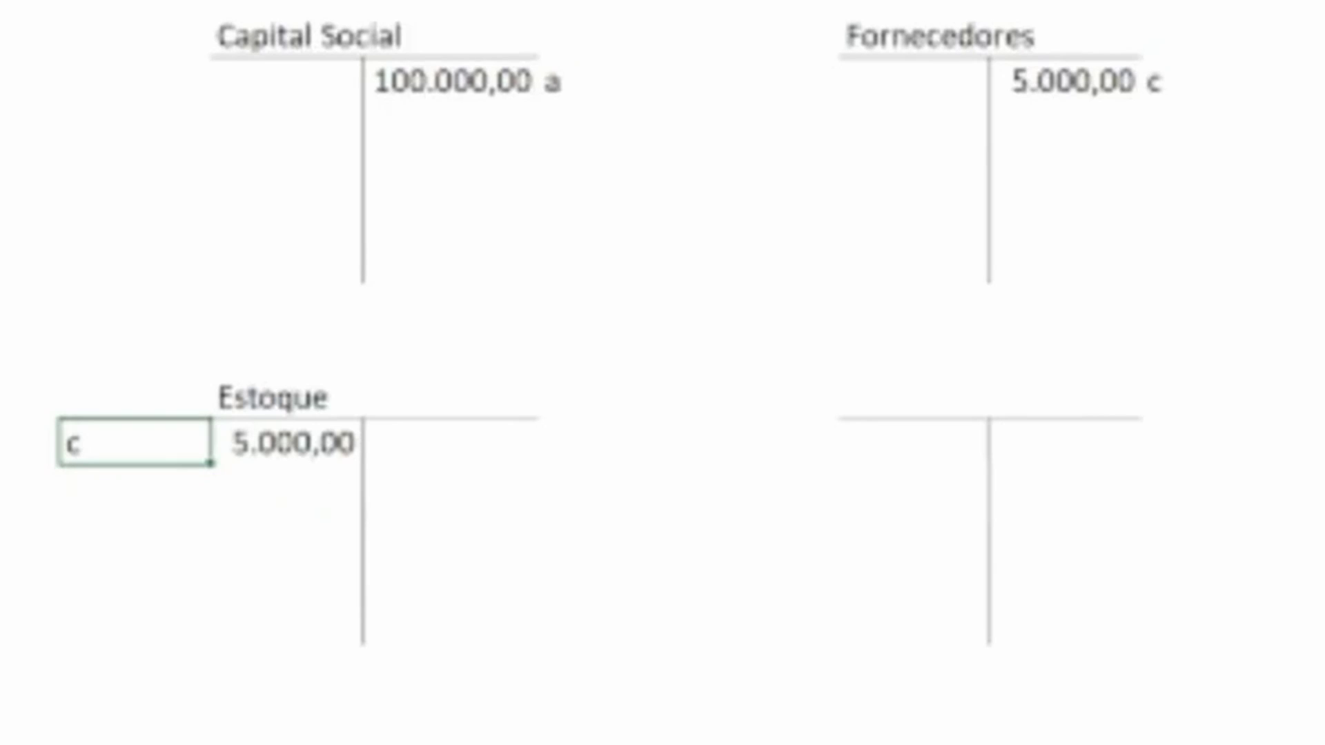
pyautogui.hotkey('alt', 'h')
pyautogui.press('a')
pyautogui.press('r')
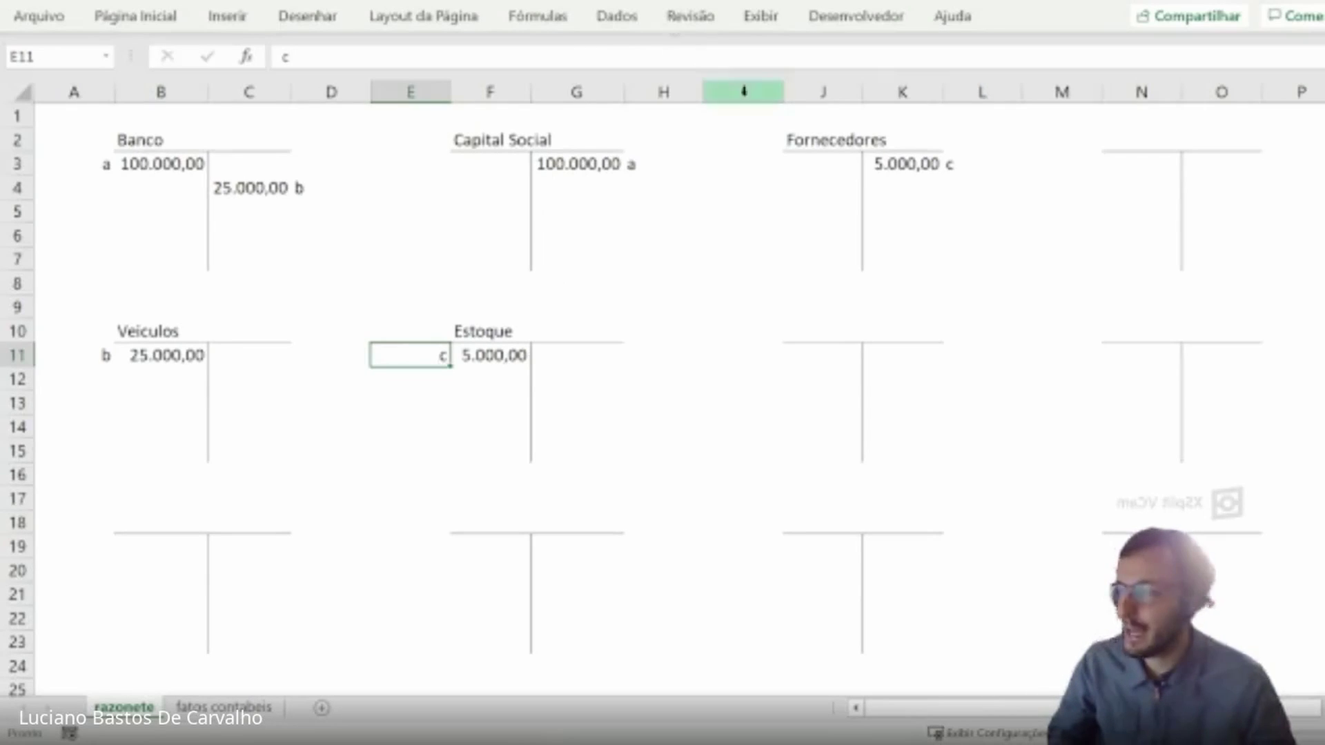
# - Compare the Fornecedores and Estoque accounts with the credit stock purchase described on the fatos contabeis sheet
pyautogui.moveTo(793, 138); pyautogui.dragTo(931, 261)
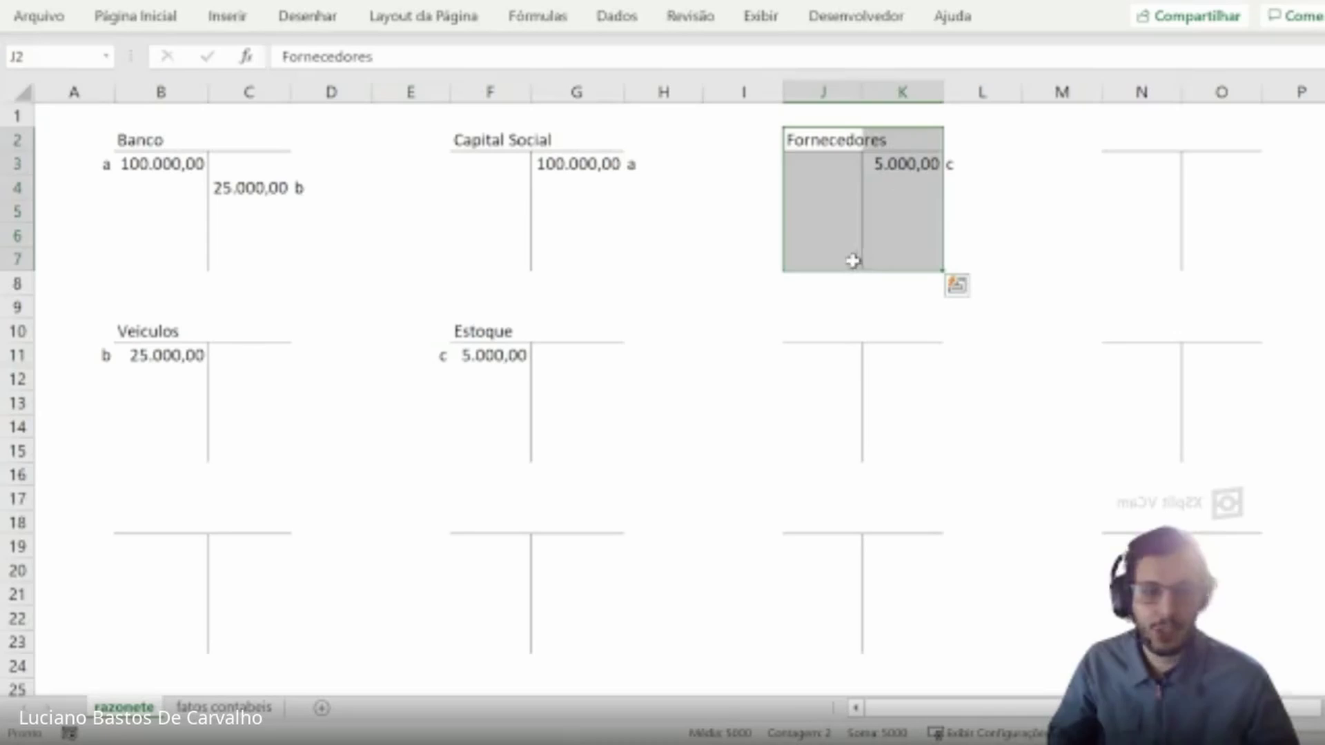
pyautogui.click(234, 705)
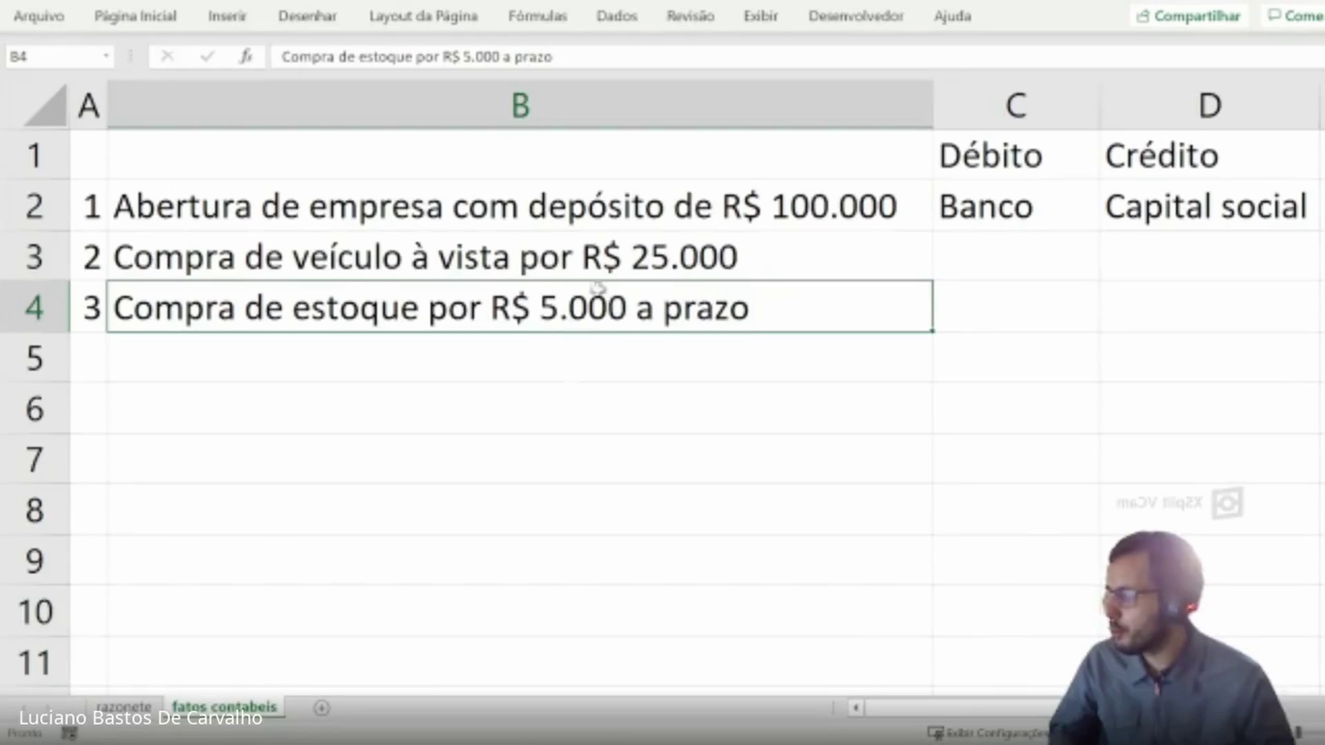
pyautogui.click(126, 706)
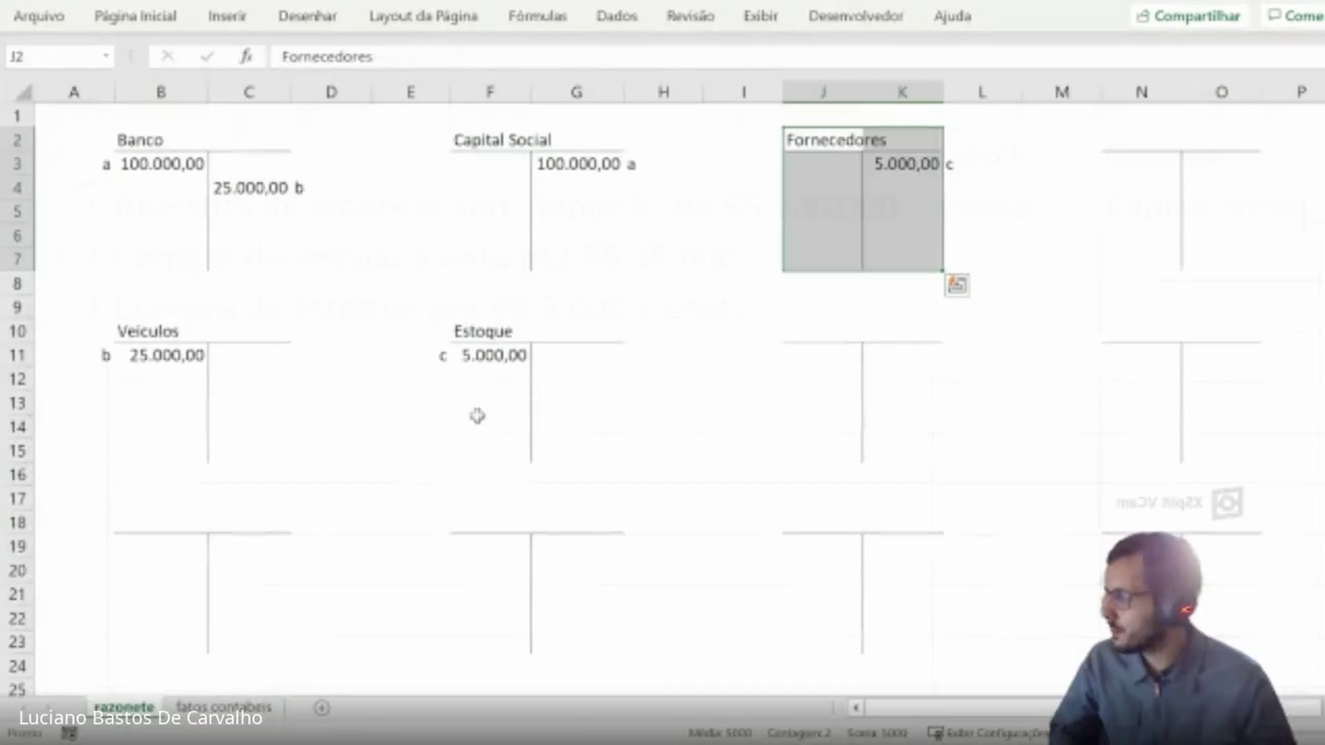
pyautogui.moveTo(471, 334); pyautogui.dragTo(552, 435)
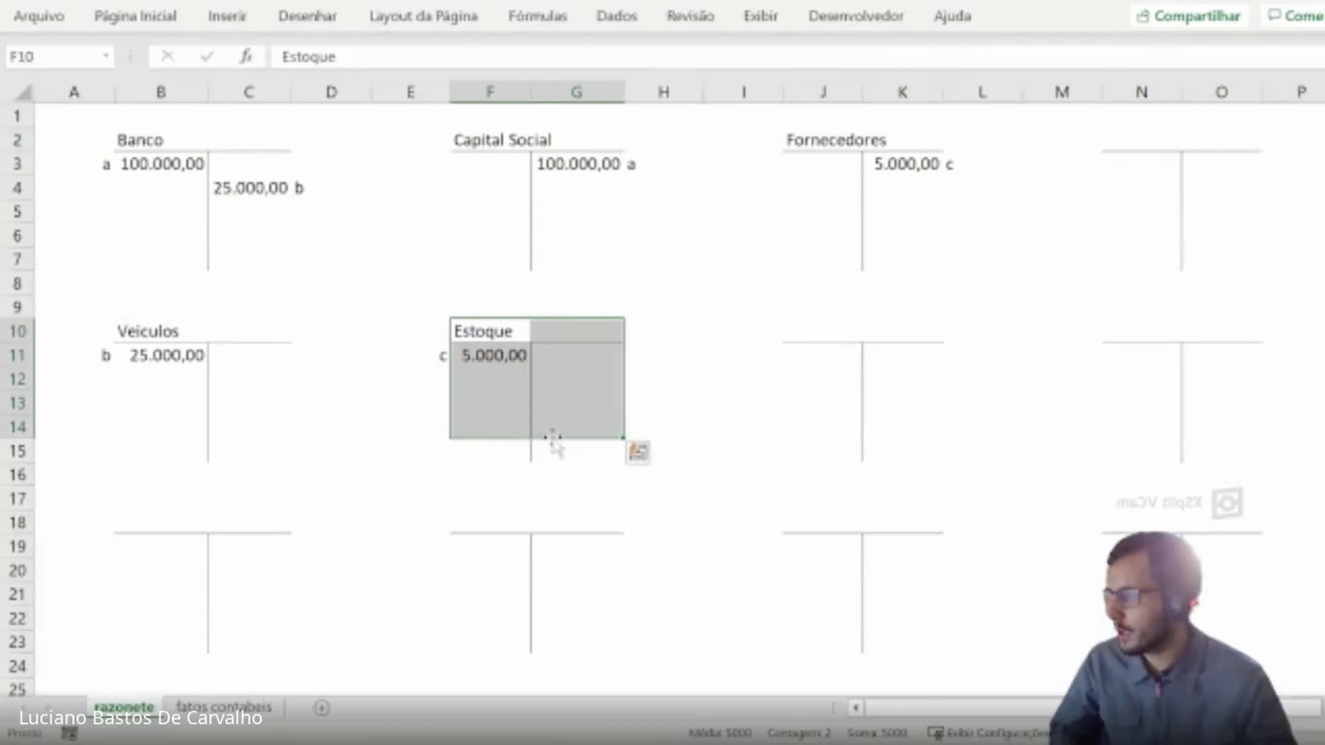
pyautogui.click(224, 706)
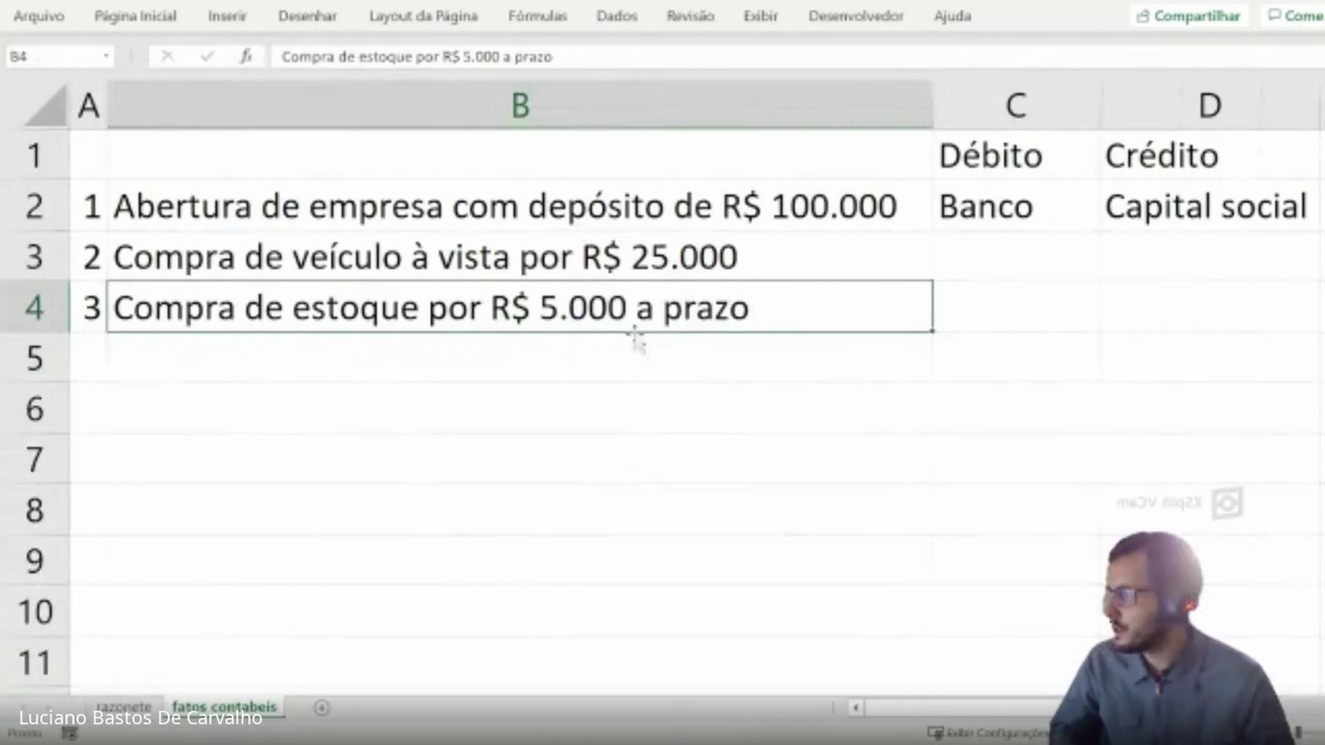
pyautogui.click(126, 707)
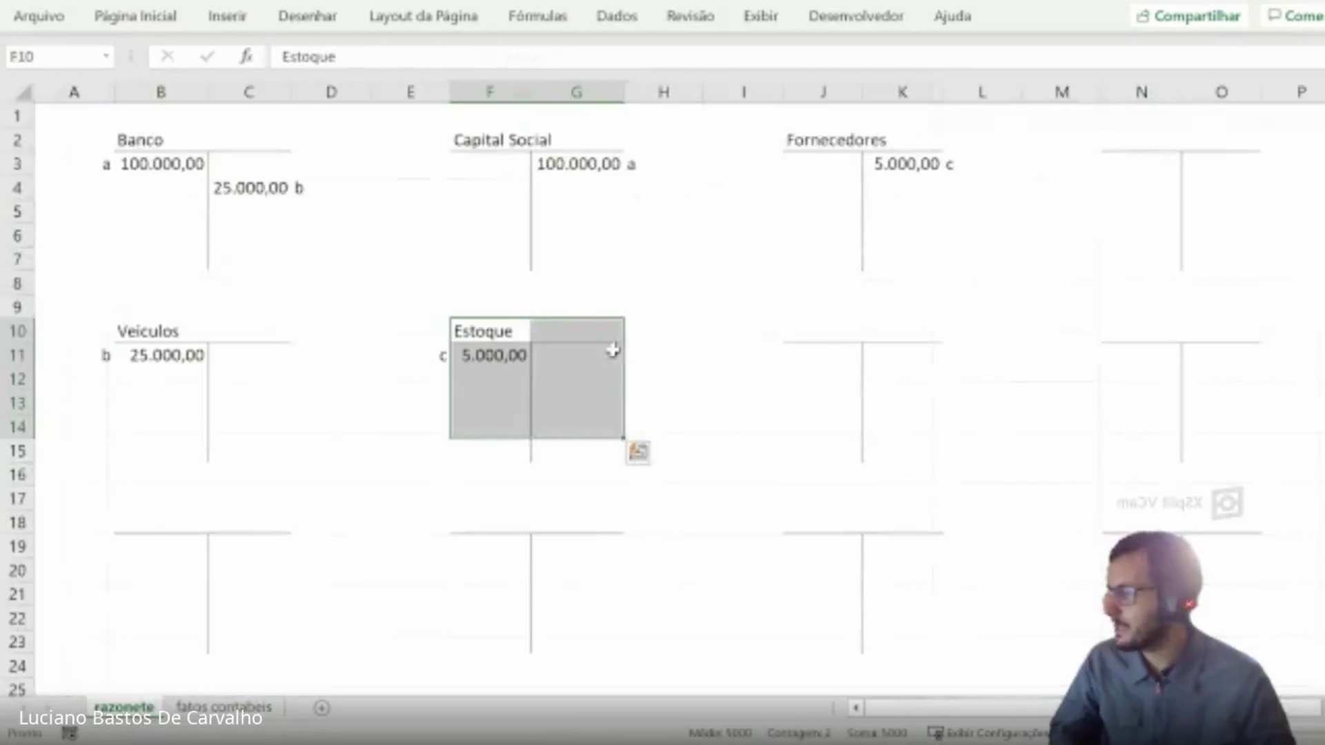
pyautogui.moveTo(793, 140); pyautogui.dragTo(948, 259)
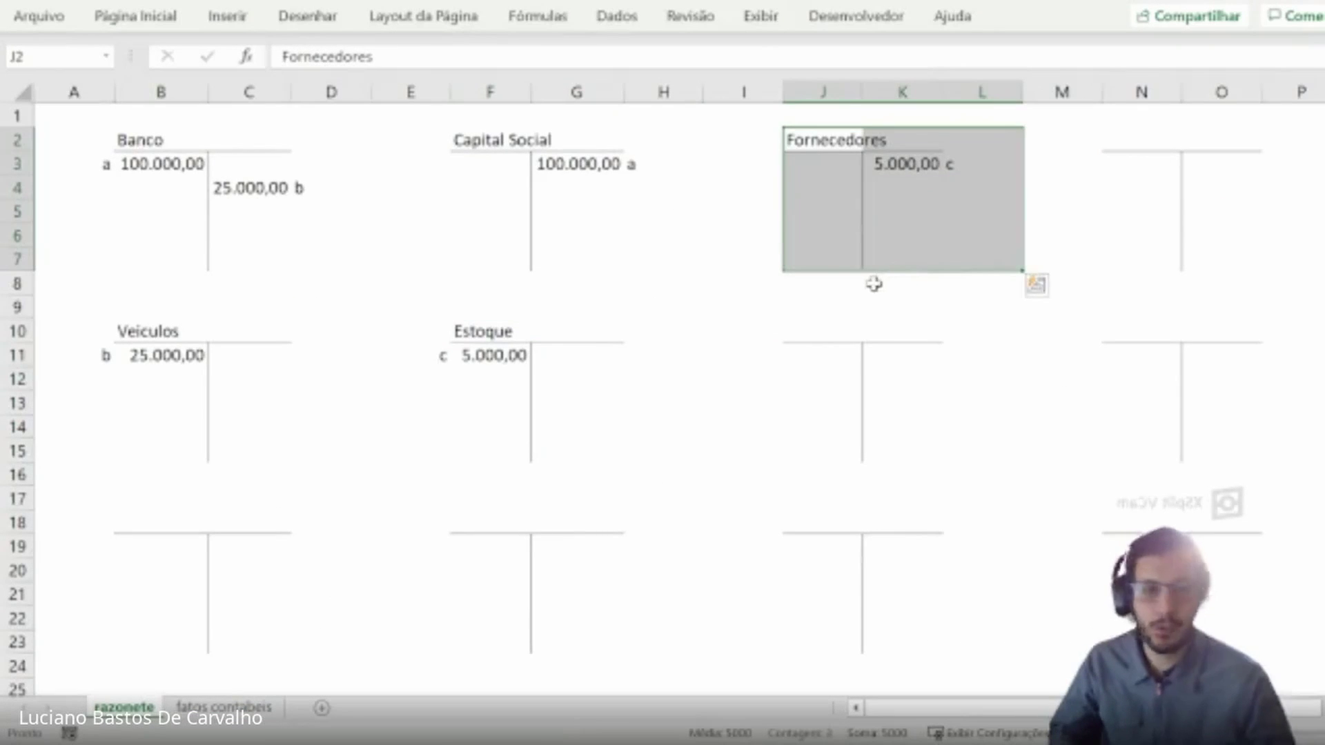
pyautogui.click(897, 211)
# - On the fatos contabeis sheet, number row 5 as 4 and fill its description with the text of entry 3
pyautogui.click(224, 706)
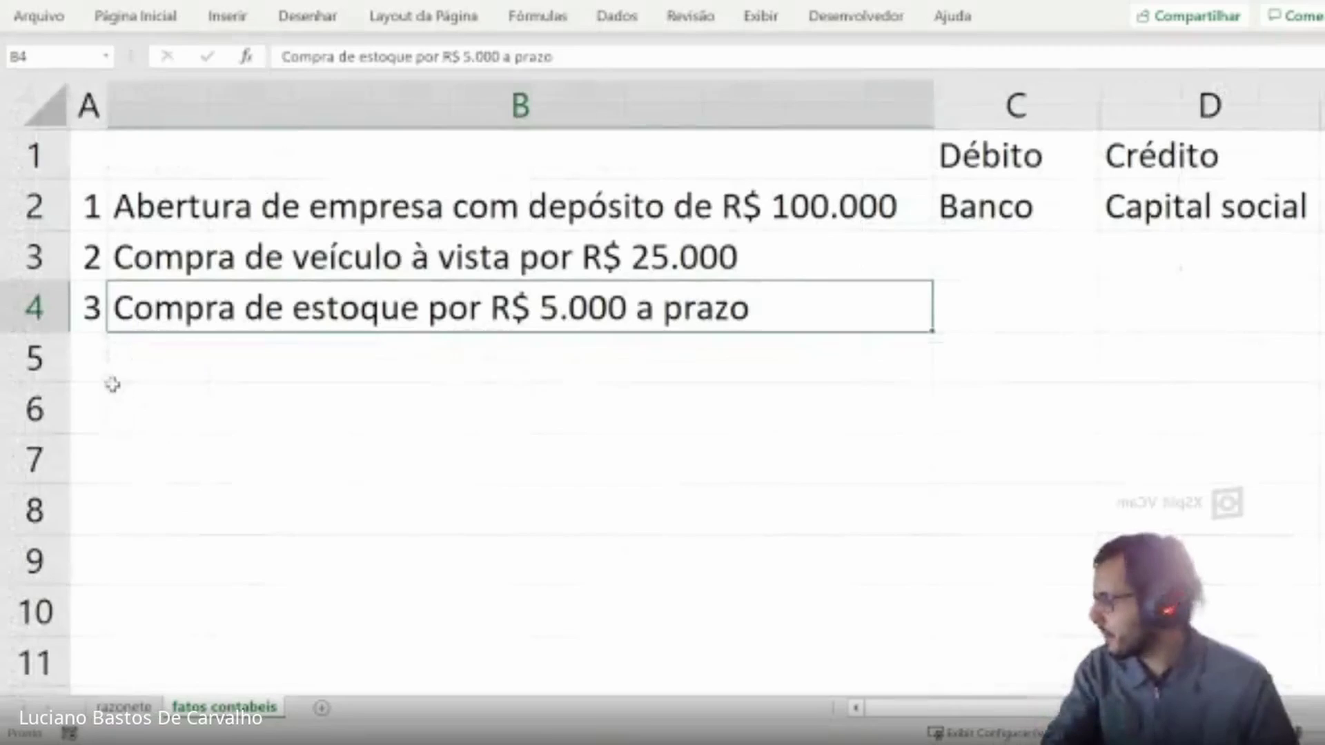
pyautogui.click(94, 370)
pyautogui.write('4')
pyautogui.press('Tab')
pyautogui.hotkey('ctrl', 'c')
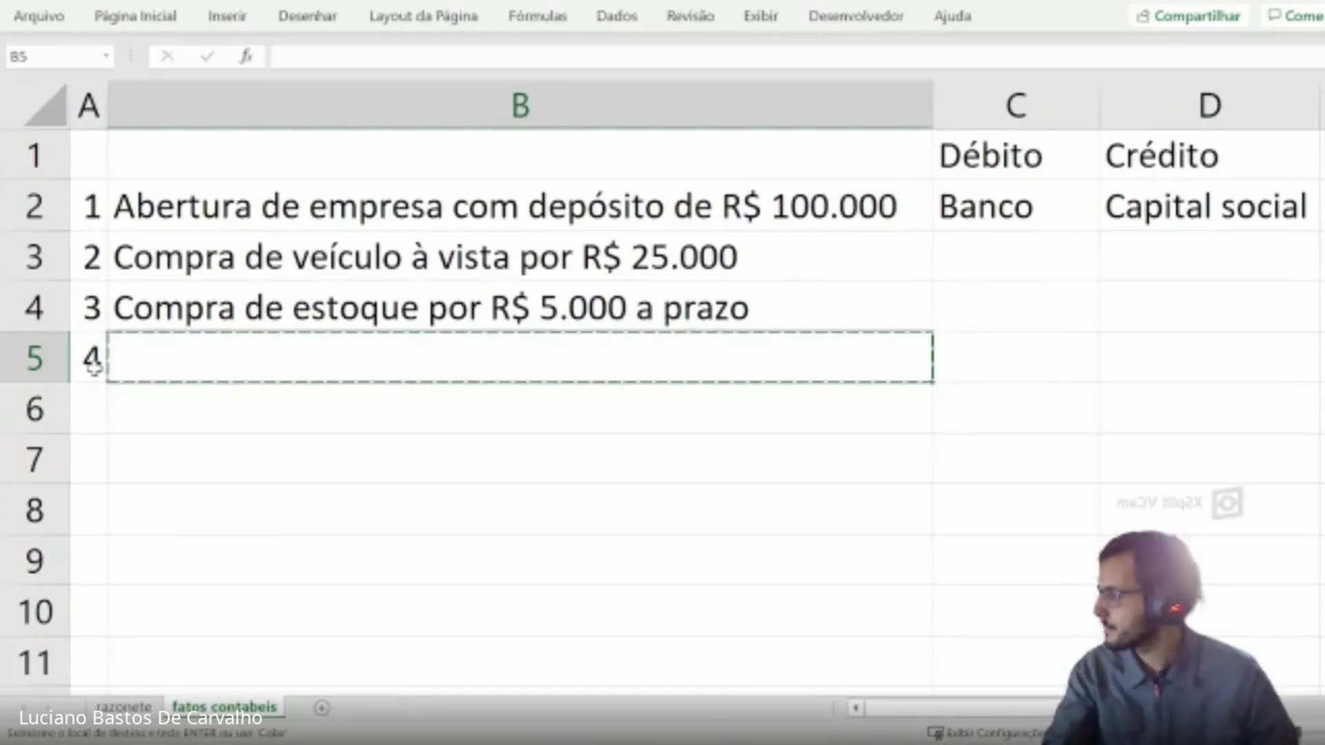
pyautogui.press('Escape')
pyautogui.press('F2')
pyautogui.hotkey('ctrl', 'v')
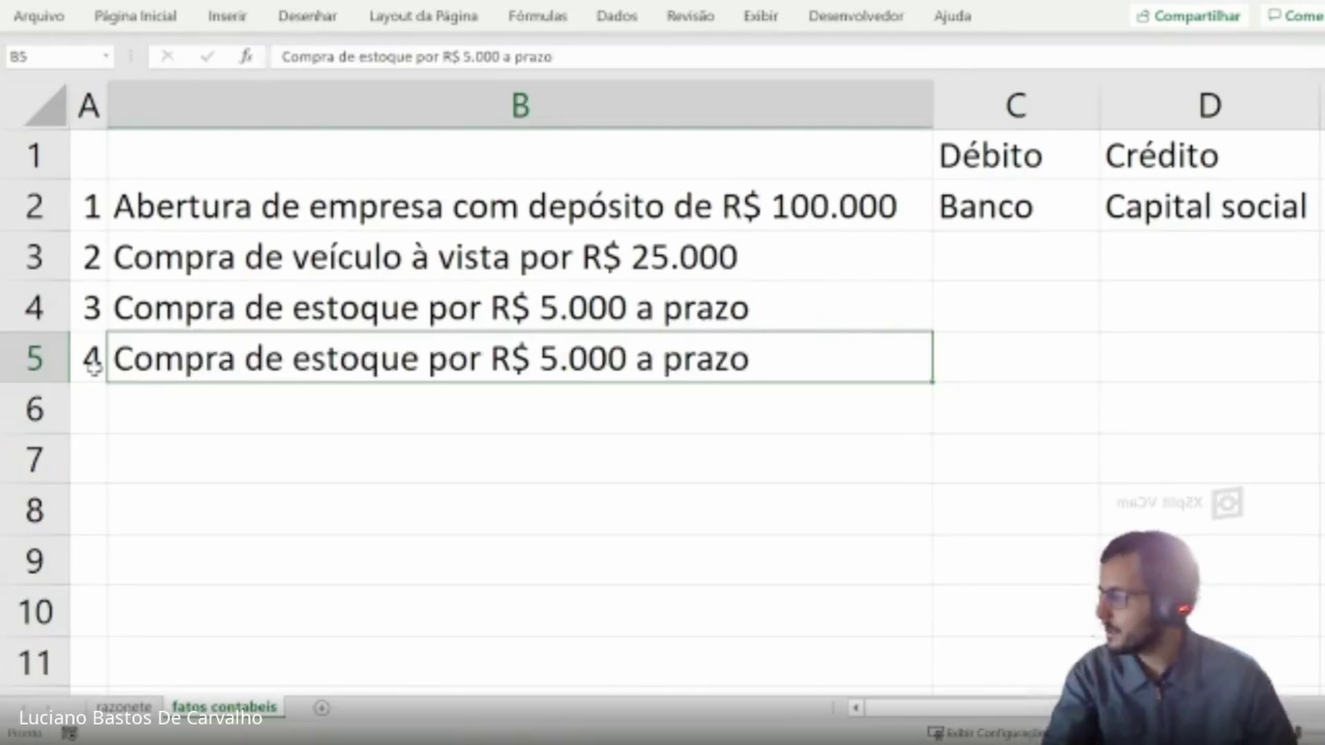
# - Change the ending of entry 4's description so it reads "Compra de estoque por R$ 5.000 a vista"
pyautogui.press('BackSpace')
pyautogui.press('BackSpace')
pyautogui.press('BackSpace')
pyautogui.press('BackSpace')
pyautogui.press('BackSpace')
pyautogui.press('BackSpace')
pyautogui.press('BackSpace')
pyautogui.write('a vista')
pyautogui.press('Return')
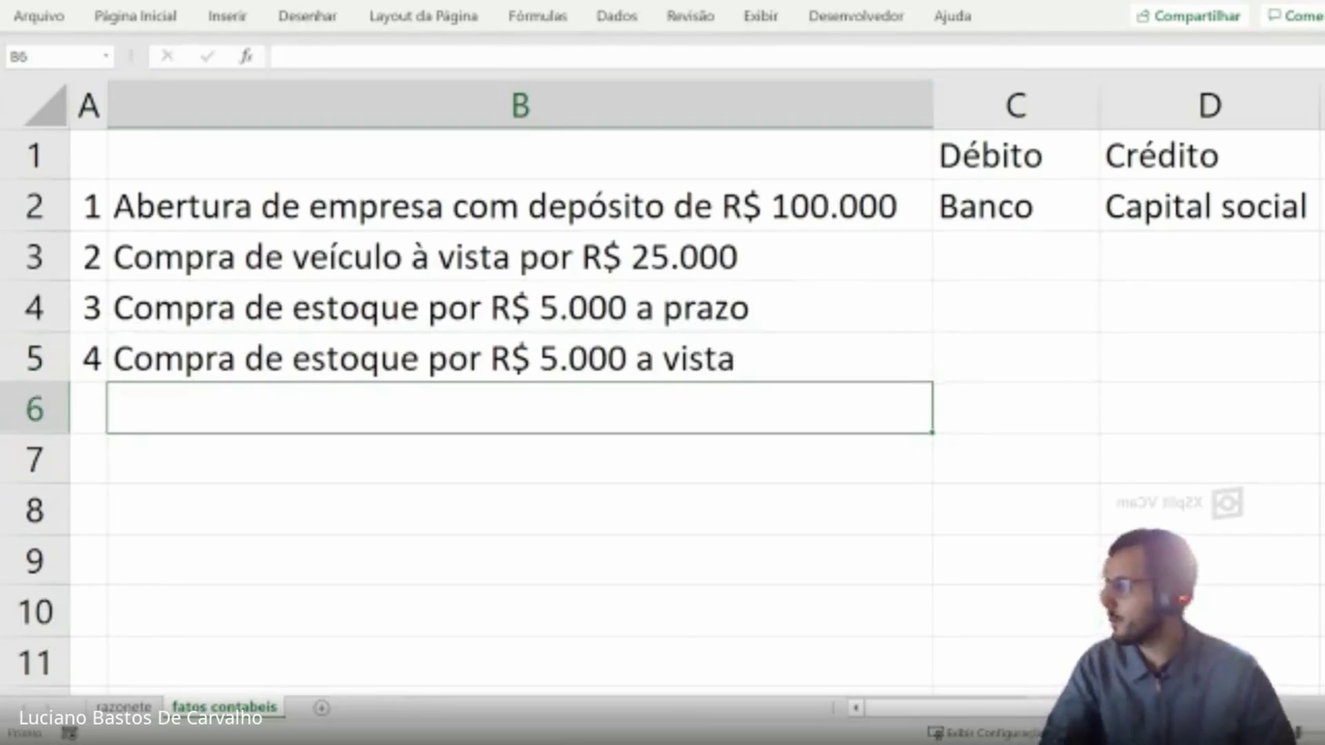
# - On the razonete sheet, record a second Estoque debit of 5.000,00 in number format and label it "d"
pyautogui.click(127, 707)
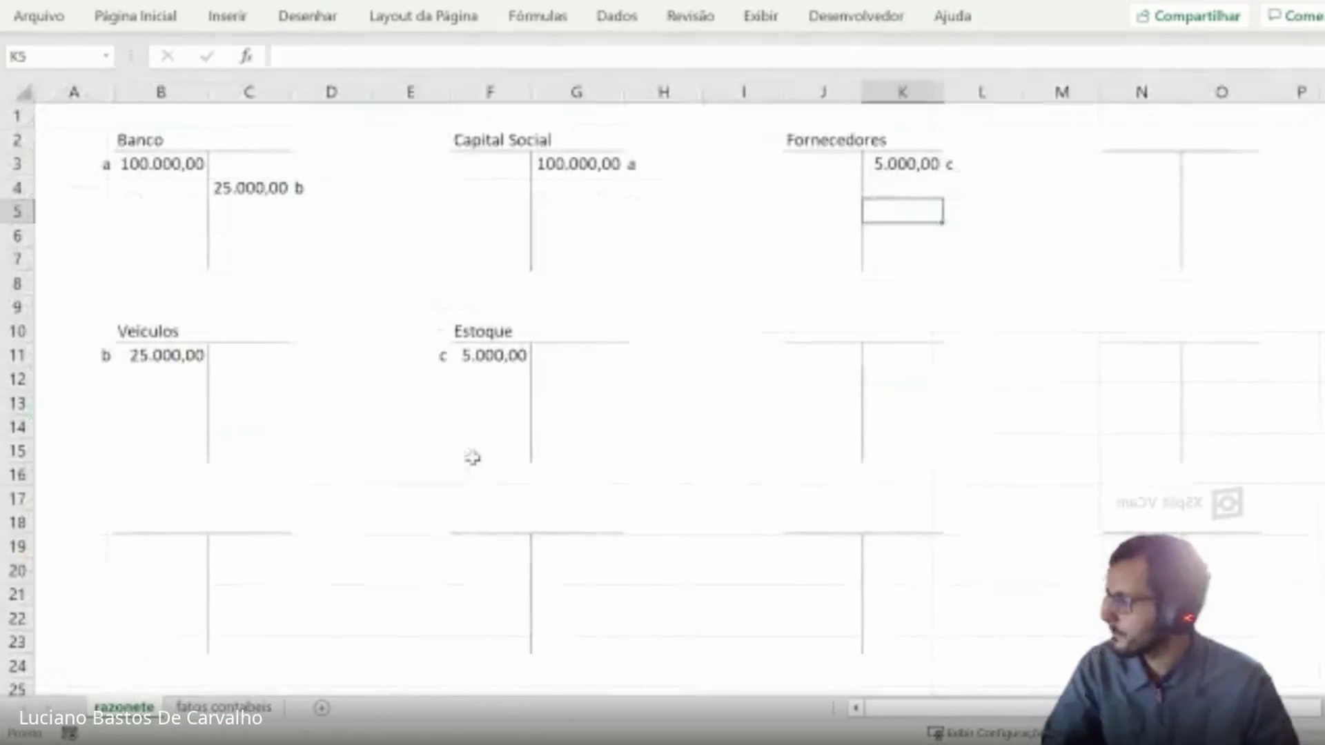
pyautogui.click(512, 378)
pyautogui.write('5000')
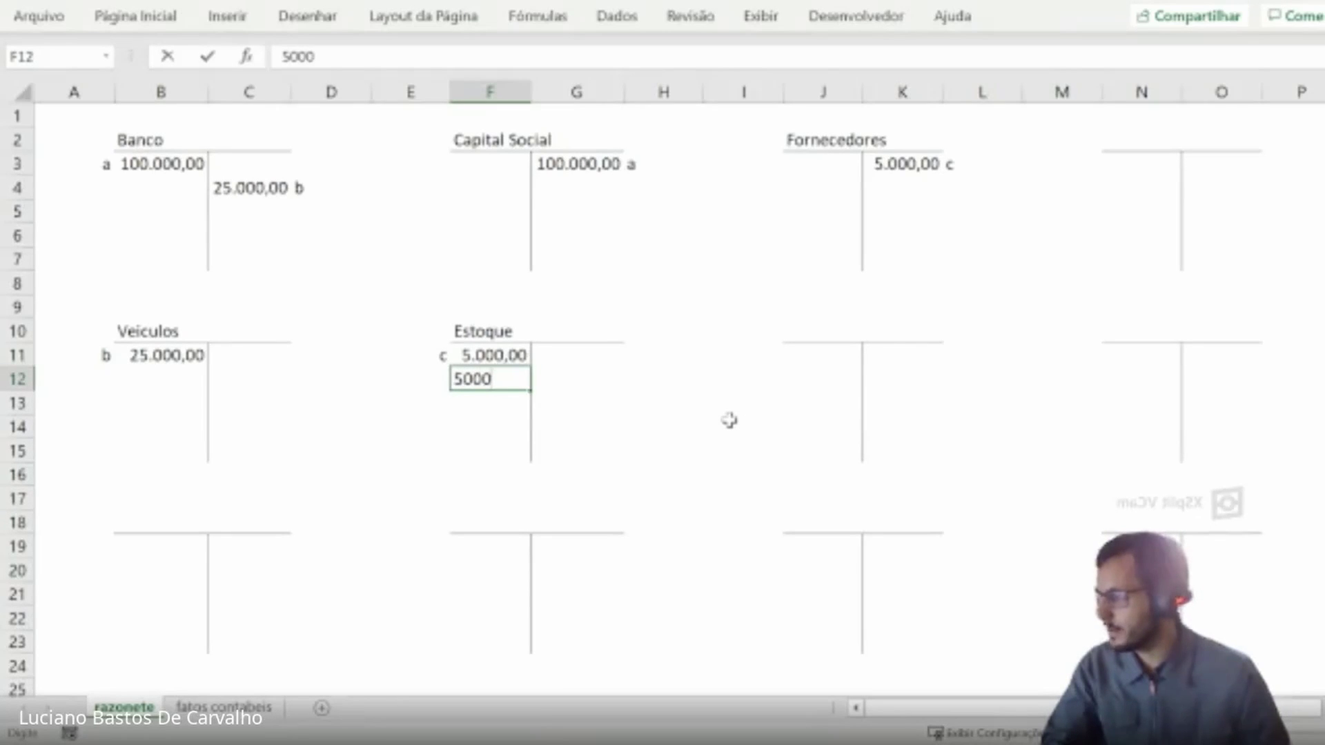
pyautogui.press('Return')
pyautogui.press('Up')
pyautogui.hotkey('ctrl', 'shift', '1')
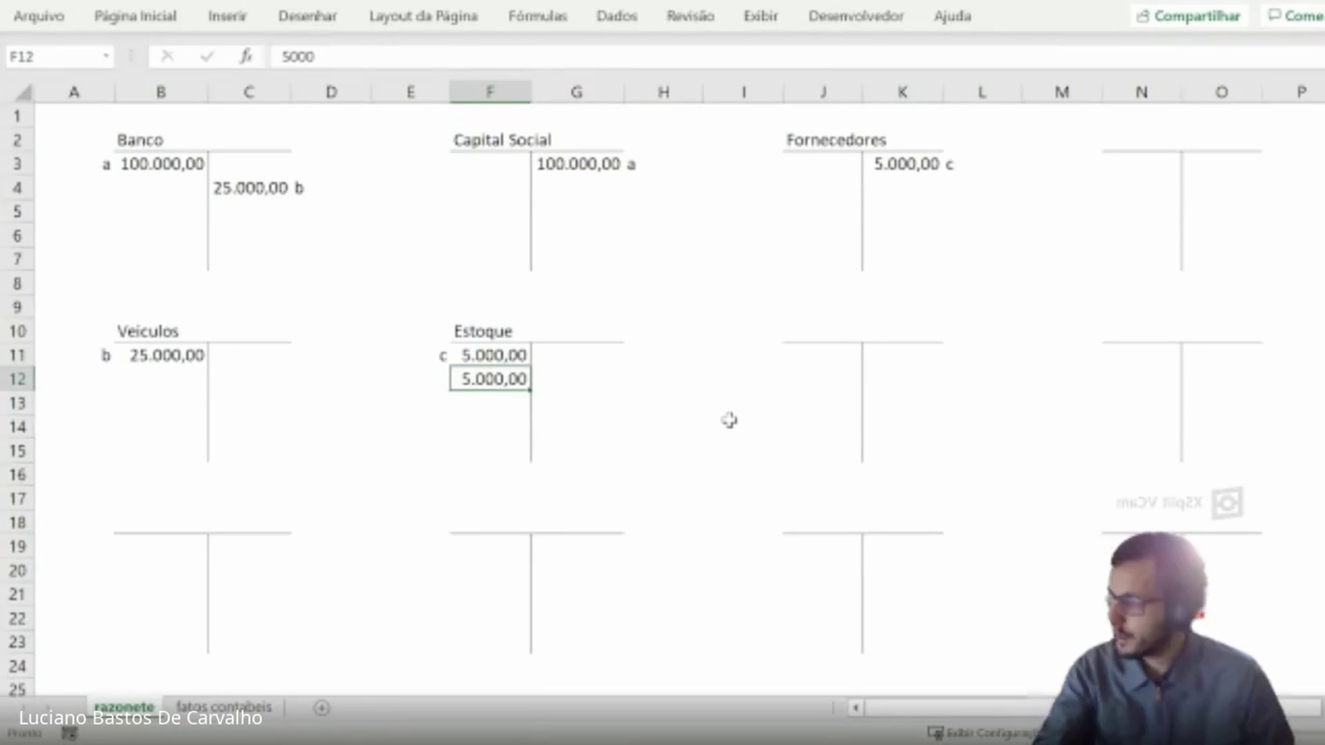
pyautogui.press('Left')
pyautogui.write('d')
pyautogui.press('Return')
pyautogui.press('Up')
# - Record a credit of 5.000,00 in the Banco account below the vehicle payment and label it "d"
pyautogui.click(248, 211)
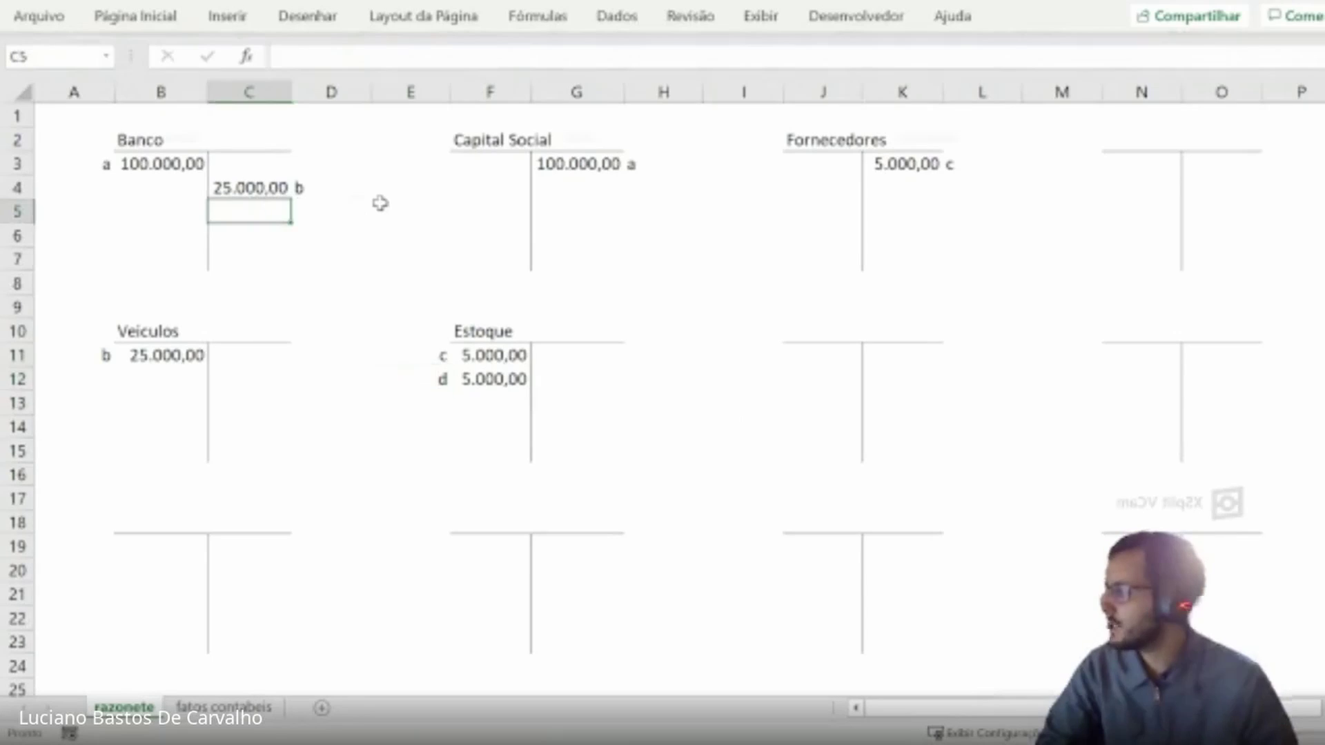
pyautogui.write('5000')
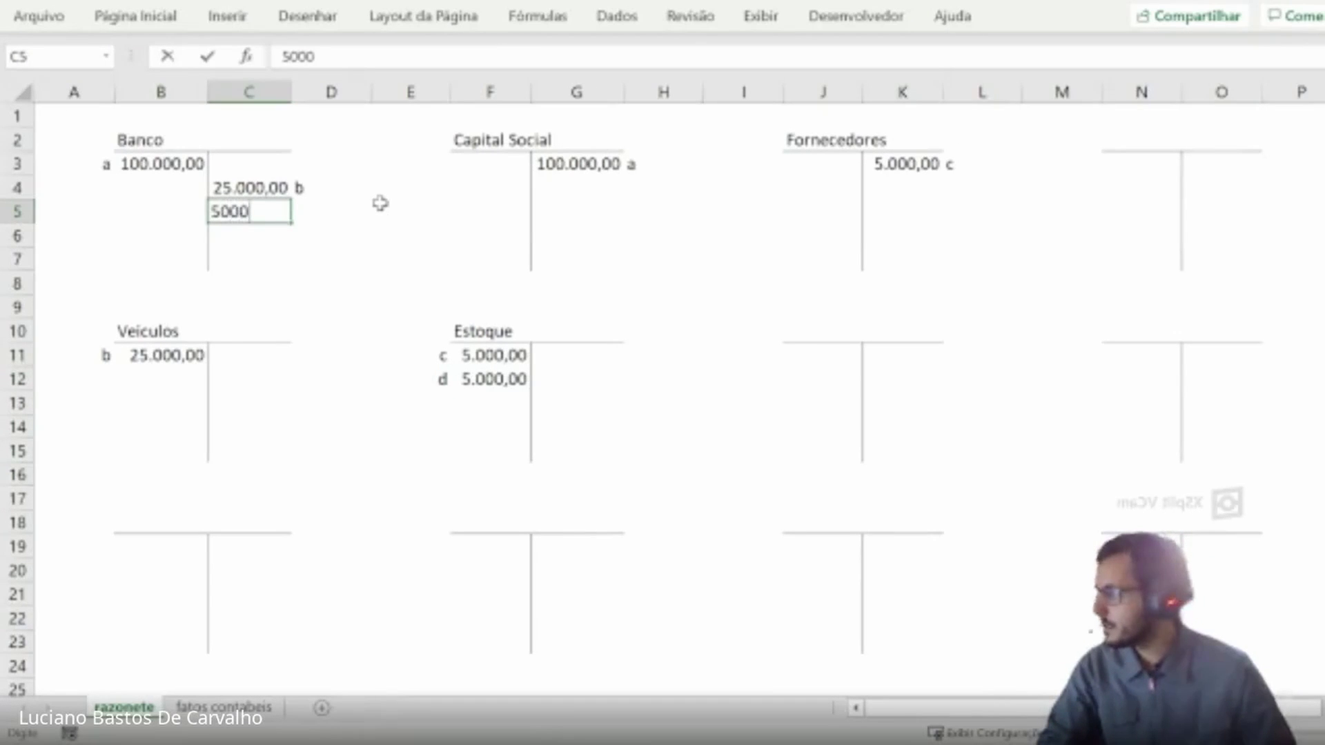
pyautogui.press('Tab')
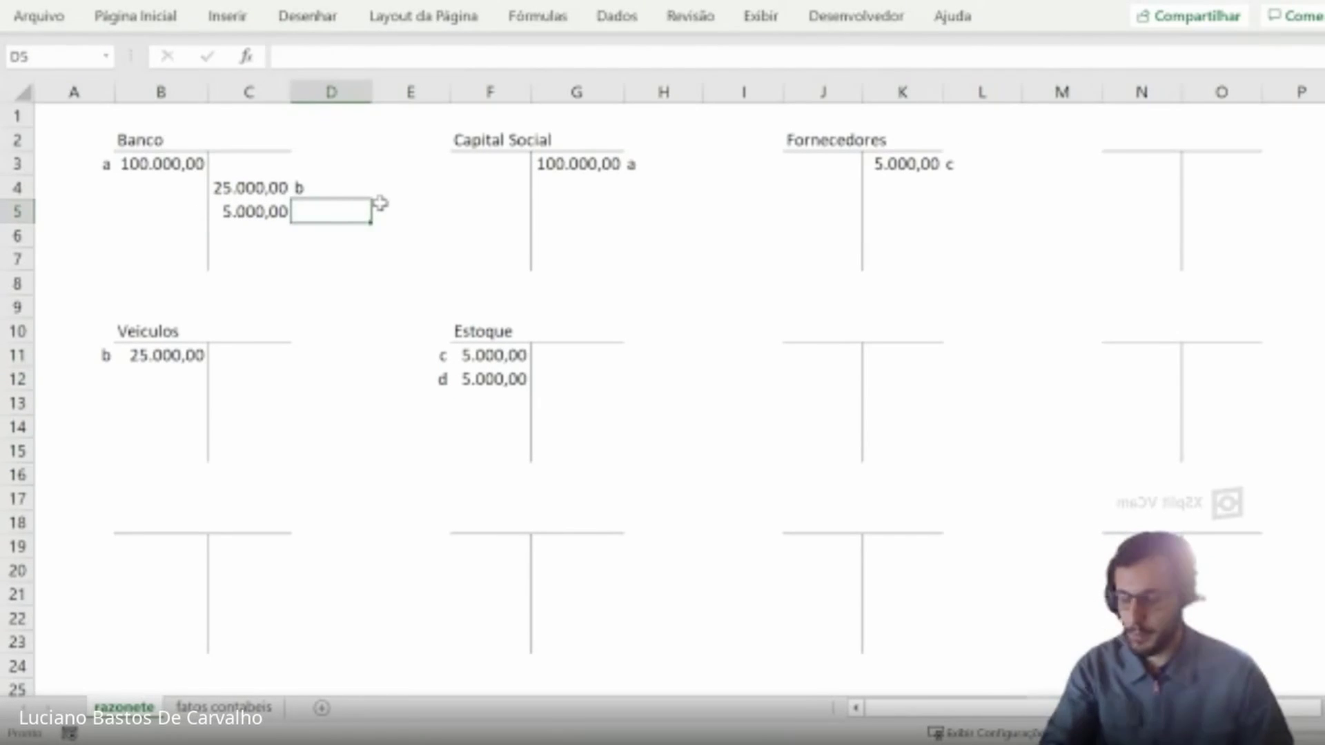
pyautogui.write('d')
pyautogui.press('Return')
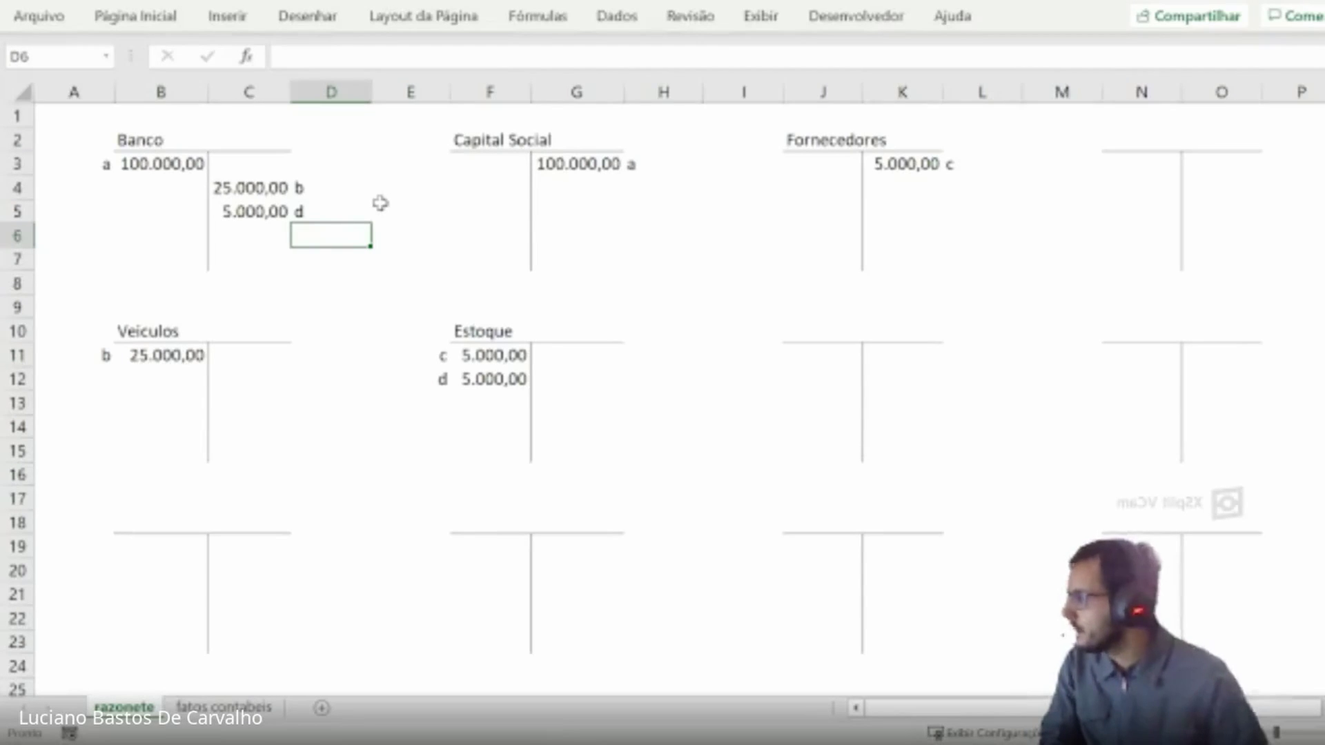
pyautogui.moveTo(254, 207); pyautogui.dragTo(304, 211)
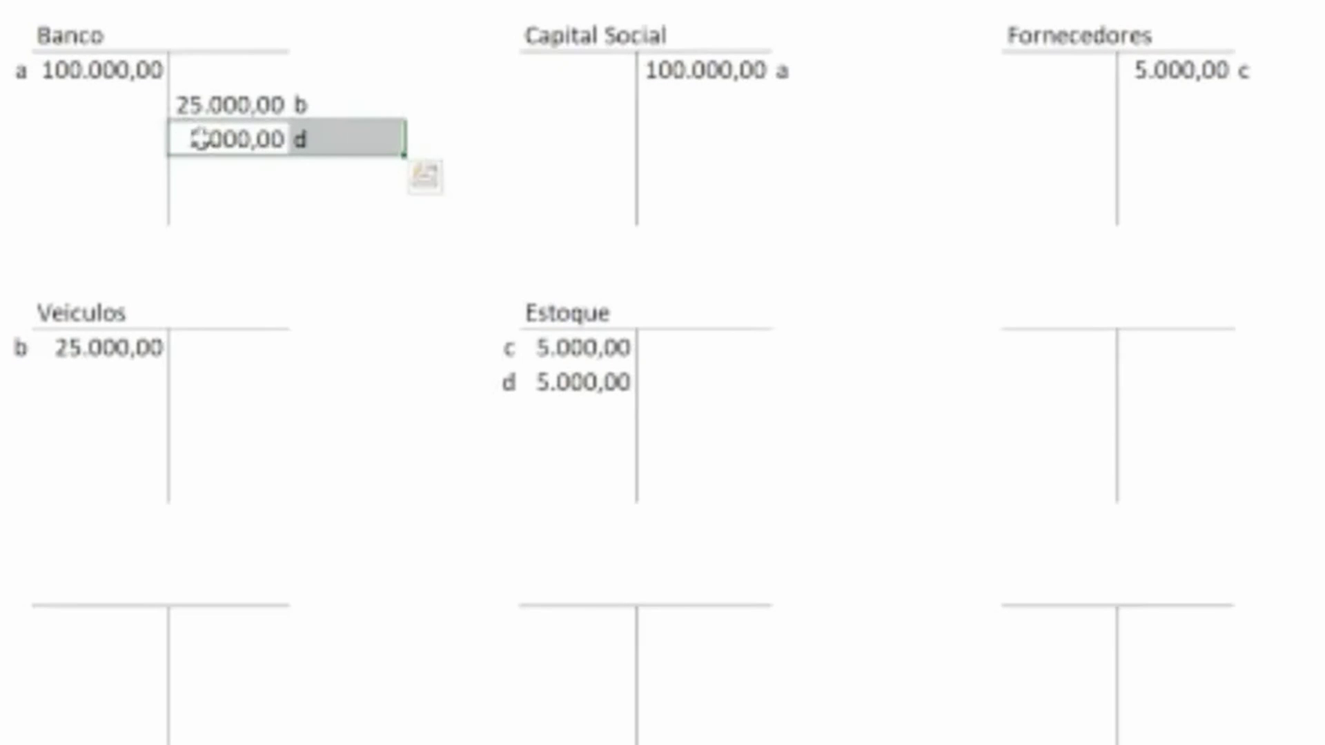
pyautogui.click(304, 138)
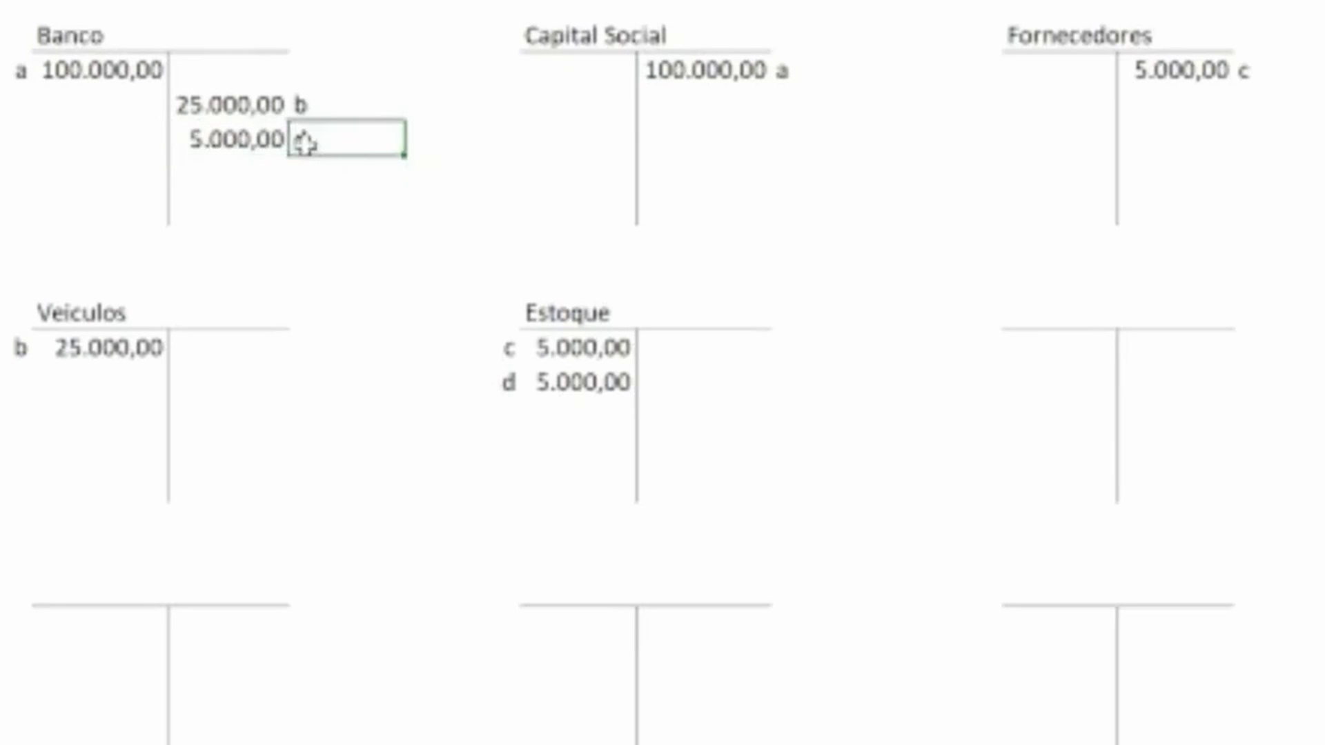
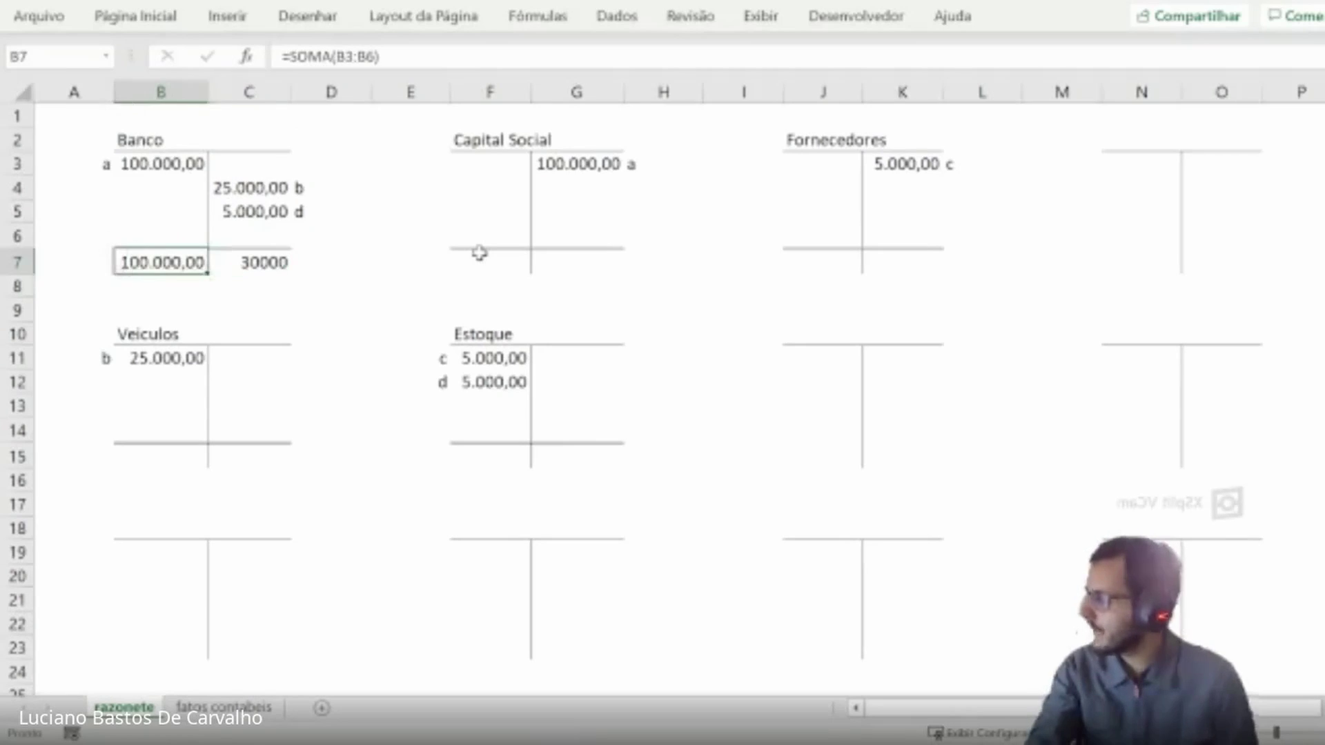
# - Apply number format to the Banco credit total in C7 and calculate the account balance in B8 as =B7-C7
pyautogui.hotkey('ctrl', 'shift', '1')
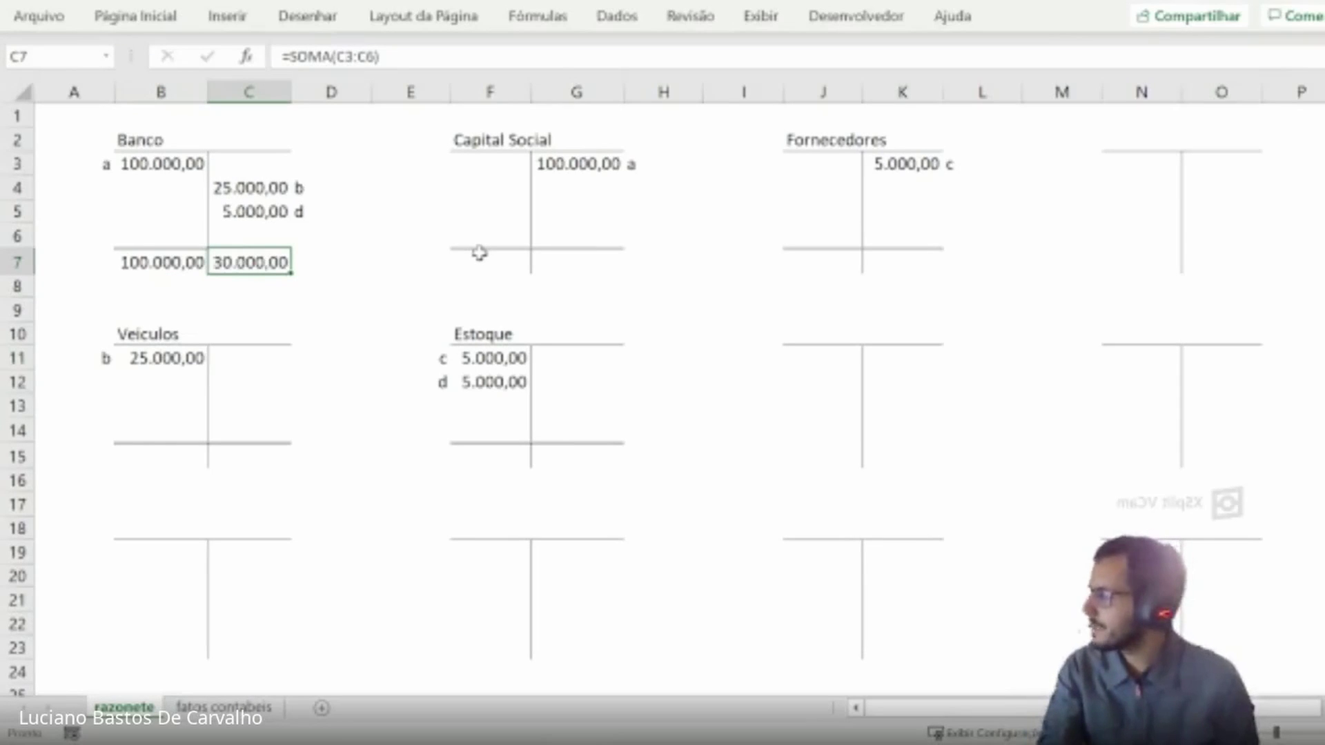
pyautogui.press('Down')
pyautogui.press('Left')
pyautogui.write('=')
pyautogui.press('Up')
pyautogui.write('-')
pyautogui.press('Right')
pyautogui.press('Up')
pyautogui.press('Return')
pyautogui.press('Up')
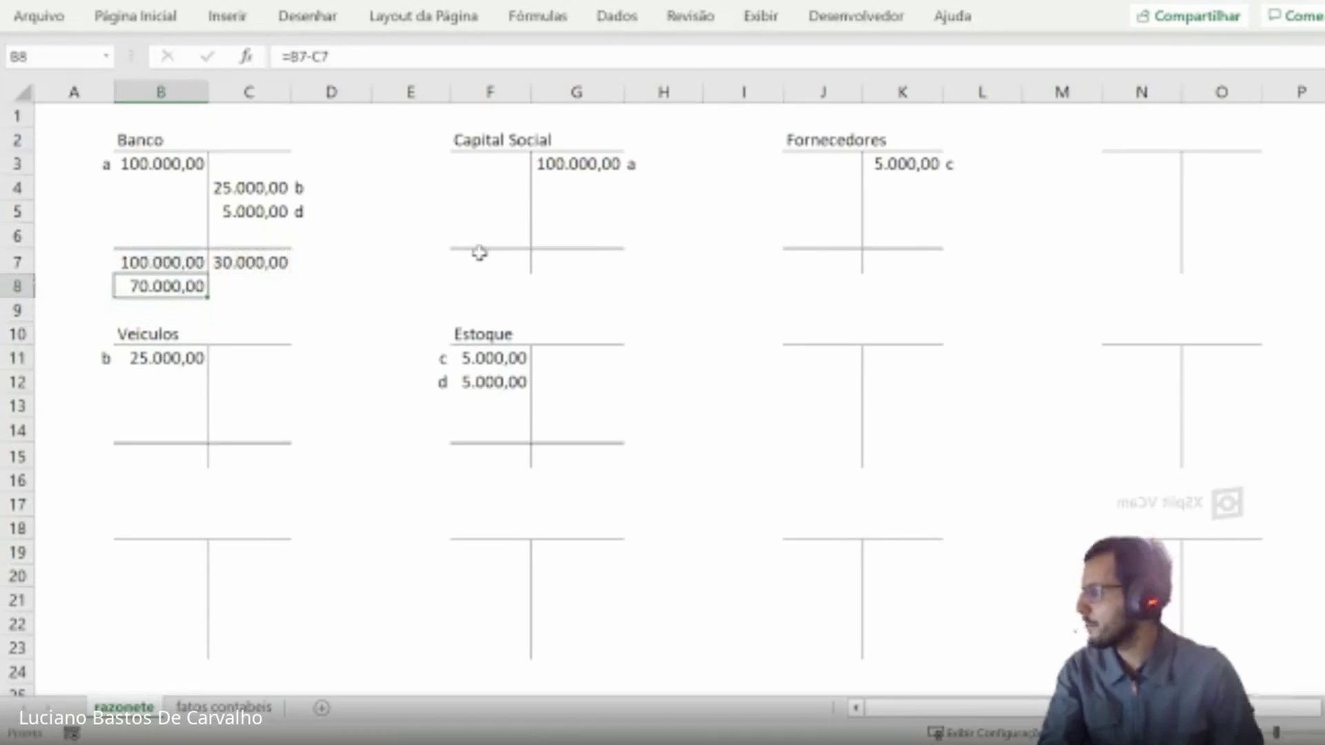
# - Make the Banco balance in B8 bold and label it "Sf" in A8
pyautogui.click(136, 15)
pyautogui.click(151, 91)
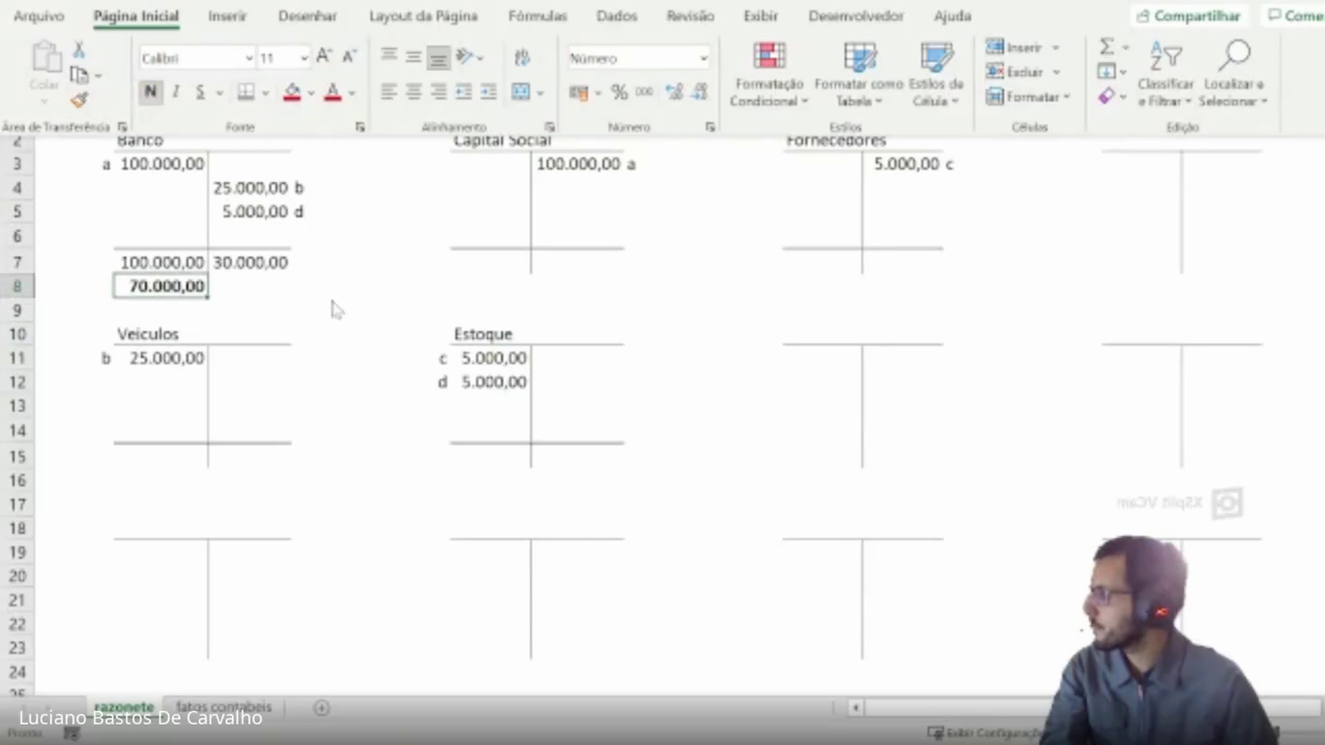
pyautogui.click(95, 295)
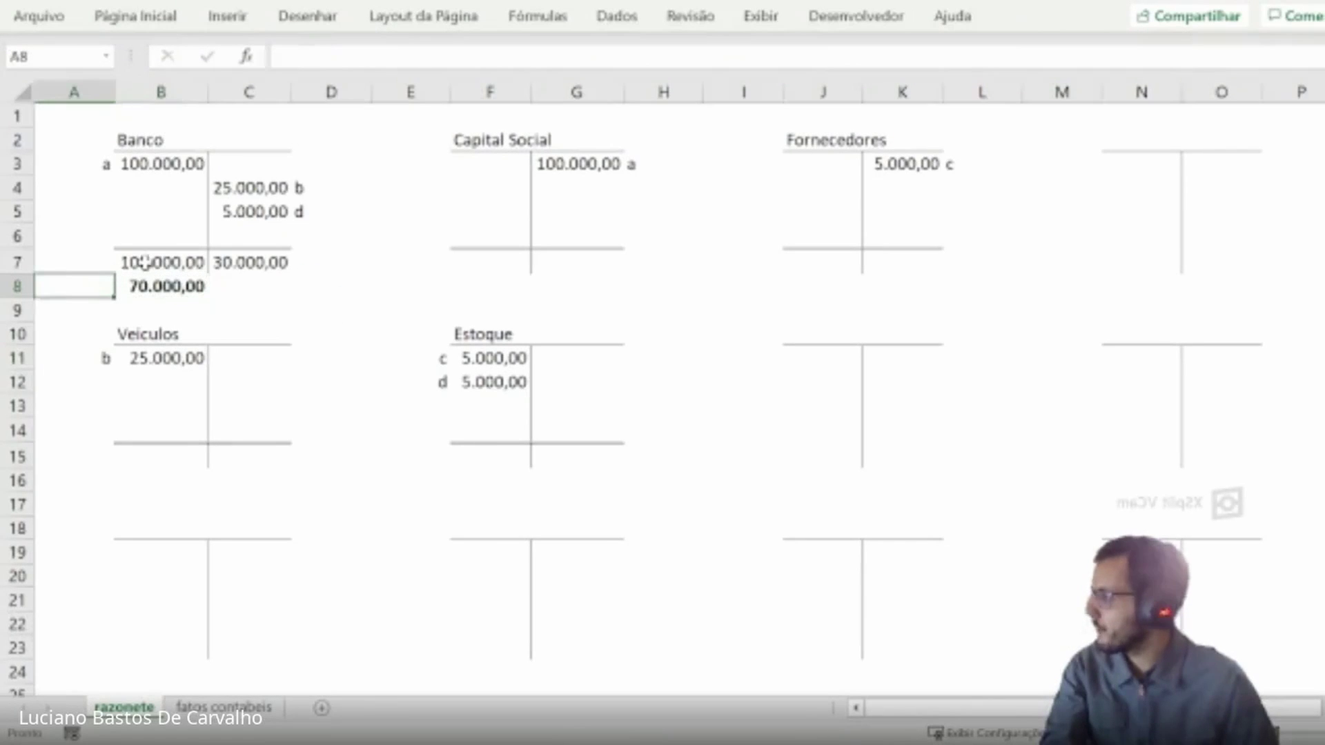
pyautogui.write('Sf')
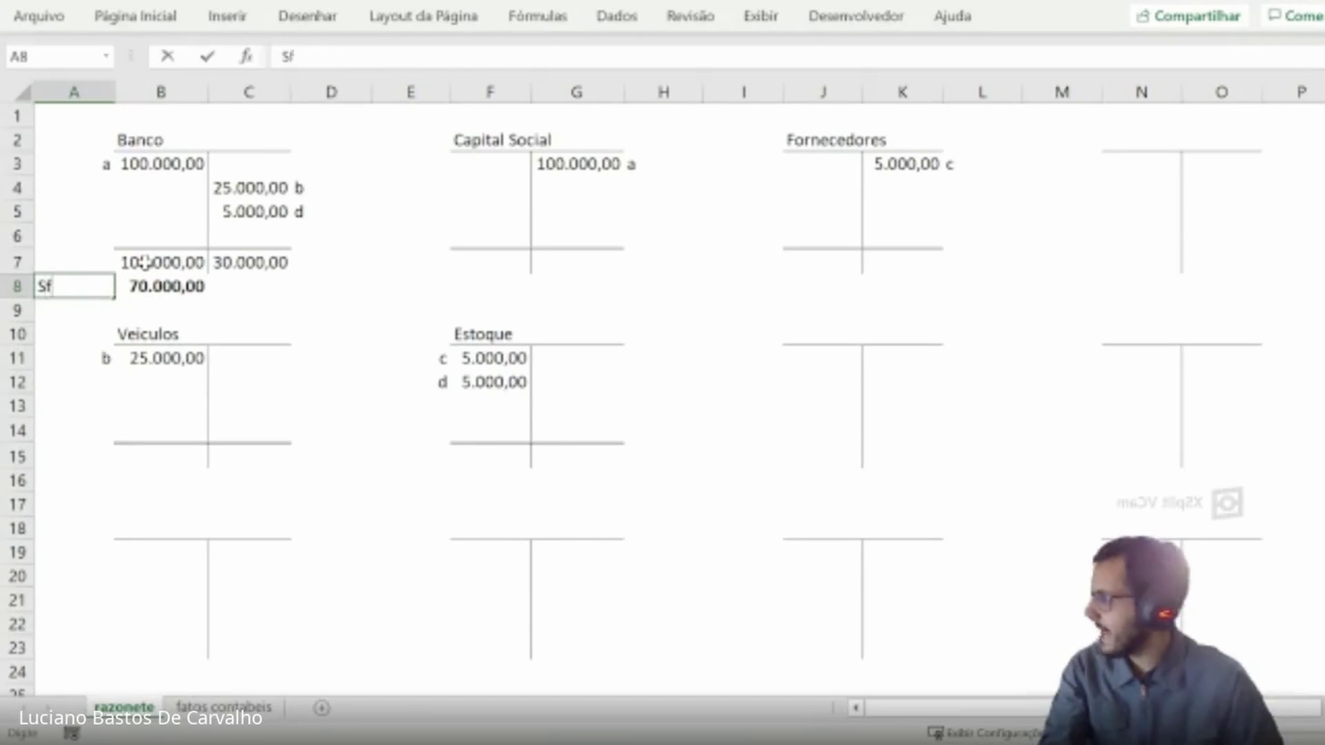
pyautogui.press('Return')
pyautogui.press('Up')
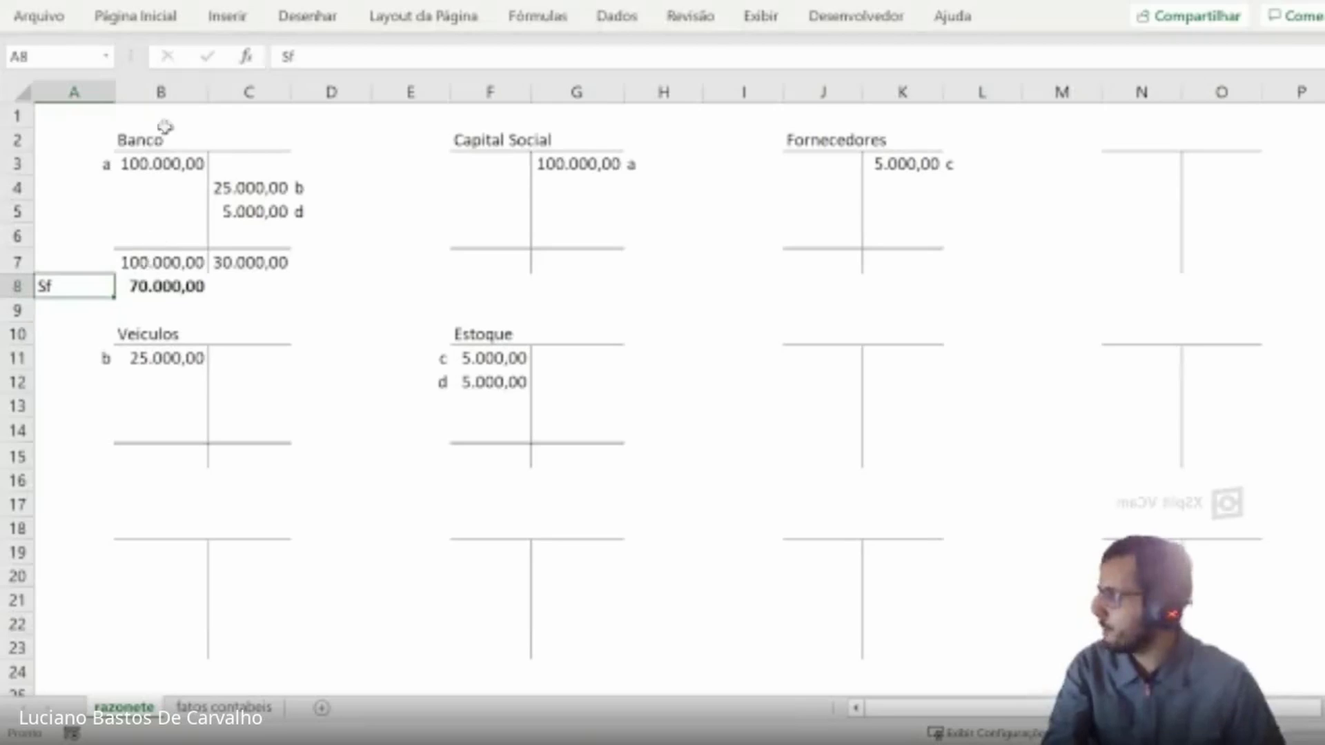
# - Right-align the "Sf" label in A8 against the Banco balance
pyautogui.click(136, 15)
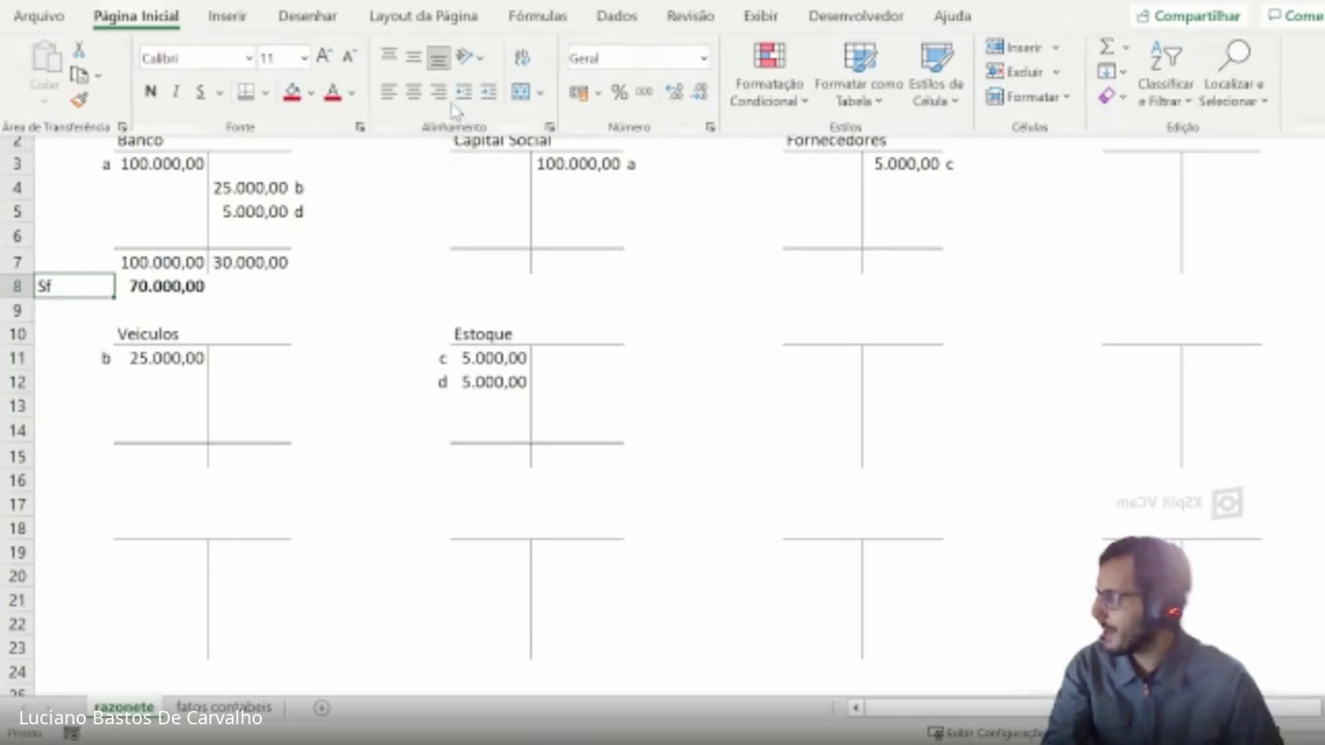
pyautogui.click(438, 91)
pyautogui.click(161, 382)
pyautogui.click(83, 285)
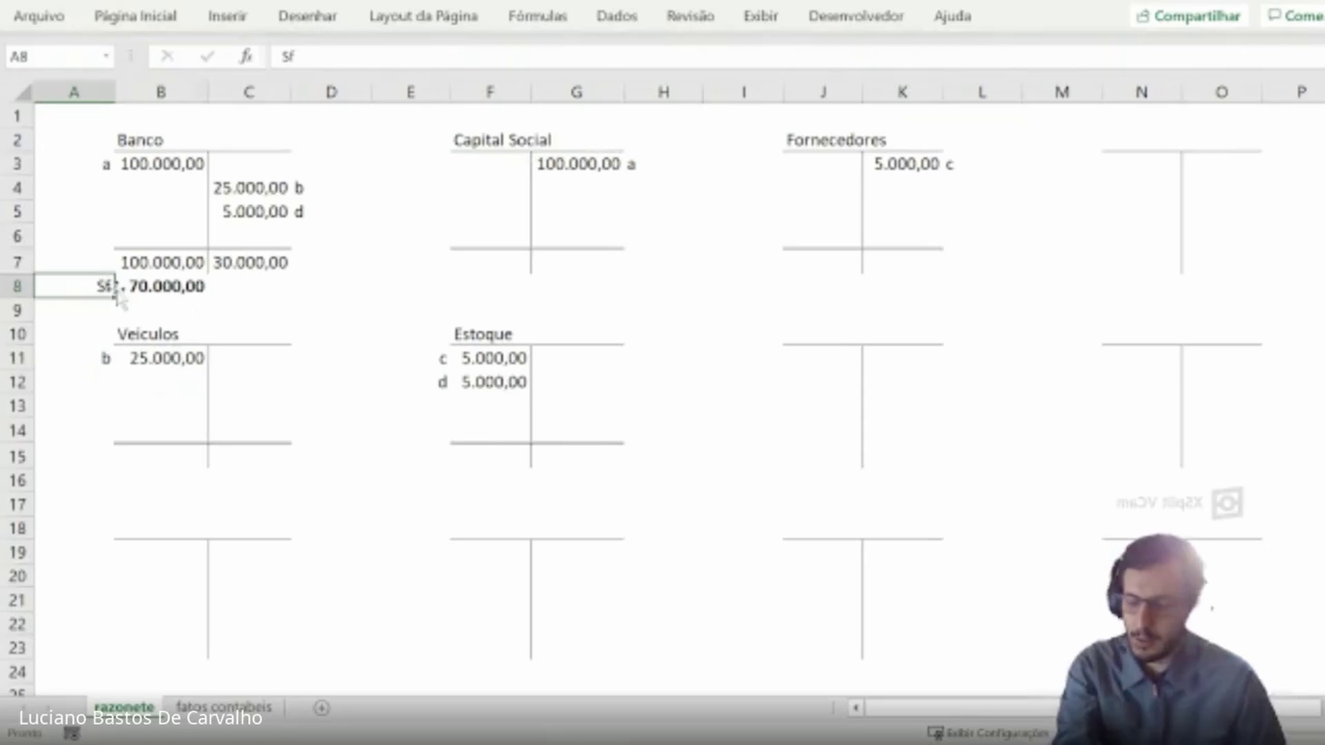
pyautogui.press('Return')
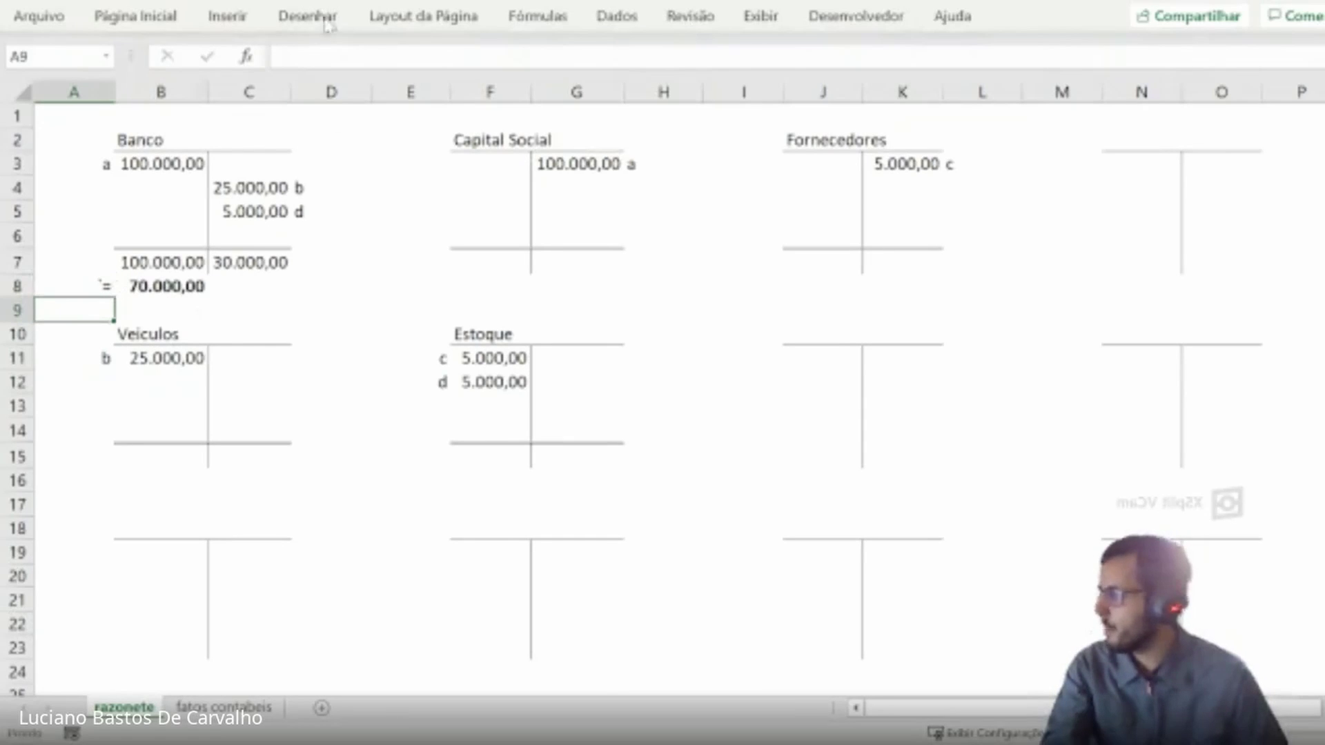
pyautogui.press('Up')
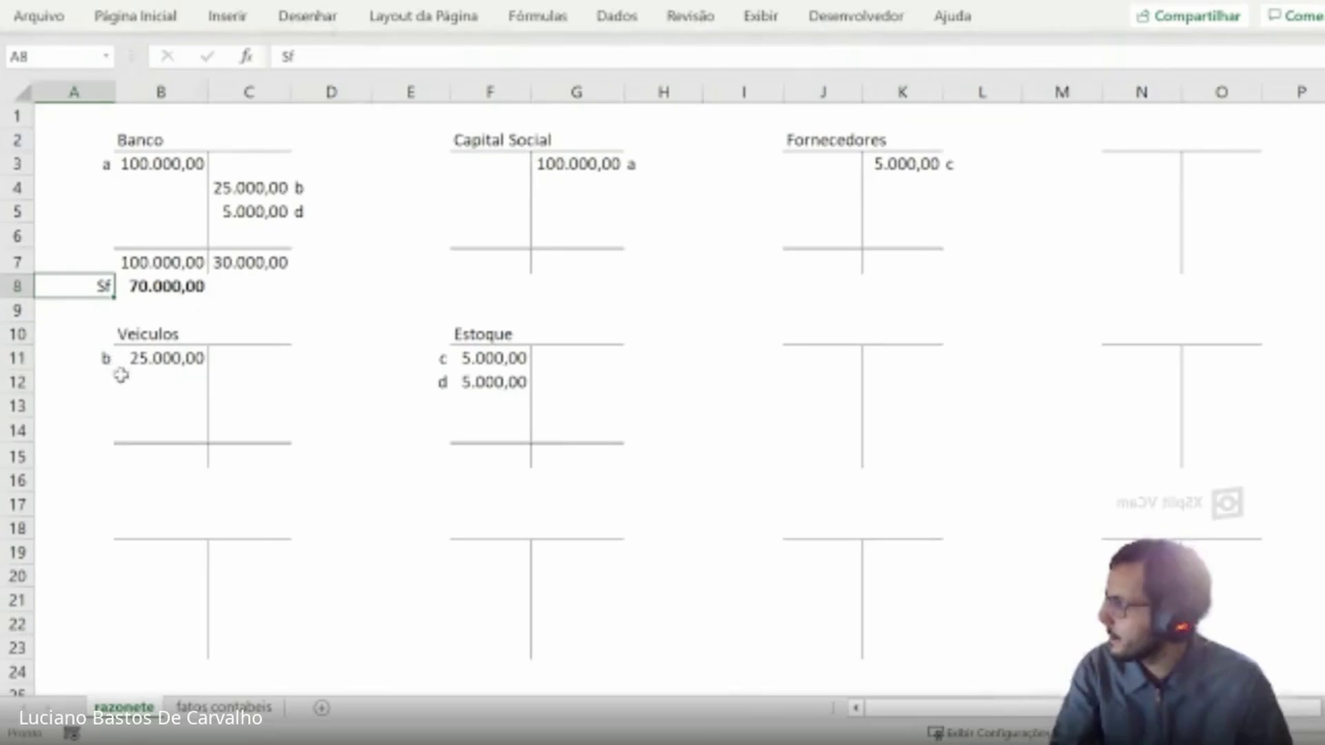
pyautogui.click(167, 290)
pyautogui.click(141, 152)
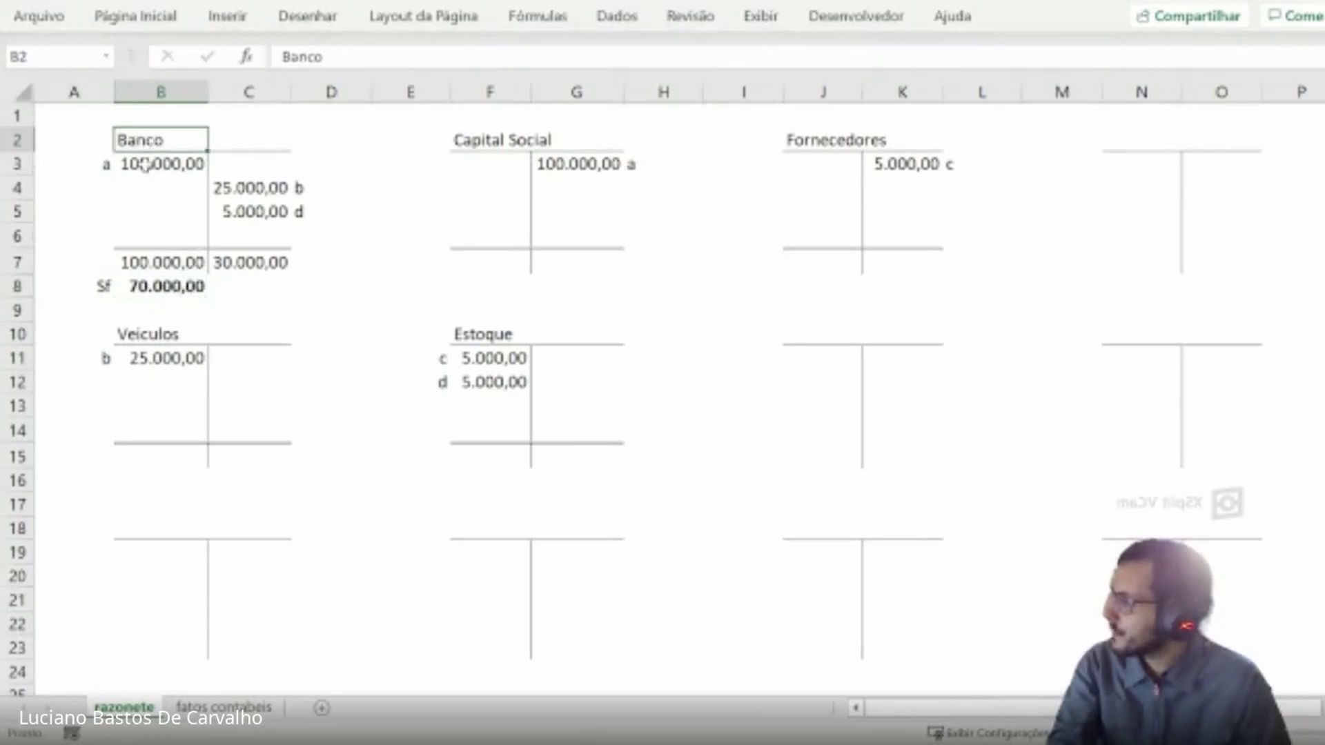
pyautogui.click(160, 286)
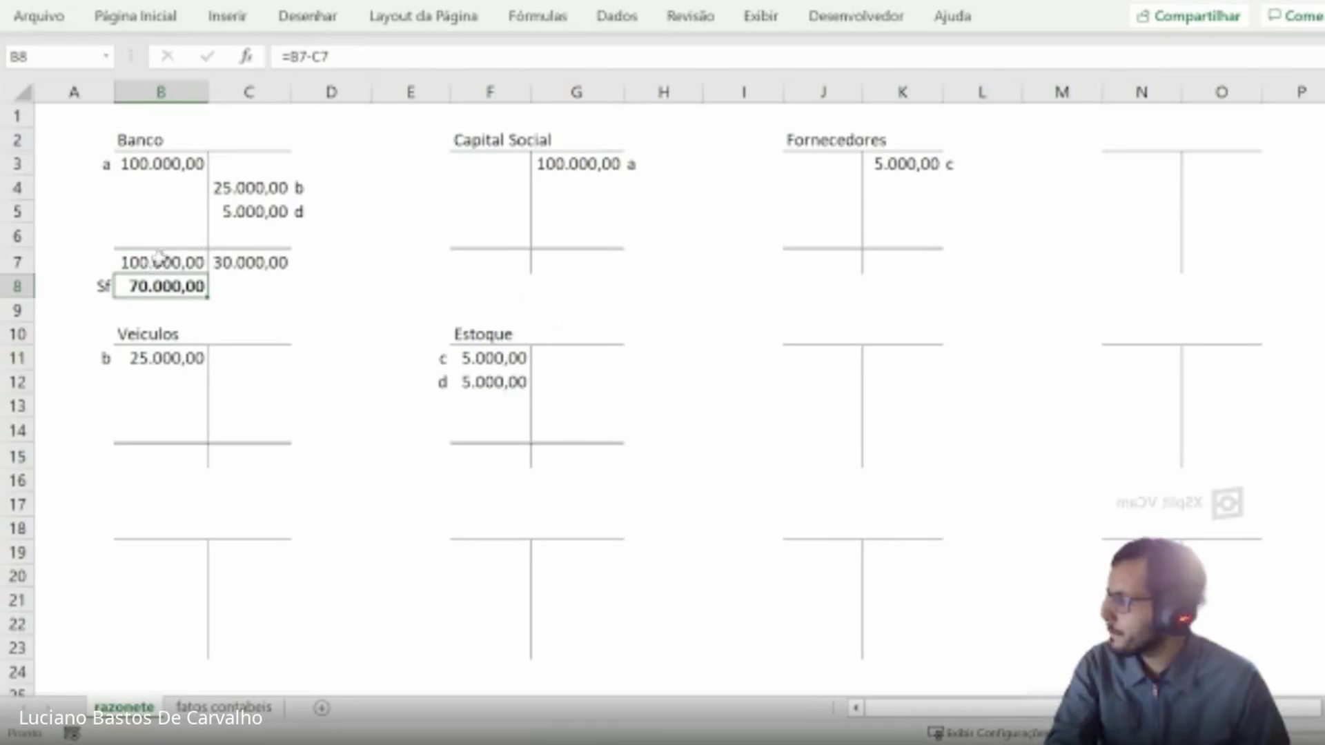
# - Copy the Banco totals and balance in B7:C8 below the Capital Social and Fornecedores accounts, starting at F7 and J7
pyautogui.moveTo(160, 262); pyautogui.dragTo(222, 287)
pyautogui.hotkey('ctrl', 'c')
pyautogui.click(482, 262)
pyautogui.hotkey('ctrl', 'v')
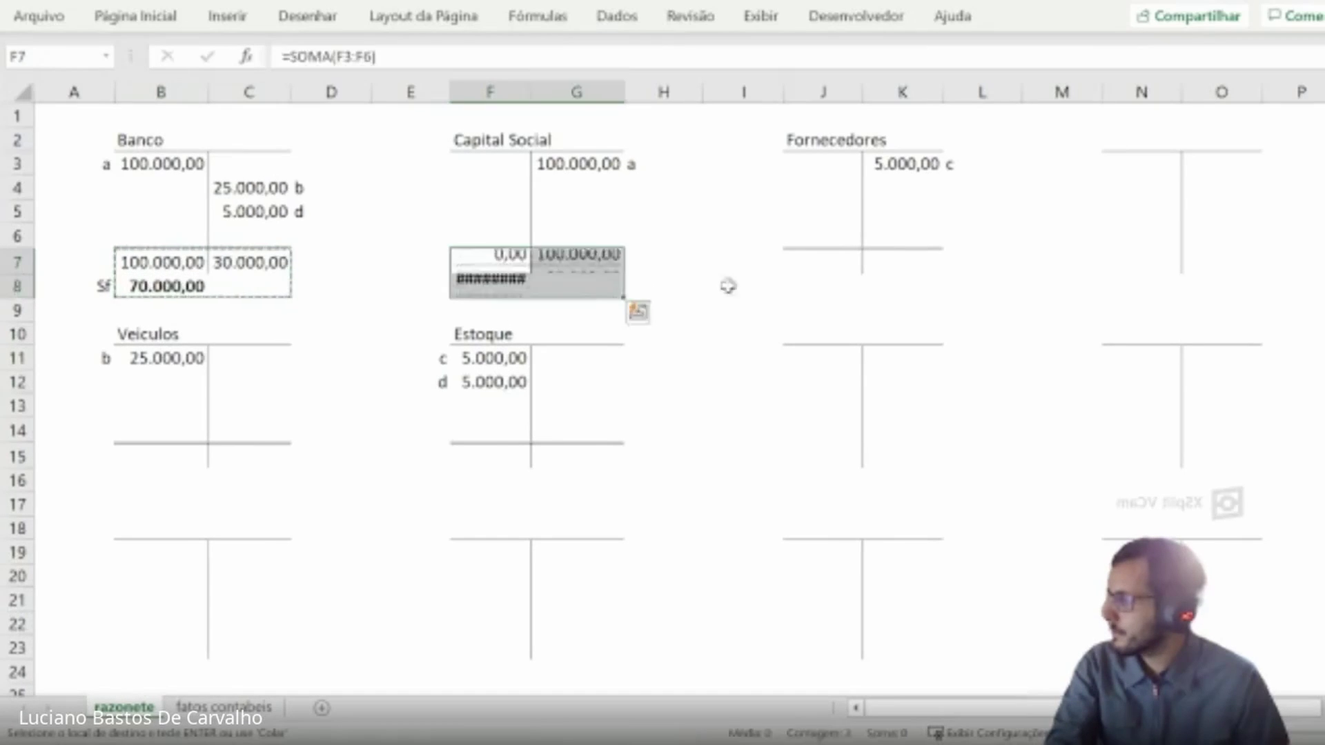
pyautogui.click(815, 259)
pyautogui.hotkey('ctrl', 'v')
# - Copy the same total and balance formulas below Estoque at F15 and Veiculos at B15, and widen column F to fit its values
pyautogui.click(465, 453)
pyautogui.hotkey('ctrl', 'v')
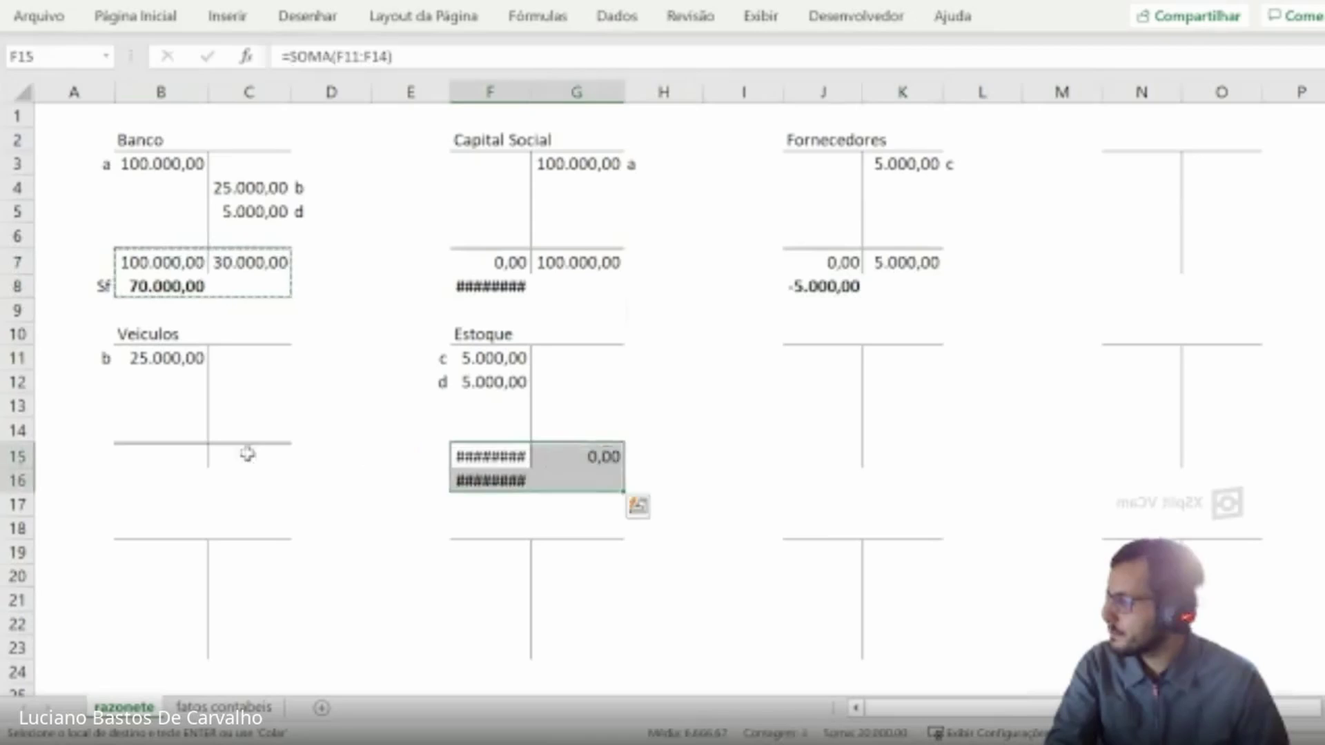
pyautogui.click(185, 450)
pyautogui.hotkey('ctrl', 'v')
pyautogui.doubleClick(531, 92)
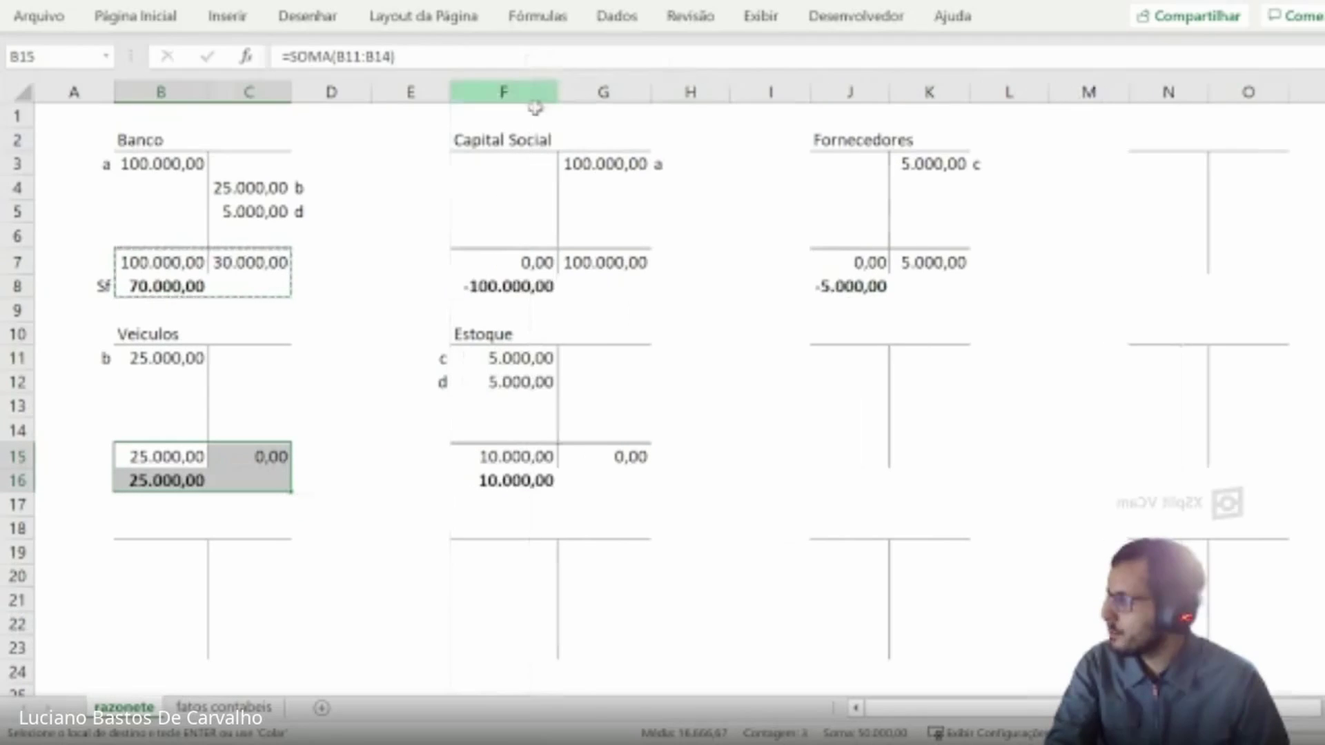
pyautogui.press('Escape')
pyautogui.click(625, 431)
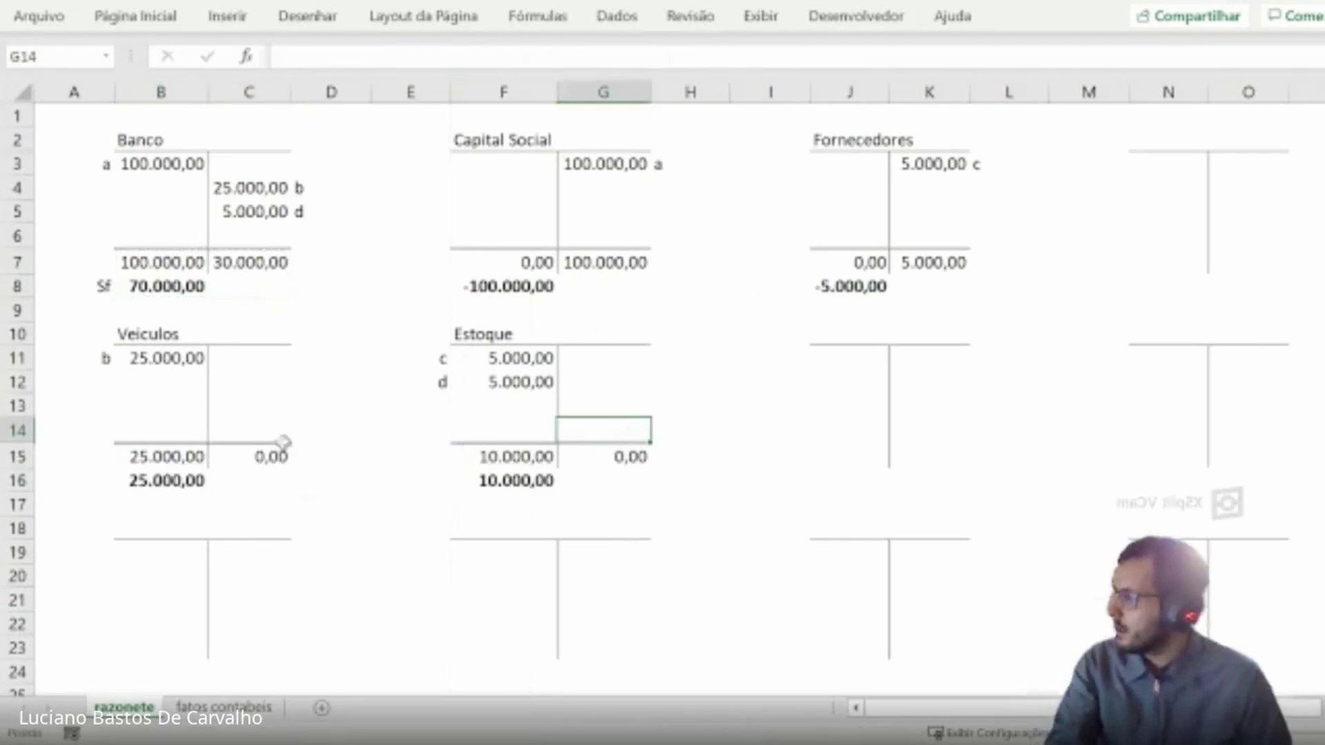
# - Clear the debit-side balances of Capital Social and Fornecedores across F8:J8
pyautogui.click(181, 475)
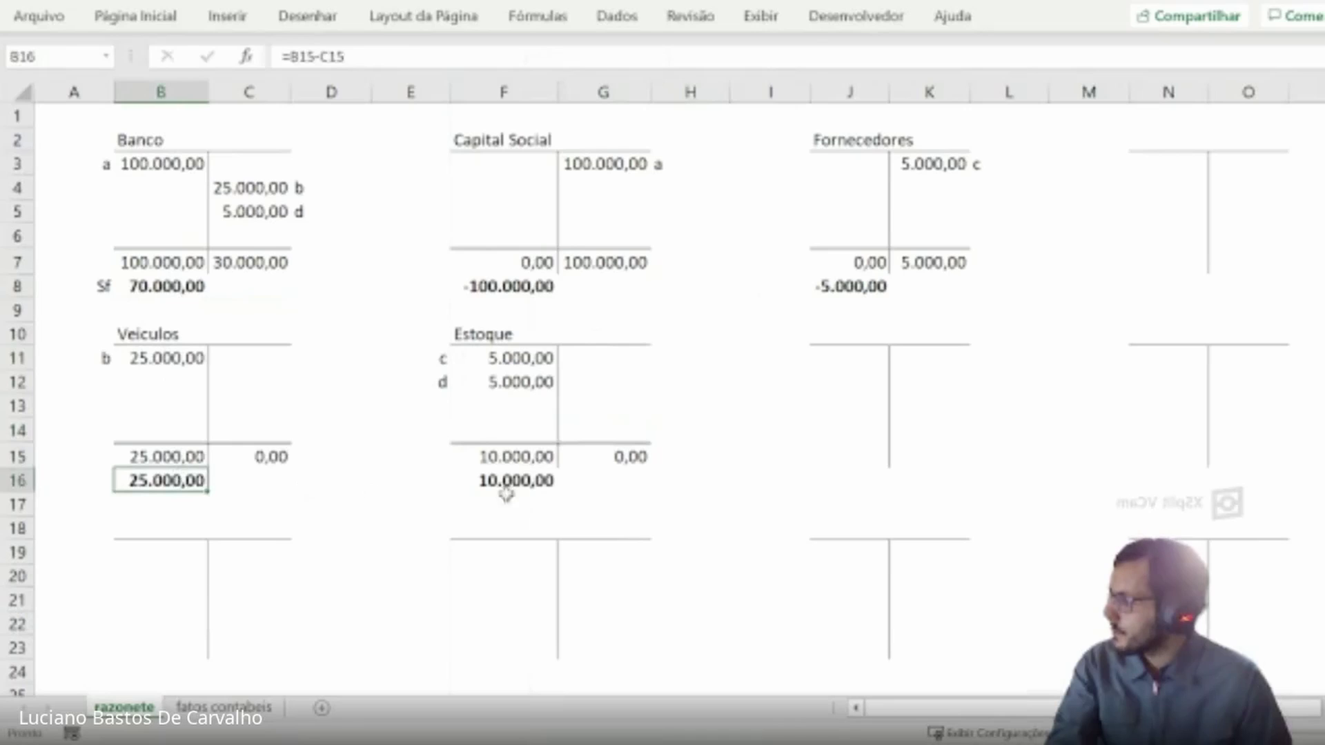
pyautogui.moveTo(537, 360); pyautogui.dragTo(536, 381)
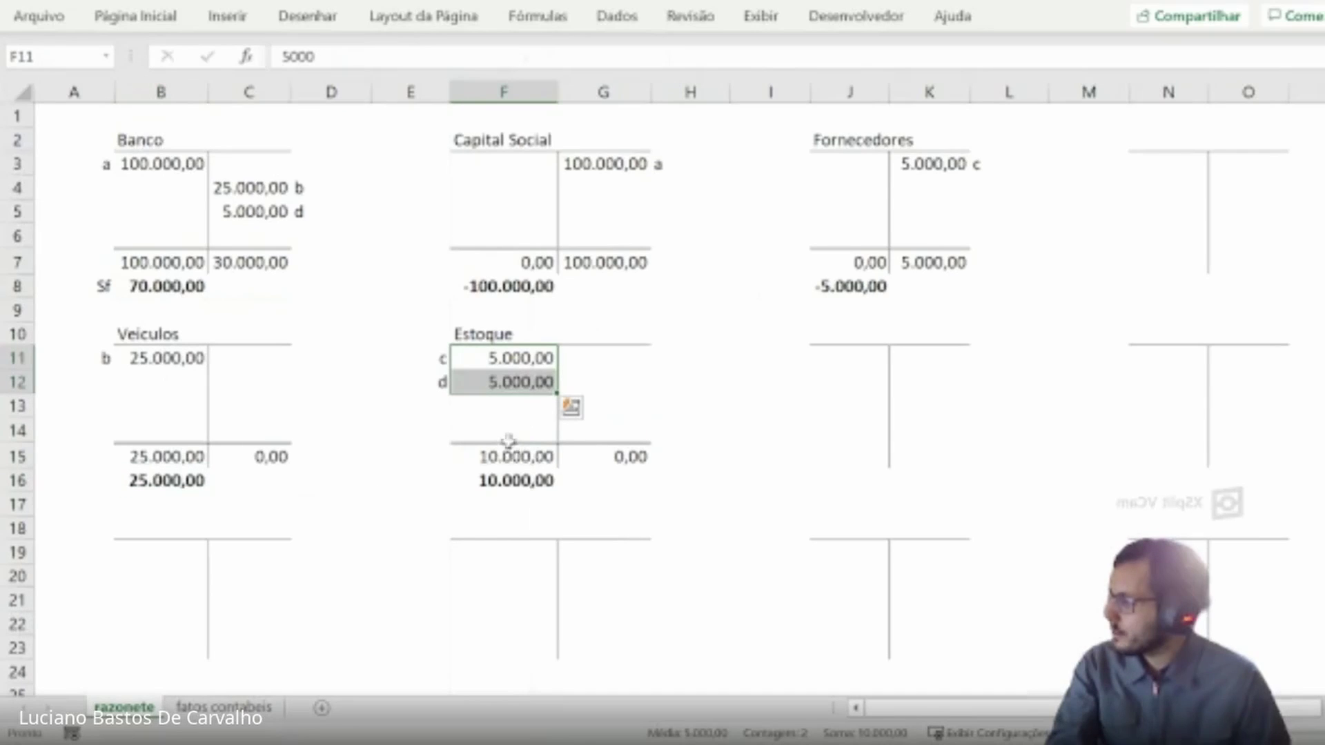
pyautogui.click(498, 478)
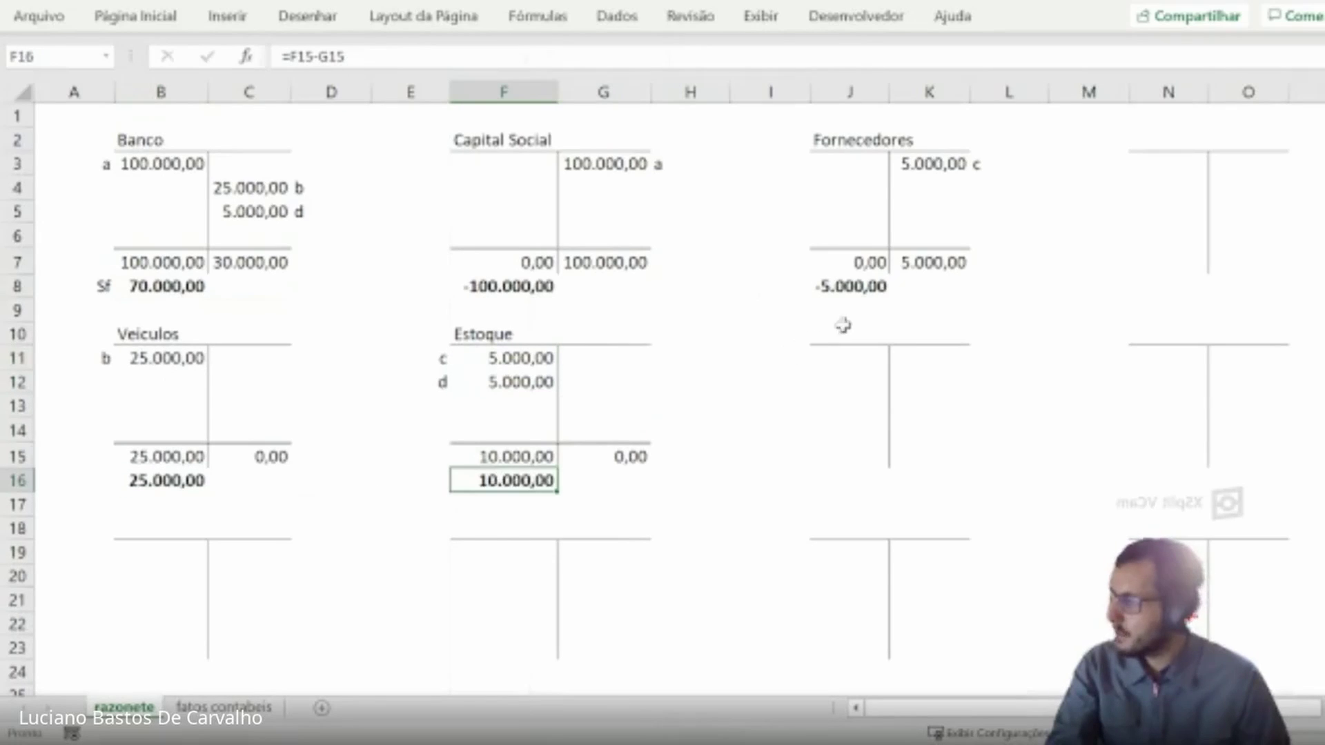
pyautogui.moveTo(527, 287); pyautogui.dragTo(892, 290)
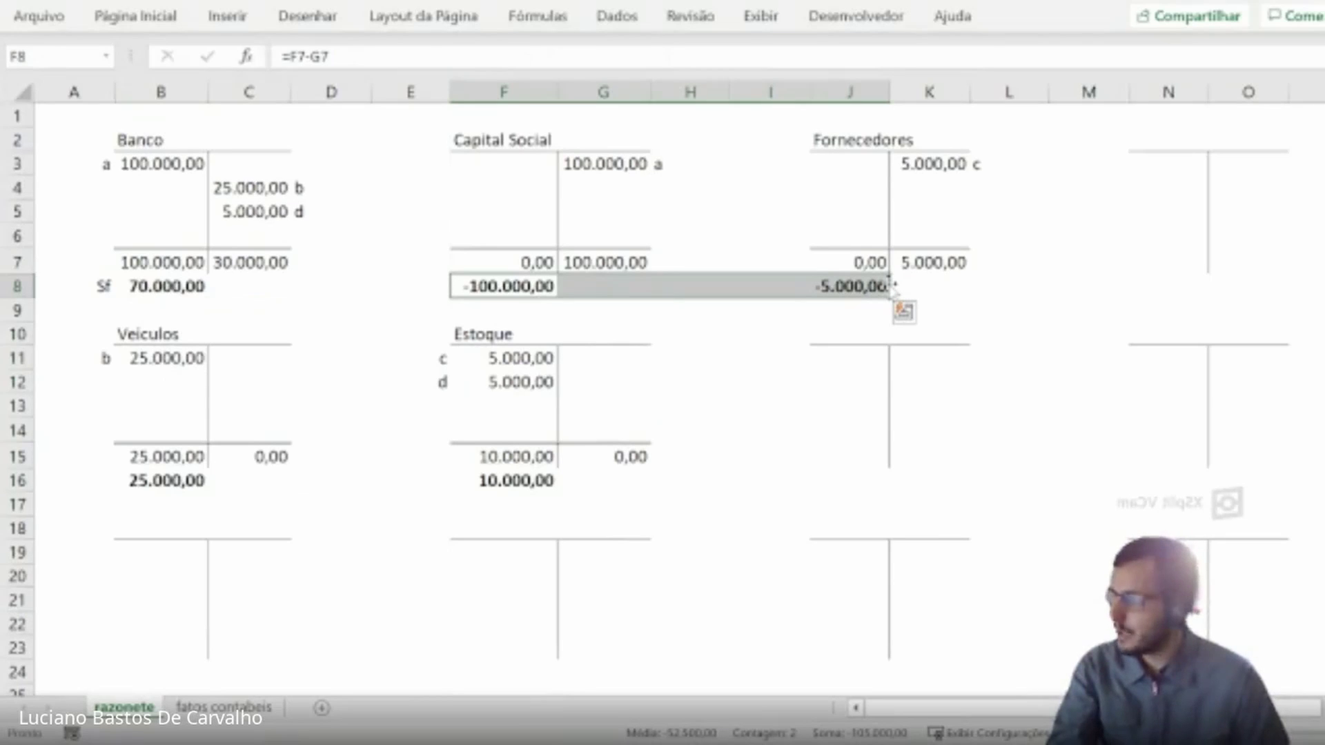
pyautogui.press('Delete')
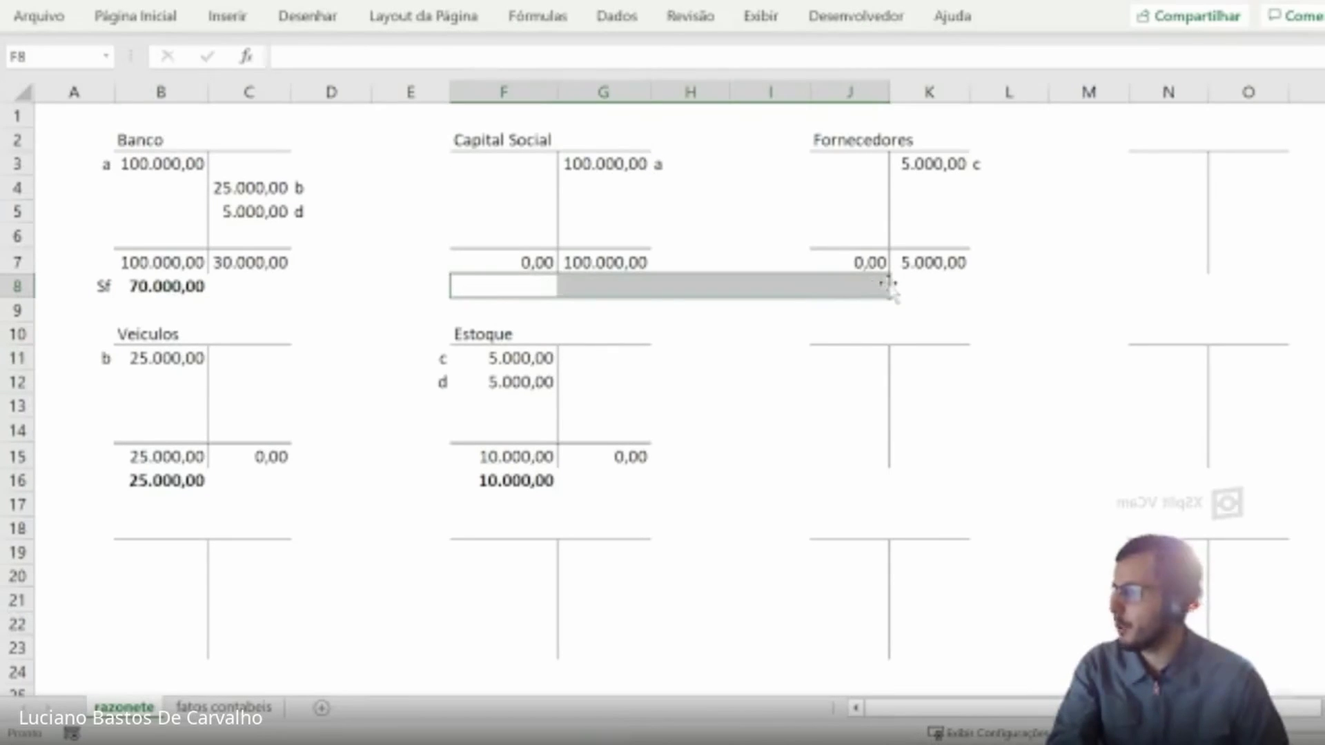
# - Calculate the Capital Social balance on the credit side in G8 as =G7-F7
pyautogui.press('Right')
pyautogui.write('=')
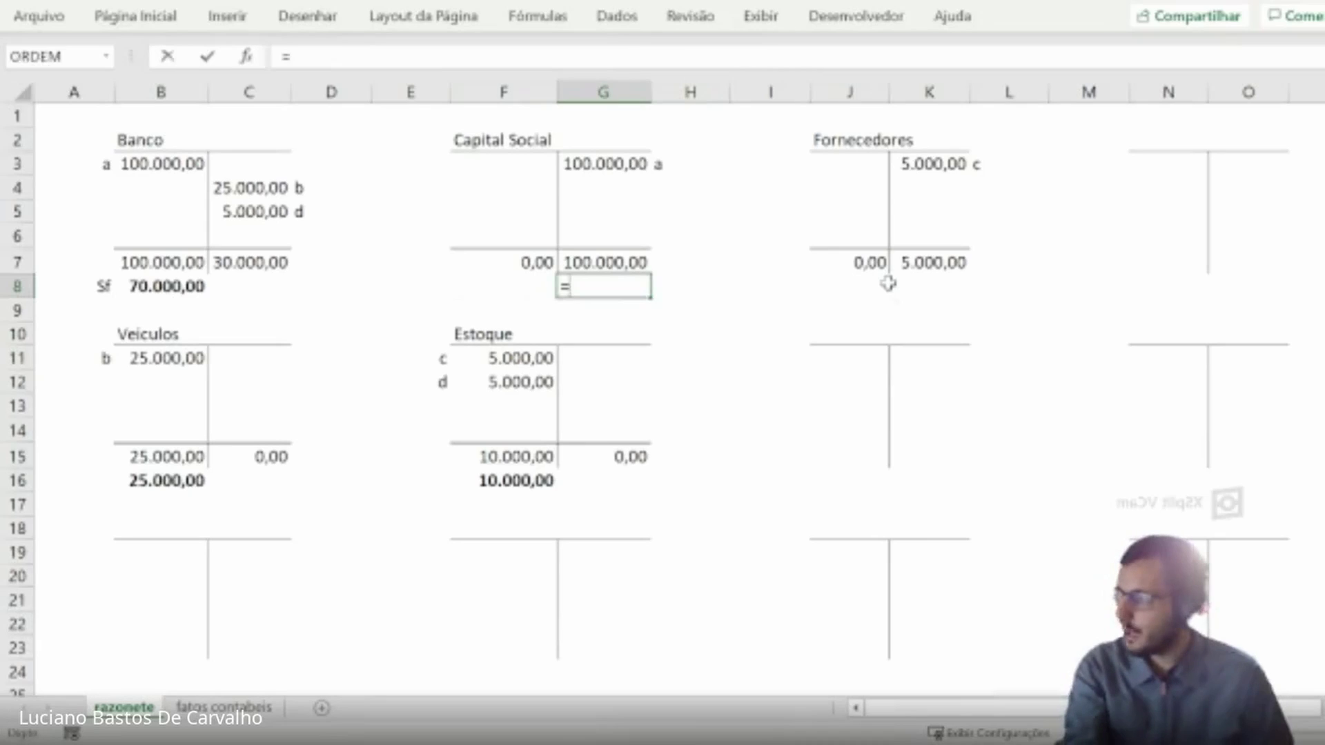
pyautogui.press('Up')
pyautogui.write('-')
pyautogui.press('Left')
pyautogui.press('Up')
pyautogui.press('Return')
# - Copy the Capital Social balance formula from G8 to the credit side of Fornecedores in K8
pyautogui.hotkey('ctrl', 'c')
pyautogui.press('Right')
pyautogui.press('Right')
pyautogui.press('Right')
pyautogui.press('Right')
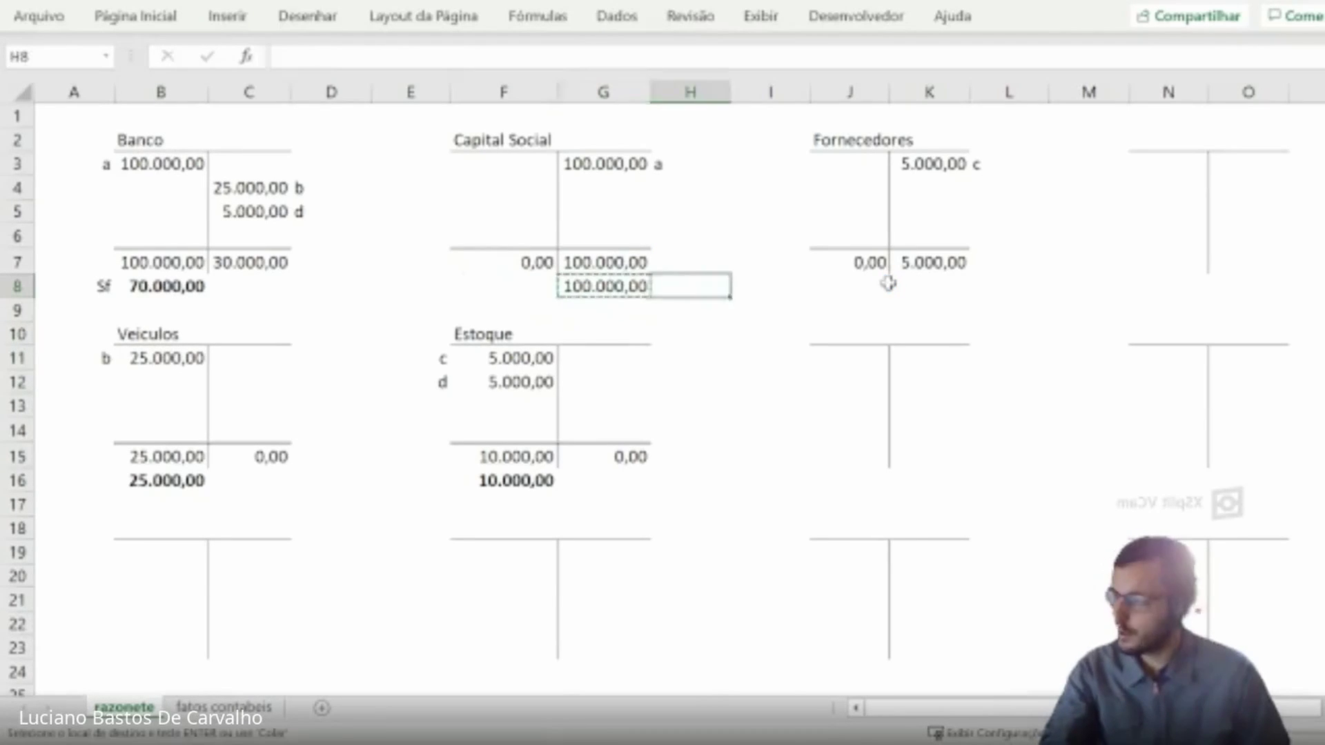
pyautogui.hotkey('ctrl', 'v')
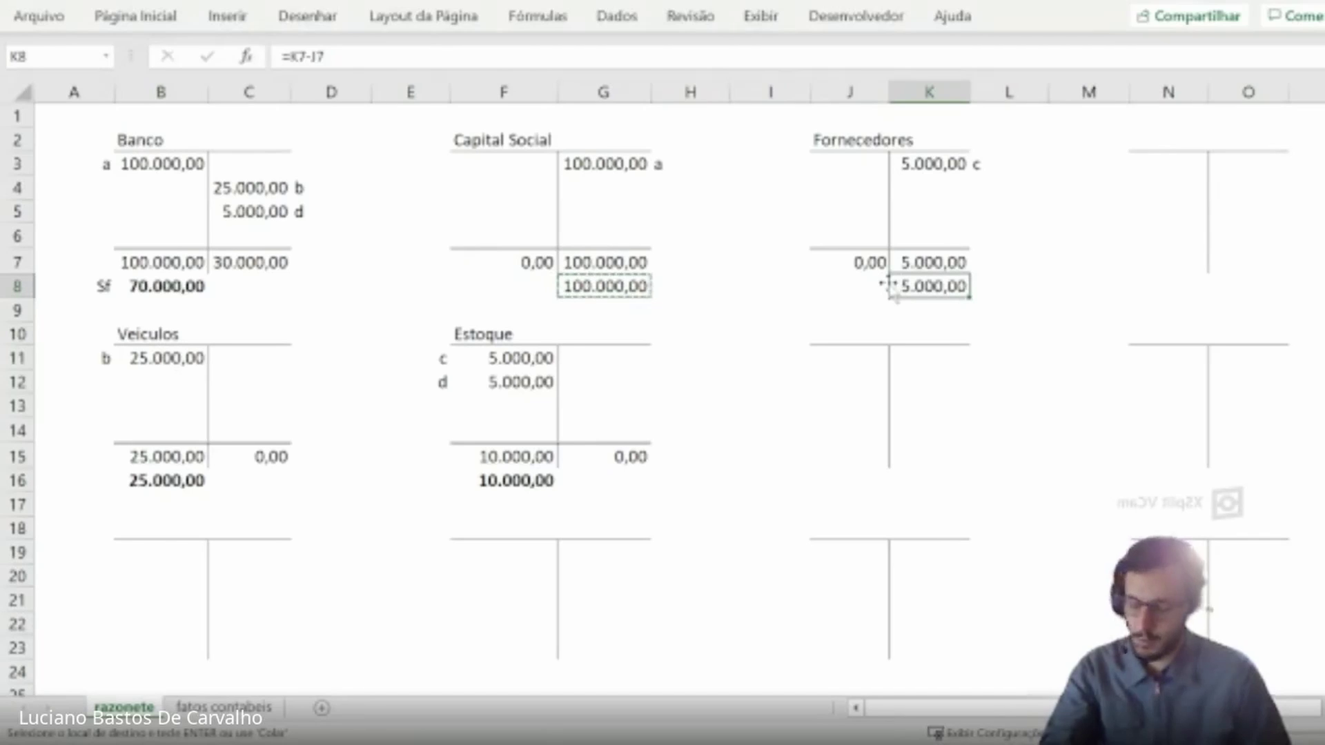
# - Make the Fornecedores balance in K8 and the Capital Social balance in G8 bold
pyautogui.hotkey('ctrl', 's')
pyautogui.press('Escape')
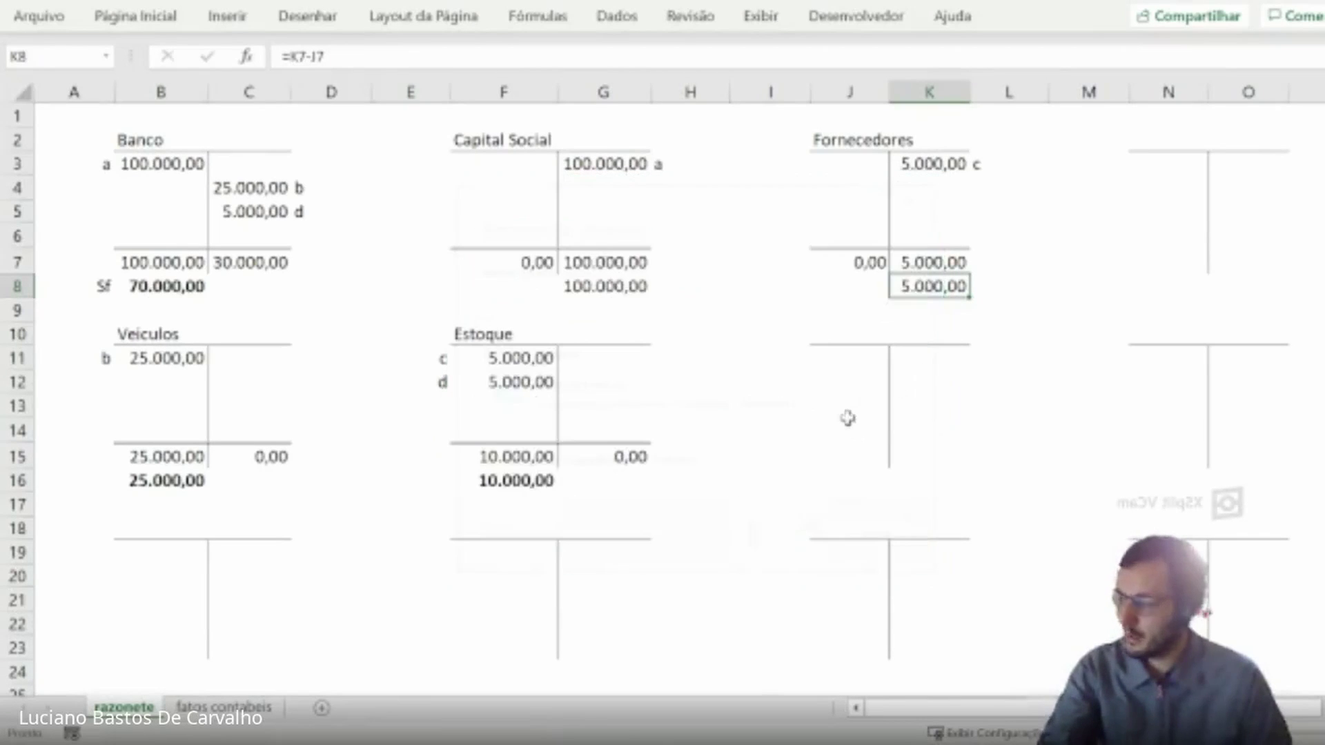
pyautogui.hotkey('ctrl', 'n')
pyautogui.click(607, 283)
pyautogui.hotkey('ctrl', 'n')
pyautogui.click(670, 404)
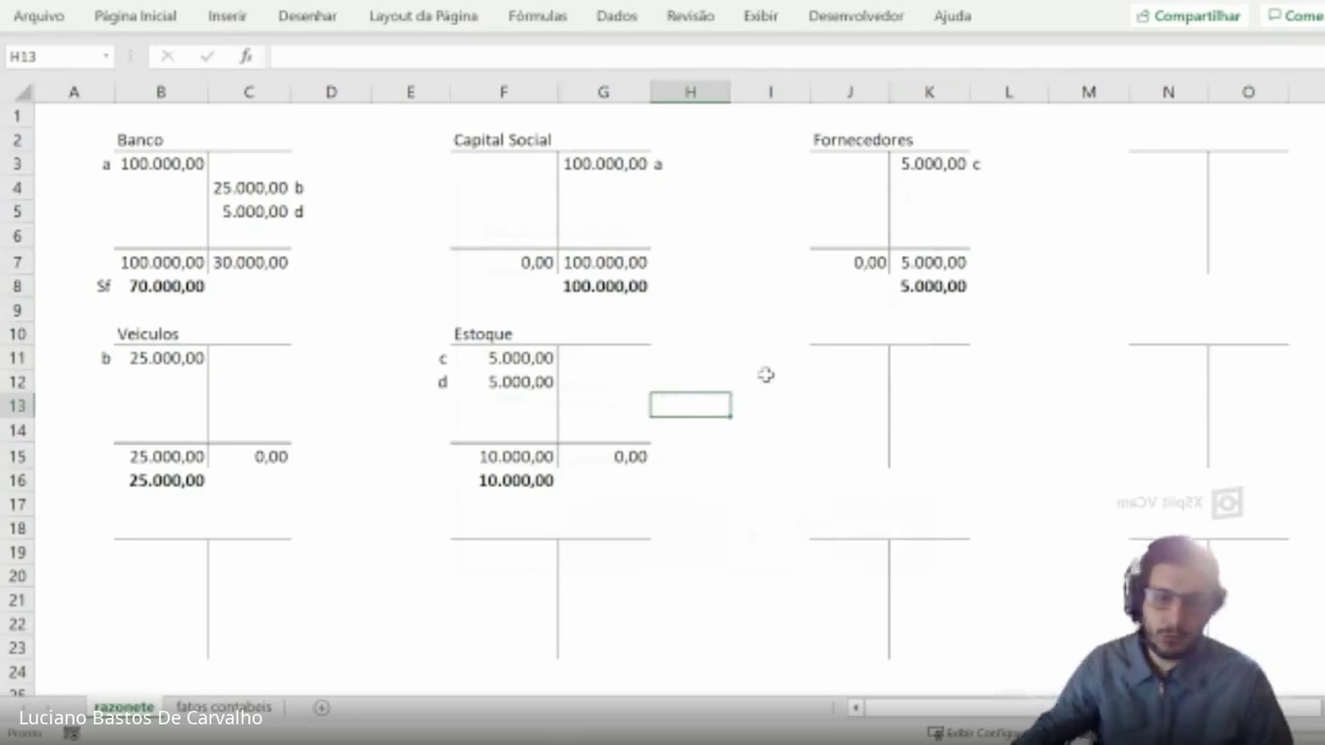
# - Clear the totals, final balances and "Sf" label below all five T-accounts in rows 7–8 and 15–16
pyautogui.click(921, 552)
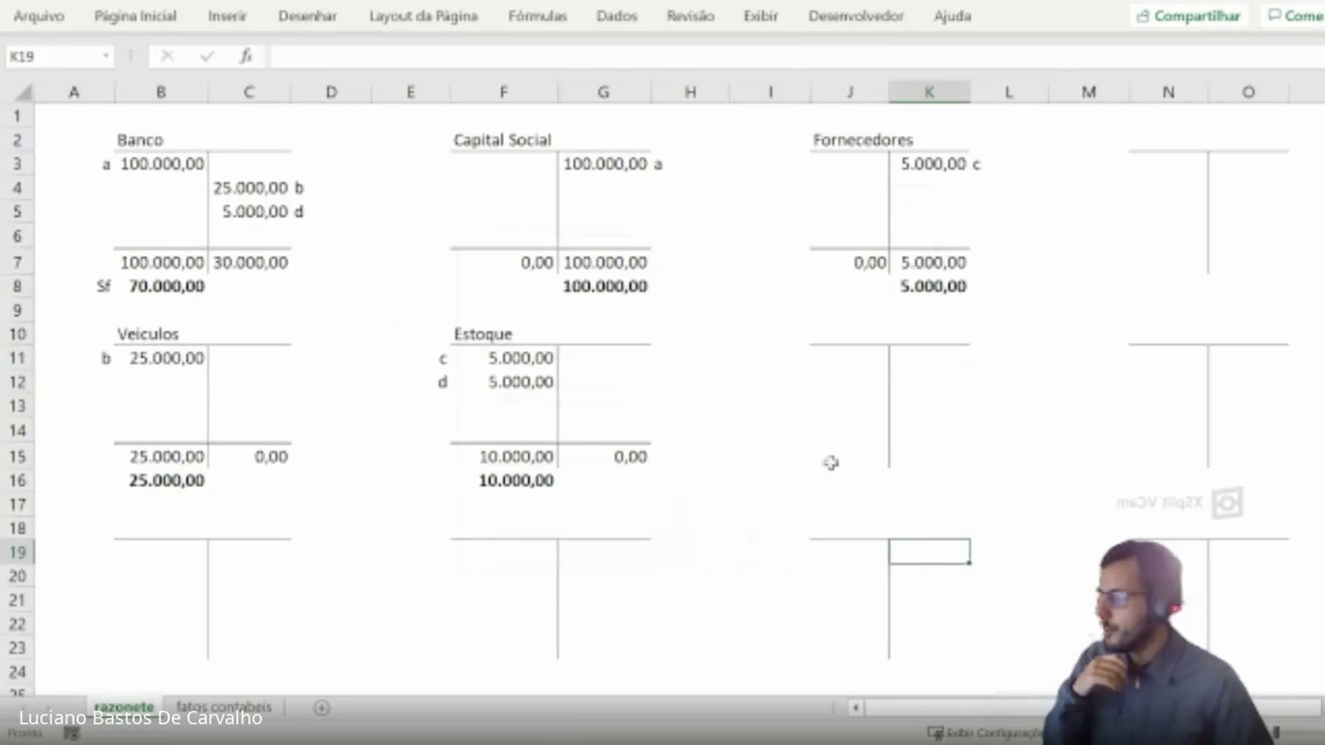
pyautogui.click(18, 286)
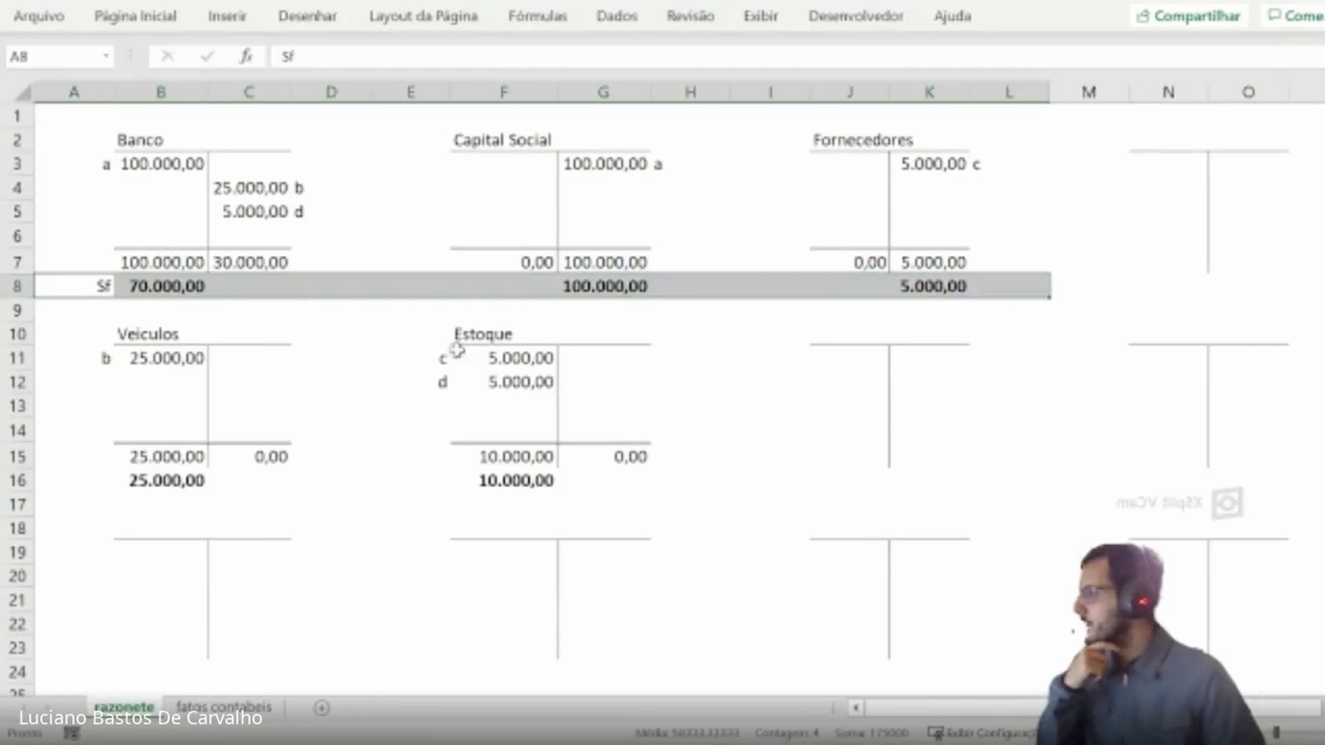
pyautogui.moveTo(88, 264); pyautogui.dragTo(1177, 314)
pyautogui.press('Delete')
pyautogui.moveTo(89, 449); pyautogui.dragTo(860, 514)
pyautogui.press('Delete')
pyautogui.click(901, 441)
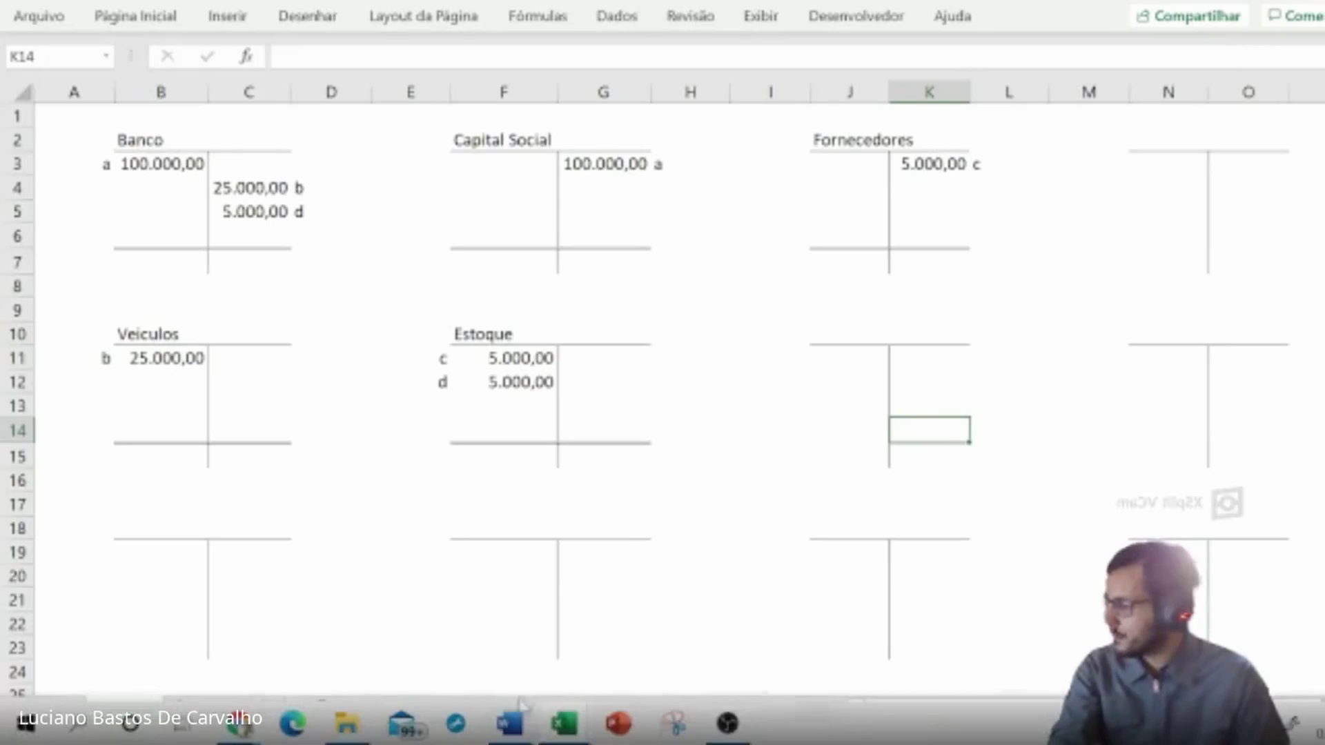
# - Switch to the livrodiario.xlsx workbook and show its LIVRO RAZAO sheet
pyautogui.click(564, 726)
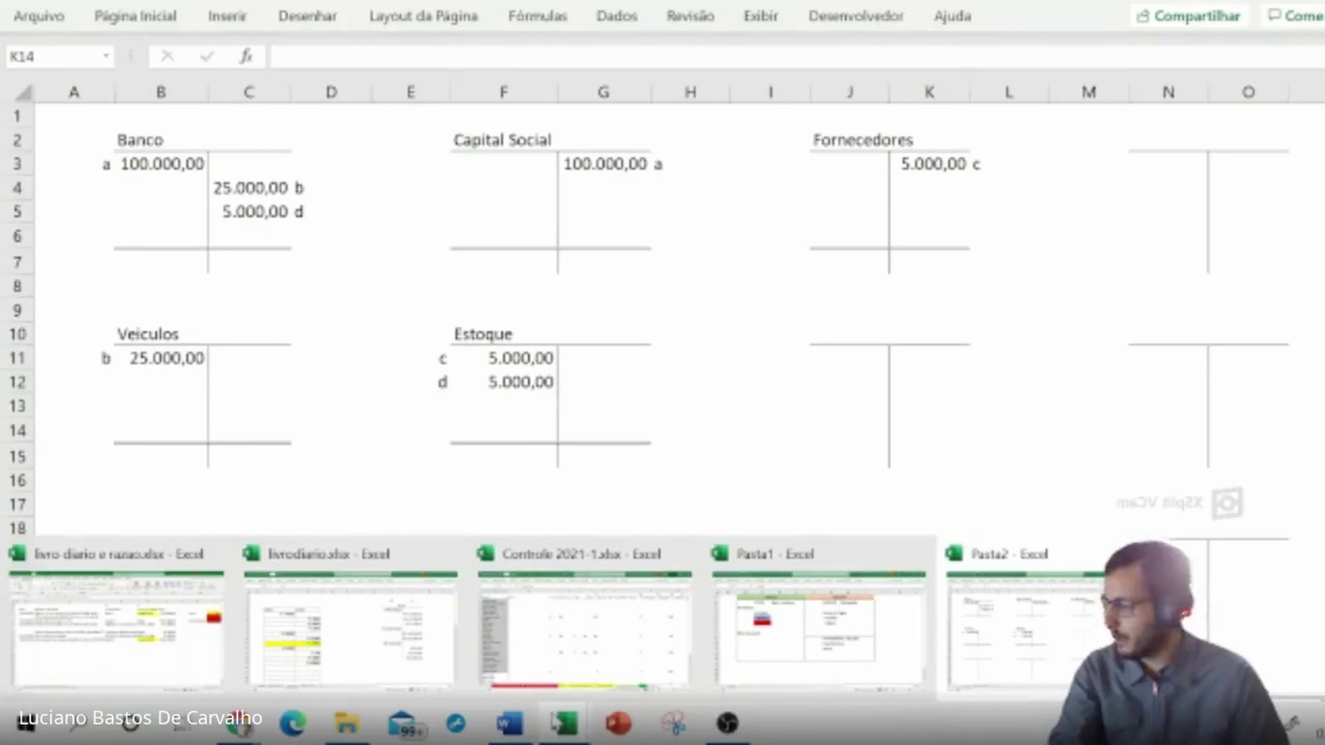
pyautogui.moveTo(642, 676)
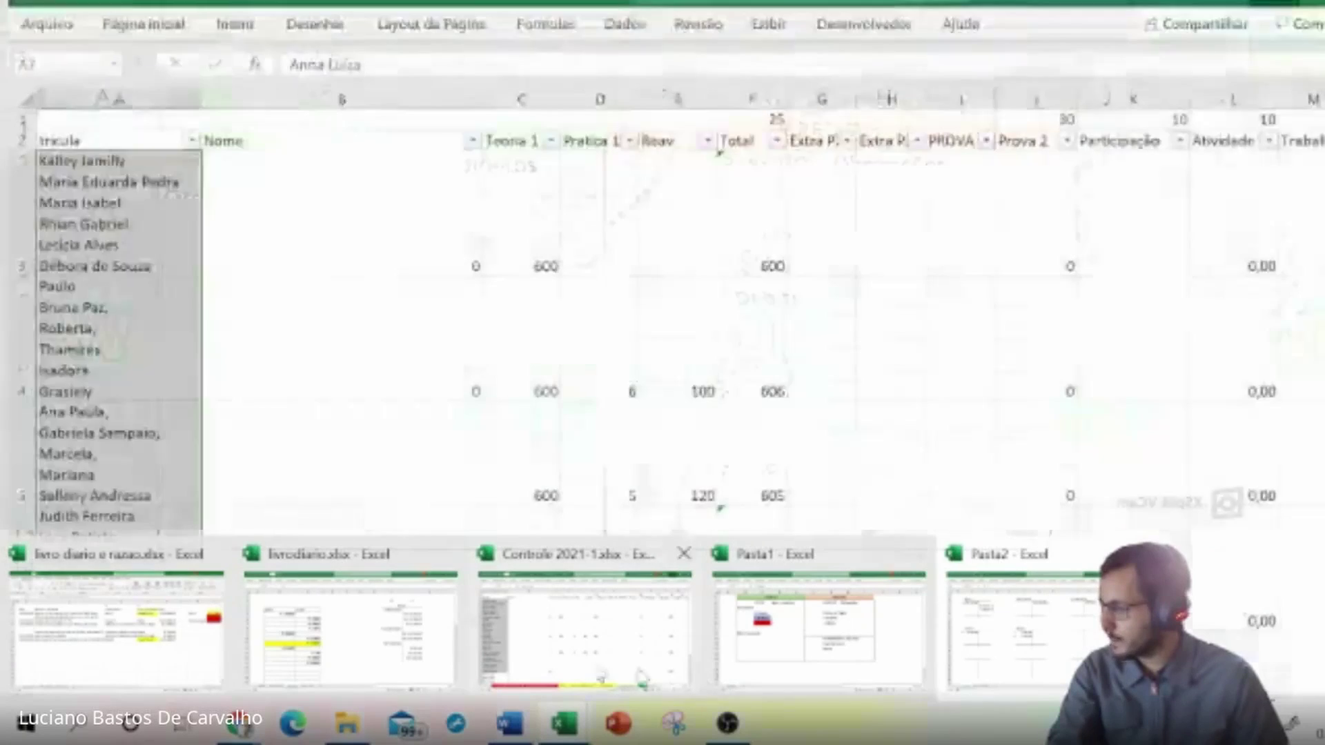
pyautogui.click(402, 644)
pyautogui.click(209, 706)
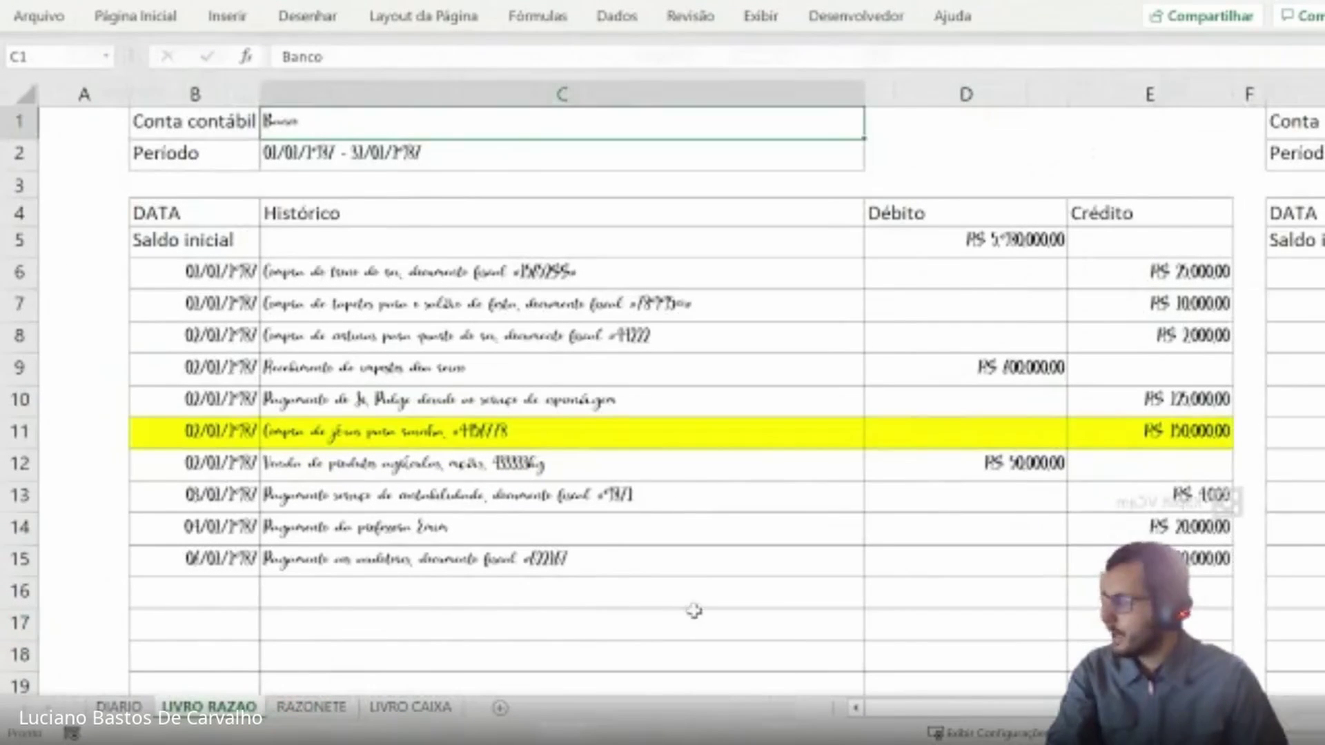
# - Label the Saldo inicial row of the Banco ledger "Si" in A5
pyautogui.moveTo(243, 246); pyautogui.dragTo(939, 241)
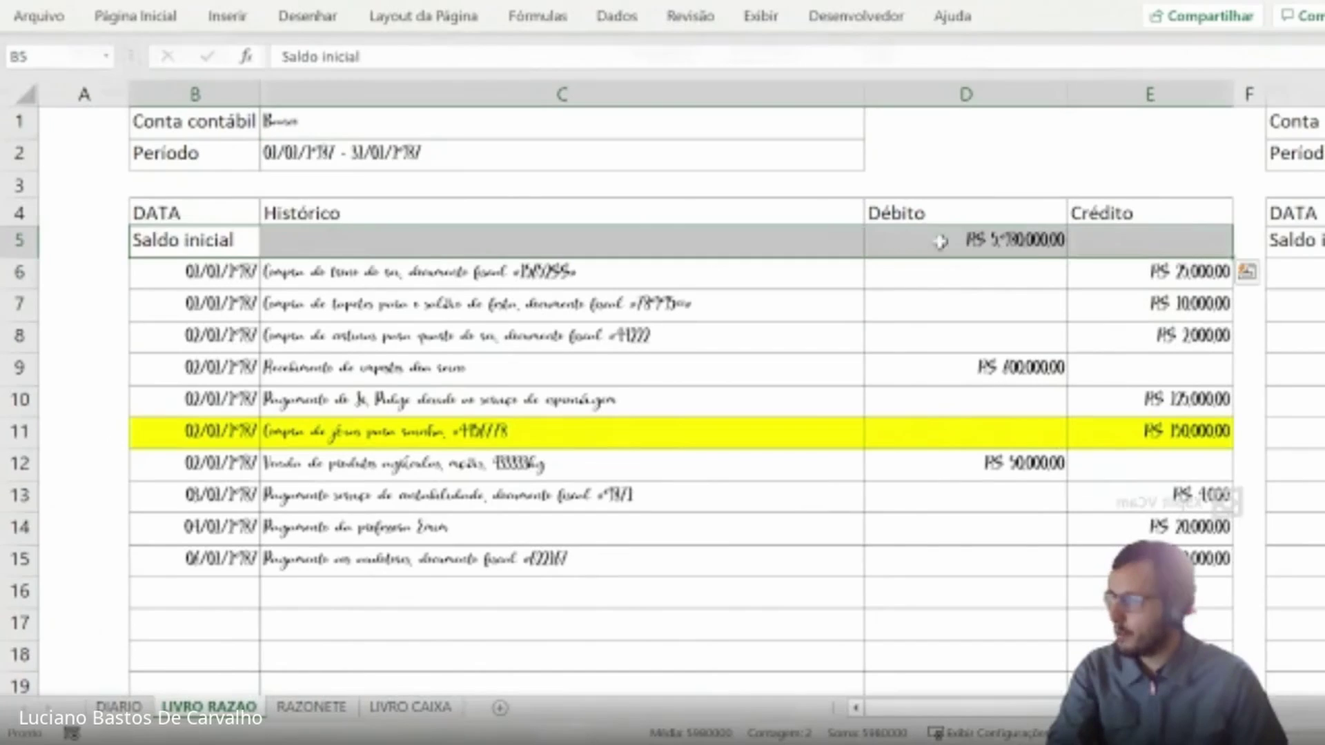
pyautogui.click(96, 228)
pyautogui.write('Si')
pyautogui.press('Return')
pyautogui.press('Up')
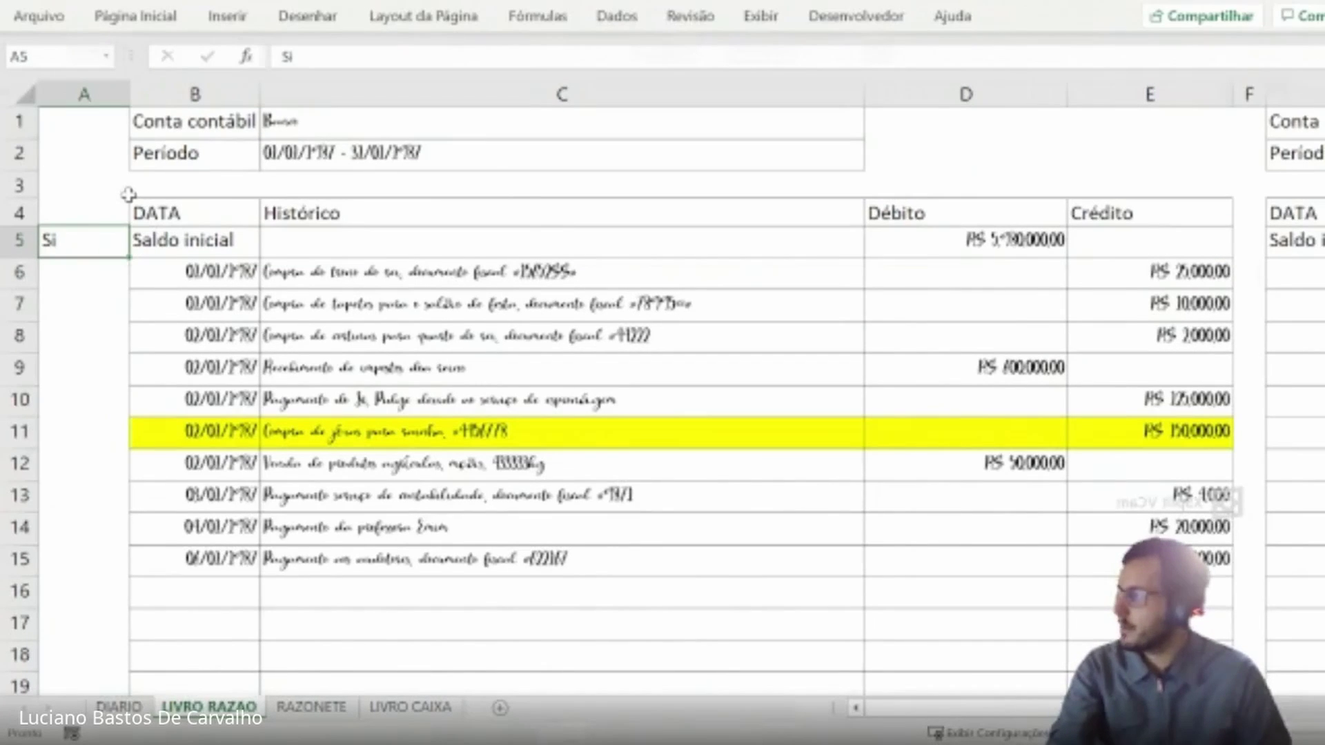
# - Review the Banco ledger entries and the final balance formulas, and label the Saldo Final row "sf" in A27
pyautogui.moveTo(242, 268); pyautogui.dragTo(1145, 560)
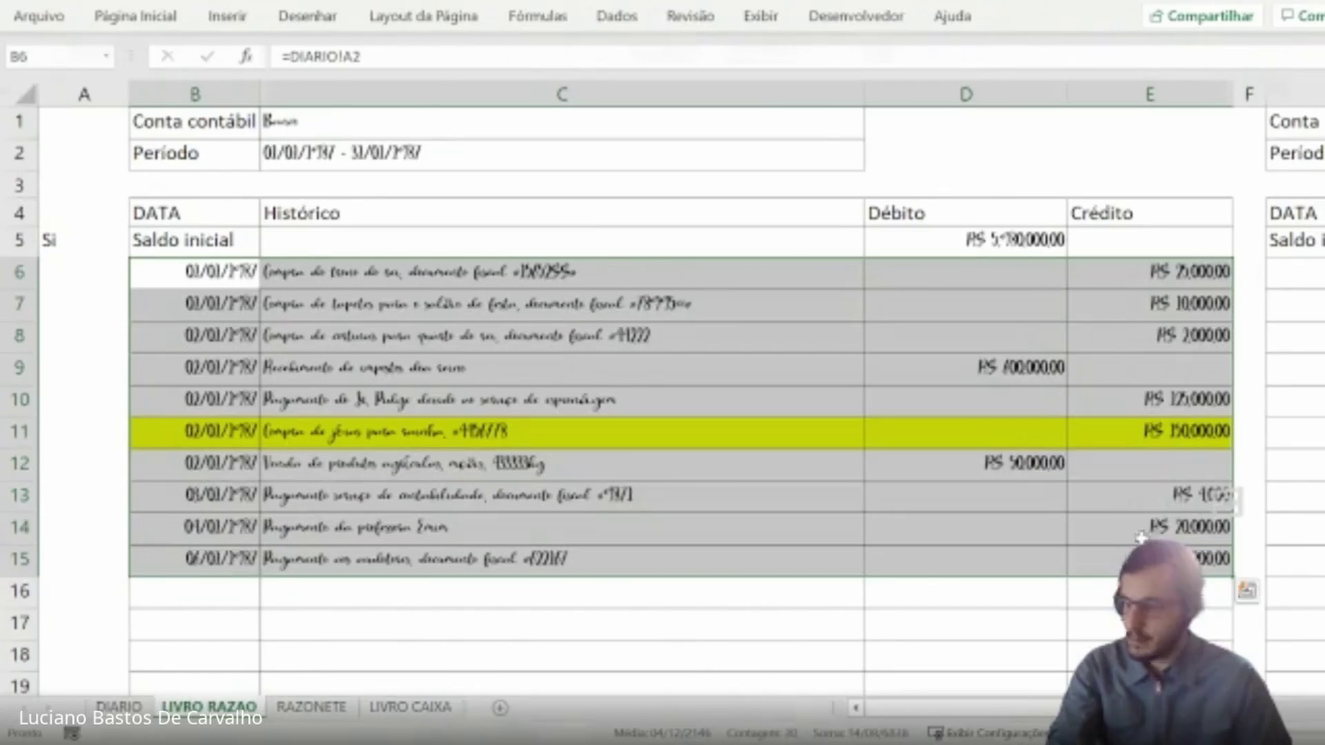
pyautogui.scroll(-4, 1140, 537)
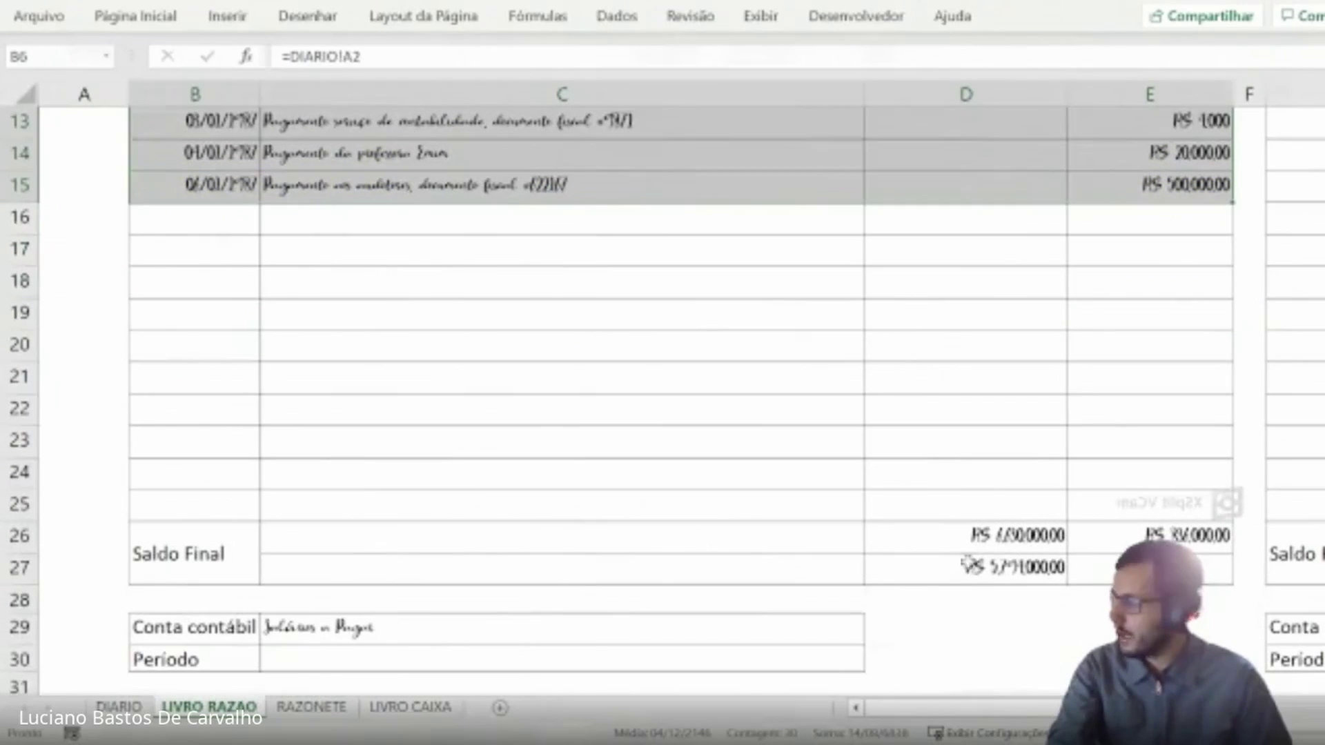
pyautogui.click(985, 539)
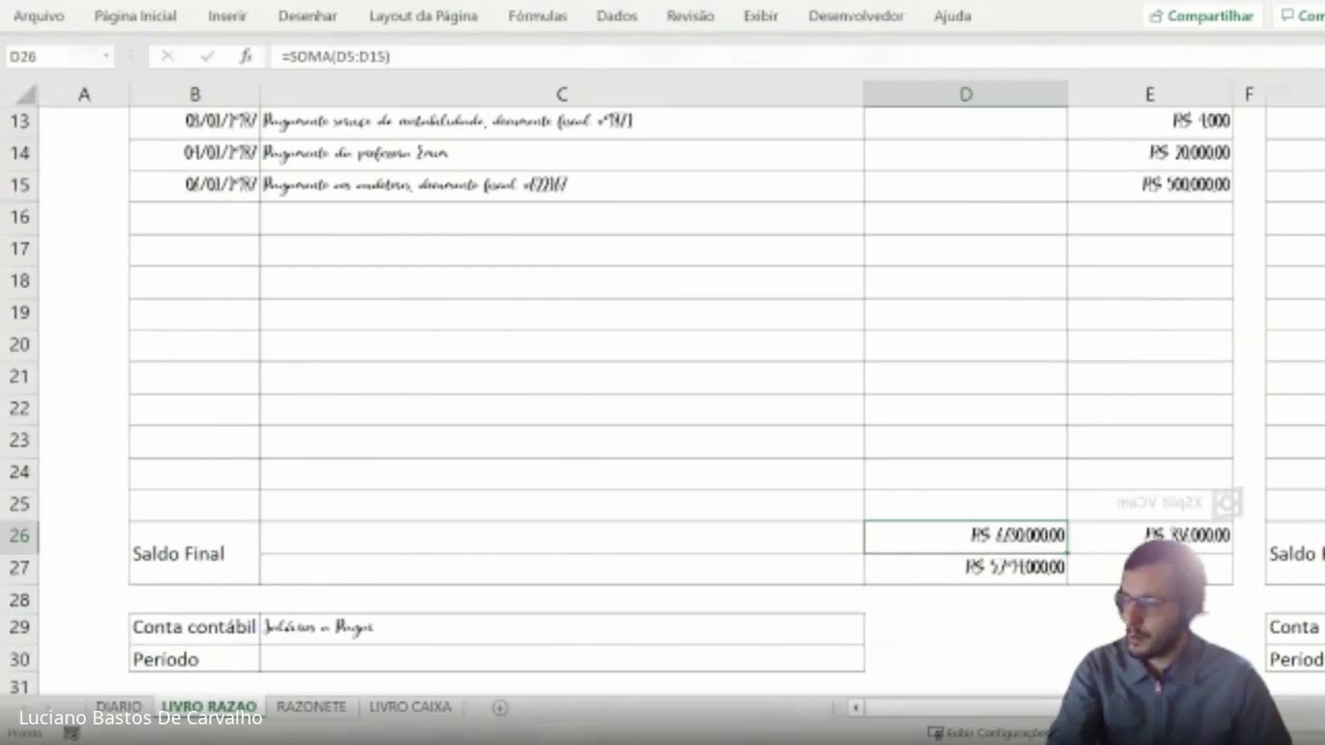
pyautogui.click(1016, 565)
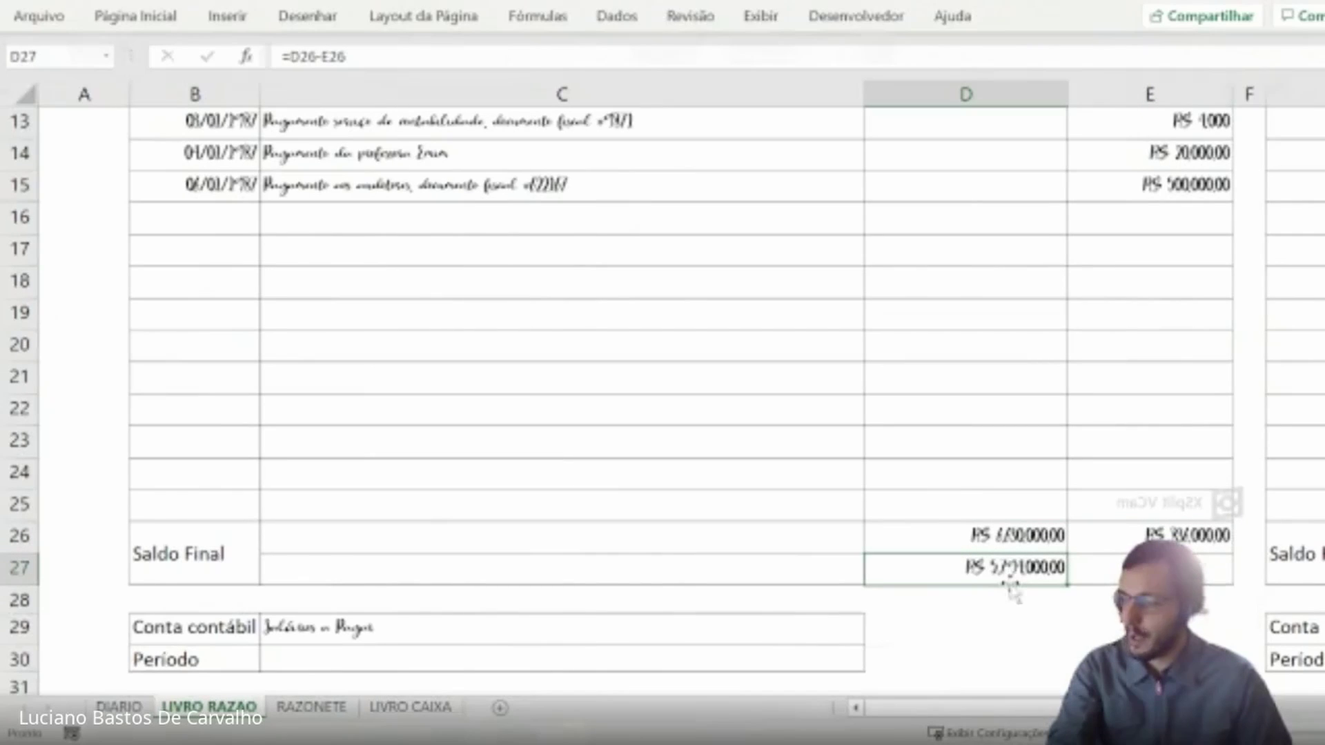
pyautogui.click(108, 555)
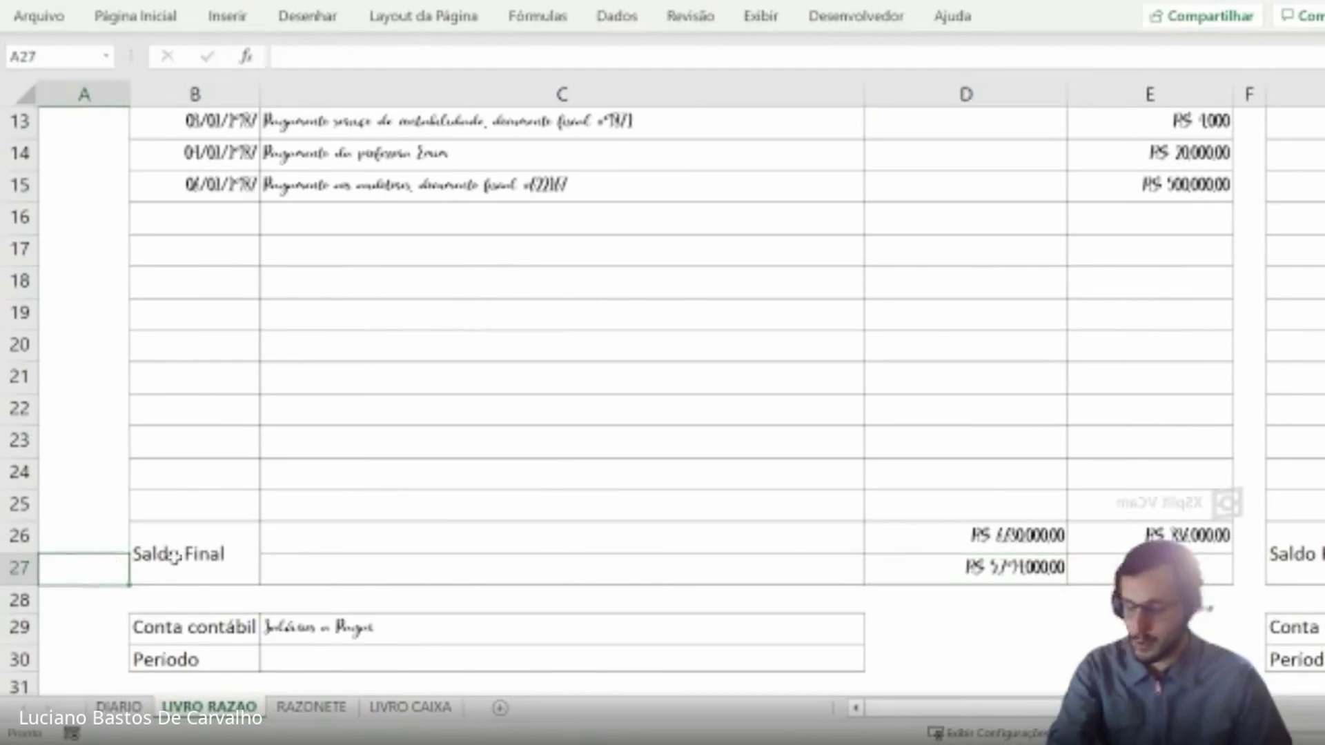
pyautogui.write('sf')
pyautogui.press('Return')
pyautogui.press('Up')
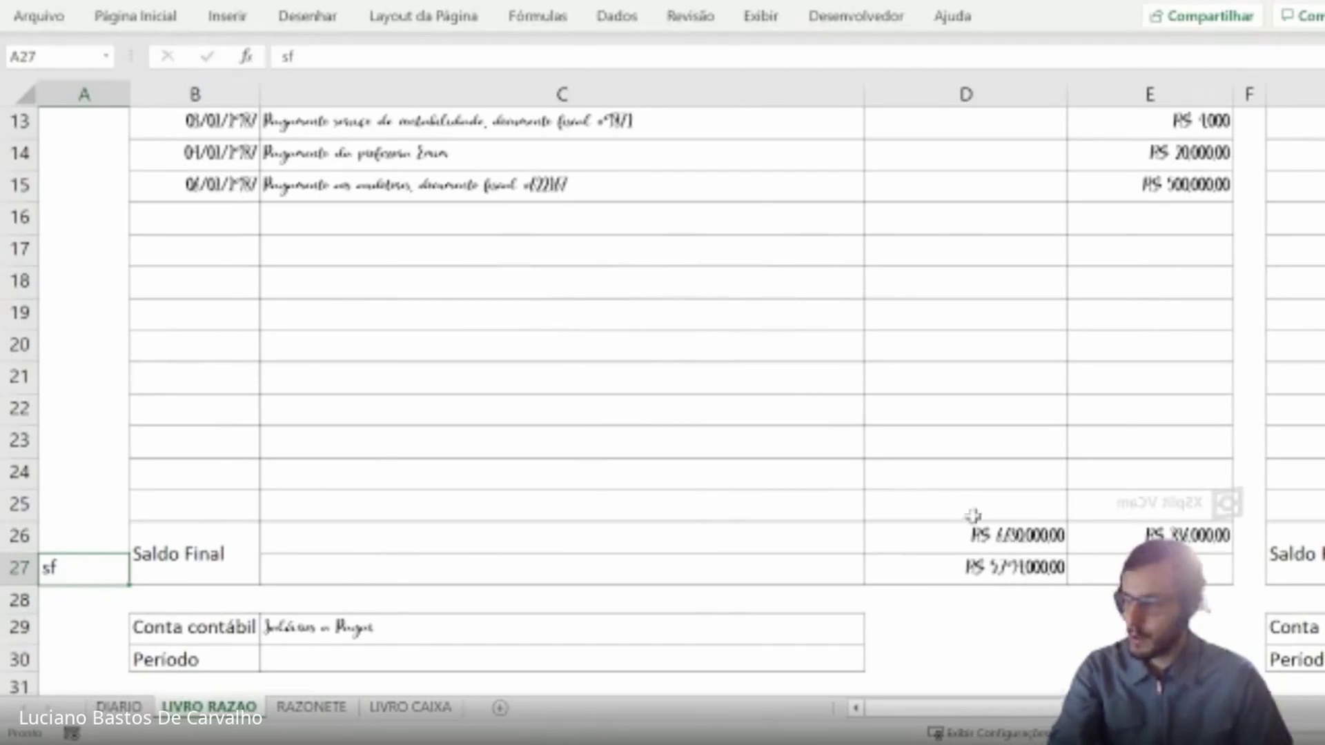
# - Examine the debit and credit total formulas in D26 and E26 against the Banco ledger entries they sum
pyautogui.moveTo(994, 530); pyautogui.dragTo(1065, 554)
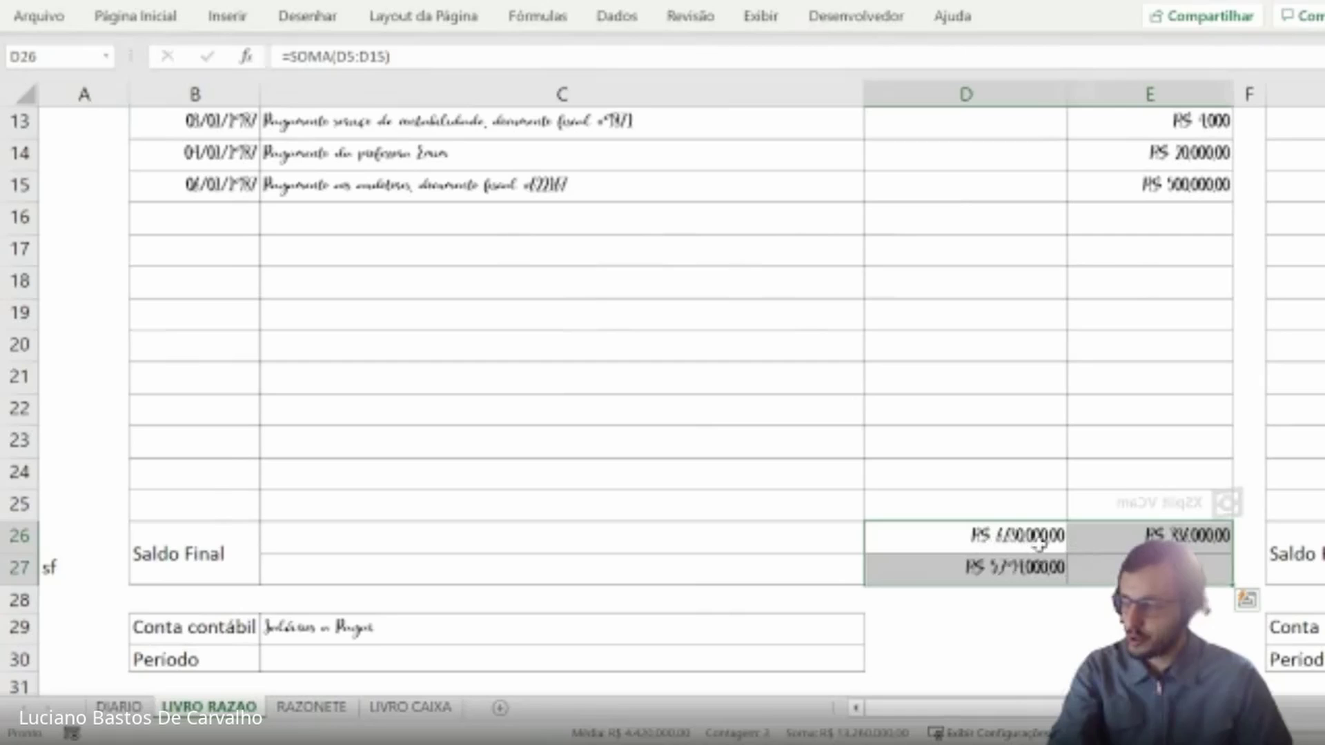
pyautogui.click(1009, 537)
pyautogui.scroll(2, 978, 470)
pyautogui.scroll(-2, 990, 151)
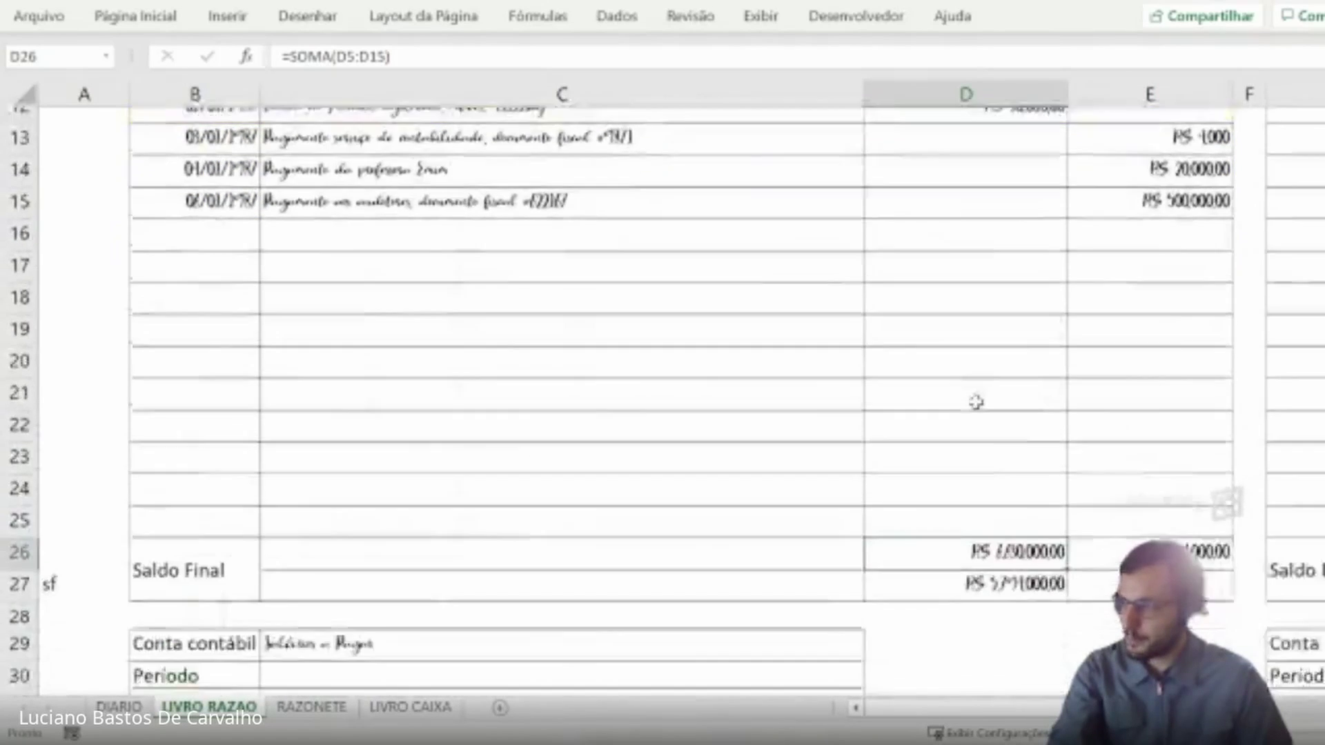
pyautogui.click(1113, 545)
pyautogui.scroll(3, 1104, 435)
pyautogui.scroll(-3, 1132, 429)
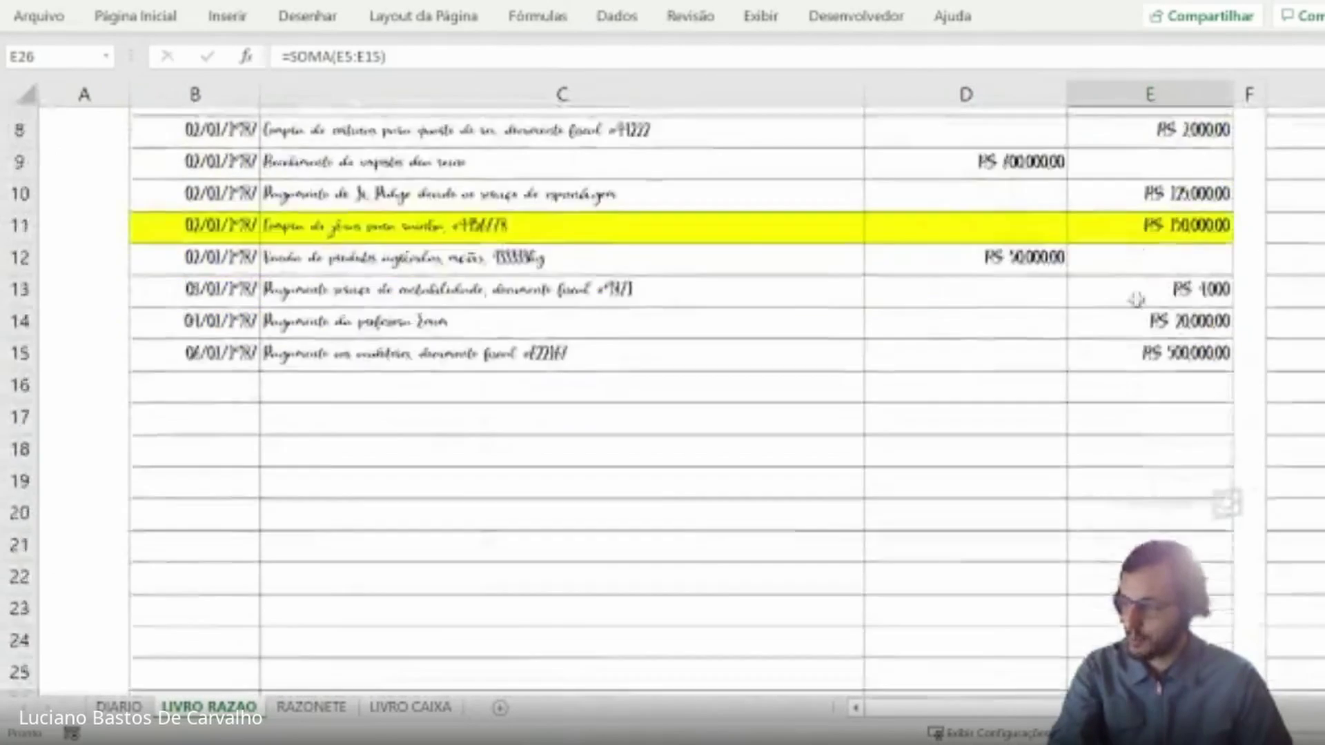
# - Examine the debit total in D26 and the final balance formula in D27 of the Banco ledger
pyautogui.click(1027, 536)
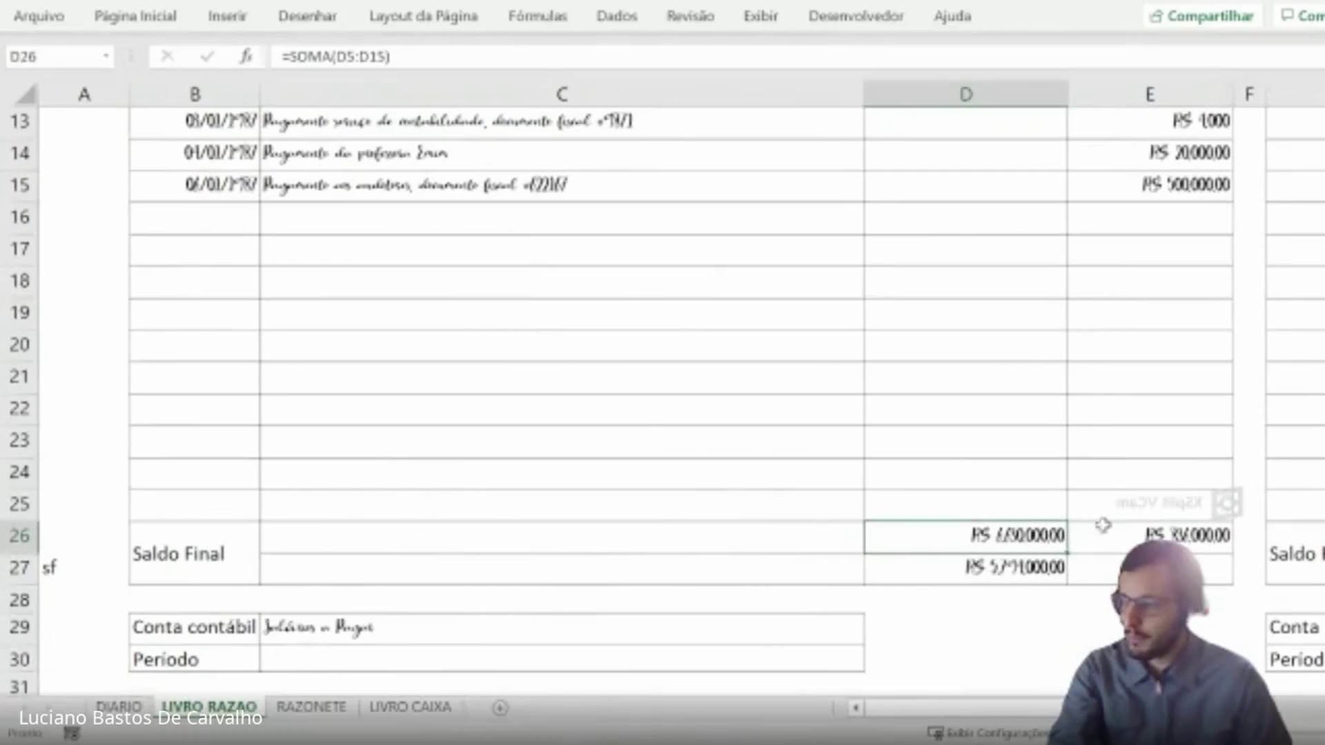
pyautogui.click(995, 569)
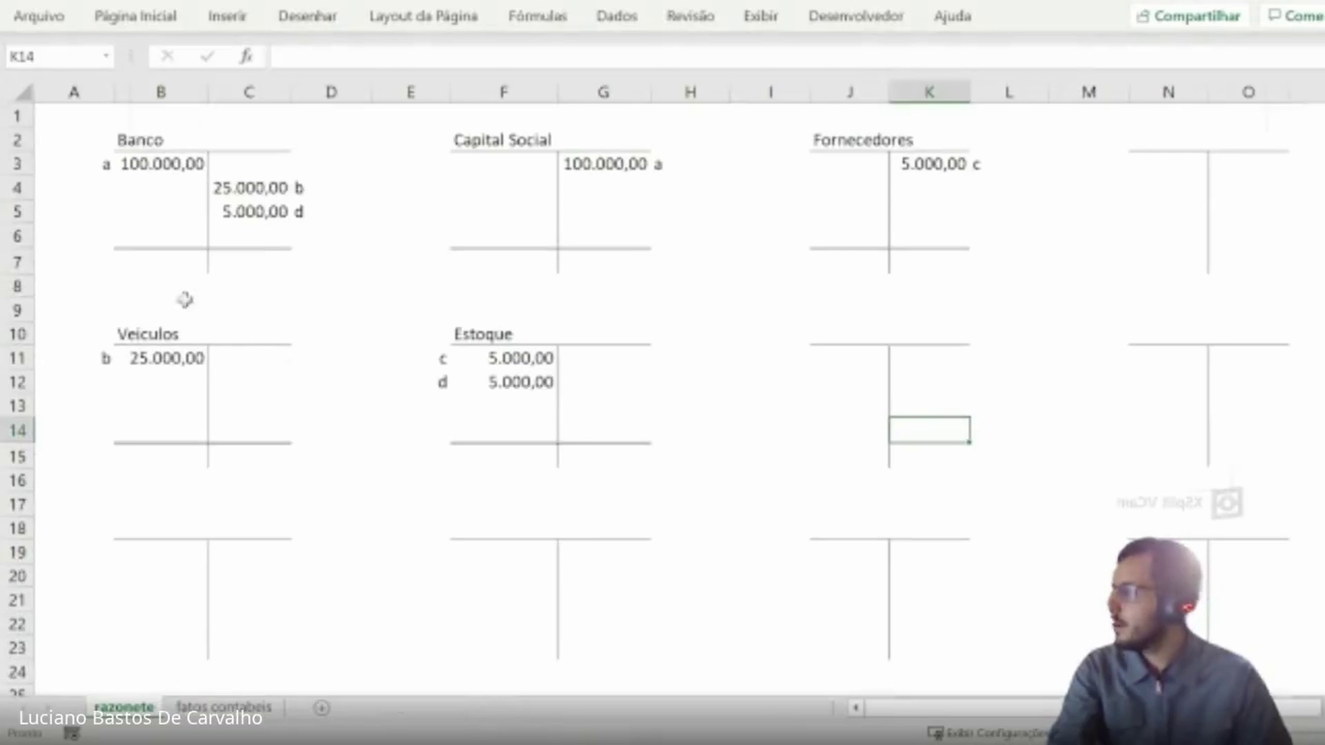
# - On the razonete sheet, total the Banco account's debit side in B7 with =B3+B4+B5+B6
pyautogui.click(165, 269)
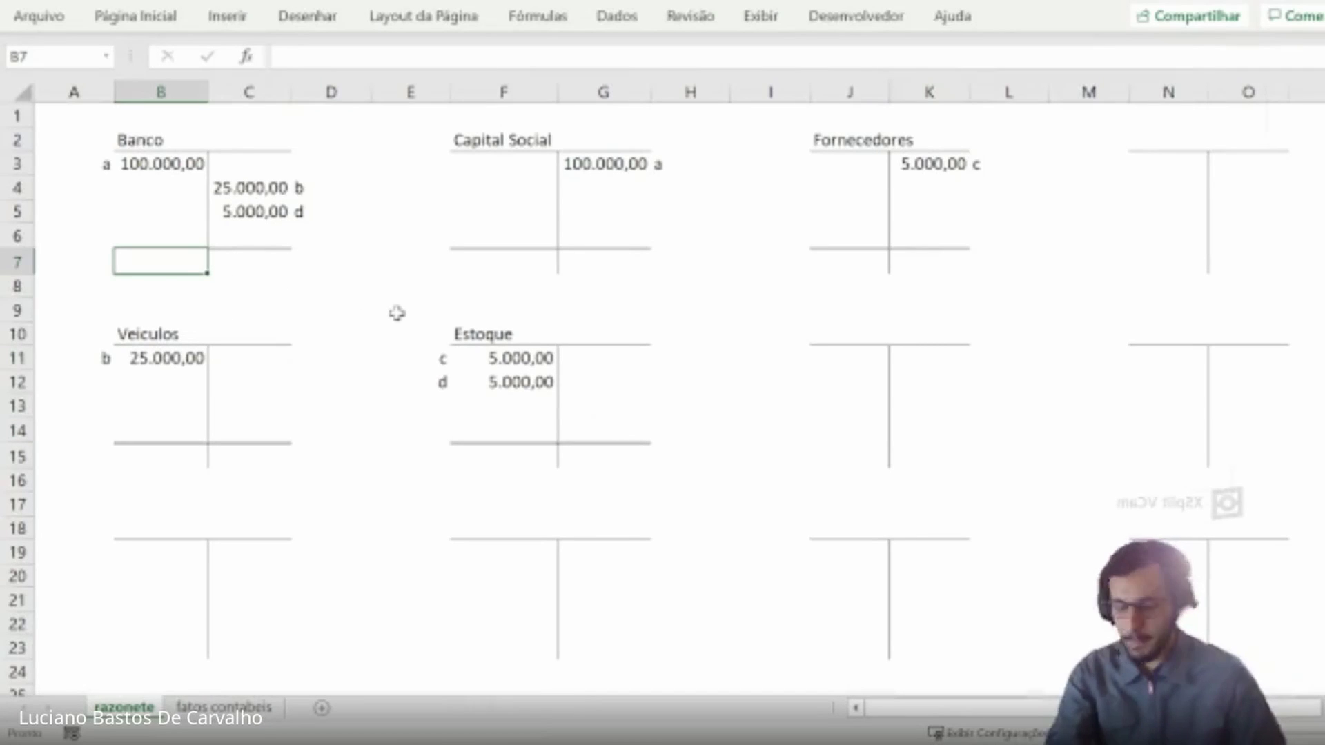
pyautogui.write('=')
pyautogui.press('Up')
pyautogui.press('Up')
pyautogui.press('Up')
pyautogui.press('Up')
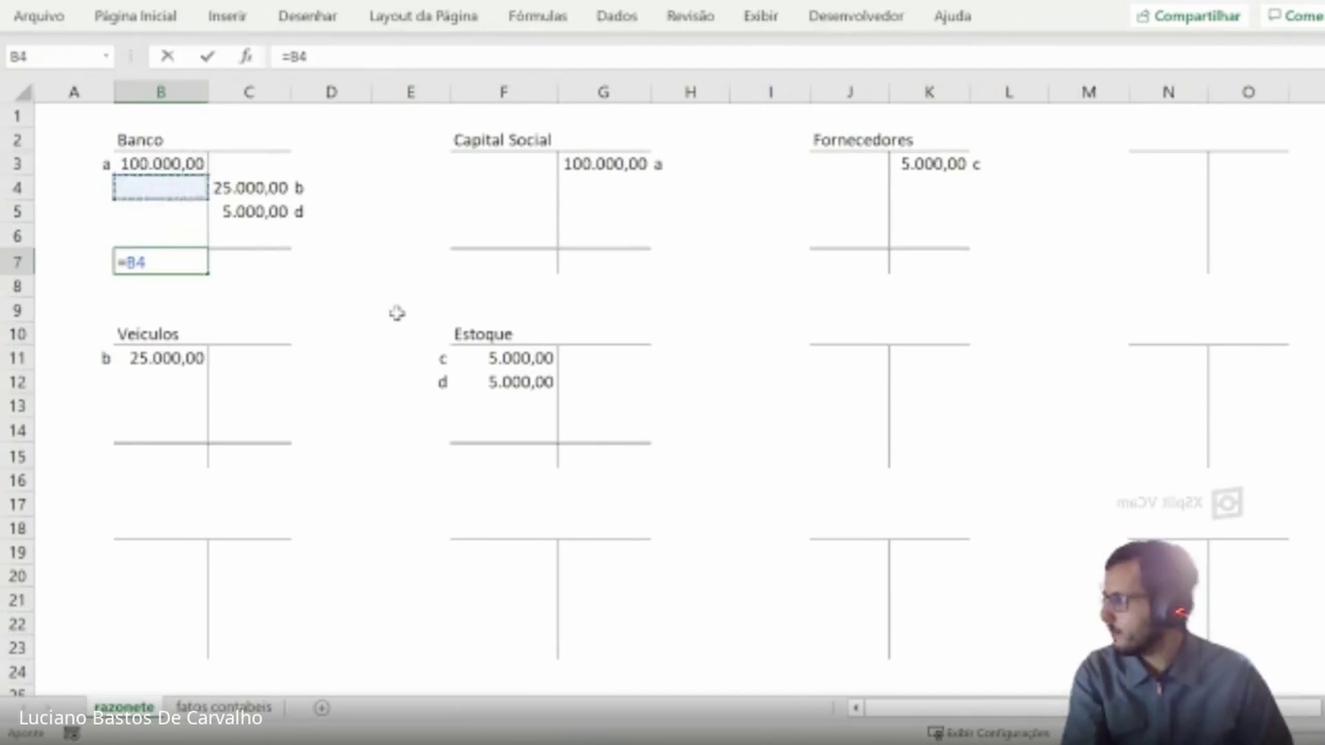
pyautogui.write('+')
pyautogui.press('Up')
pyautogui.press('Up')
pyautogui.press('Up')
pyautogui.write('+')
pyautogui.press('Up')
pyautogui.press('Up')
pyautogui.write('+')
pyautogui.press('Up')
pyautogui.press('Return')
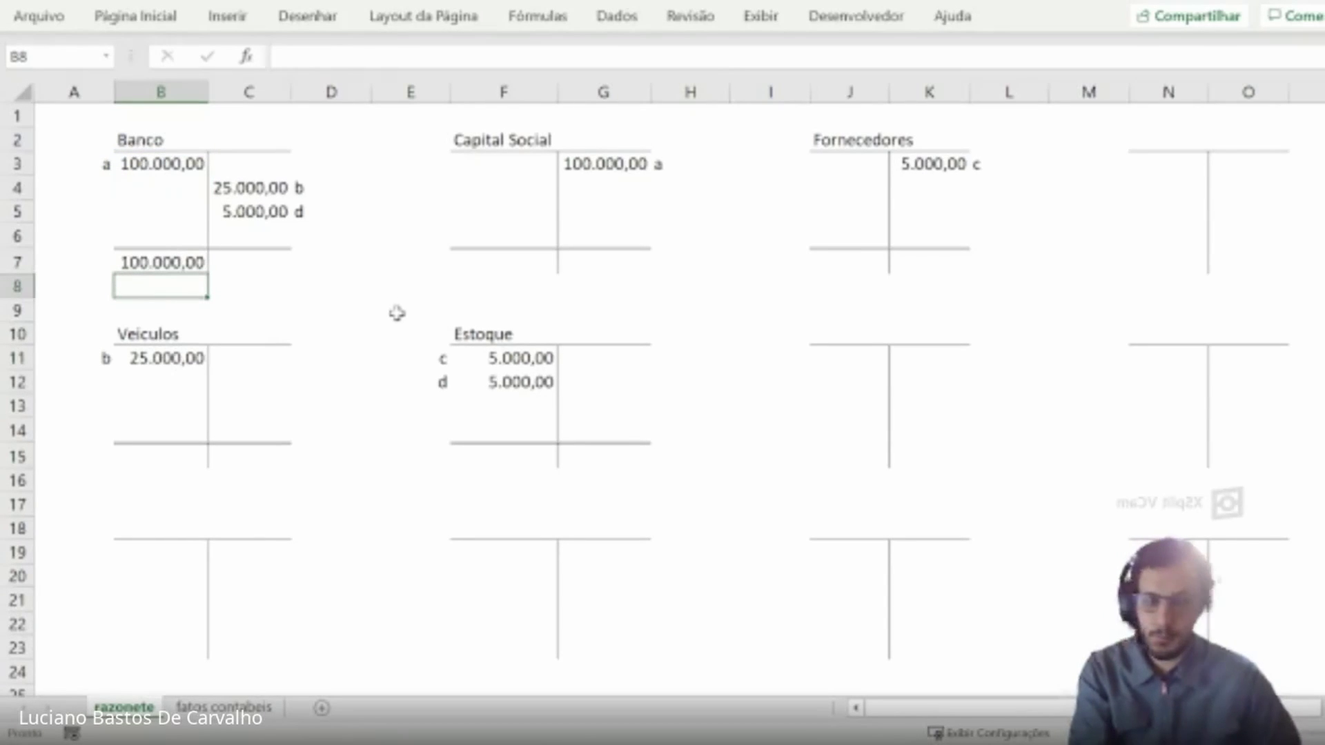
# - Total the Banco account's credit side in C7 with =C3+C4+C5+C6
pyautogui.press('Up')
pyautogui.press('Right')
pyautogui.write('=')
pyautogui.press('Up')
pyautogui.press('Up')
pyautogui.press('Up')
pyautogui.press('Up')
pyautogui.write('+')
pyautogui.press('Up')
pyautogui.press('Up')
pyautogui.press('Up')
pyautogui.write('+')
pyautogui.press('Up')
pyautogui.press('Up')
pyautogui.write('+')
pyautogui.press('Up')
pyautogui.press('Return')
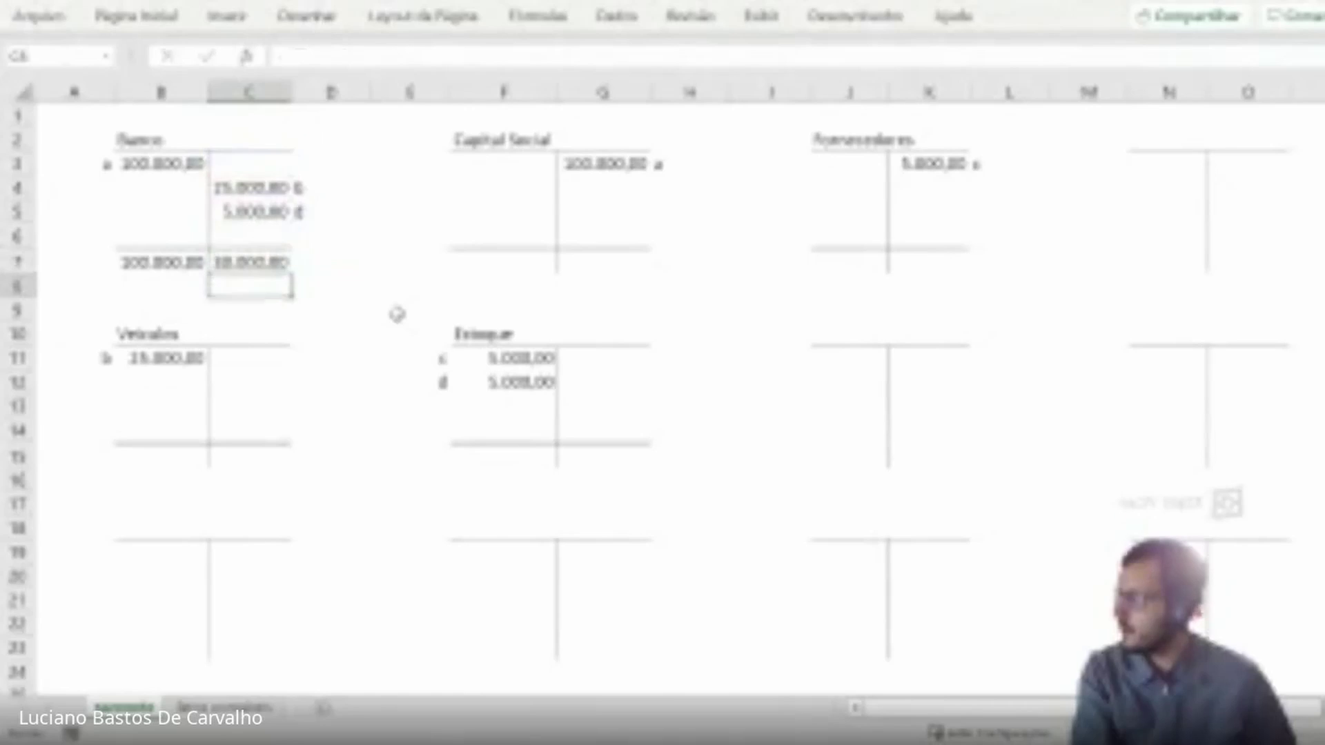
# - Calculate the Banco final balance in B8 with =B7-C7 and label it "Sf" in A8
pyautogui.press('Left')
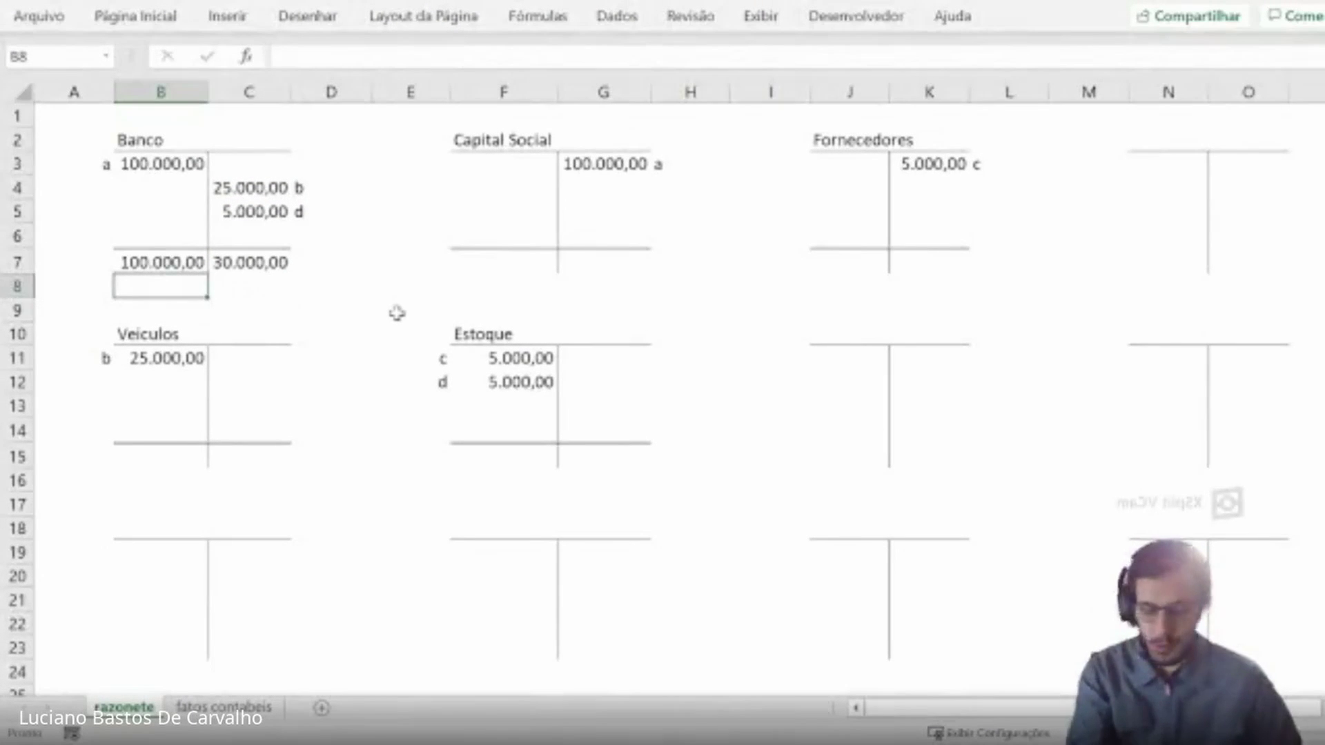
pyautogui.write('=')
pyautogui.press('Up')
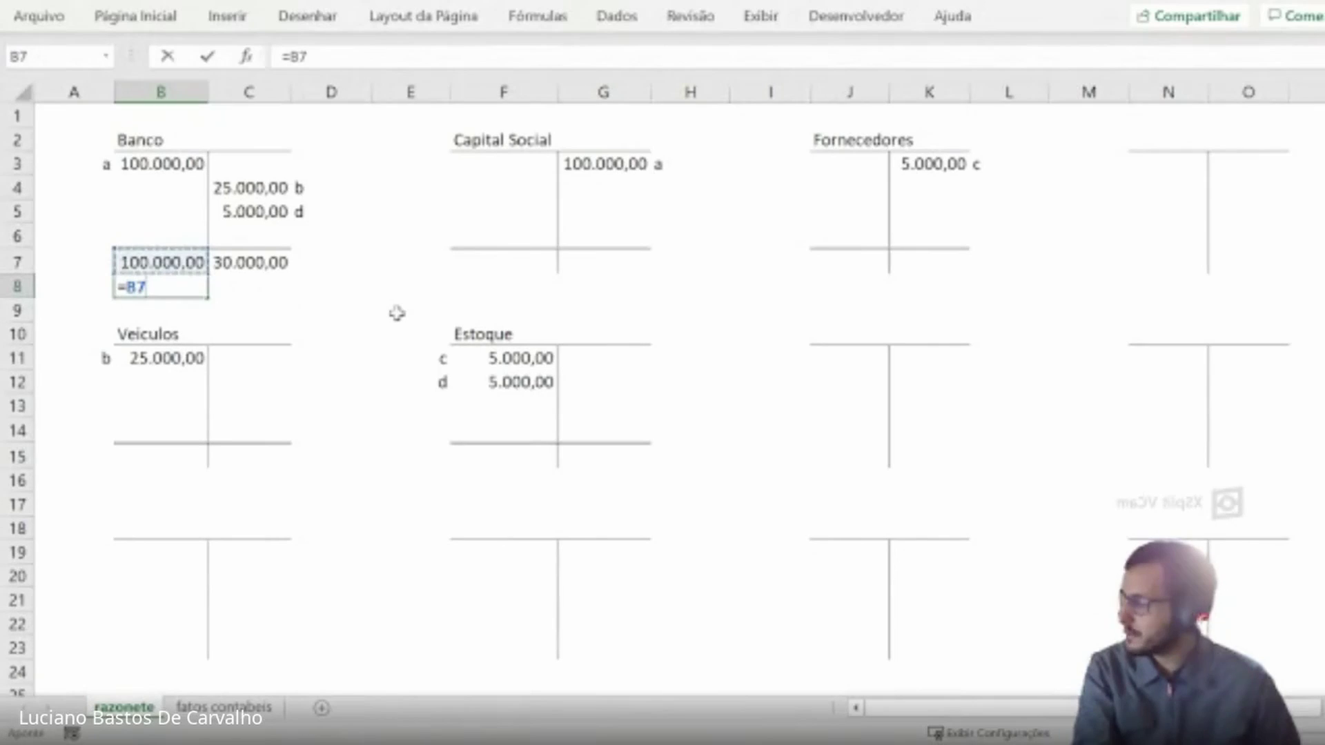
pyautogui.write('-')
pyautogui.press('Right')
pyautogui.press('Up')
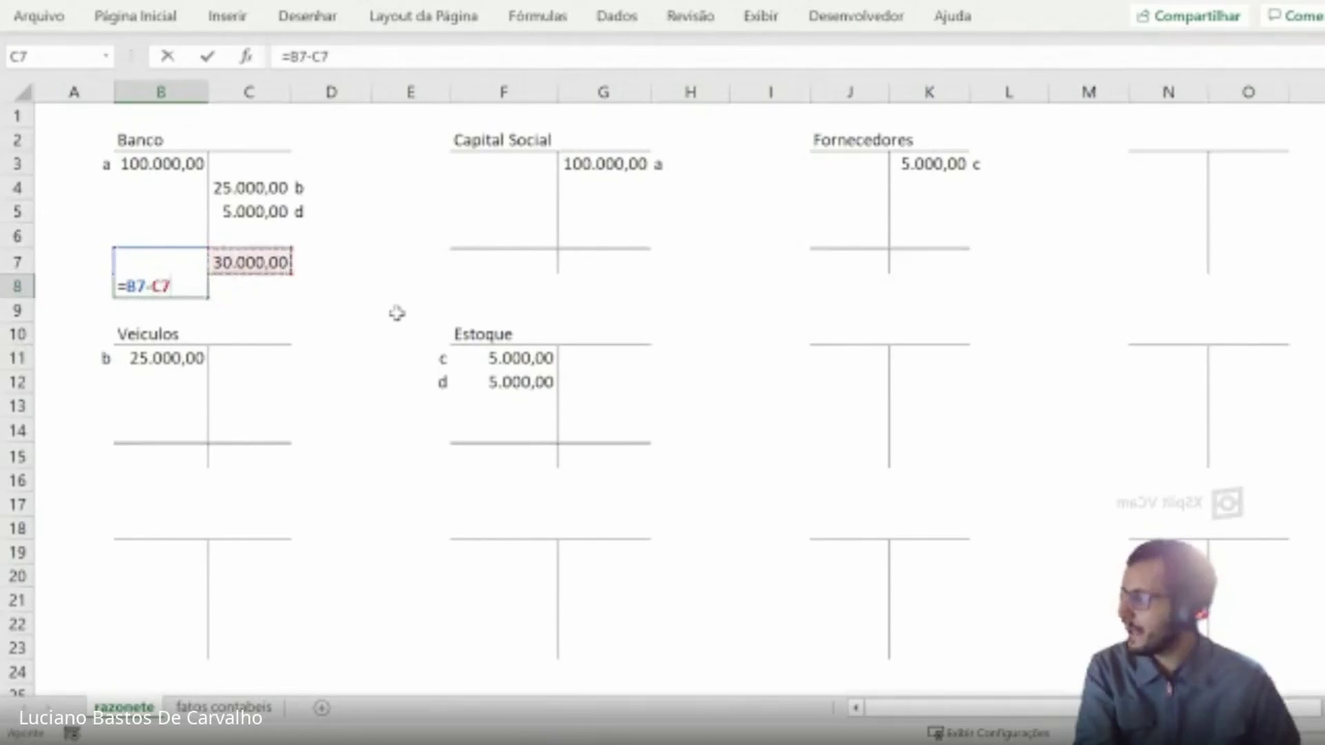
pyautogui.press('Return')
pyautogui.press('Left')
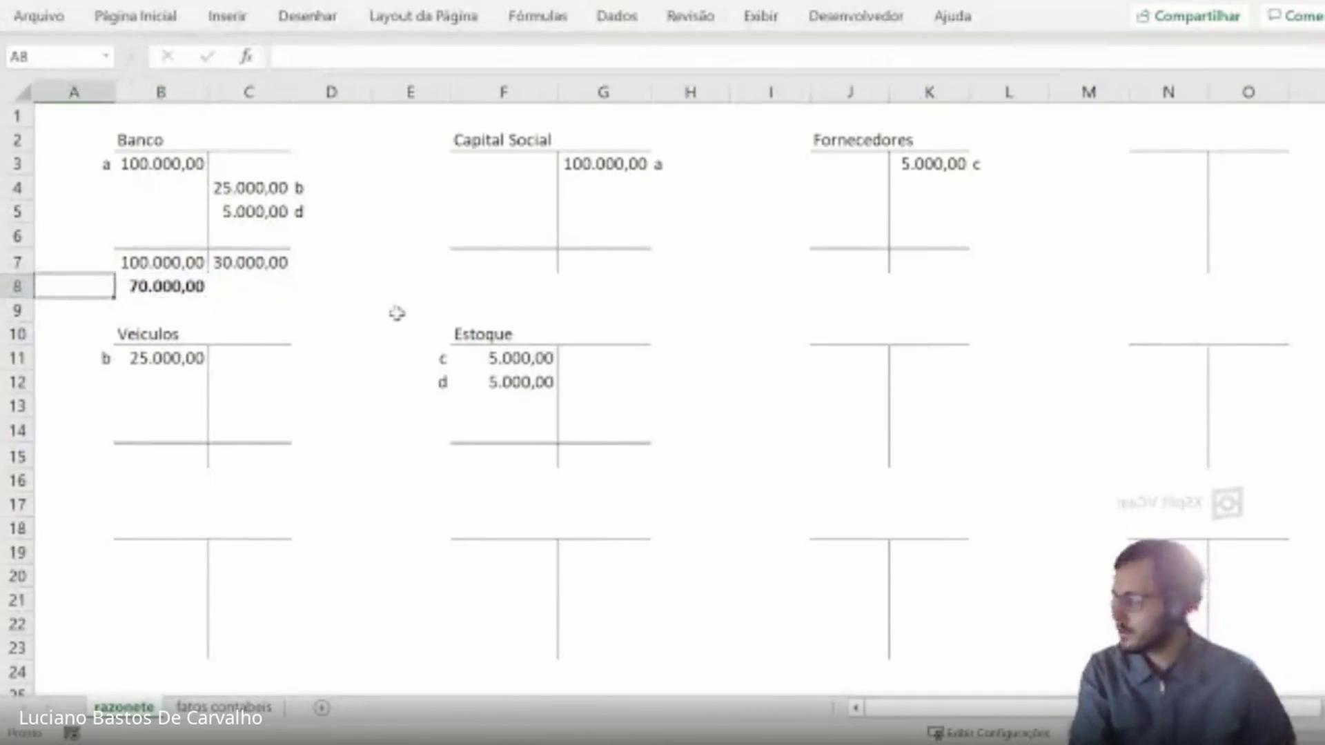
pyautogui.write('Sf')
pyautogui.press('Return')
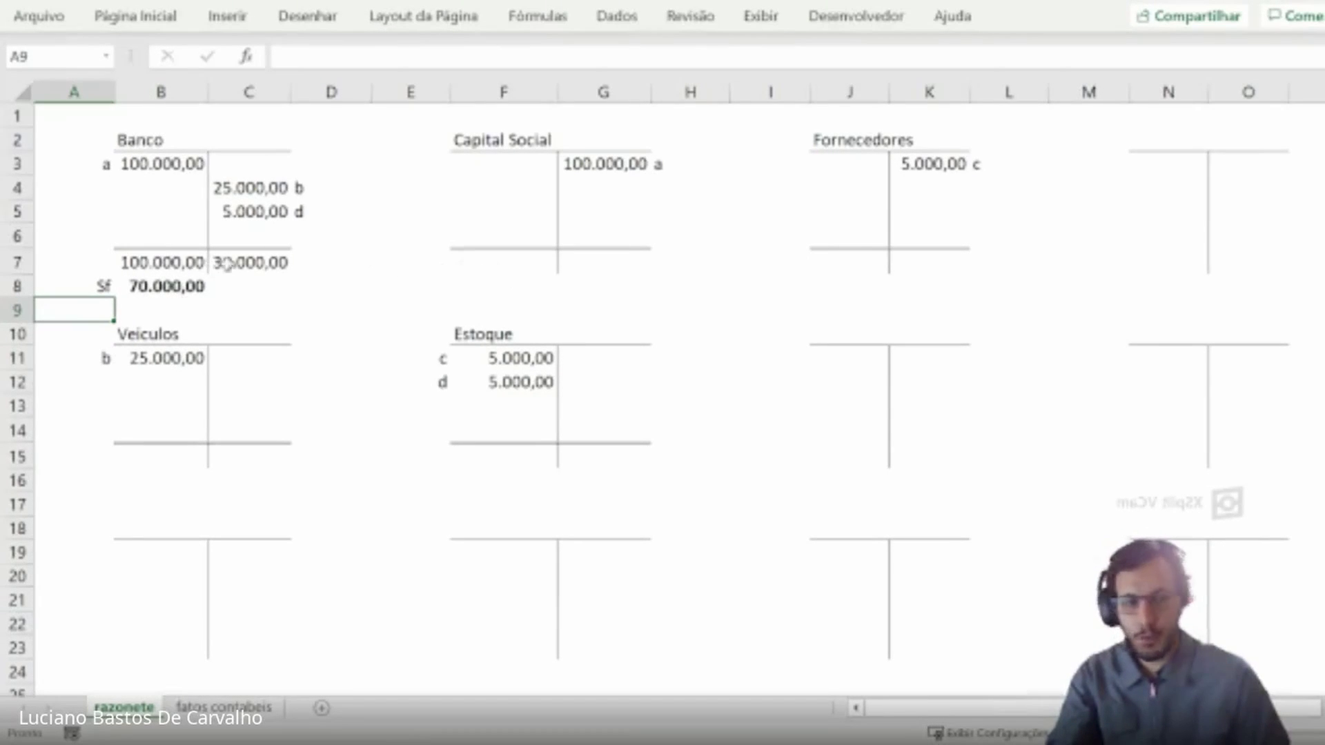
# - Total the Capital Social account's debit side in F7 with =F3+F4+F5+F6
pyautogui.click(525, 259)
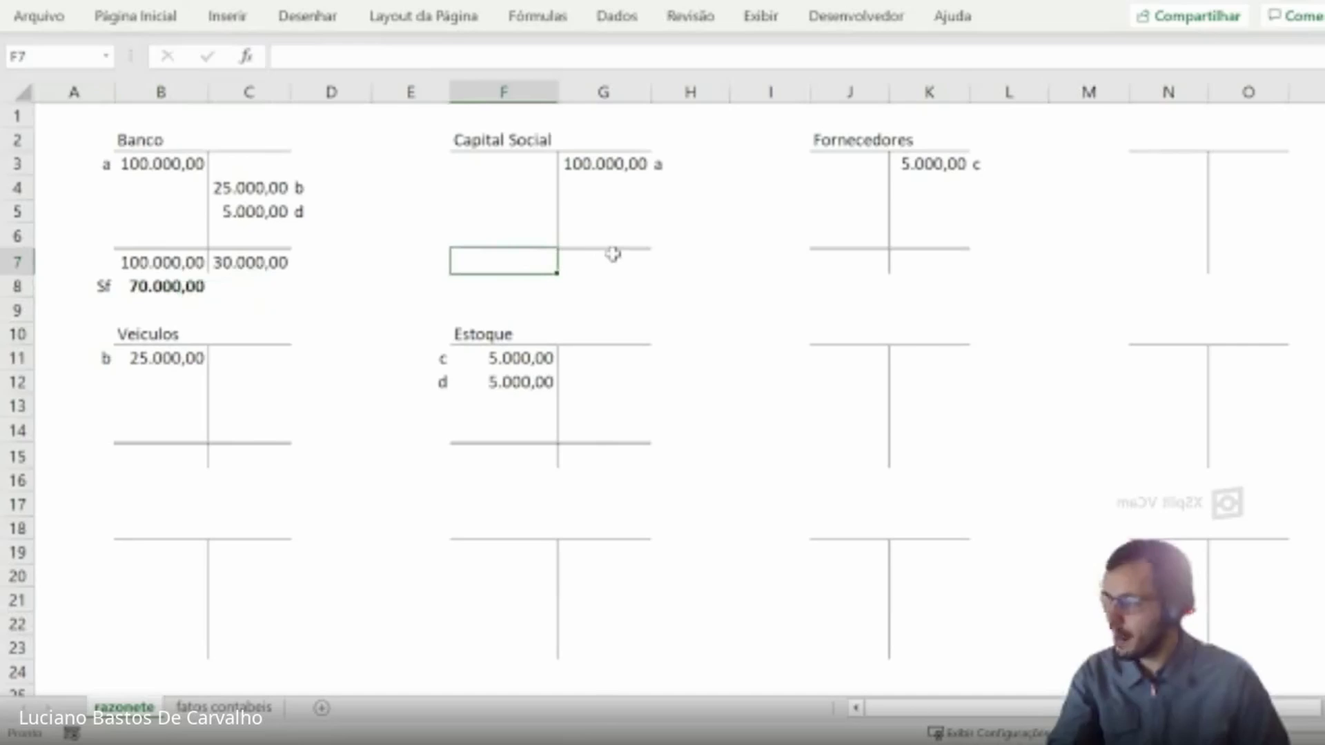
pyautogui.write('=')
pyautogui.press('Up')
pyautogui.press('Up')
pyautogui.press('Up')
pyautogui.press('Up')
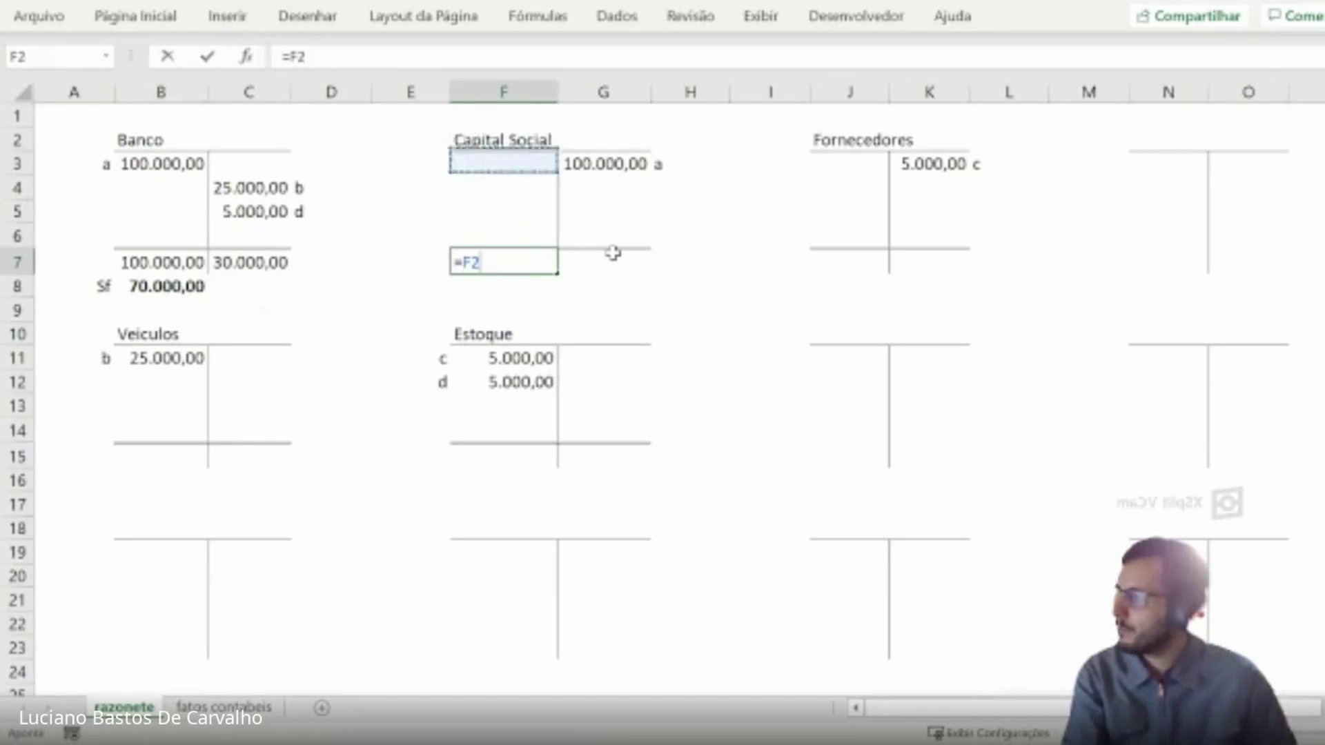
pyautogui.write('+')
pyautogui.press('Up')
pyautogui.press('Up')
pyautogui.press('Up')
pyautogui.write('+')
pyautogui.press('Down')
pyautogui.write('+')
pyautogui.press('Down')
pyautogui.press('Return')
# - Total the Capital Social account's credit side in G7 with =G3+G4+G5+G6
pyautogui.click(613, 253)
pyautogui.write('=')
pyautogui.press('Up')
pyautogui.press('Up')
pyautogui.press('Up')
pyautogui.press('Up')
pyautogui.write('+')
pyautogui.press('Up')
pyautogui.press('Up')
pyautogui.press('Up')
pyautogui.write('+')
pyautogui.press('Down')
pyautogui.write('+')
pyautogui.press('Down')
pyautogui.press('Return')
# - Calculate the Capital Social final balance on the credit side in G8 with =G7-F7
pyautogui.write('=')
pyautogui.press('Up')
pyautogui.write('-')
pyautogui.press('Left')
pyautogui.press('Up')
pyautogui.press('Return')
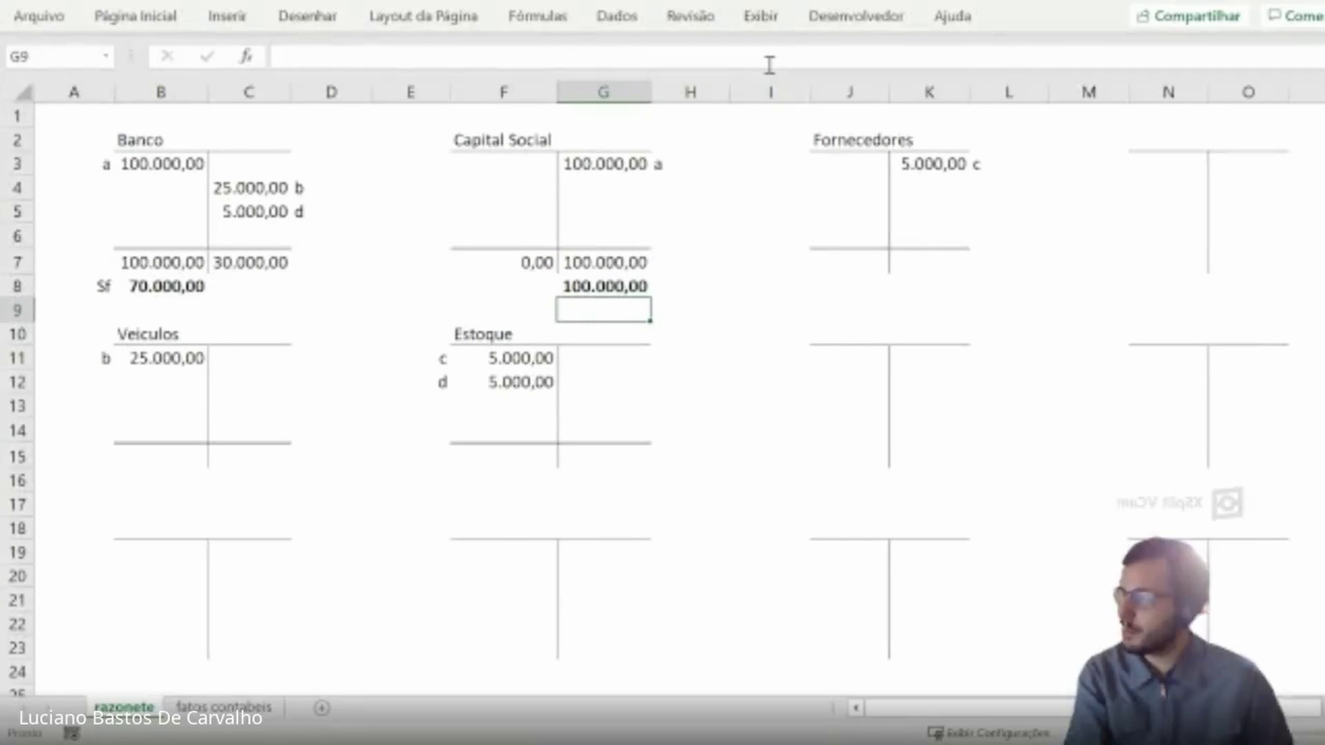
# - Copy the Capital Social totals and balance formulas (F7:G8) to the Fornecedores account starting at J7
pyautogui.moveTo(533, 266); pyautogui.dragTo(634, 282)
pyautogui.hotkey('ctrl', 'c')
pyautogui.click(855, 261)
pyautogui.hotkey('ctrl', 'v')
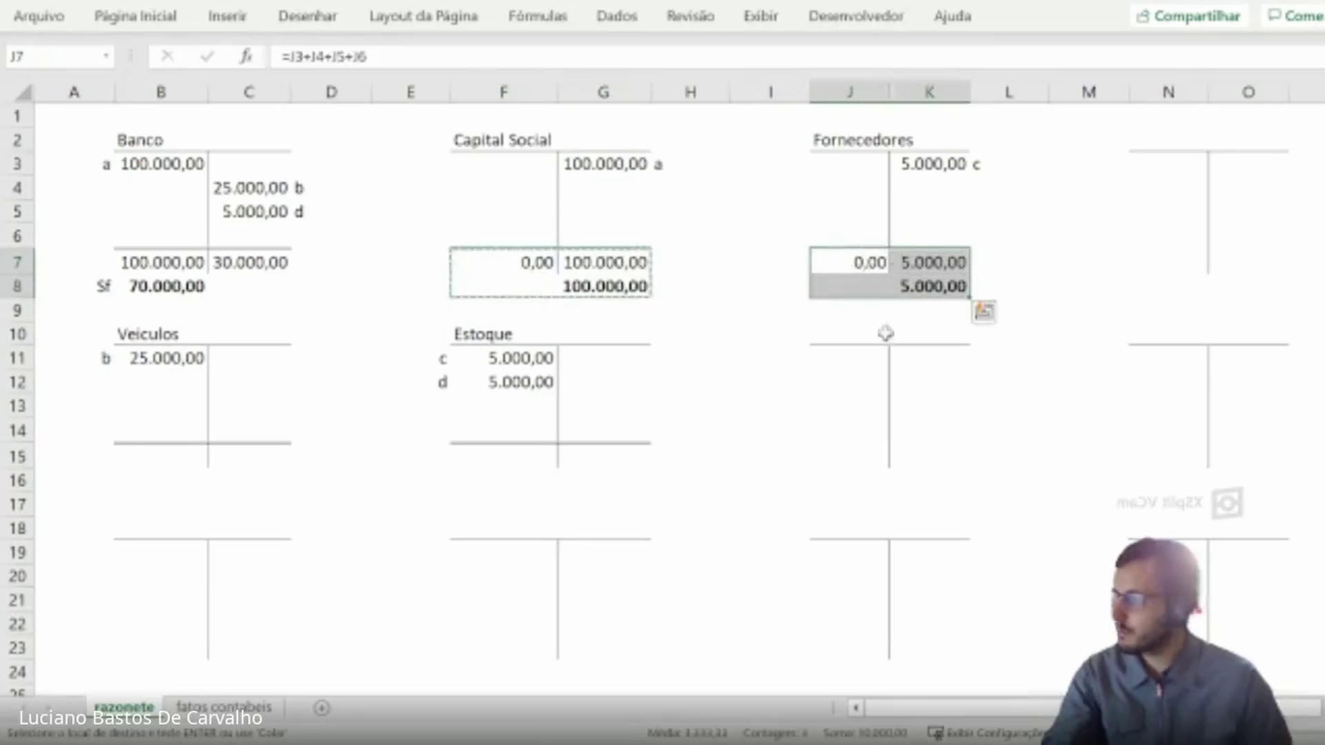
pyautogui.press('Escape')
# - Copy the Banco totals and balance formulas (B7:C8) to the Veiculos account starting at B15
pyautogui.moveTo(178, 357); pyautogui.dragTo(182, 395)
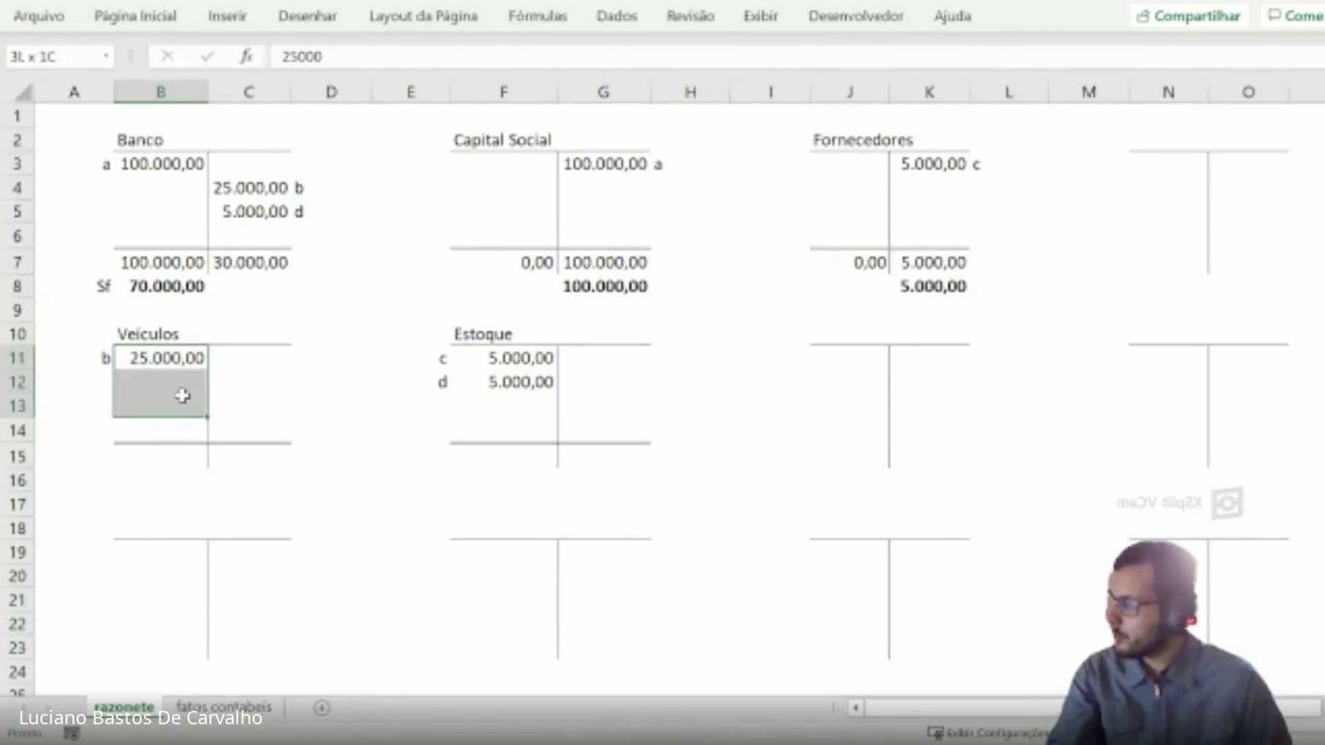
pyautogui.moveTo(128, 261); pyautogui.dragTo(231, 283)
pyautogui.hotkey('ctrl', 'c')
pyautogui.click(180, 458)
pyautogui.hotkey('ctrl', 'v')
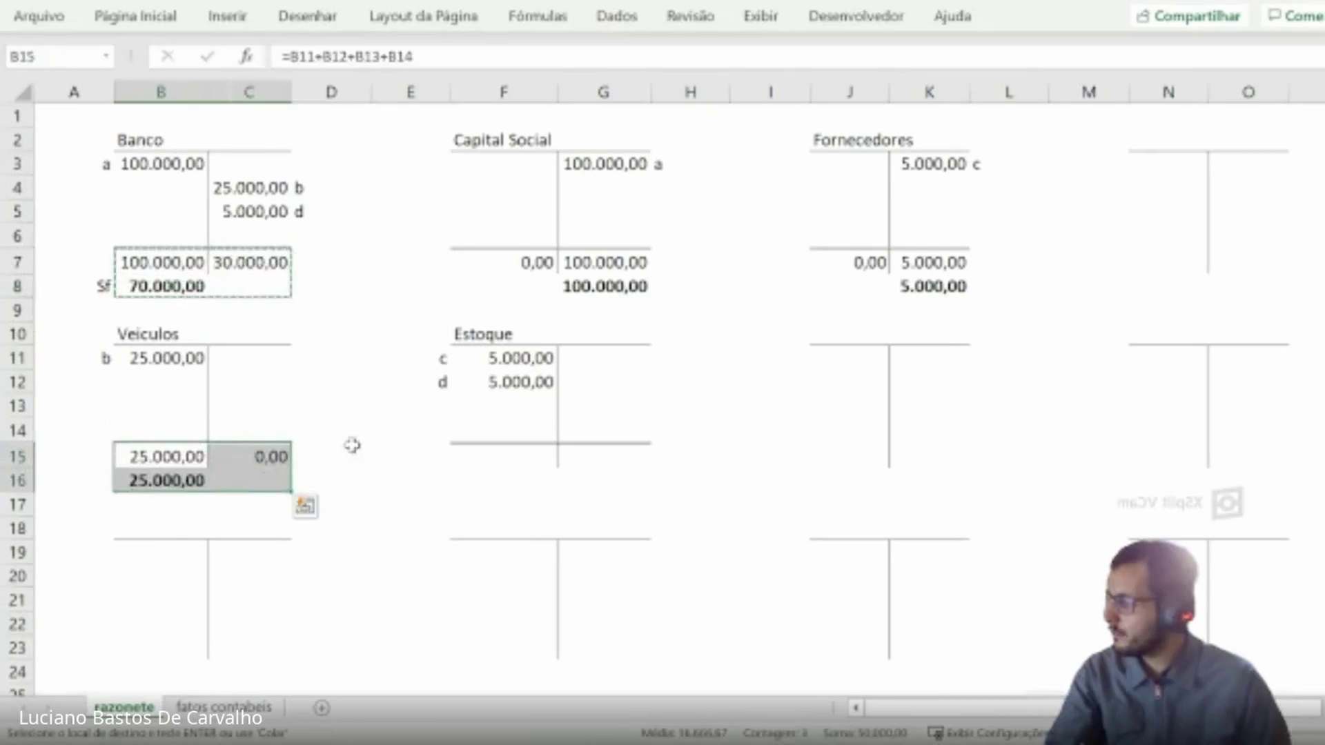
# - Total the Estoque account's debit side in F15 with =F11+F12+F13+F14
pyautogui.click(524, 464)
pyautogui.write('=')
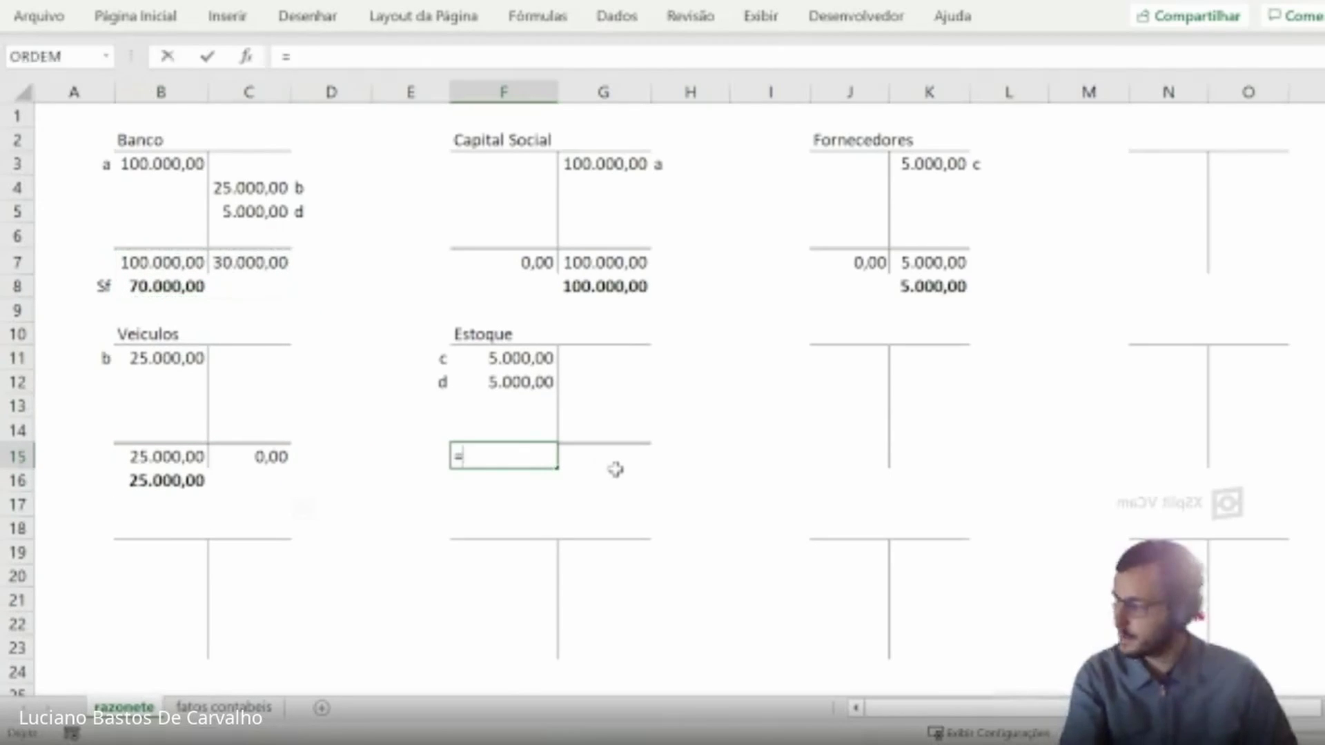
pyautogui.press('Up')
pyautogui.press('Up')
pyautogui.press('Up')
pyautogui.press('Up')
pyautogui.write('+')
pyautogui.press('Up')
pyautogui.press('Up')
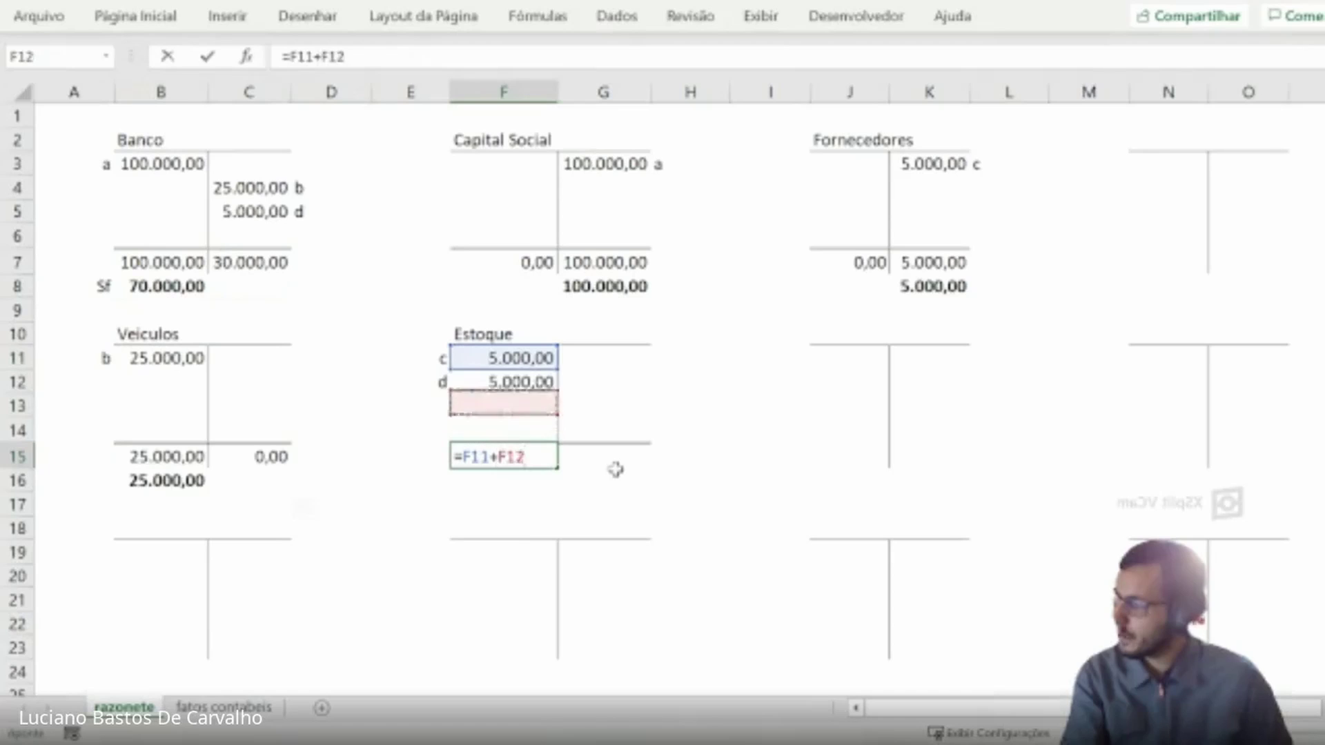
pyautogui.press('Up')
pyautogui.write('+')
pyautogui.press('Up')
pyautogui.press('Up')
pyautogui.write('+')
pyautogui.press('Up')
pyautogui.hotkey('ctrl', 'Return')
# - Total the Estoque account's credit side in G15 with =G11+G12+G13+G14
pyautogui.click(615, 469)
pyautogui.write('=')
pyautogui.press('Up')
pyautogui.press('Up')
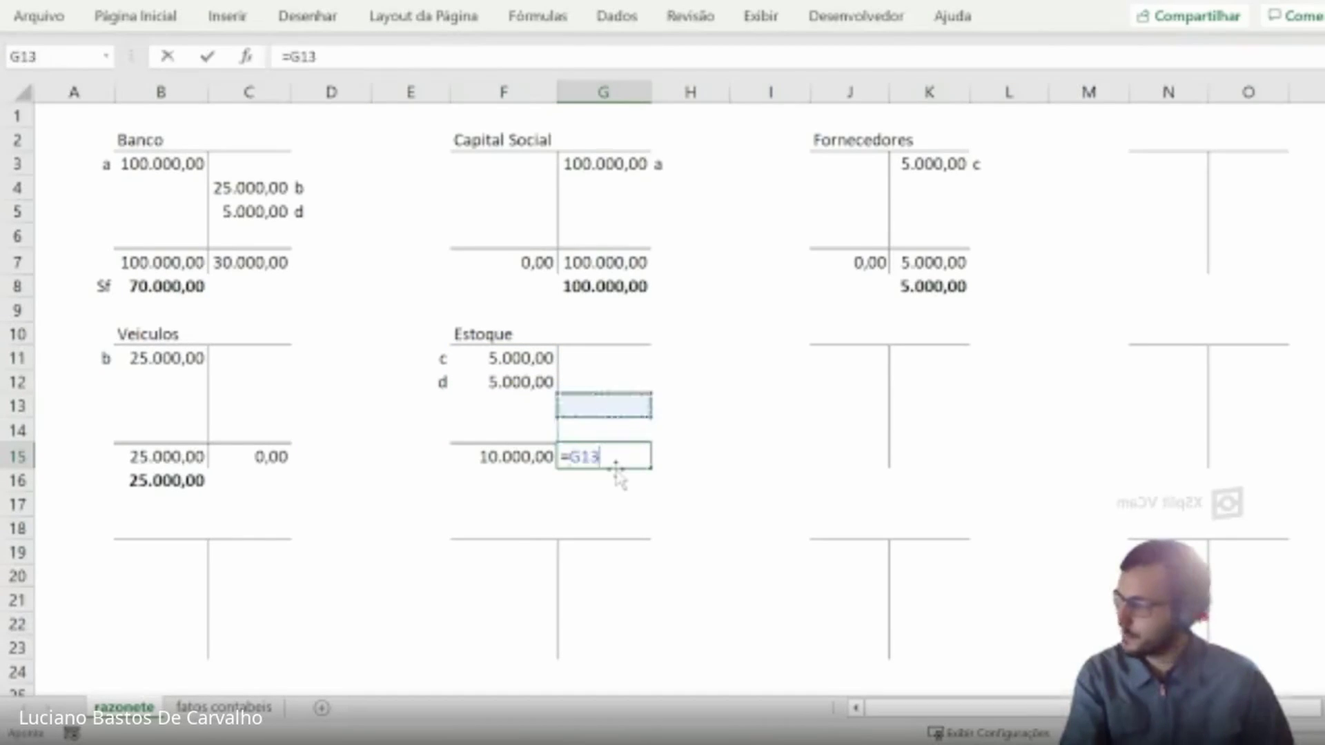
pyautogui.press('Up')
pyautogui.press('Up')
pyautogui.write('+')
pyautogui.press('Up')
pyautogui.press('Up')
pyautogui.press('Up')
pyautogui.write('+')
pyautogui.press('Up')
pyautogui.press('Up')
pyautogui.write('+')
pyautogui.press('Up')
pyautogui.press('Return')
# - Calculate the Estoque final balance on the debit side in F16 with =F15-G15
pyautogui.press('Left')
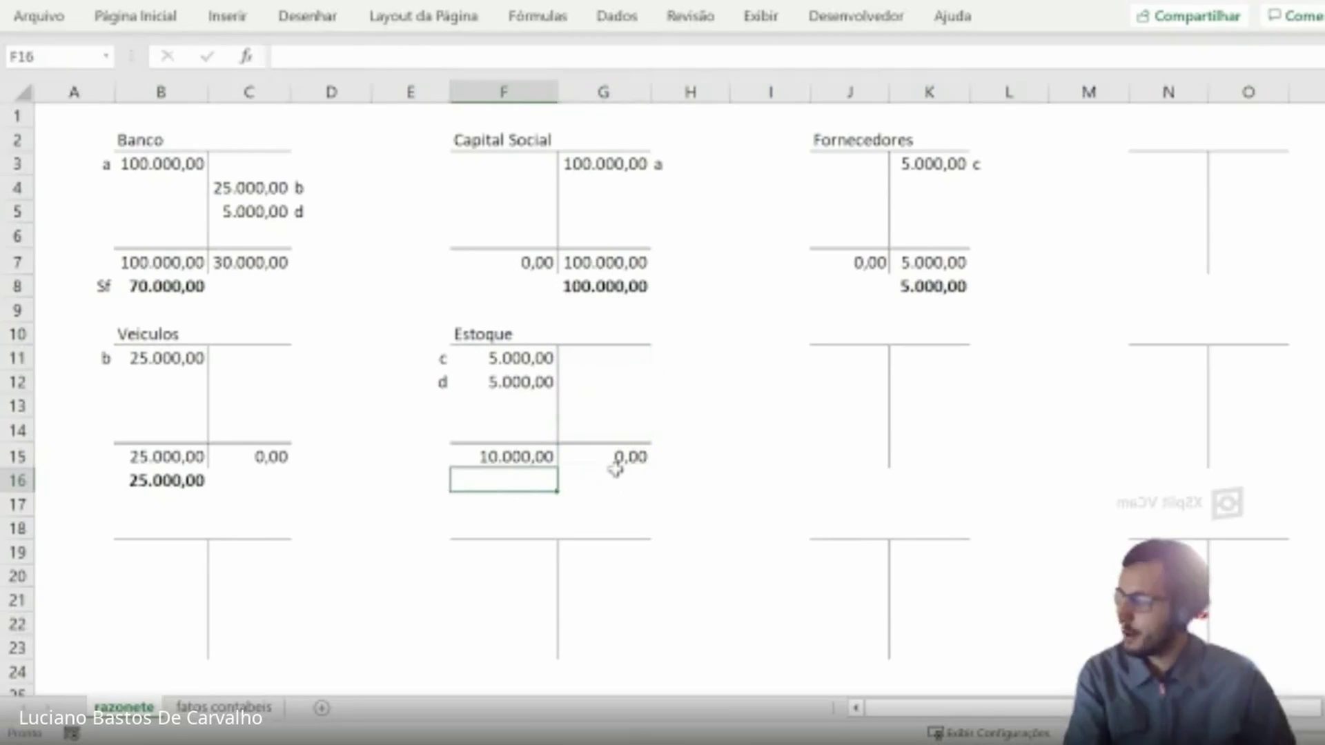
pyautogui.write('=')
pyautogui.press('Up')
pyautogui.write('-')
pyautogui.press('Up')
pyautogui.press('Right')
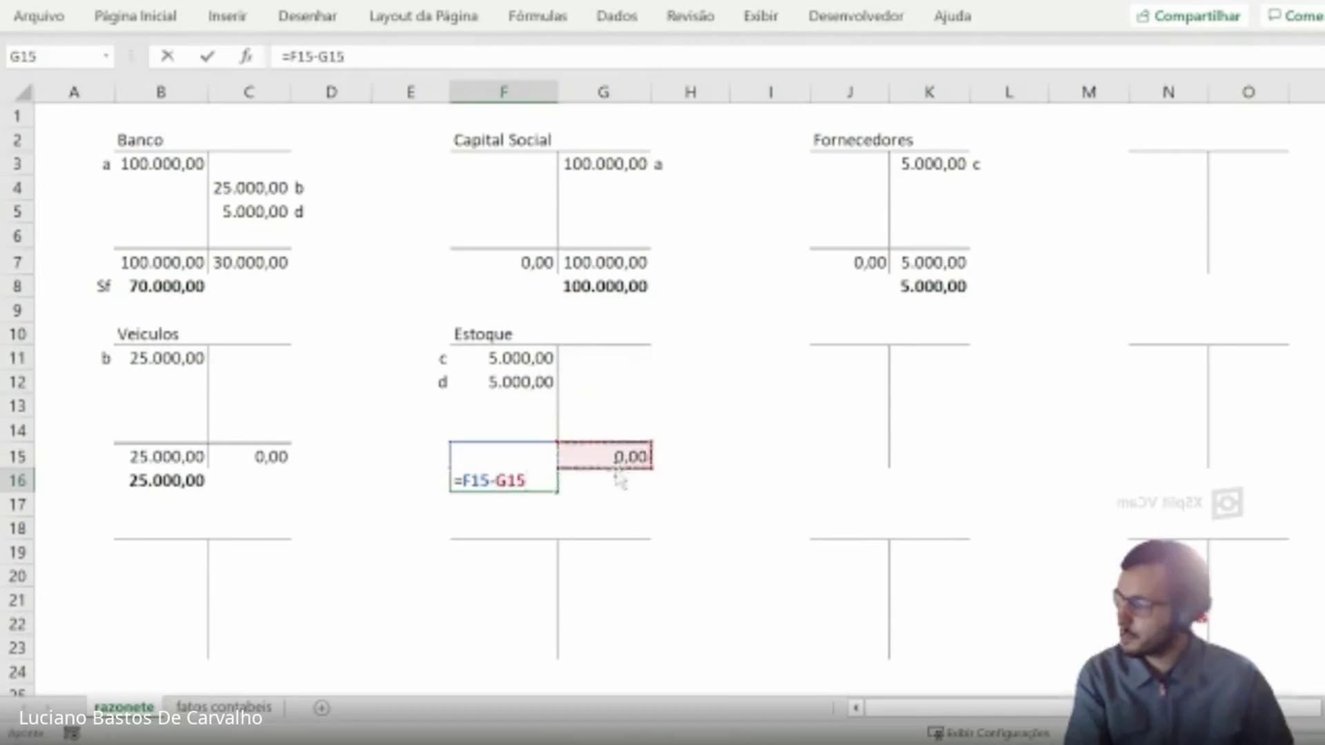
pyautogui.press('Return')
# - Enter an example credit of 20000 in G13 of the Estoque account
pyautogui.click(604, 402)
pyautogui.write('20000')
pyautogui.press('Return')
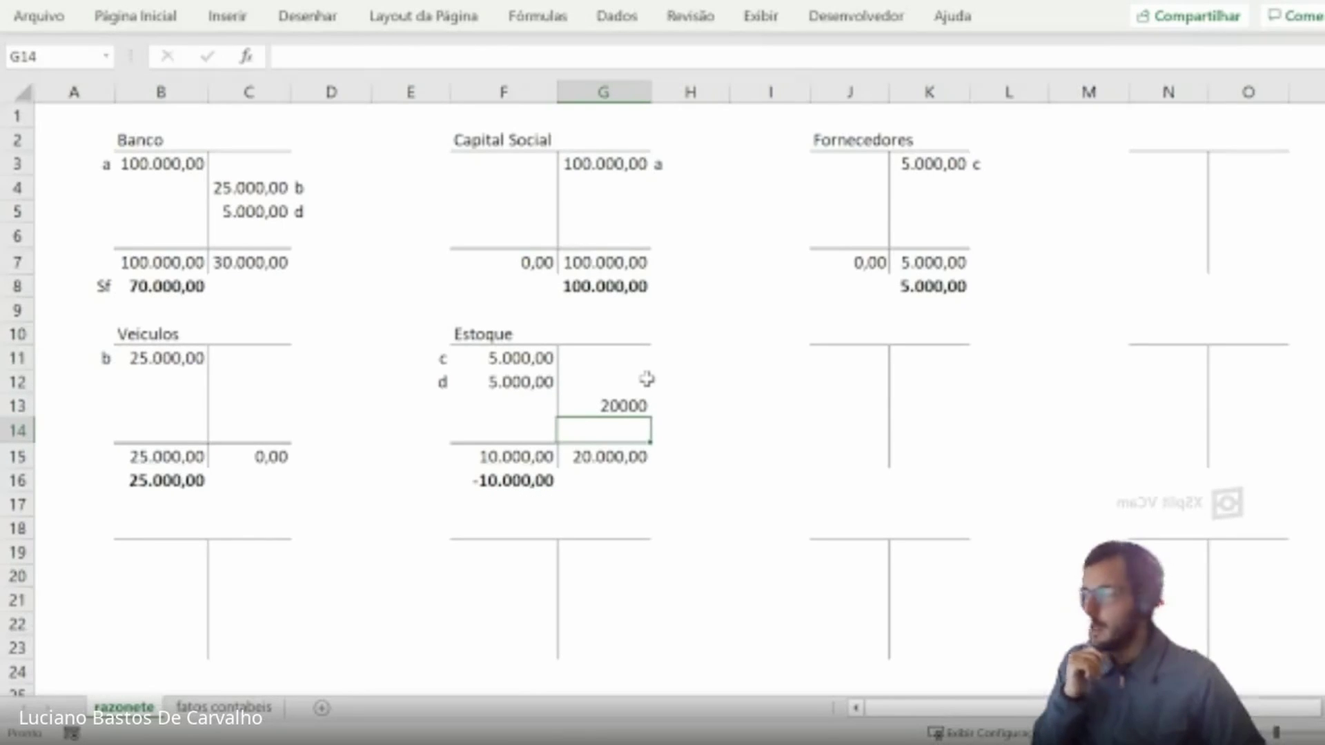
# - Move the Estoque final balance to the credit side by clearing F16 and entering =G15-F15 in bold in G16
pyautogui.click(532, 482)
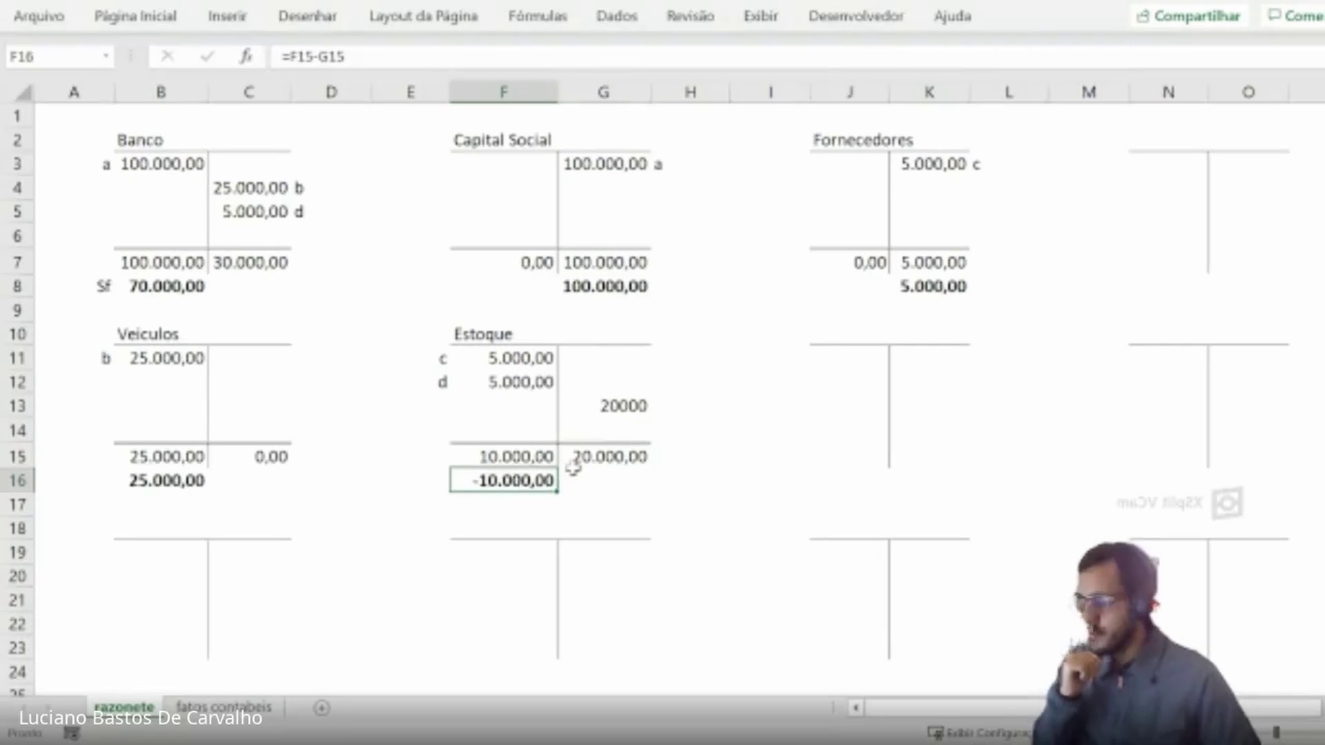
pyautogui.press('Delete')
pyautogui.click(576, 478)
pyautogui.write('=')
pyautogui.press('Up')
pyautogui.write('-')
pyautogui.press('Up')
pyautogui.press('Left')
pyautogui.press('Return')
pyautogui.press('Up')
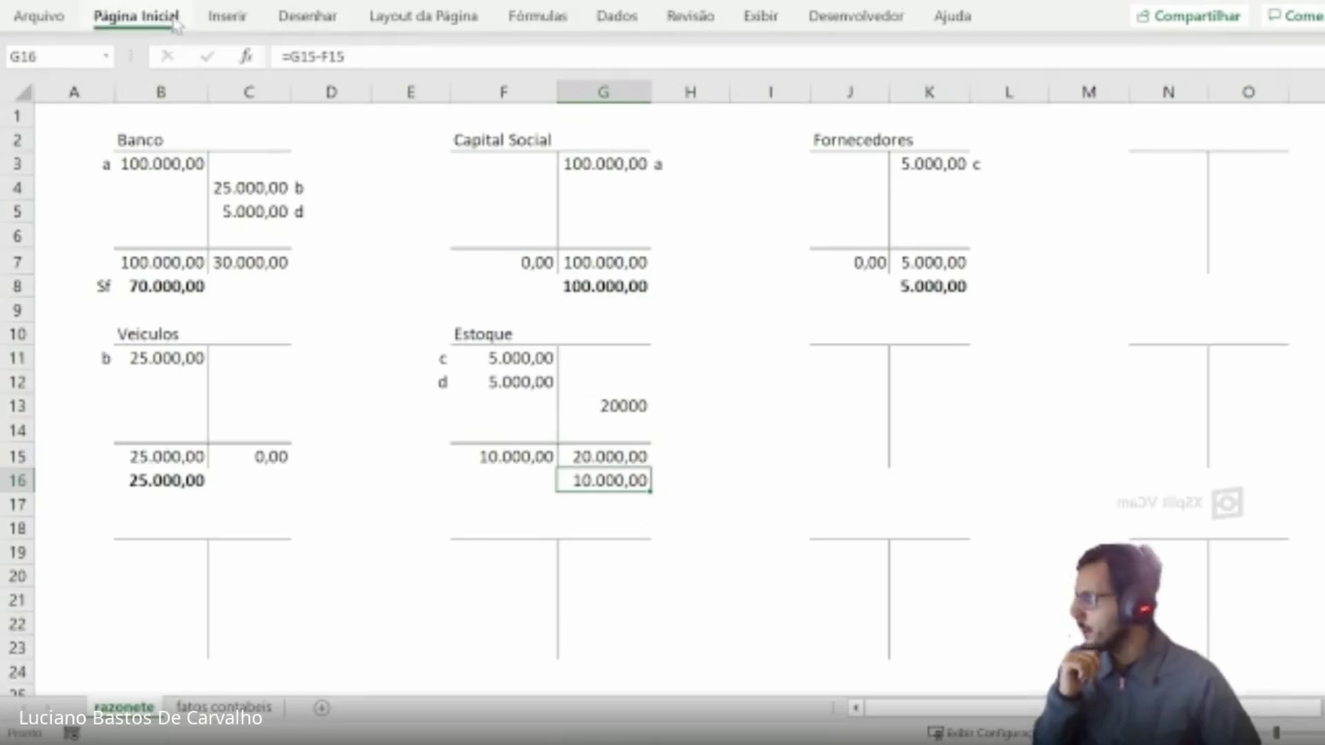
pyautogui.click(136, 15)
pyautogui.click(151, 92)
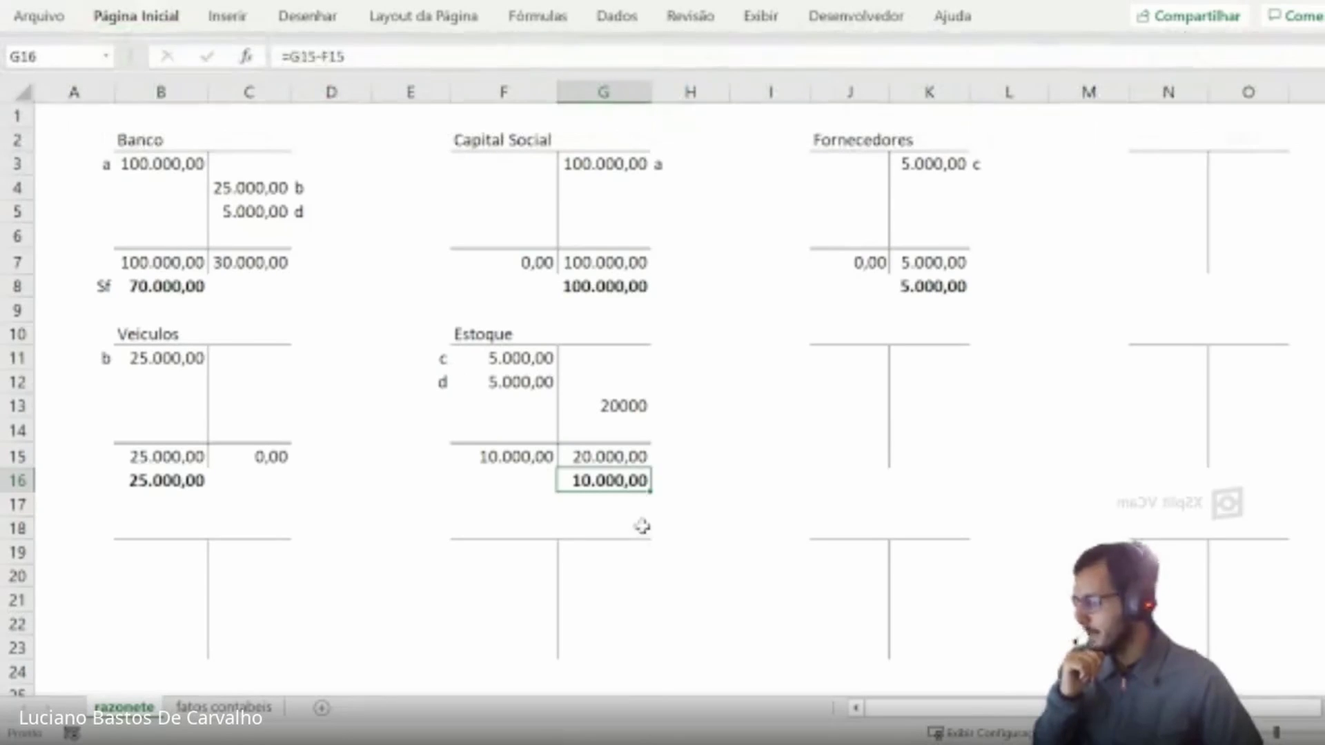
pyautogui.click(638, 527)
pyautogui.click(606, 483)
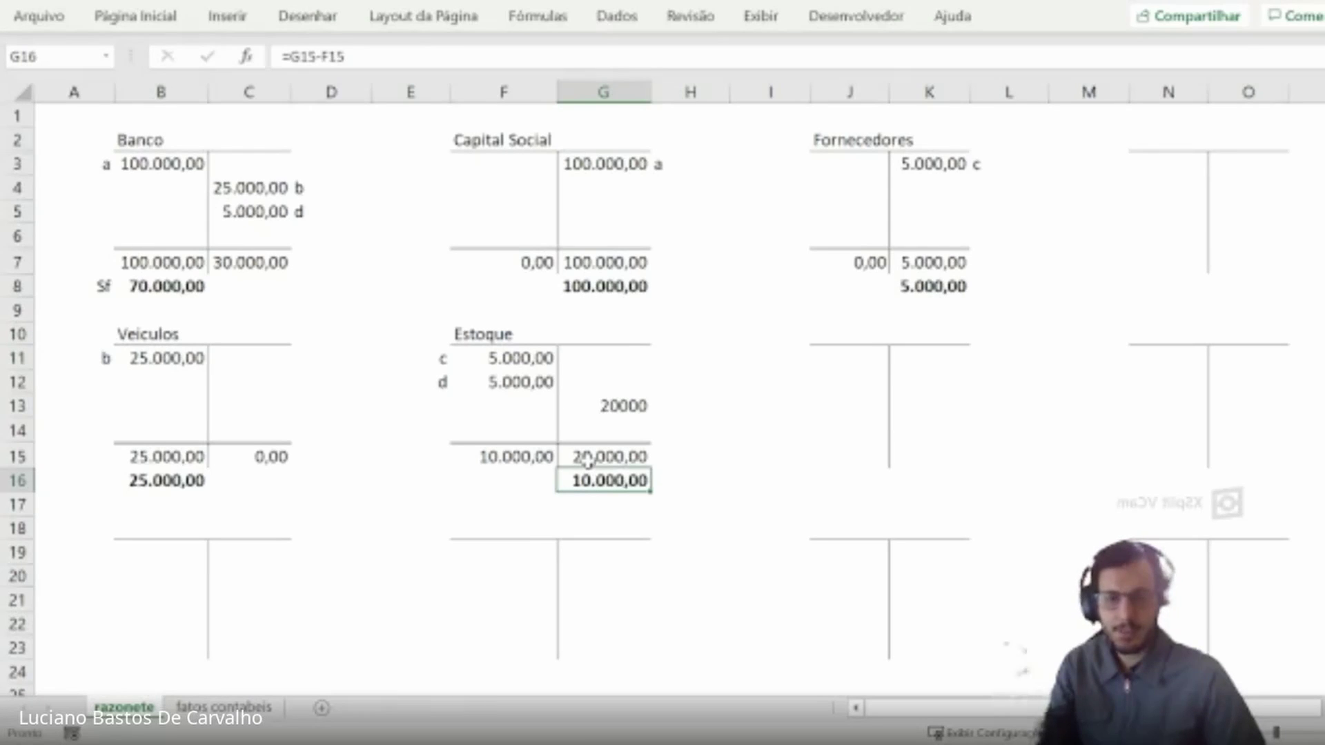
pyautogui.moveTo(432, 332); pyautogui.dragTo(681, 500)
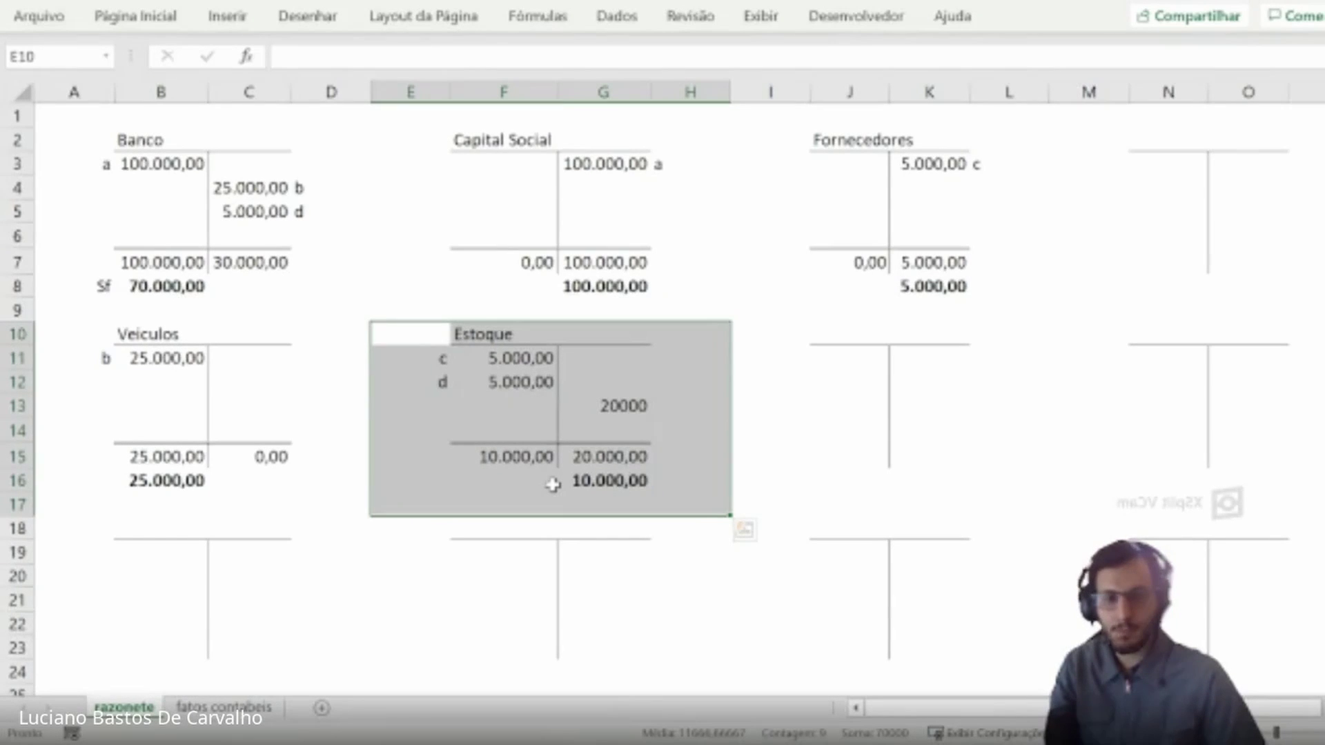
pyautogui.click(553, 485)
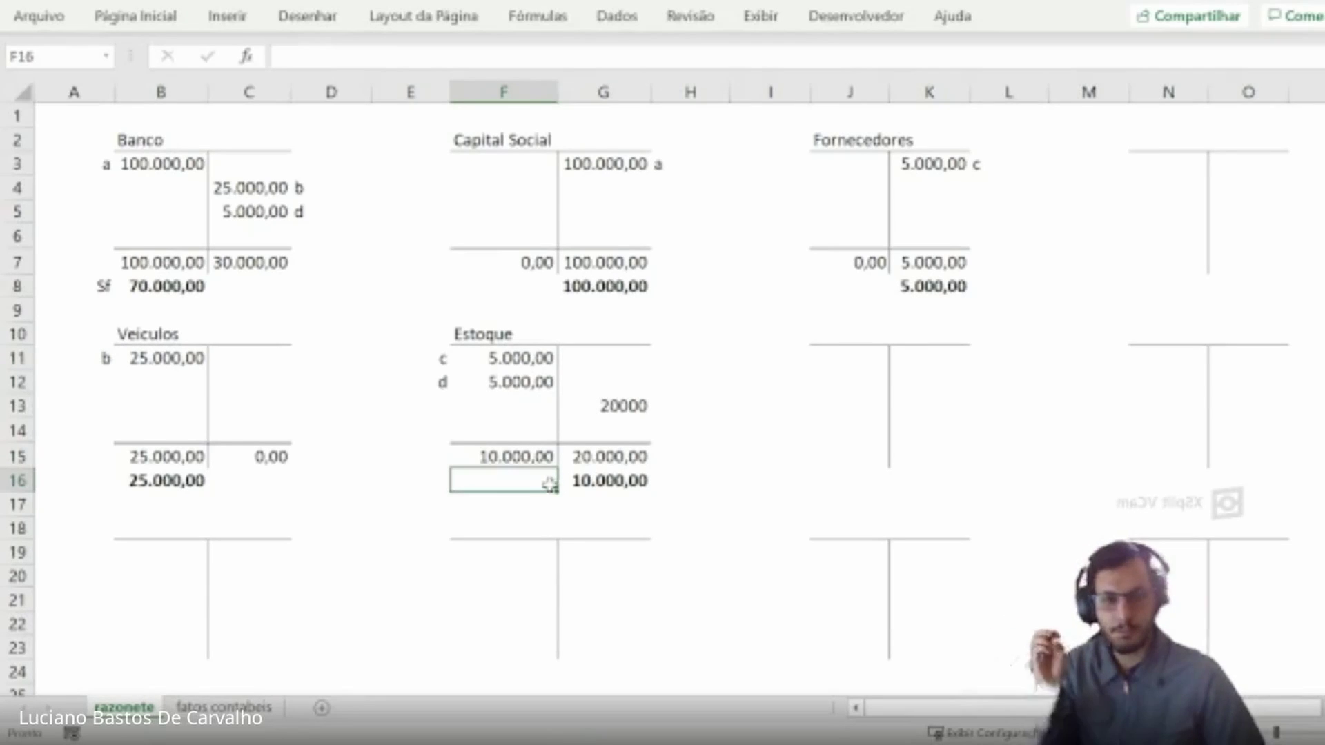
# - Clear the example credit in G13 and the credit-side balance in G16 of the Estoque account
pyautogui.click(632, 407)
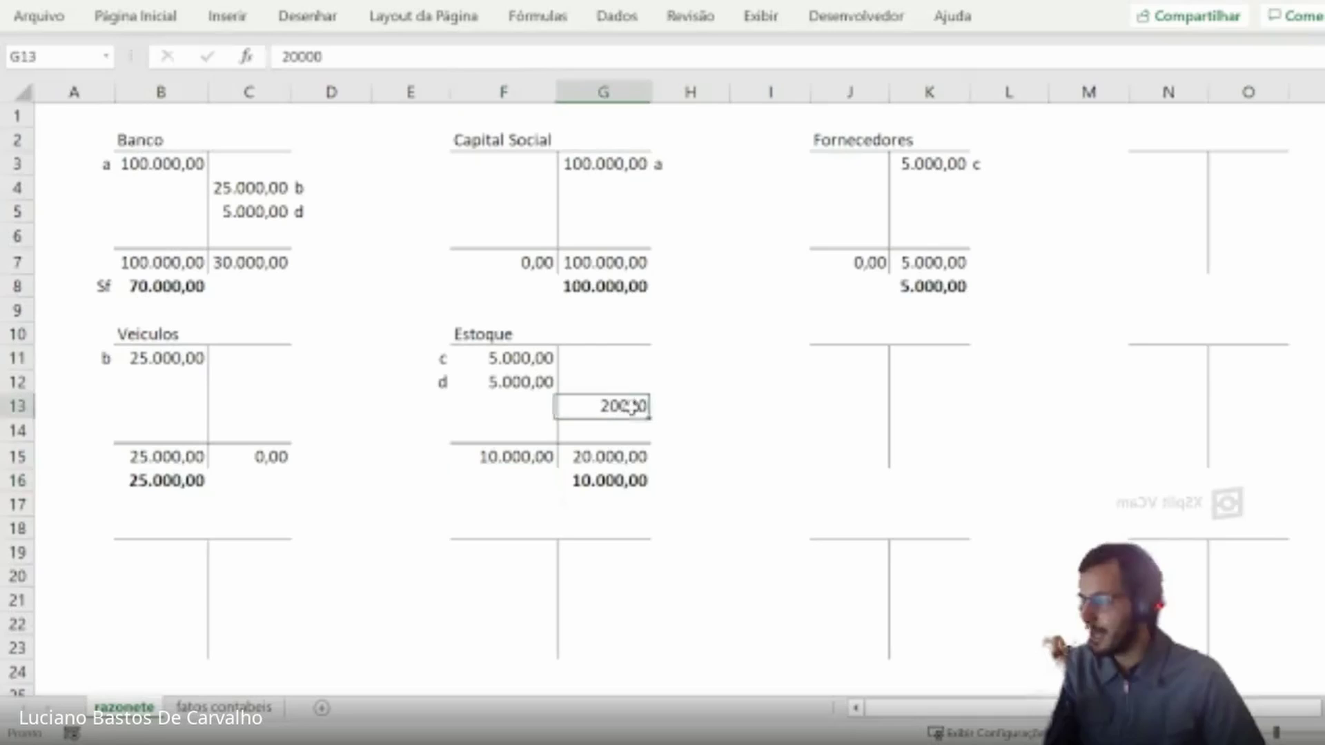
pyautogui.press('Delete')
pyautogui.press('Down')
pyautogui.press('Down')
pyautogui.press('Down')
pyautogui.press('Delete')
# - Enter the Estoque debit balance formula =F15-G15 in F16
pyautogui.press('Left')
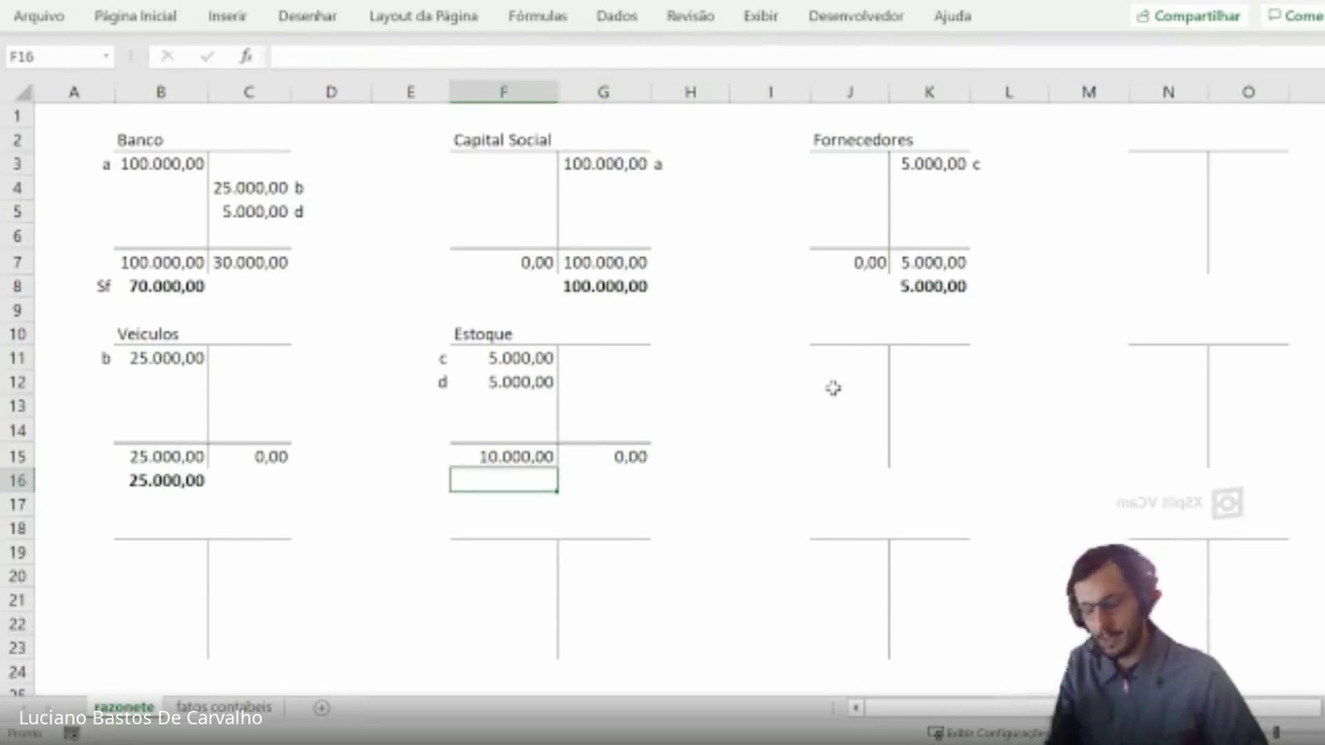
pyautogui.write('=F15-G15')
pyautogui.press('Return')
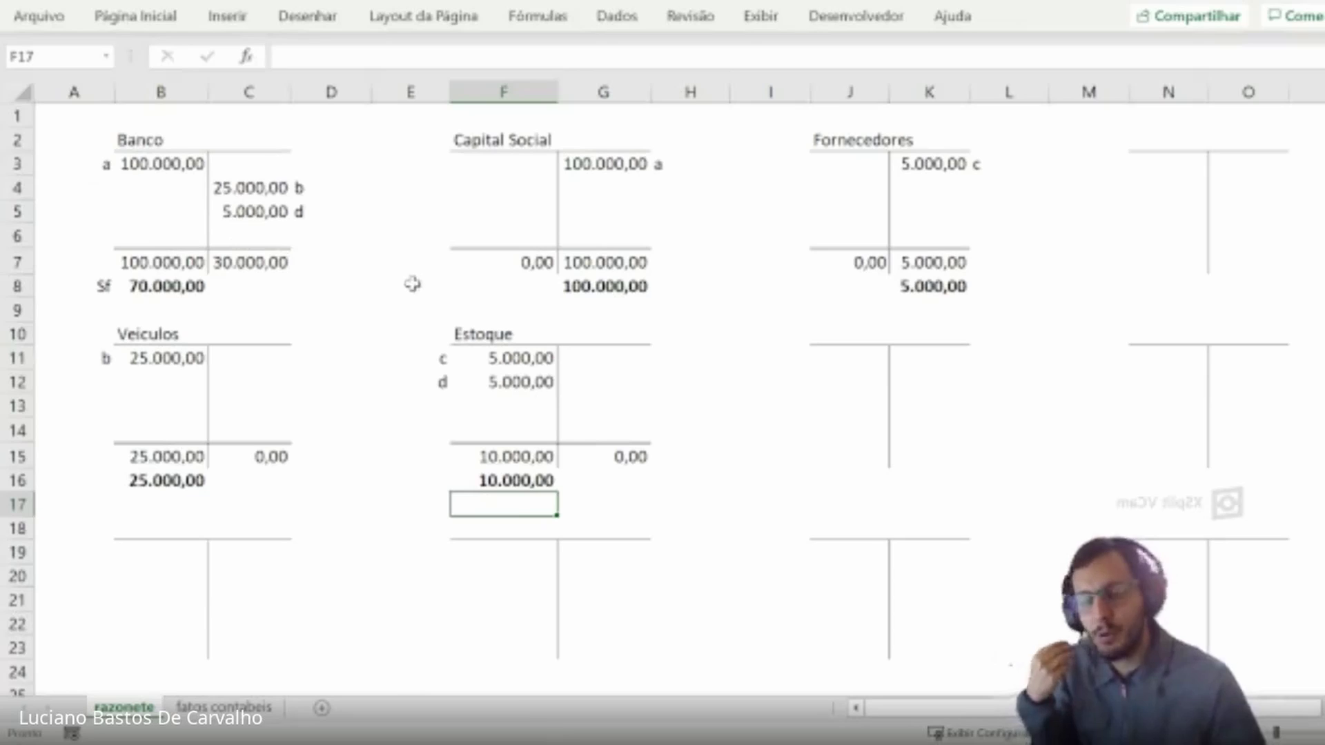
# - Enter the account title Emprestimos in J10 above the empty T-account below Fornecedores
pyautogui.moveTo(854, 331); pyautogui.dragTo(888, 414)
pyautogui.click(842, 332)
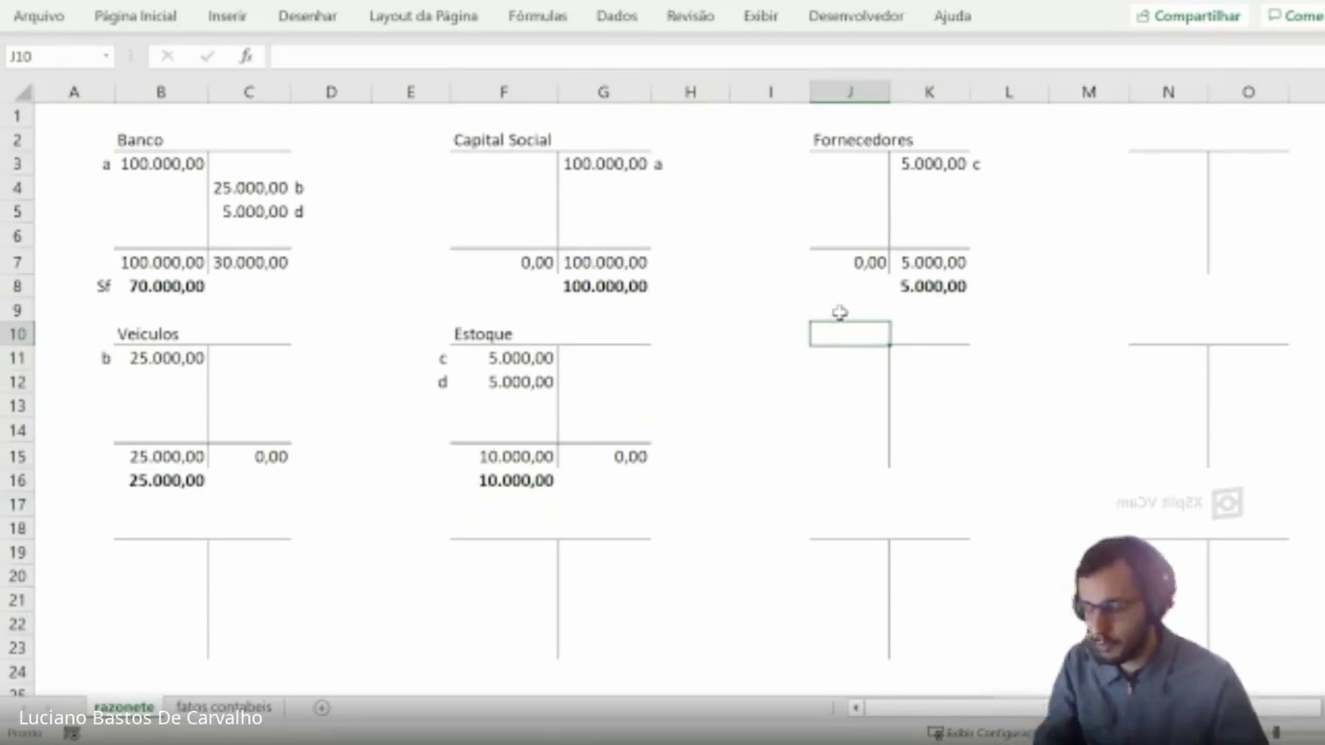
pyautogui.write('Emprestimos')
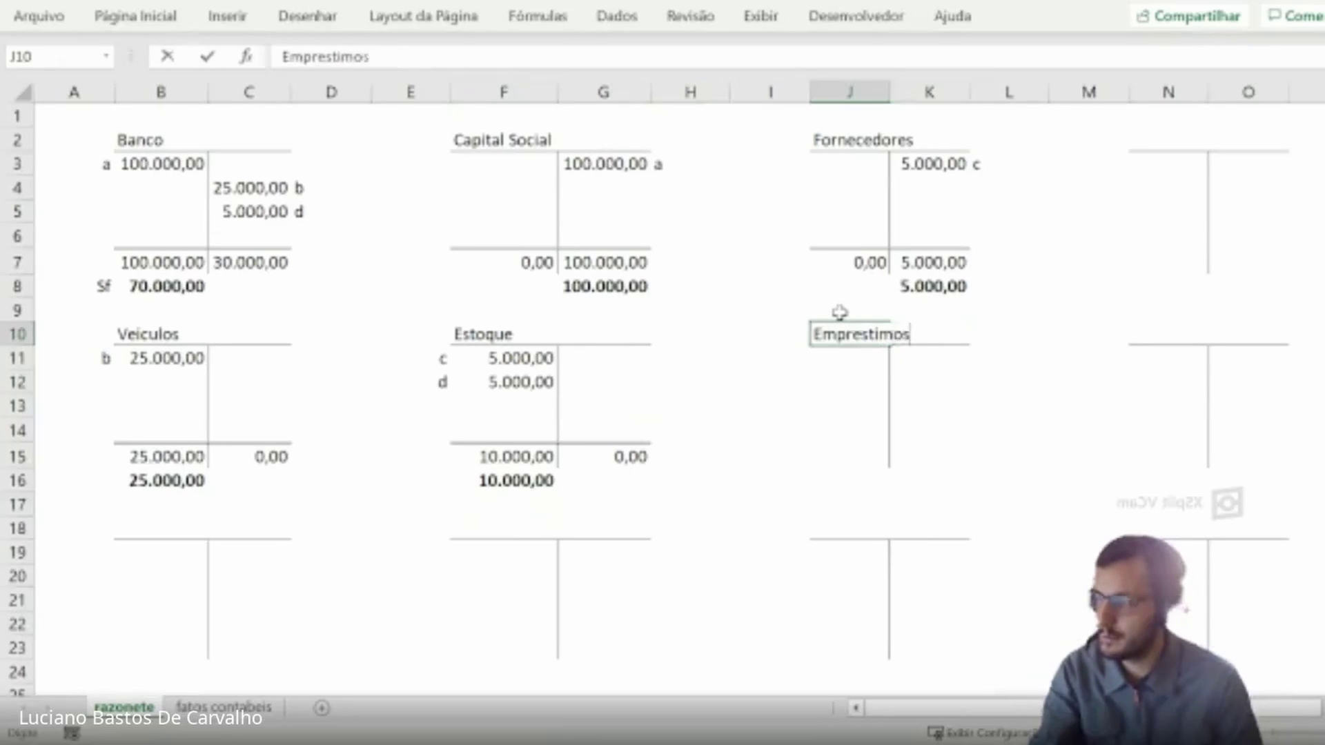
pyautogui.press('Return')
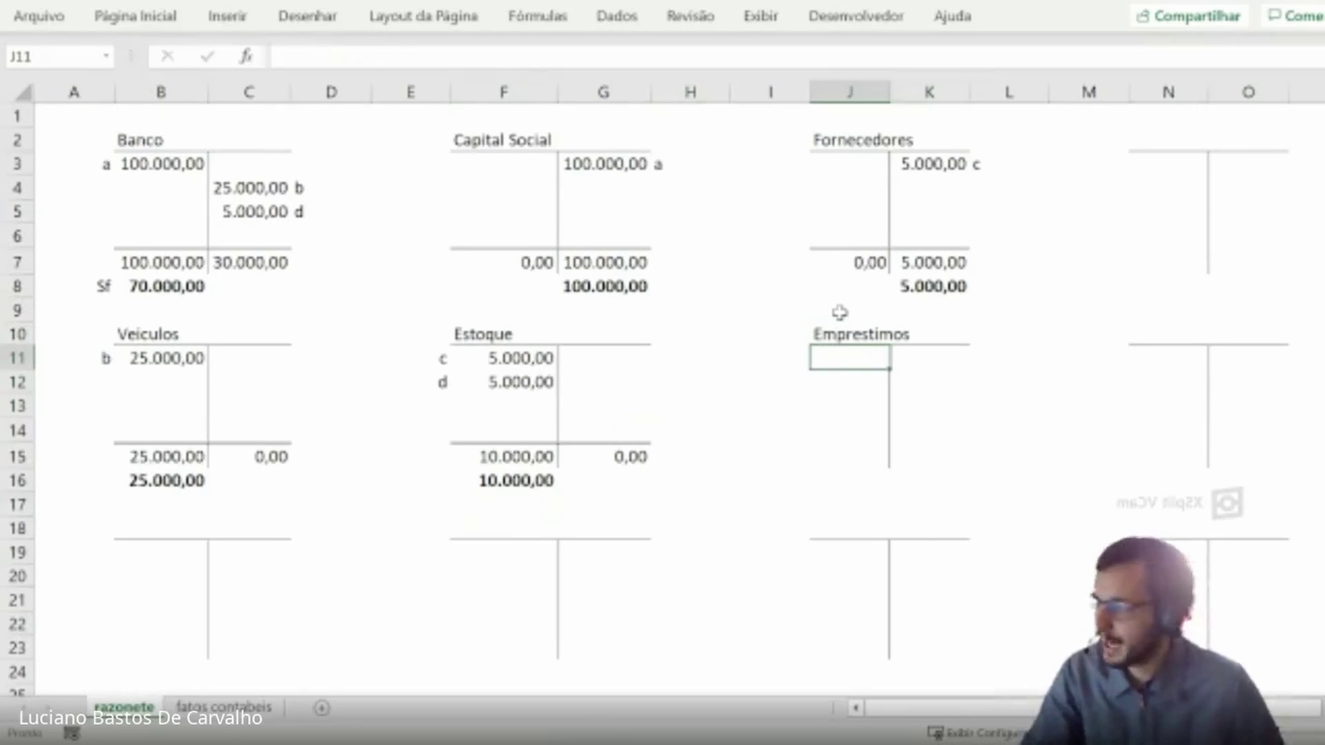
pyautogui.press('Up')
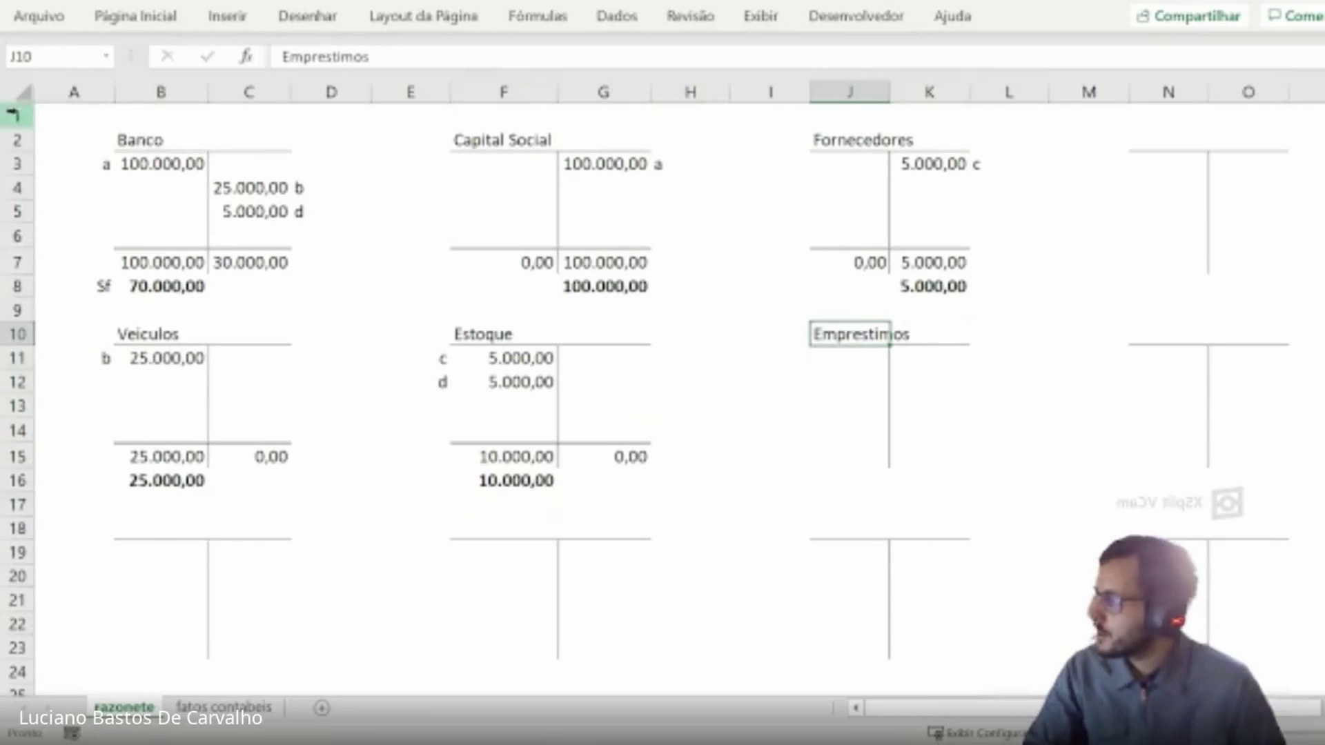
# - Select the Banco T-account range A2:D8 and clear the Emprestimos title from J10
pyautogui.moveTo(104, 140); pyautogui.dragTo(276, 290)
pyautogui.moveTo(100, 143); pyautogui.dragTo(298, 270)
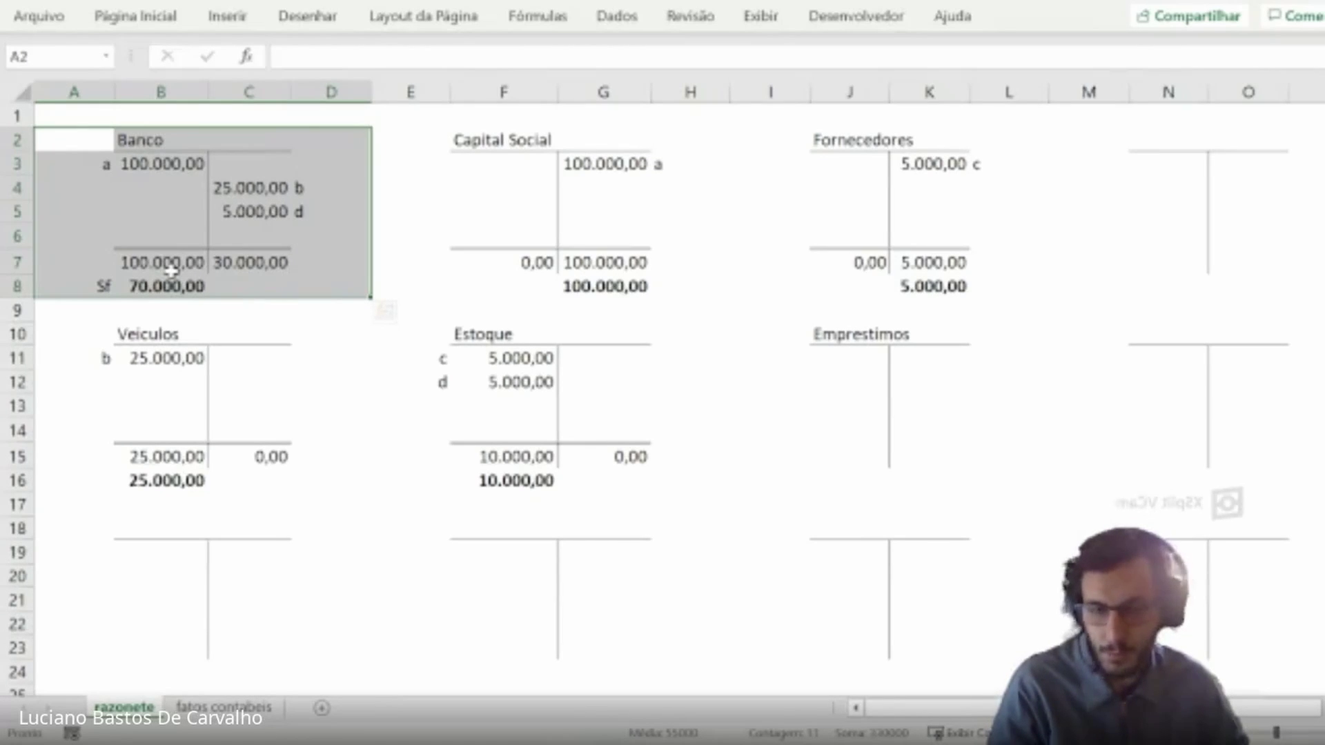
pyautogui.click(865, 338)
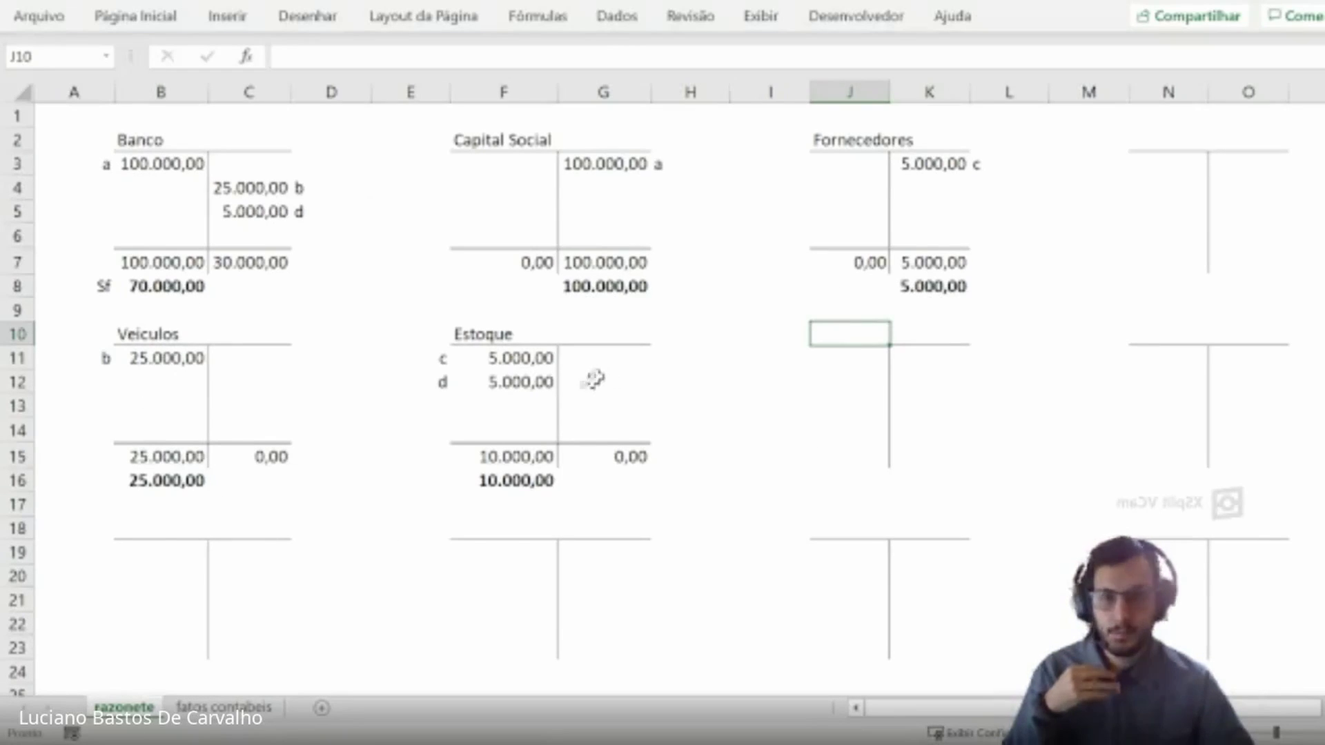
# - Add a new worksheet and rename it Balancete de verificacao
pyautogui.click(376, 707)
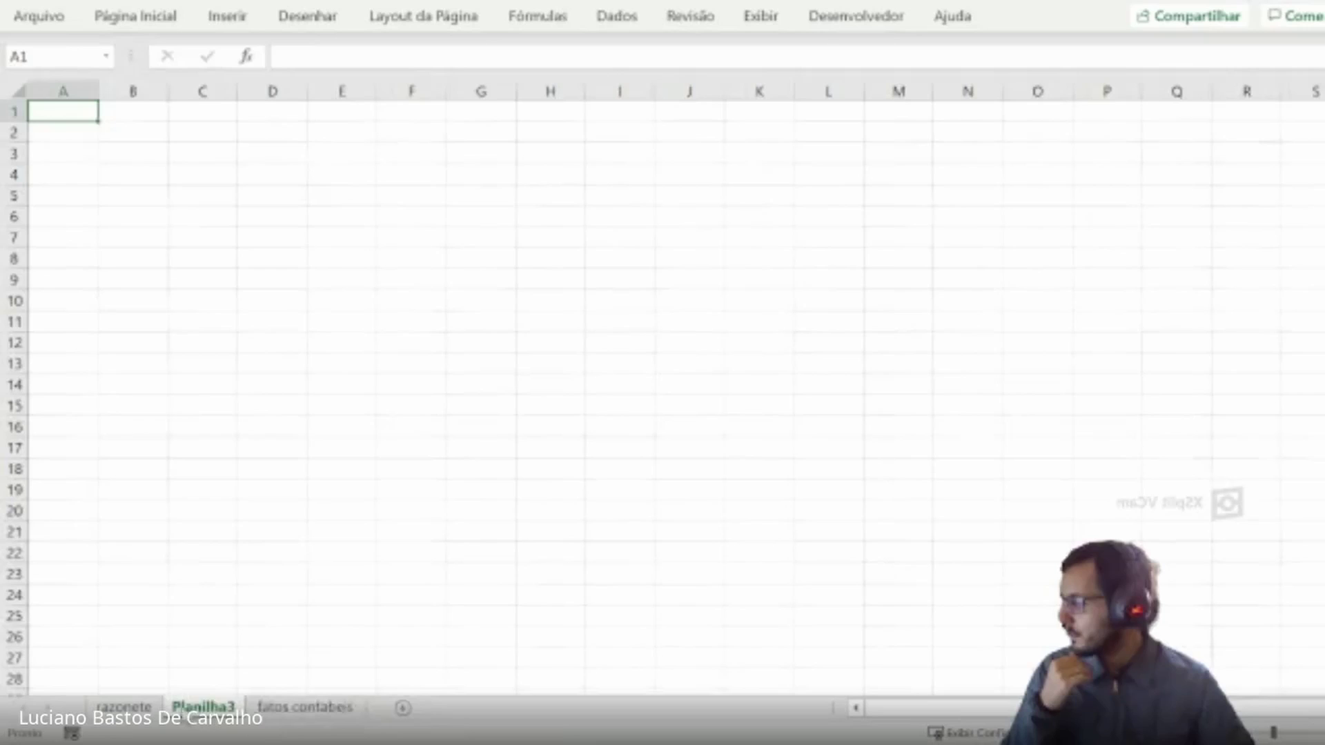
pyautogui.rightClick(187, 707)
pyautogui.click(260, 468)
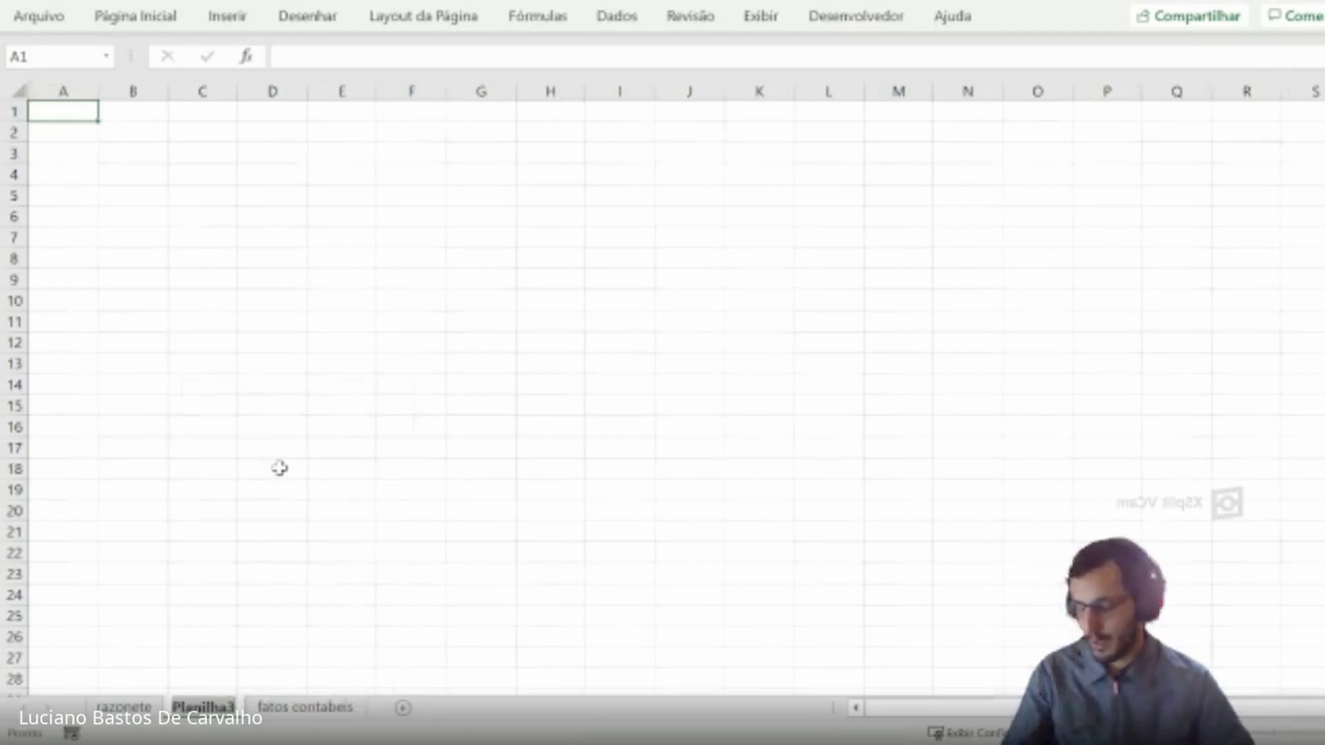
pyautogui.write('Ba')
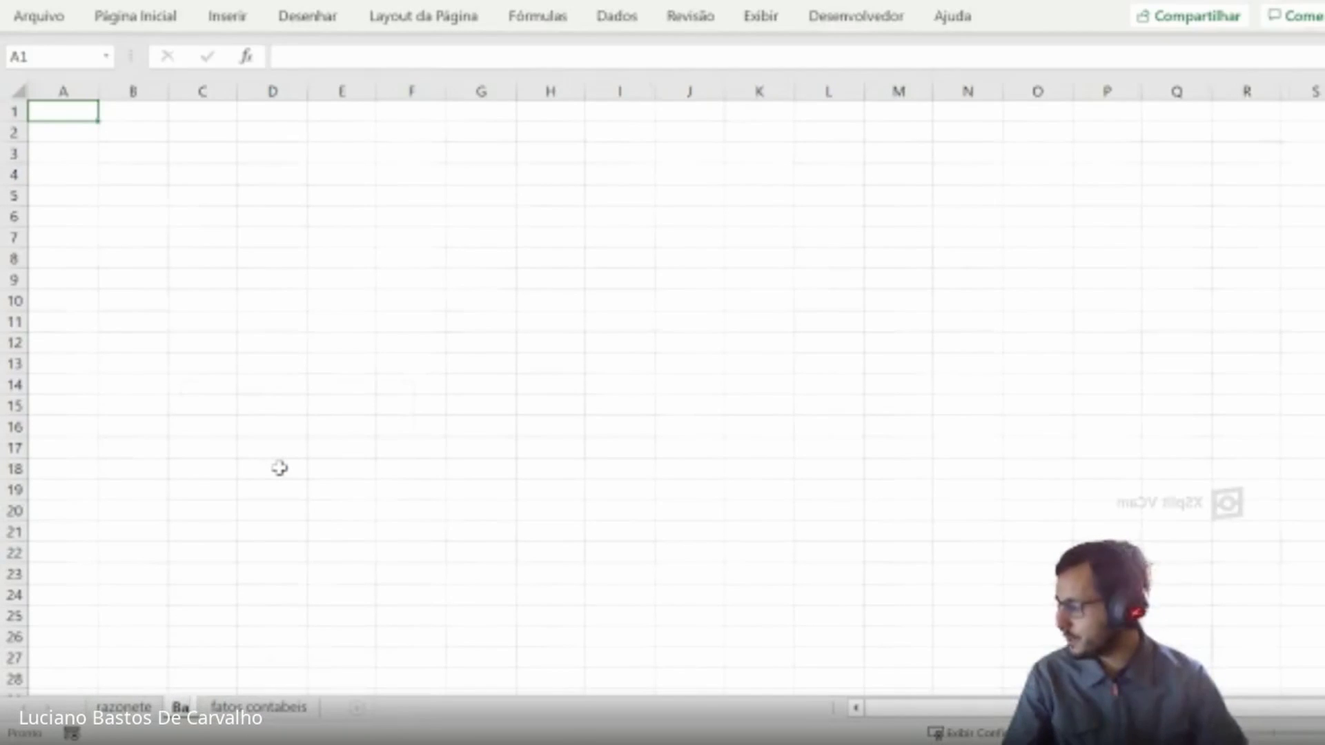
pyautogui.write('lancete de')
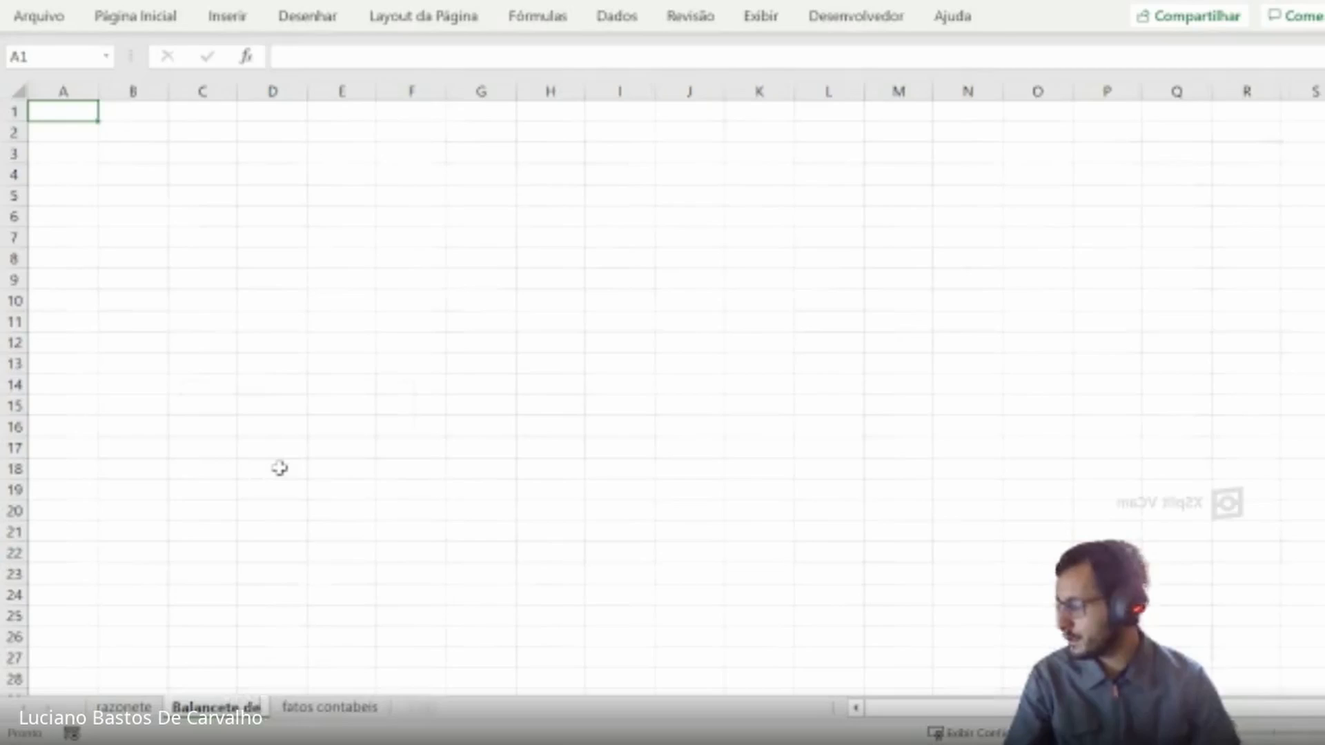
pyautogui.write(' verifica')
pyautogui.write('cao')
pyautogui.press('Return')
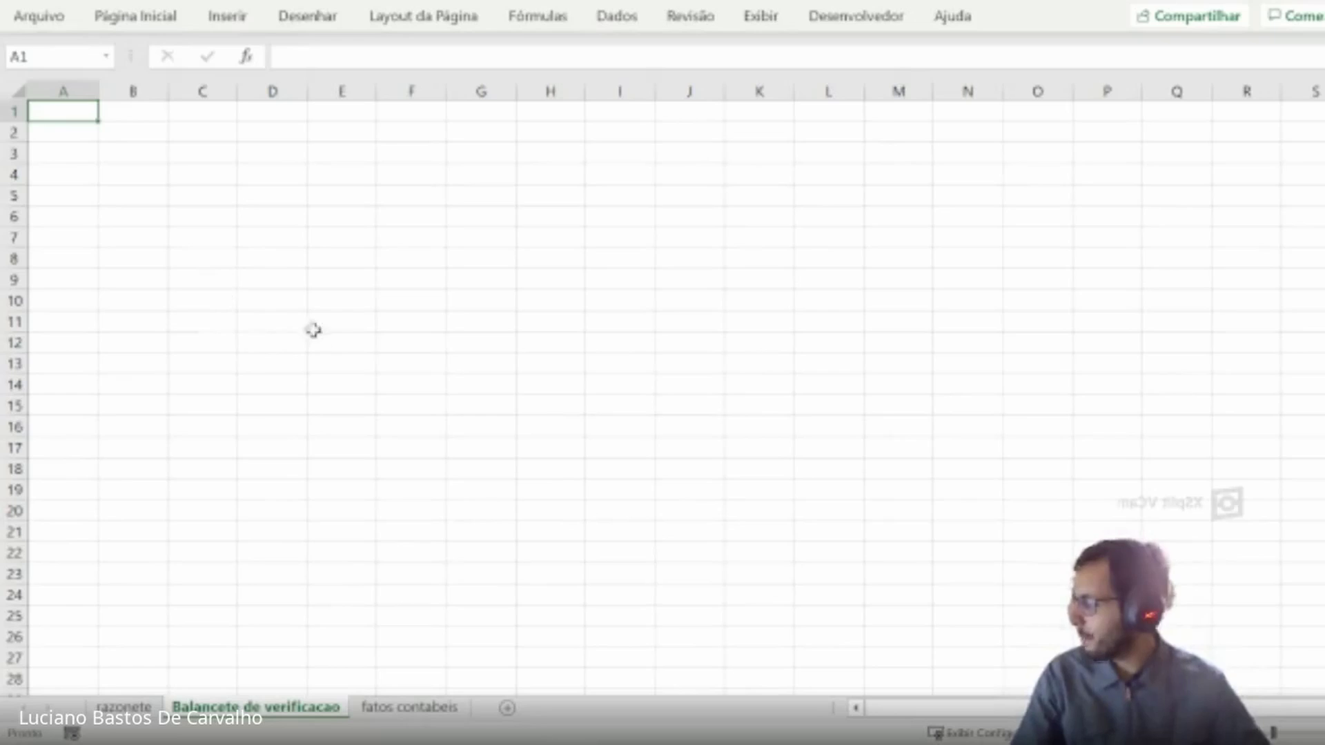
# - Widen column B of the Balancete de verificacao sheet and copy the Banco account title from razonete into B2
pyautogui.moveTo(170, 99); pyautogui.dragTo(304, 103)
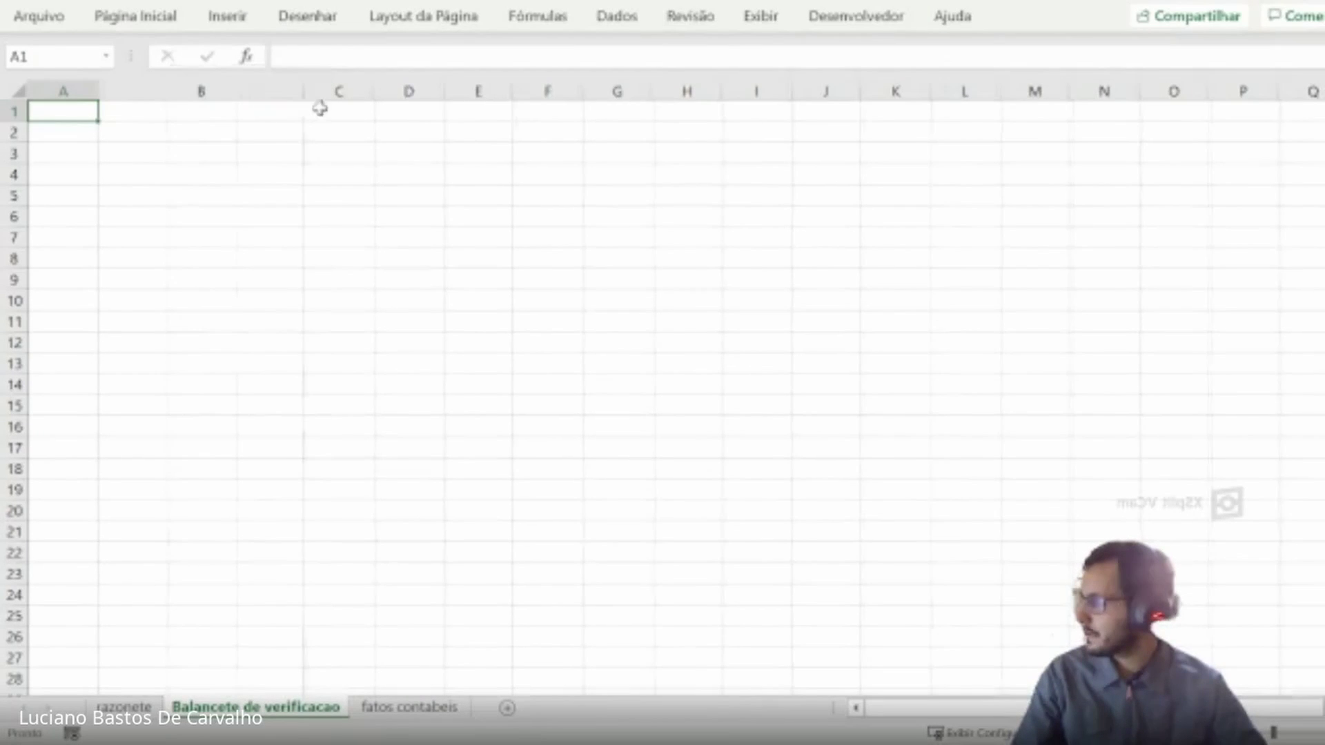
pyautogui.click(253, 137)
pyautogui.click(128, 709)
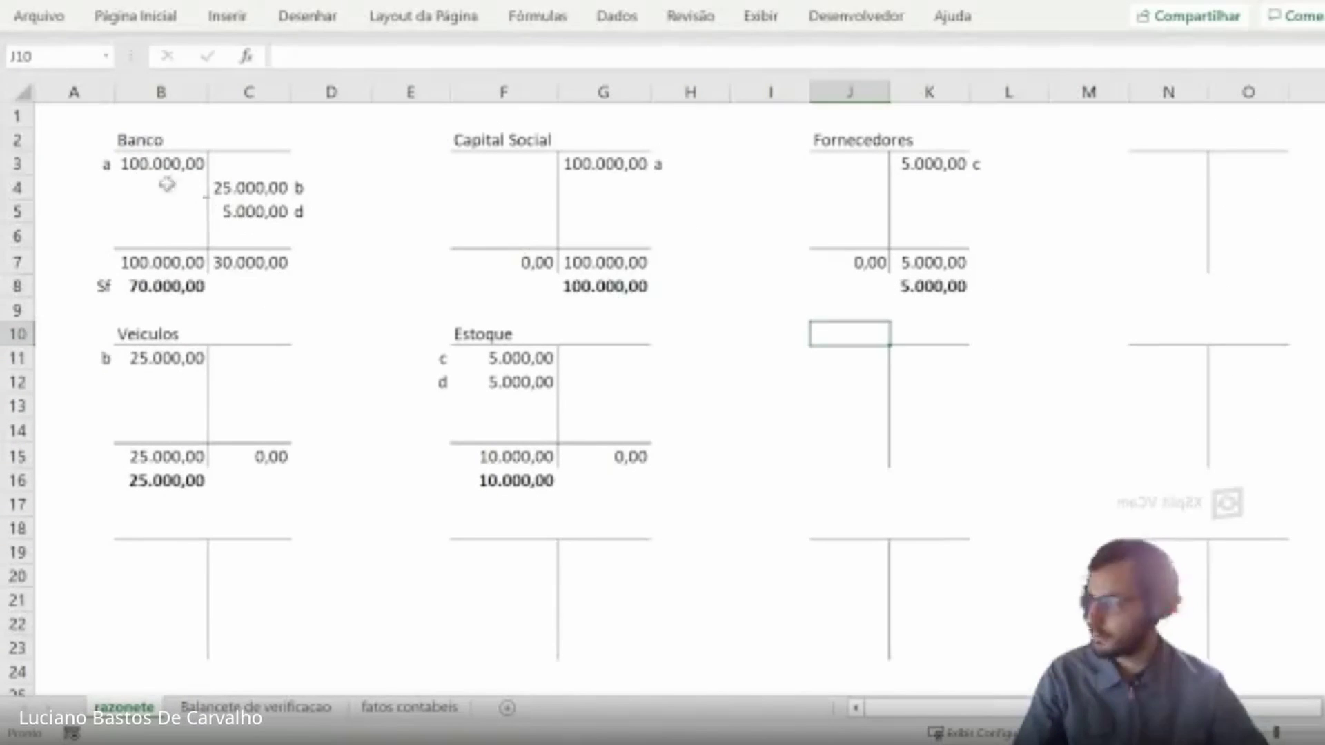
pyautogui.click(135, 143)
pyautogui.hotkey('ctrl', 'c')
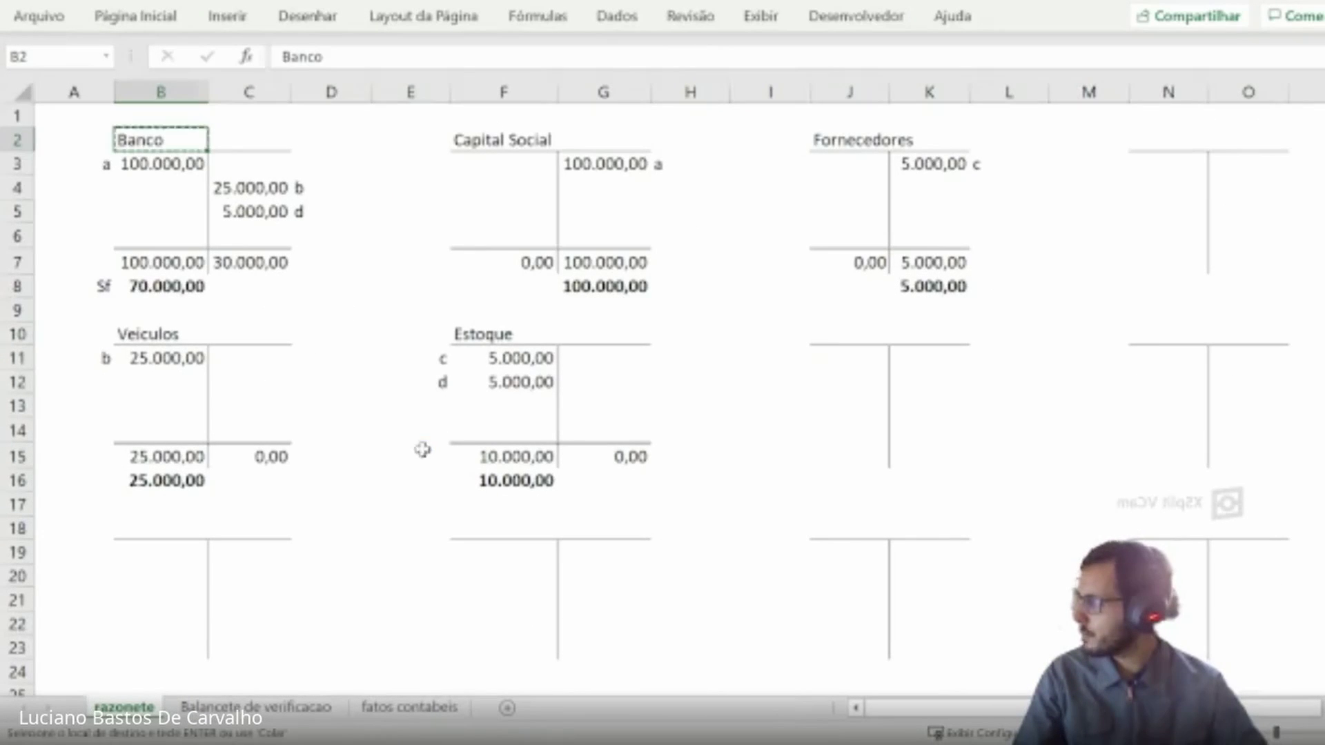
pyautogui.click(255, 708)
pyautogui.hotkey('ctrl', 'v')
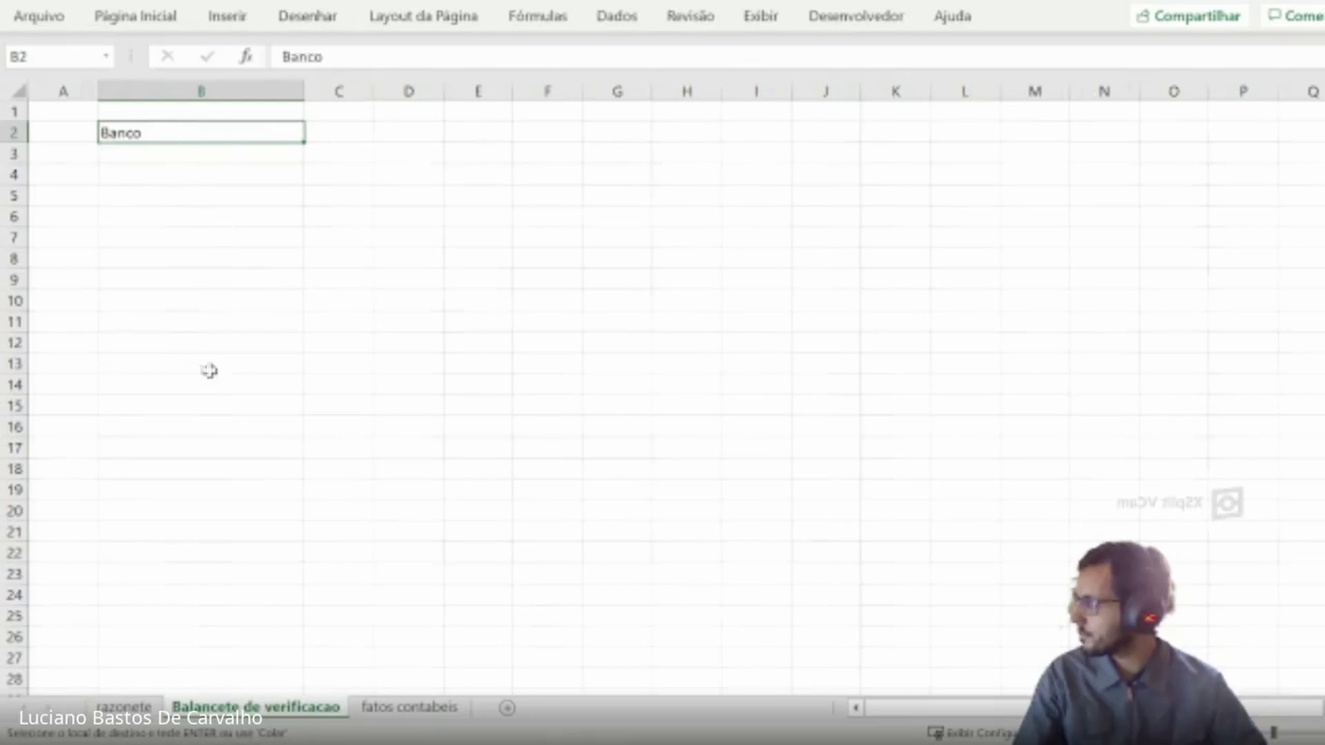
# - Copy the Capital Social title from the razonete sheet into B3 of Balancete de verificacao
pyautogui.click(128, 708)
pyautogui.click(526, 132)
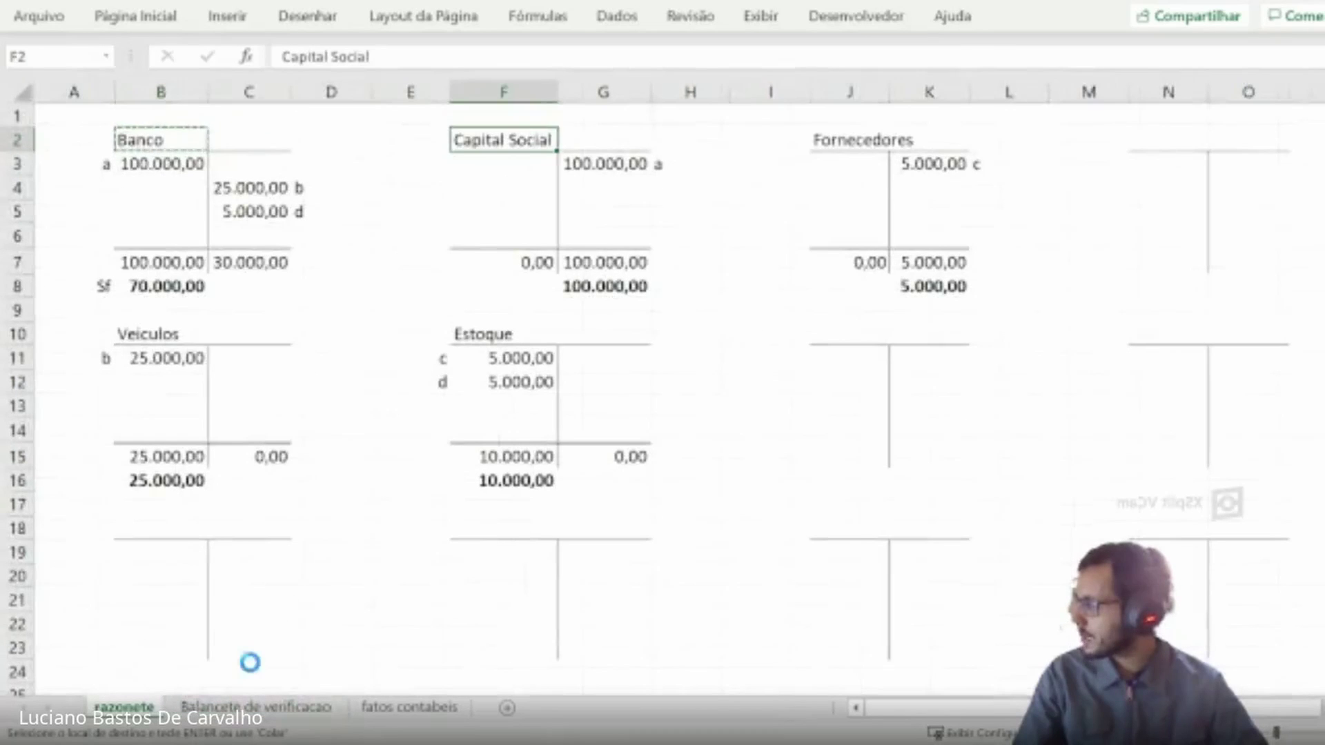
pyautogui.hotkey('ctrl', 'c')
pyautogui.click(256, 707)
pyautogui.click(230, 153)
pyautogui.hotkey('ctrl', 'v')
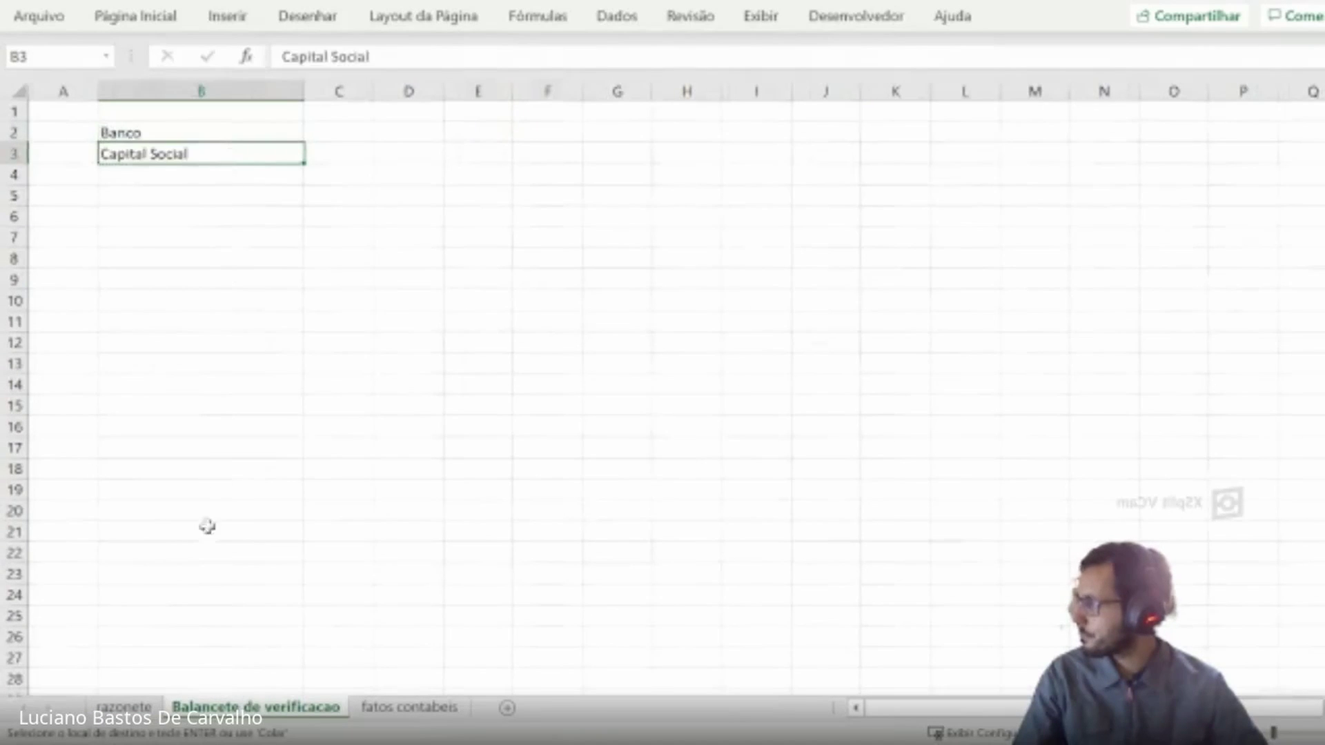
# - Copy the Fornecedores title from the razonete sheet into B4 of Balancete de verificacao
pyautogui.click(141, 702)
pyautogui.click(852, 139)
pyautogui.hotkey('ctrl', 'c')
pyautogui.click(259, 706)
pyautogui.click(262, 172)
pyautogui.hotkey('ctrl', 'v')
# - Copy the Veiculos title from the razonete sheet into B5 of Balancete de verificacao
pyautogui.click(124, 706)
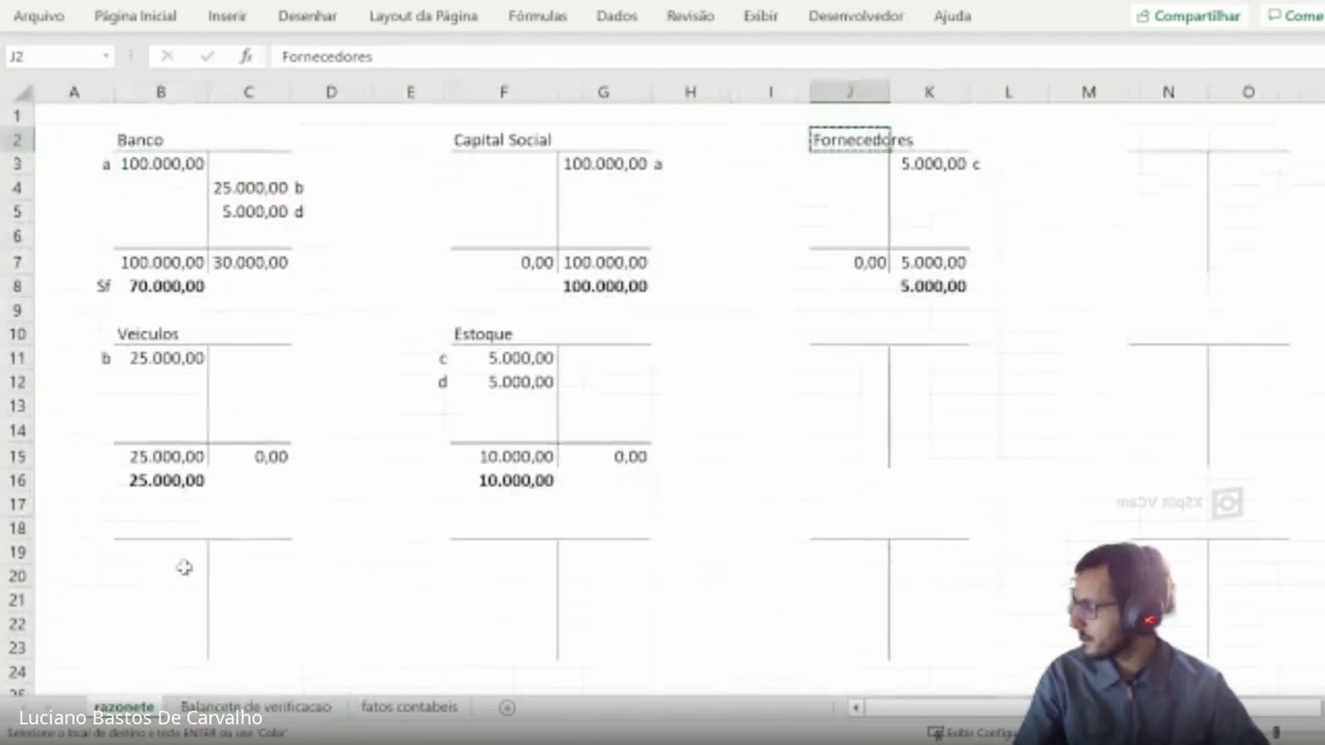
pyautogui.click(162, 332)
pyautogui.hotkey('ctrl', 'c')
pyautogui.click(209, 705)
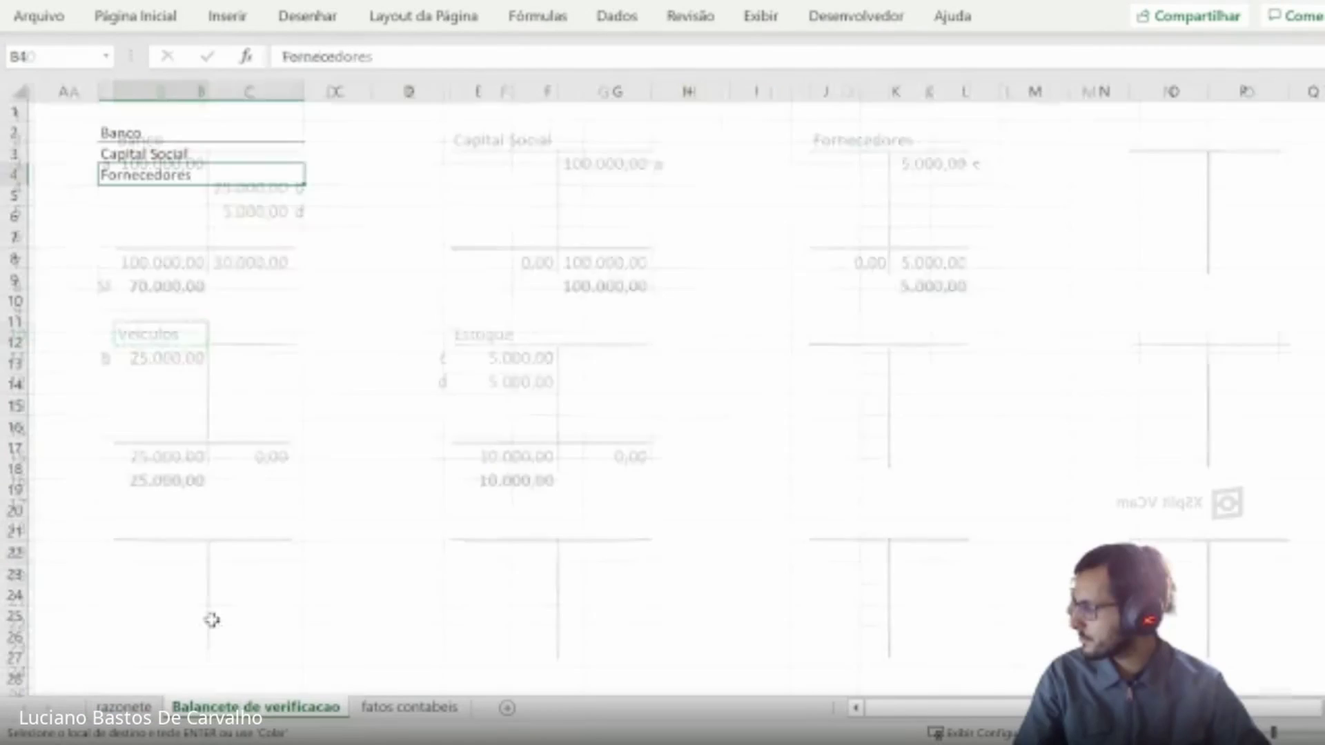
pyautogui.click(216, 197)
pyautogui.hotkey('ctrl', 'v')
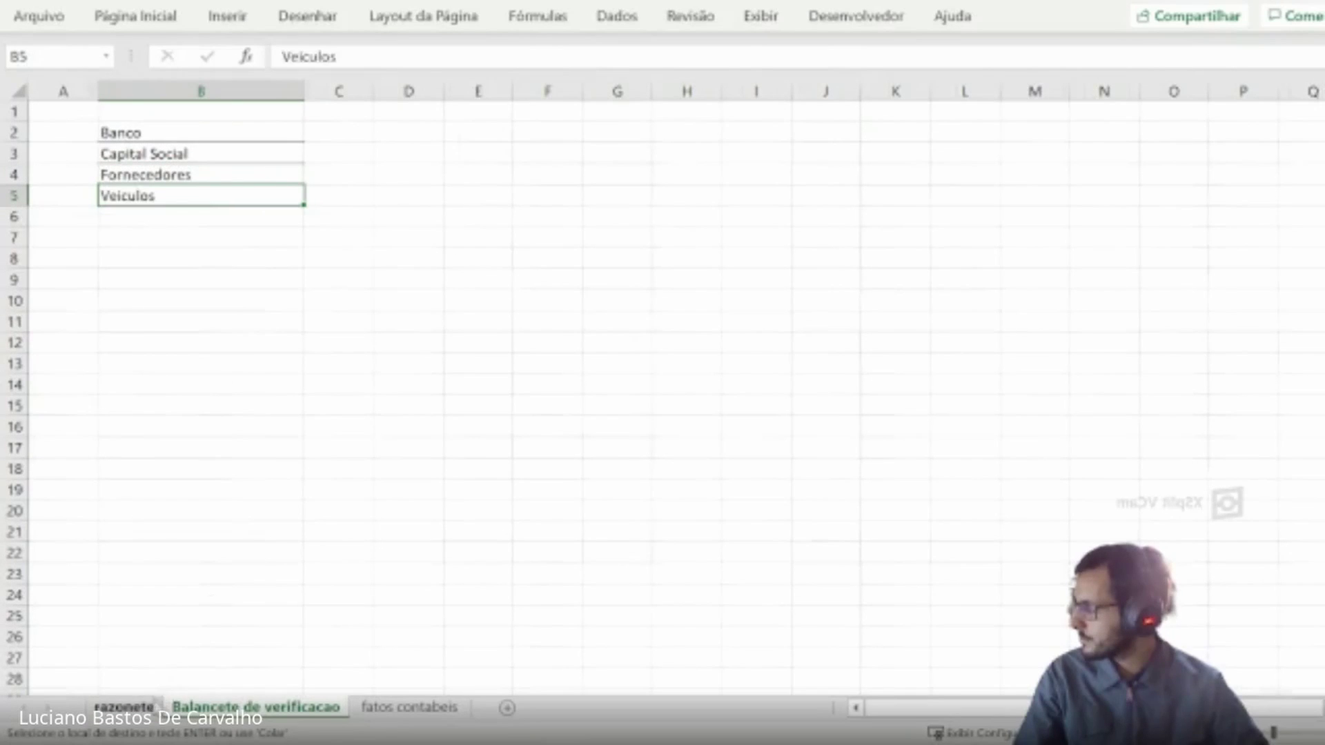
# - Copy the Estoque title from the razonete sheet into B6 of Balancete de verificacao
pyautogui.click(148, 700)
pyautogui.click(458, 330)
pyautogui.hotkey('ctrl', 'c')
pyautogui.click(251, 701)
pyautogui.click(200, 214)
pyautogui.hotkey('ctrl', 'v')
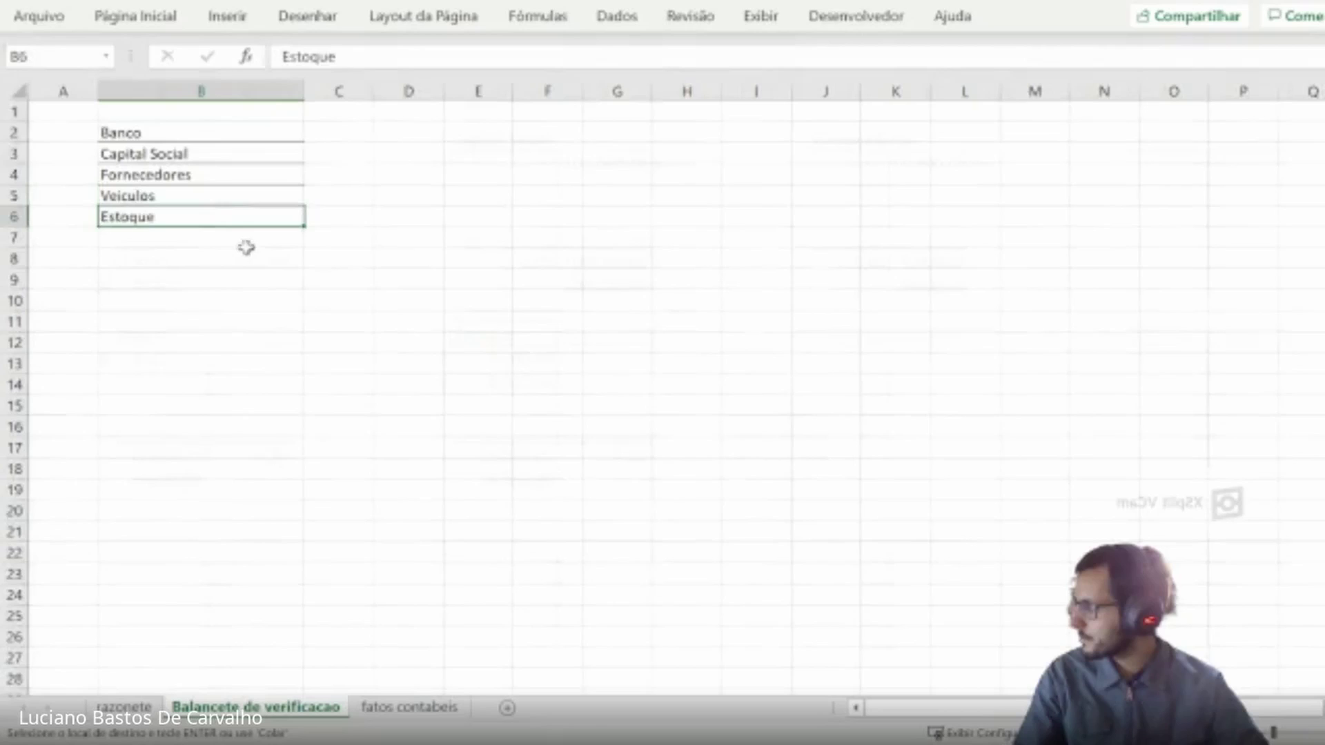
# - Apply all borders to the range B1:D7 and hide the gridlines of the Balancete de verificacao sheet
pyautogui.moveTo(250, 118)
pyautogui.mouseDown()
pyautogui.moveTo(375, 168)
pyautogui.moveTo(424, 244)
pyautogui.mouseUp()
pyautogui.click(136, 15)
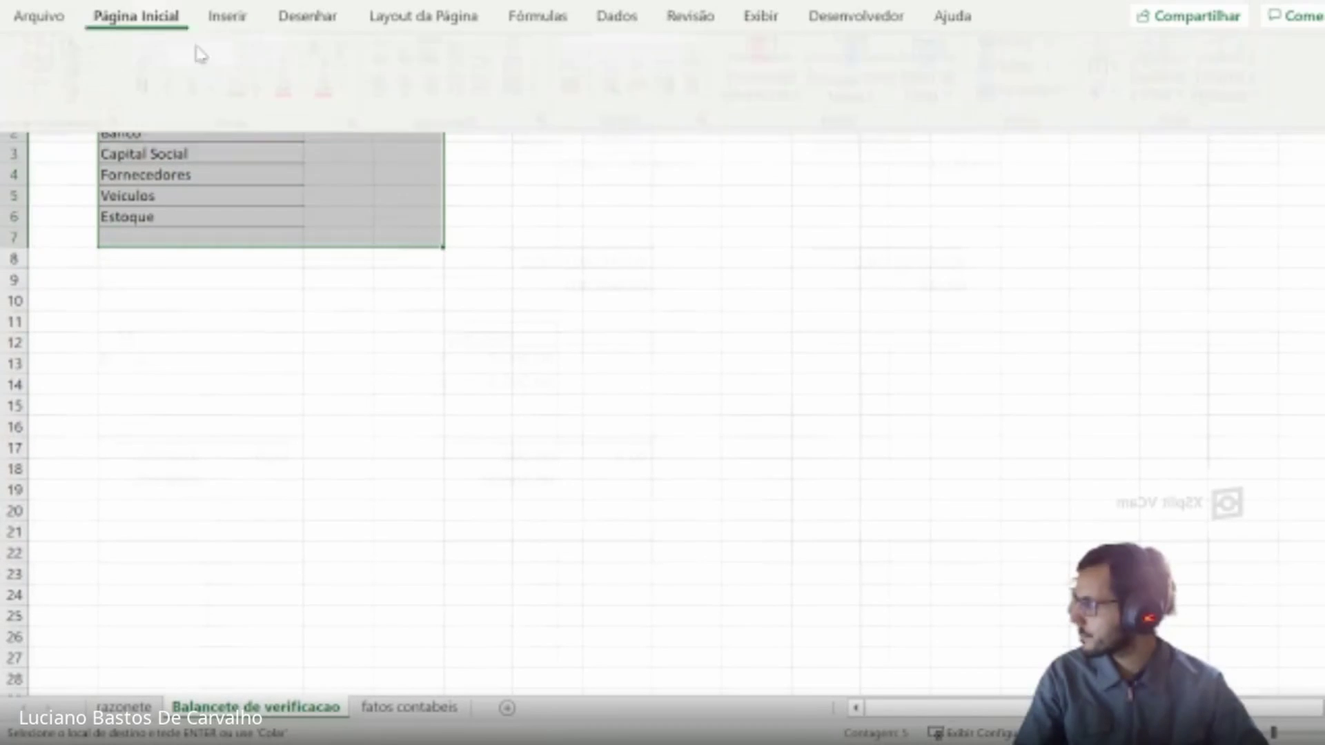
pyautogui.click(267, 93)
pyautogui.click(310, 317)
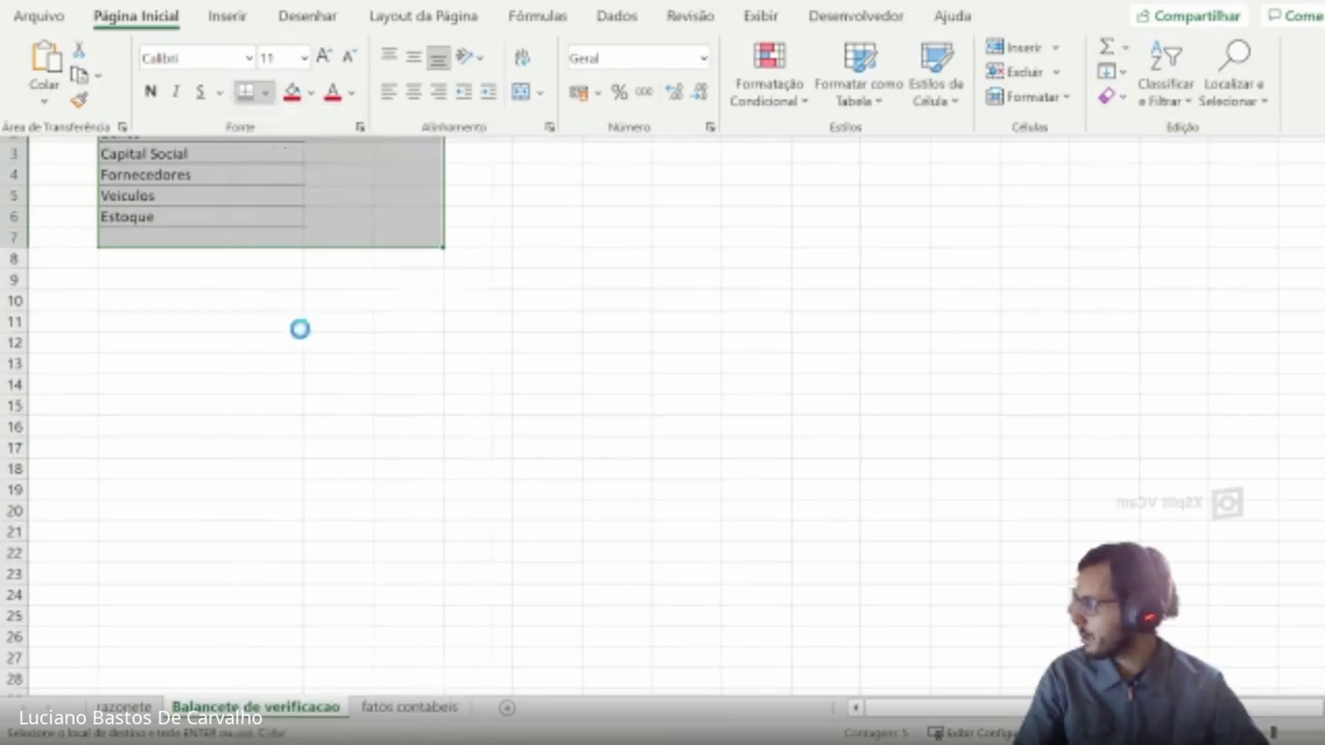
pyautogui.scroll(4, 401, 359)
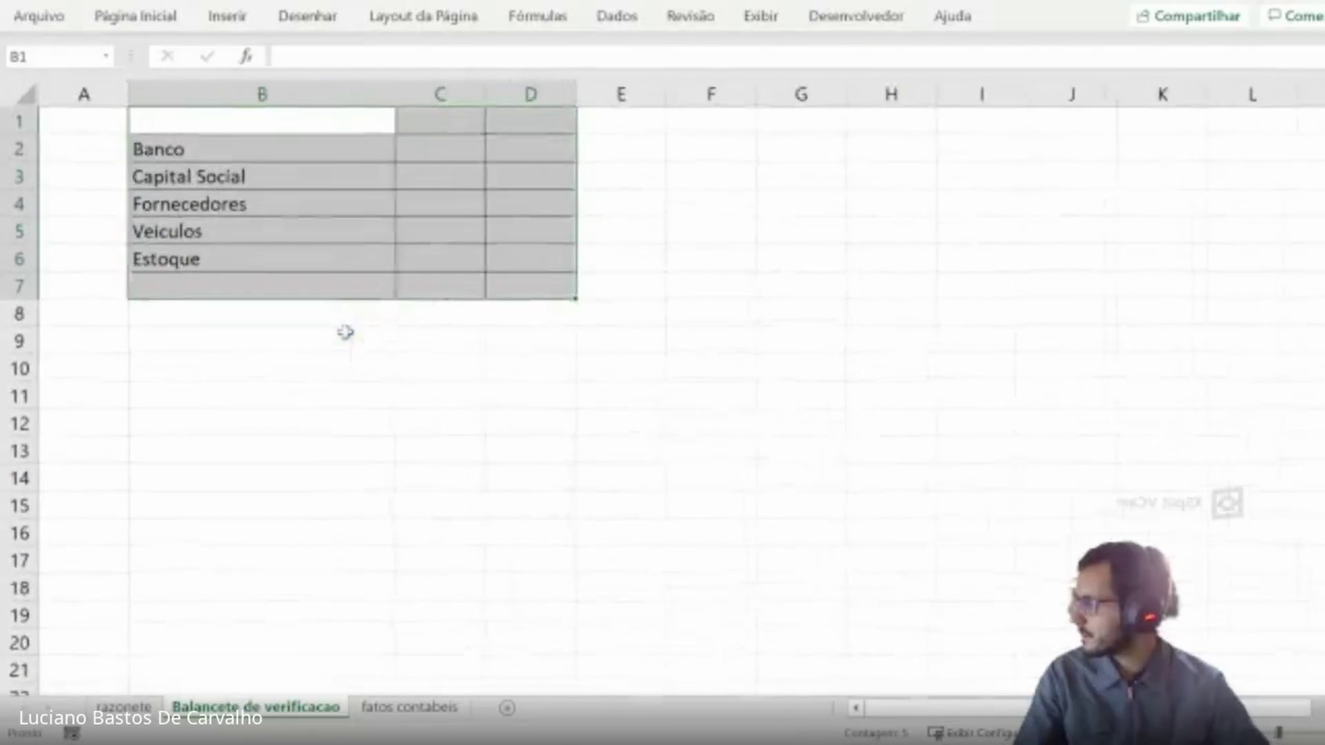
pyautogui.scroll(1, 423, 391)
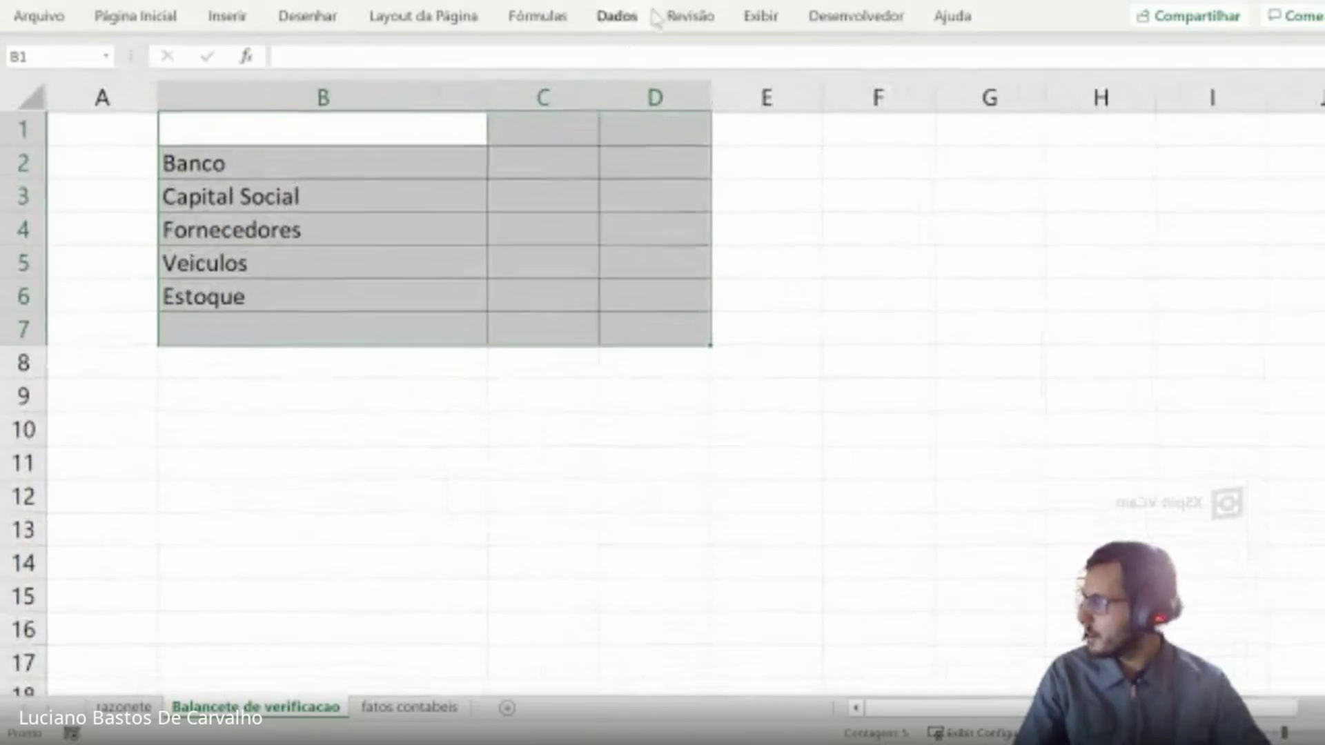
pyautogui.click(761, 15)
pyautogui.click(556, 92)
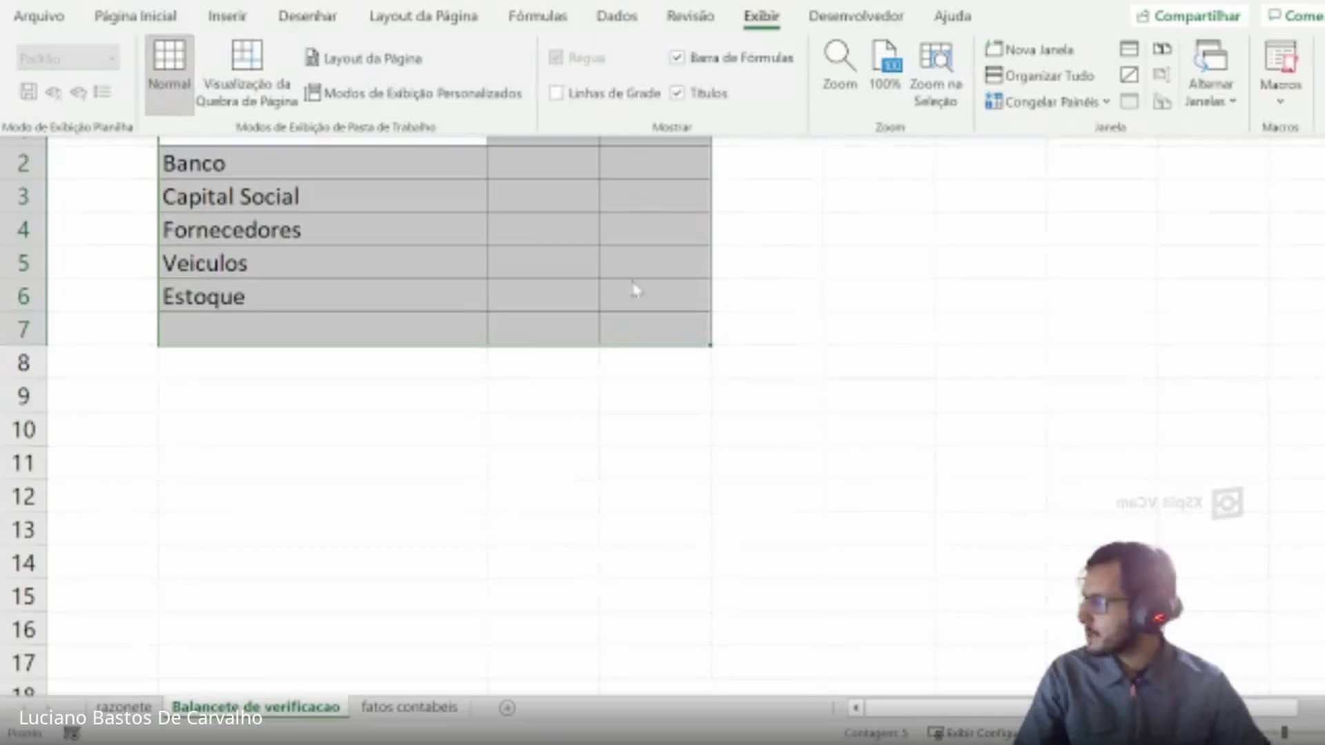
# - Enter the column headings Contas, Debito and Credito in B1, C1 and D1
pyautogui.click(341, 142)
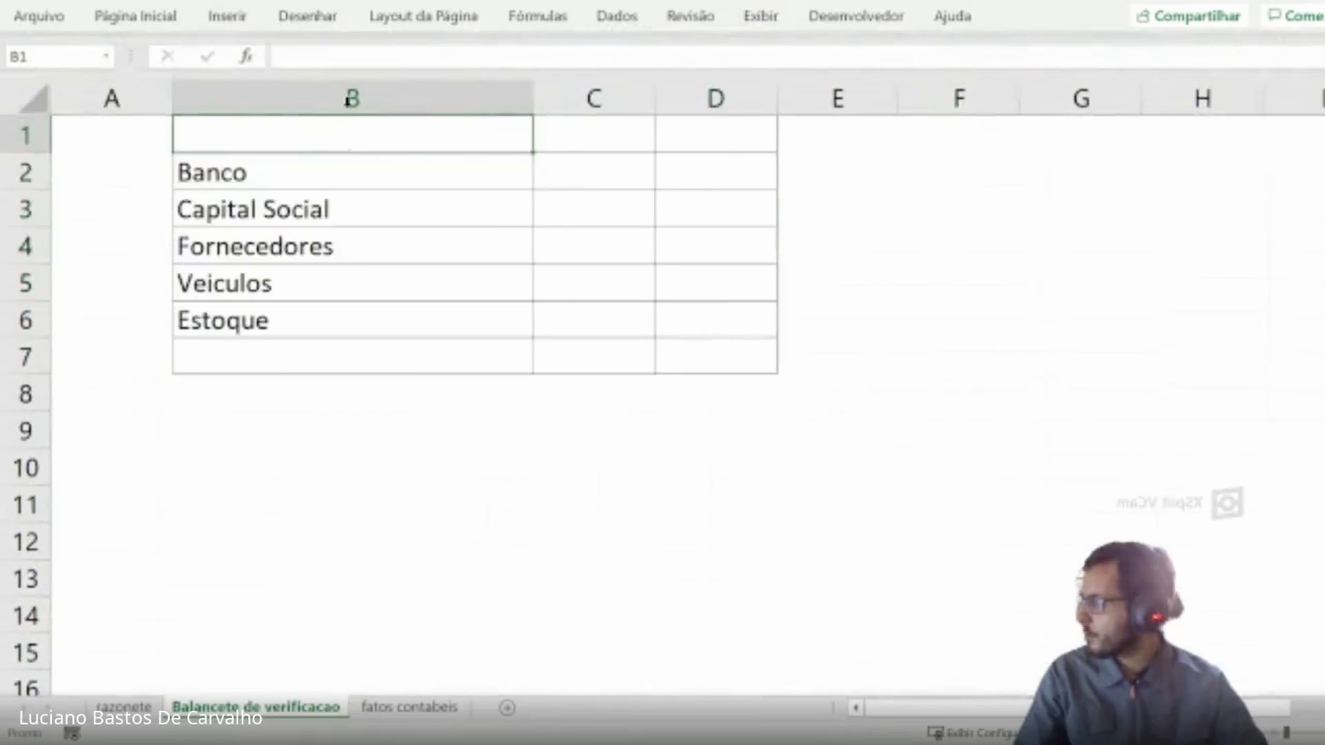
pyautogui.write('Contas')
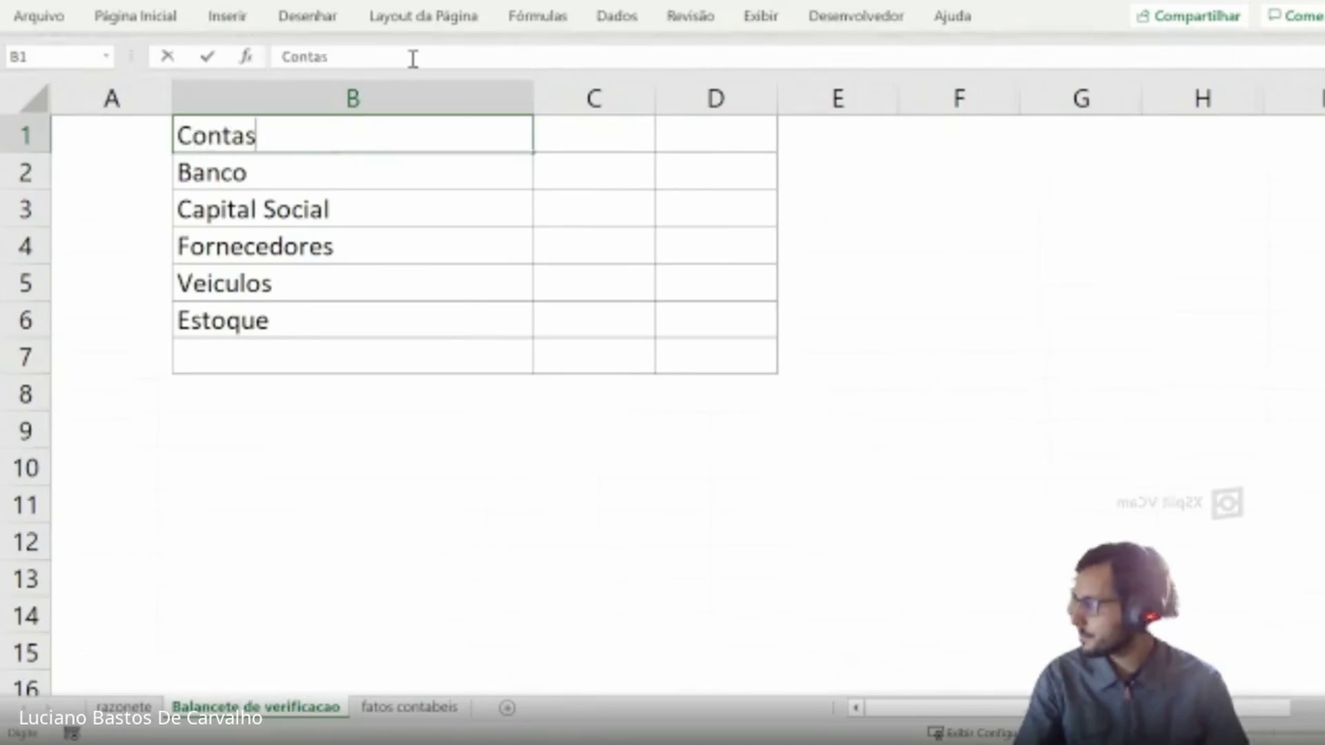
pyautogui.press('Tab')
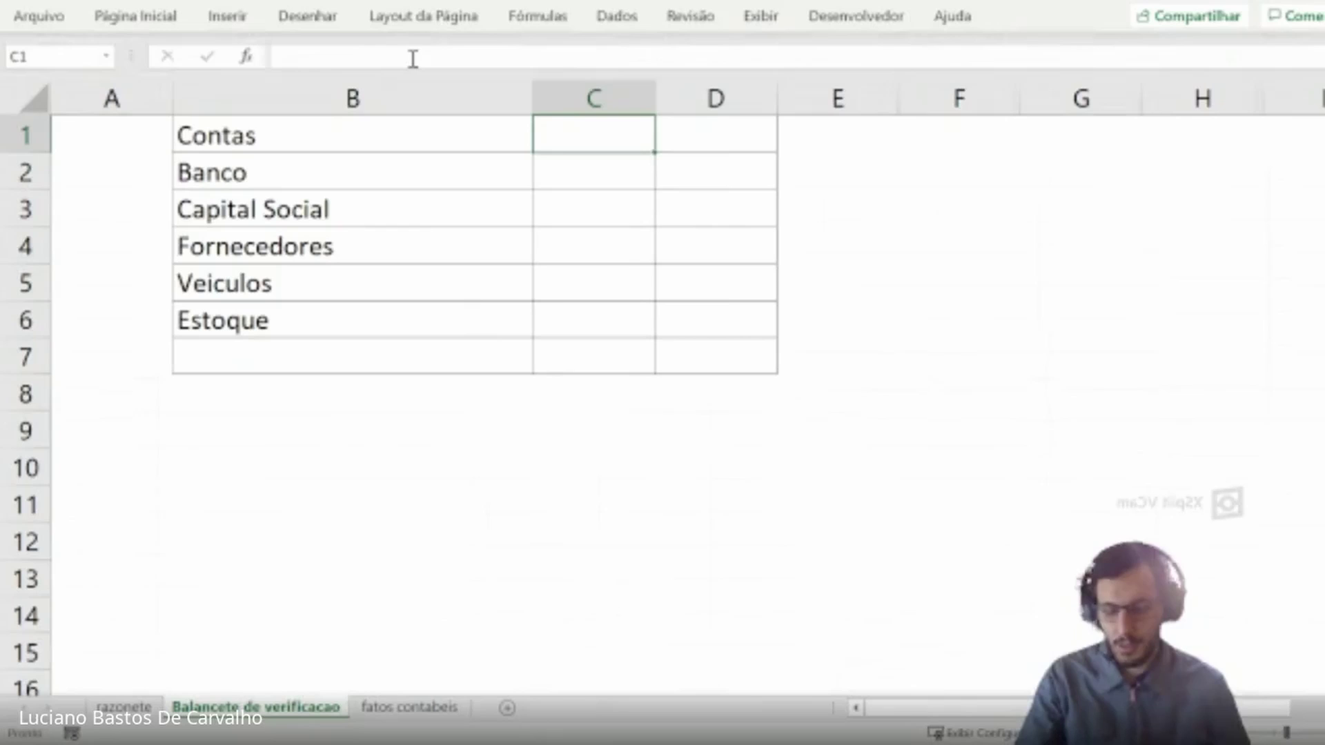
pyautogui.write('Debito')
pyautogui.press('Tab')
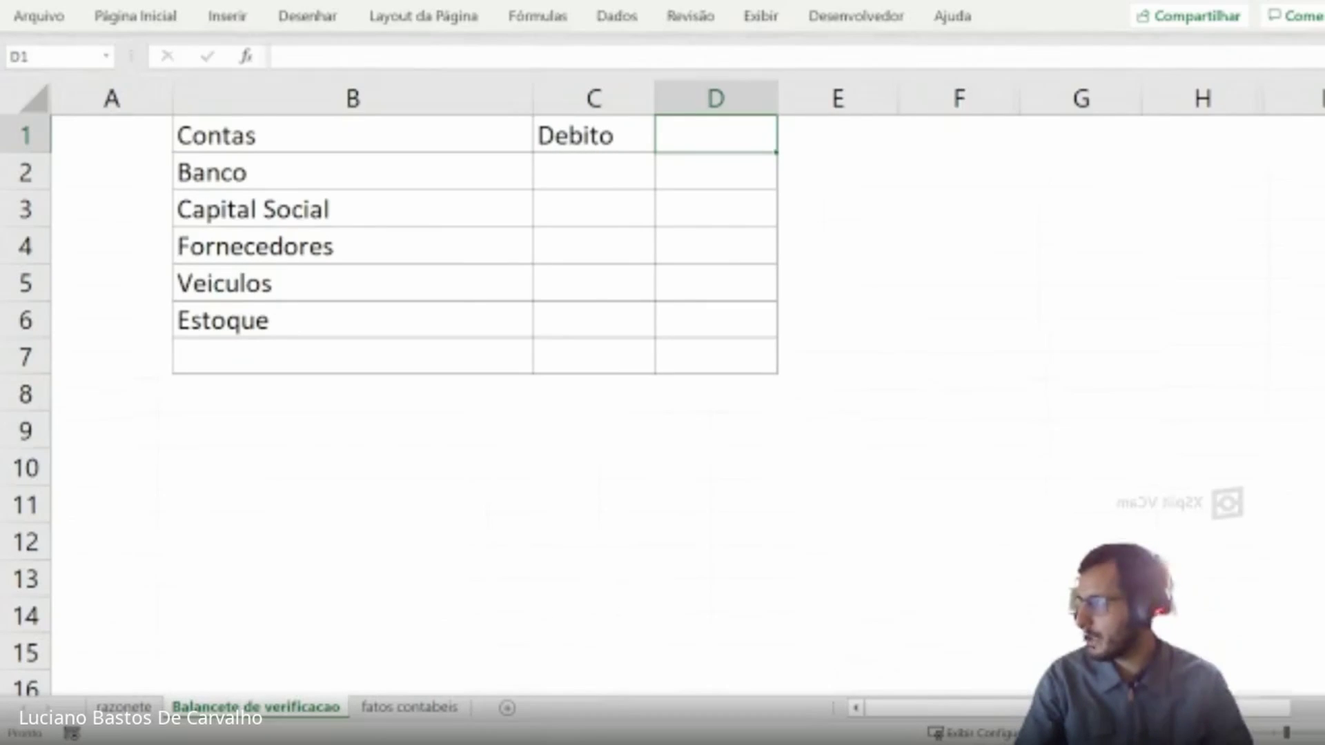
pyautogui.write('C')
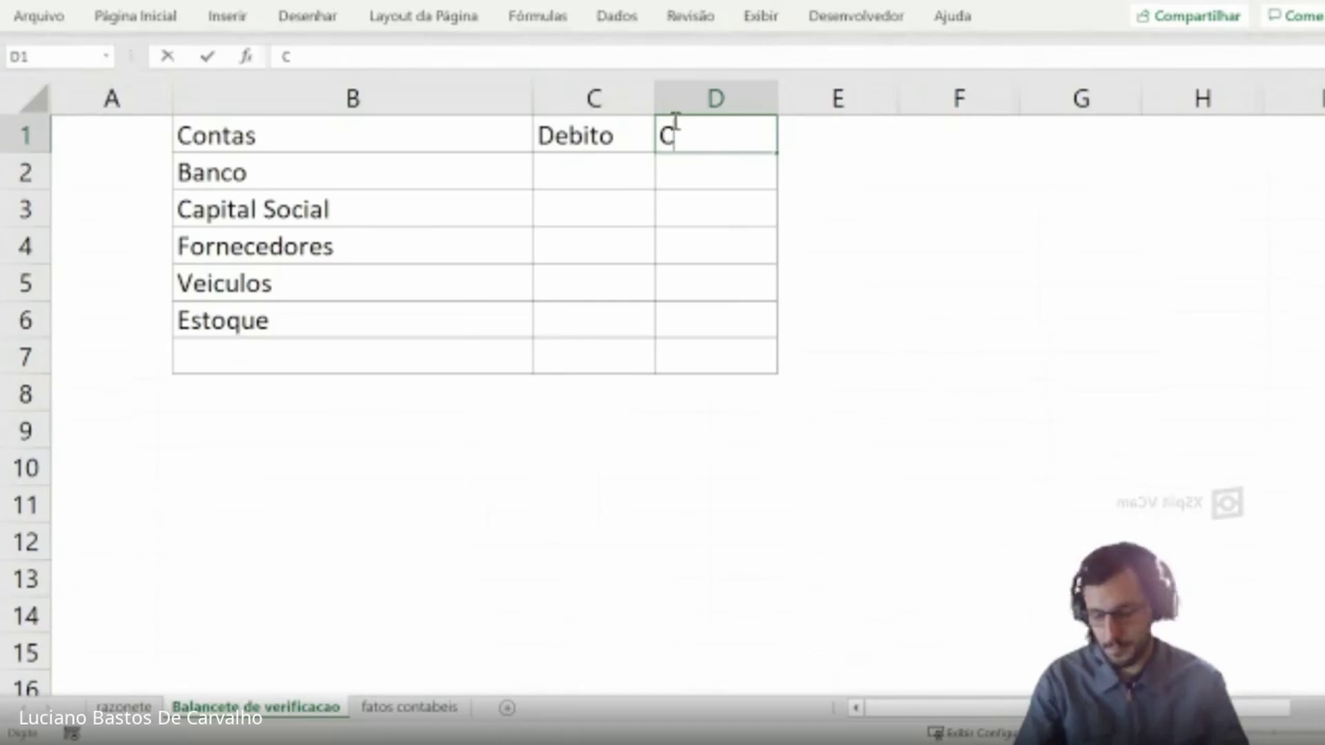
pyautogui.write('redito')
pyautogui.hotkey('alt', 'Tab')
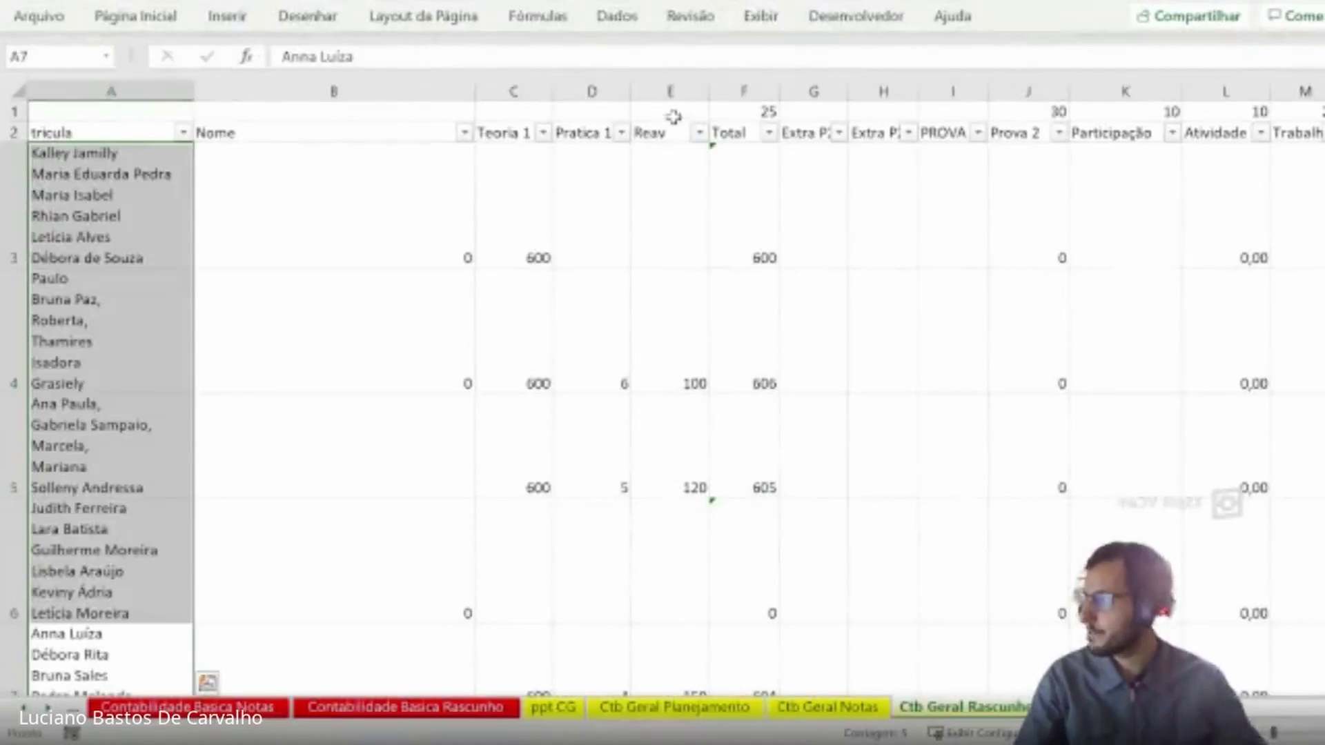
pyautogui.click(663, 368)
pyautogui.hotkey('alt', 'Tab')
# - Correct the spelling of the debit column heading in C1 to Débito
pyautogui.click(691, 289)
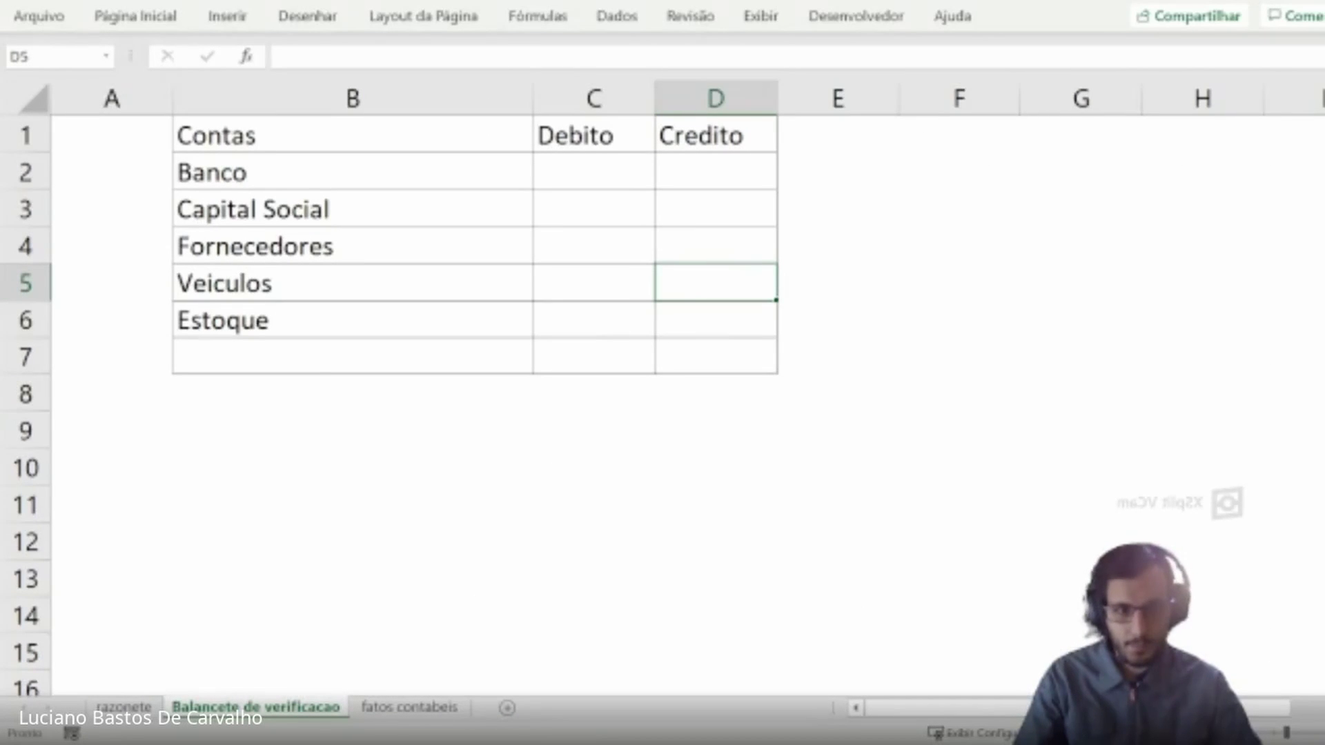
pyautogui.click(981, 241)
pyautogui.click(607, 141)
pyautogui.doubleClick(583, 138)
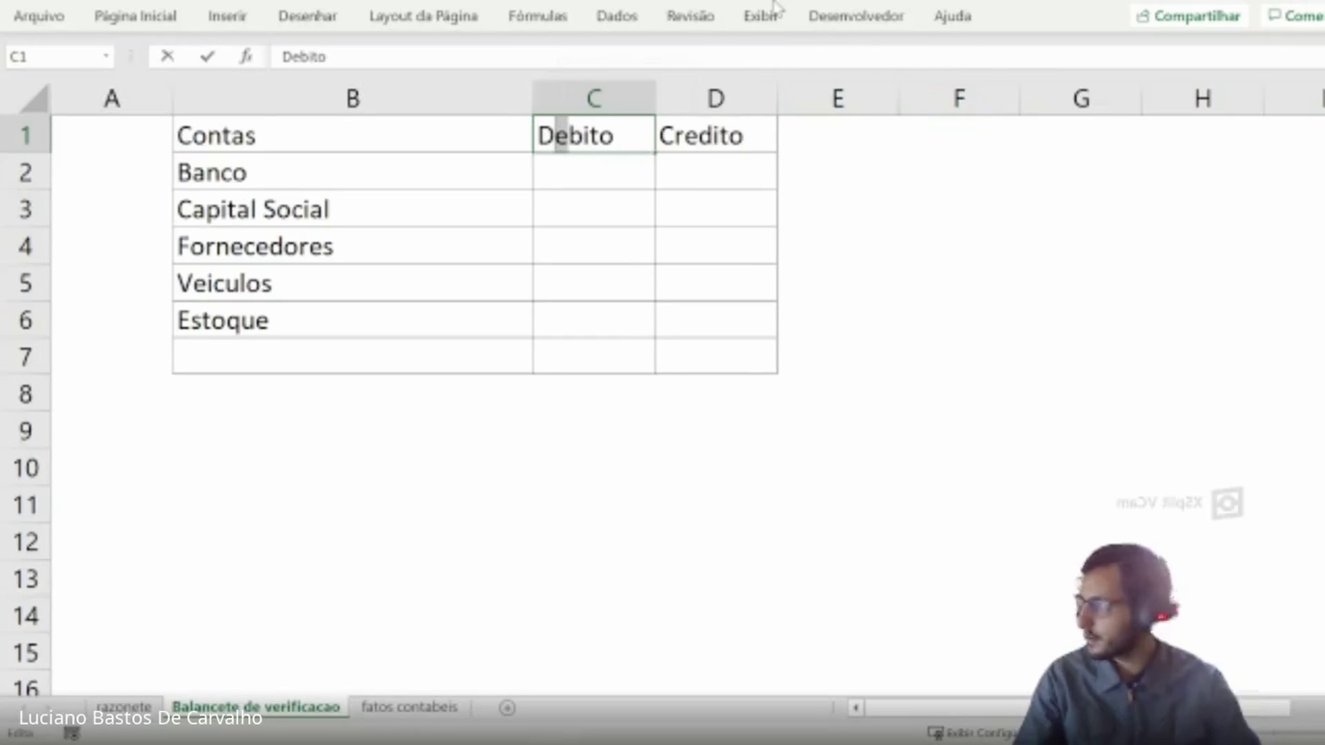
pyautogui.press('BackSpace')
pyautogui.write('é')
pyautogui.press('Return')
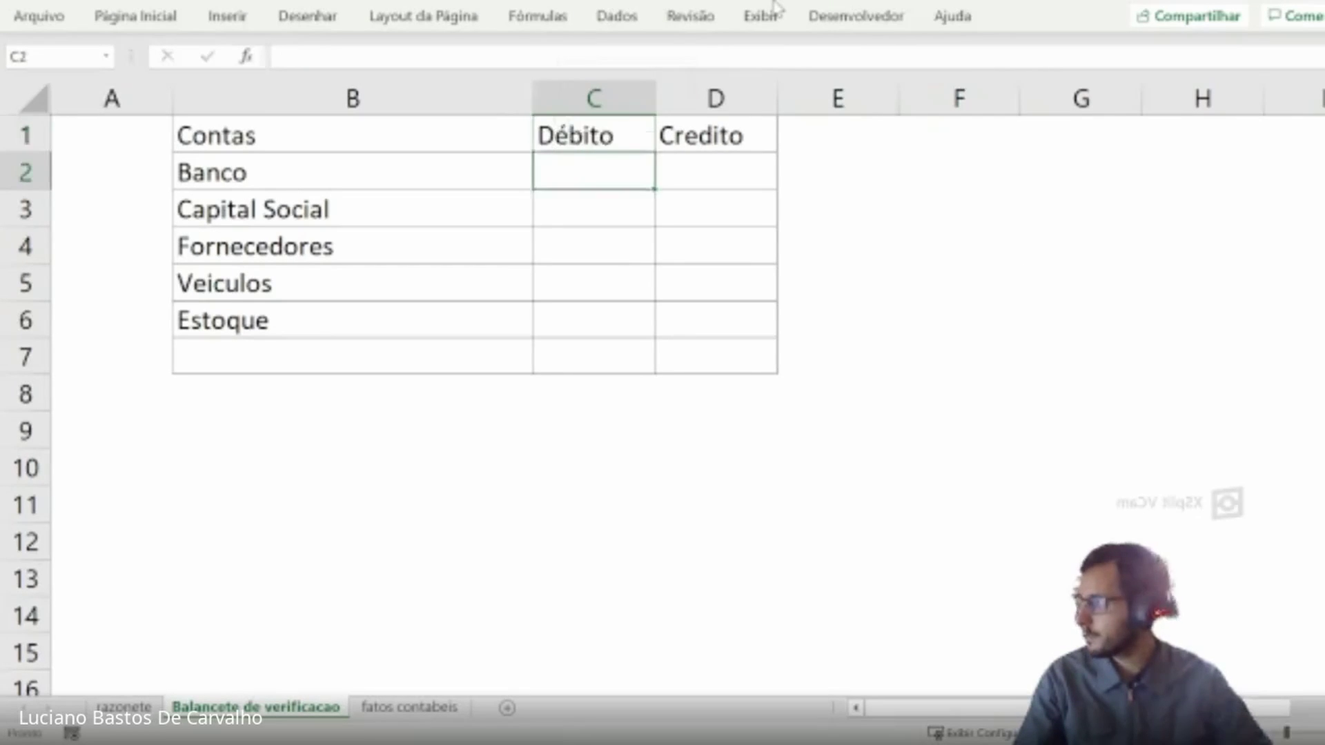
# - Correct the spelling of the credit column heading in D1 to Crédito
pyautogui.press('Up')
pyautogui.press('Right')
pyautogui.press('Right')
pyautogui.press('Left')
pyautogui.press('BackSpace')
pyautogui.write('é')
pyautogui.press('Return')
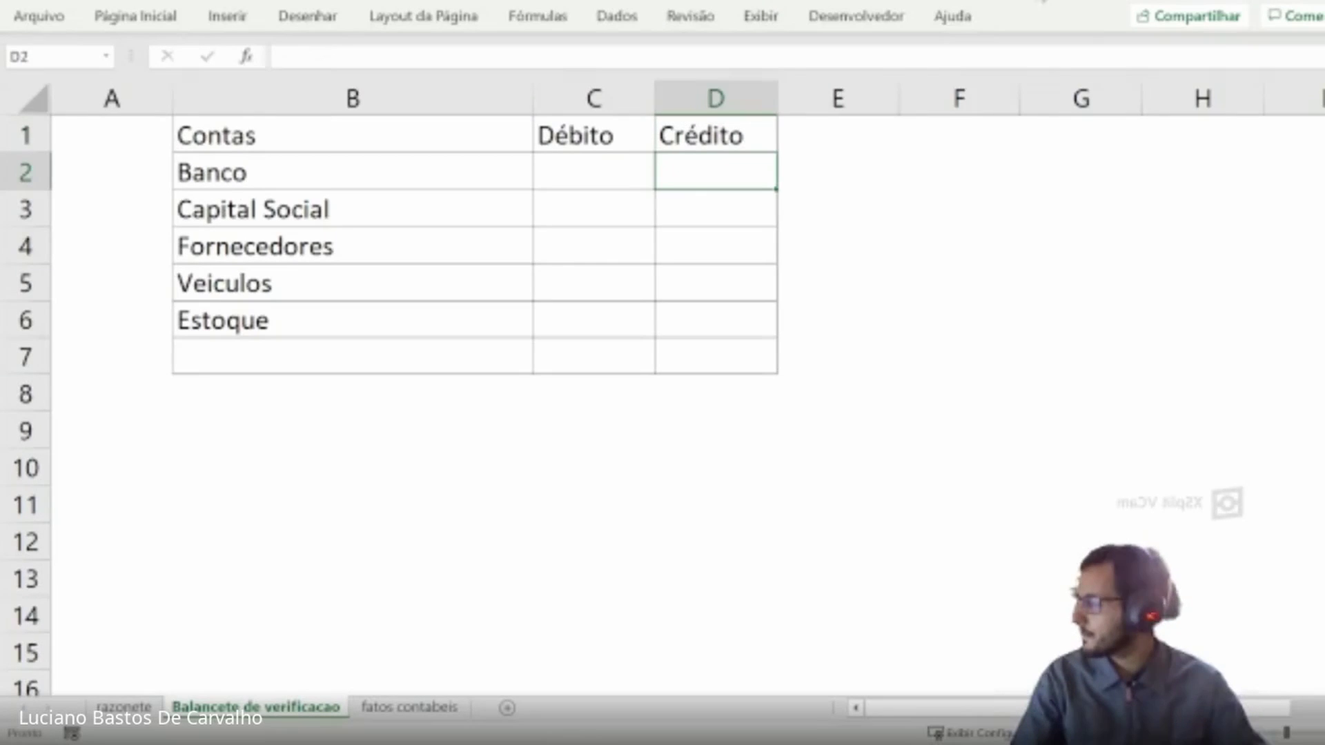
# - Look up Banco's final balance on the razonete sheet and enter 70000 as its debit in C2 of Balancete de verificacao
pyautogui.click(437, 192)
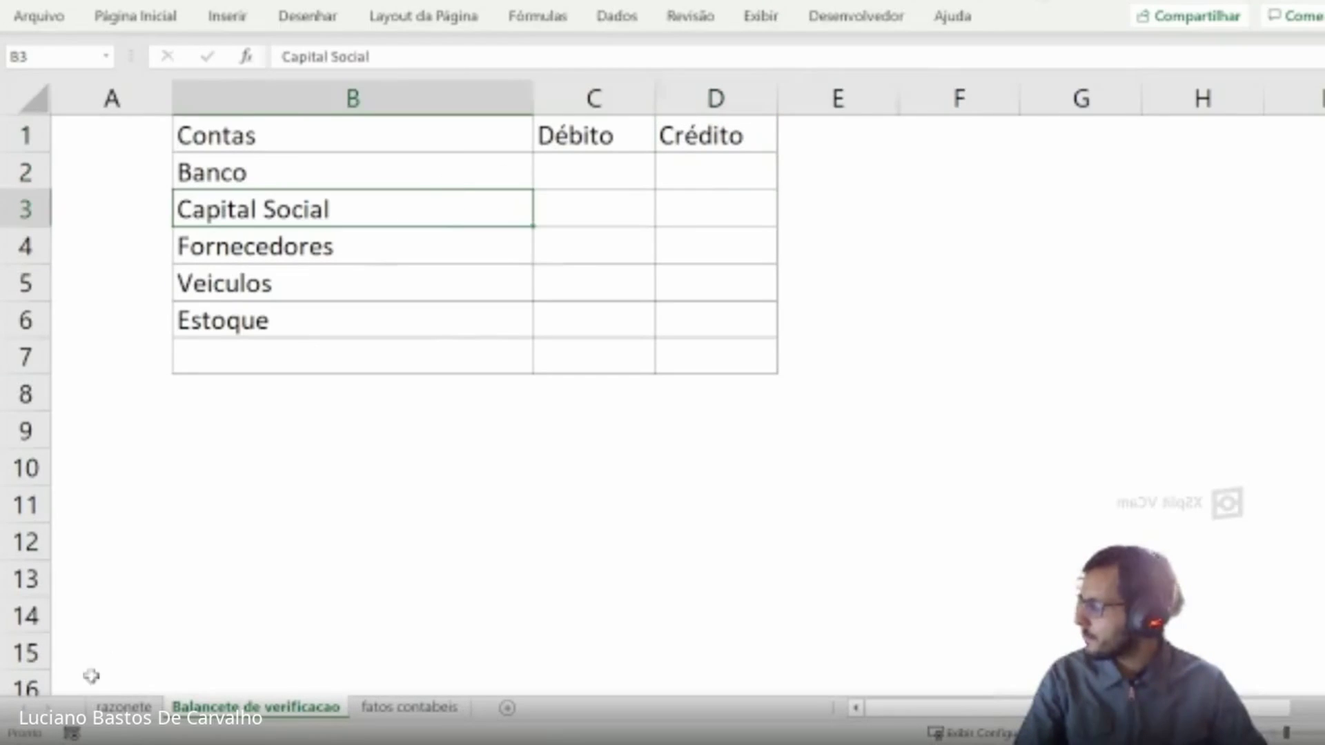
pyautogui.click(124, 706)
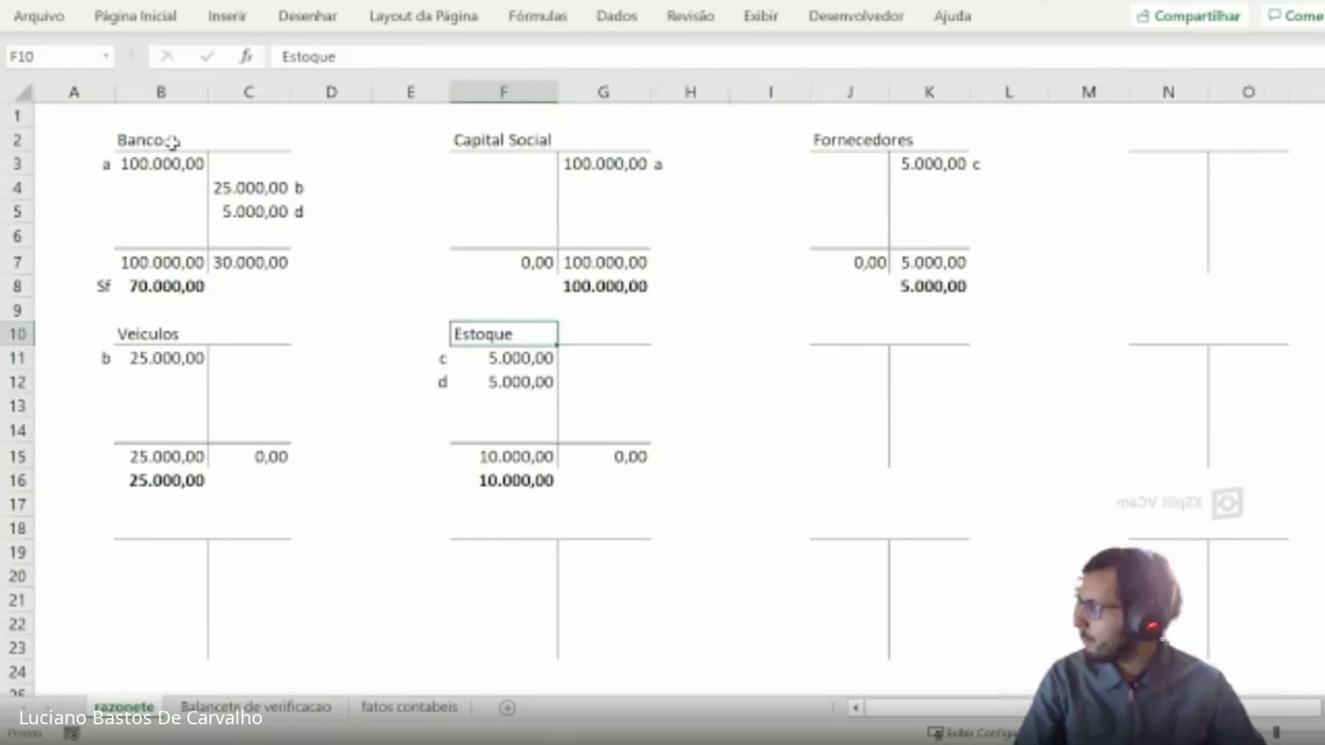
pyautogui.click(162, 266)
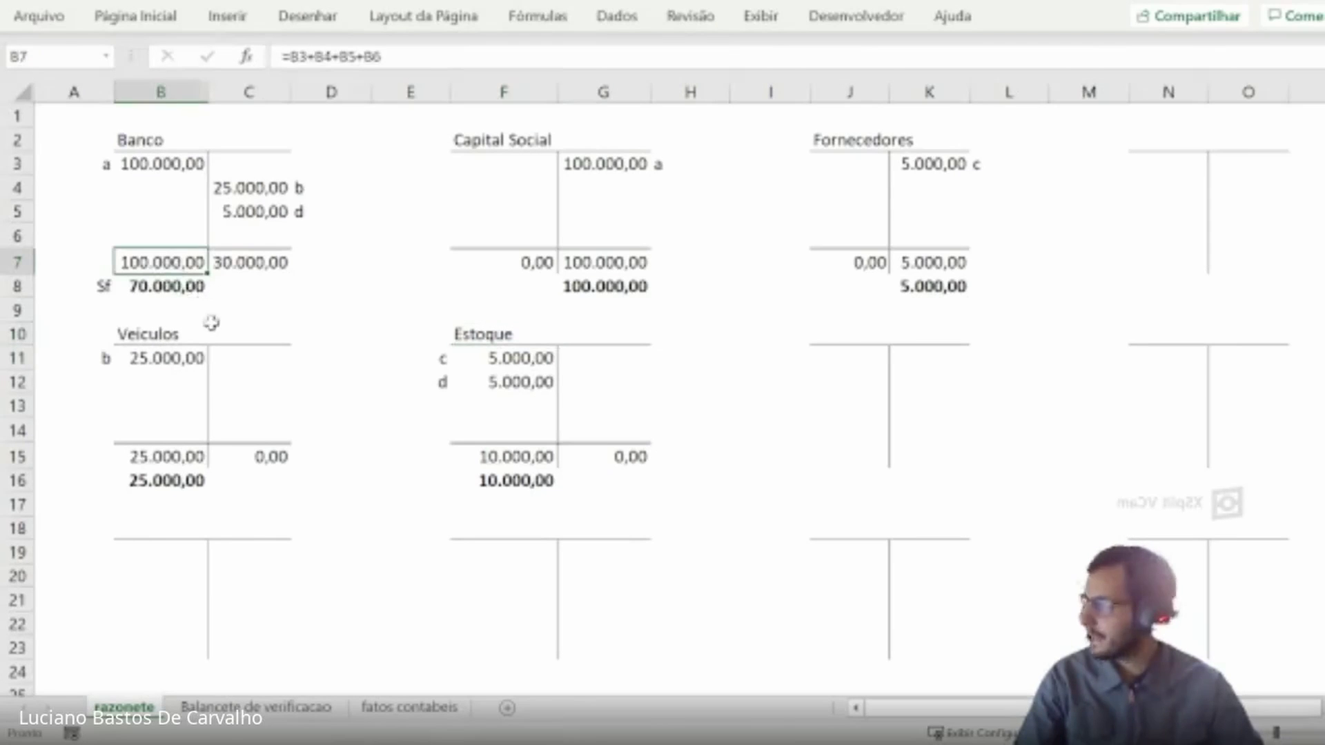
pyautogui.click(198, 294)
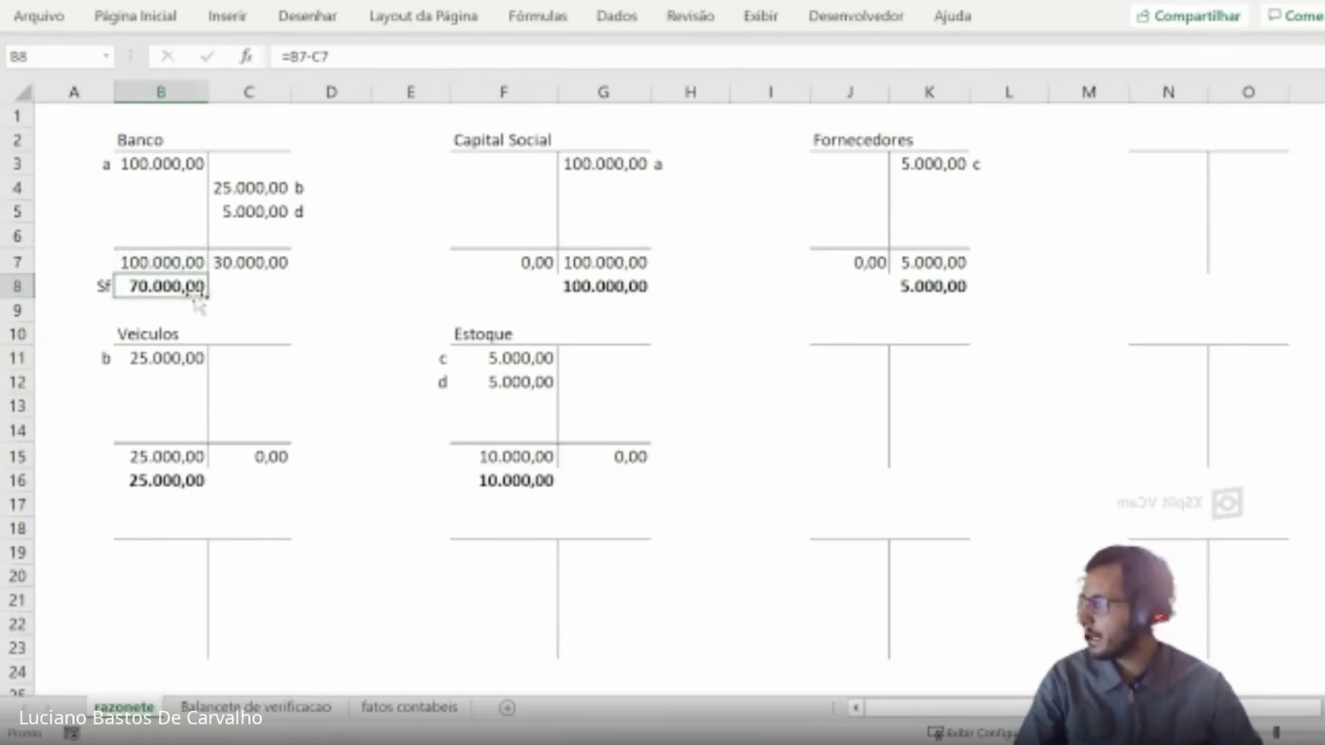
pyautogui.click(255, 706)
pyautogui.click(611, 167)
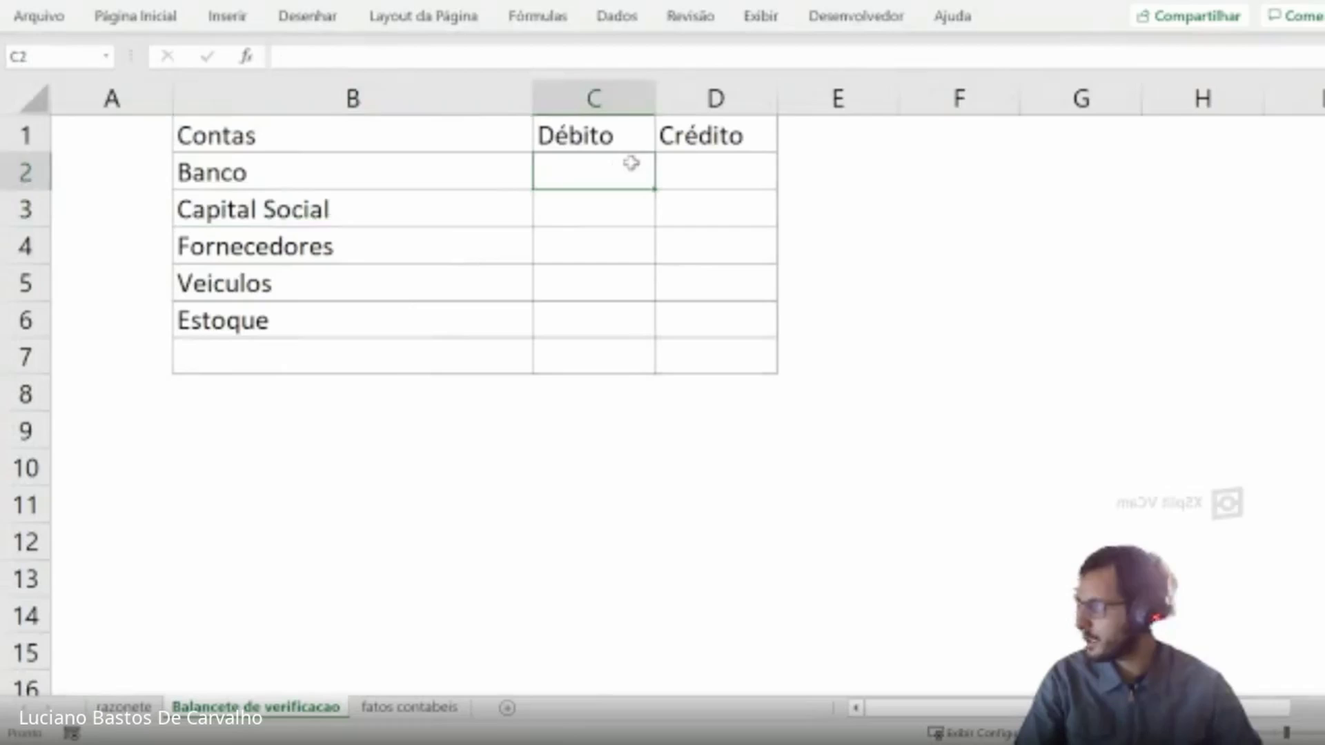
pyautogui.write('700')
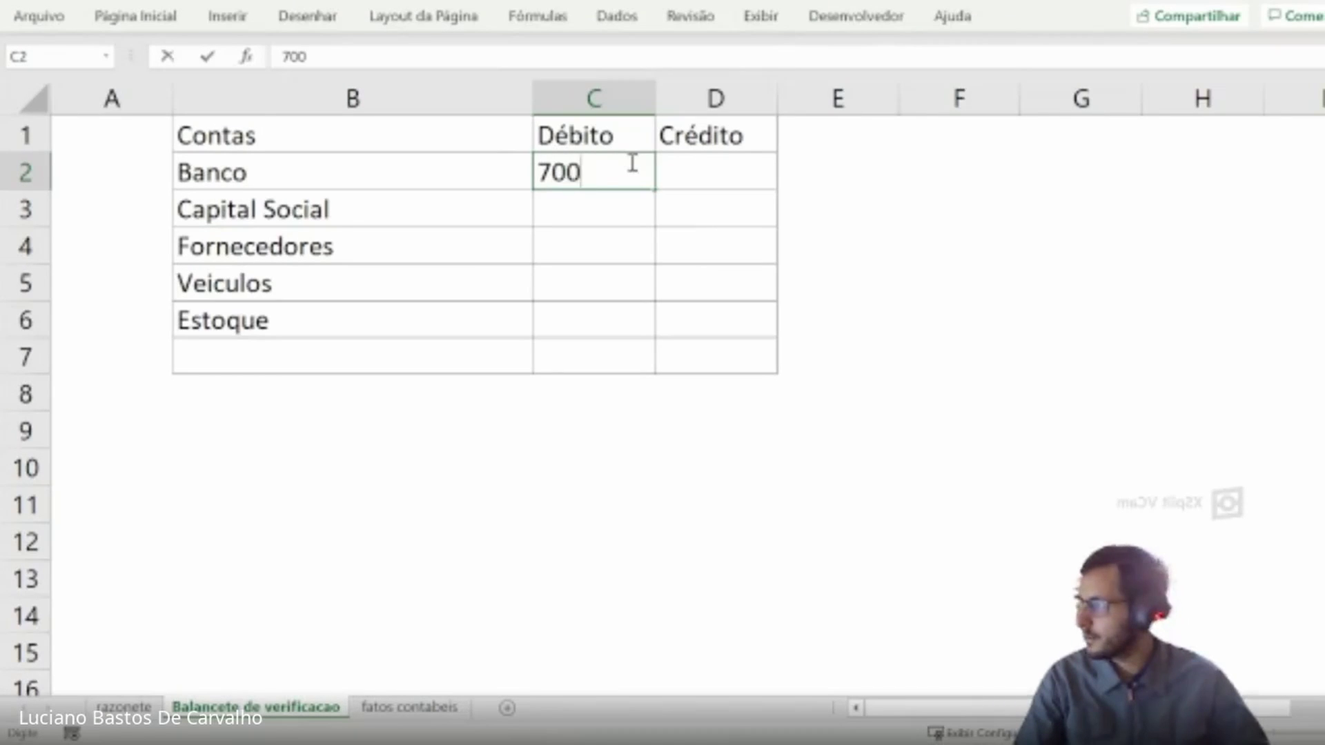
pyautogui.press('Return')
# - Format the Banco debit in C2 as currency and widen columns C and D to fit such amounts
pyautogui.click(631, 160)
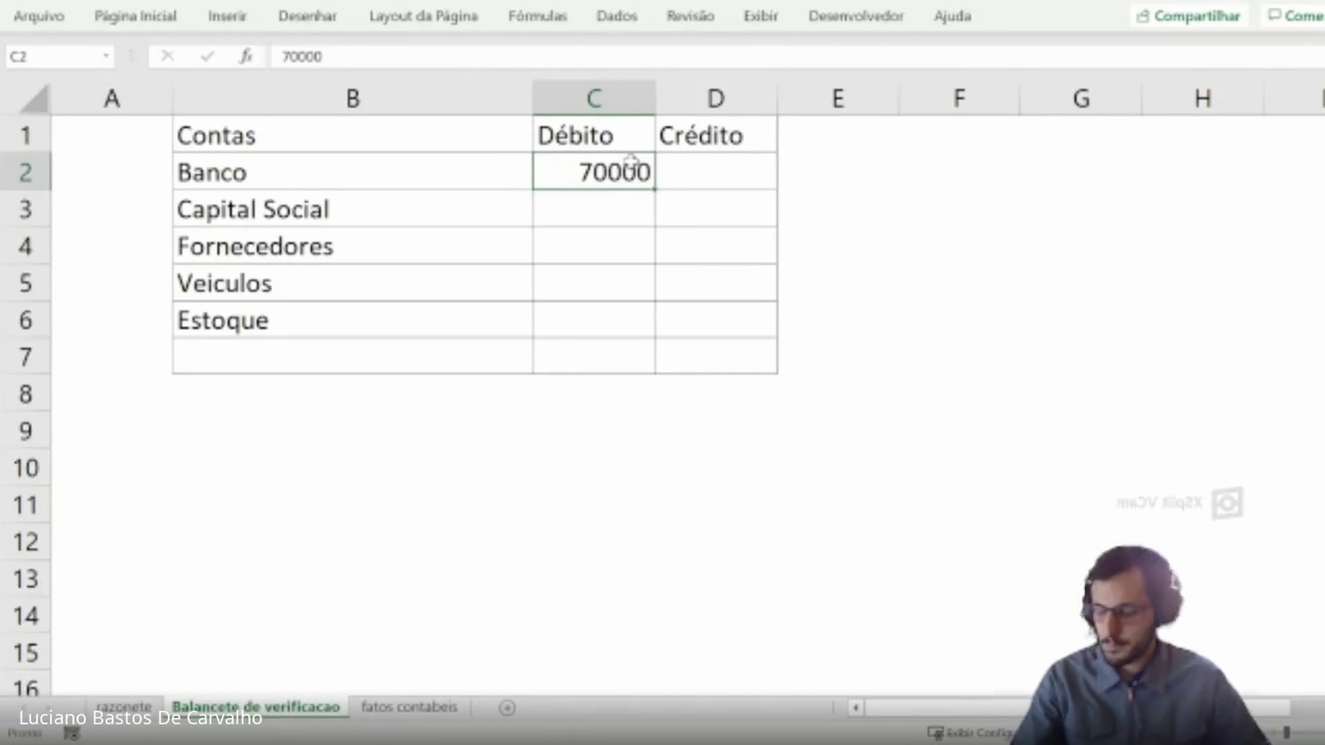
pyautogui.hotkey('ctrl', 'shift', '4')
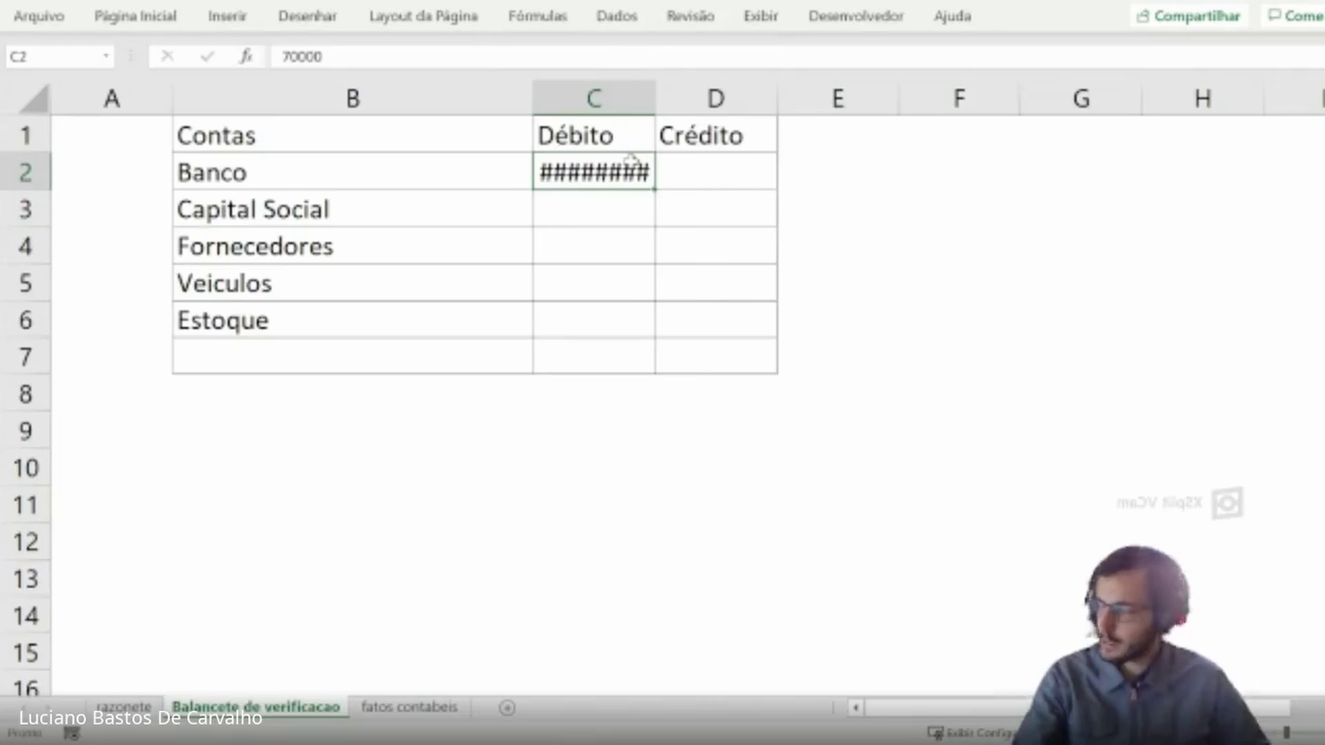
pyautogui.moveTo(821, 102); pyautogui.dragTo(863, 100)
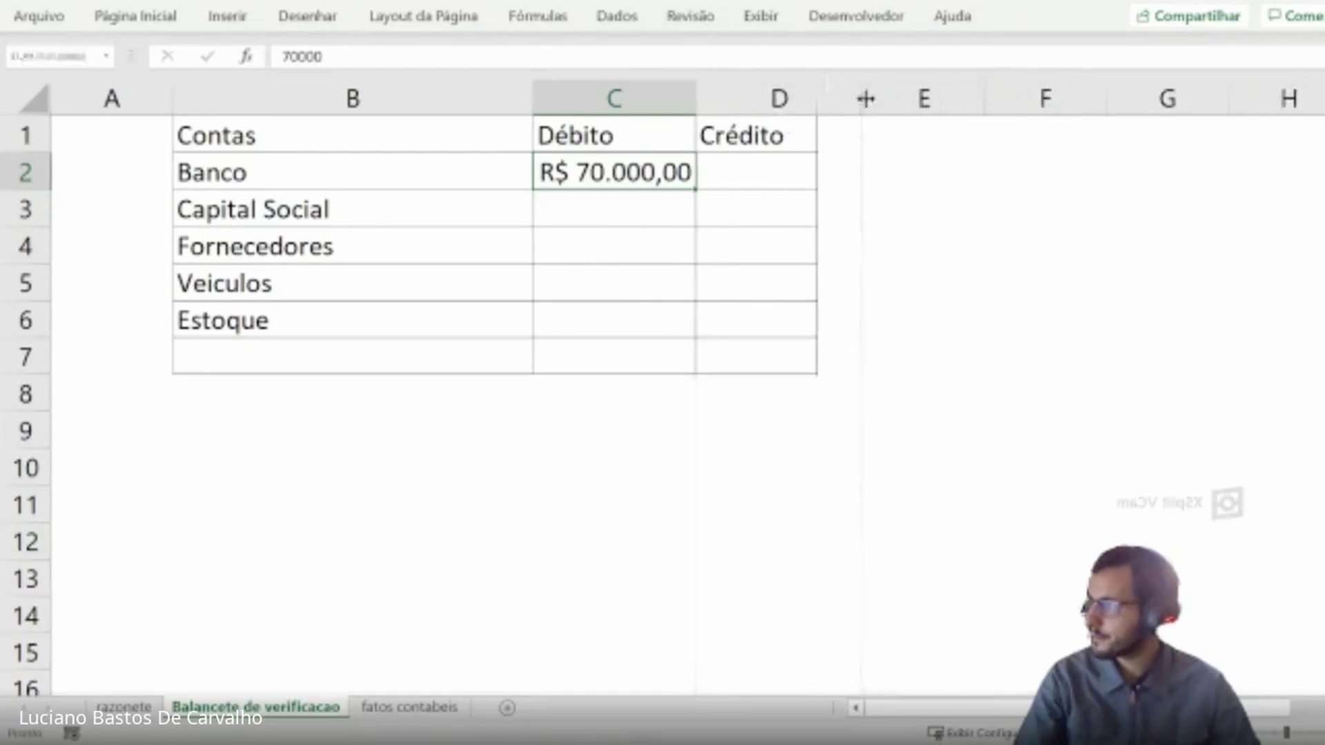
# - Look up Capital Social's final balance on the razonete sheet and enter 100000 as its credit in D3 of Balancete de verificacao
pyautogui.click(360, 212)
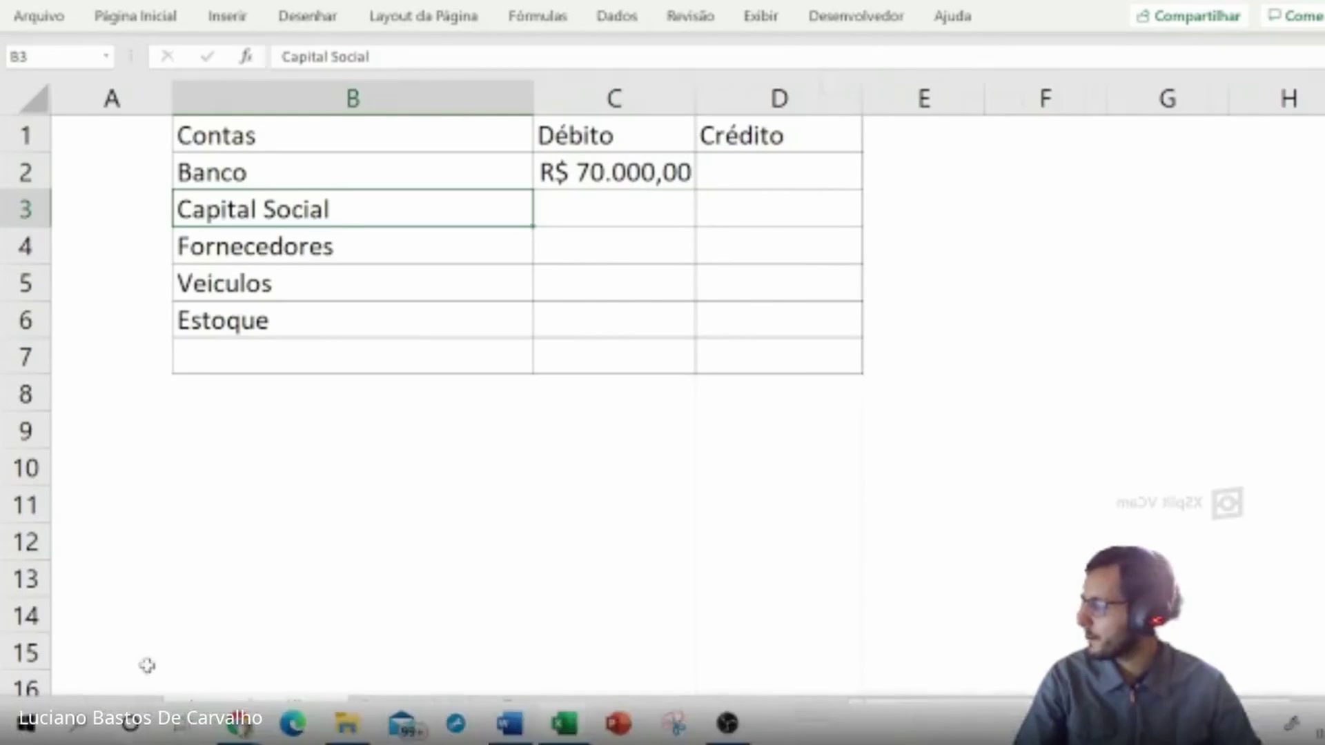
pyautogui.click(124, 706)
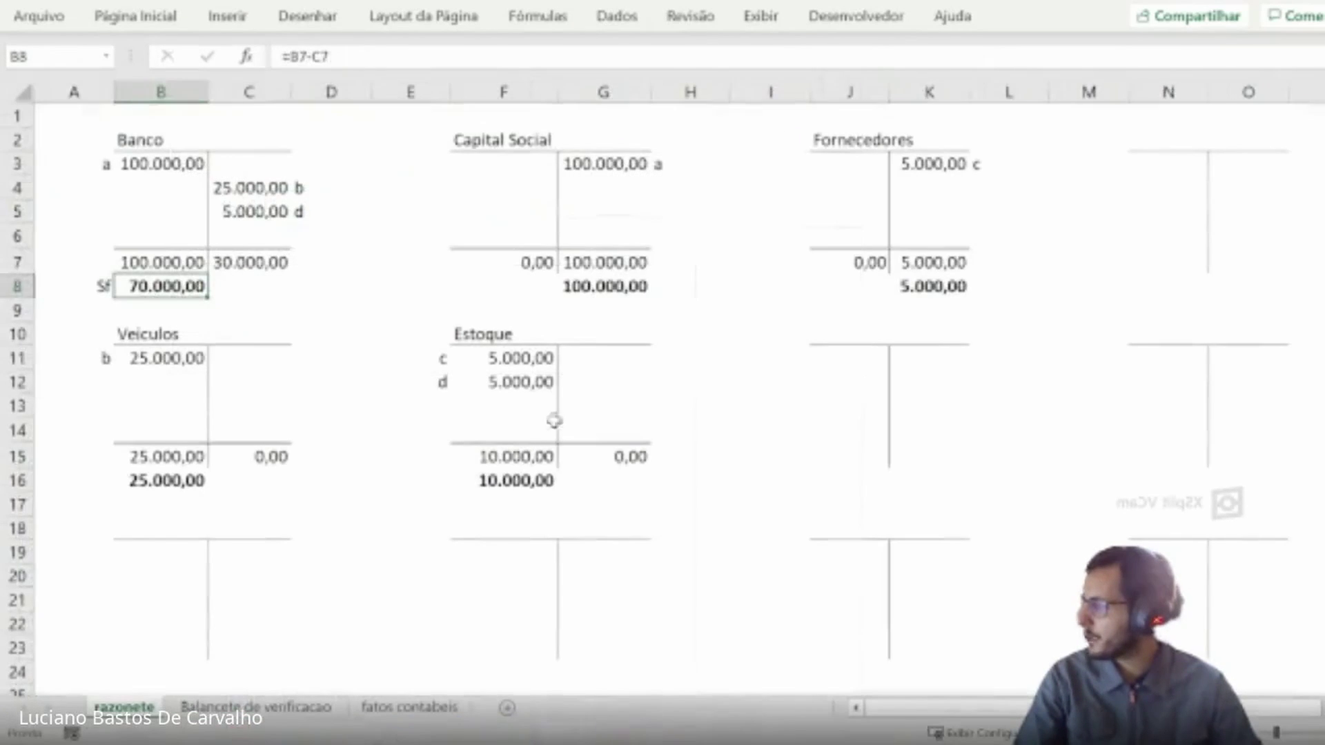
pyautogui.click(578, 282)
pyautogui.hotkey('ctrl', 'pagedown')
pyautogui.click(759, 205)
pyautogui.write('100')
pyautogui.press('Return')
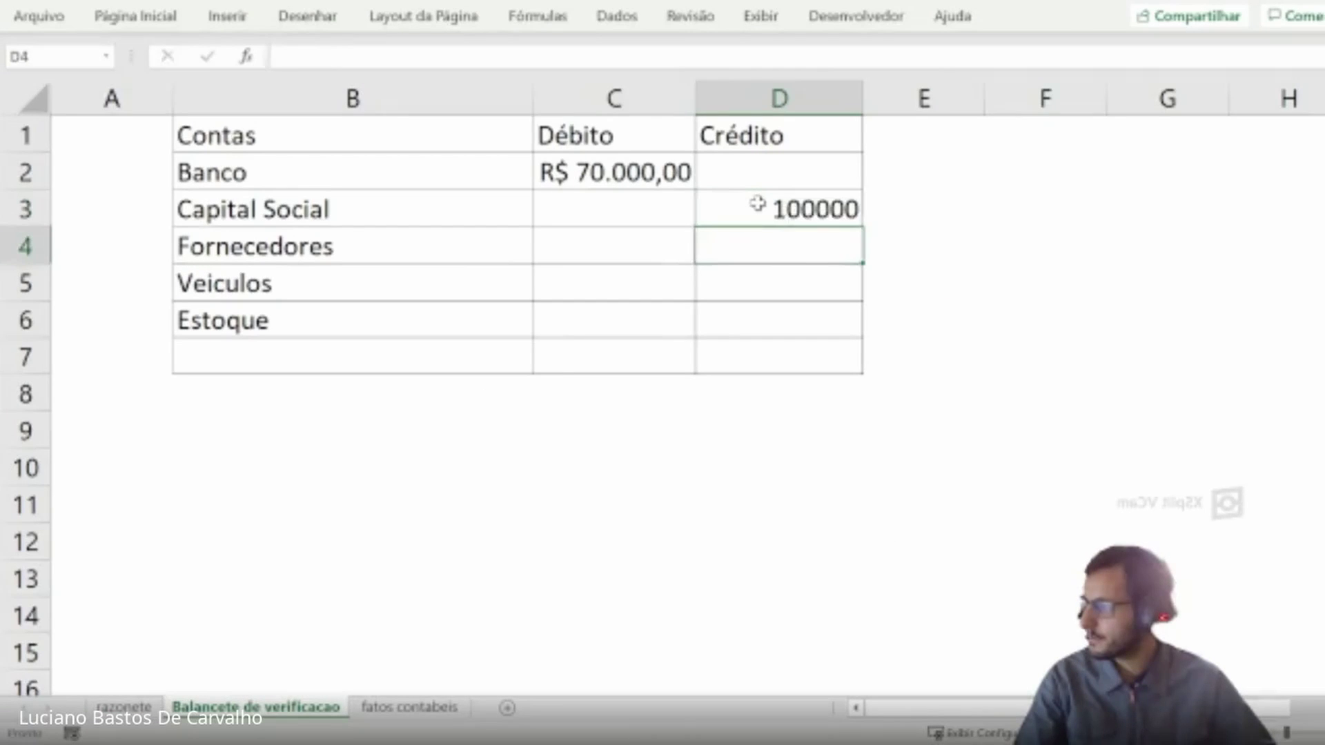
# - Format the Capital Social credit in D3 as currency and fit column D to its contents
pyautogui.click(757, 204)
pyautogui.hotkey('ctrl', 'shift', '4')
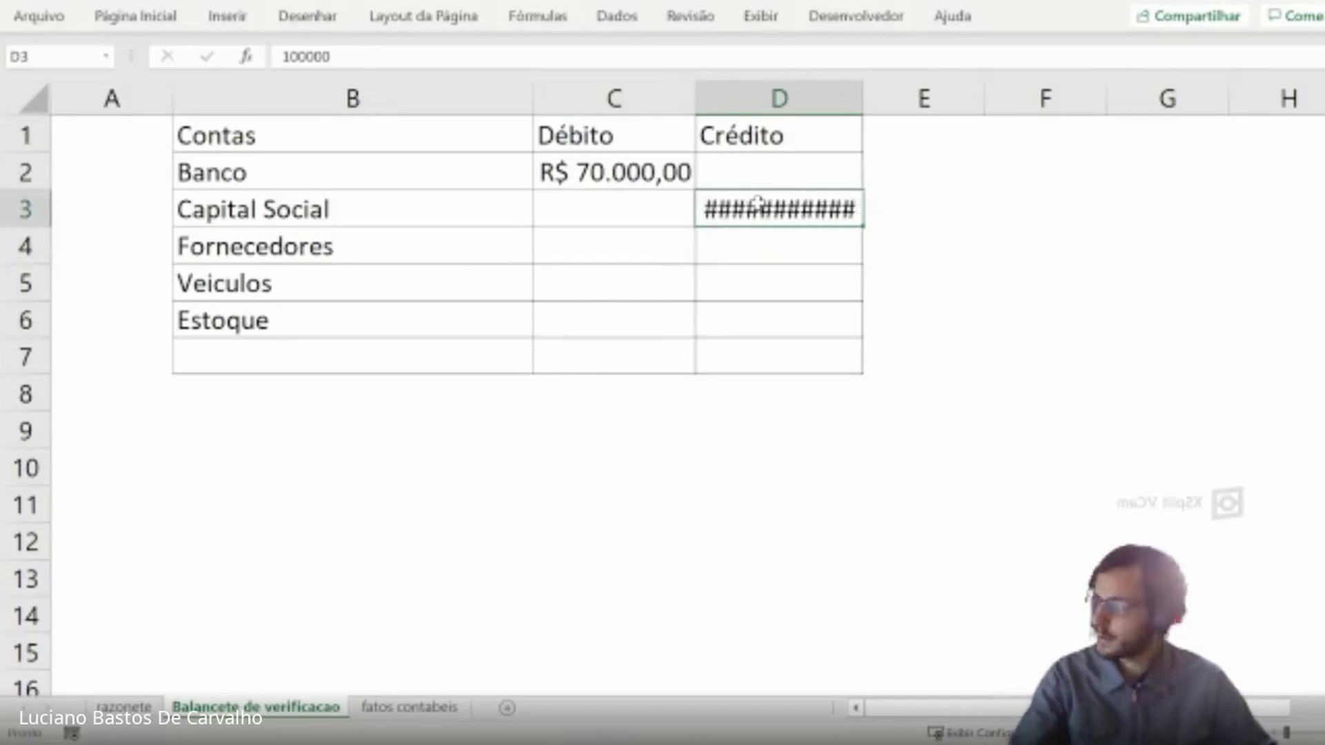
pyautogui.moveTo(863, 98); pyautogui.dragTo(865, 98)
pyautogui.doubleClick(865, 98)
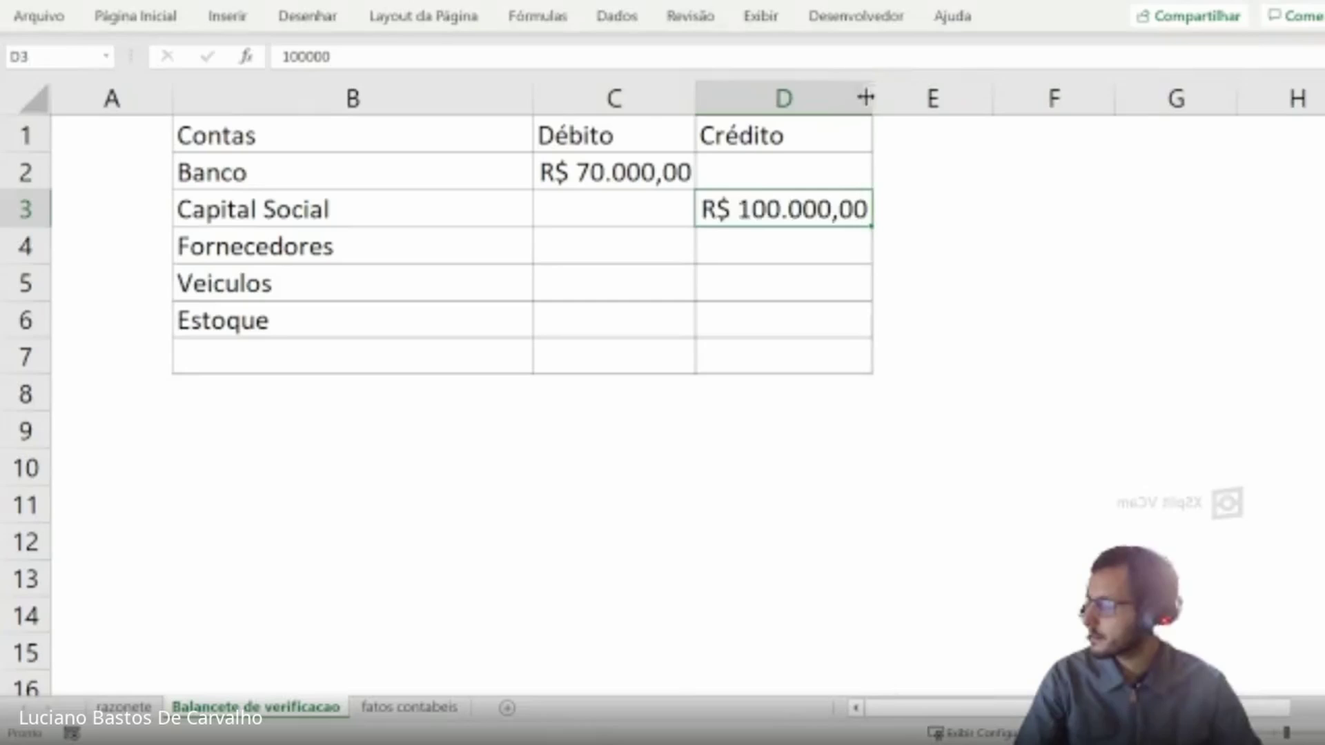
# - Examine the debit and credit sides of the Fornecedores razonete and its final balance
pyautogui.click(623, 256)
pyautogui.click(124, 707)
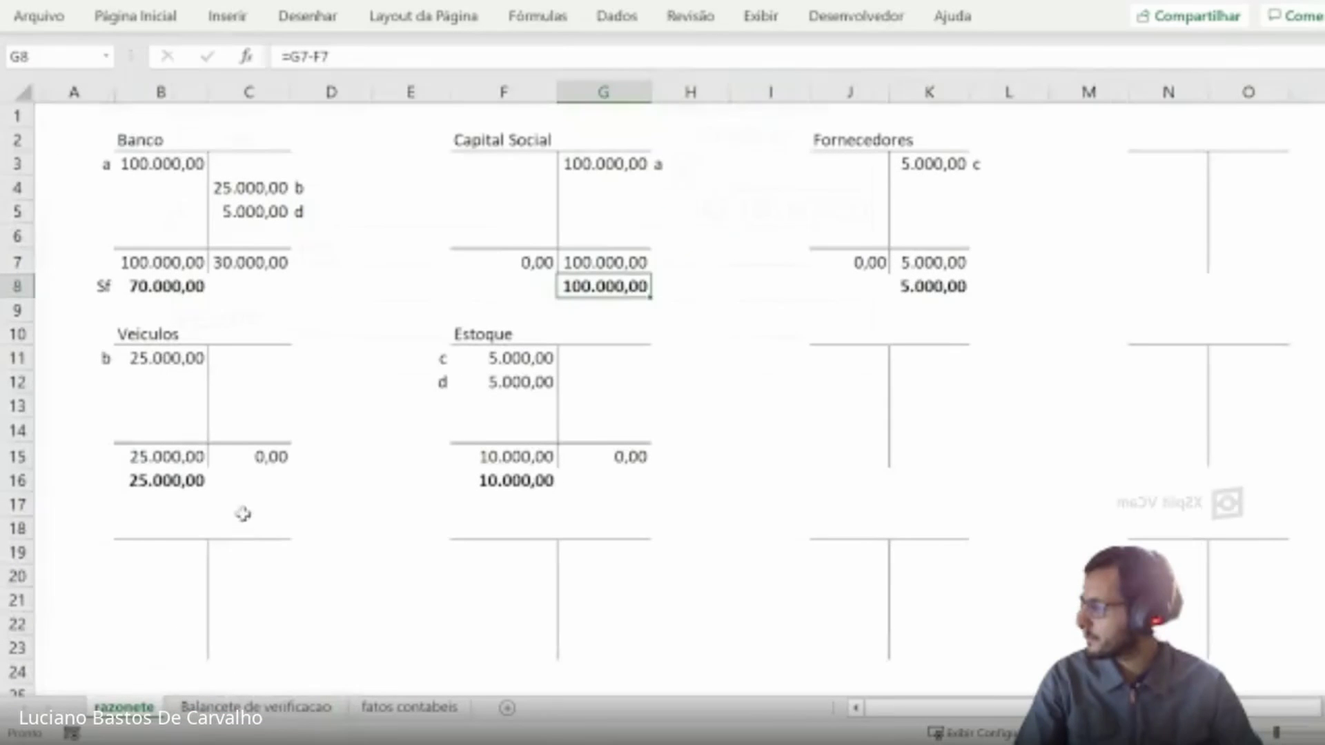
pyautogui.click(940, 281)
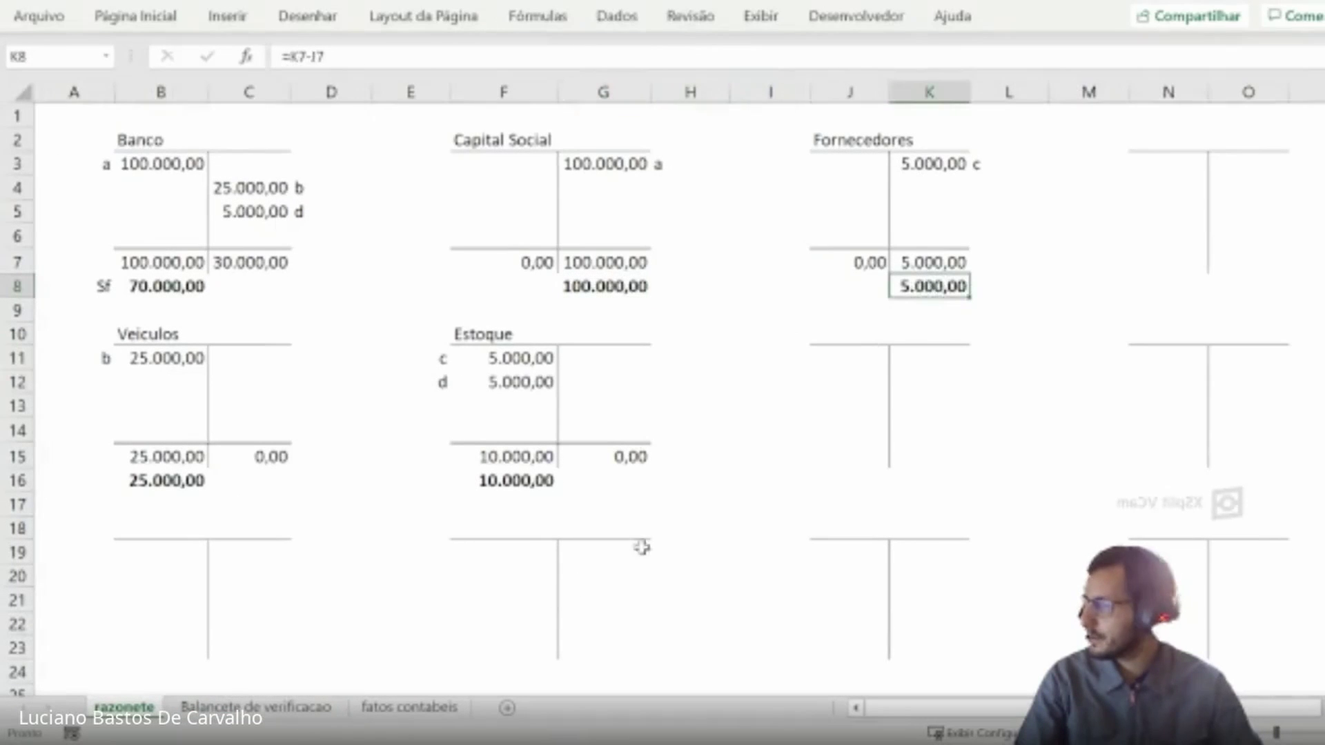
pyautogui.click(323, 707)
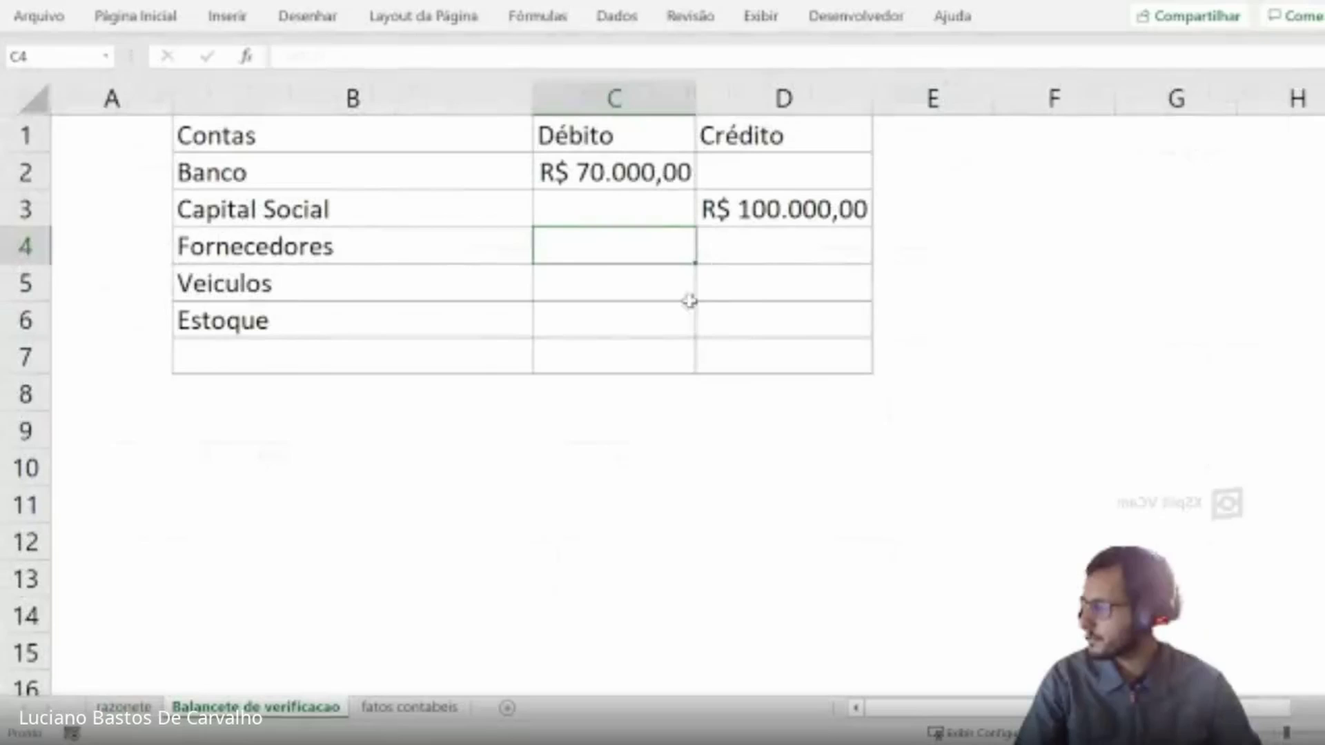
pyautogui.click(124, 707)
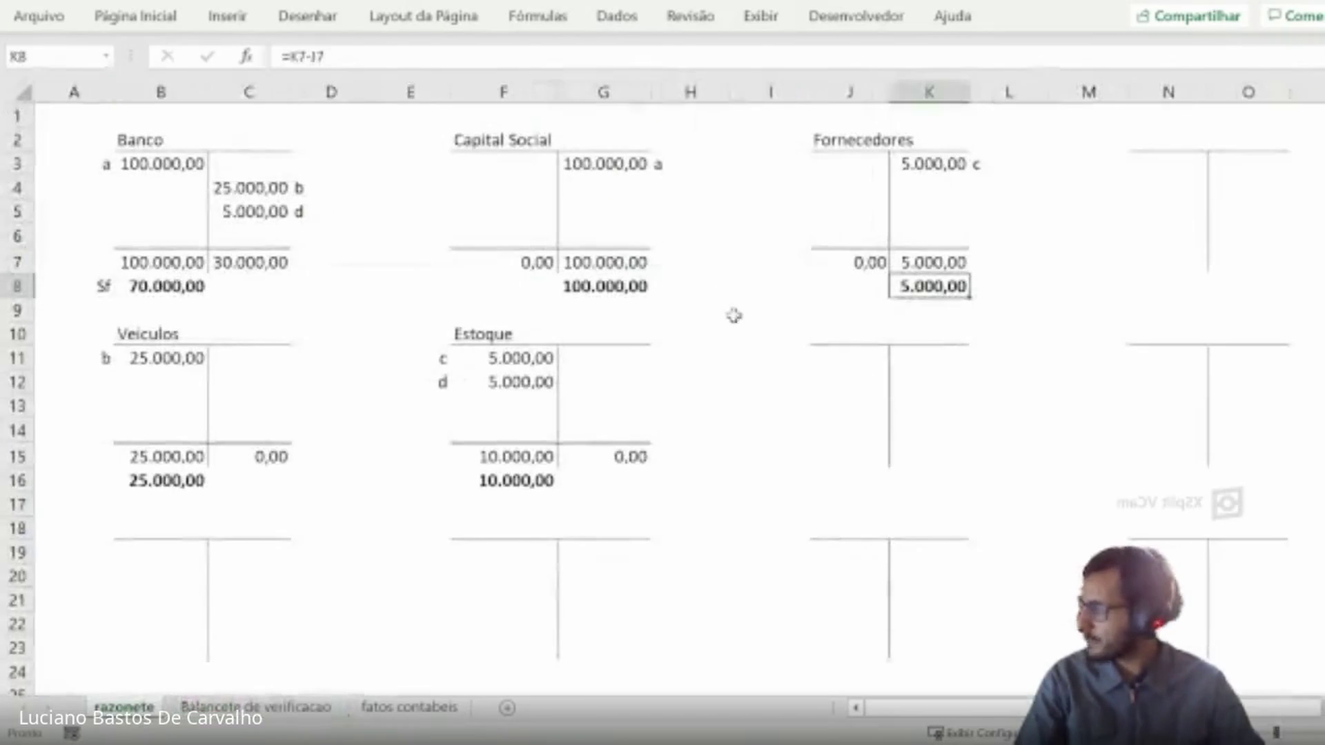
pyautogui.moveTo(928, 165); pyautogui.dragTo(932, 312)
pyautogui.moveTo(850, 163); pyautogui.dragTo(855, 263)
pyautogui.click(921, 288)
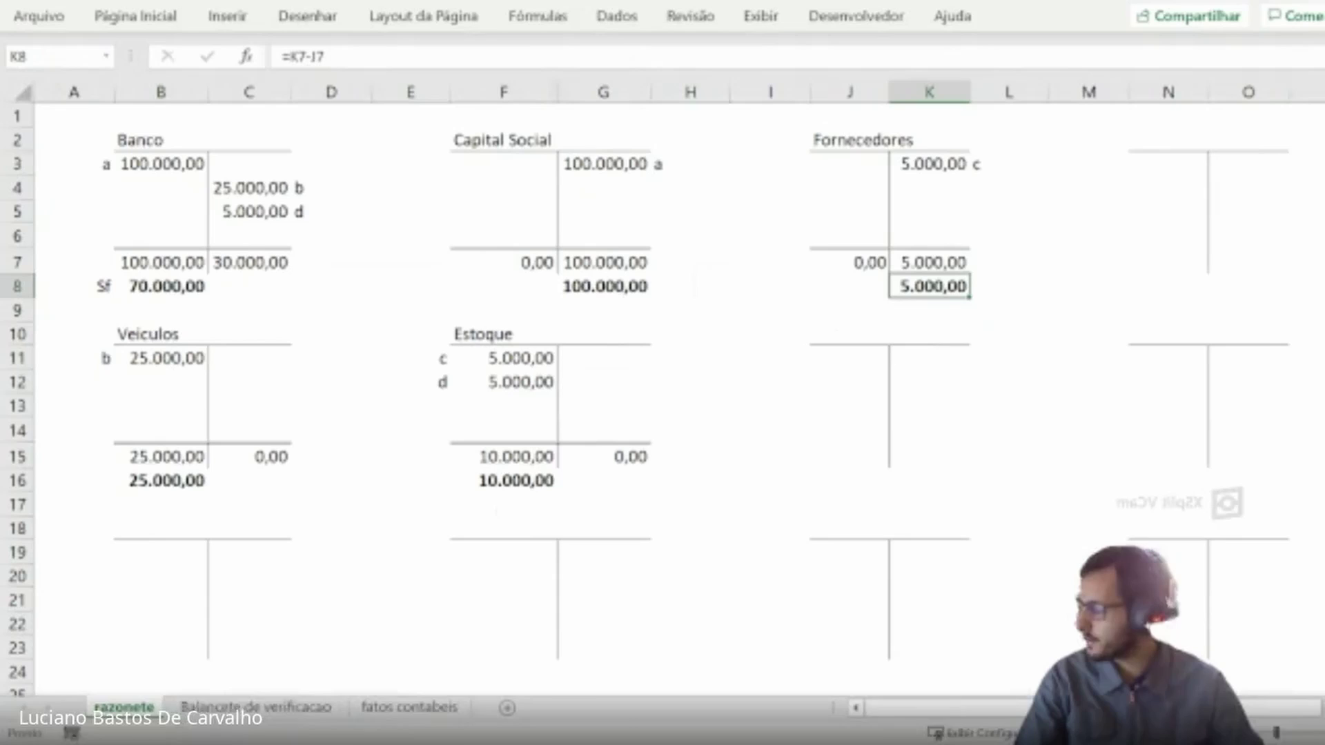
# - Enter 5.000 as the Fornecedores credit in D4 of Balancete de verificacao and format it as currency
pyautogui.click(255, 706)
pyautogui.click(778, 239)
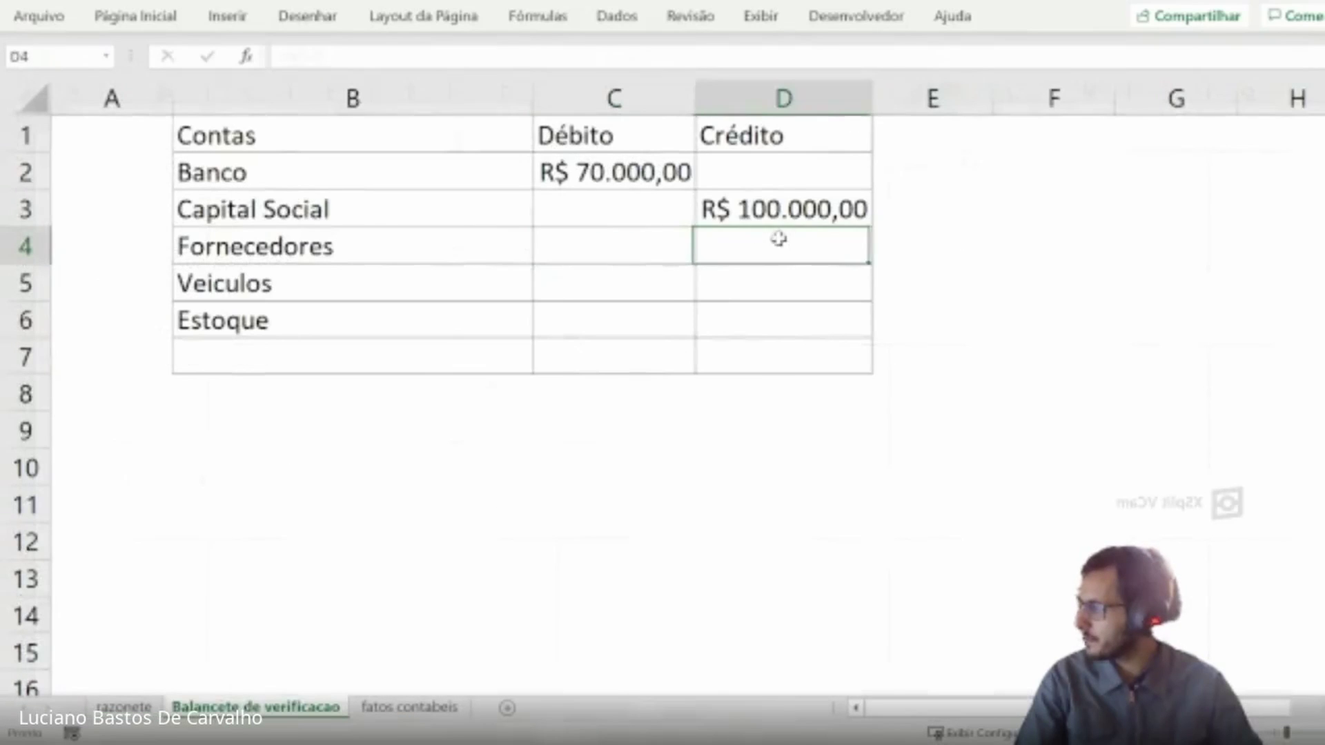
pyautogui.write('5.000')
pyautogui.press('Return')
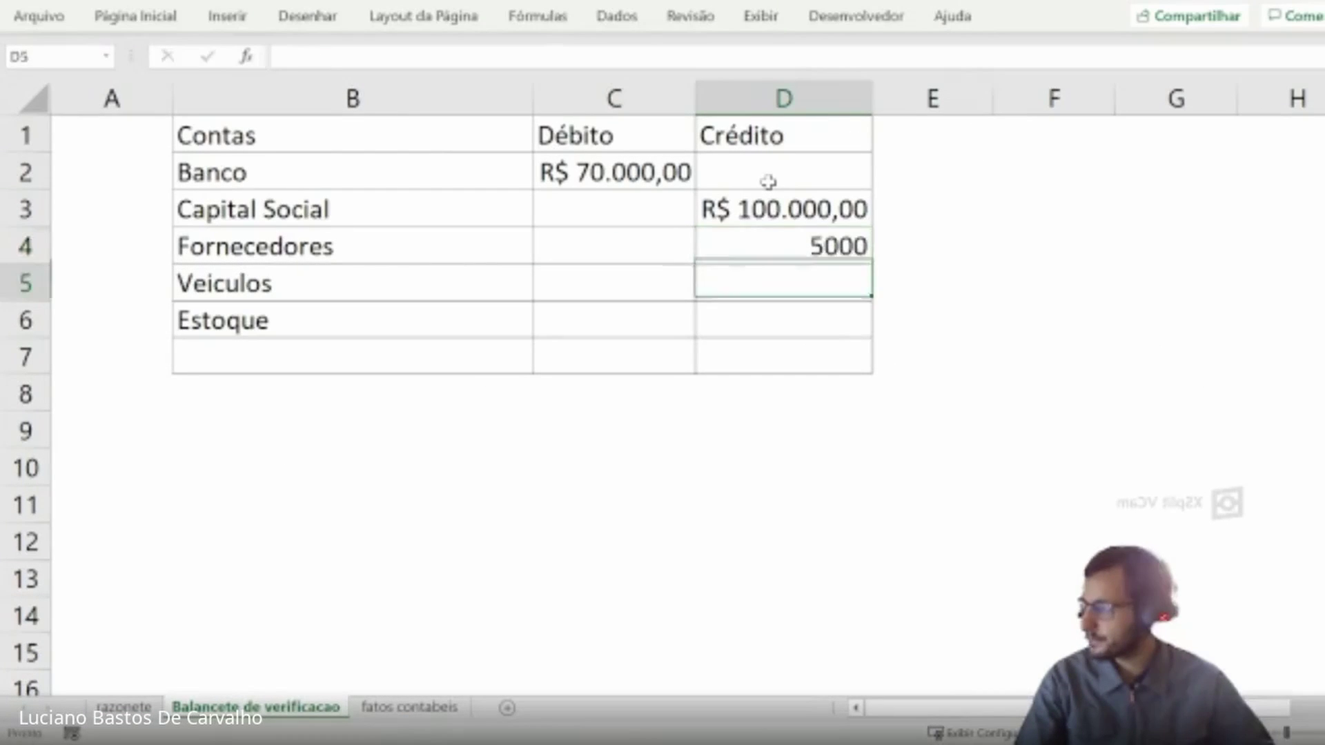
pyautogui.press('Up')
pyautogui.hotkey('ctrl', 'shift', '4')
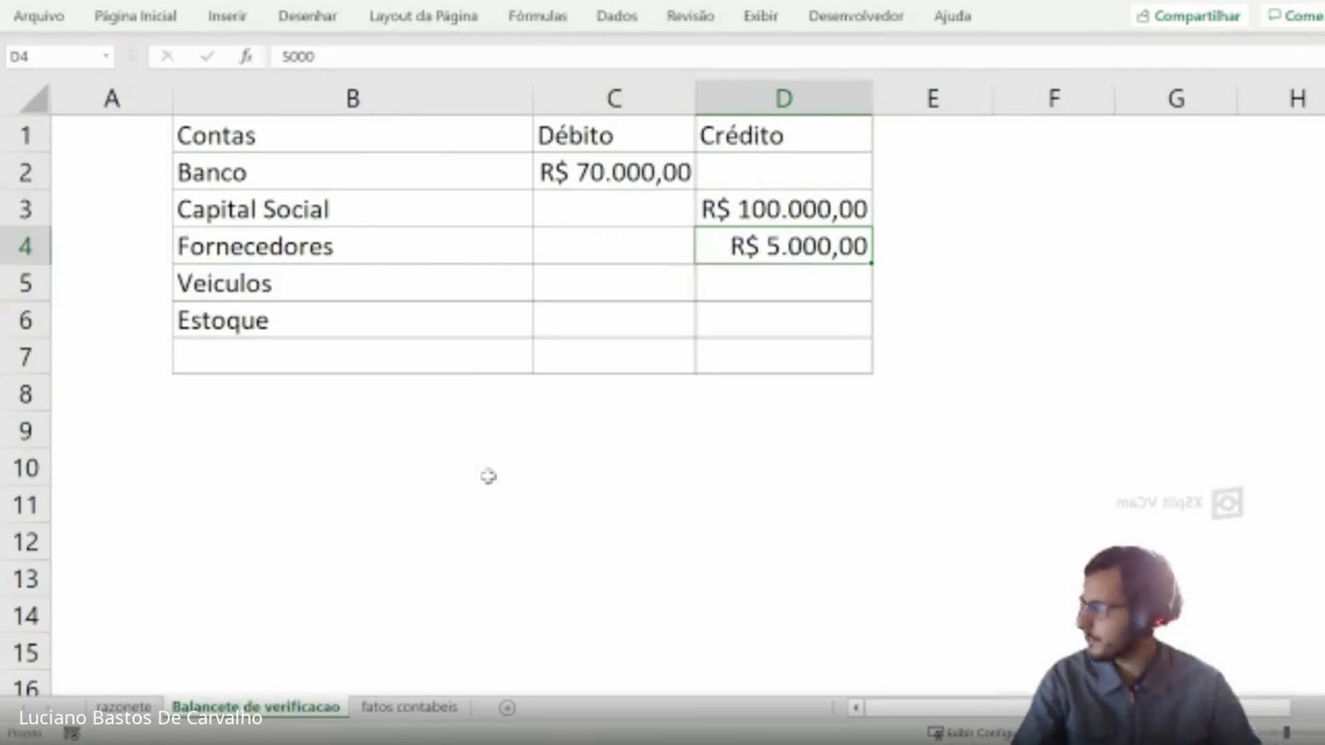
# - Look up the Veiculos final balance on the razonete sheet and enter 25000 as its debit in C5, formatted as currency
pyautogui.click(141, 706)
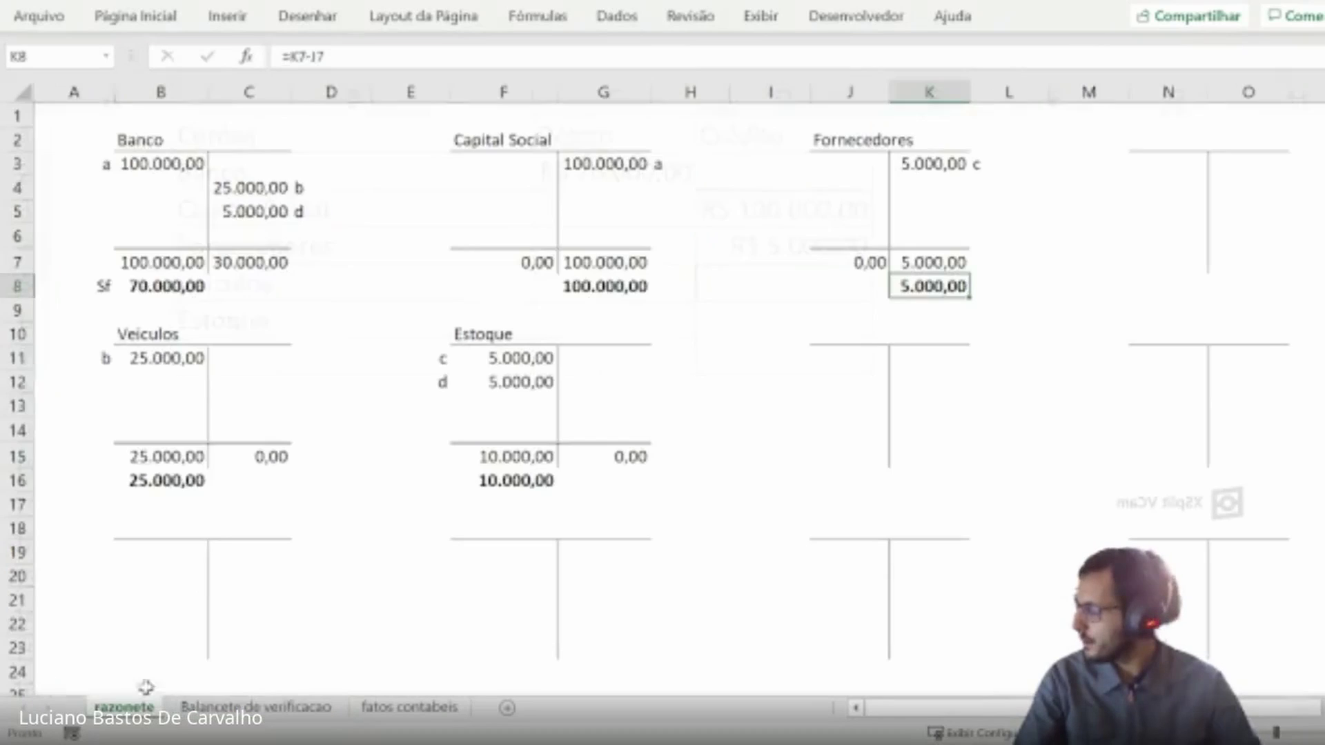
pyautogui.click(180, 477)
pyautogui.click(255, 706)
pyautogui.click(598, 273)
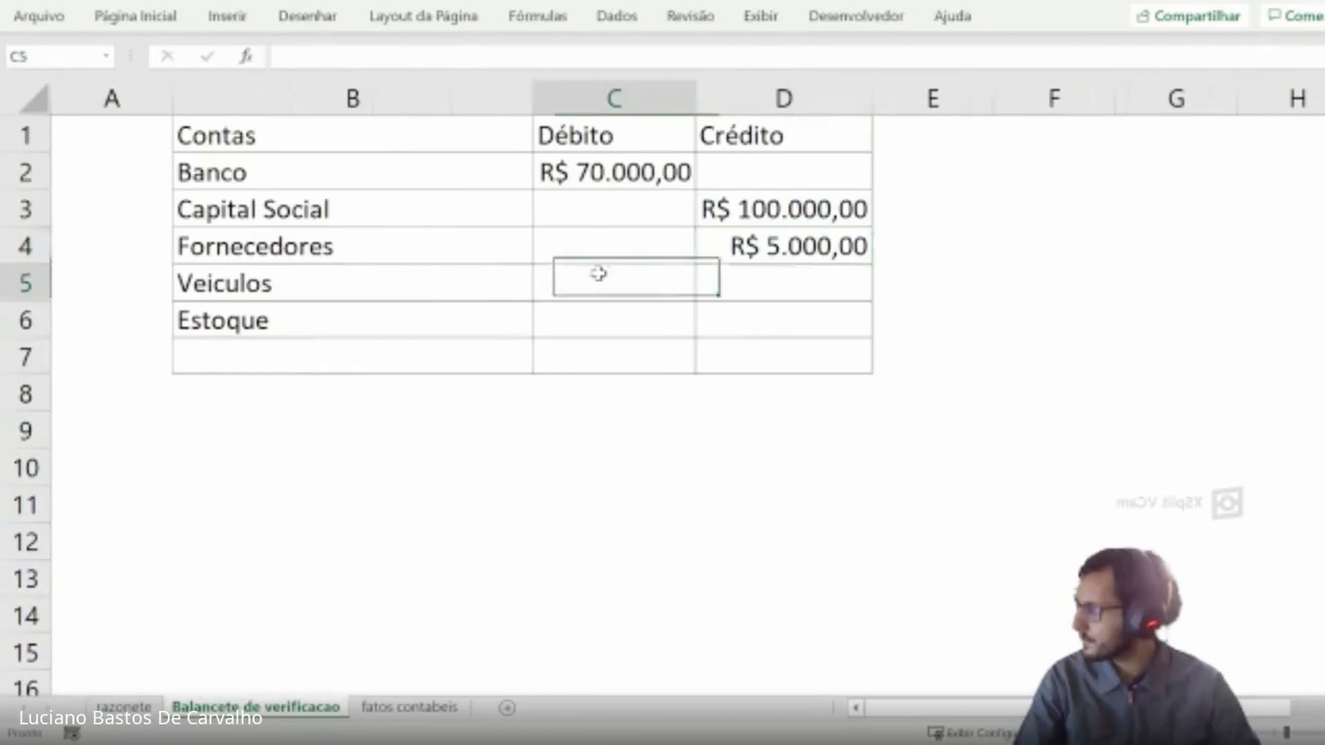
pyautogui.write('25000')
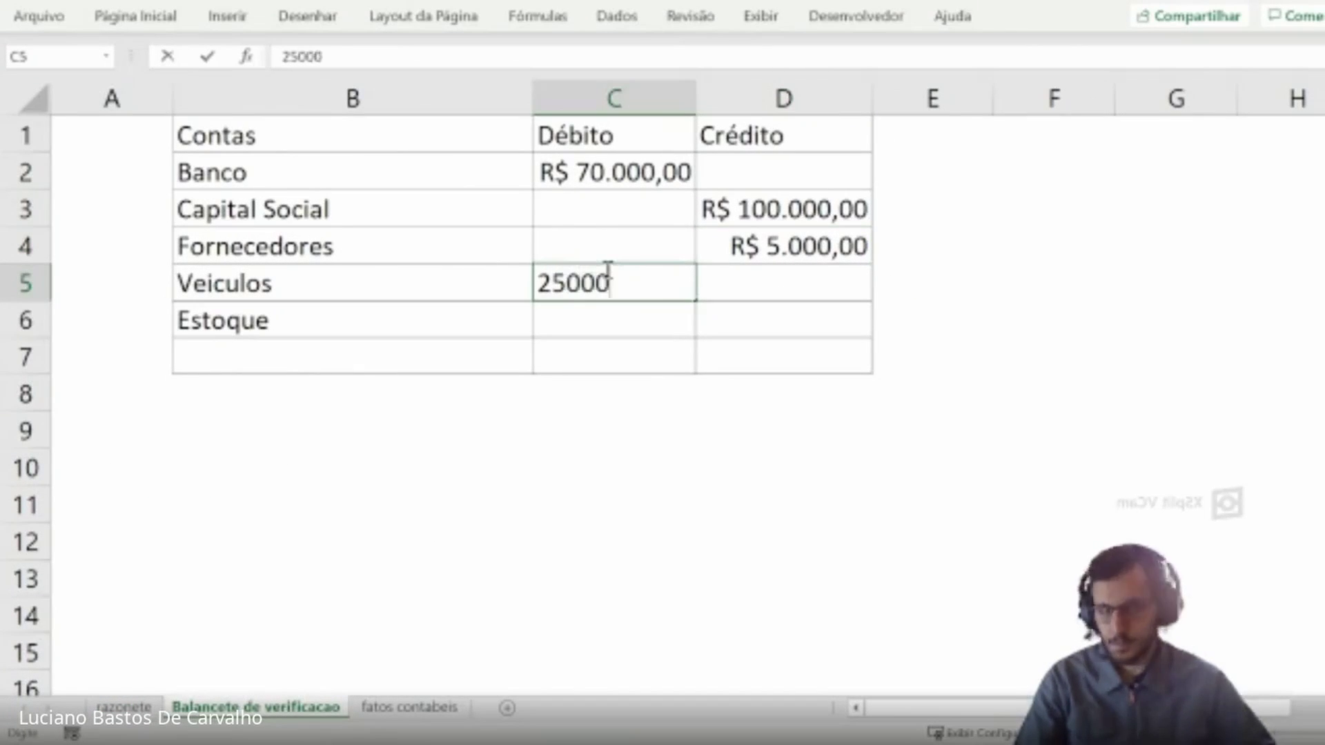
pyautogui.press('Return')
pyautogui.click(606, 269)
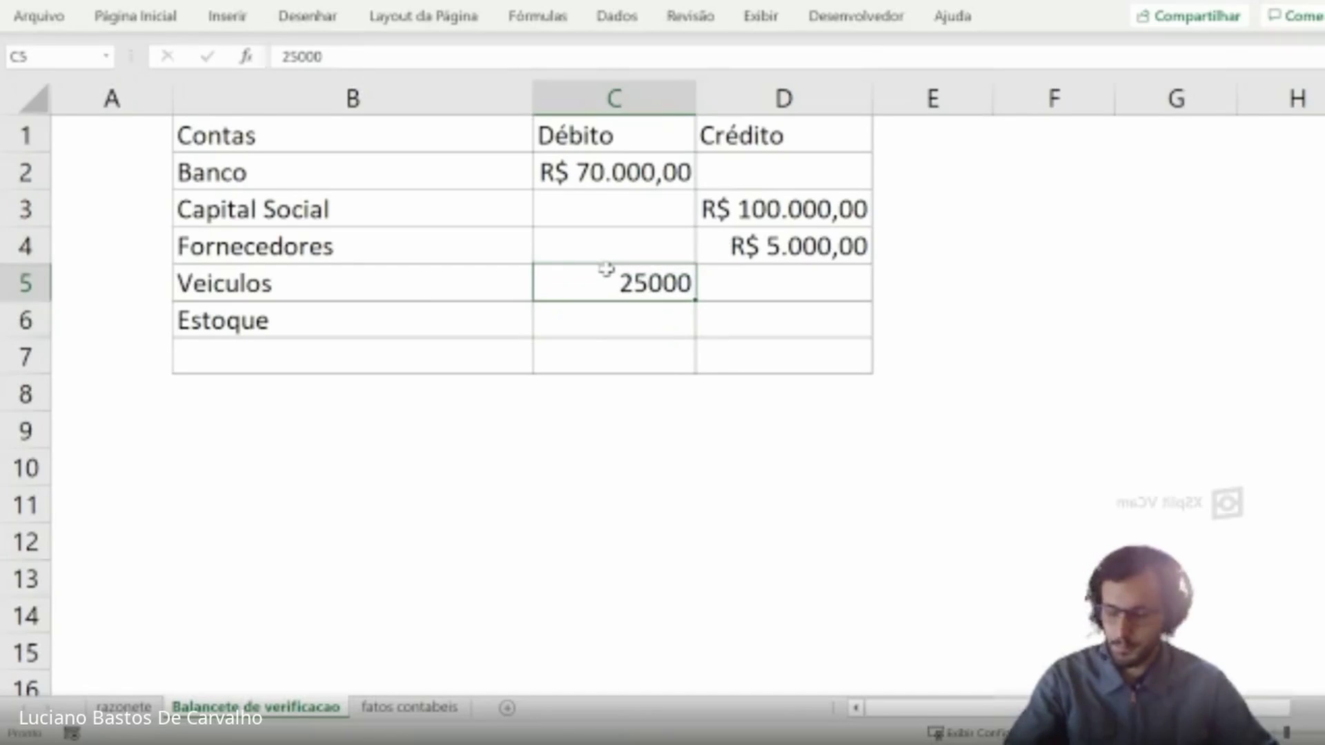
pyautogui.hotkey('ctrl', 'shift', '4')
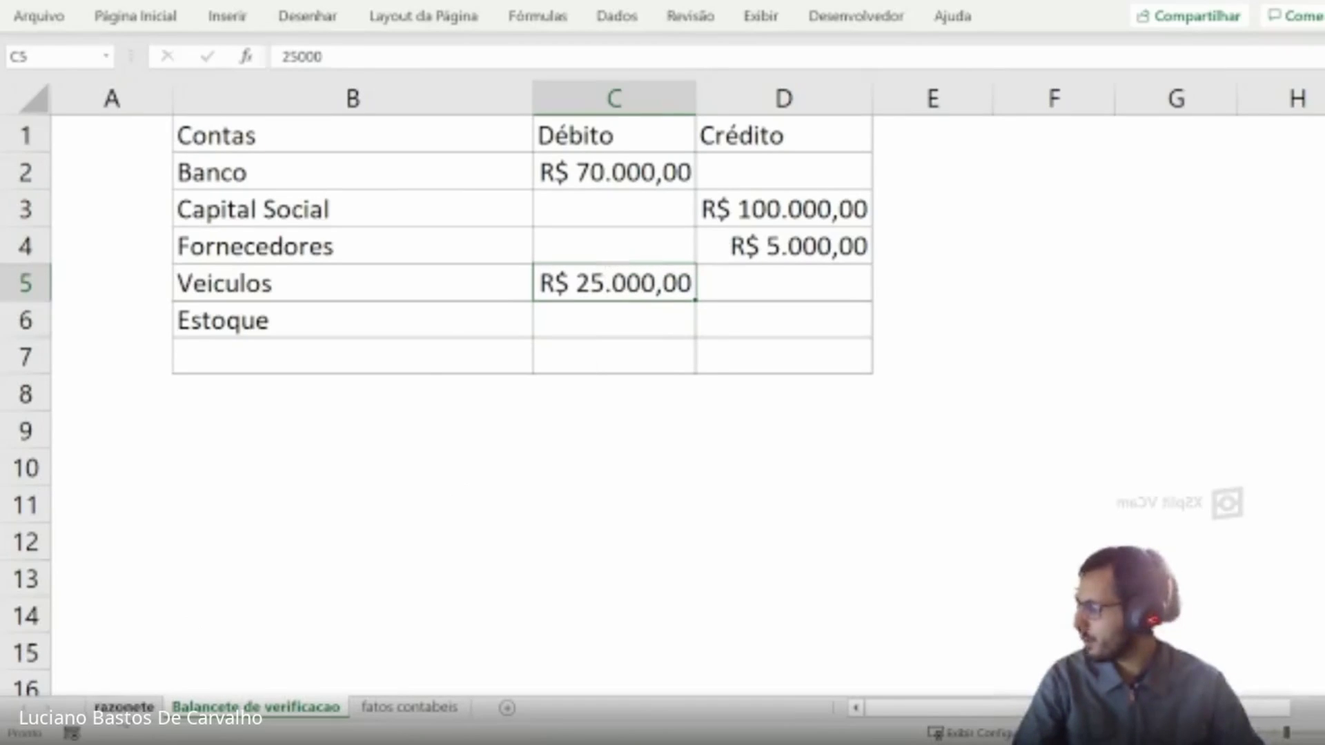
# - Look up the Estoque final balance on the razonete sheet and enter 10000 as its debit in C6, formatted as currency
pyautogui.click(124, 707)
pyautogui.click(545, 478)
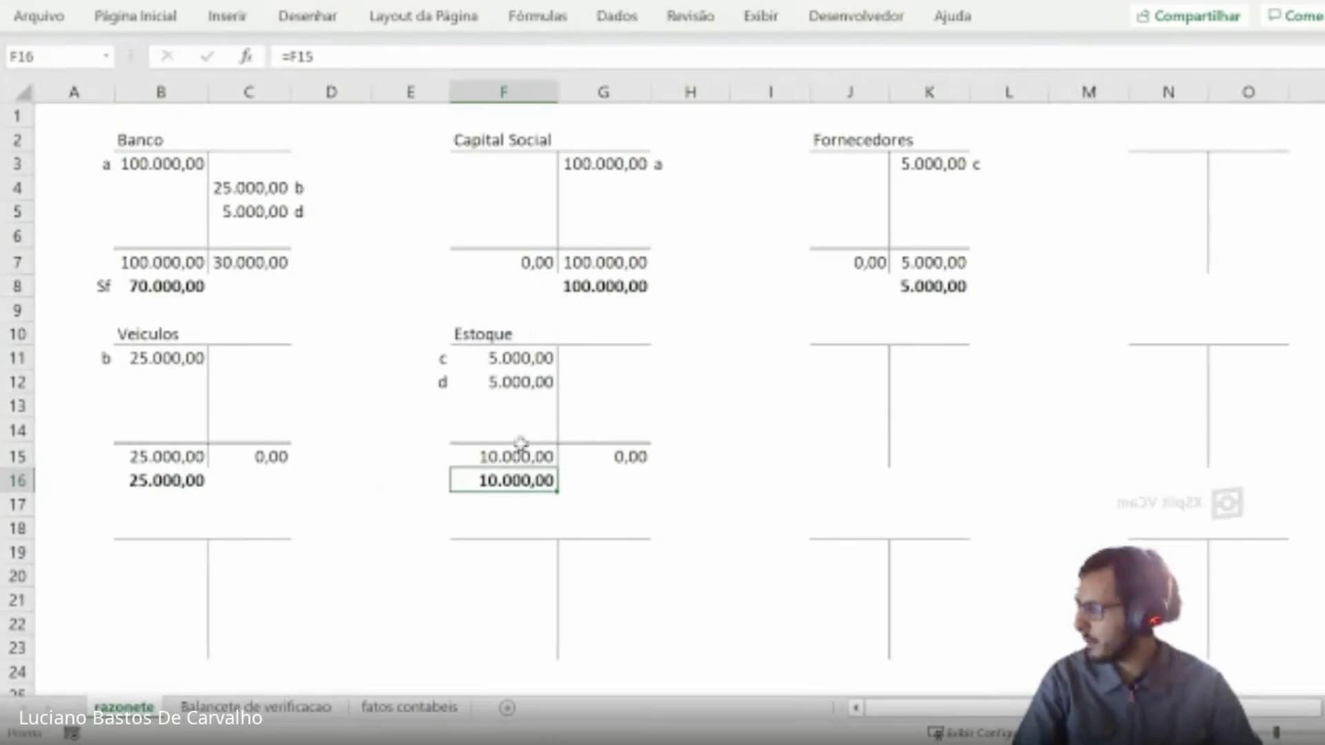
pyautogui.click(255, 706)
pyautogui.click(610, 321)
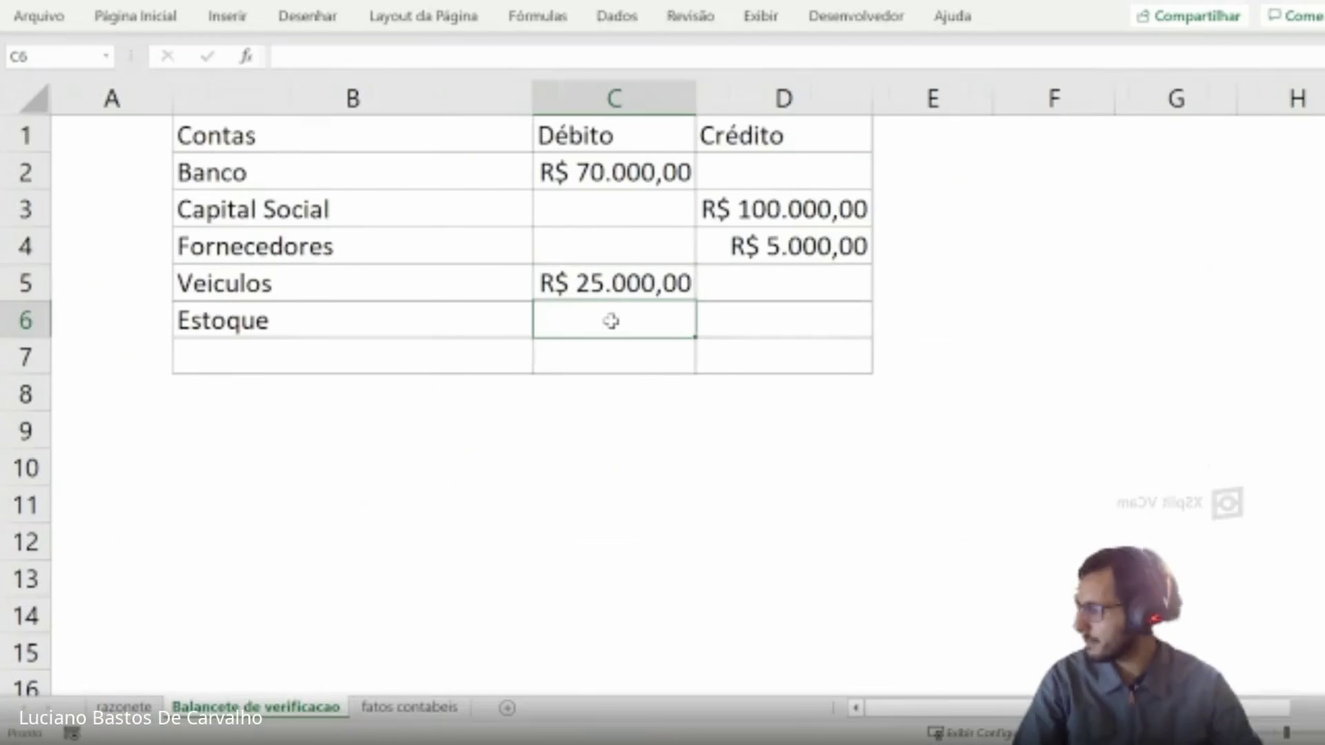
pyautogui.write('10000')
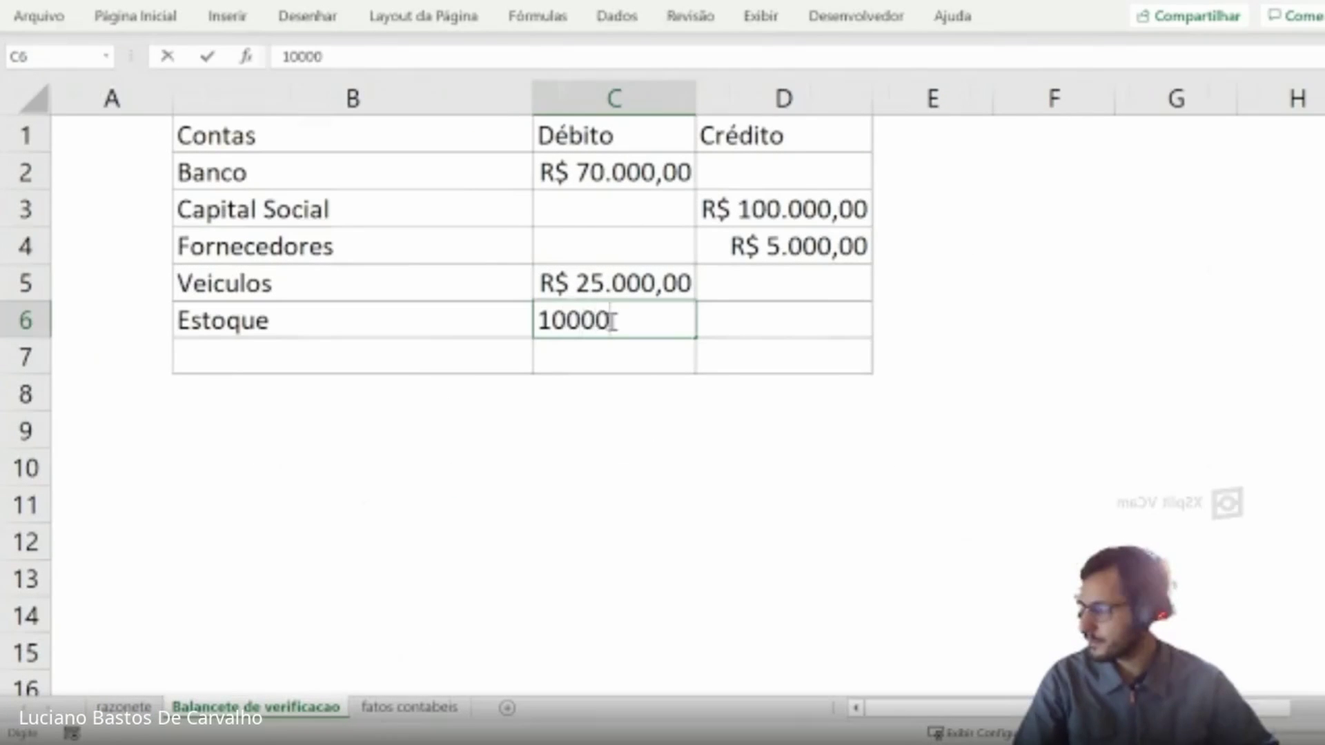
pyautogui.press('Return')
pyautogui.click(610, 320)
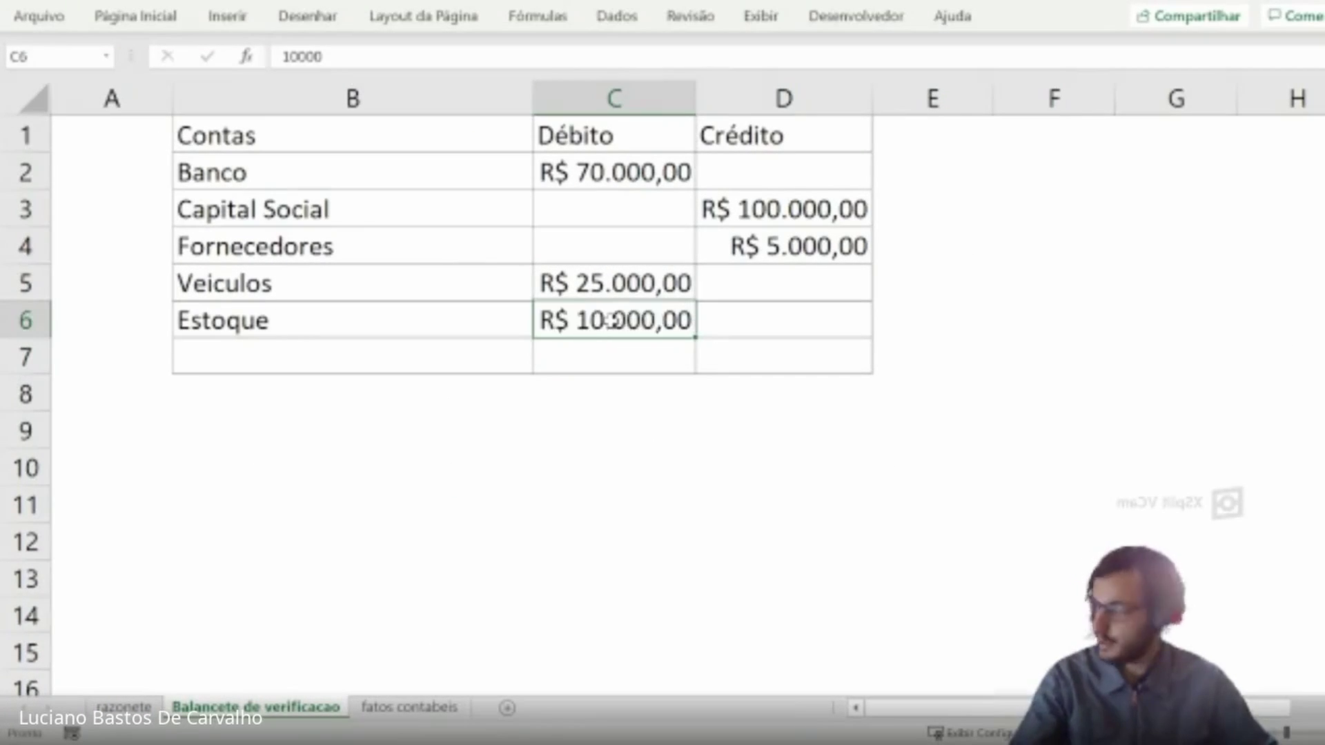
# - Label the totals row Saldo in B7
pyautogui.press('Return')
pyautogui.press('Left')
pyautogui.write('Saldo')
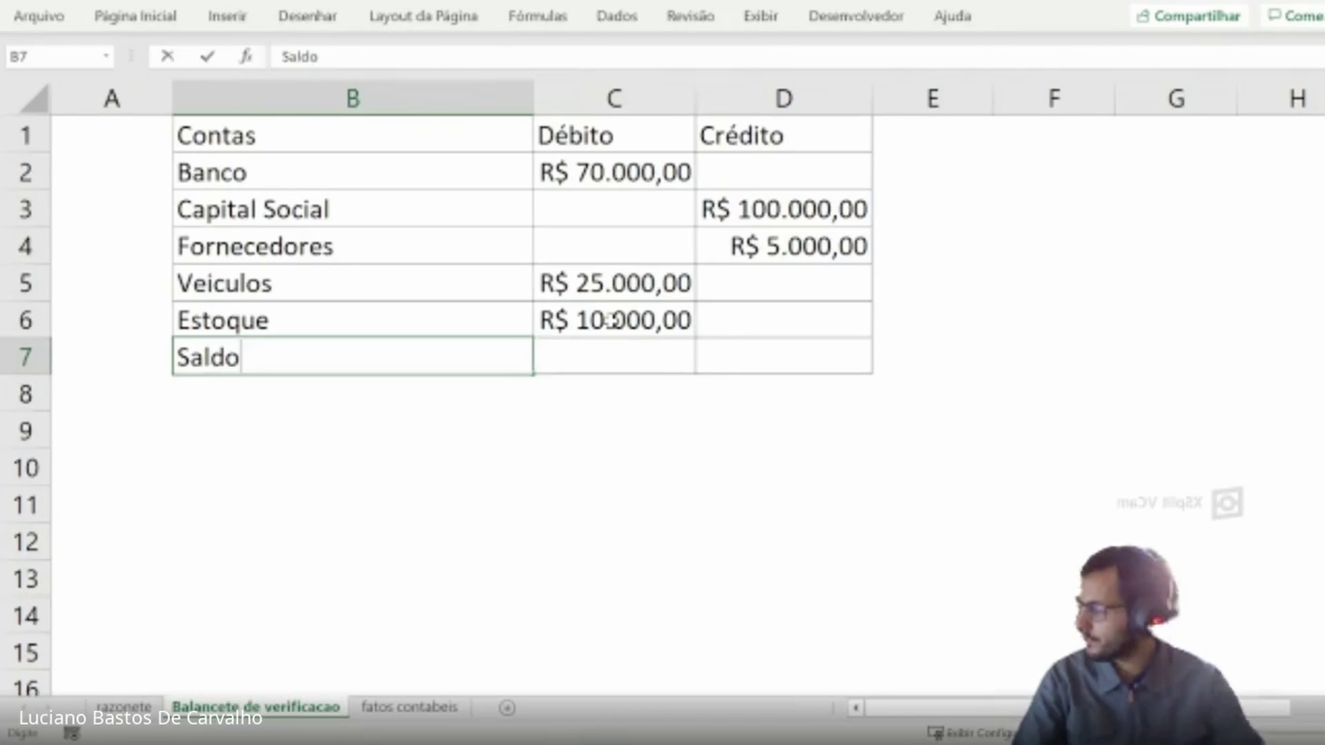
pyautogui.press('Return')
# - Total the debit column in C7 with a SOMA formula over C2:C6
pyautogui.press('Up')
pyautogui.press('Right')
pyautogui.write('=soma(')
pyautogui.moveTo(610, 320); pyautogui.dragTo(655, 165)
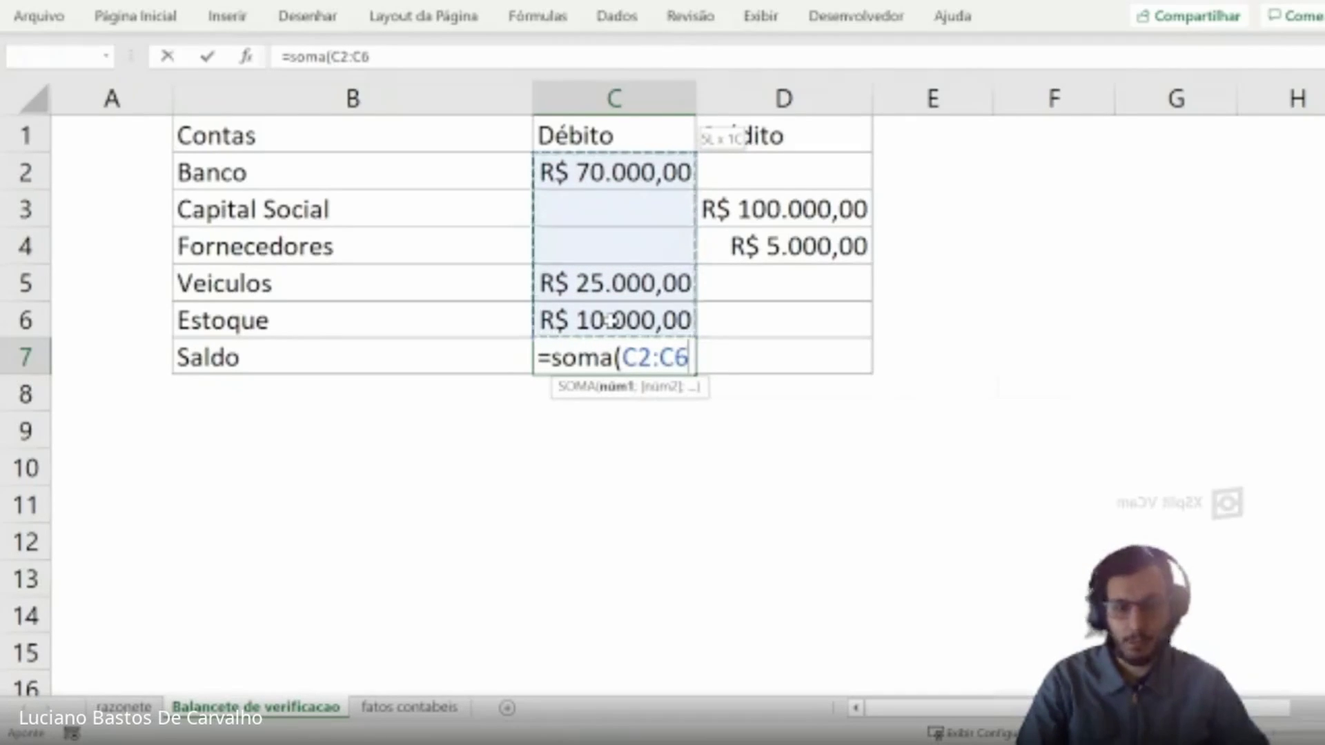
pyautogui.press('Return')
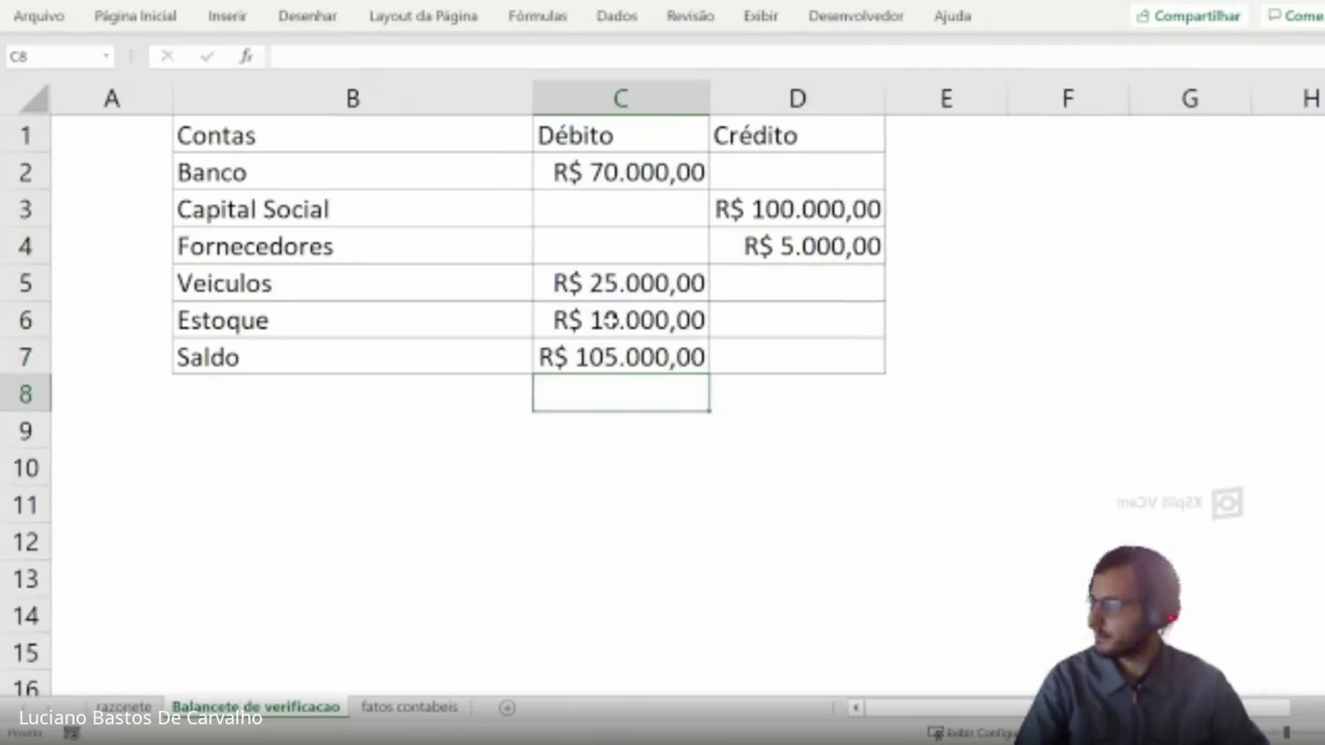
# - Insert a row above the table's header row and enter the title BALANCETE DE VERIFICAÇÃO in B1
pyautogui.press('Up')
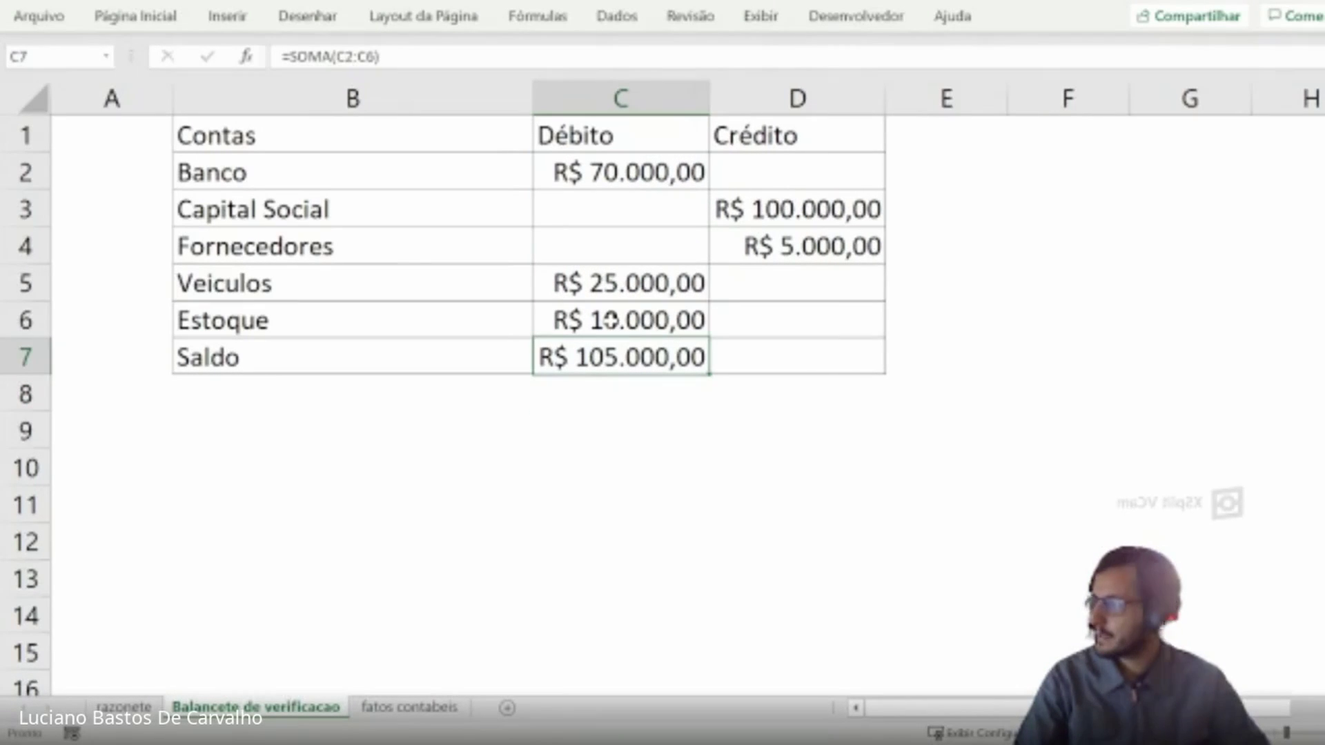
pyautogui.rightClick(42, 136)
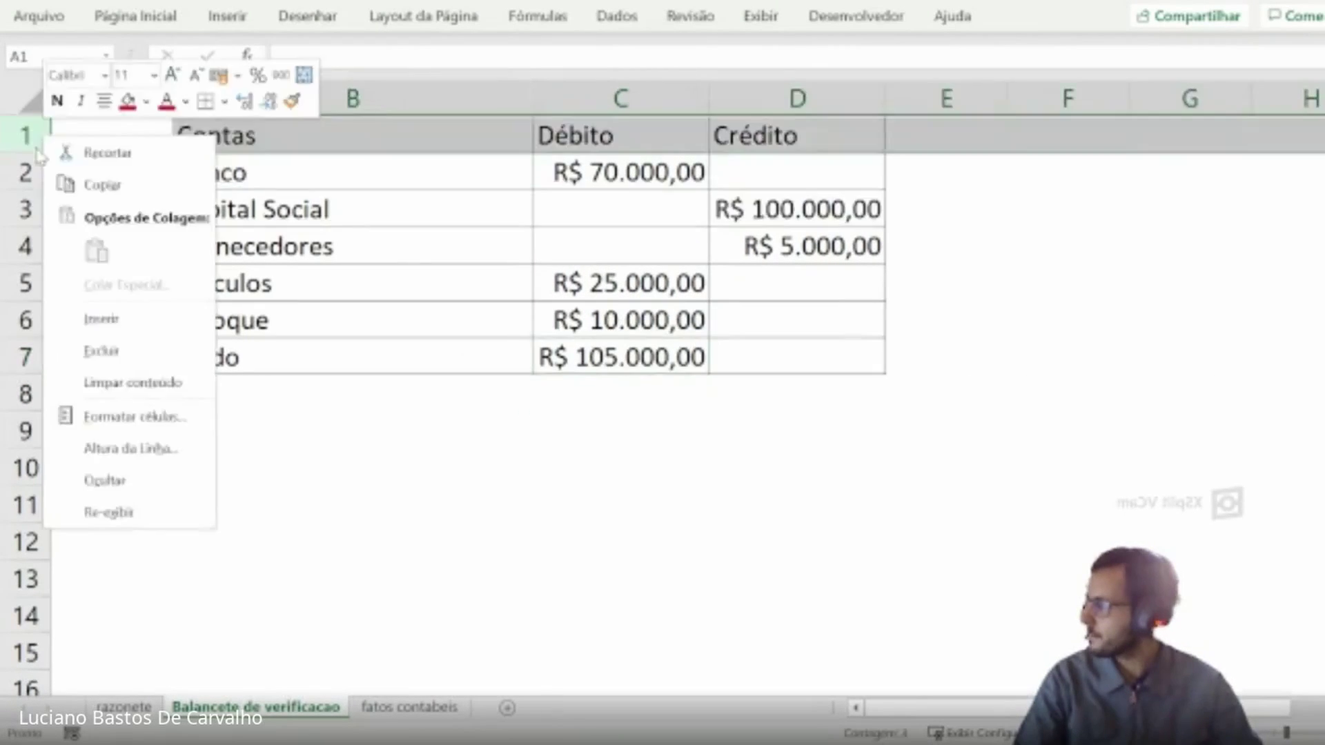
pyautogui.click(90, 316)
pyautogui.click(249, 131)
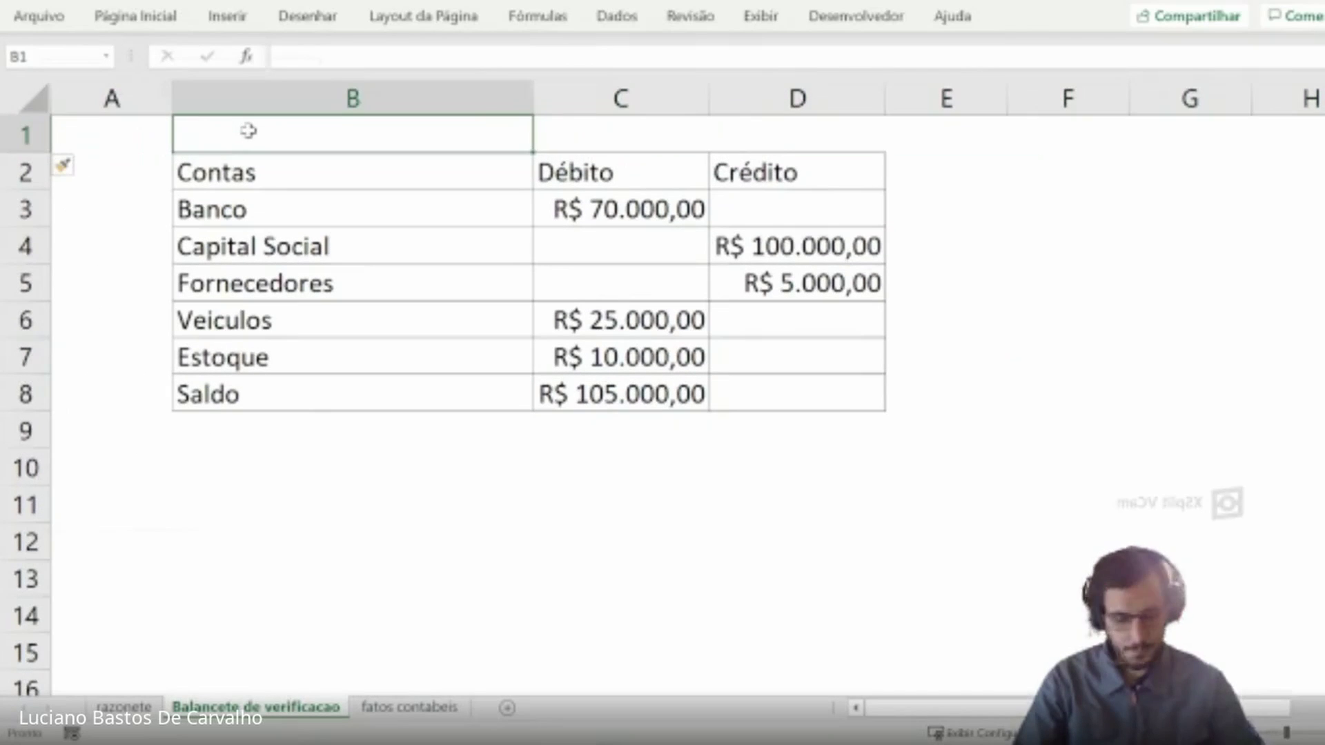
pyautogui.write('BALANCETE ')
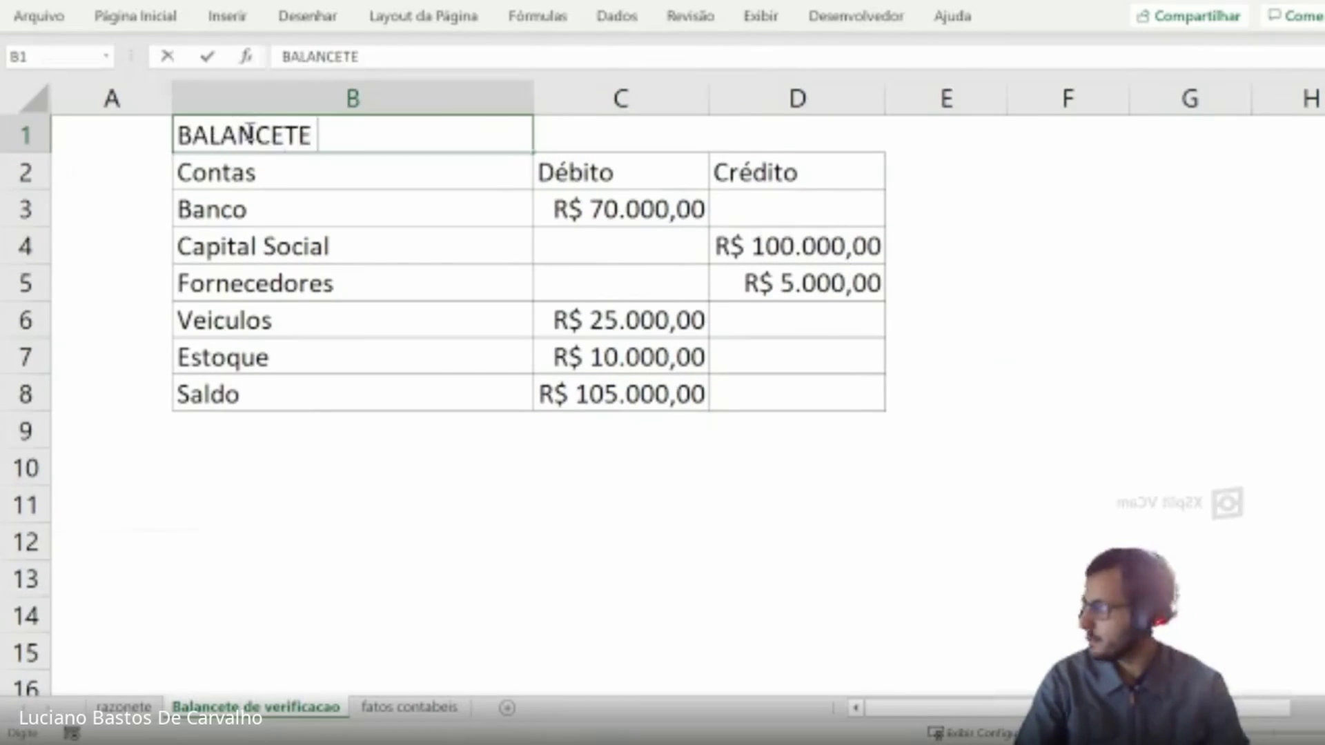
pyautogui.write('DE VERIFICAÇÃO')
pyautogui.press('Return')
# - Merge and center the title across B1:D1, make it bold and fill it with grey
pyautogui.press('Up')
pyautogui.hotkey('shift', 'Right')
pyautogui.hotkey('shift', 'Right')
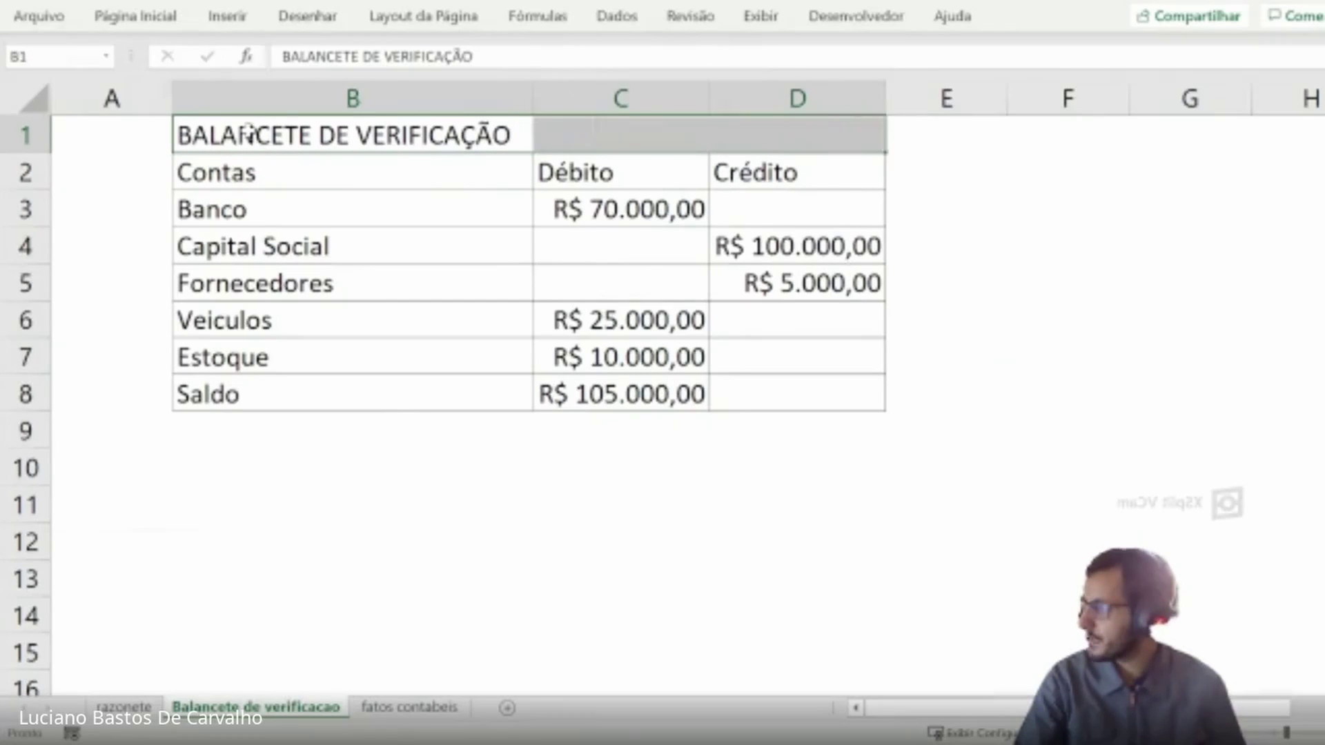
pyautogui.click(136, 15)
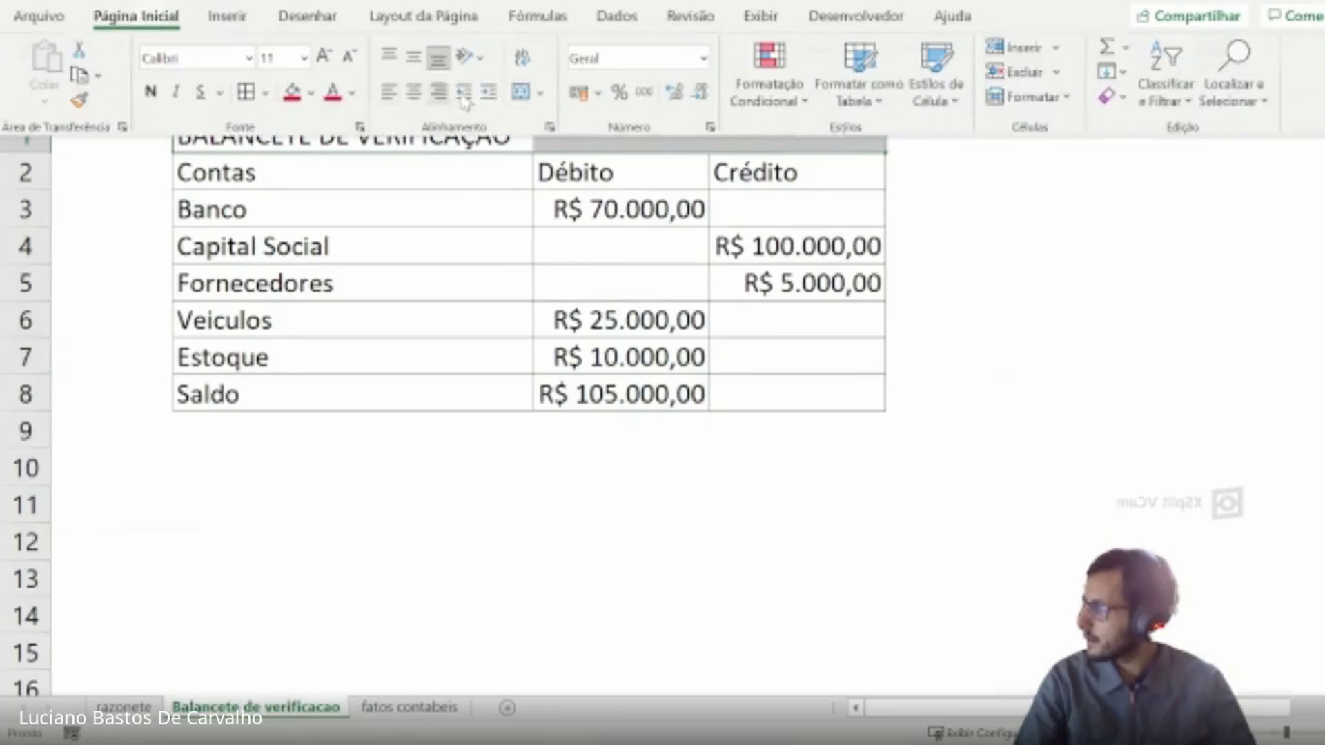
pyautogui.click(520, 94)
pyautogui.click(312, 93)
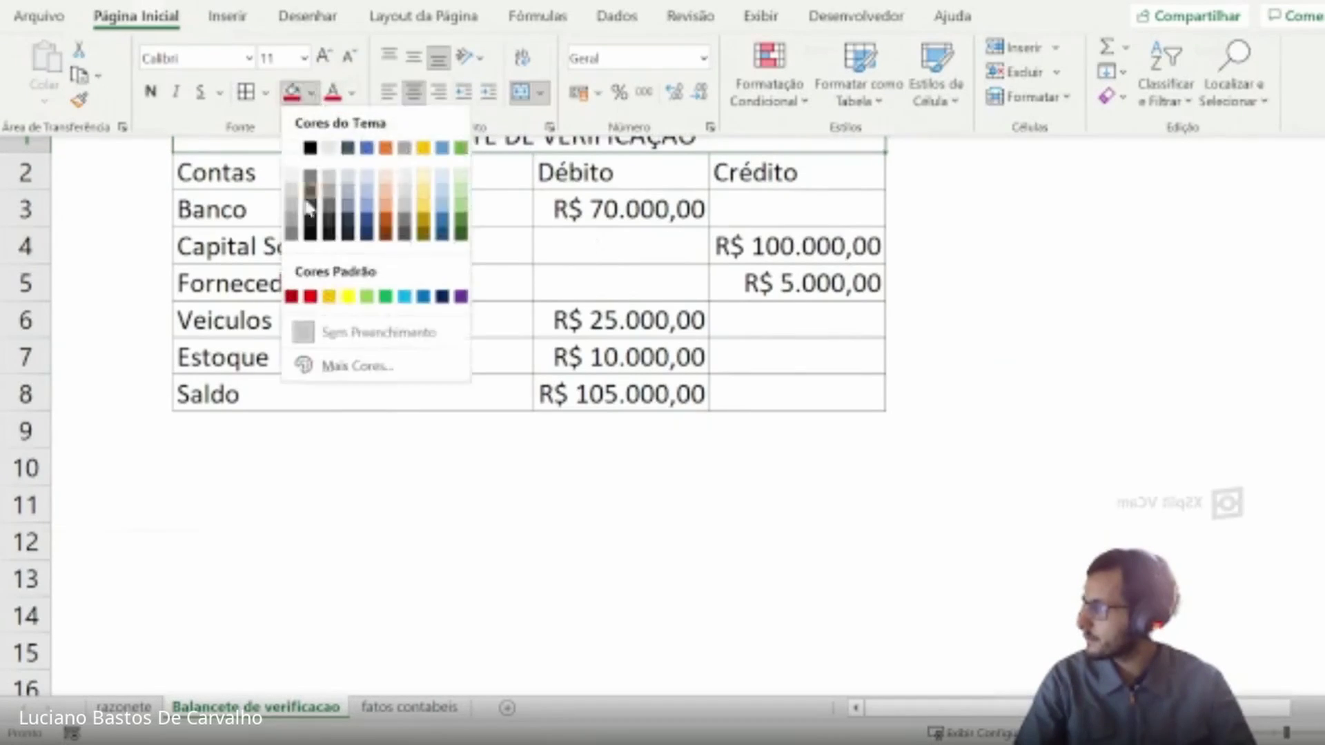
pyautogui.click(294, 211)
pyautogui.click(947, 469)
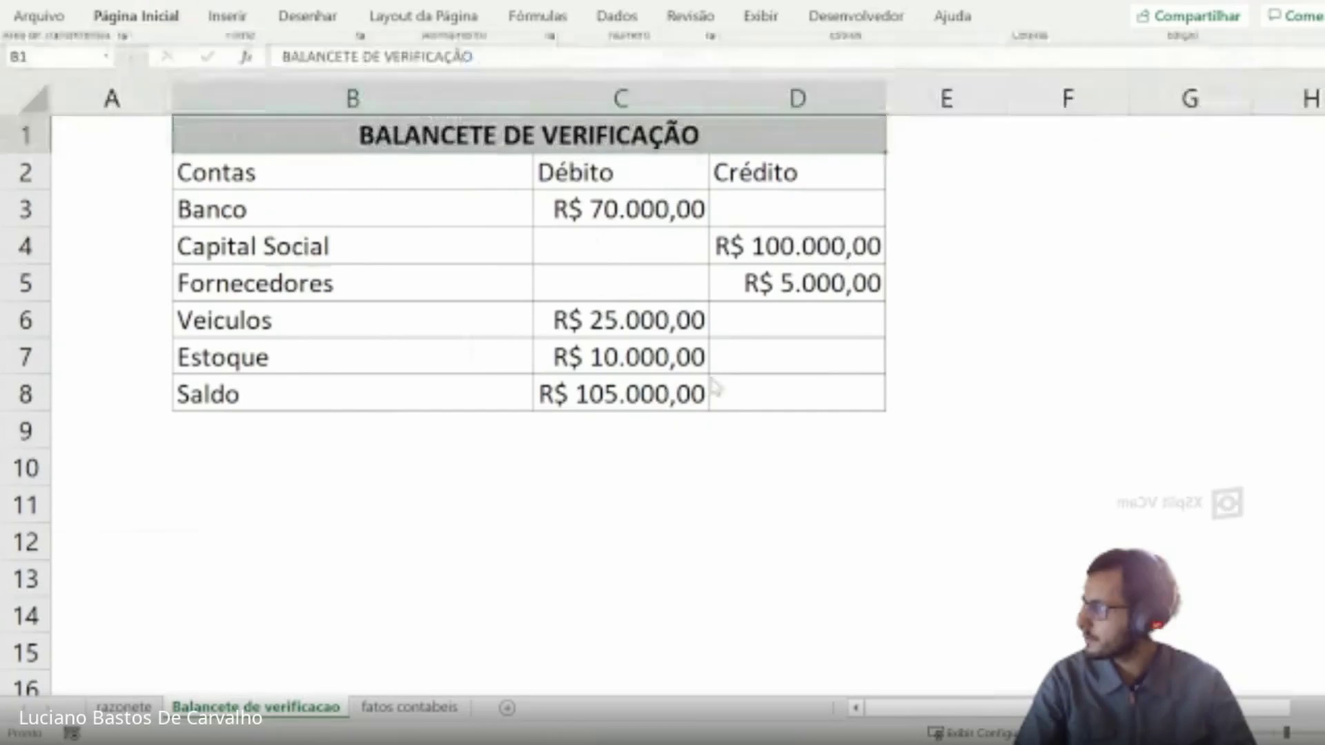
# - Make the Saldo totals row B8:D8 bold
pyautogui.click(511, 494)
pyautogui.click(588, 400)
pyautogui.moveTo(375, 384); pyautogui.dragTo(793, 394)
pyautogui.click(140, 20)
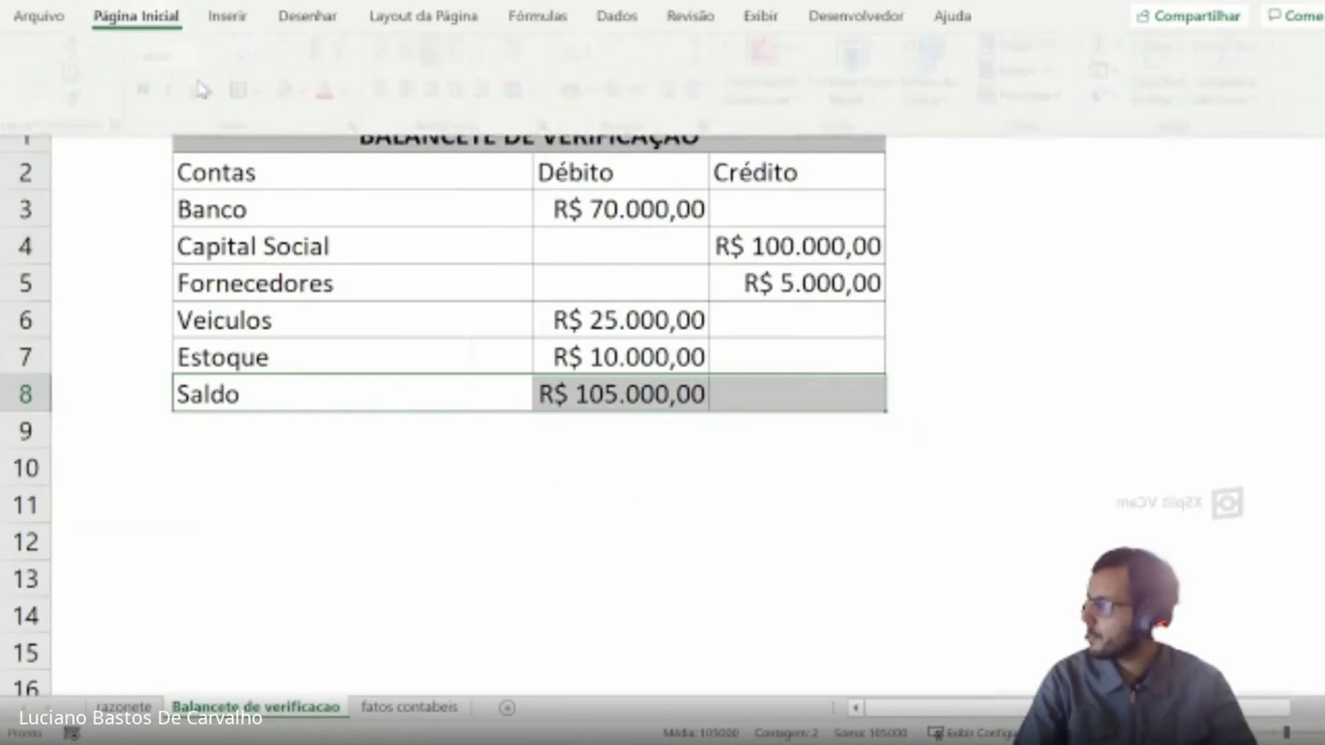
pyautogui.click(150, 92)
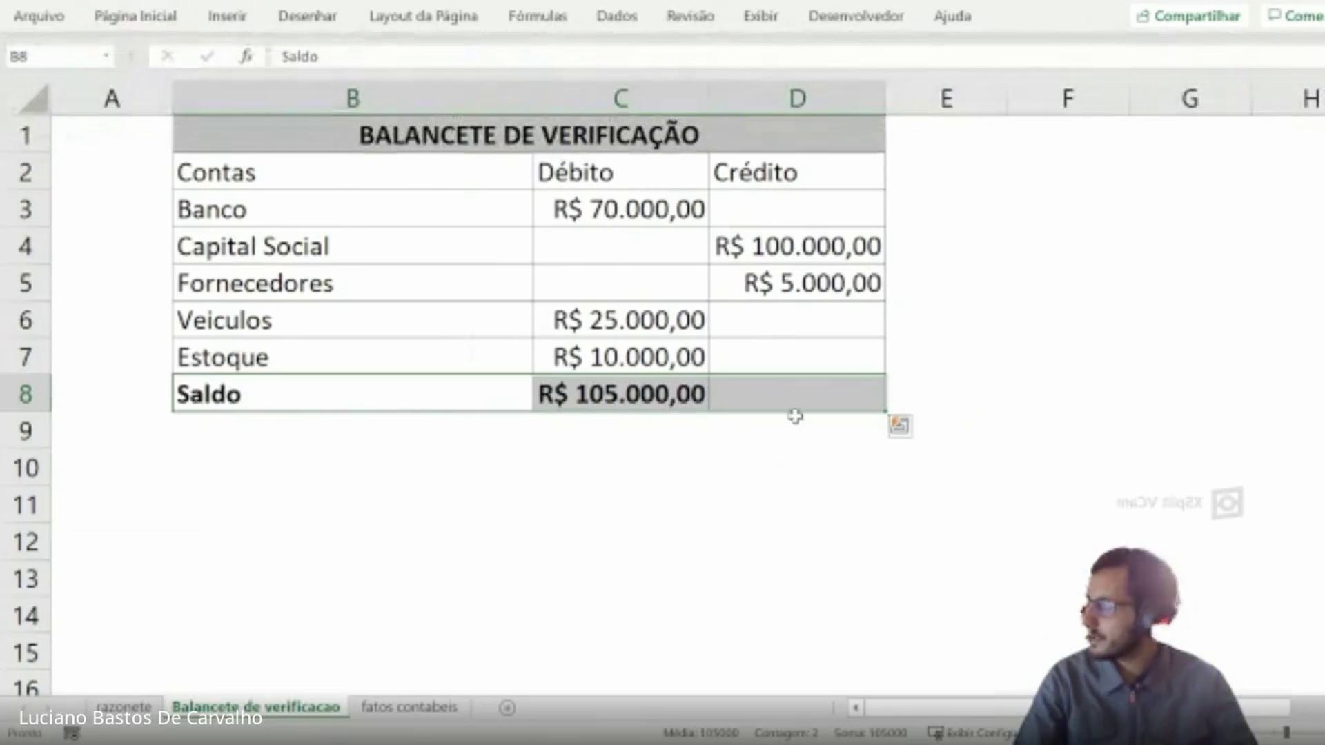
# - Total the credit column in D8 with a SOMA formula over D3:D7, formatted as currency
pyautogui.click(786, 400)
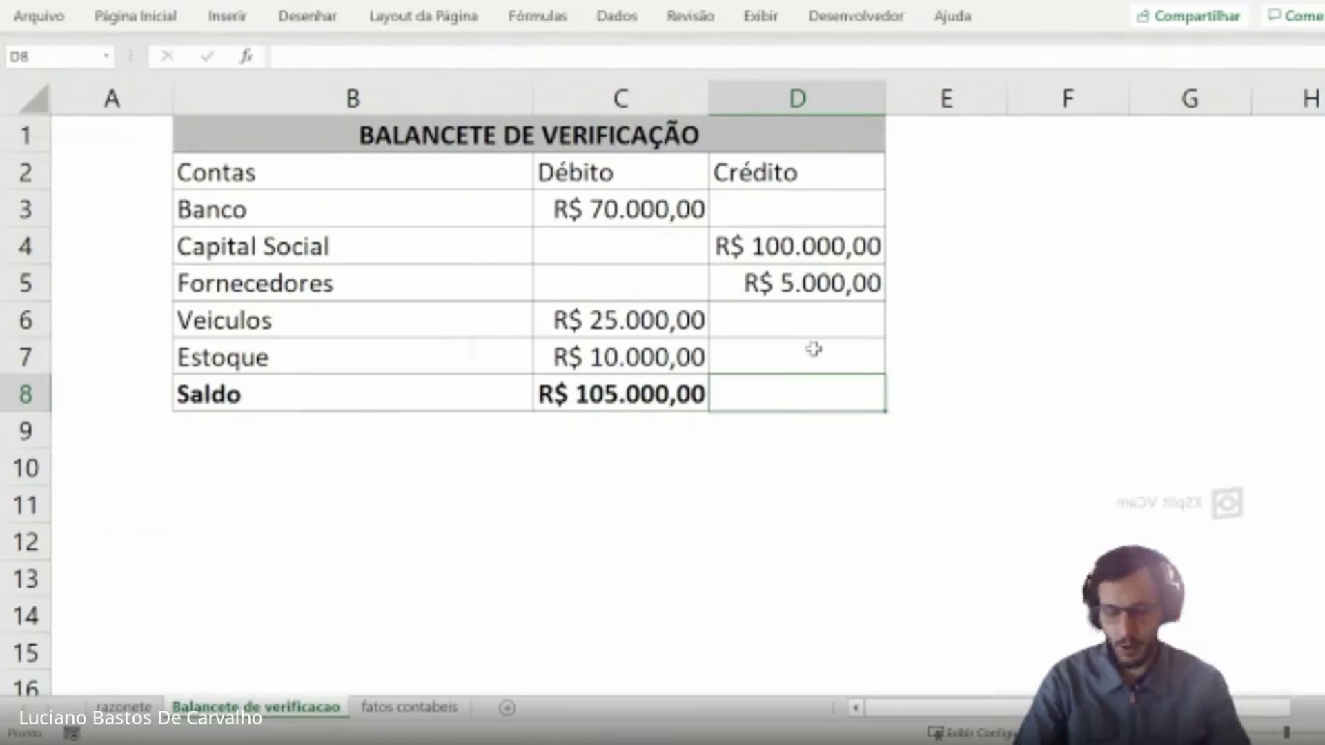
pyautogui.write('=SM')
pyautogui.press('BackSpace')
pyautogui.write('OMA(')
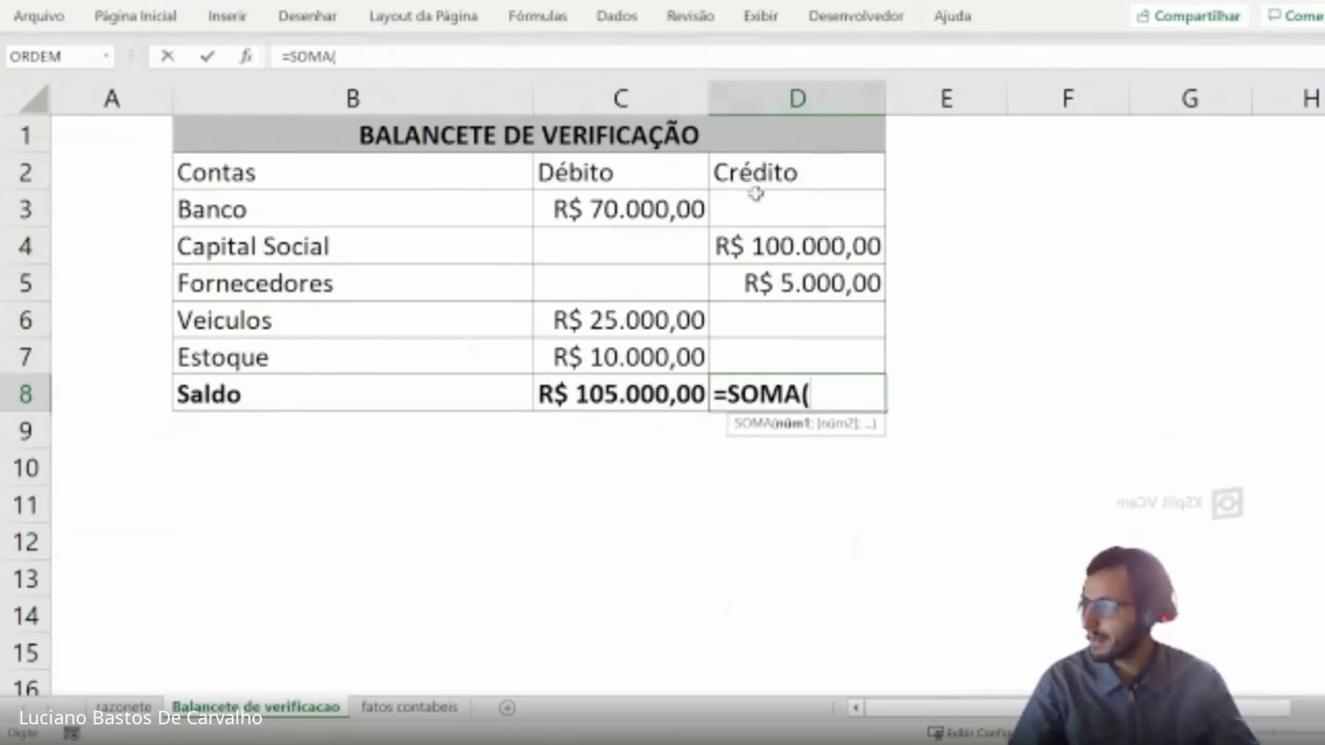
pyautogui.moveTo(768, 210); pyautogui.dragTo(774, 353)
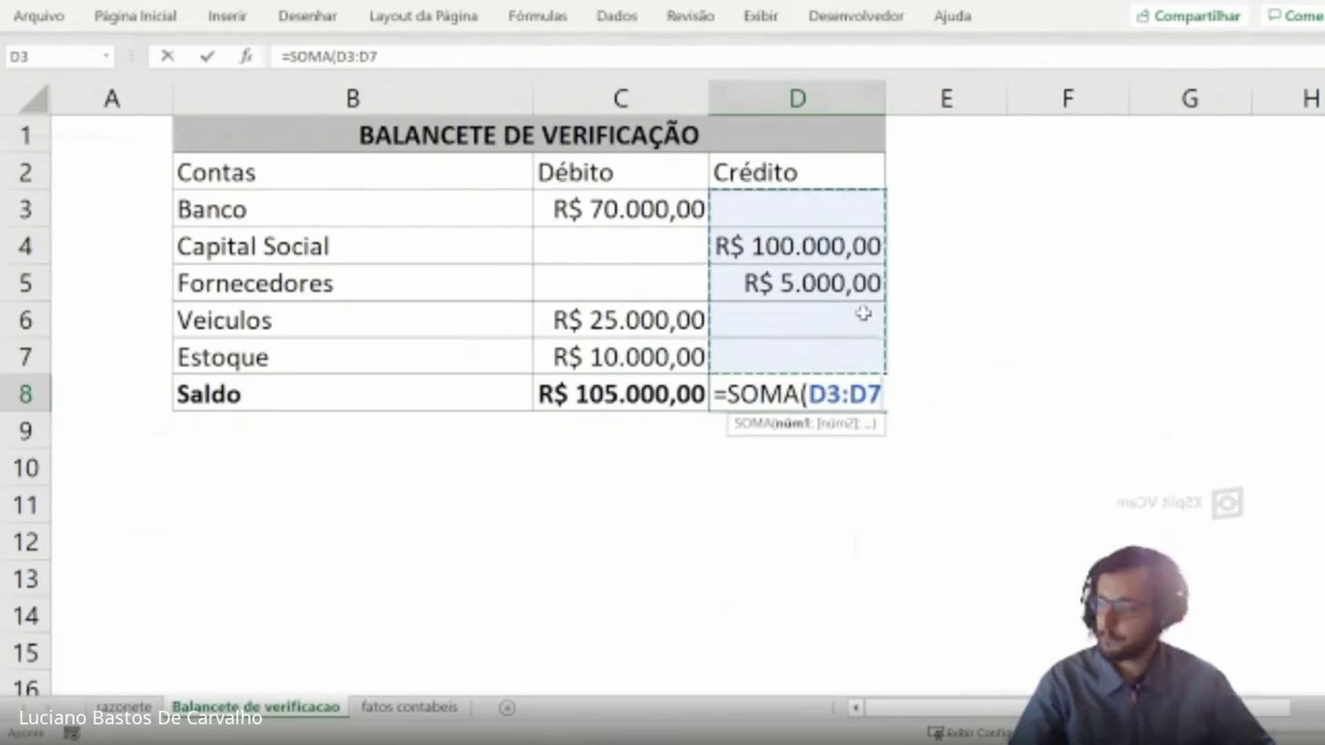
pyautogui.press('Return')
pyautogui.press('Up')
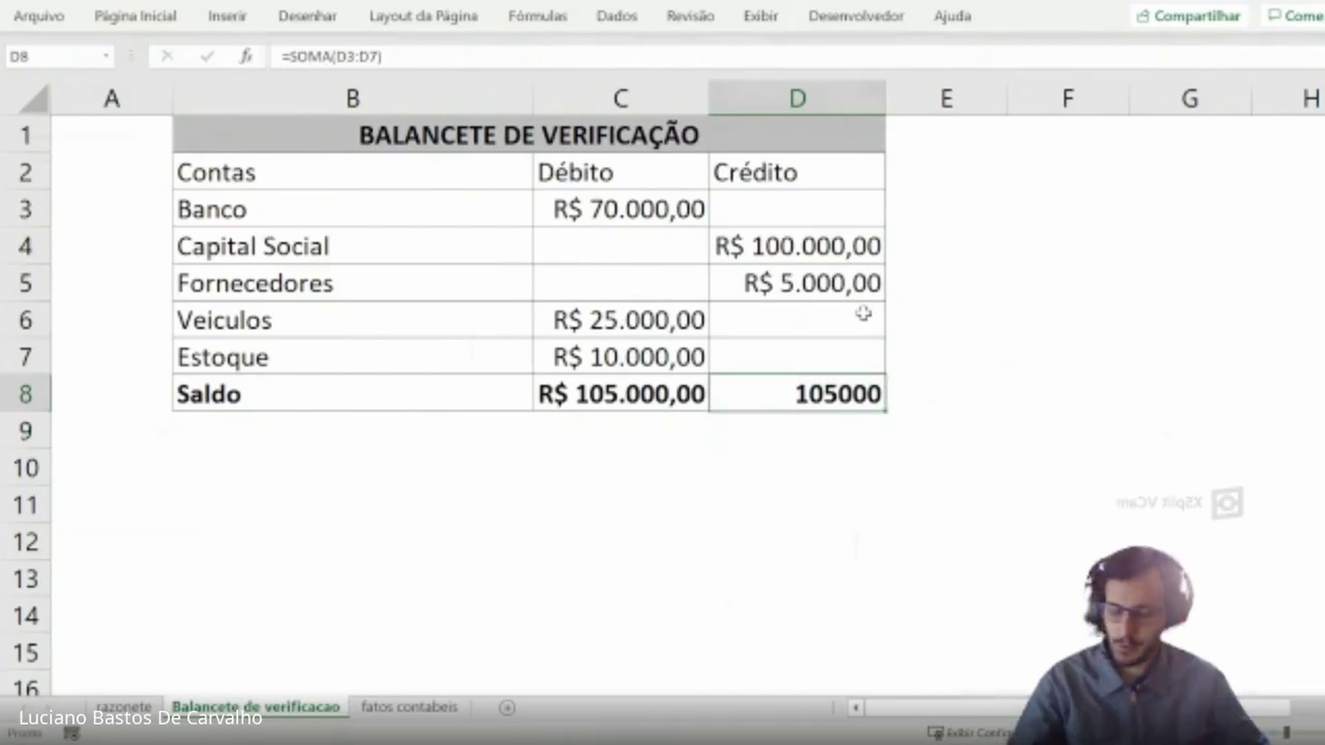
pyautogui.hotkey('ctrl', 'shift', '4')
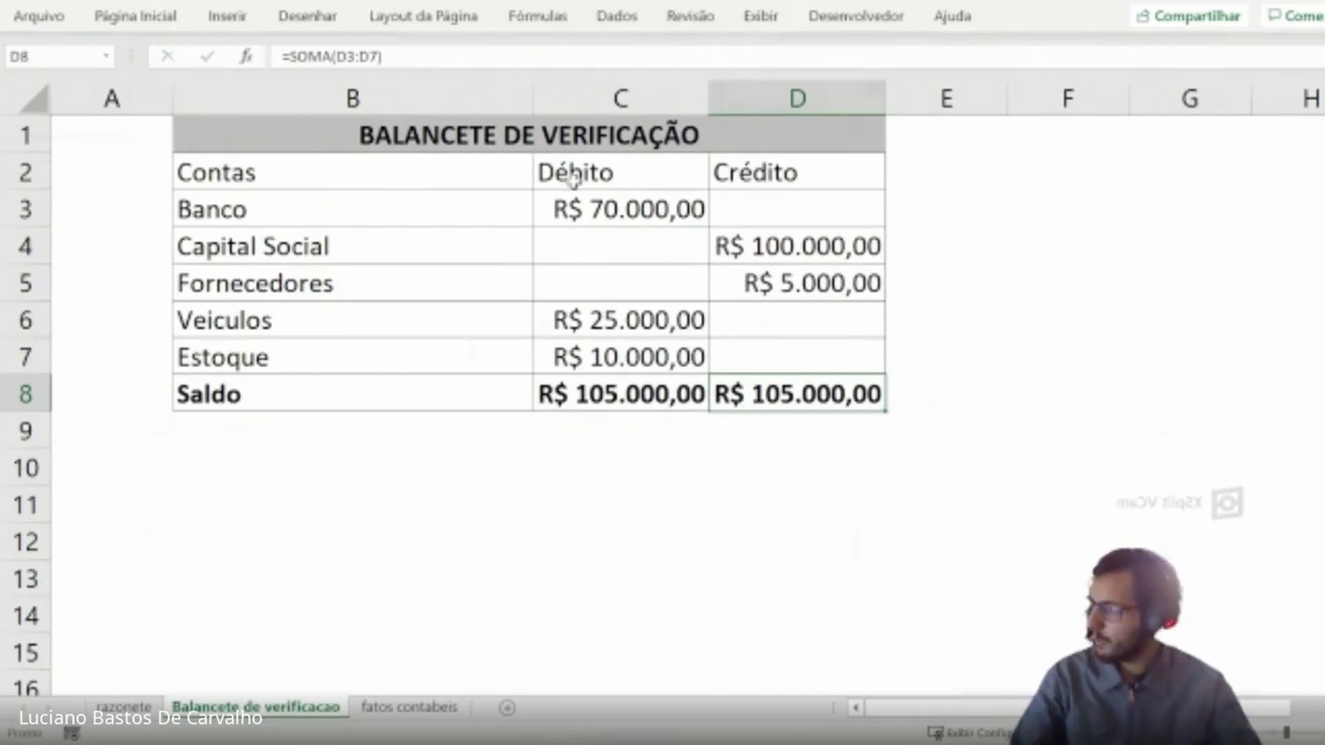
# - Compare the debit and credit columns, and make the header row Contas, Débito, Crédito bold
pyautogui.moveTo(652, 200); pyautogui.dragTo(639, 397)
pyautogui.moveTo(801, 211); pyautogui.dragTo(736, 422)
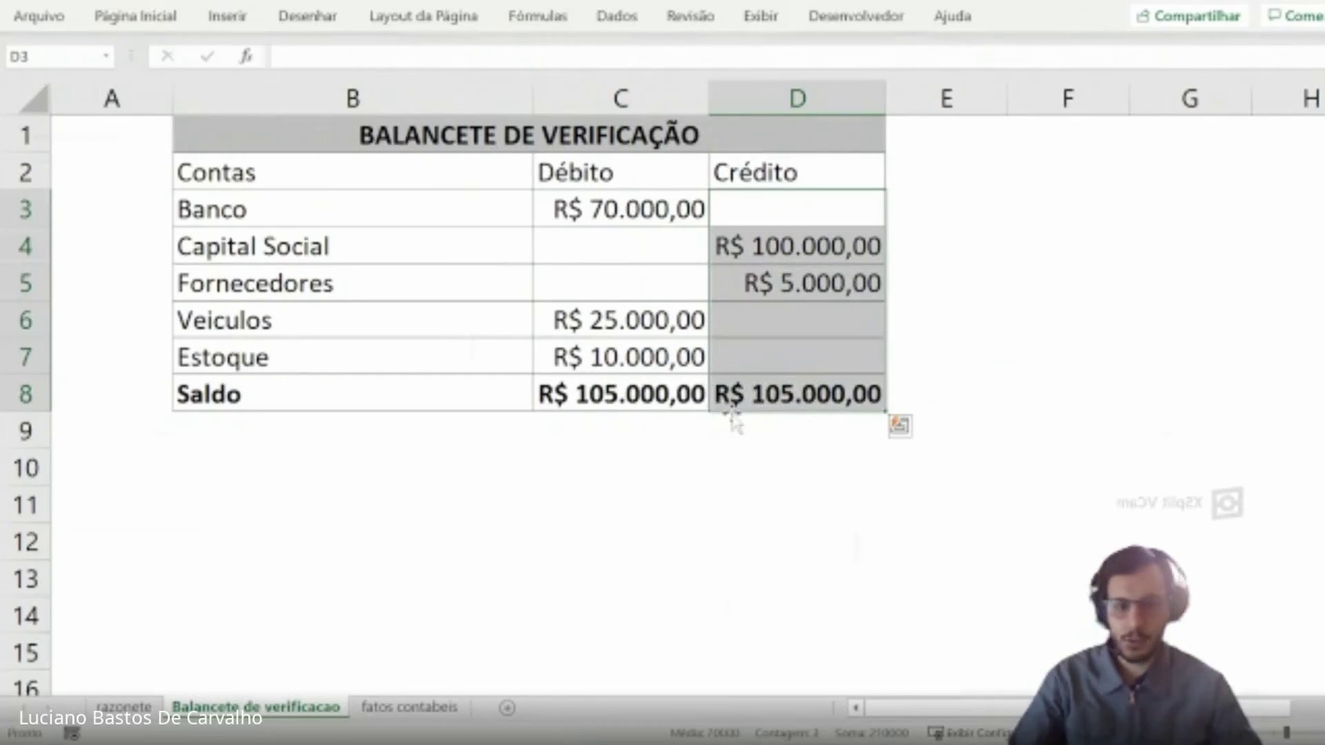
pyautogui.moveTo(812, 186); pyautogui.dragTo(207, 174)
pyautogui.click(135, 15)
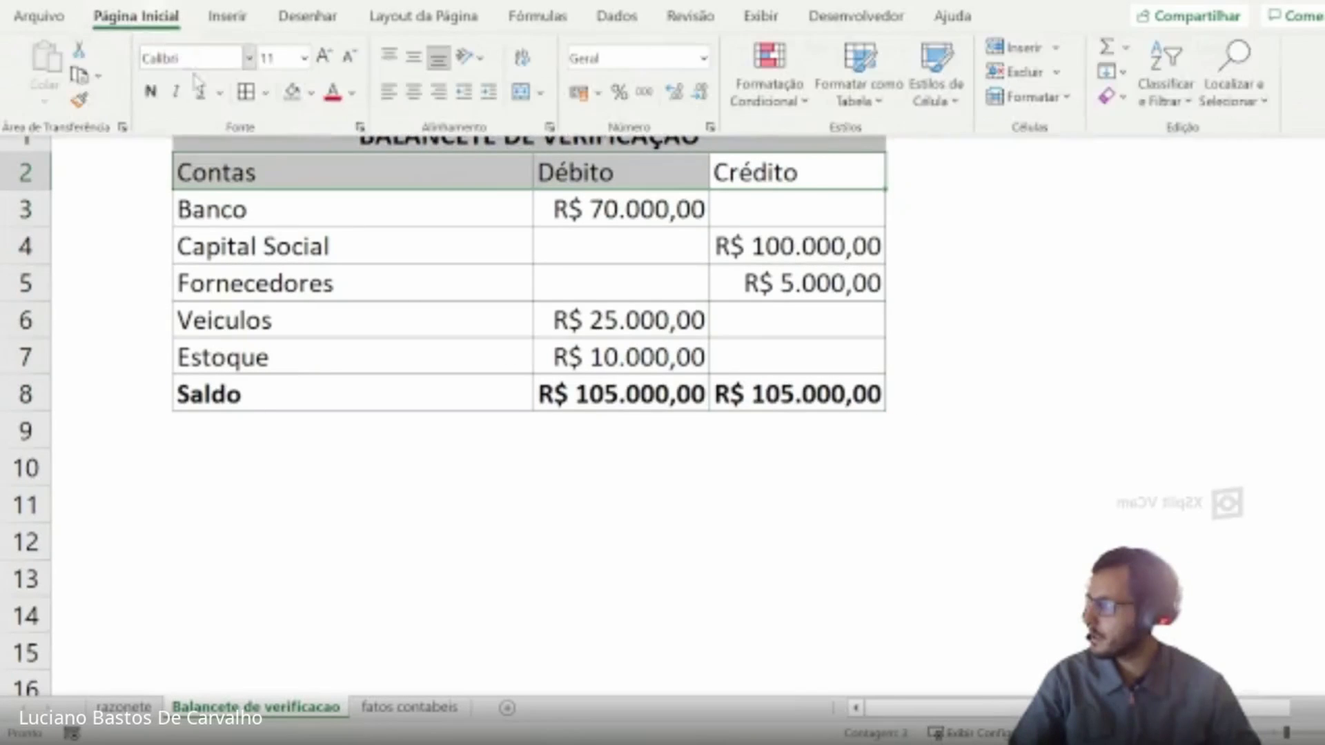
pyautogui.click(151, 91)
pyautogui.click(659, 403)
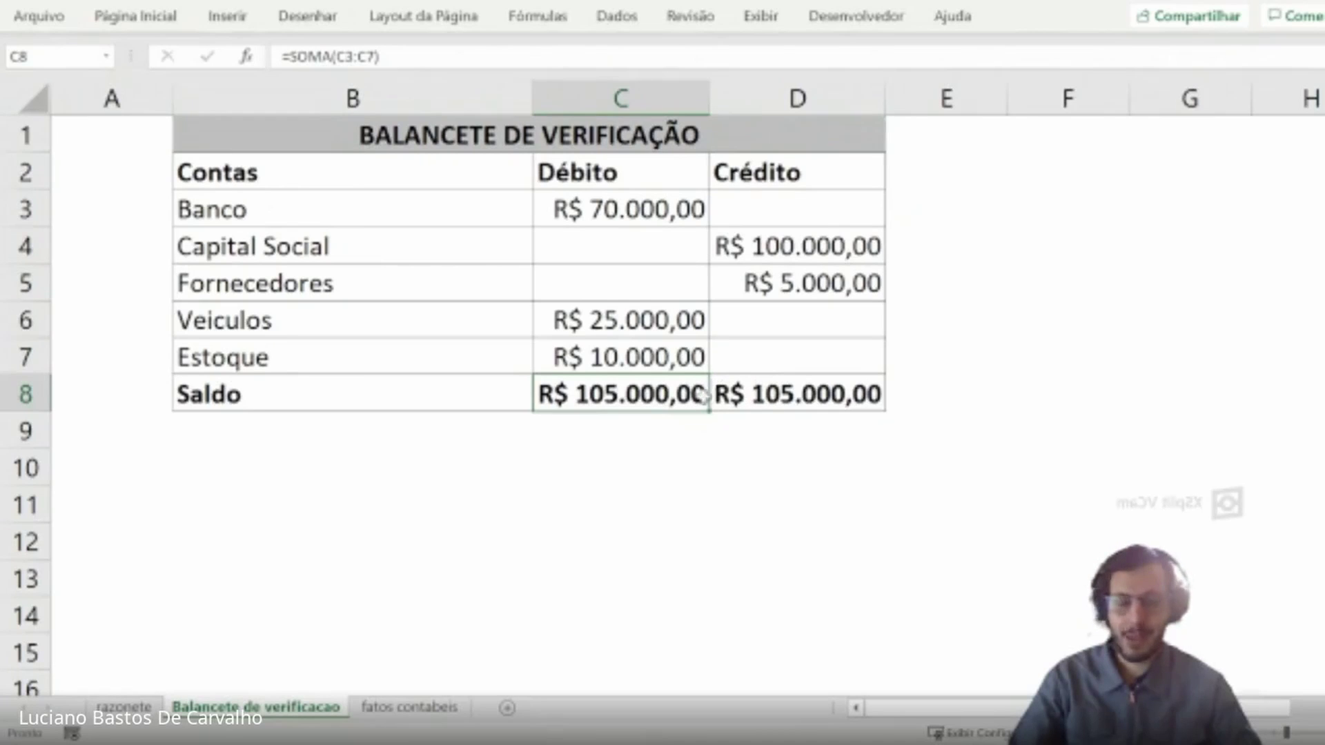
# - Examine the matching debit and credit postings for entries a and b in the T-accounts on the razonete sheet
pyautogui.click(125, 707)
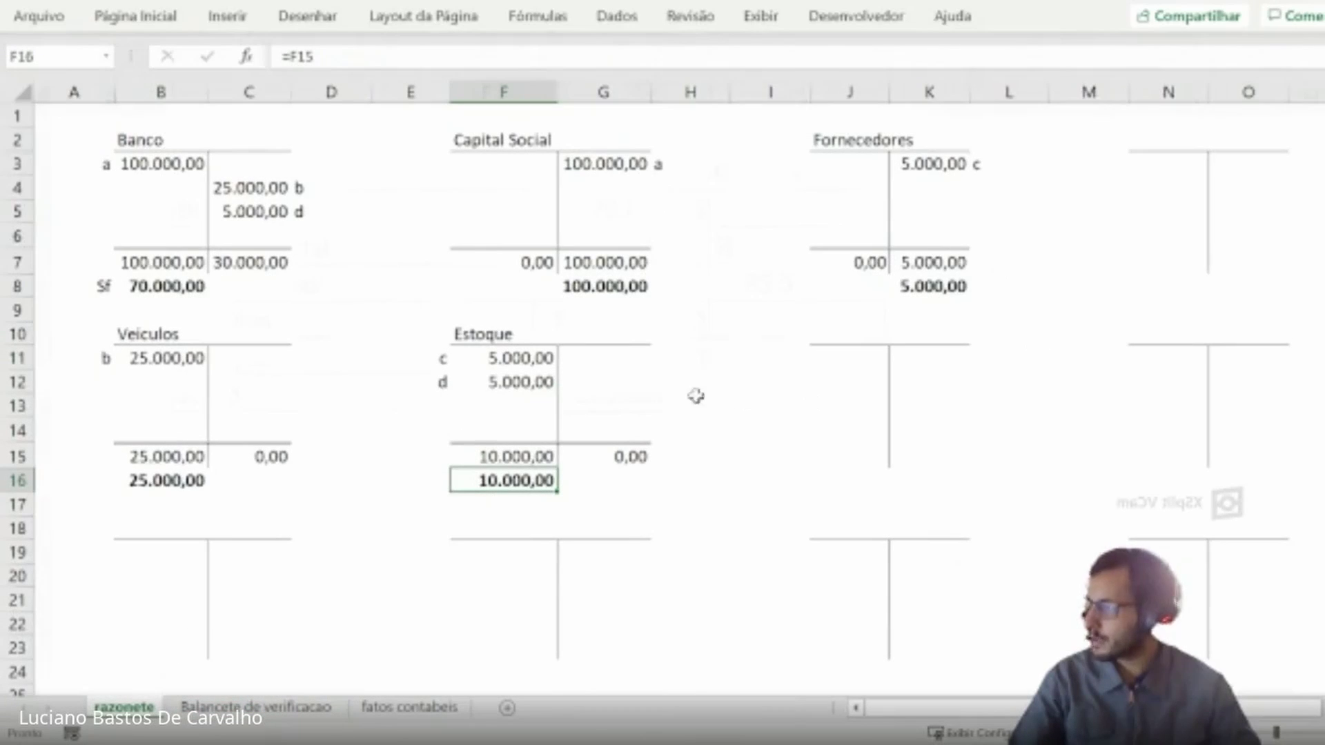
pyautogui.moveTo(663, 165); pyautogui.dragTo(601, 165)
pyautogui.moveTo(114, 173); pyautogui.dragTo(172, 169)
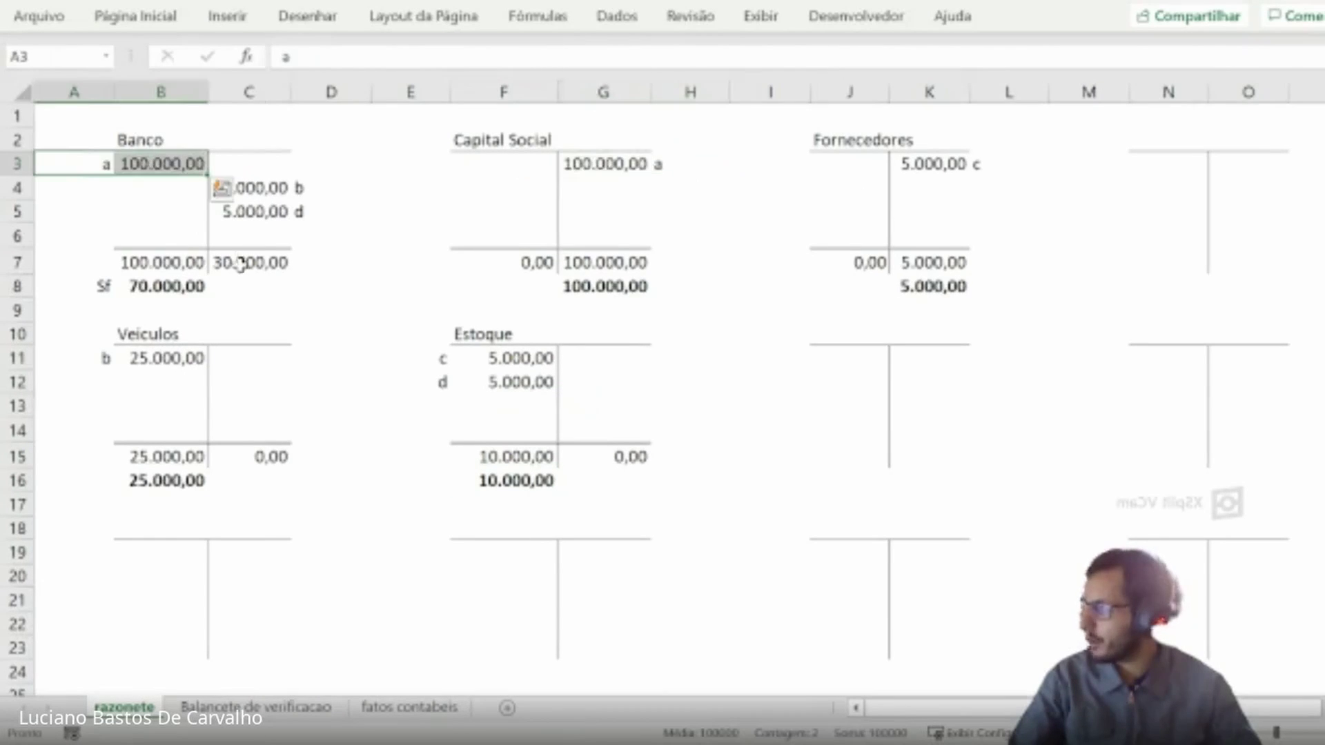
pyautogui.moveTo(311, 182); pyautogui.dragTo(245, 191)
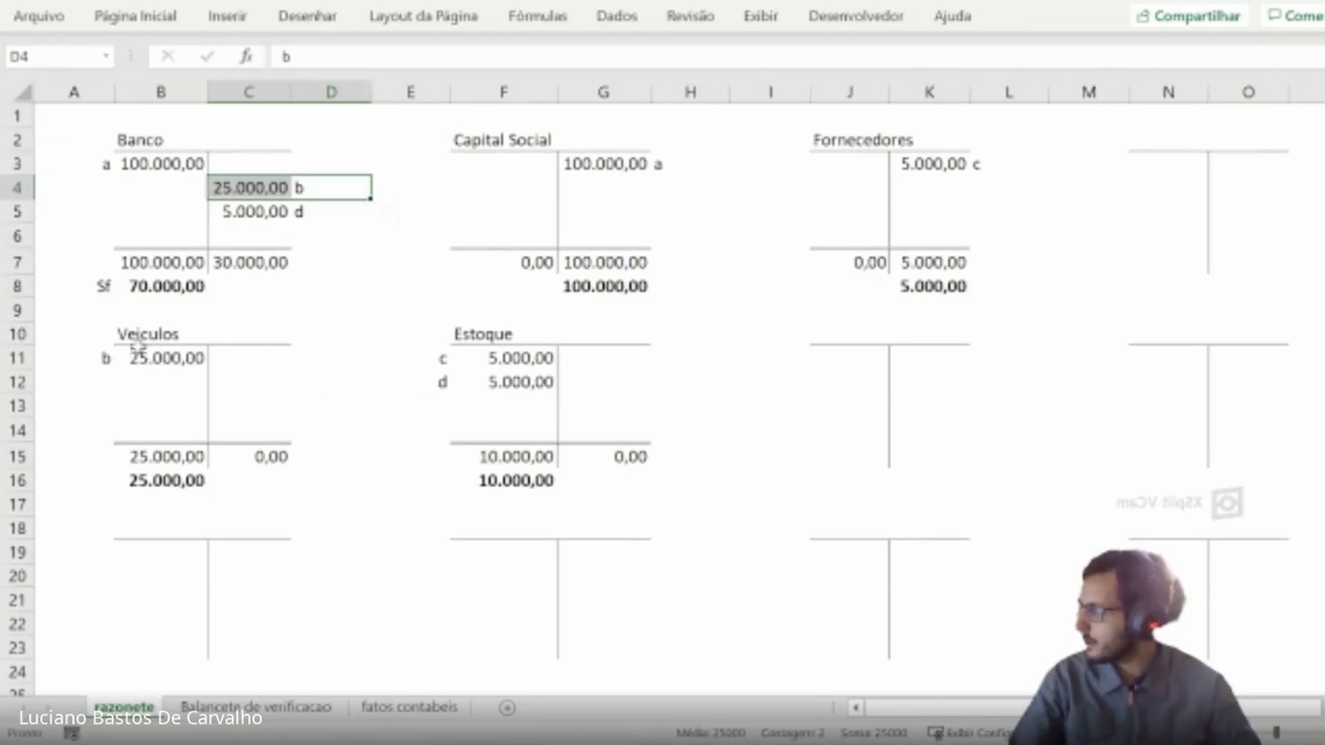
pyautogui.moveTo(107, 356); pyautogui.dragTo(205, 356)
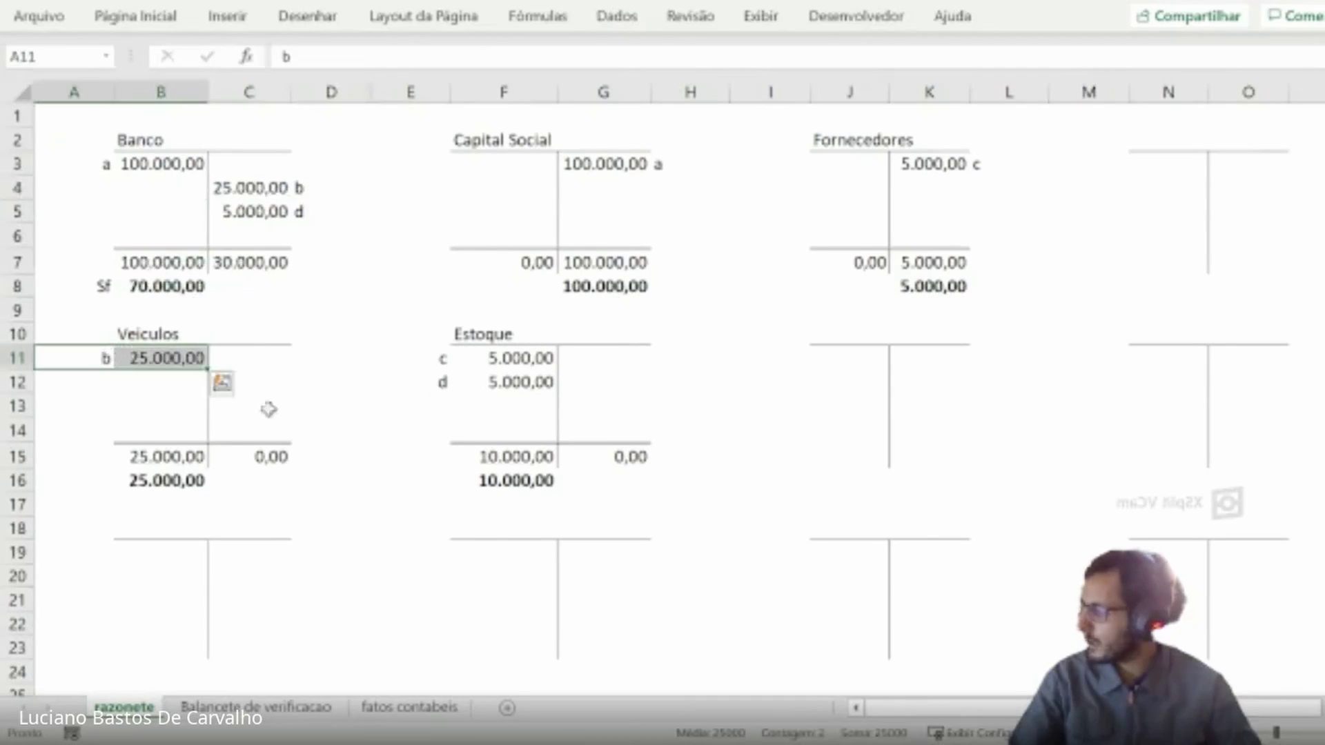
# - Review the account list and compare the Débito and Crédito columns with their totals on the Balancete de verificacao sheet
pyautogui.click(255, 708)
pyautogui.click(655, 431)
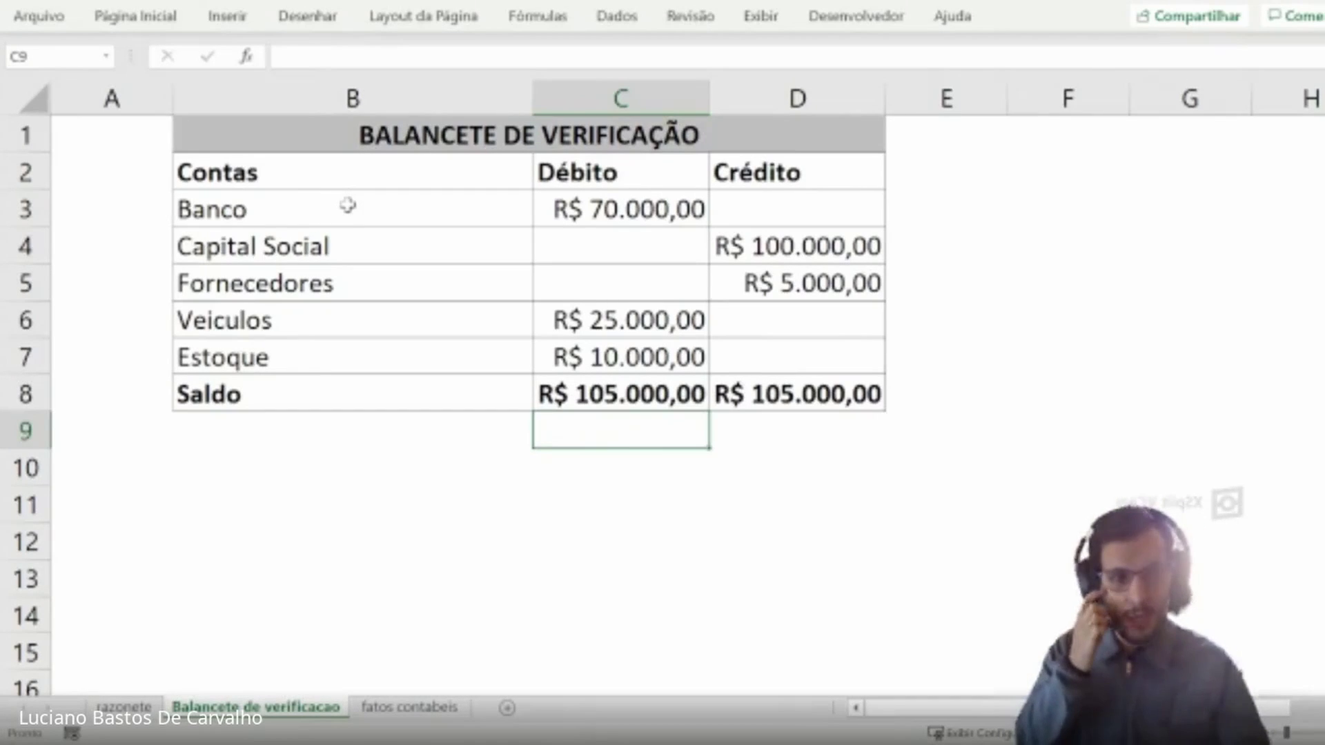
pyautogui.moveTo(349, 206); pyautogui.dragTo(366, 359)
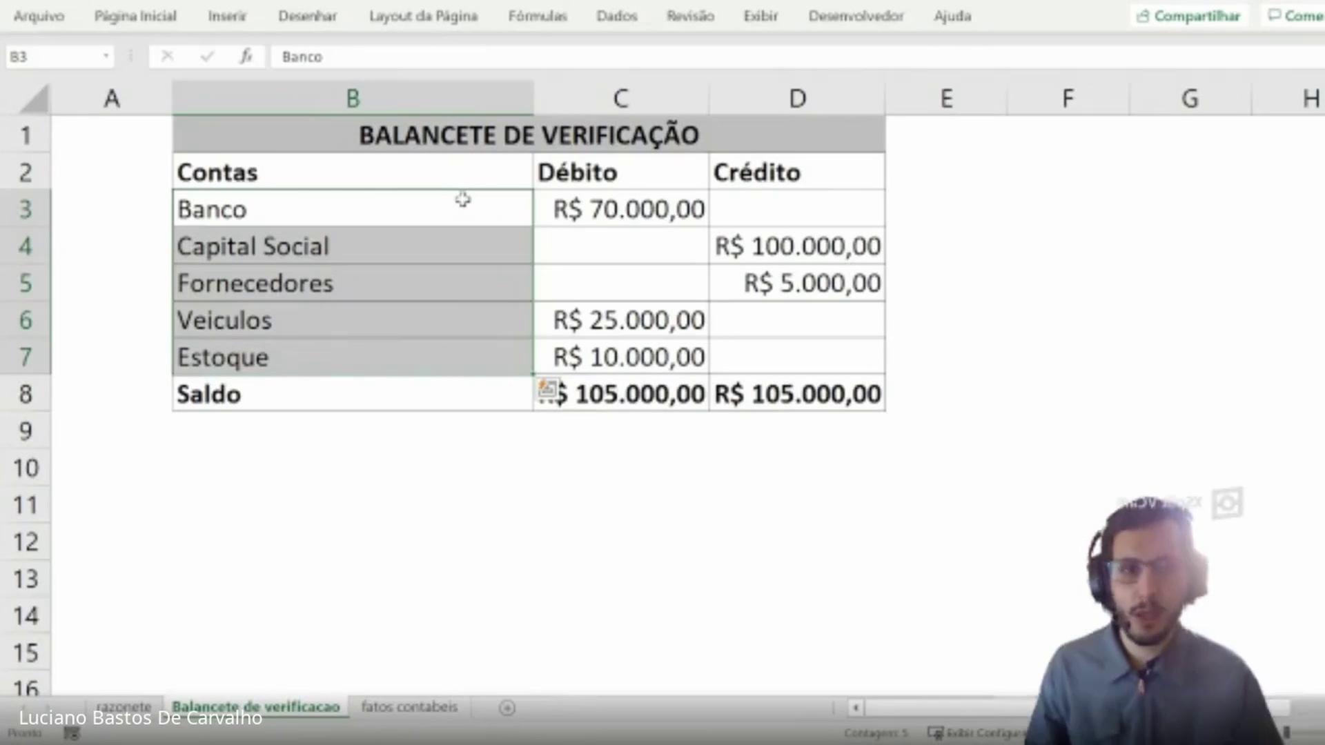
pyautogui.click(496, 408)
pyautogui.click(659, 504)
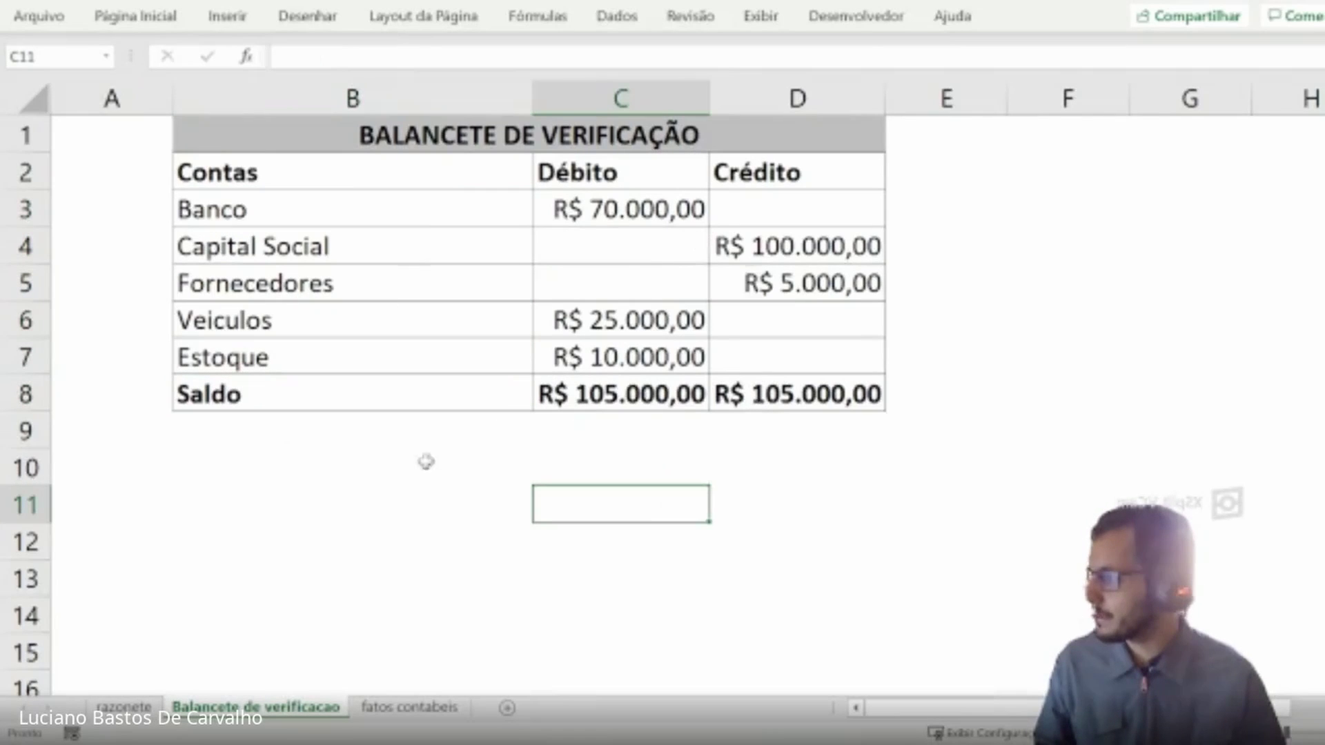
pyautogui.click(138, 708)
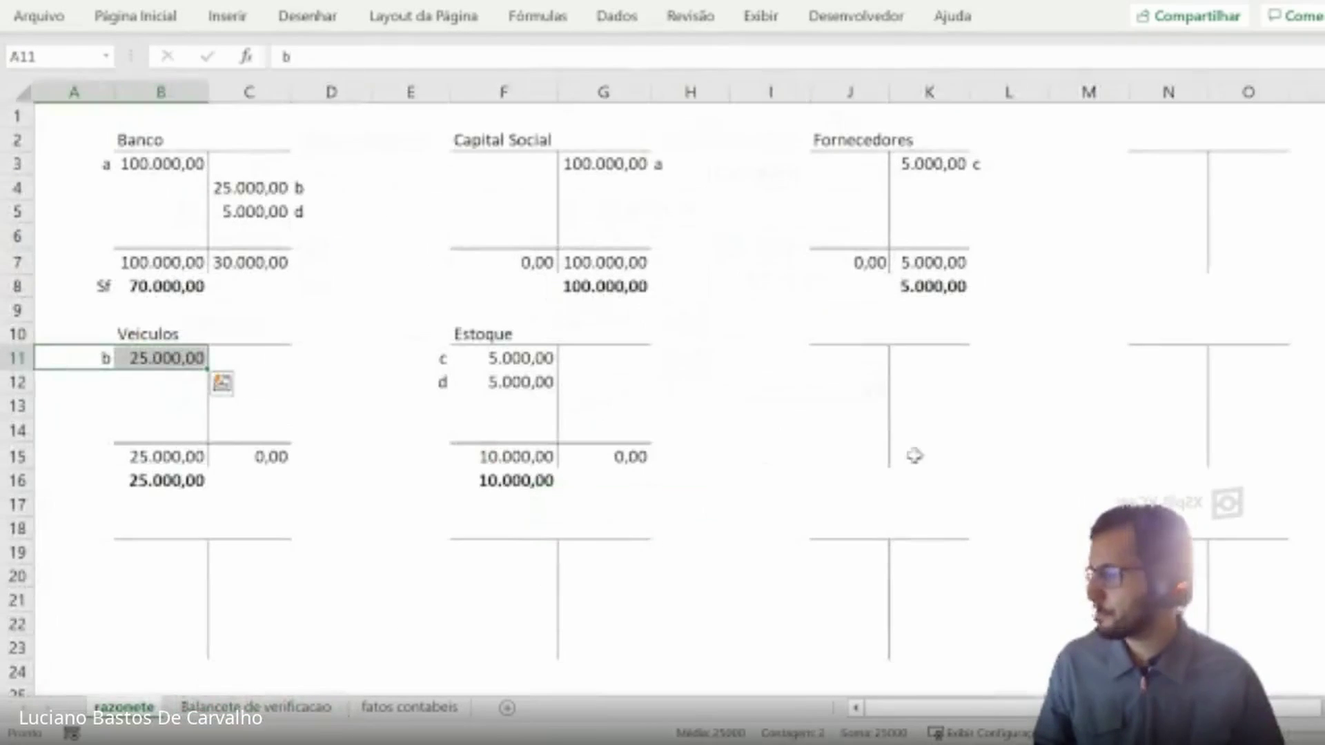
pyautogui.click(319, 707)
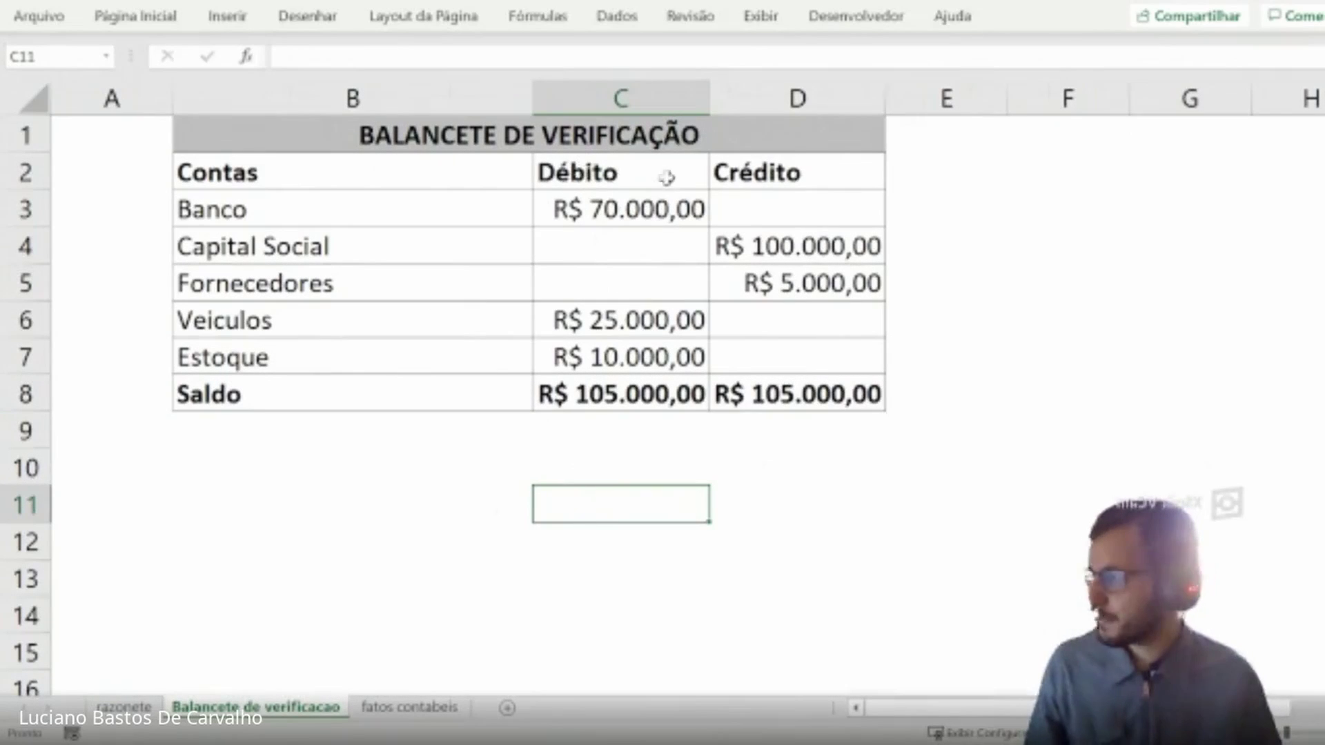
pyautogui.moveTo(633, 168); pyautogui.dragTo(652, 386)
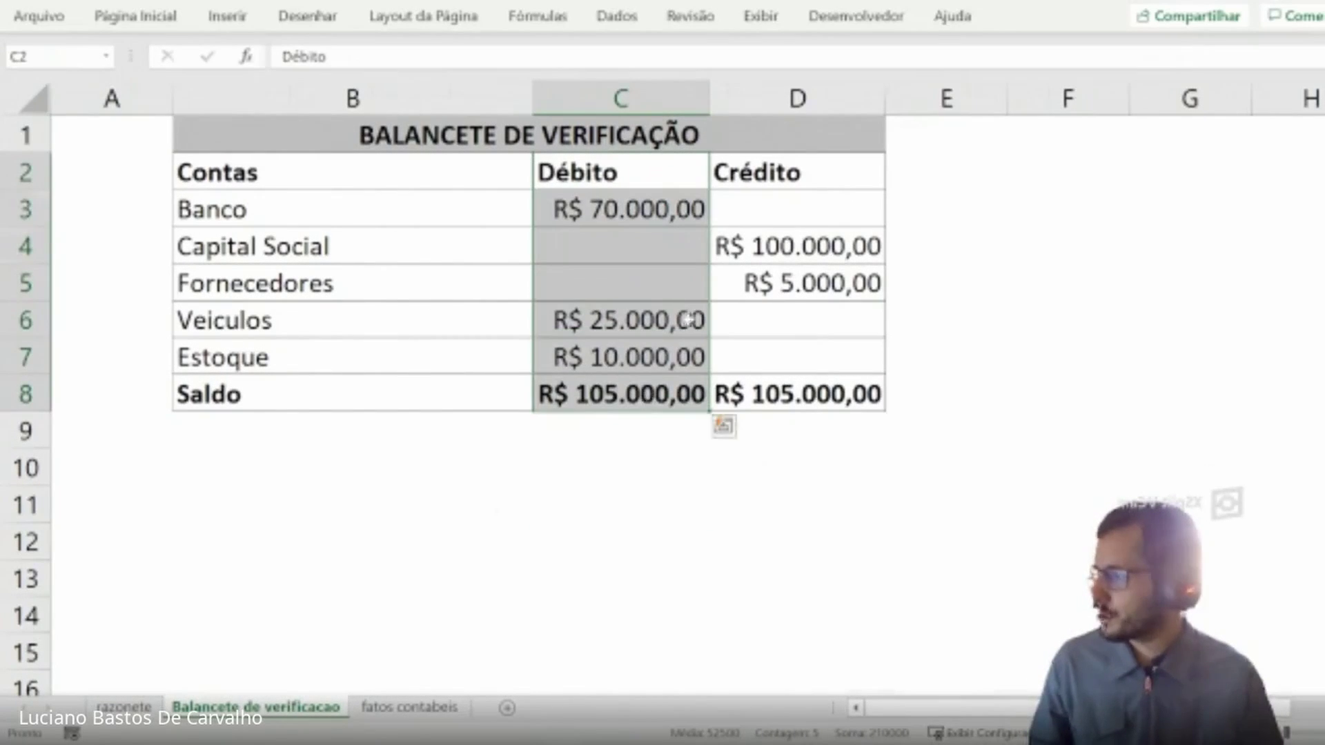
pyautogui.moveTo(754, 177); pyautogui.dragTo(755, 378)
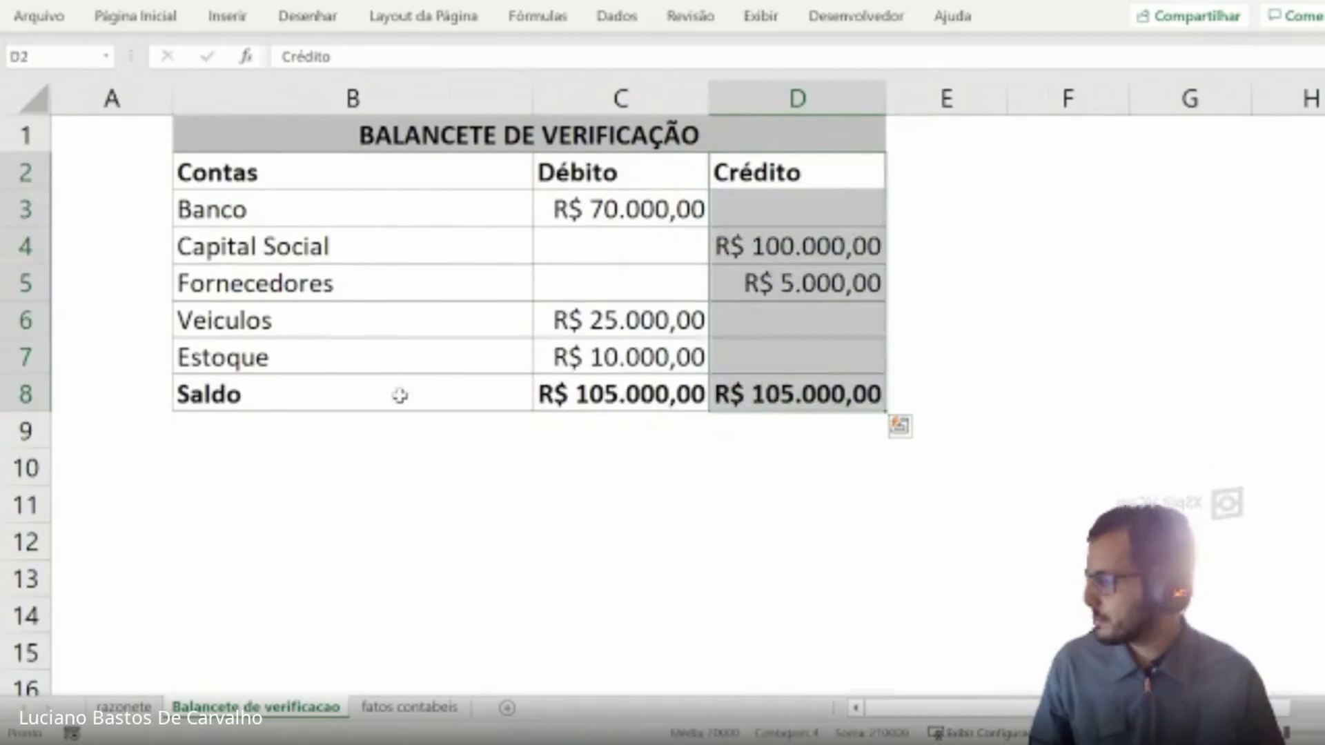